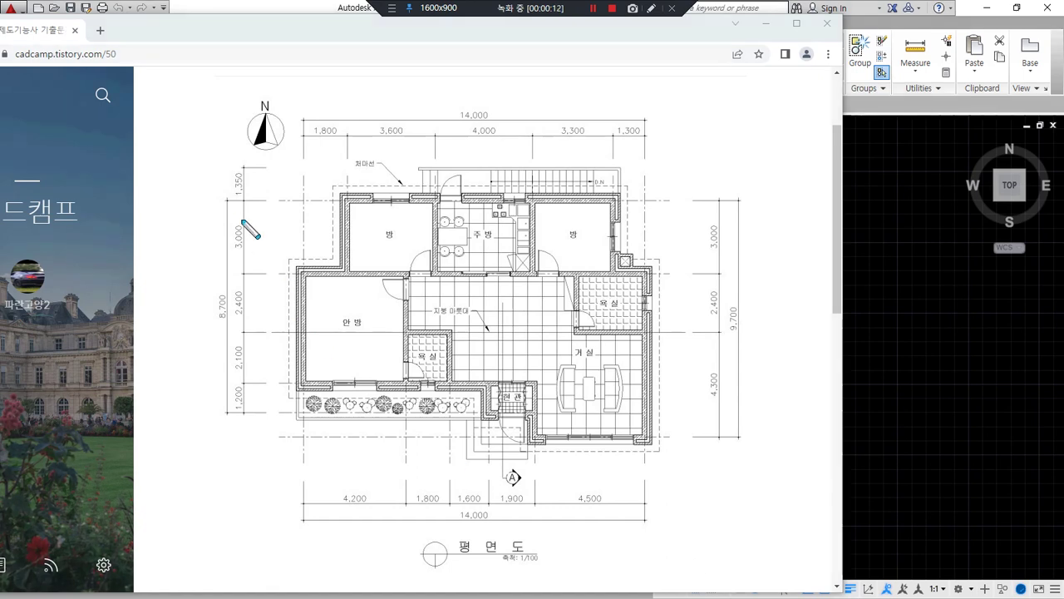
- Mark the north and south directions, the south wall line and the two north-side rooms on the floor plan, then clear the marks
mouse_move(270, 109)
left_mouse_down()
mouse_move(271, 70)
mouse_move(283, 81)
left_mouse_up()
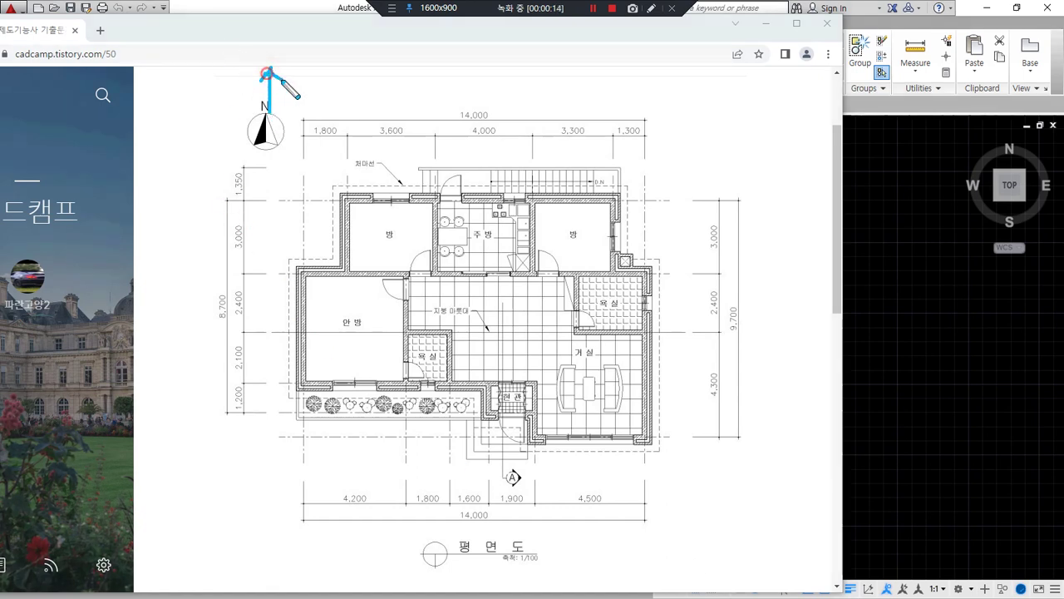
mouse_move(280, 478)
left_mouse_down()
mouse_move(267, 520)
mouse_move(251, 496)
left_mouse_up()
left_click_drag(645, 441, 243, 440)
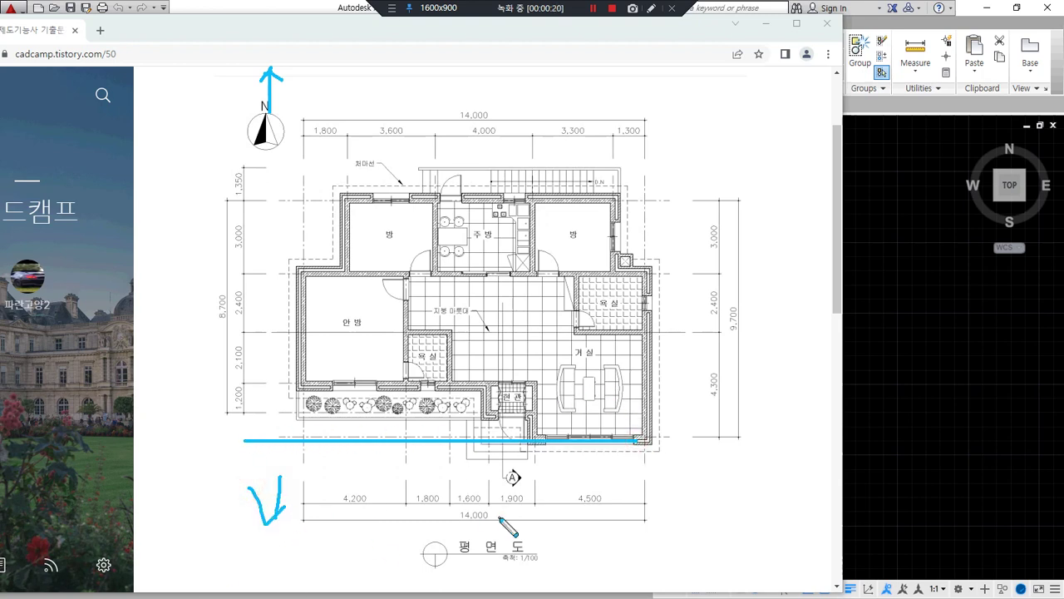
mouse_move(408, 253)
left_mouse_down()
mouse_move(370, 201)
mouse_move(405, 248)
left_mouse_up()
mouse_move(613, 258)
left_mouse_down()
mouse_move(567, 268)
mouse_move(615, 239)
mouse_move(592, 265)
left_mouse_up()
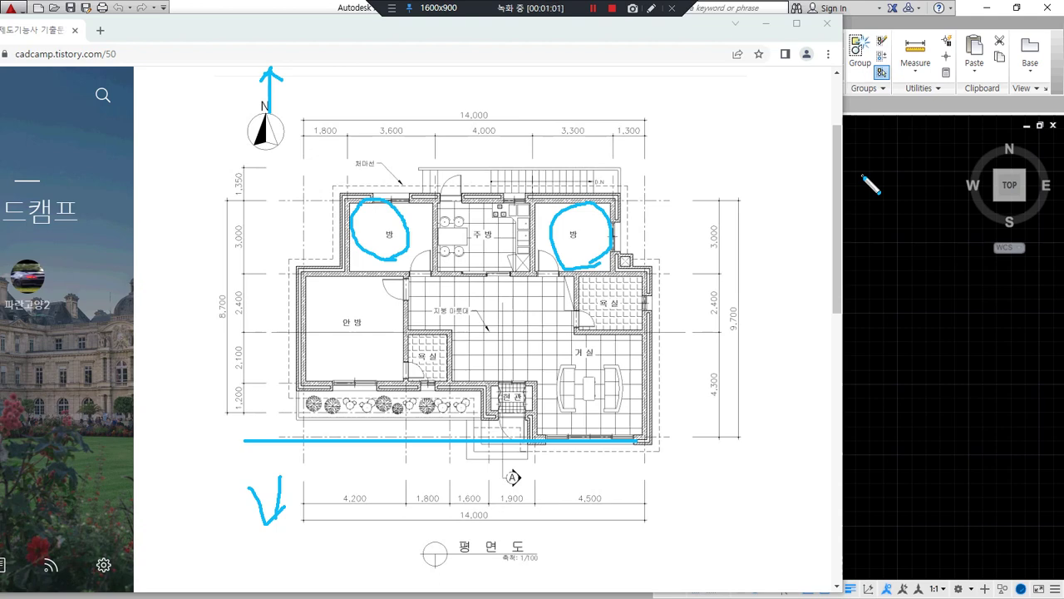
key("e")
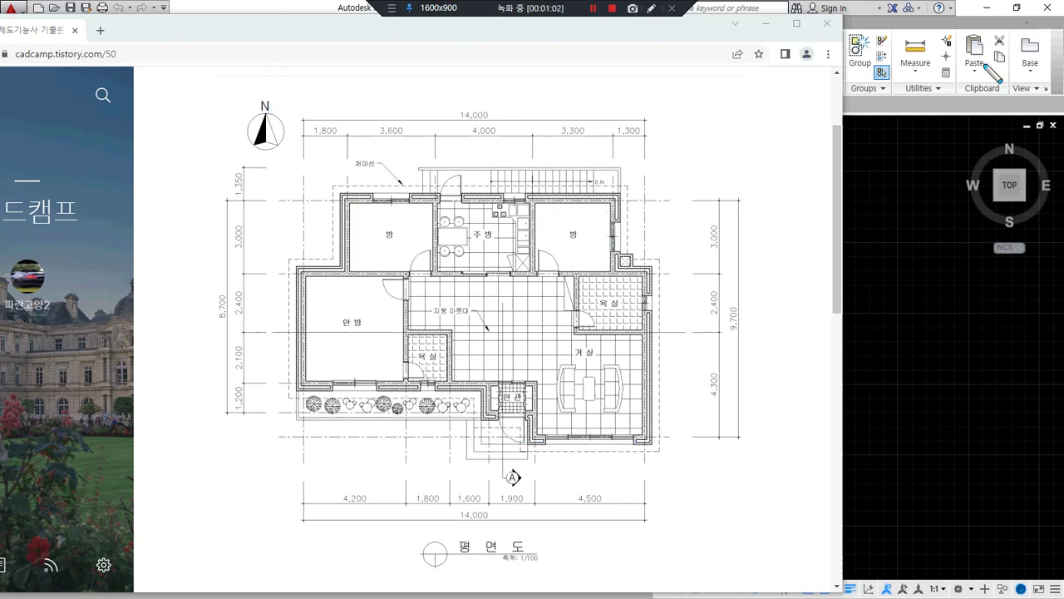
- Mark the roof ridge line, its label and the roof slopes on either side of it, then clear the marks
left_click_drag(249, 331, 708, 331)
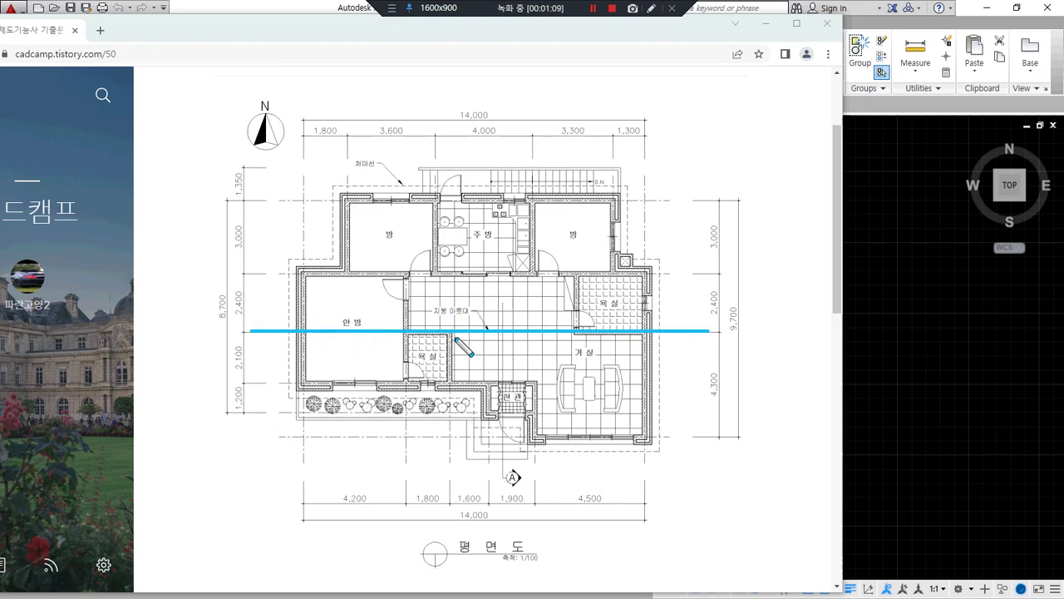
mouse_move(457, 327)
left_mouse_down()
mouse_move(490, 301)
mouse_move(475, 329)
left_mouse_up()
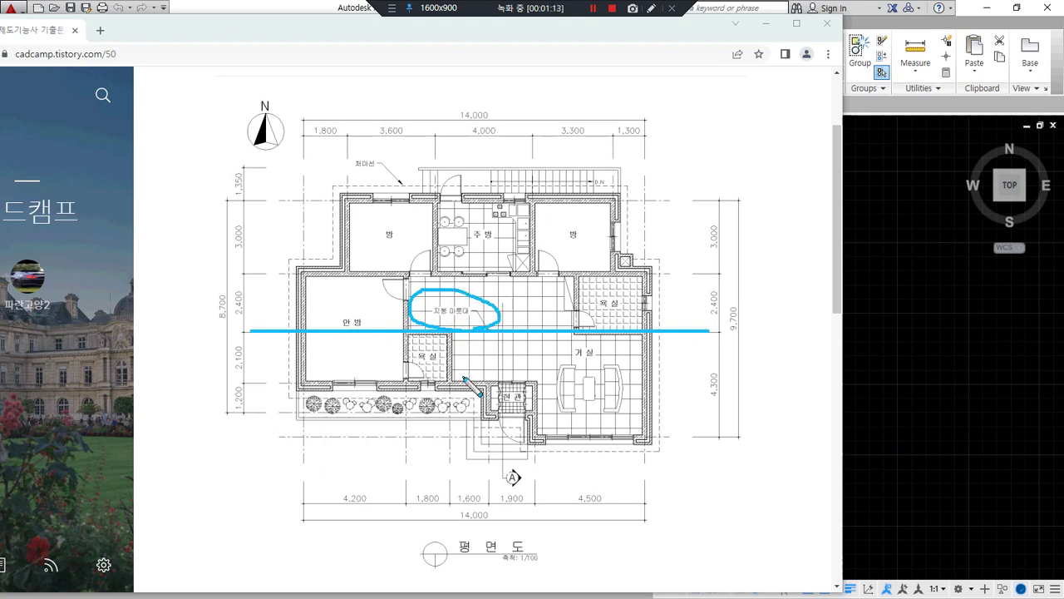
left_click_drag(605, 193, 605, 236)
mouse_move(602, 196)
left_mouse_down()
mouse_move(517, 329)
mouse_move(597, 433)
left_mouse_up()
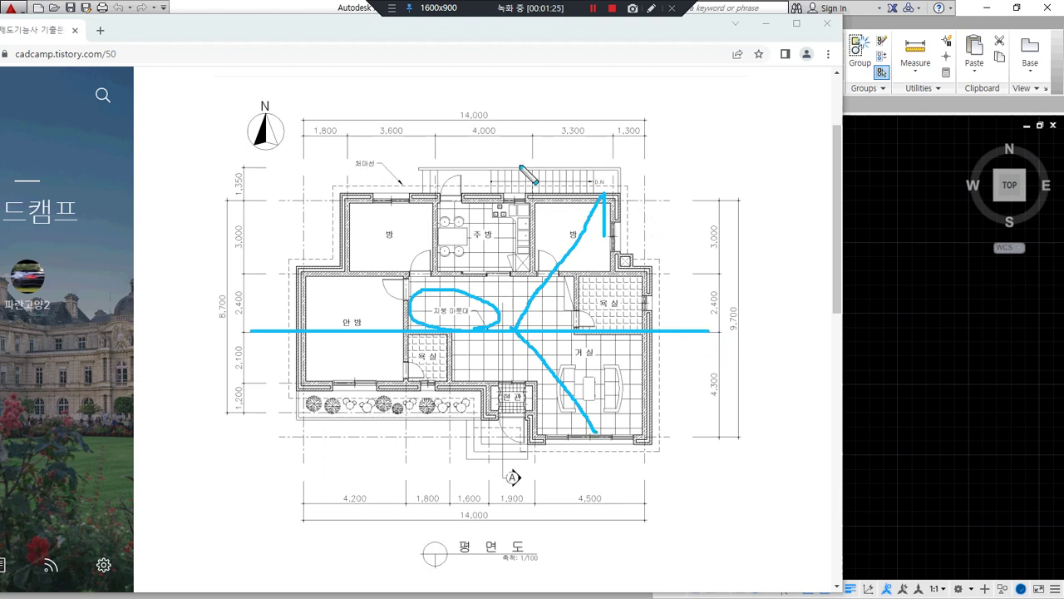
key("Delete")
- Sketch a gable roof profile with walls and a base line above the floor plan
mouse_move(510, 55)
left_mouse_down()
mouse_move(399, 96)
mouse_move(531, 65)
mouse_move(668, 126)
left_mouse_up()
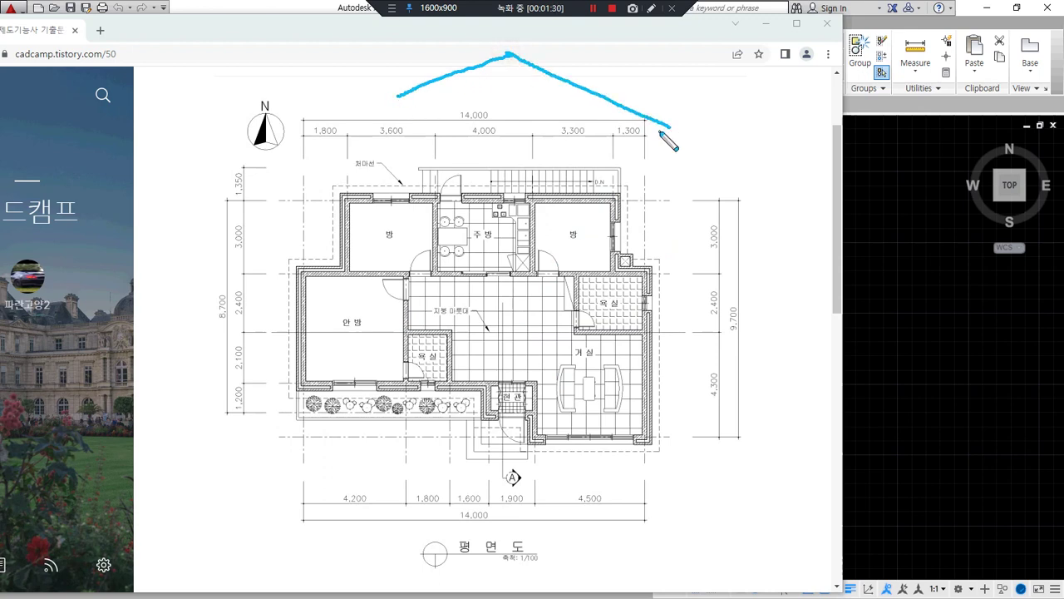
left_click_drag(646, 116, 647, 233)
mouse_move(416, 93)
left_mouse_down()
mouse_move(424, 230)
mouse_move(646, 219)
left_mouse_up()
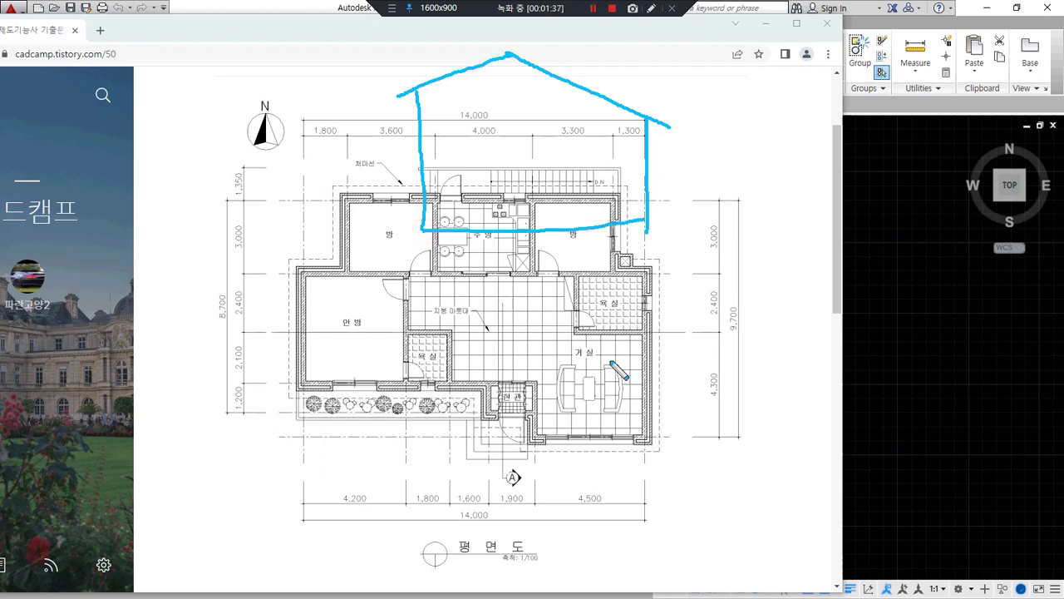
left_click_drag(719, 330, 671, 236)
- Mark the ridge line, both slopes, the eave ends and the north and south roof spans on the plan, then clear the marks
mouse_move(582, 330)
left_mouse_down()
mouse_move(398, 330)
mouse_move(761, 330)
left_mouse_up()
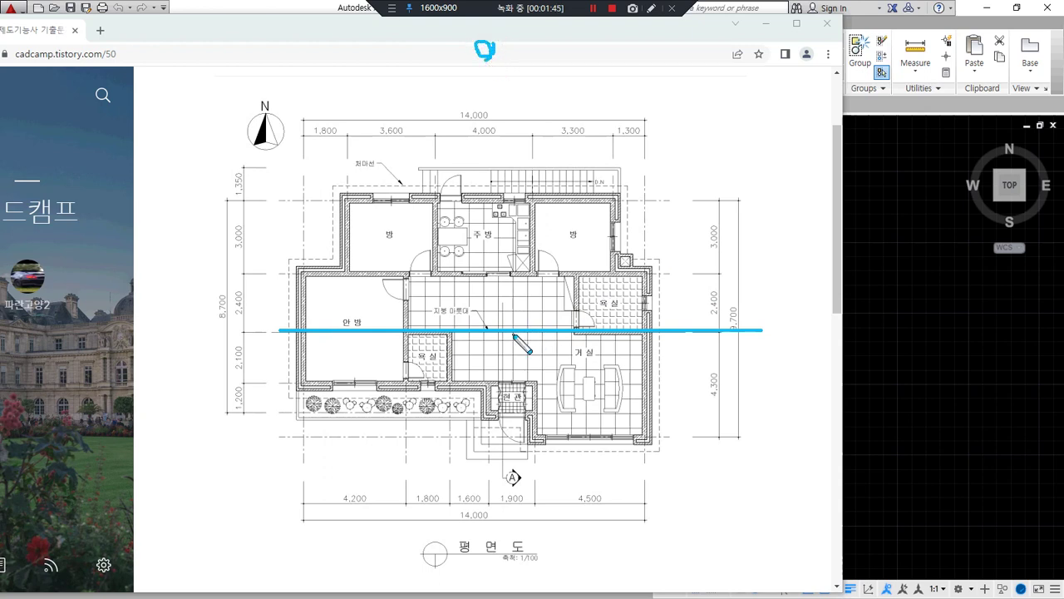
mouse_move(511, 334)
left_mouse_down()
mouse_move(578, 261)
mouse_move(592, 204)
left_mouse_up()
left_click_drag(511, 335, 591, 434)
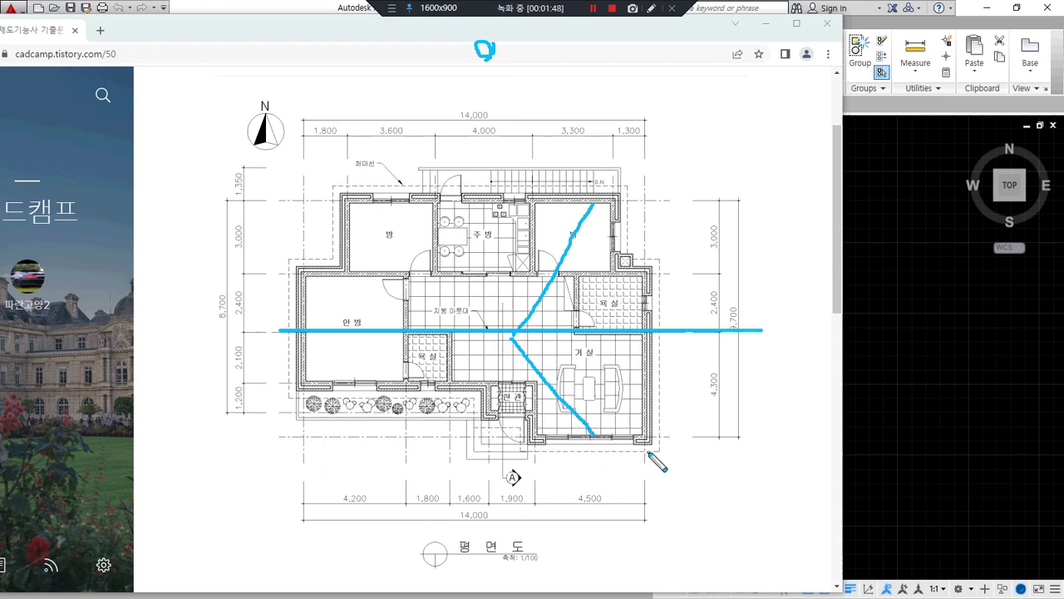
mouse_move(731, 415)
left_mouse_down()
mouse_move(697, 356)
mouse_move(749, 409)
left_mouse_up()
mouse_move(717, 321)
left_mouse_down()
mouse_move(683, 233)
mouse_move(721, 336)
left_mouse_up()
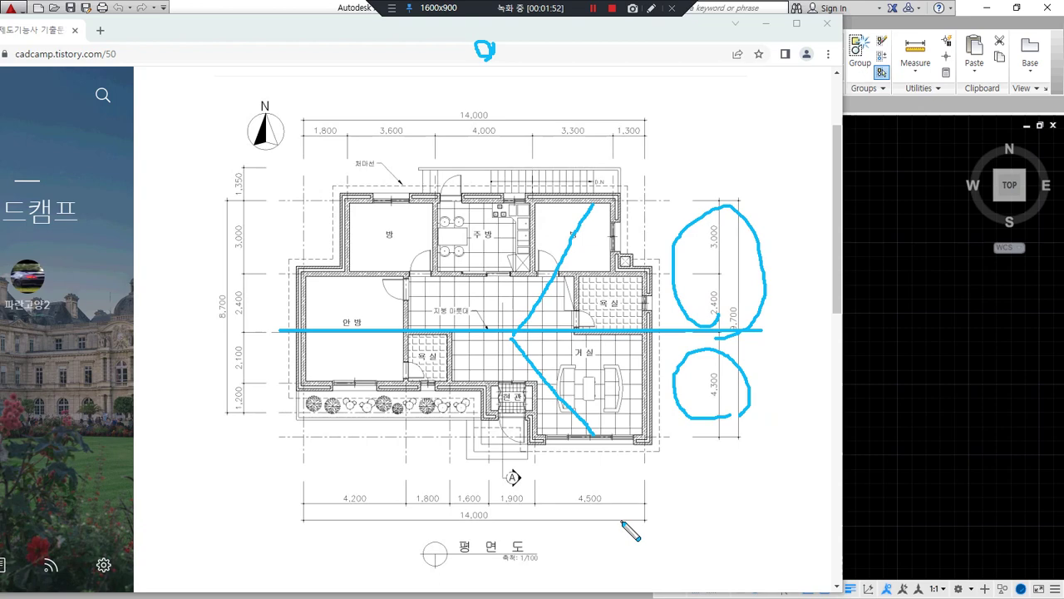
mouse_move(617, 211)
left_mouse_down()
mouse_move(585, 193)
mouse_move(614, 207)
left_mouse_up()
mouse_move(600, 437)
left_mouse_down()
mouse_move(600, 420)
mouse_move(608, 457)
left_mouse_up()
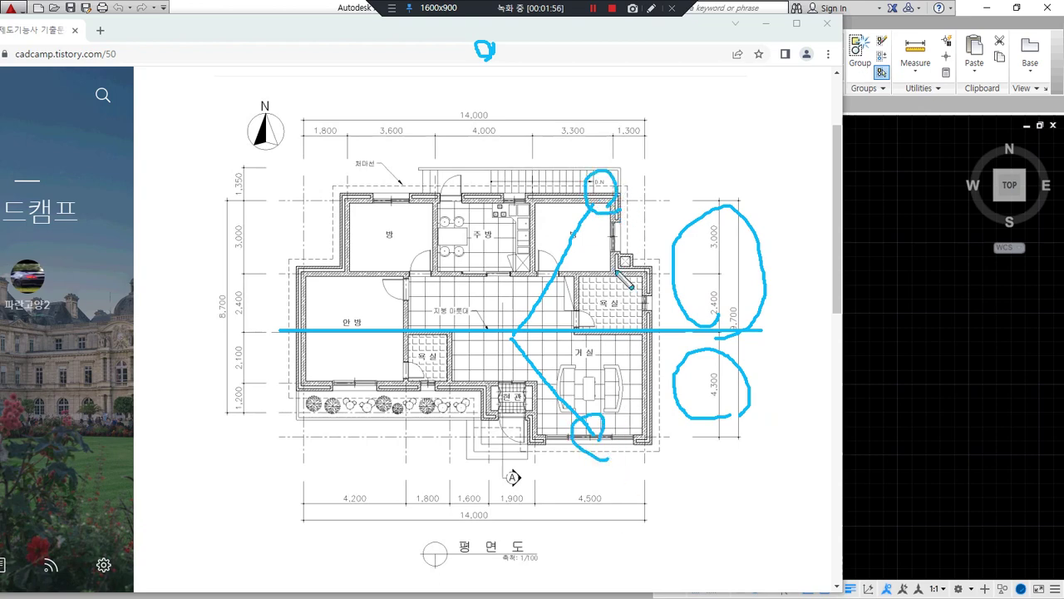
mouse_move(648, 225)
left_mouse_down()
mouse_move(646, 160)
mouse_move(657, 163)
left_mouse_up()
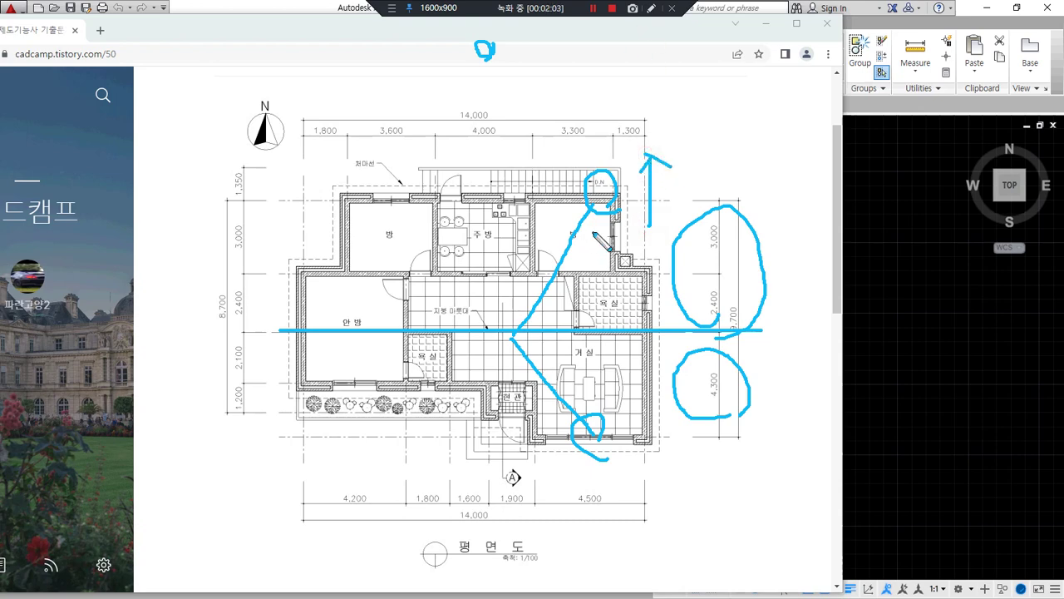
key("ctrl+Delete")
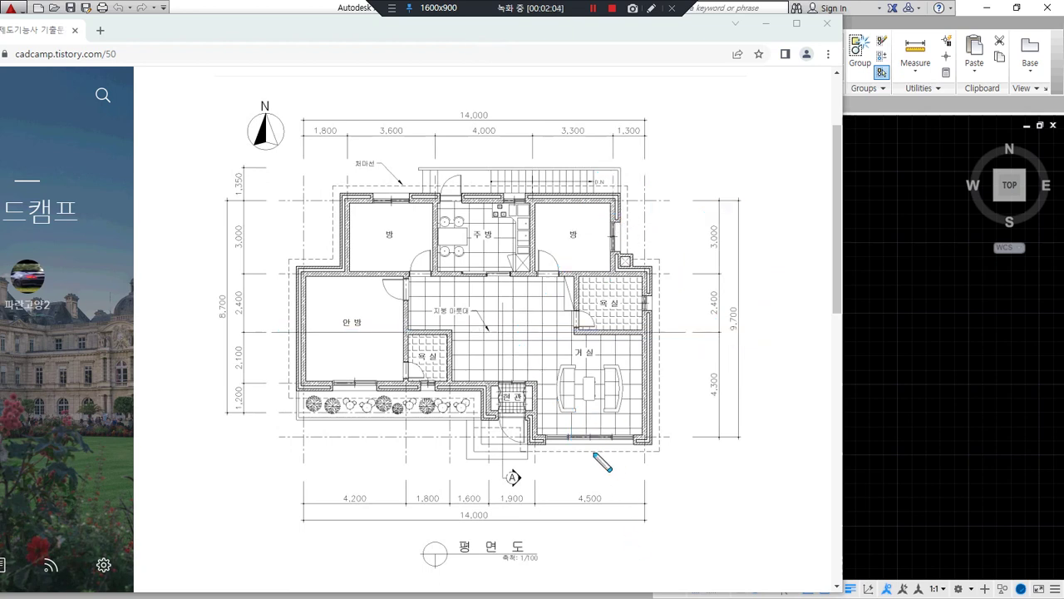
- Circle the north and south eave points and draw arrows from them towards the ridge
mouse_move(597, 439)
left_mouse_down()
mouse_move(602, 451)
mouse_move(582, 446)
mouse_move(503, 331)
mouse_move(526, 325)
left_mouse_up()
mouse_move(596, 186)
left_mouse_down()
mouse_move(494, 287)
mouse_move(497, 239)
left_mouse_up()
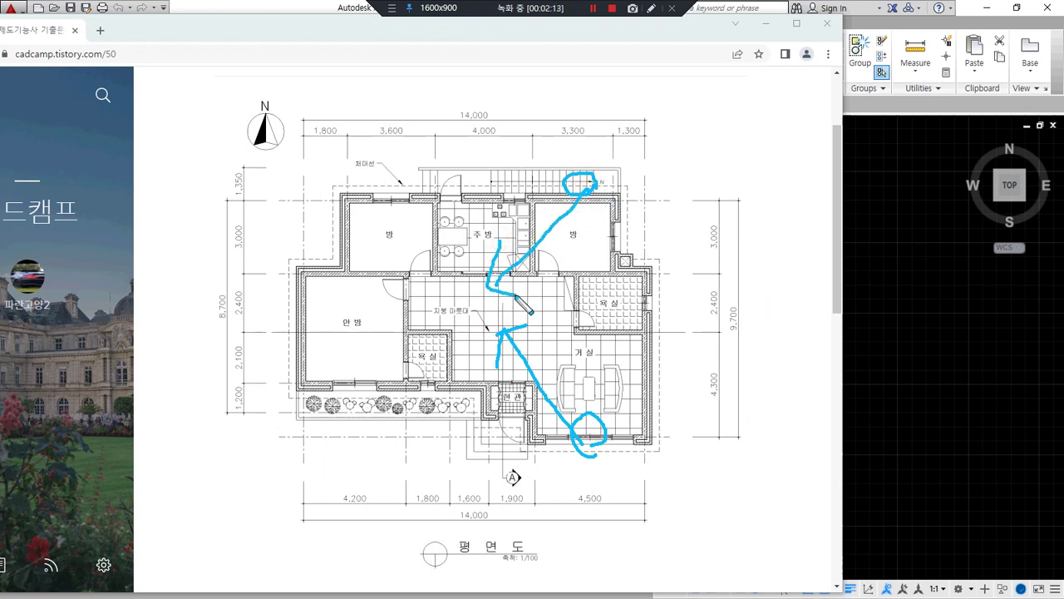
mouse_move(601, 192)
left_mouse_down()
mouse_move(582, 191)
mouse_move(615, 209)
mouse_move(548, 184)
left_mouse_up()
key("Delete")
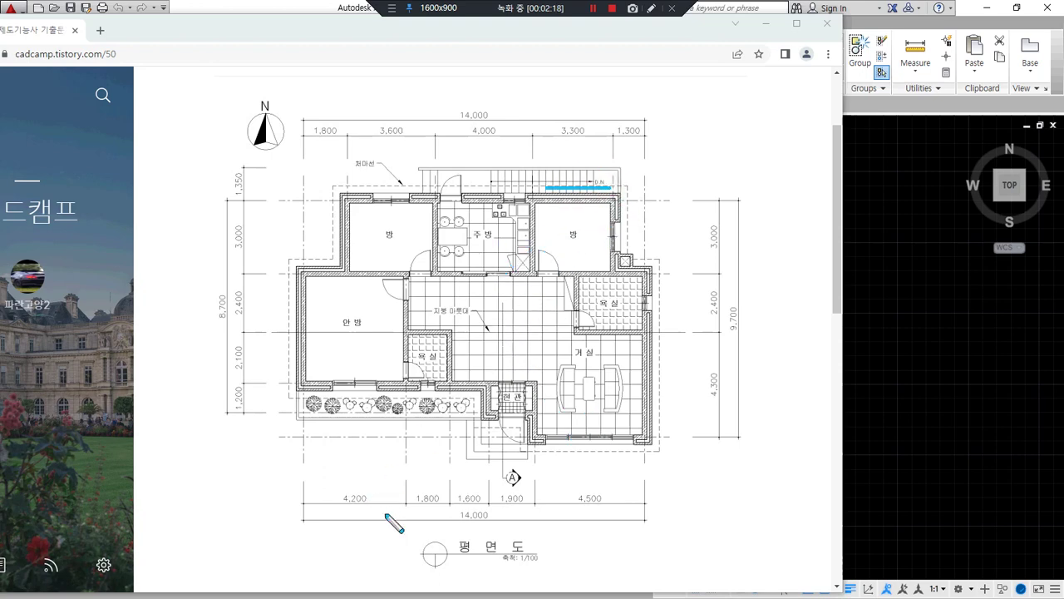
- Sketch the roof triangle from both eaves to the ridge with its angle arcs and vertical base line, then clear it
left_click_drag(564, 190, 509, 321)
left_click_drag(576, 442, 500, 325)
left_click_drag(532, 276, 551, 313)
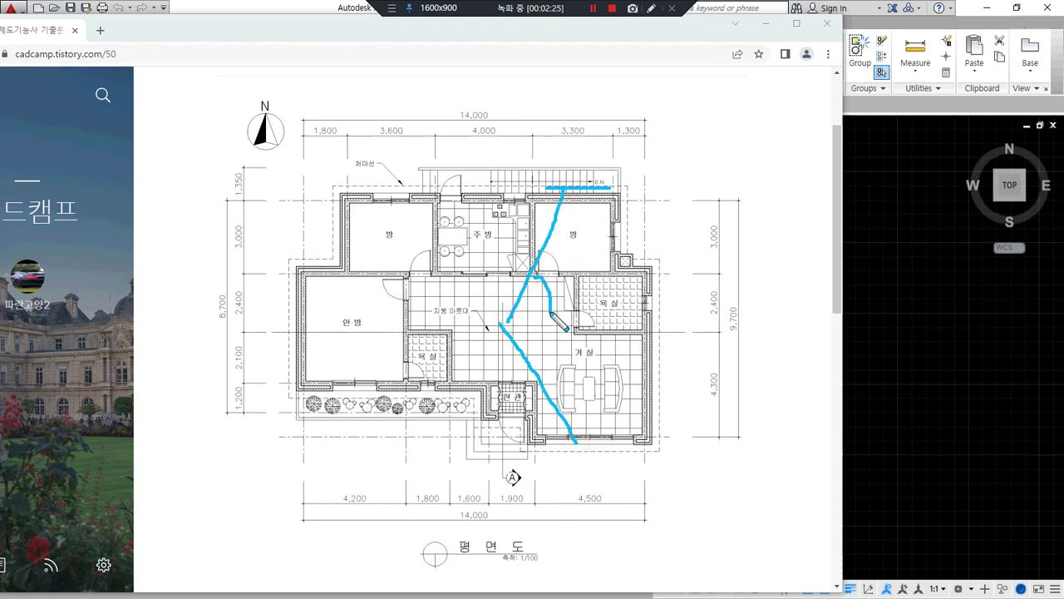
mouse_move(566, 184)
left_mouse_down()
mouse_move(580, 260)
mouse_move(569, 453)
left_mouse_up()
left_click_drag(562, 364, 531, 382)
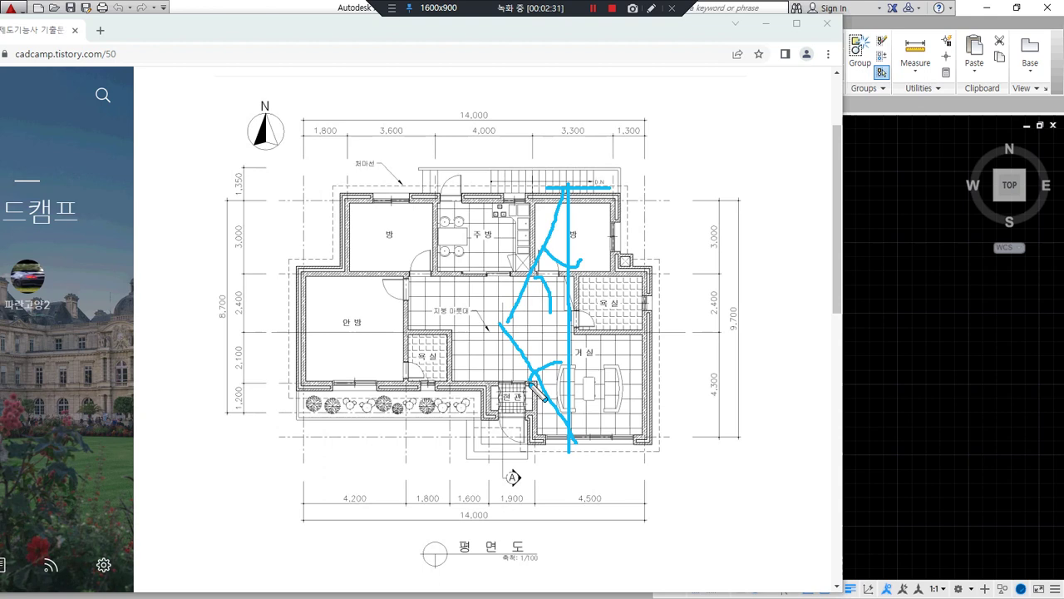
left_click_drag(572, 161, 571, 499)
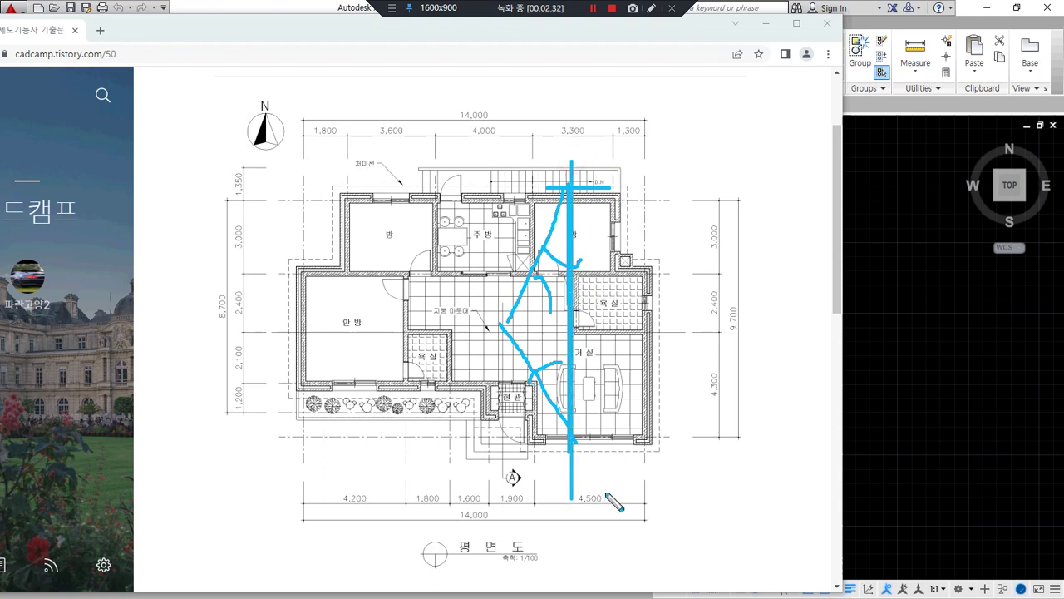
mouse_move(524, 299)
left_mouse_down()
mouse_move(504, 334)
mouse_move(586, 477)
left_mouse_up()
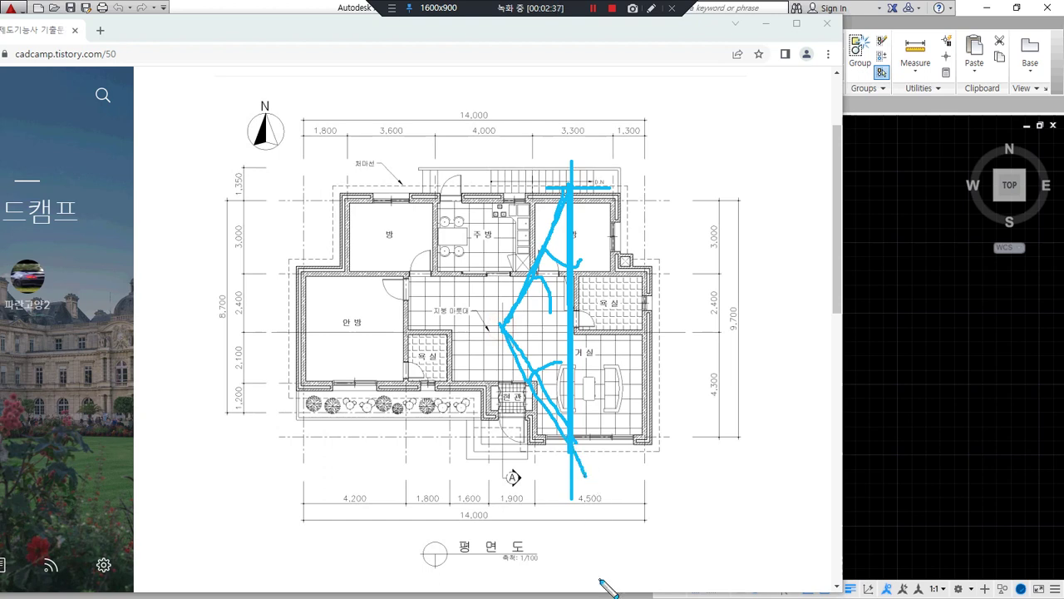
key("Delete")
- Sketch the ridge line, a vertical base line and the two slopes meeting at the ridge, then clear the marks
mouse_move(583, 330)
left_mouse_down()
mouse_move(487, 329)
mouse_move(782, 330)
left_mouse_up()
left_click_drag(574, 155, 574, 534)
mouse_move(573, 189)
left_mouse_down()
mouse_move(513, 331)
mouse_move(558, 447)
left_mouse_up()
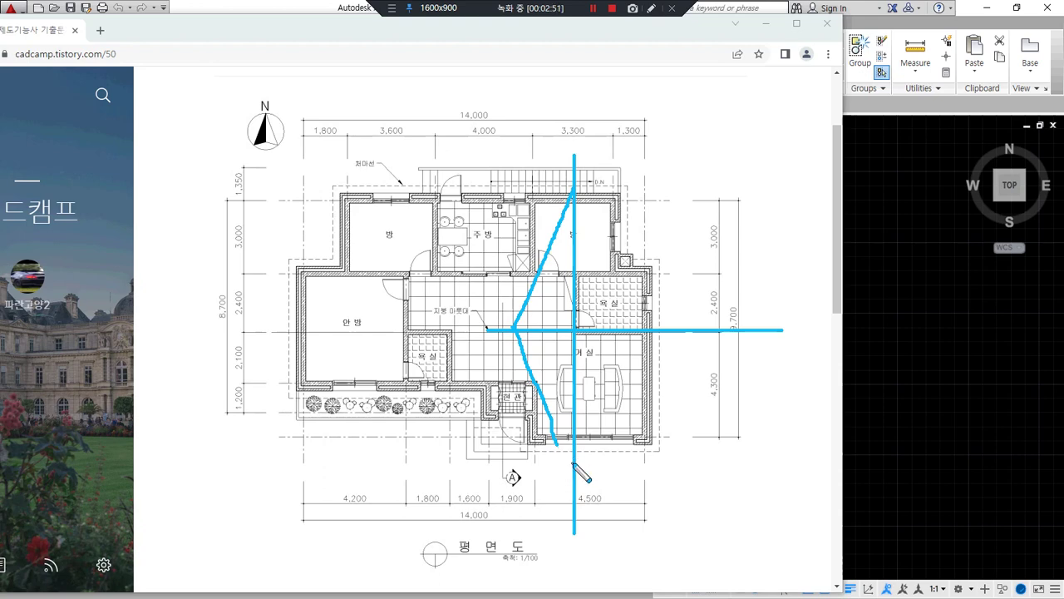
key("ctrl+shift+6")
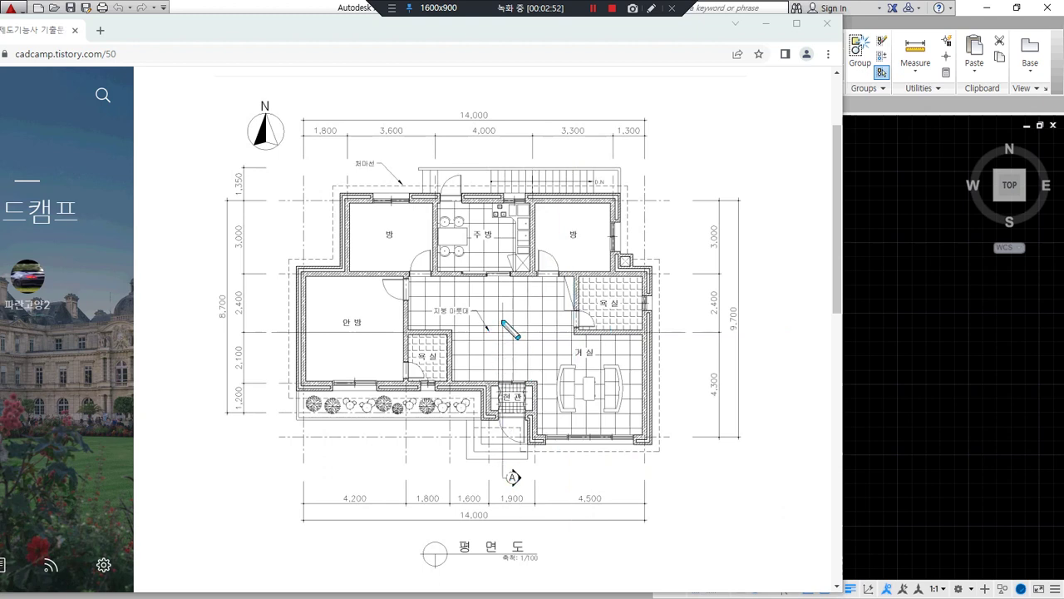
- Trace section line A with its viewing arrow, extend the cut across the whole plan, and mark a second arrow from the west side
mouse_move(499, 304)
left_mouse_down()
mouse_move(499, 482)
mouse_move(618, 481)
mouse_move(565, 541)
left_mouse_up()
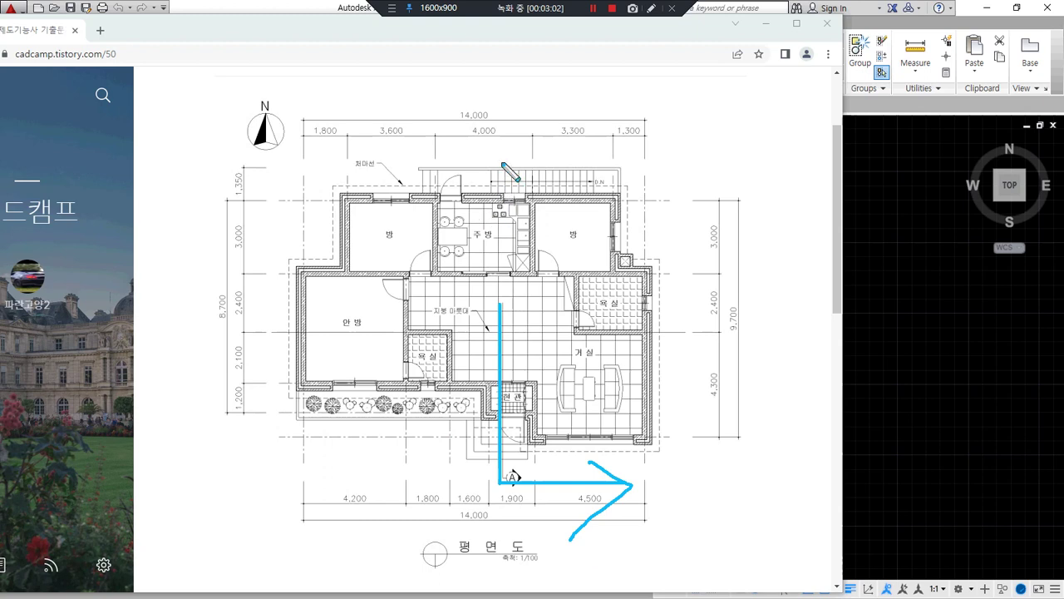
left_click_drag(495, 116, 496, 544)
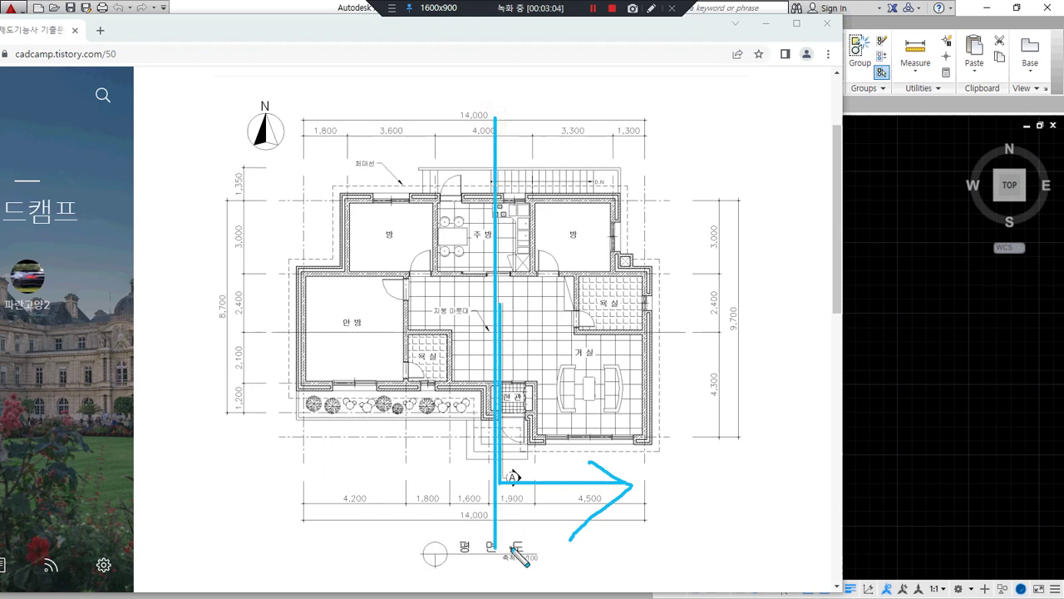
mouse_move(226, 415)
left_mouse_down()
mouse_move(235, 383)
mouse_move(232, 390)
mouse_move(416, 382)
left_mouse_up()
left_click_drag(372, 349, 383, 432)
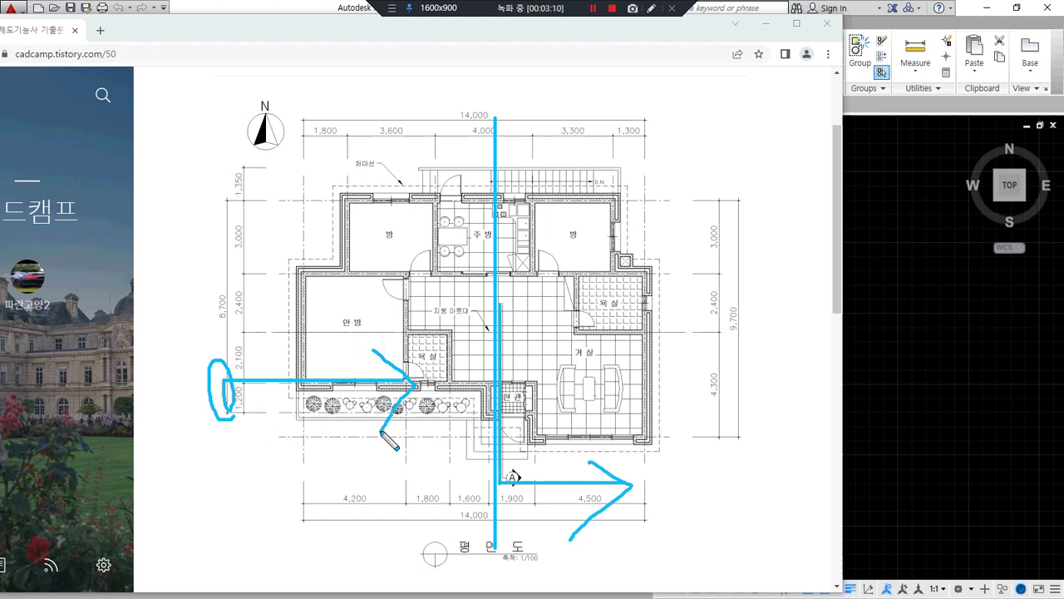
key("Delete")
- Circle section marker A, draw eastward viewing arrows across the plan and trace the section cut line
mouse_move(502, 497)
left_mouse_down()
mouse_move(537, 467)
mouse_move(500, 502)
left_mouse_up()
left_click_drag(342, 427, 431, 424)
mouse_move(350, 332)
left_mouse_down()
mouse_move(431, 332)
mouse_move(425, 340)
left_mouse_up()
mouse_move(357, 262)
left_mouse_down()
mouse_move(405, 261)
mouse_move(390, 277)
left_mouse_up()
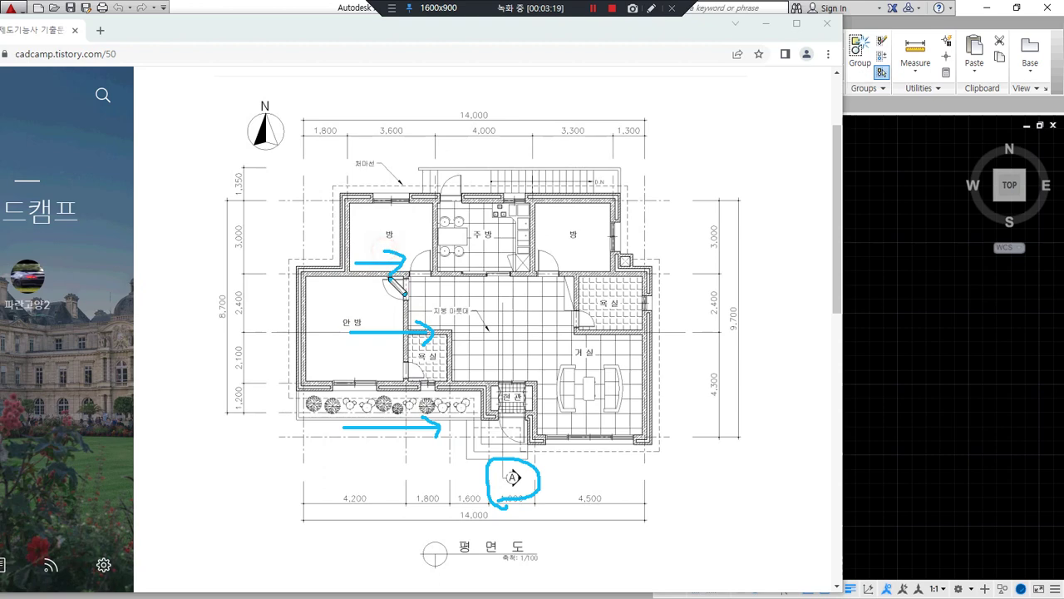
left_click_drag(499, 300, 507, 498)
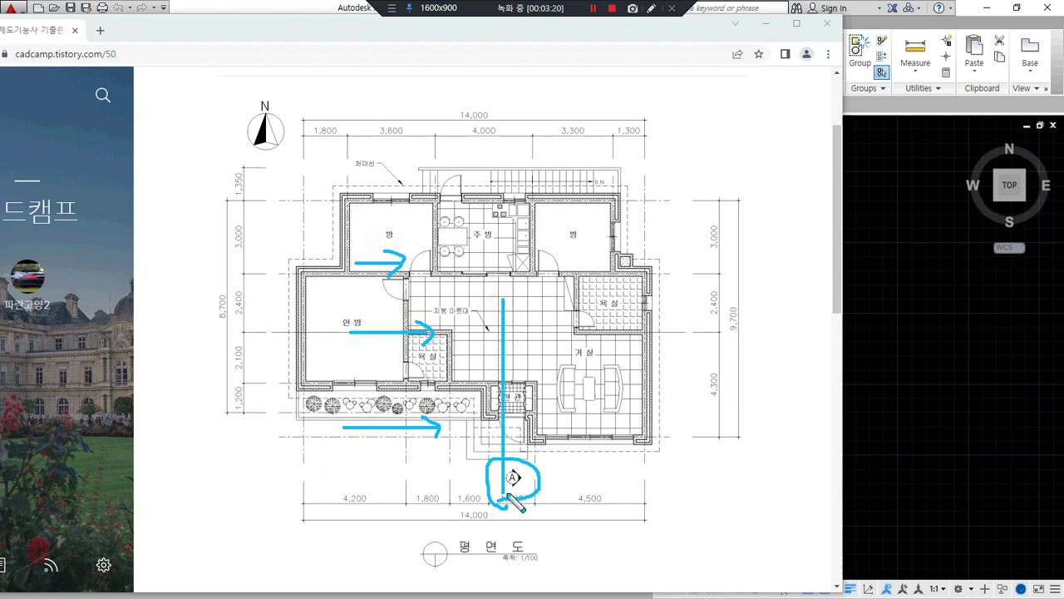
- Open the floor plan image in its own browser tab and enlarge it to 150%
right_click(510, 479)
left_click(499, 348)
key("ctrl+Tab")
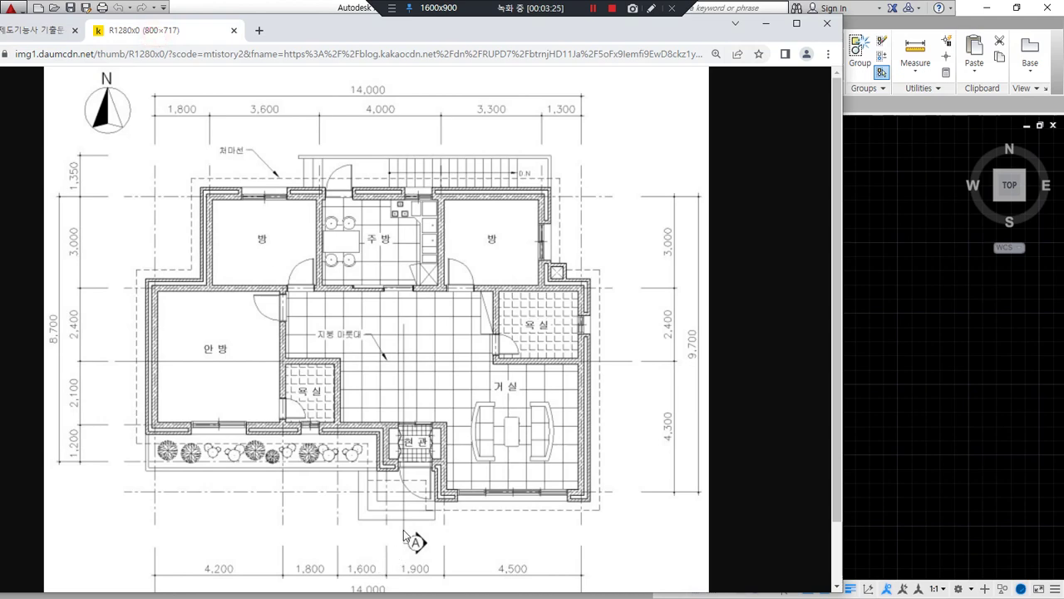
scroll(410, 538, "up", 3, "ctrl")
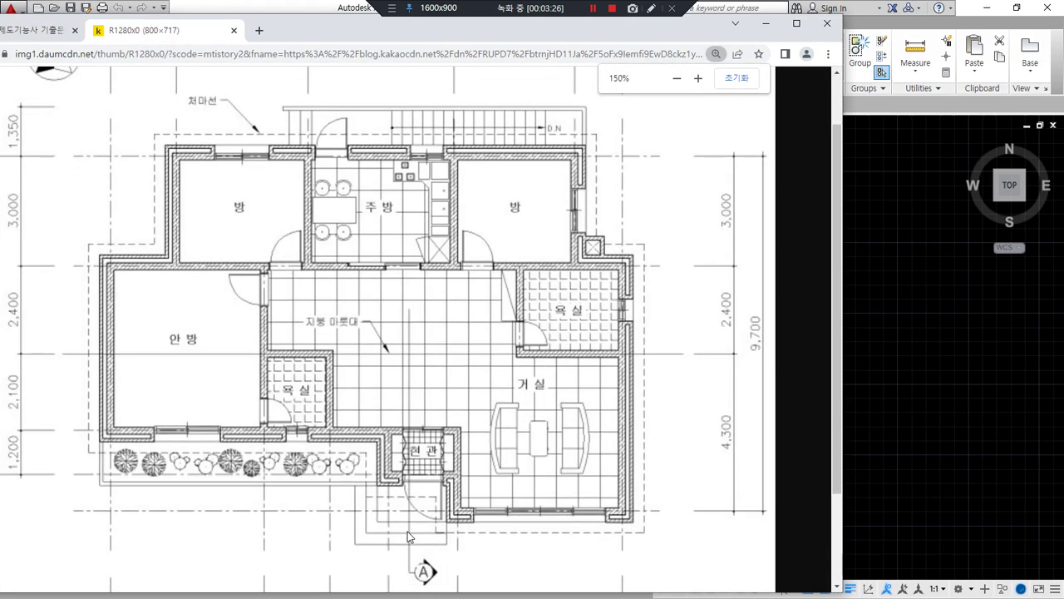
- Mark the front steps, porch and entrance hall along section line A, and write level 0 for the ground
key("ctrl+alt+d")
left_click_drag(418, 544, 401, 540)
left_click_drag(425, 519, 400, 522)
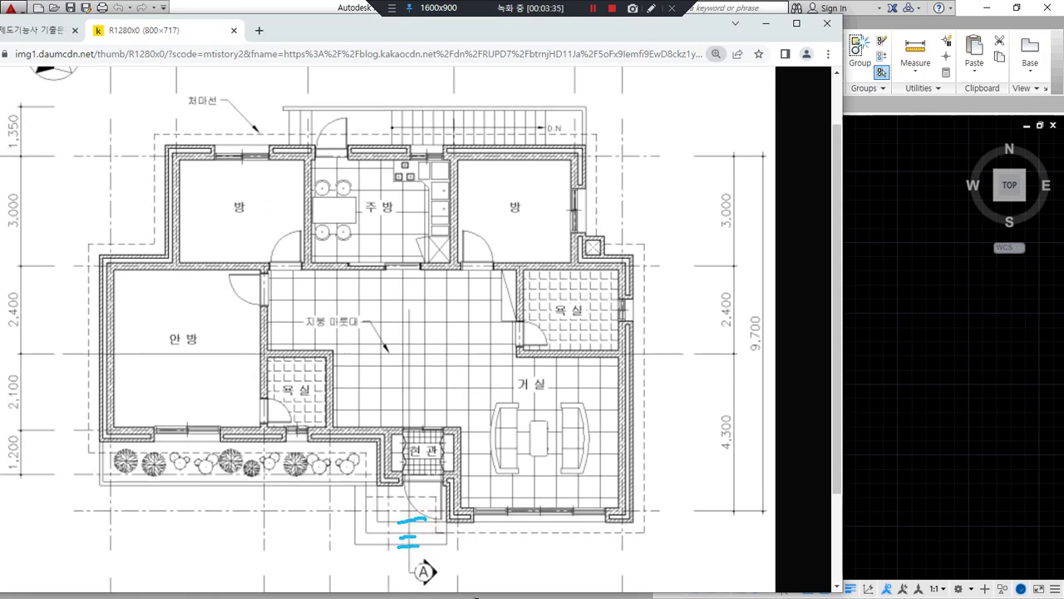
mouse_move(254, 532)
left_mouse_down()
mouse_move(243, 549)
mouse_move(256, 534)
left_mouse_up()
mouse_move(441, 489)
left_mouse_down()
mouse_move(428, 508)
mouse_move(418, 498)
left_mouse_up()
mouse_move(422, 452)
left_mouse_down()
mouse_move(411, 470)
mouse_move(404, 448)
left_mouse_up()
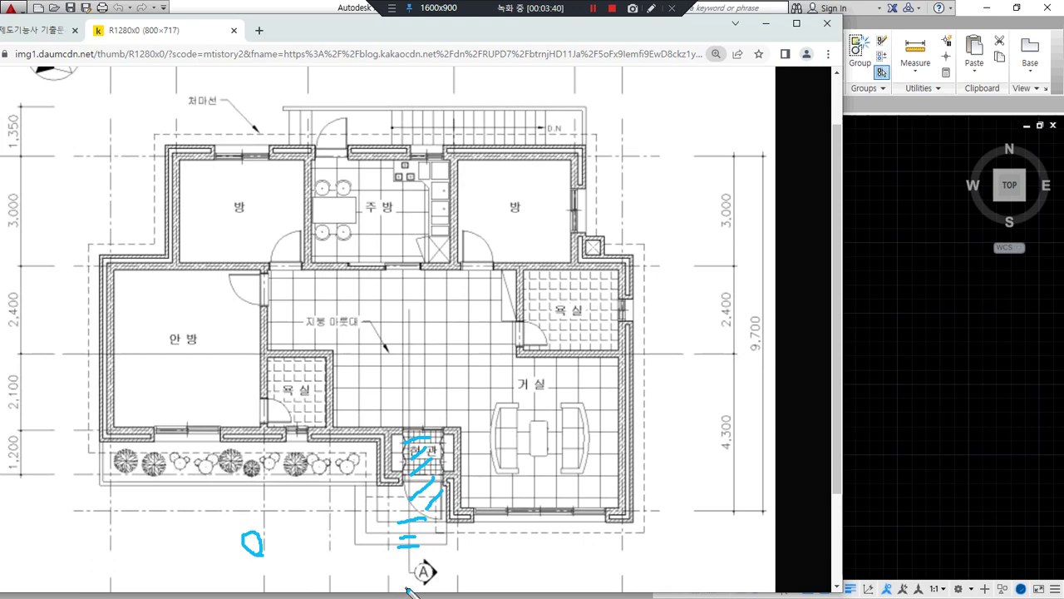
- Write the level 450 beside the entrance and 600 in the living room on the plan
mouse_move(518, 537)
left_mouse_down()
mouse_move(531, 566)
mouse_move(554, 555)
mouse_move(545, 574)
mouse_move(574, 545)
left_mouse_up()
mouse_move(582, 548)
left_mouse_down()
mouse_move(600, 555)
mouse_move(582, 550)
left_mouse_up()
left_click_drag(416, 318, 404, 339)
mouse_move(455, 318)
left_mouse_down()
mouse_move(445, 336)
mouse_move(471, 316)
left_mouse_up()
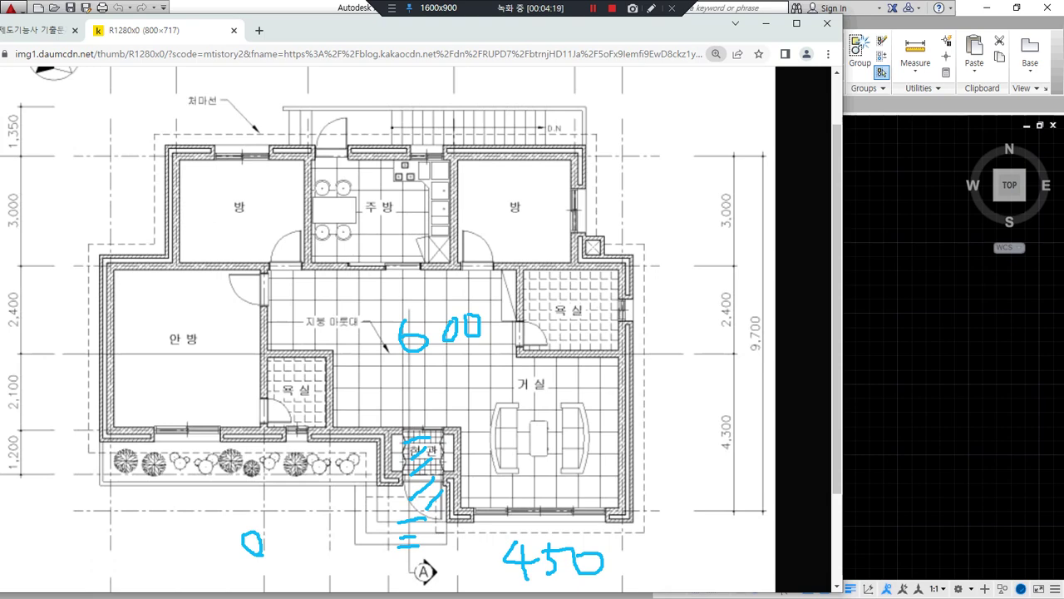
- Reposition the browser window over the AutoCAD drawing and bring the plan image back to the front
left_click_drag(372, 30, 0, 29)
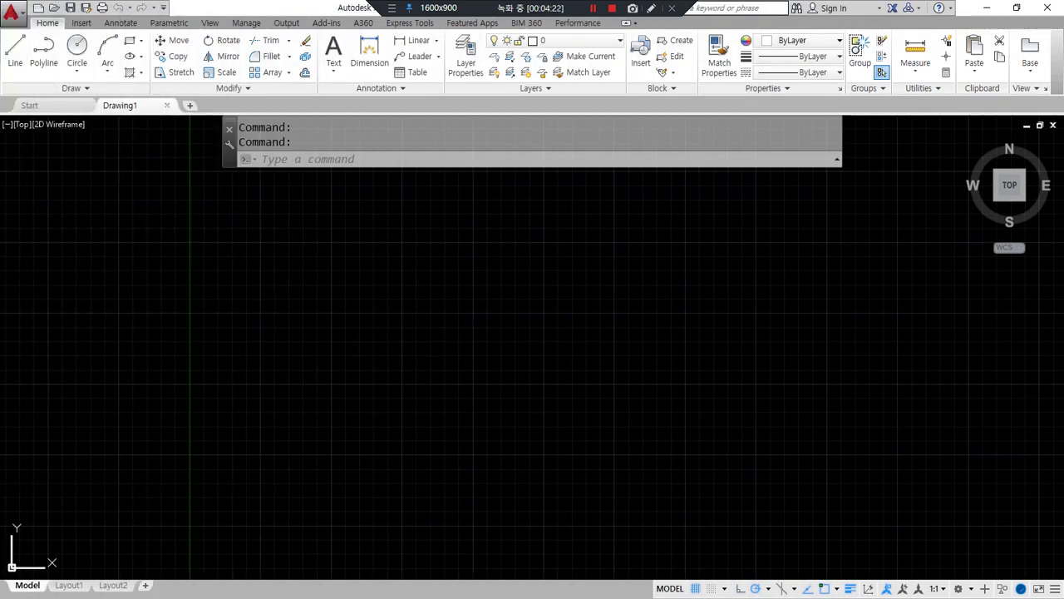
key("alt+Tab")
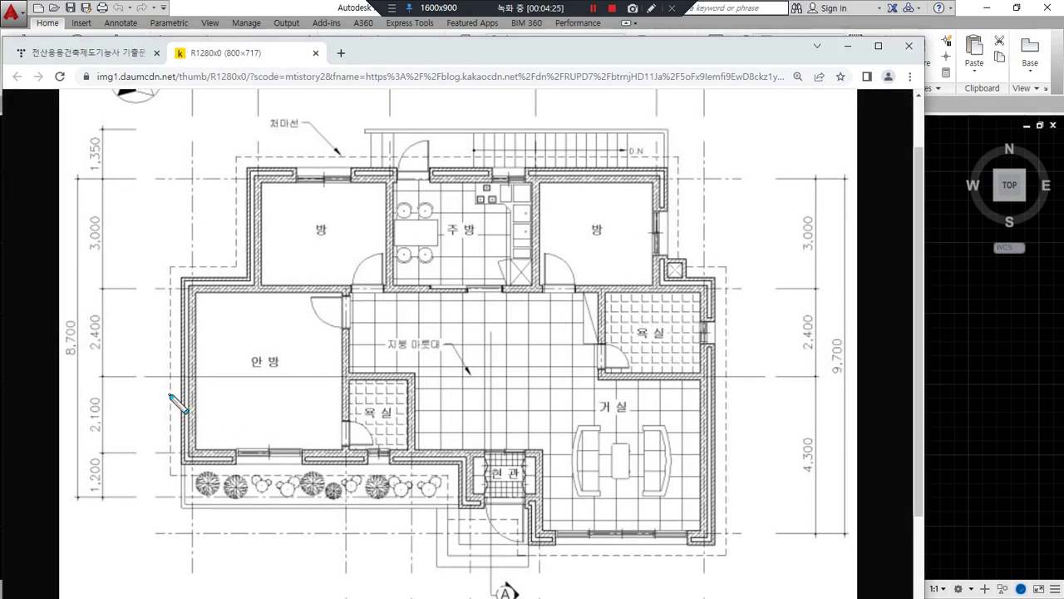
- Mark the viewing direction and section line A on the plan, and sketch the stepped floor profile and roof slope beside it
mouse_move(133, 407)
left_mouse_down()
mouse_move(345, 390)
mouse_move(332, 381)
mouse_move(333, 415)
left_mouse_up()
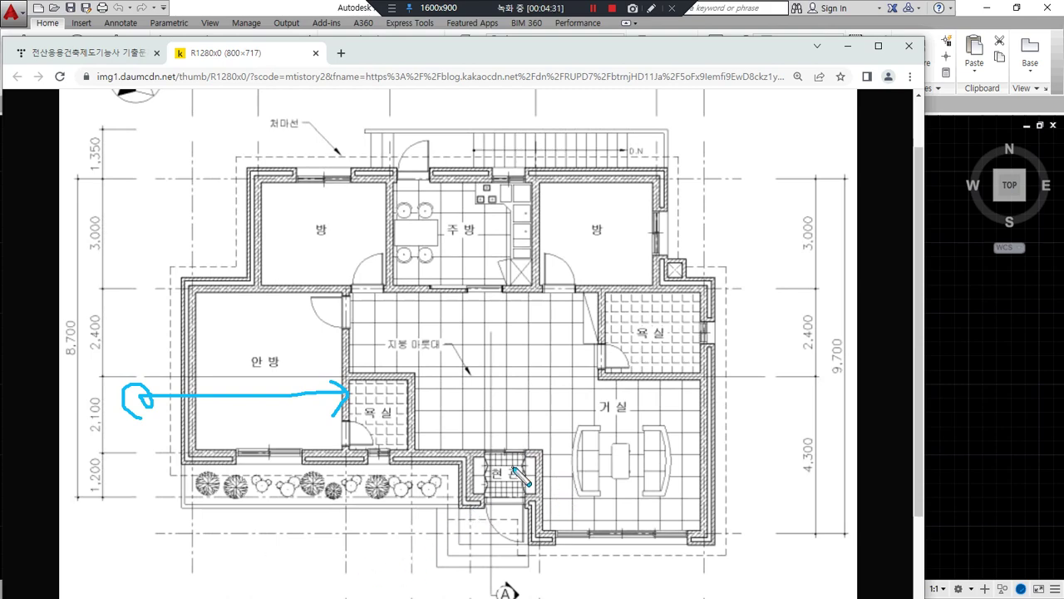
left_click_drag(505, 398, 505, 555)
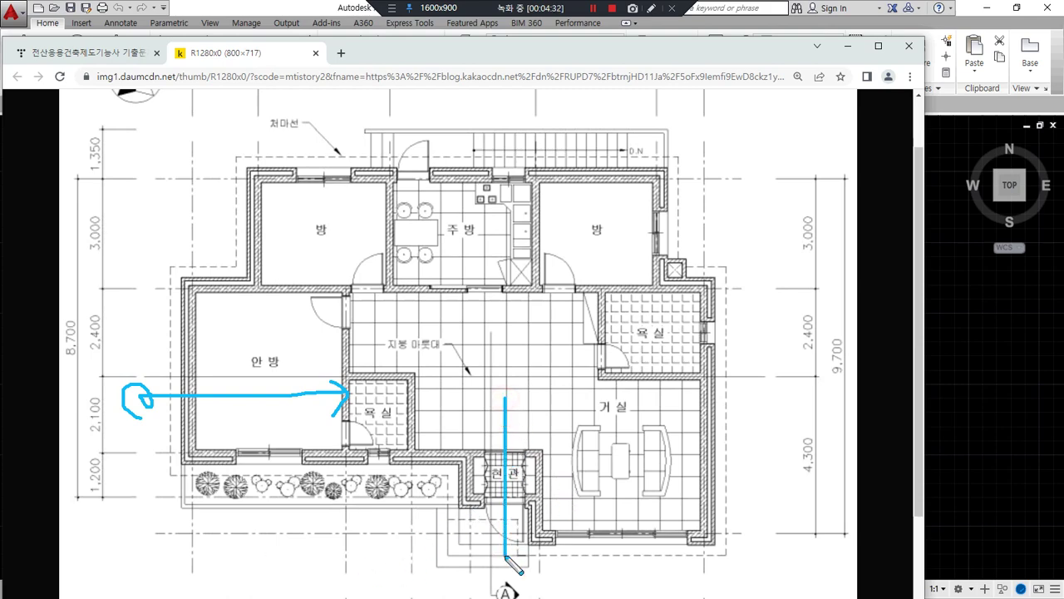
left_click_drag(728, 221, 729, 427)
mouse_move(705, 339)
left_mouse_down()
mouse_move(786, 335)
mouse_move(788, 391)
mouse_move(852, 396)
mouse_move(895, 419)
left_mouse_up()
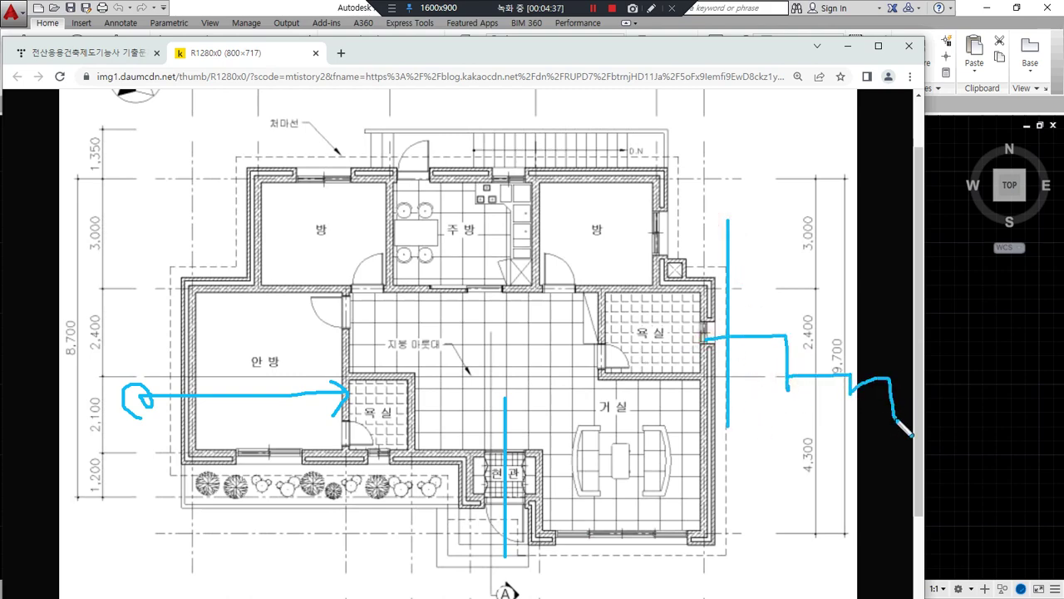
left_click_drag(757, 230, 427, 98)
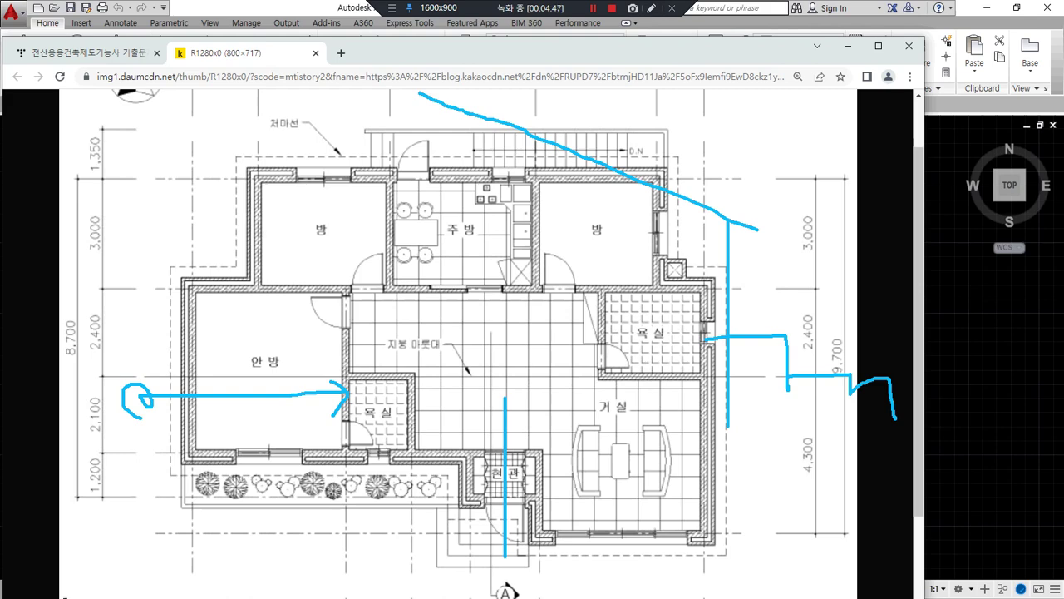
key("Escape")
- Mark the cut through the entrance again, with the viewing direction across the living room and the roof slope above
left_click_drag(495, 337, 494, 572)
mouse_move(487, 521)
left_mouse_down()
mouse_move(615, 521)
mouse_move(629, 564)
left_mouse_up()
mouse_move(605, 474)
left_mouse_down()
mouse_move(706, 407)
mouse_move(672, 336)
left_mouse_up()
left_click_drag(703, 287, 751, 323)
mouse_move(720, 189)
left_mouse_down()
mouse_move(825, 194)
mouse_move(844, 243)
left_mouse_up()
mouse_move(683, 166)
left_mouse_down()
mouse_move(389, 25)
mouse_move(420, 52)
left_mouse_up()
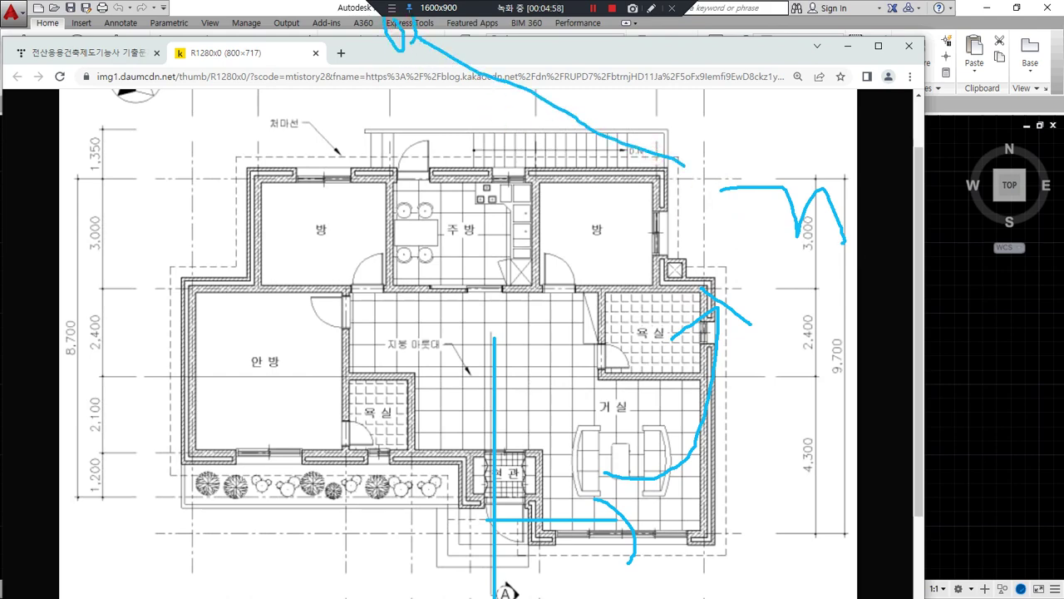
- Return to AutoCAD and draw one horizontal and one vertical construction line crossing at the same point
left_click(848, 46)
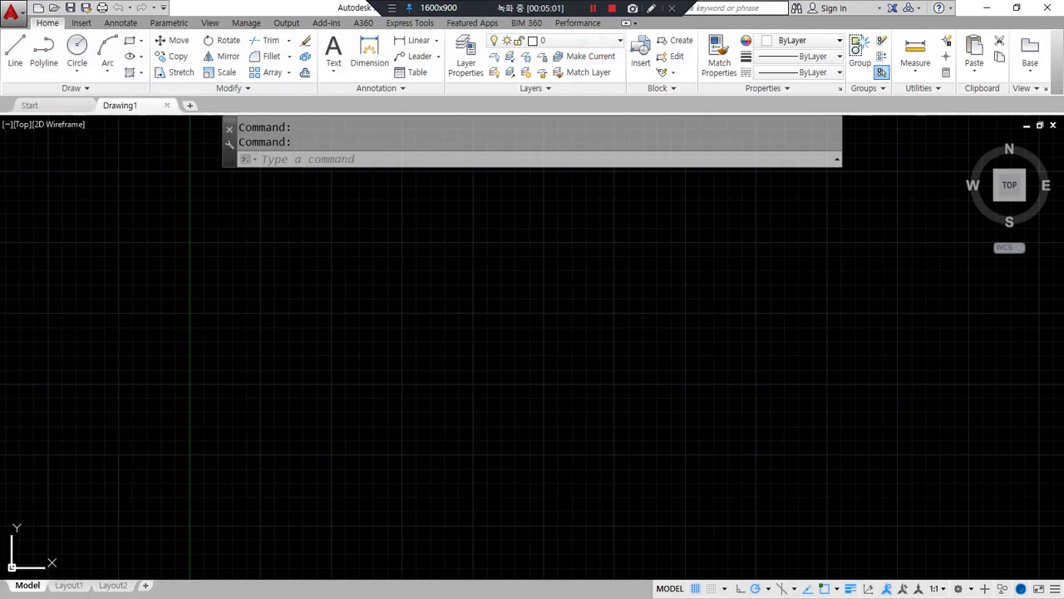
scroll(518, 337, "down", 3)
scroll(585, 337, "up", 2)
middle_click_drag(585, 337, 334, 393)
type("xl")
key("Return")
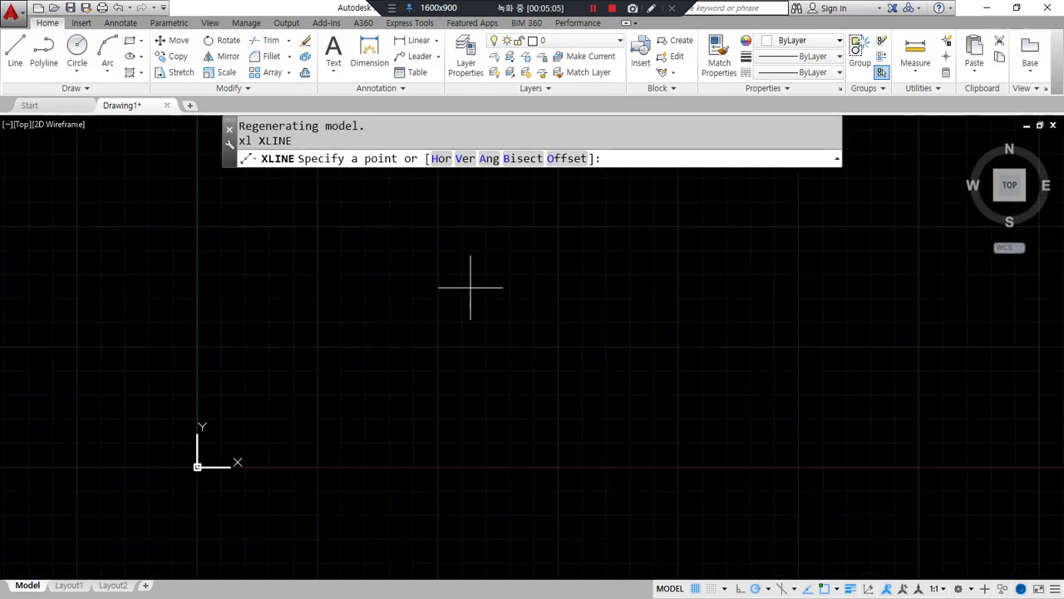
left_click(471, 288)
left_click(584, 290)
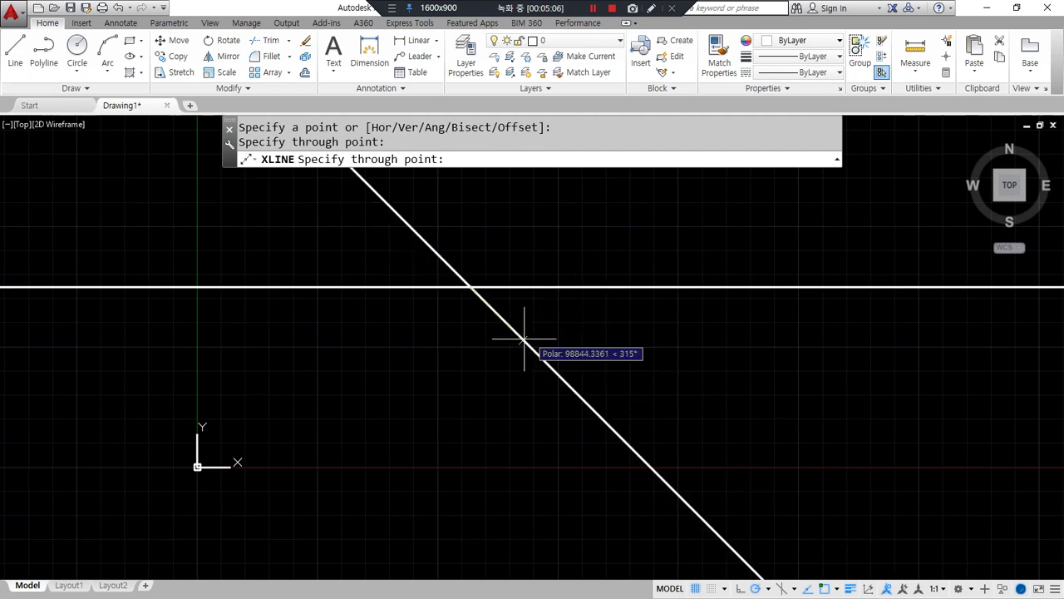
left_click(470, 359)
key("Escape")
- Put the vertical construction line on layer cen
left_click(472, 246)
left_click(570, 41)
left_click(557, 71)
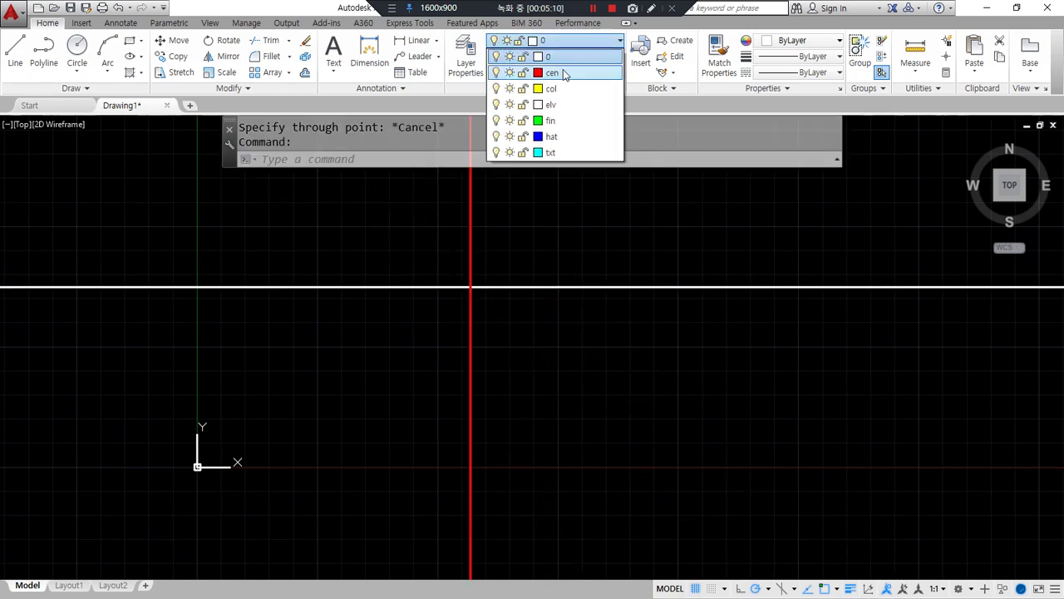
key("Escape")
- Put the horizontal construction line on layer col and make col the current layer
left_click(555, 287)
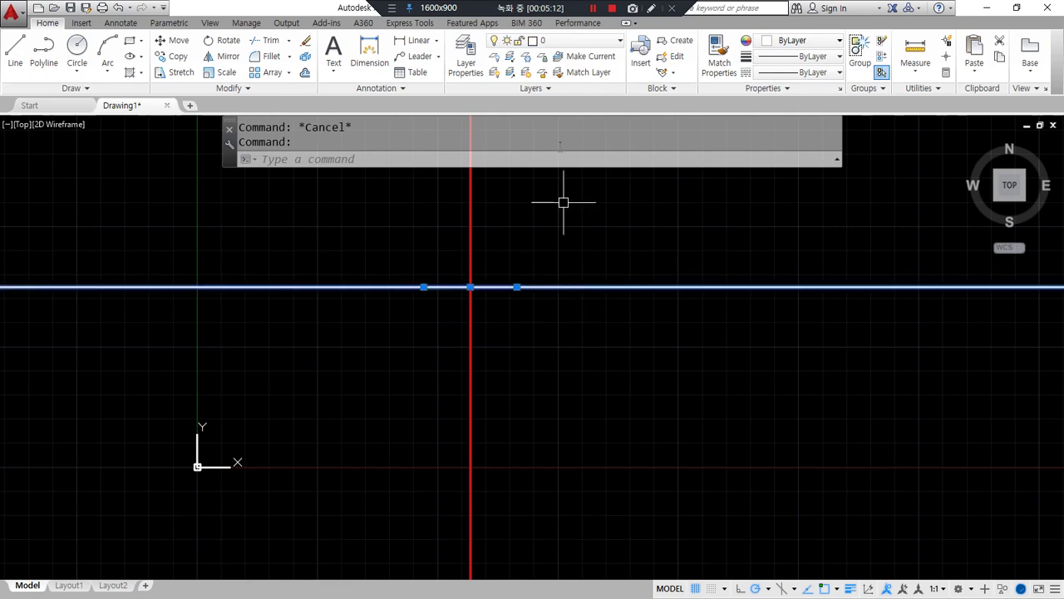
left_click(574, 40)
left_click(573, 88)
key("Escape")
key("Escape")
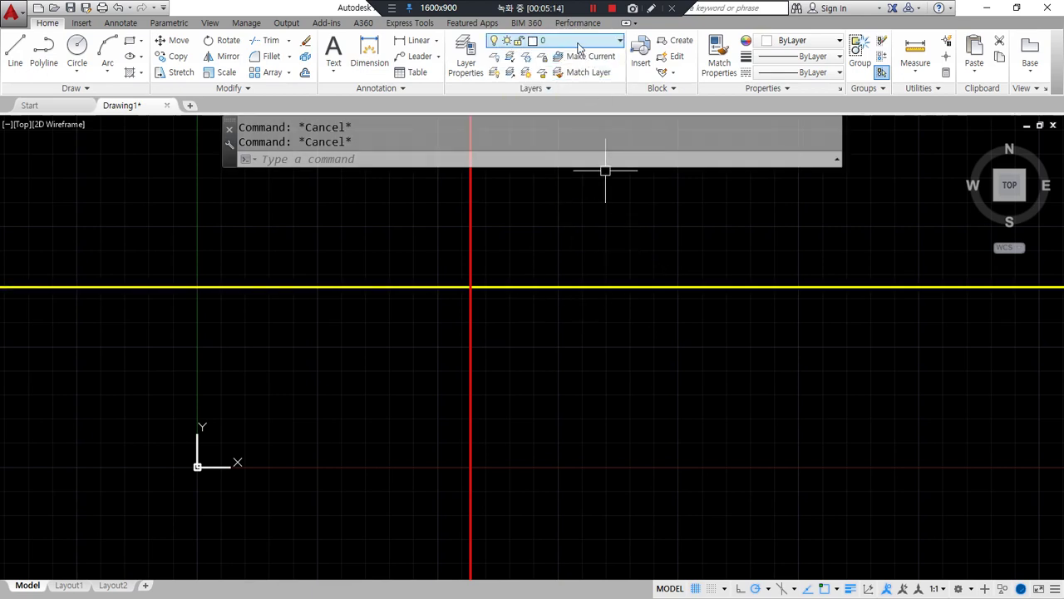
left_click(576, 41)
left_click(574, 88)
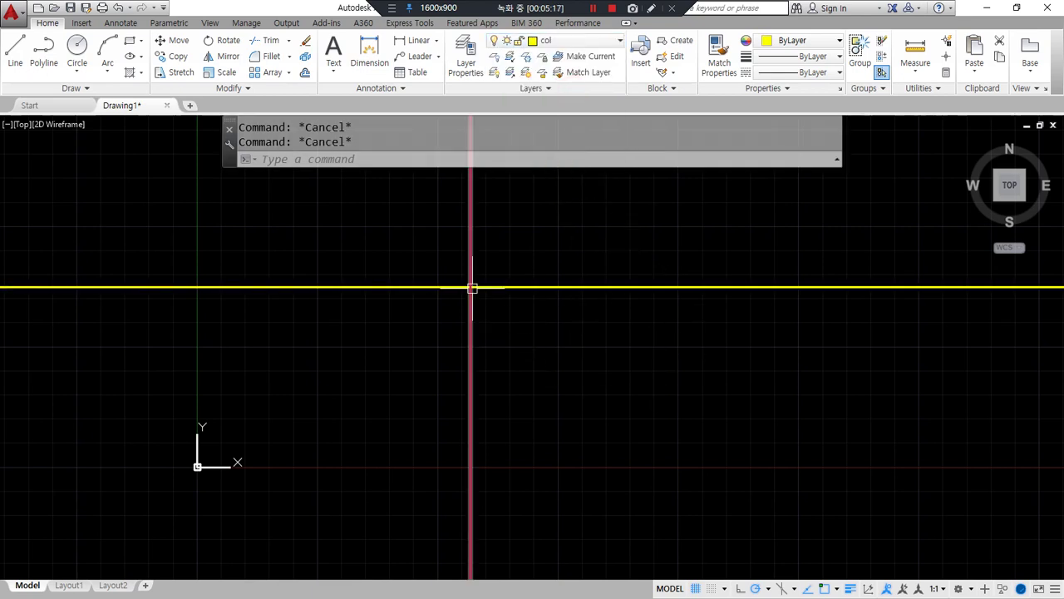
- Offset the horizontal construction line downward to set the level of the footing's top
type("o")
key("Return")
mouse_move(553, 289)
left_mouse_down()
mouse_move(562, 399)
mouse_move(551, 384)
mouse_move(573, 376)
left_mouse_up()
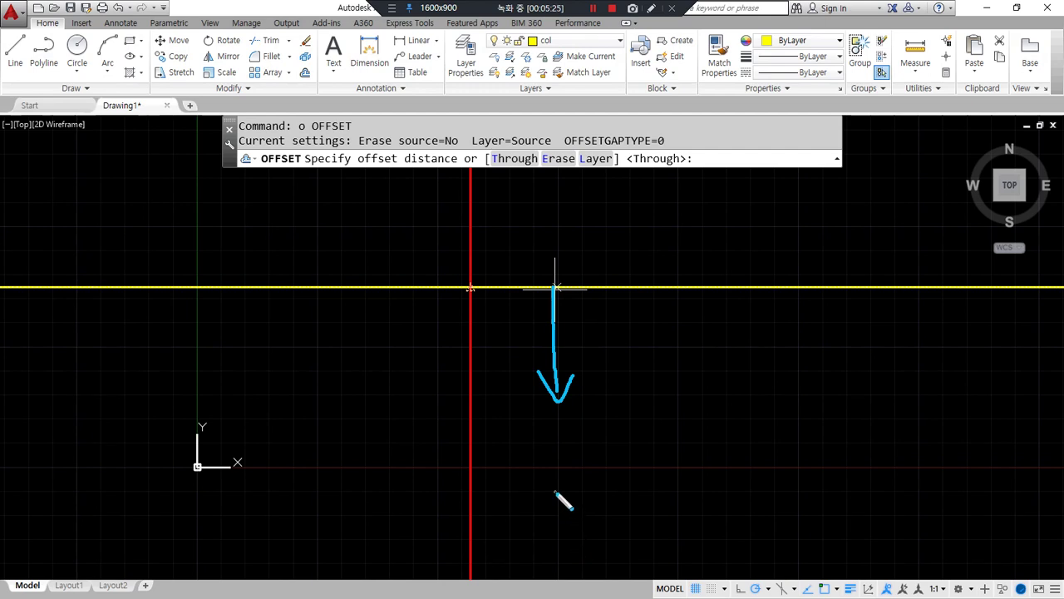
key("Escape")
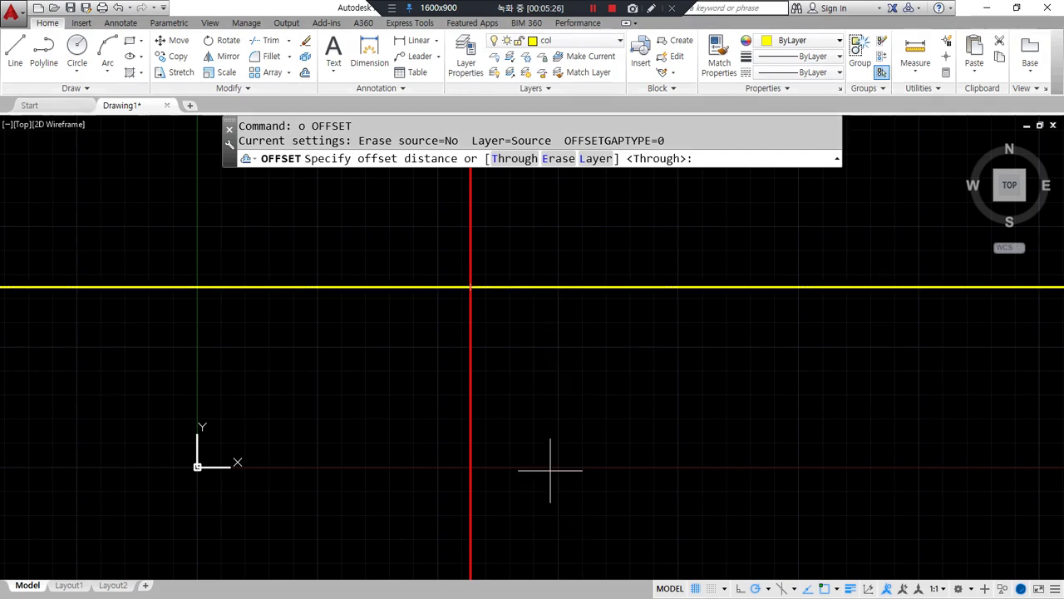
key("Return")
left_click(546, 288)
left_click(546, 363)
scroll(456, 289, "up", 2)
scroll(456, 288, "up", 8)
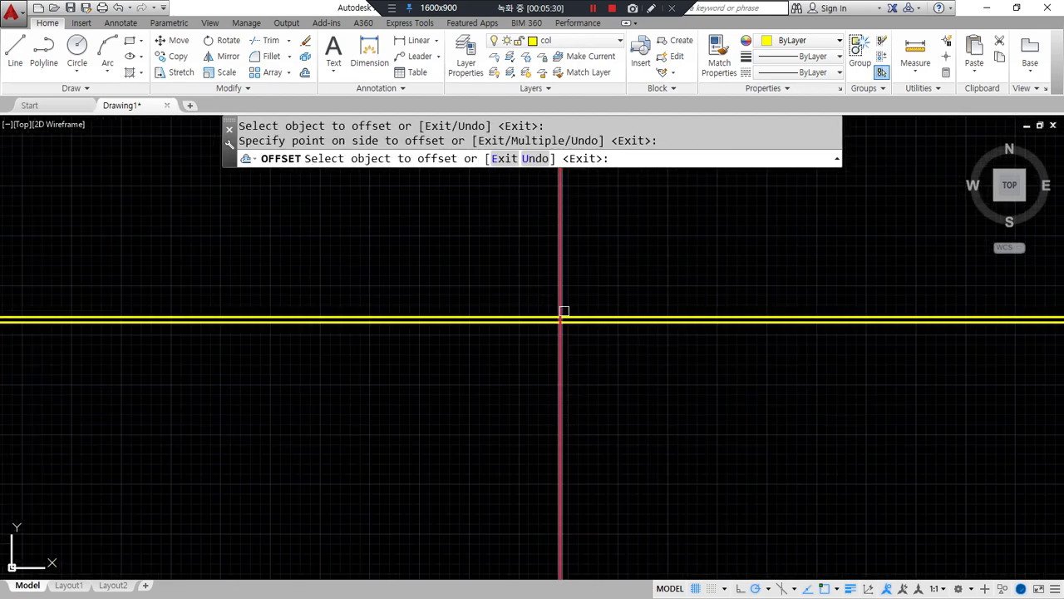
key("Return")
- Offset the footing's top line 400 downward for the underside of the footing
type("o")
key("Return")
type("400")
key("Return")
left_click(509, 369)
left_click(521, 444)
key("Return")
- Offset the footing's underside line 50 downward
key("Return")
type("50")
key("Return")
left_click(492, 503)
left_click(510, 544)
middle_click_drag(487, 504, 479, 404)
key("Return")
- Offset the lowest horizontal line 200 downward
key("Return")
type("200")
key("Return")
left_click(491, 407)
left_click(502, 456)
scroll(513, 423, "down", 1)
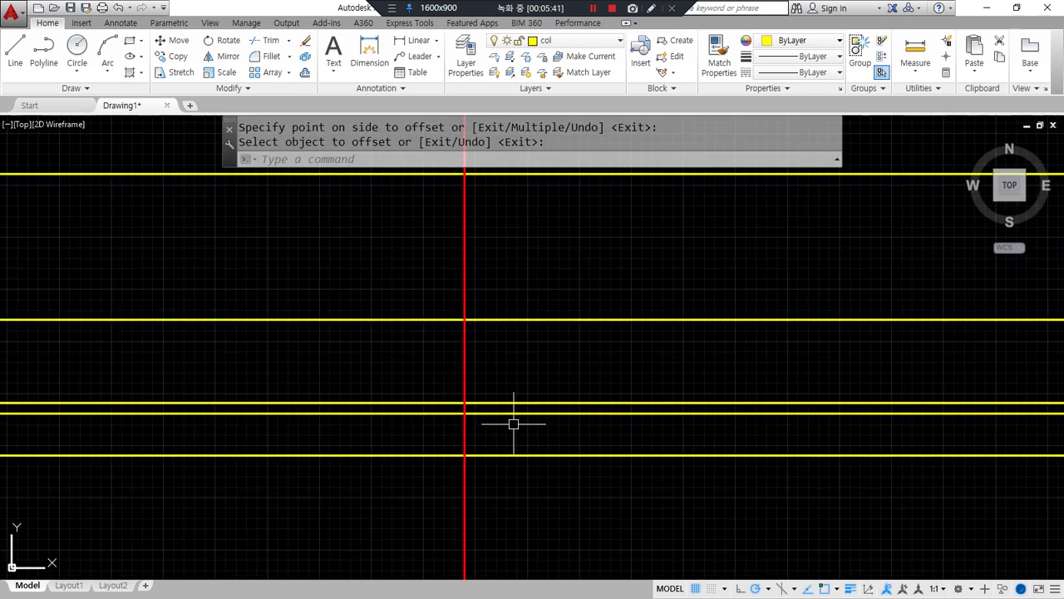
- Trace the stepped outline of the wall, footing and base layers over the offset lines with the screen pen
mouse_move(497, 174)
left_mouse_down()
mouse_move(497, 318)
mouse_move(537, 322)
mouse_move(546, 399)
left_mouse_up()
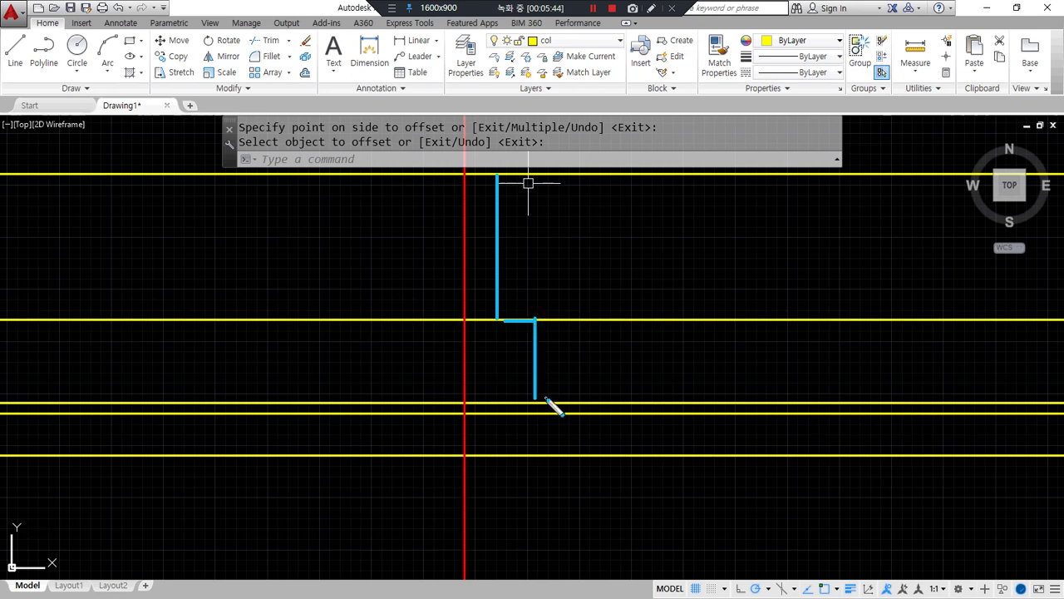
mouse_move(411, 403)
left_mouse_down()
mouse_move(565, 405)
mouse_move(571, 456)
mouse_move(404, 456)
left_mouse_up()
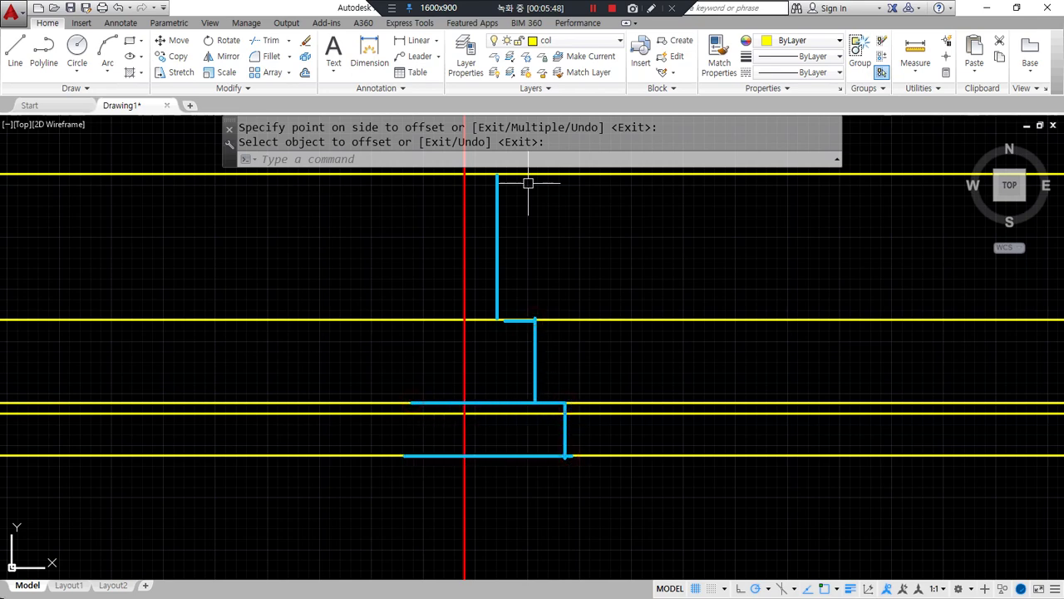
type("o")
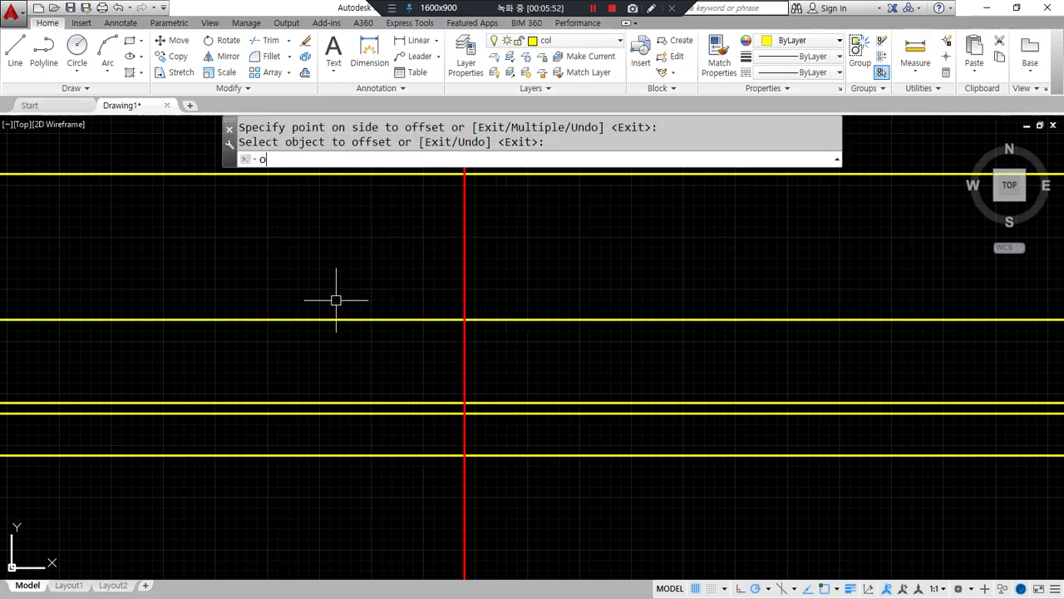
key("Return")
type("o")
key("Return")
key("Escape")
- Offset the red centre line by 420/2 to both sides for the foundation wall faces
key("Return")
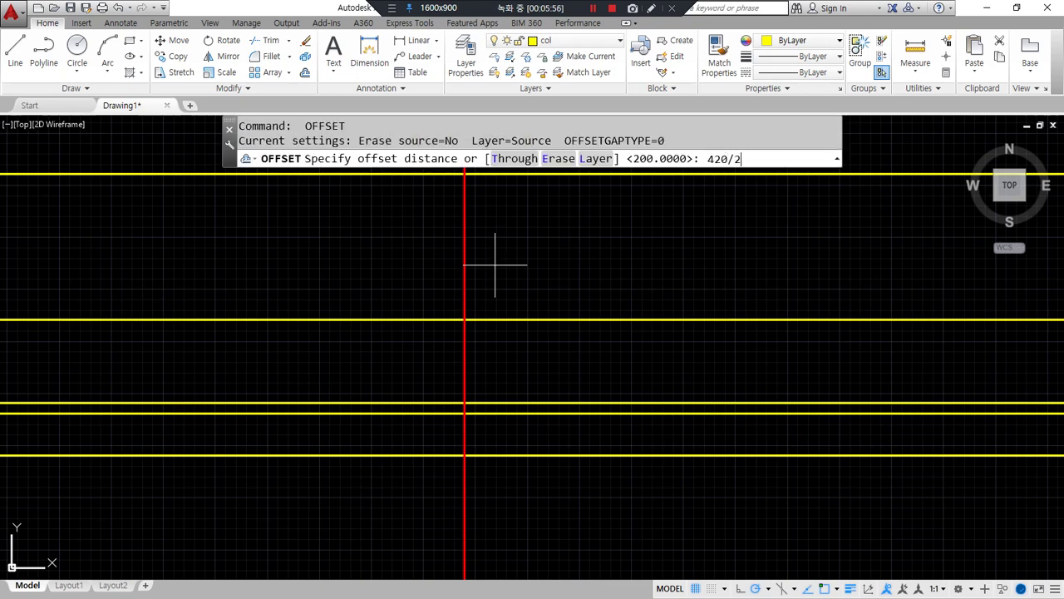
key("Return")
left_click(466, 288)
left_click(487, 290)
left_click(467, 288)
left_click(415, 283)
key("Return")
- Match the two offset vertical lines to the properties of the yellow horizontal line
type("m")
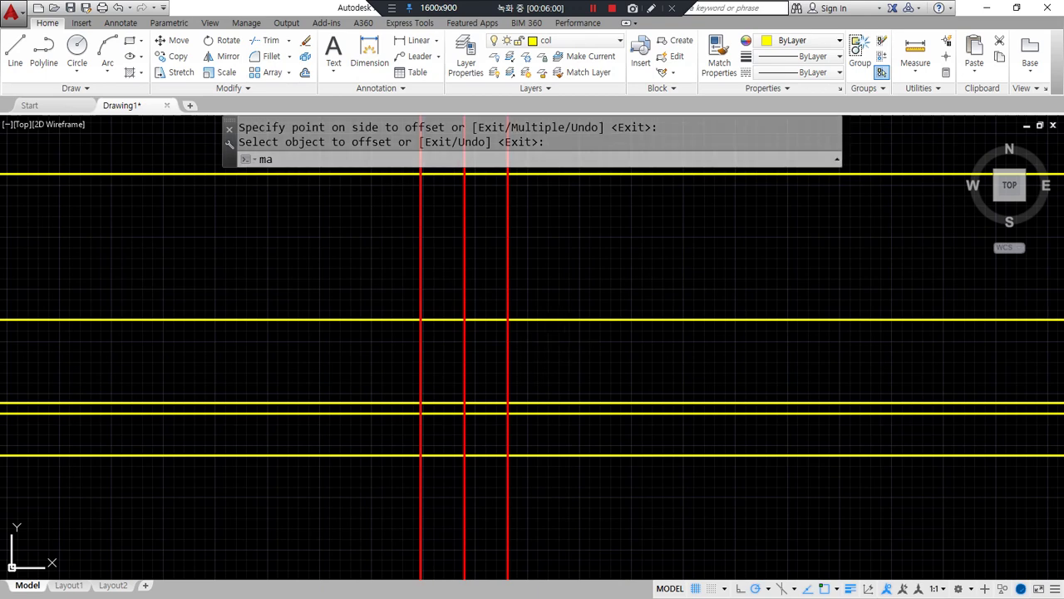
type("a")
key("Return")
left_click(524, 316)
left_click(507, 306)
left_click(422, 309)
key("Return")
- Offset both wall face lines 200 outward for the footing's sides
type("o")
key("Return")
type("200")
key("Return")
left_click(507, 293)
left_click(561, 278)
left_click(418, 281)
left_click(378, 281)
key("Return")
- Offset both footing side lines 100 outward for the sides of the base layers
key("Return")
type("100")
key("Return")
left_click(548, 298)
left_click(558, 298)
left_click(382, 286)
left_click(324, 291)
key("Return")
- Trim the footing's top line between the left wall face and the centre line
type("tr")
key("Return")
key("Return")
left_click(445, 322)
key("Return")
- Fillet the left wall face to the footing's top line, and that top line to the footing's left side
type("f")
key("Return")
left_click(421, 305)
left_click(390, 320)
key("Return")
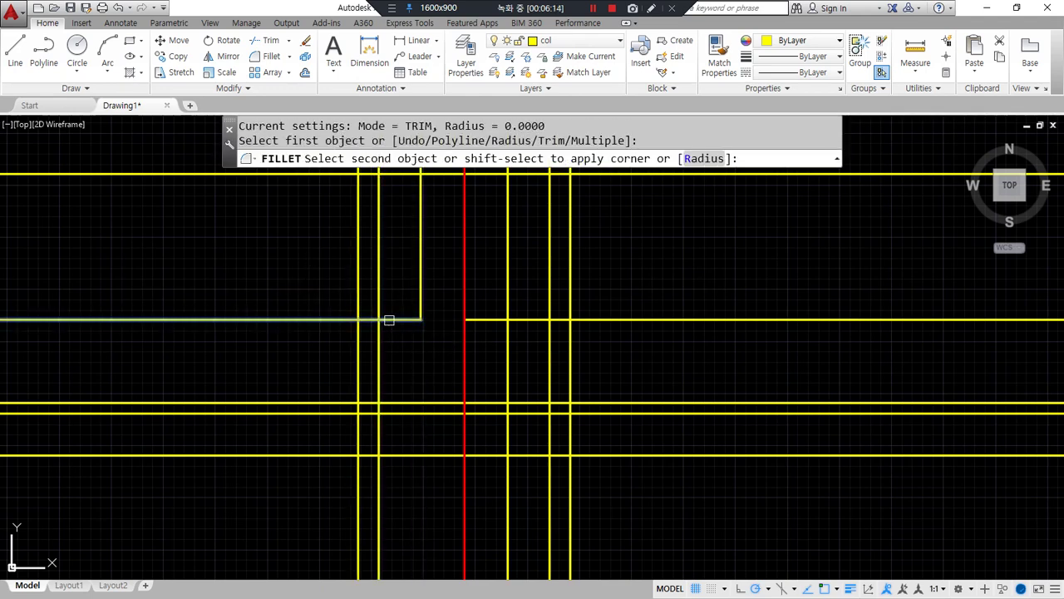
left_click(389, 319)
left_click(380, 332)
- Fillet the right wall face to the footing's top line, and that top line to the footing's right side
key("Return")
left_click(509, 309)
left_click(522, 318)
key("Return")
left_click(541, 319)
left_click(548, 334)
- Fillet both lower corners of the footing where its sides meet the underside line
key("Return")
left_click(548, 336)
left_click(532, 403)
key("Return")
left_click(408, 407)
left_click(380, 385)
- Fillet the four corners of the 200-thick base layer below the footing to close its rectangle
key("Return")
left_click(363, 414)
left_click(355, 424)
key("Return")
left_click(357, 435)
left_click(486, 456)
key("Return")
left_click(524, 454)
left_click(570, 437)
key("Return")
left_click(560, 413)
left_click(570, 424)
- Fillet the footing's underside line to both outer side lines to close the ends of the 50-thick layer
key("Return")
left_click(545, 402)
left_click(570, 409)
key("Return")
left_click(404, 403)
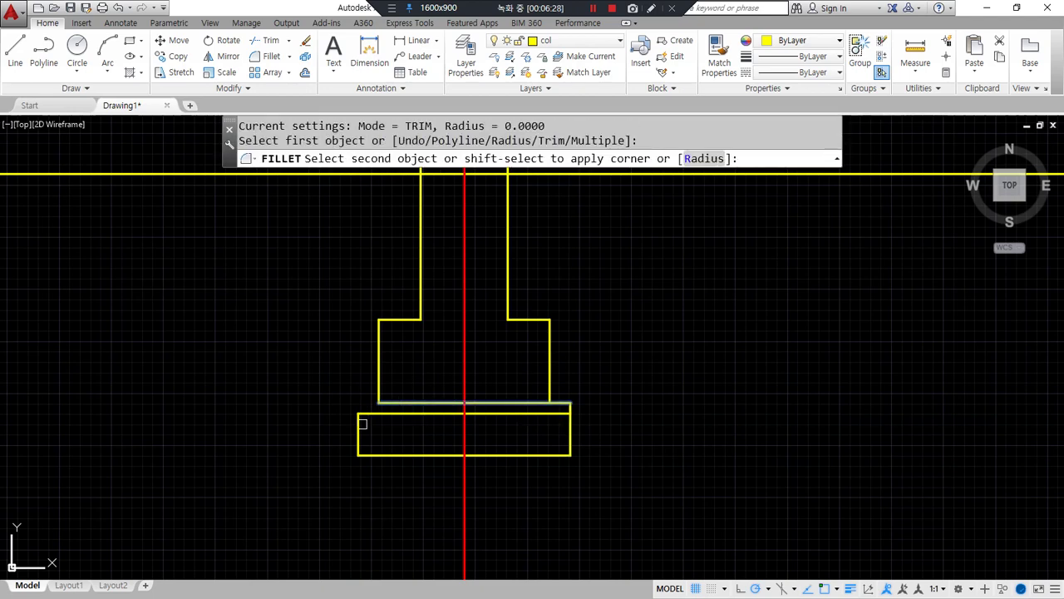
left_click(357, 431)
- Trim away the underside line between the footing's two sides, leaving only the projecting ends
type("tr")
key("Return")
key("Return")
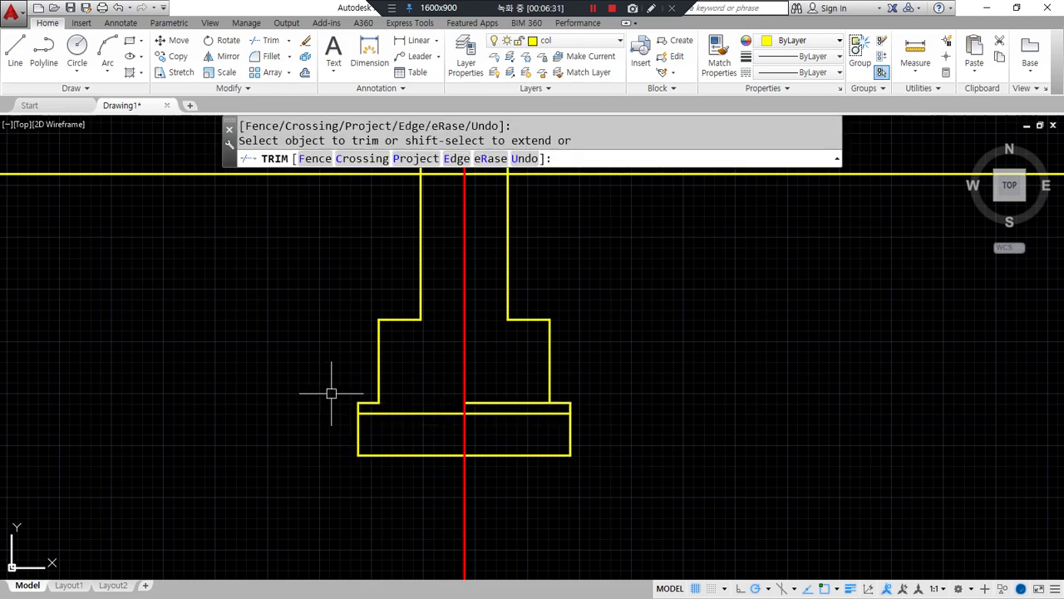
left_click(505, 402)
- Put all the lines of the two base layers below the footing on layer fin
left_click(265, 388)
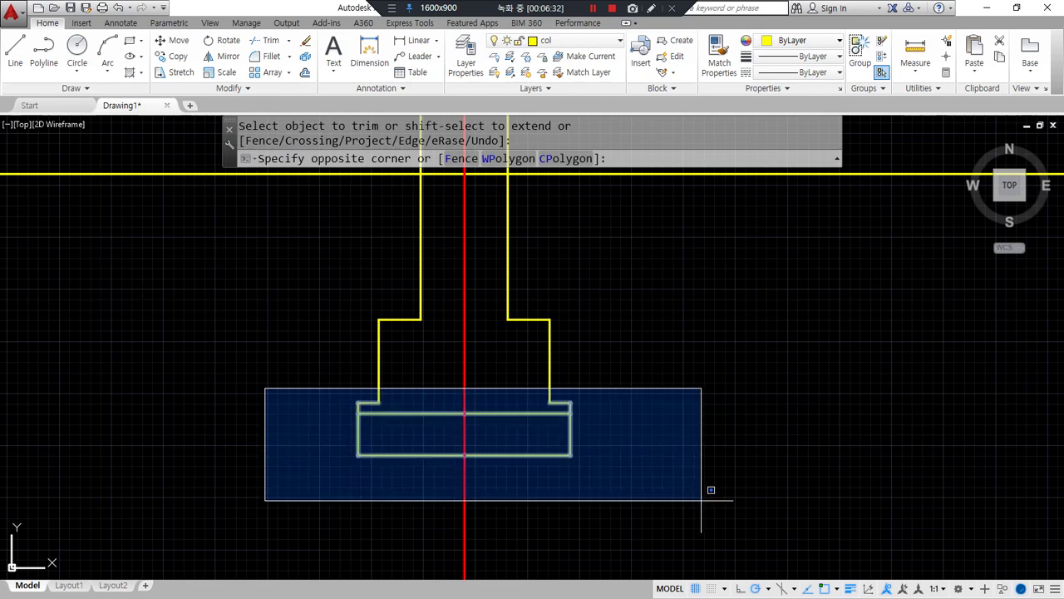
left_click(701, 499)
left_click(600, 40)
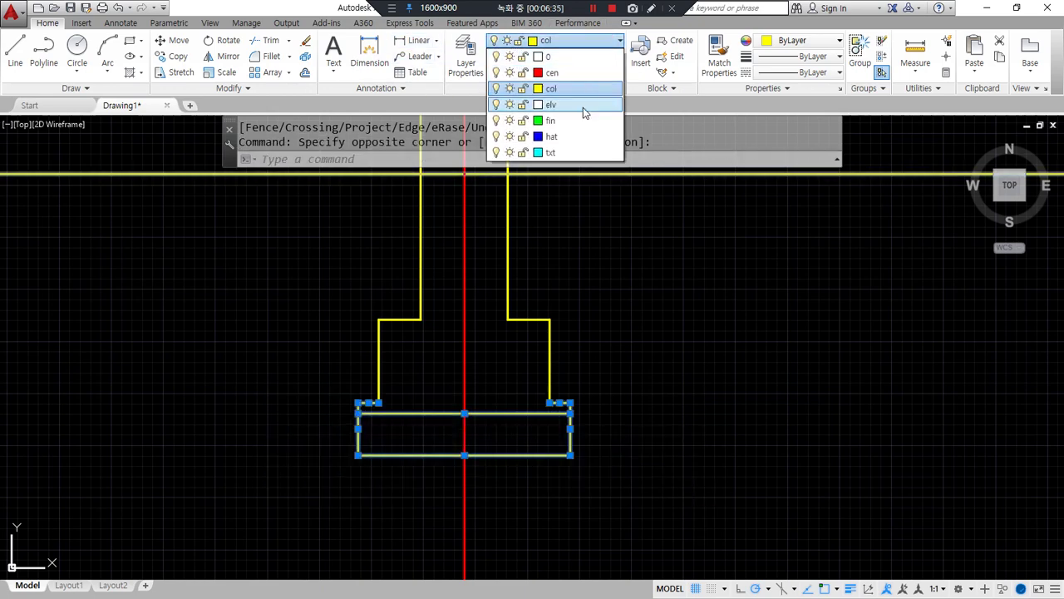
left_click(577, 120)
key("Escape")
key("Escape")
- Draw a line between the footing's two lower corners to close its underside on layer col
type("l")
key("Return")
left_click(378, 402)
left_click(549, 403)
key("Return")
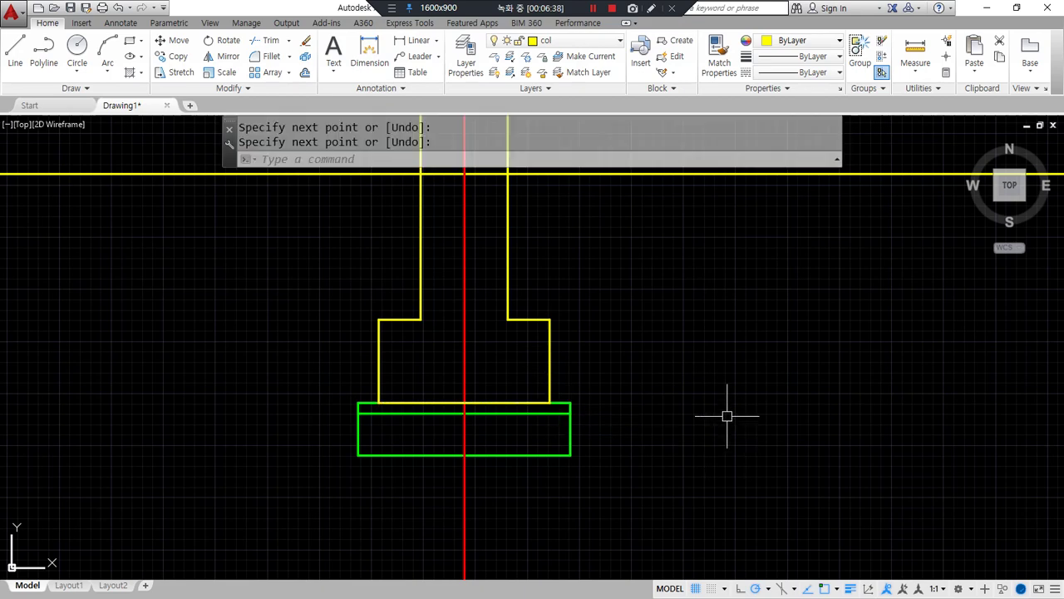
middle_click_drag(671, 360, 653, 394)
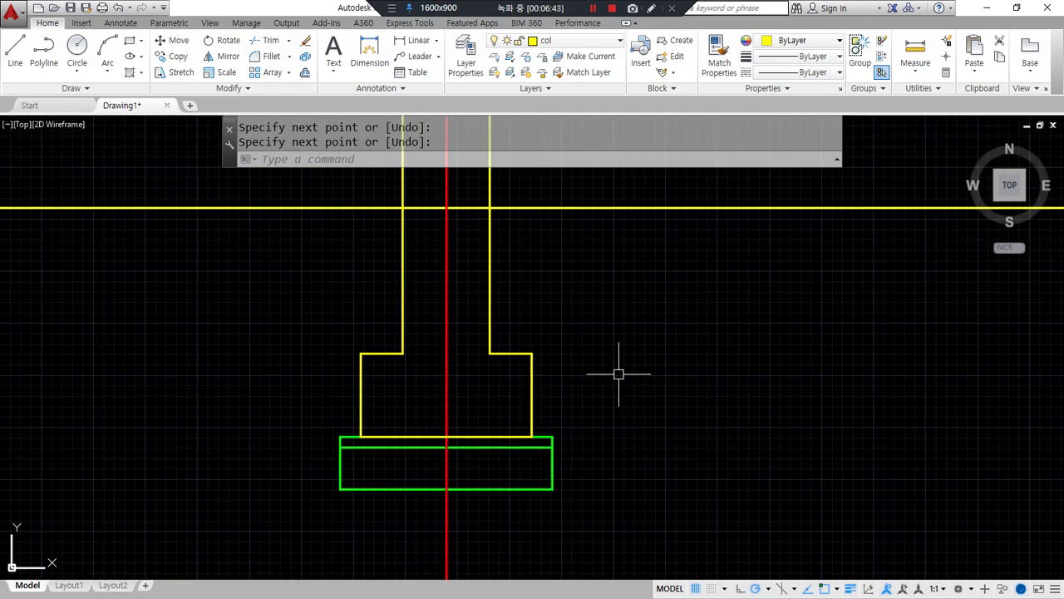
middle_click_drag(356, 304, 354, 499)
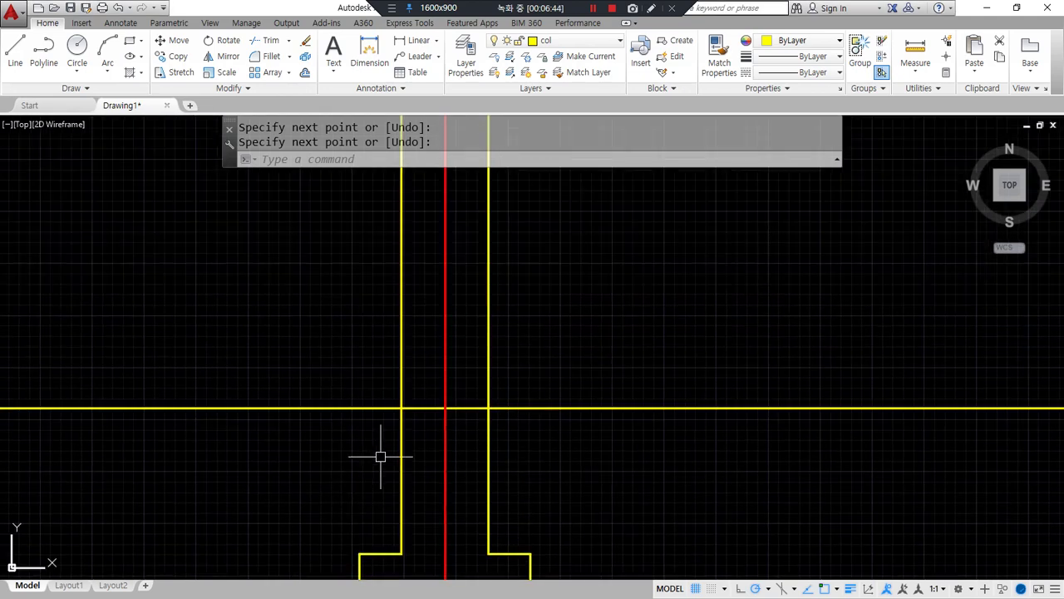
mouse_move(597, 402)
left_mouse_down()
mouse_move(590, 274)
mouse_move(631, 280)
left_mouse_up()
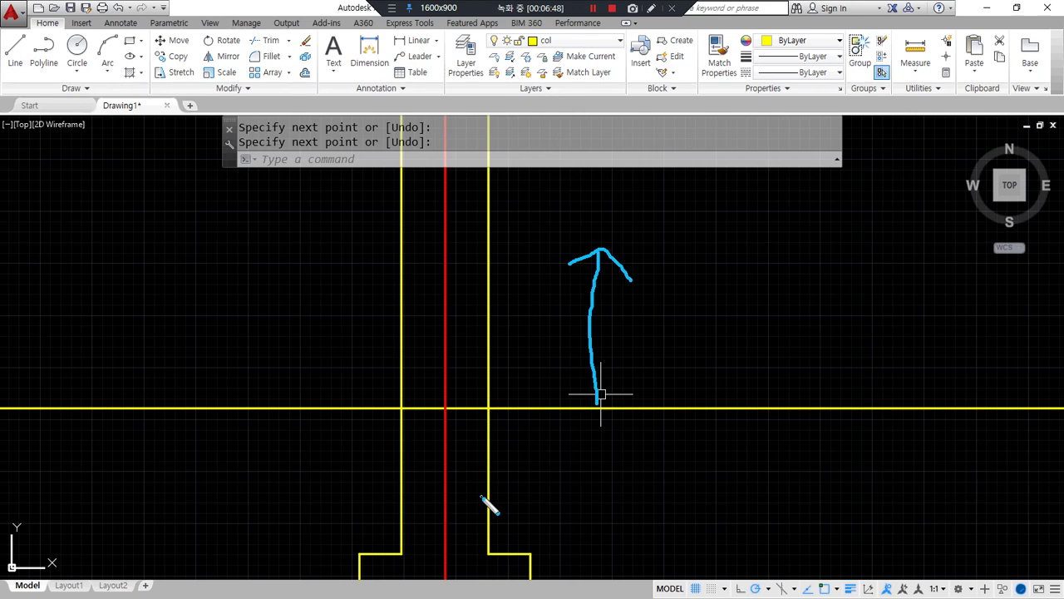
type("o")
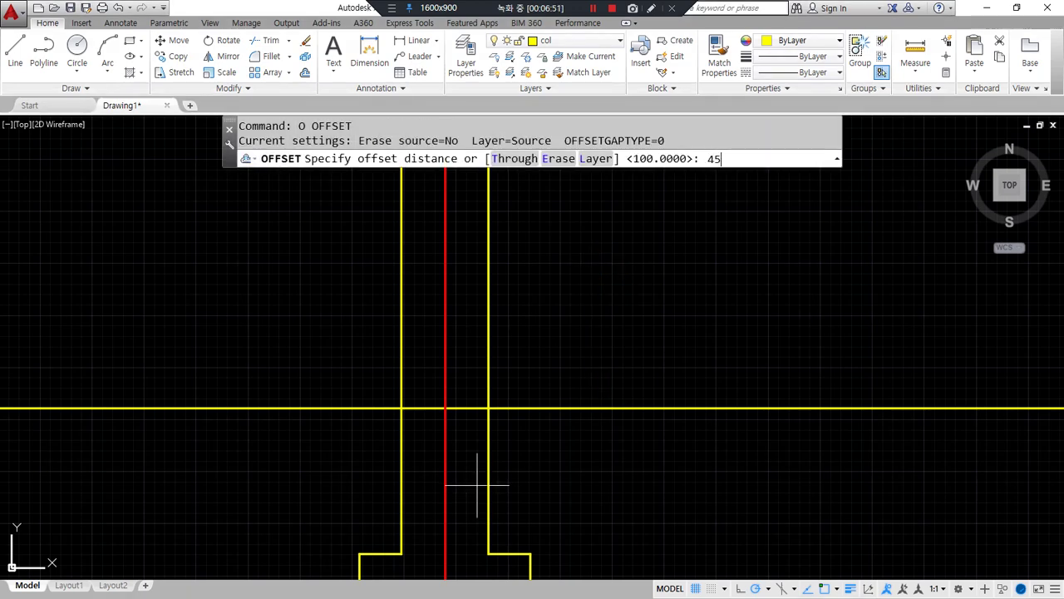
key("Return")
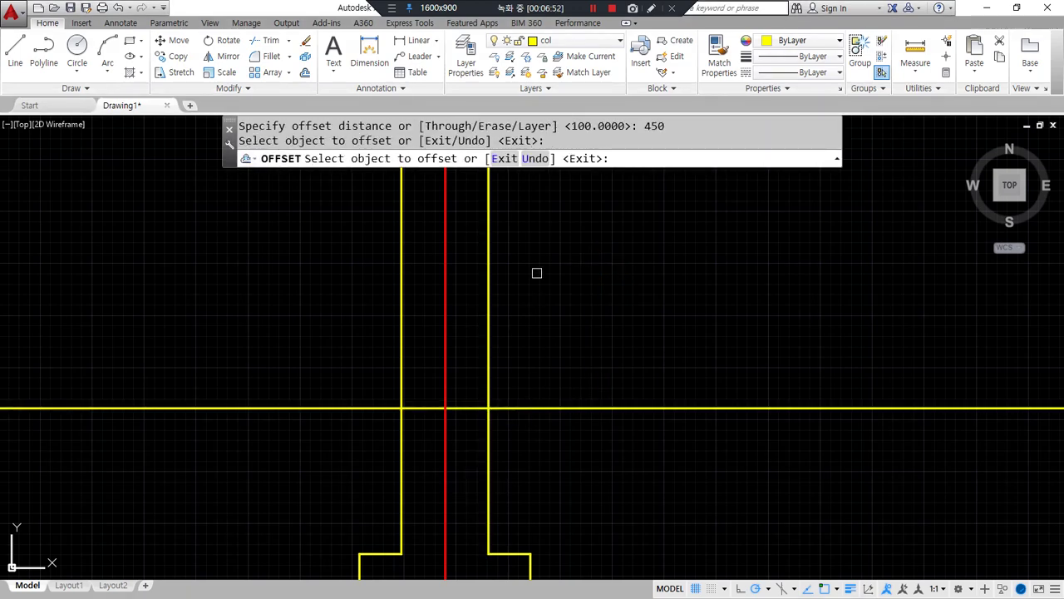
scroll(501, 385, "down", 2)
key("Escape")
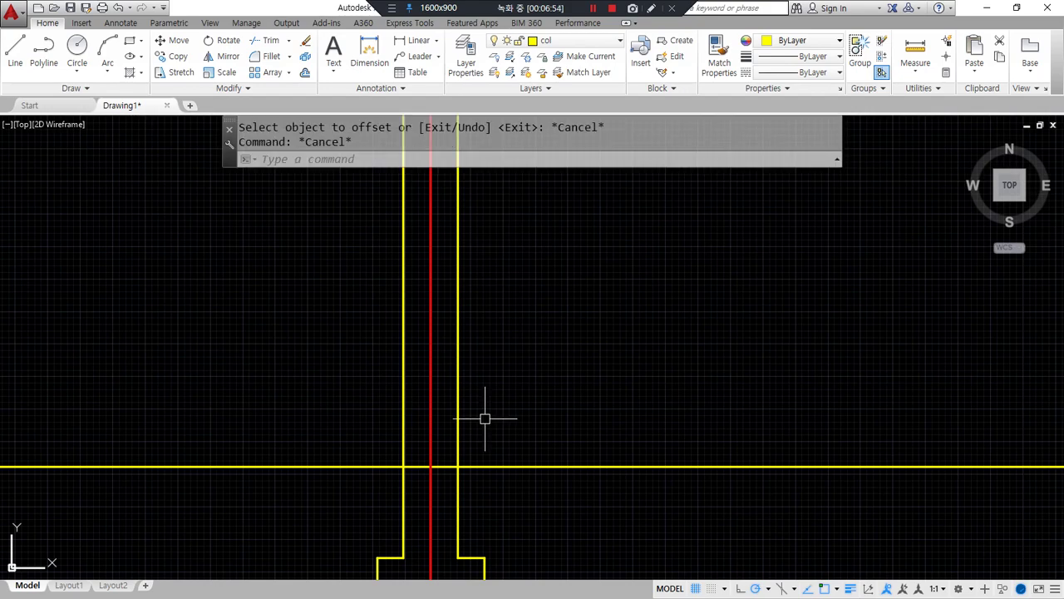
- Offset the horizontal ground line 450 upward to create the floor level line
type("o")
key("Return")
type("450")
key("Return")
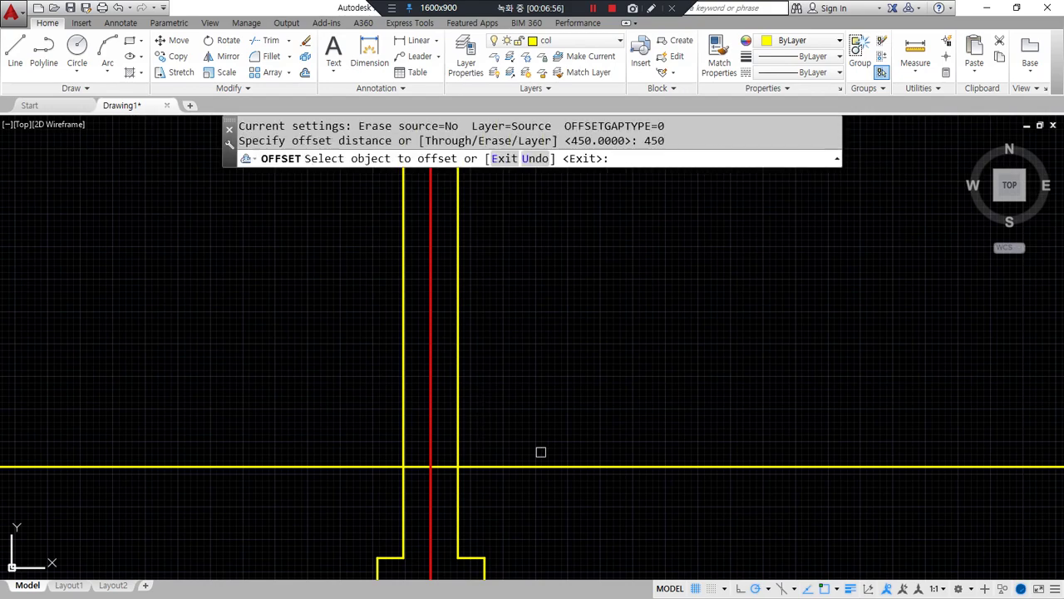
left_click(545, 469)
left_click(523, 385)
key("Return")
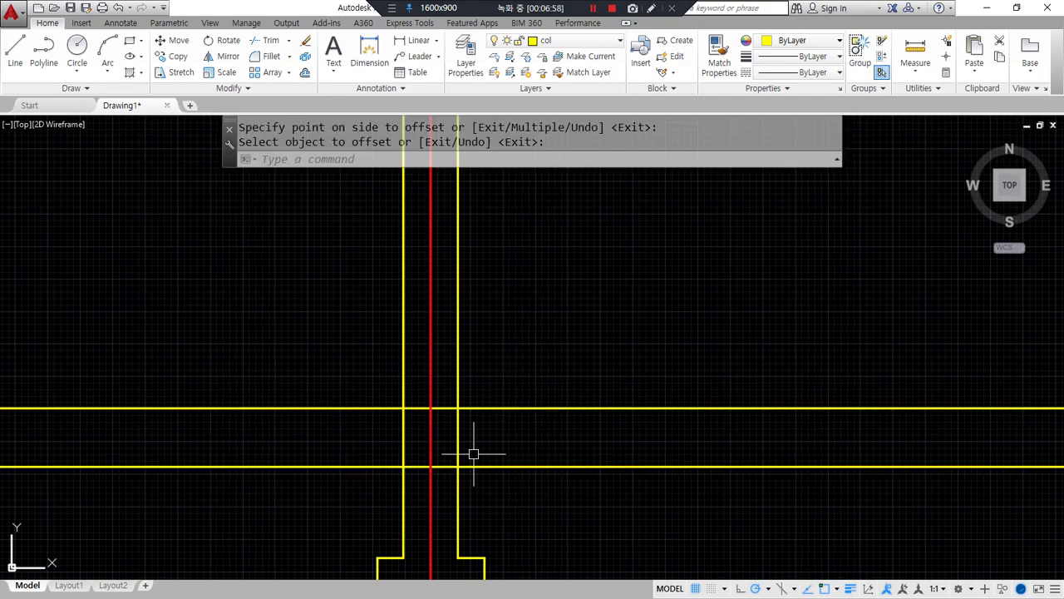
scroll(473, 453, "down", 2)
scroll(473, 451, "up", 5)
scroll(496, 332, "up", 2)
scroll(483, 386, "down", 3)
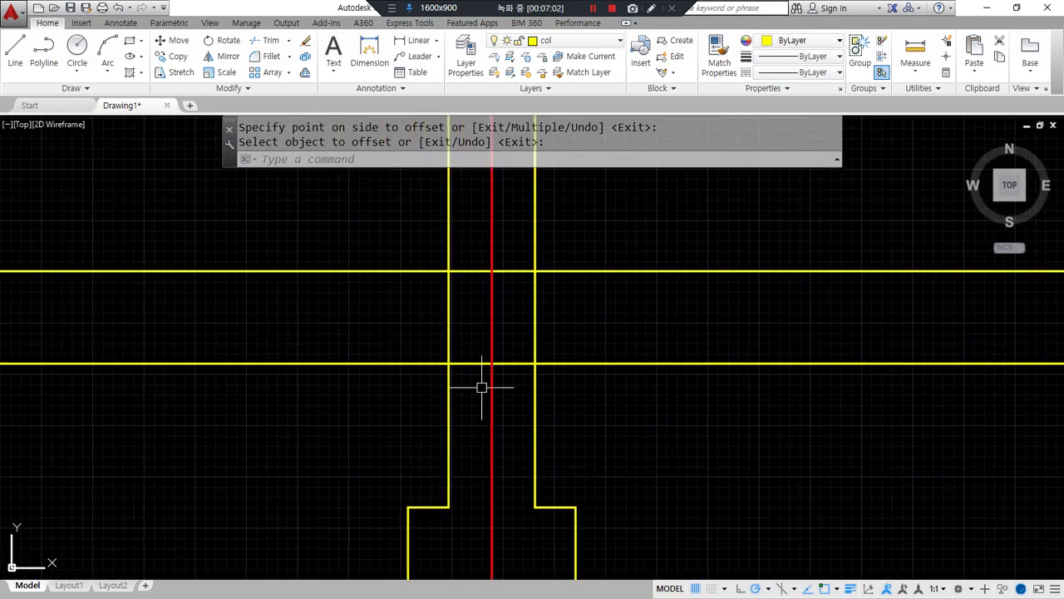
left_click_drag(493, 331, 497, 476)
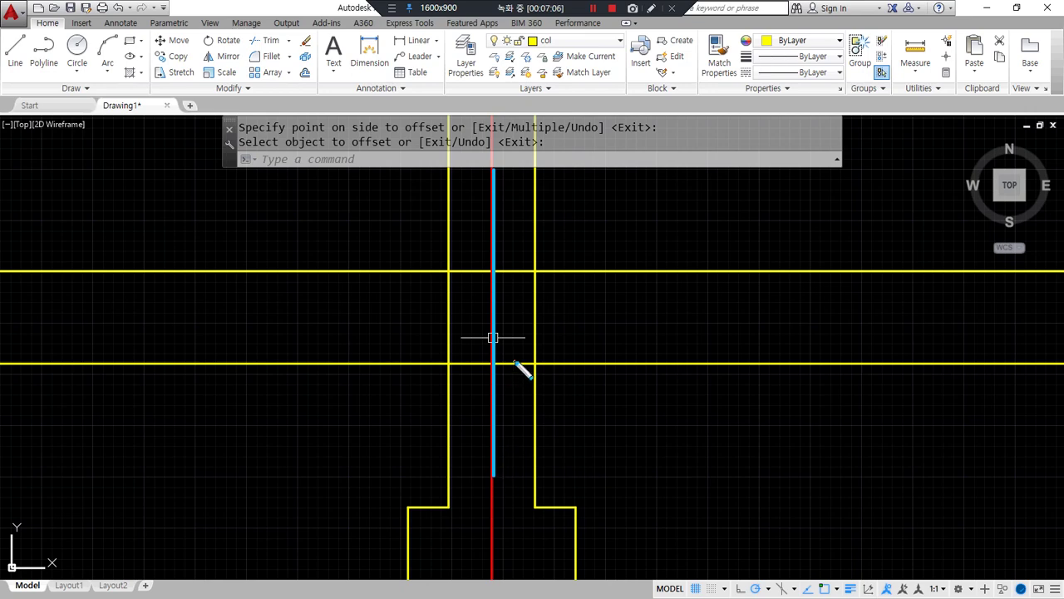
left_click_drag(511, 332, 669, 322)
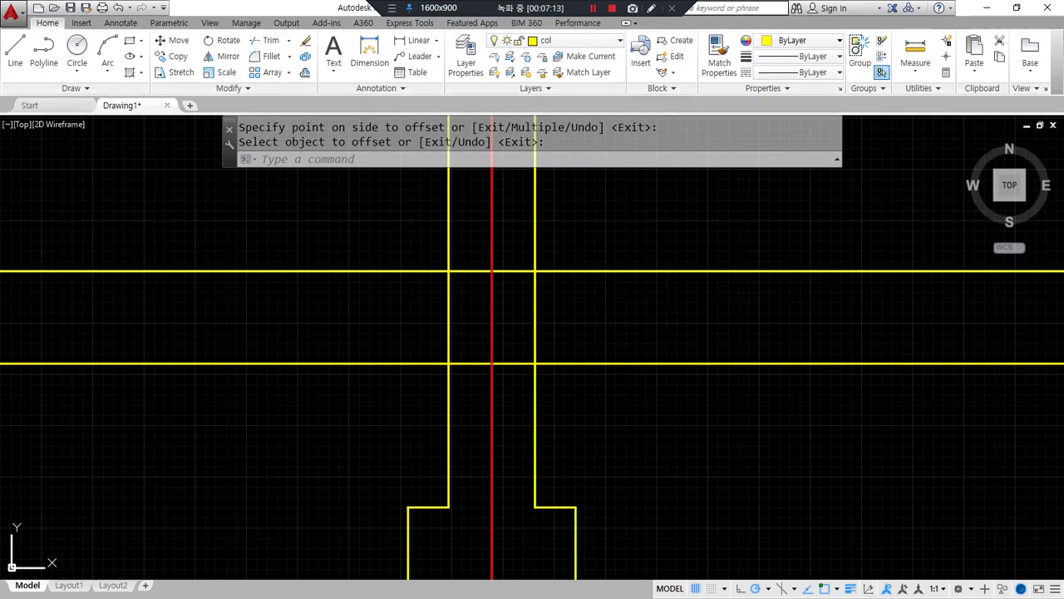
- Offset the foundation wall's red centre line 1000 to the right
key("alt+Tab")
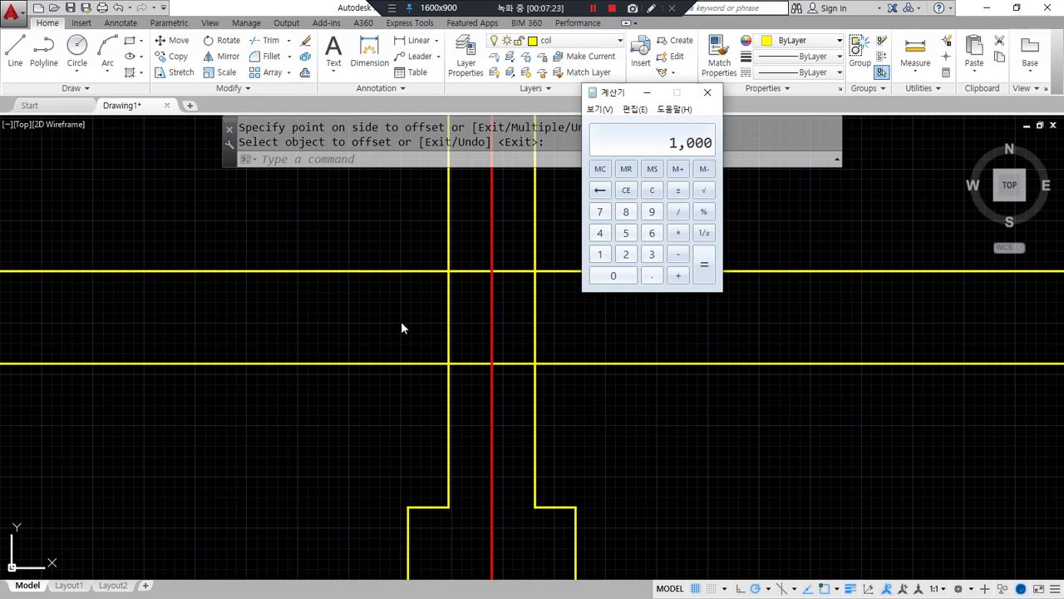
left_click(625, 435)
type("o")
key("Return")
type("100")
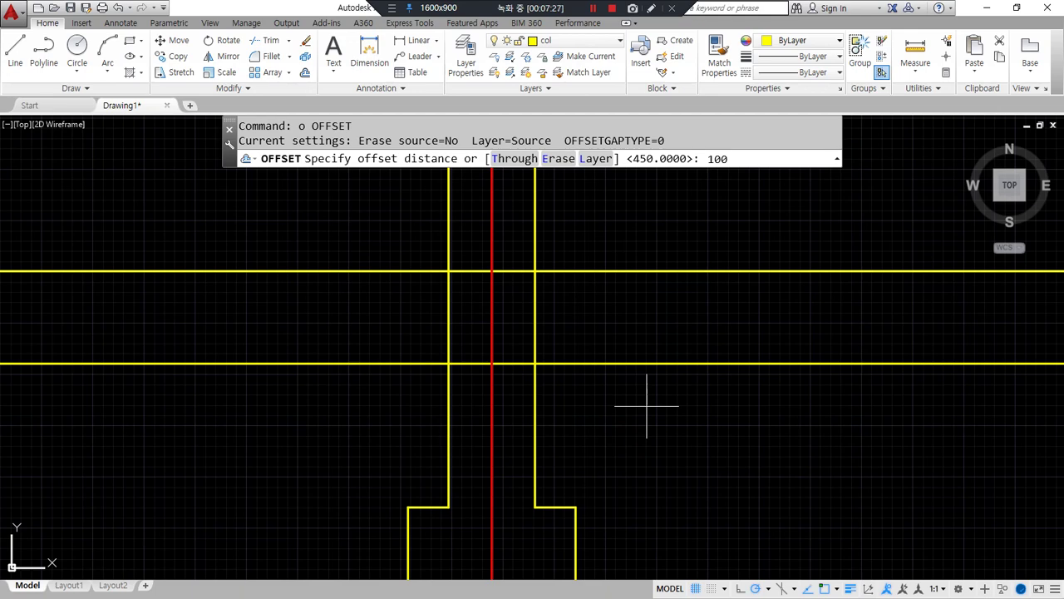
type("0")
key("Return")
left_click(491, 227)
left_click(740, 223)
key("Return")
middle_click_drag(743, 266, 584, 330)
- Switch to the floor plan in the browser and examine the spacing of the wall centre lines around the entrance at section A
left_click_drag(541, 200, 542, 324)
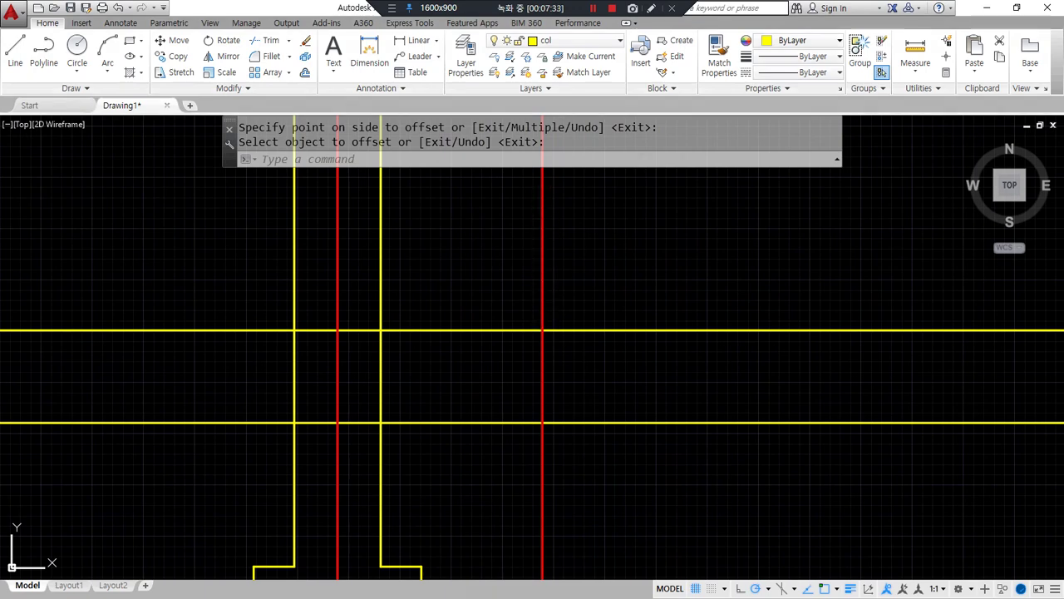
key("alt+Tab")
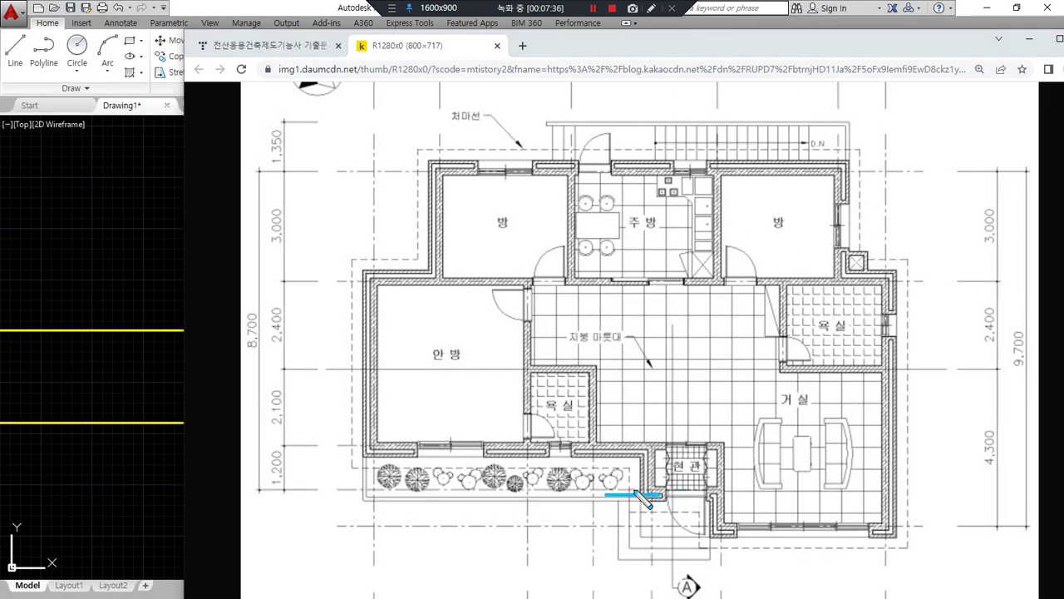
left_click_drag(576, 490, 832, 489)
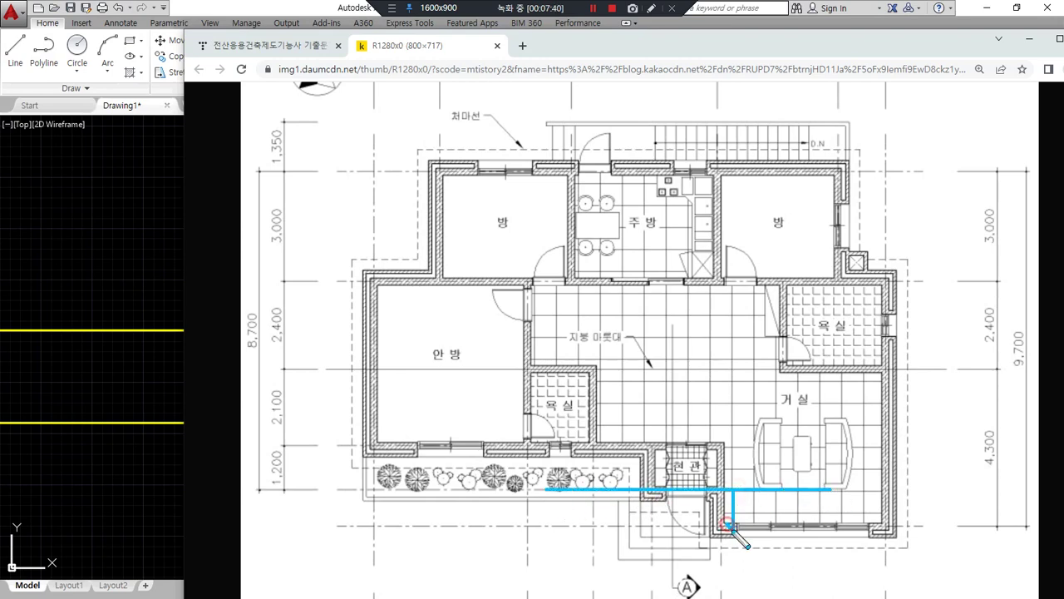
left_click_drag(583, 525, 857, 525)
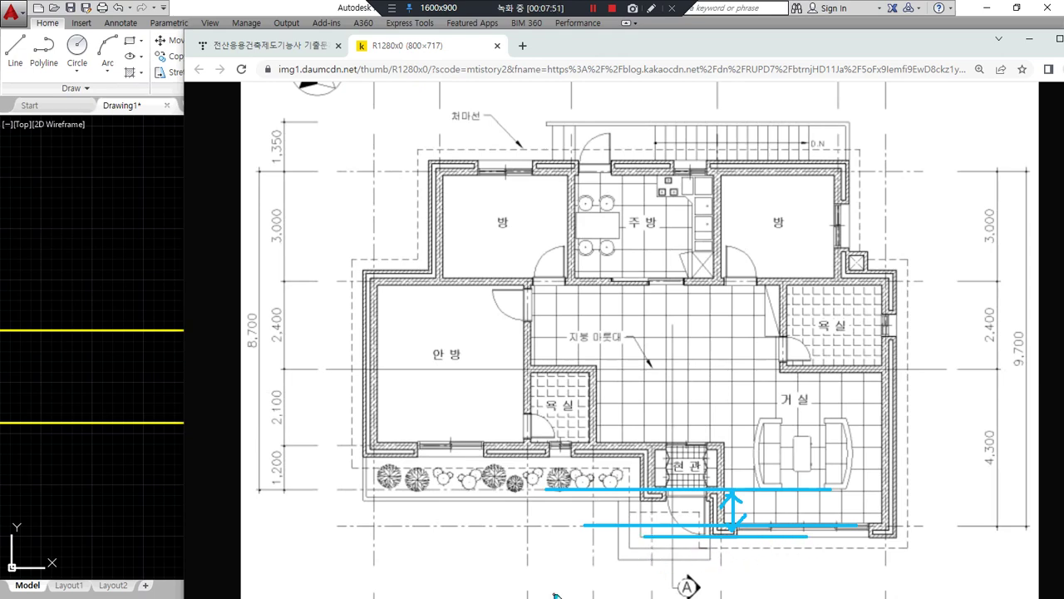
key("super+Down")
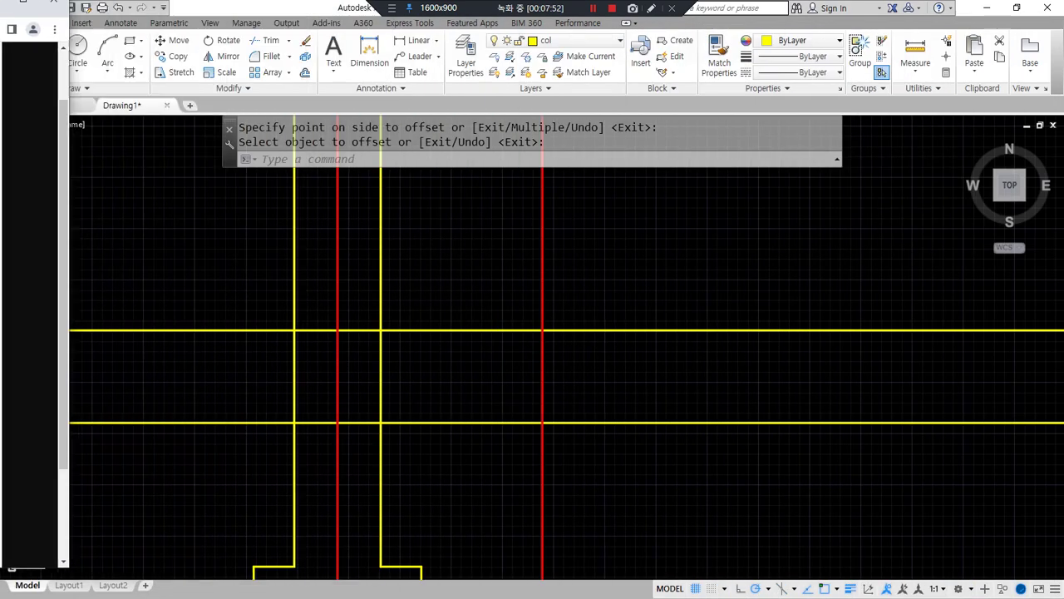
- Offset the new red centre line outward by 420/2 and change the copy to the white layer
type("o")
key("Return")
type("420/2")
key("Return")
left_click(542, 294)
left_click(646, 295)
key("Return")
left_click(588, 295)
left_click(574, 40)
left_click(566, 89)
key("Escape")
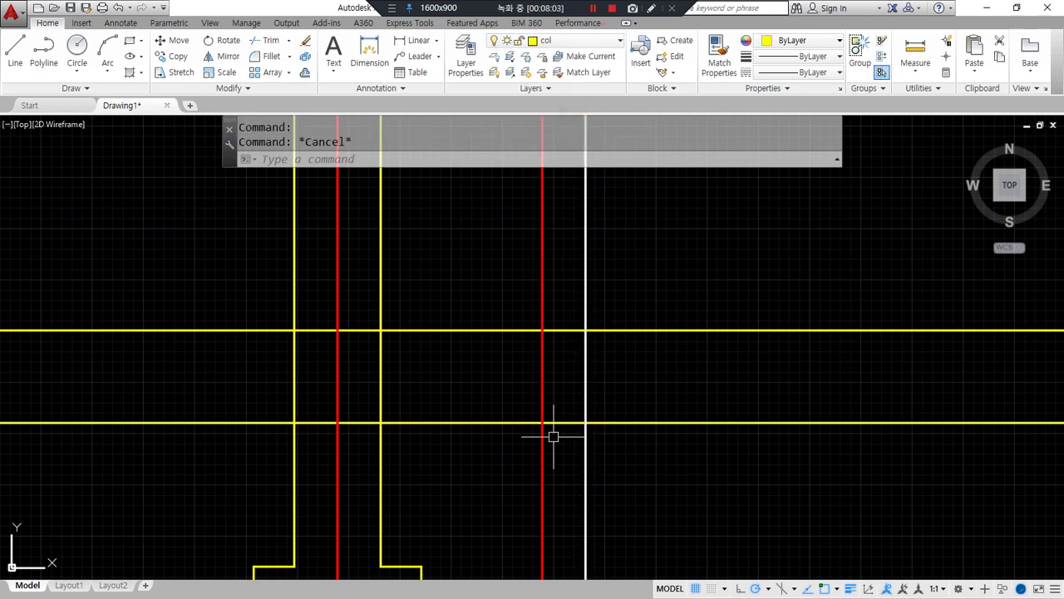
- Offset the ground line upward twice at 150 spacing to mark the entrance step heights
left_click_drag(381, 334, 585, 340)
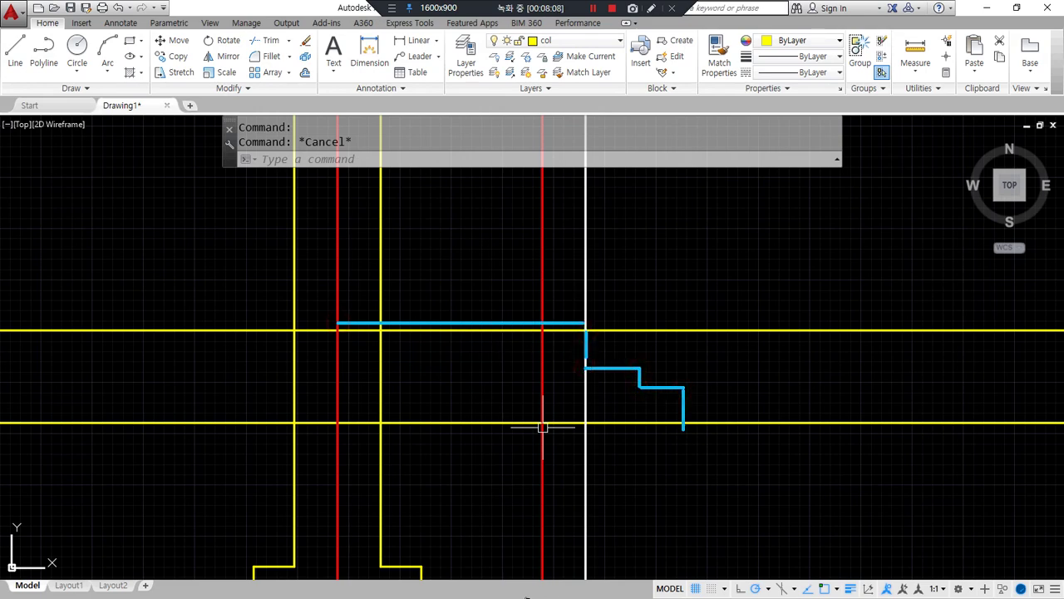
type("o")
key("Return")
type("150")
key("Return")
left_click(670, 422)
left_click(674, 384)
left_click(673, 391)
left_click(673, 355)
key("Return")
- Offset the white vertical line outward twice at 300 spacing to mark the step treads
key("Return")
type("300")
key("Return")
left_click(586, 462)
left_click(636, 464)
left_click(648, 444)
left_click(748, 457)
key("Return")
- Fillet the lower step height line to the outer and middle vertical lines to form the lower step
left_click_drag(597, 347, 540, 334)
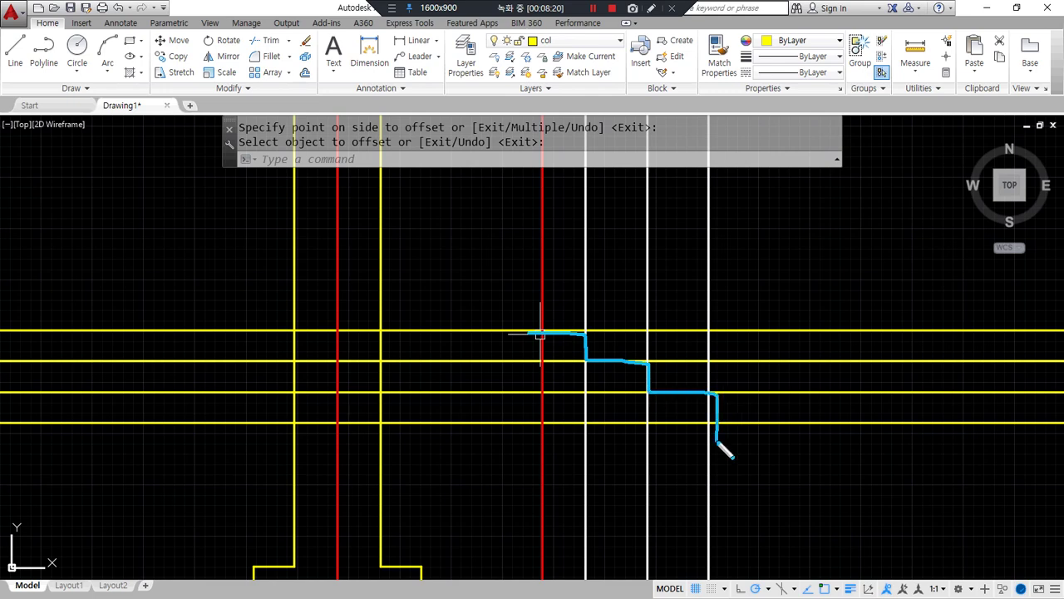
type("f")
key("Return")
left_click(708, 408)
left_click(693, 392)
key("Return")
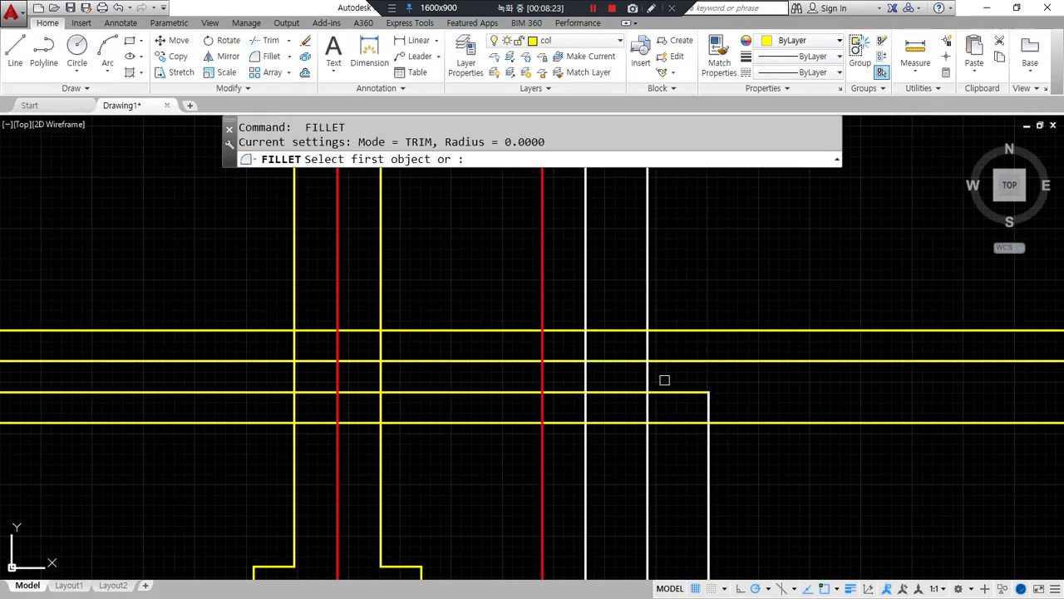
left_click(655, 391)
left_click(648, 375)
- Fillet the upper step height line to the middle vertical line and the innermost white line to form the upper step
key("Return")
left_click(647, 373)
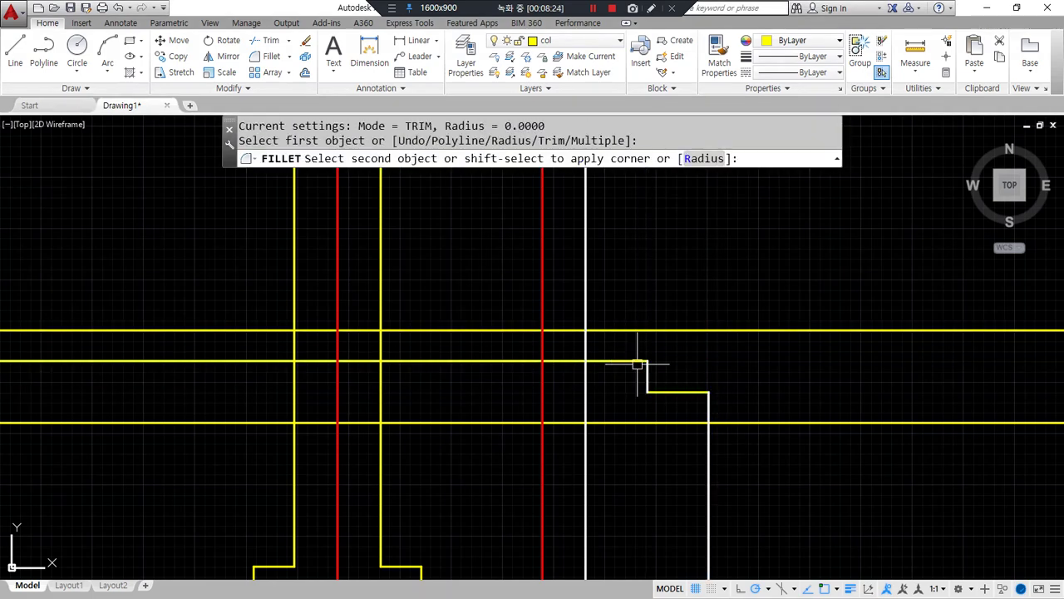
left_click(638, 363)
key("Return")
left_click(601, 361)
left_click(584, 356)
- Trim the floor line beyond the white vertical line and the white segment between the floor line and the upper step
type("tr")
key("Return")
key("Return")
left_click(713, 331)
type("tr")
key("Return")
key("Return")
left_click(586, 347)
key("Return")
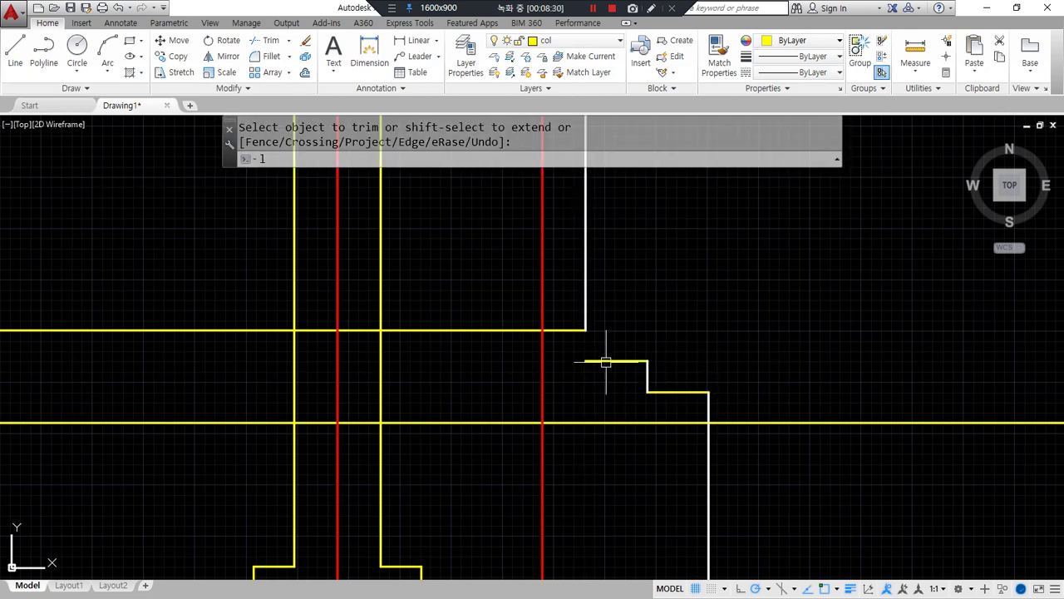
- Draw a vertical riser line from the end of the floor line down to the upper step
type("l")
key("Return")
left_click(587, 331)
left_click(586, 360)
key("Return")
- Match the white riser and the outer vertical line of the steps to the floor line's properties
type("ma")
key("Return")
left_click(564, 330)
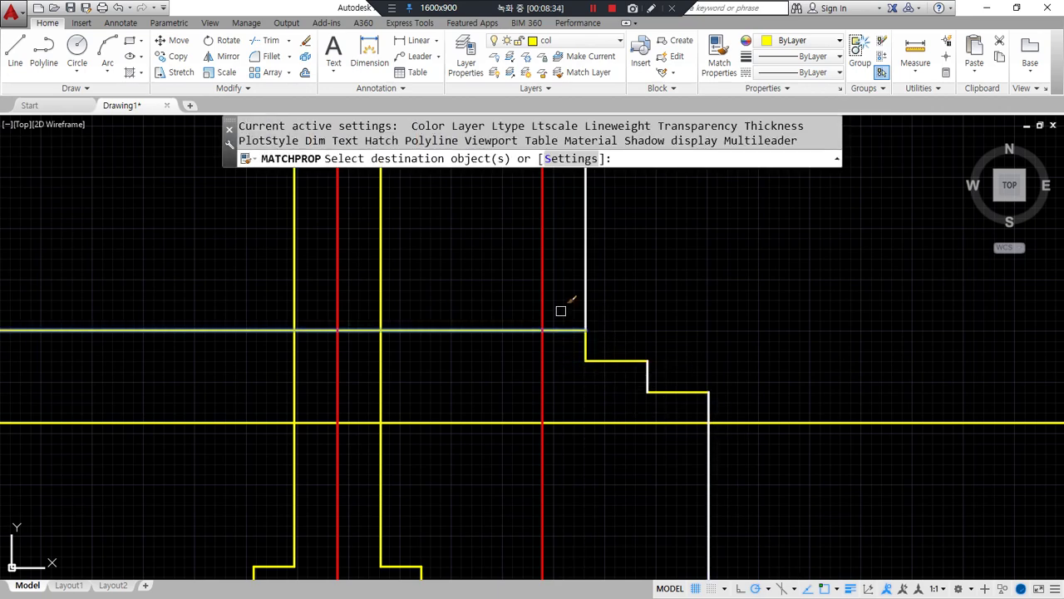
left_click(560, 311)
left_click(713, 422)
left_click(750, 495)
left_click(631, 434)
key("Return")
mouse_move(595, 471)
middle_mouse_down()
mouse_move(729, 504)
mouse_move(720, 434)
middle_mouse_up()
key("Return")
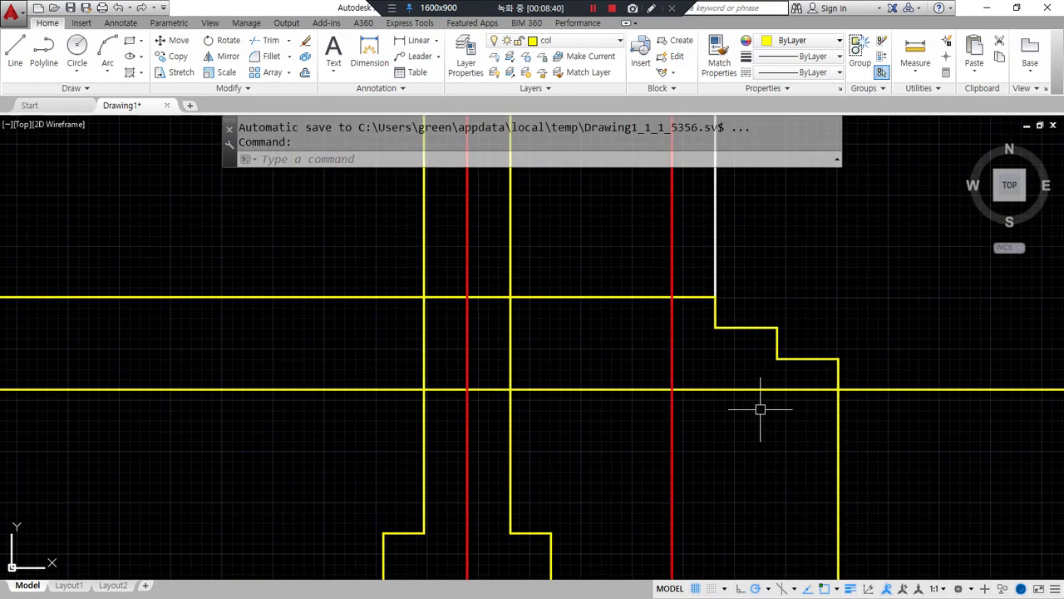
- Draw a horizontal line from the footing's upper outer corner to the outer vertical line of the steps
mouse_move(212, 322)
left_mouse_down()
mouse_move(645, 320)
mouse_move(792, 387)
left_mouse_up()
left_click_drag(803, 432, 814, 507)
type("l")
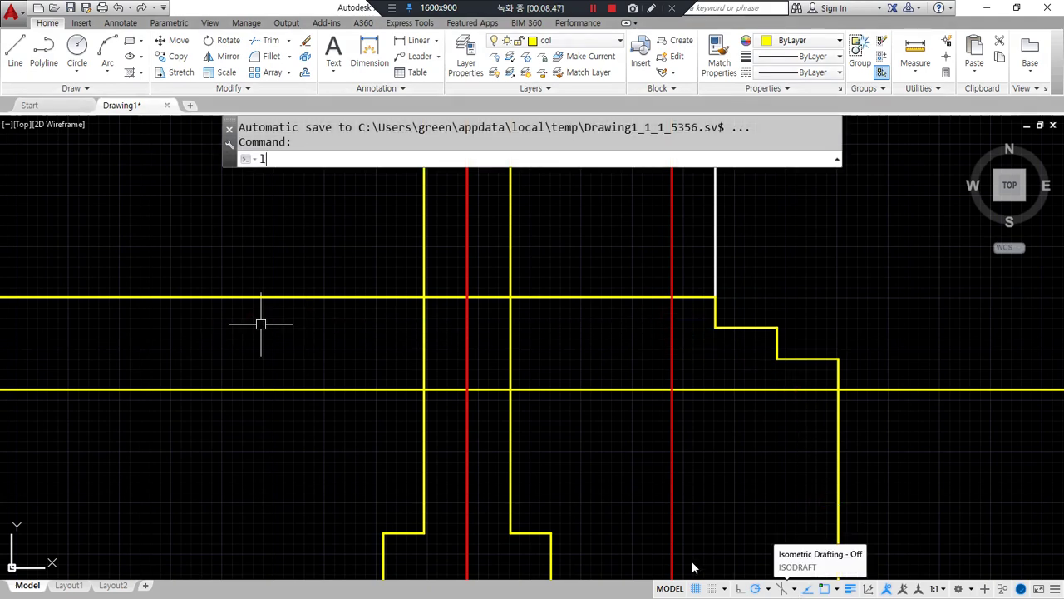
key("Return")
left_click(550, 533)
left_click(836, 533)
key("Return")
- Draw a sloped line from the ground line at the outer riser to the inner corner of the upper step
type("l")
key("Return")
left_click(838, 389)
left_click(715, 326)
key("Return")
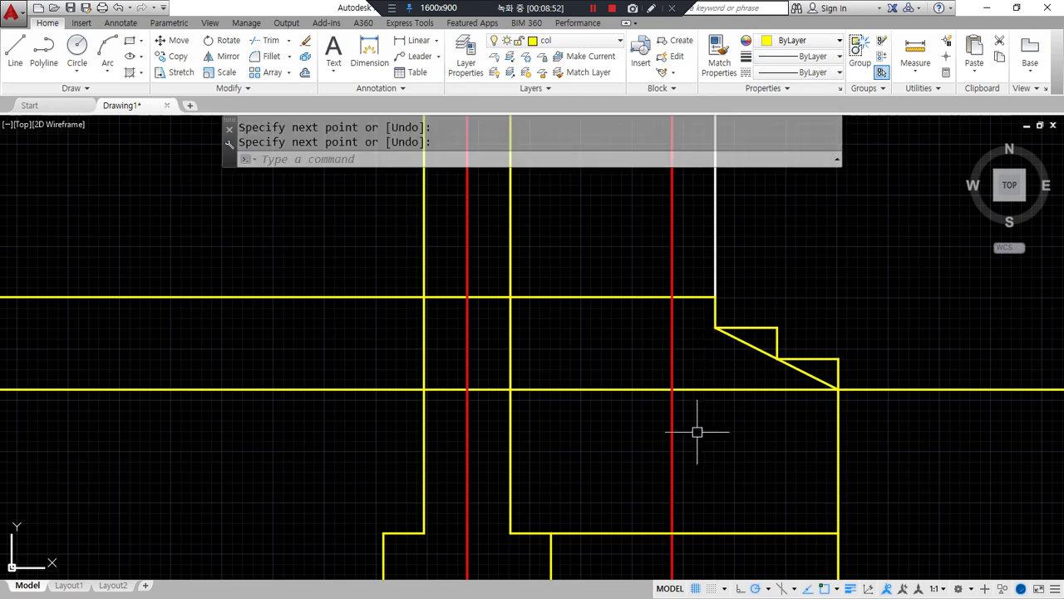
- Extend the sloped line's upper end past the red centre line up to the floor line
type("ex")
key("Return")
key("Return")
left_click(734, 340)
key("Return")
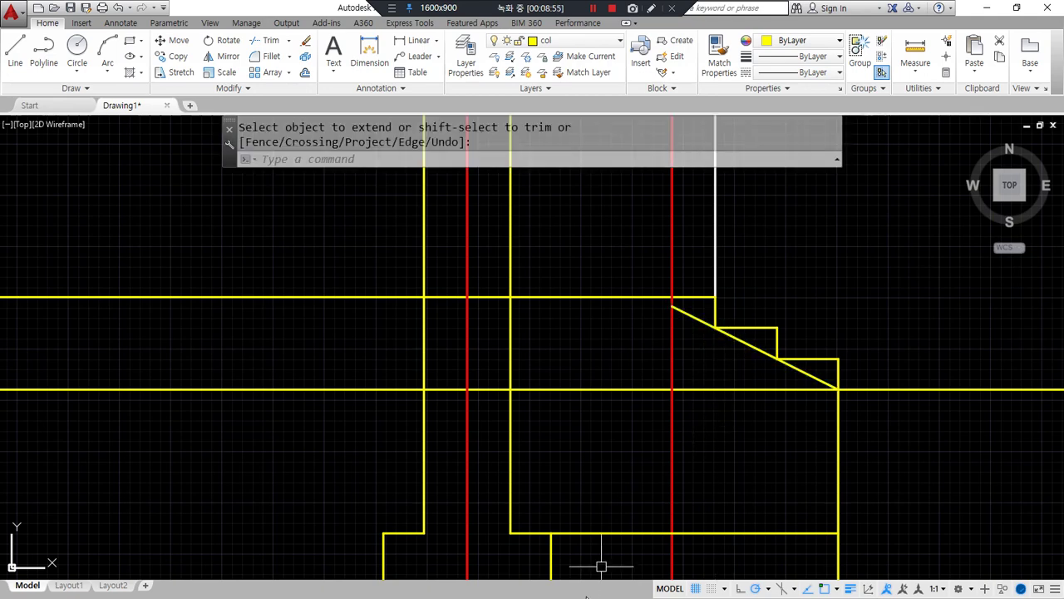
key("Return")
key("Return")
left_click(690, 316)
key("Return")
- Offset the floor line downward, the sloped line to its underside and the outer vertical line inward, each by 150
type("o")
key("Return")
type("150")
key("Return")
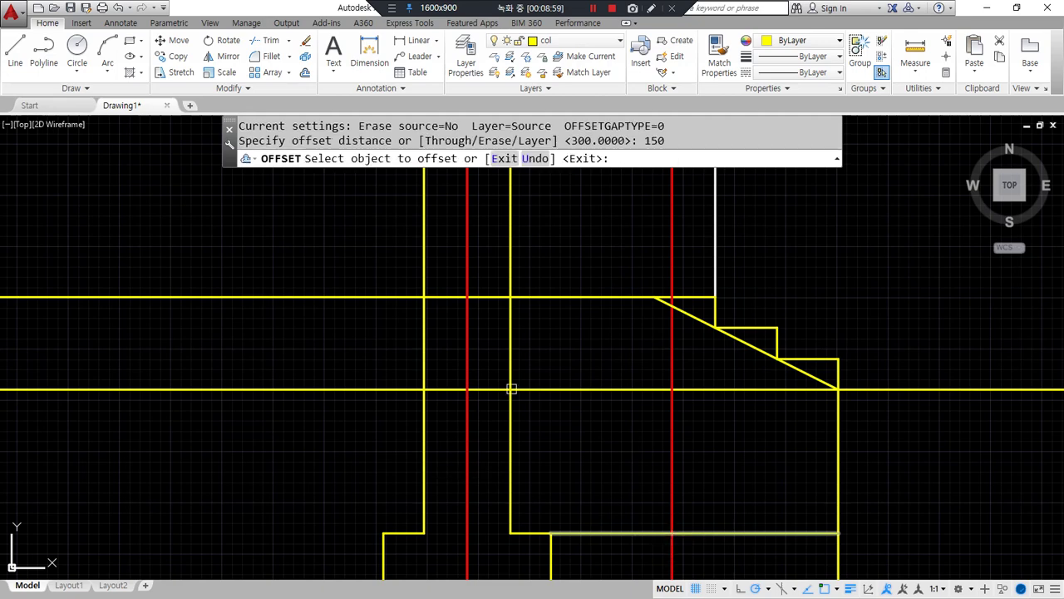
left_click(551, 297)
left_click(552, 316)
left_click(773, 351)
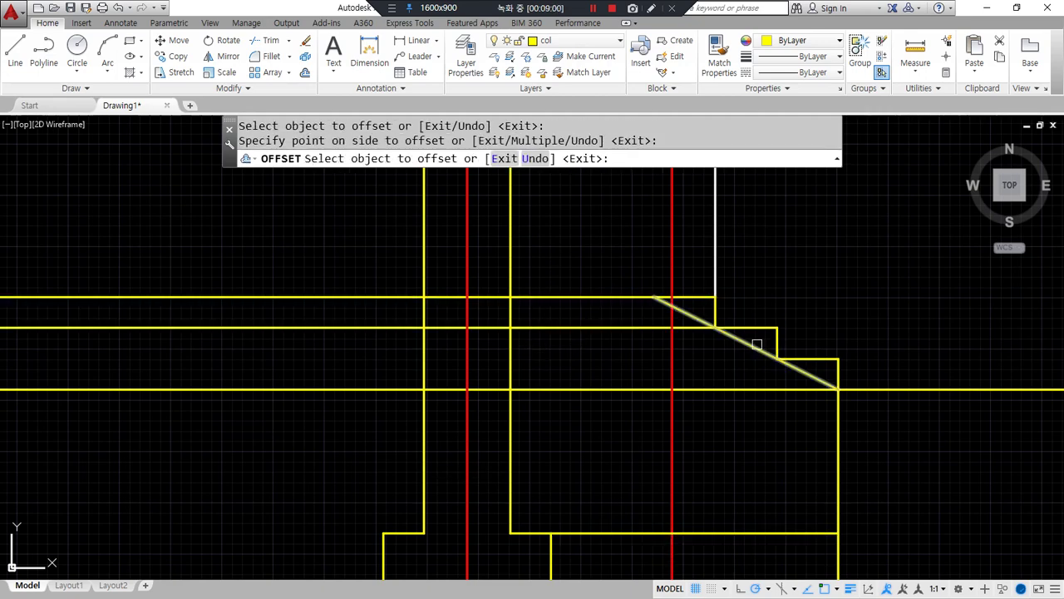
left_click(705, 384)
left_click(837, 463)
left_click(781, 474)
key("Escape")
- Fillet the outer and inner vertical lines to the bottom line to close the lower end of the step wall
type("f")
key("Return")
left_click(834, 513)
left_click(820, 533)
key("Return")
left_click(809, 509)
left_click(789, 402)
- Fillet the sloped underside line to the inner vertical line and to the slab's underside line
key("Return")
left_click(810, 435)
left_click(736, 376)
key("Return")
left_click(684, 351)
left_click(627, 329)
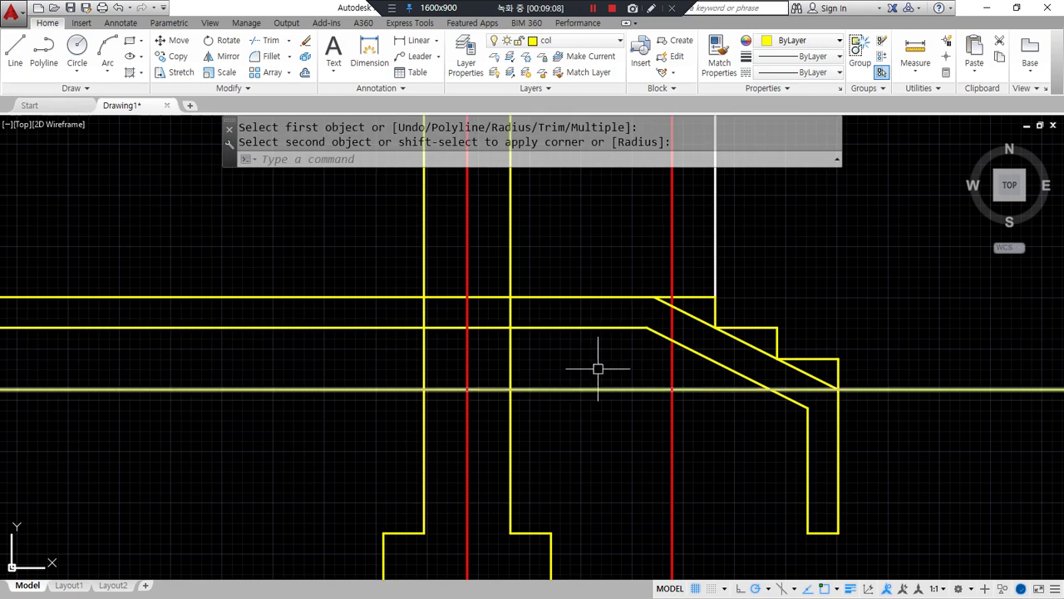
- Delete the original sloped line and trim away the lines crossing inside the junction of wall and floor slab
left_click(695, 315)
key("Delete")
type("tr")
key("Return")
key("Return")
left_click(428, 317)
key("Return")
- Offset the step wall's bottom line, inner vertical, sloped underside and both slab underside lines outward by 50
middle_click_drag(687, 498, 687, 475)
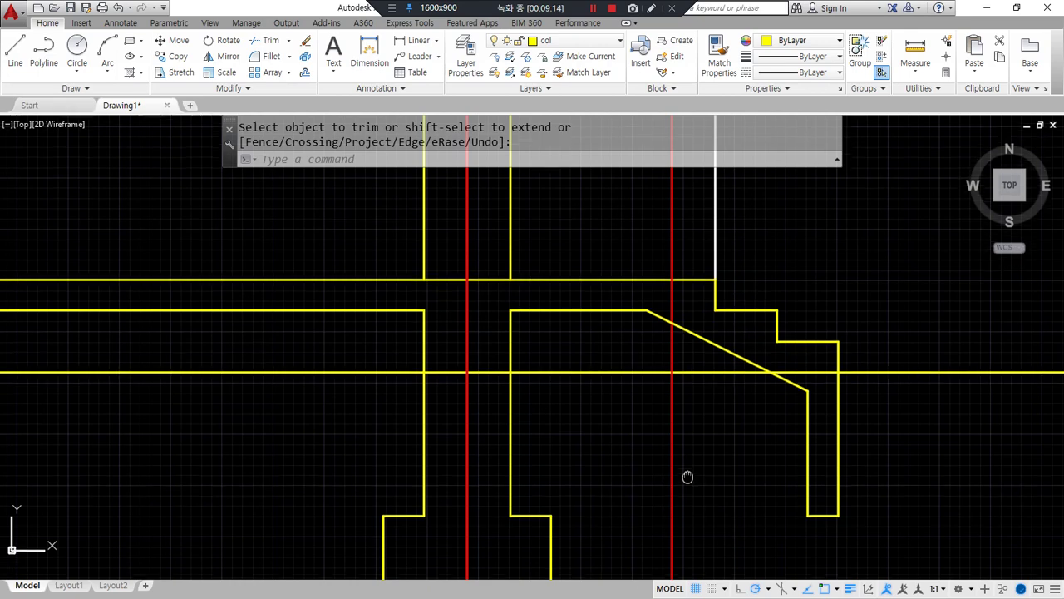
type("o")
key("Return")
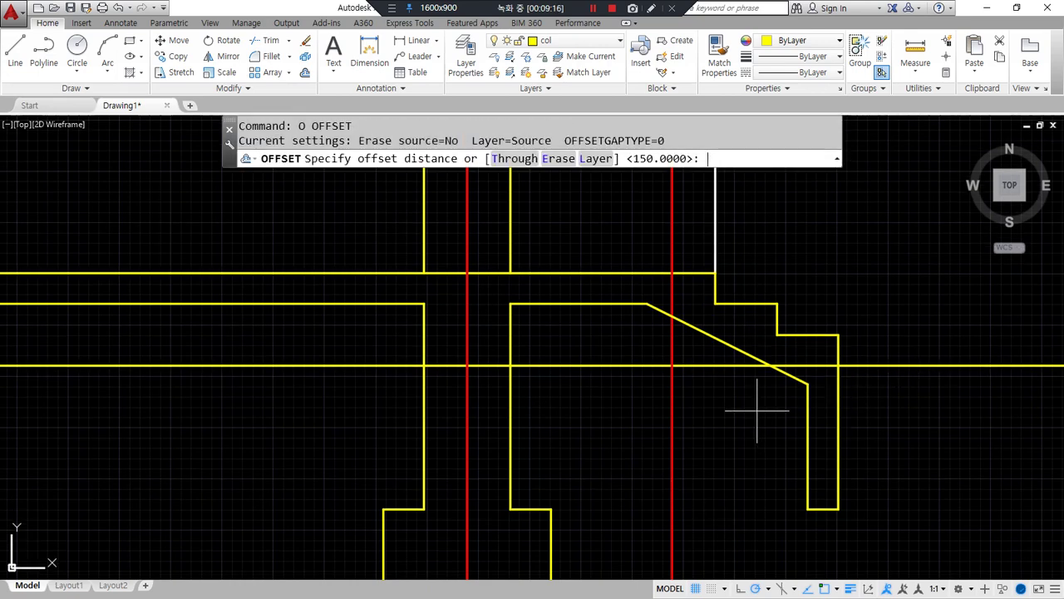
type("50")
key("Return")
left_click(820, 508)
left_click(828, 544)
left_click(807, 499)
left_click(759, 385)
left_click(722, 343)
left_click(705, 423)
left_click(578, 305)
left_click(576, 320)
left_click(335, 304)
left_click(337, 323)
key("Return")
- Offset the new 50-offset lines under the slab, slope and step wall a further 200 outward to outline the base layer
type("o")
key("Return")
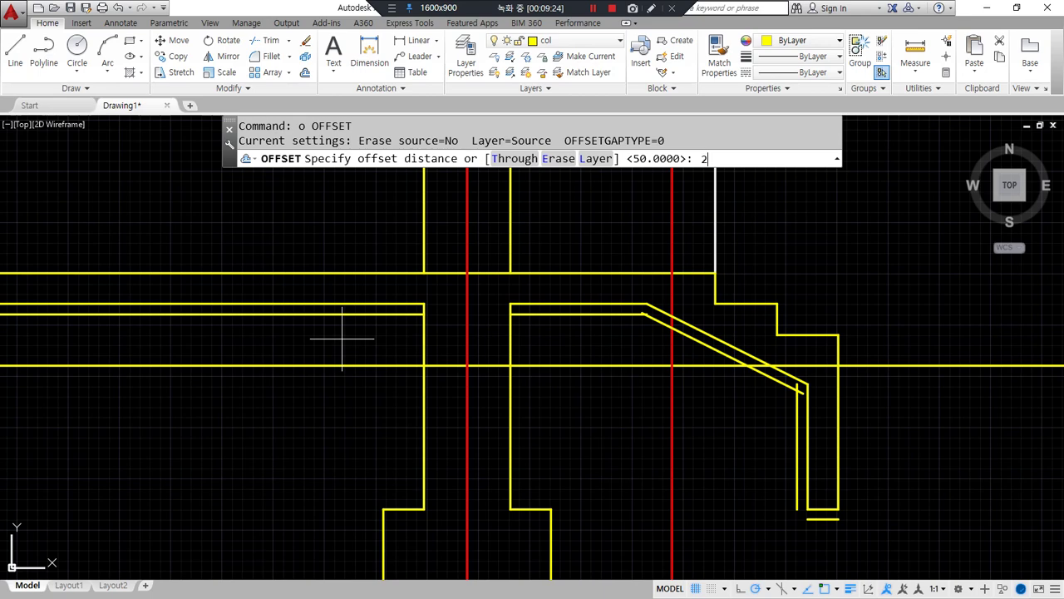
type("20")
key("Return")
left_click(368, 314)
left_click(383, 337)
left_click(592, 313)
left_click(623, 332)
left_click(720, 346)
left_click(687, 433)
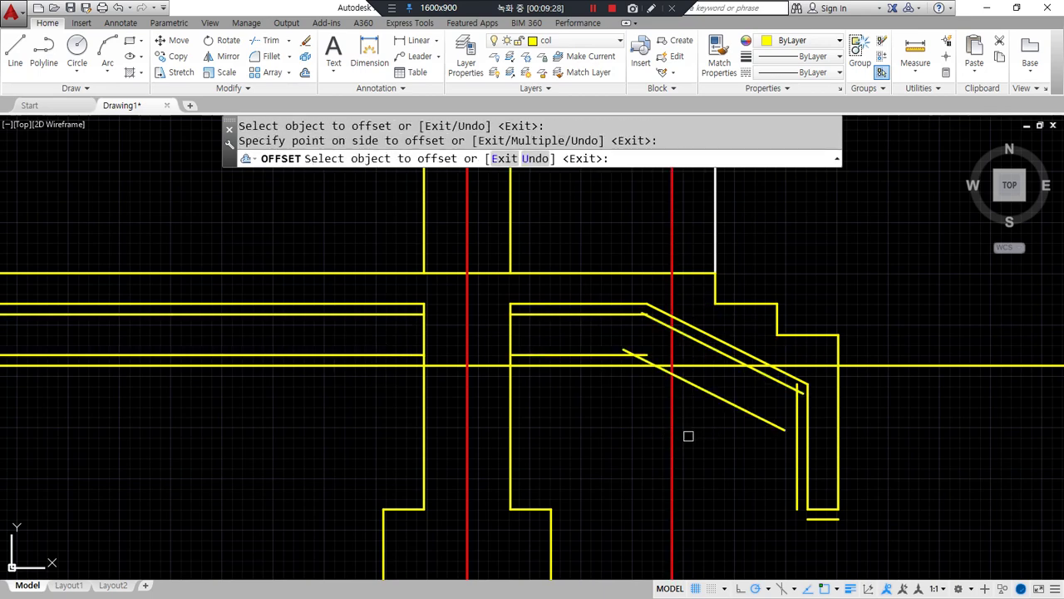
left_click(796, 459)
left_click(769, 466)
left_click(821, 519)
left_click(813, 547)
key("Return")
- Offset the outer vertical line of the step wall outward by 100
type("o")
key("Return")
type("100")
key("Return")
left_click(838, 494)
left_click(886, 497)
key("Return")
- Fillet the base layer's lower corners, joining its outer vertical to the bottom and upper lines and its inner vertical to the bottom line
type("f")
key("Return")
left_click(834, 561)
left_click(859, 506)
key("Return")
left_click(859, 532)
left_click(836, 519)
key("Return")
left_click(754, 500)
key("Return")
- Fillet the base layer's sloped line to its inner vertical and to the lower line beneath the slab
left_click(743, 408)
left_click(755, 428)
key("Return")
left_click(634, 356)
left_click(600, 356)
key("Return")
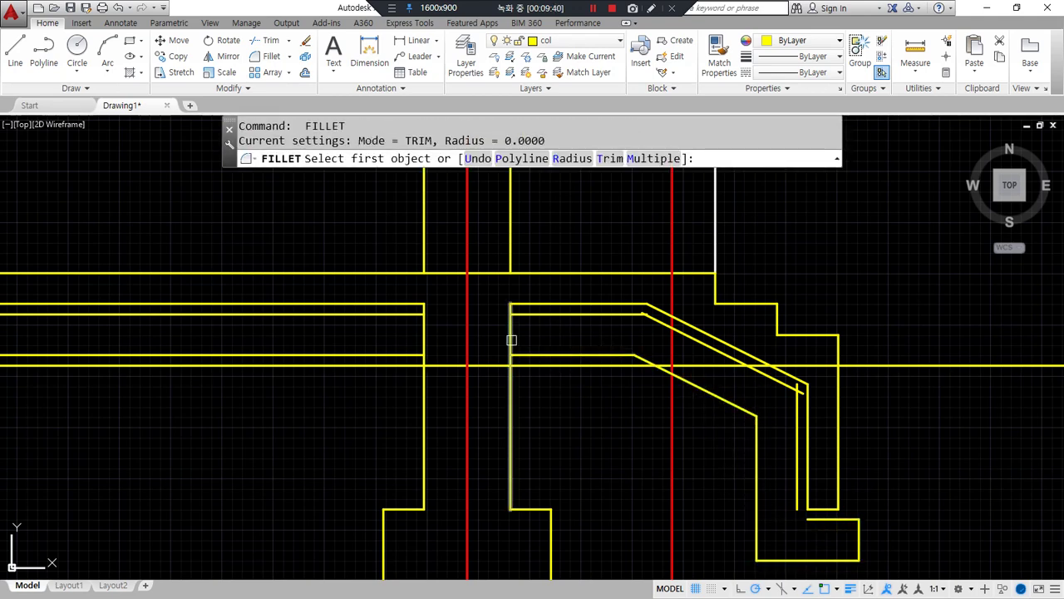
- Fillet the 50-offset lines into a continuous outline from the slab along the slope and down to the base of the step wall
left_click(632, 313)
left_click(732, 354)
key("Return")
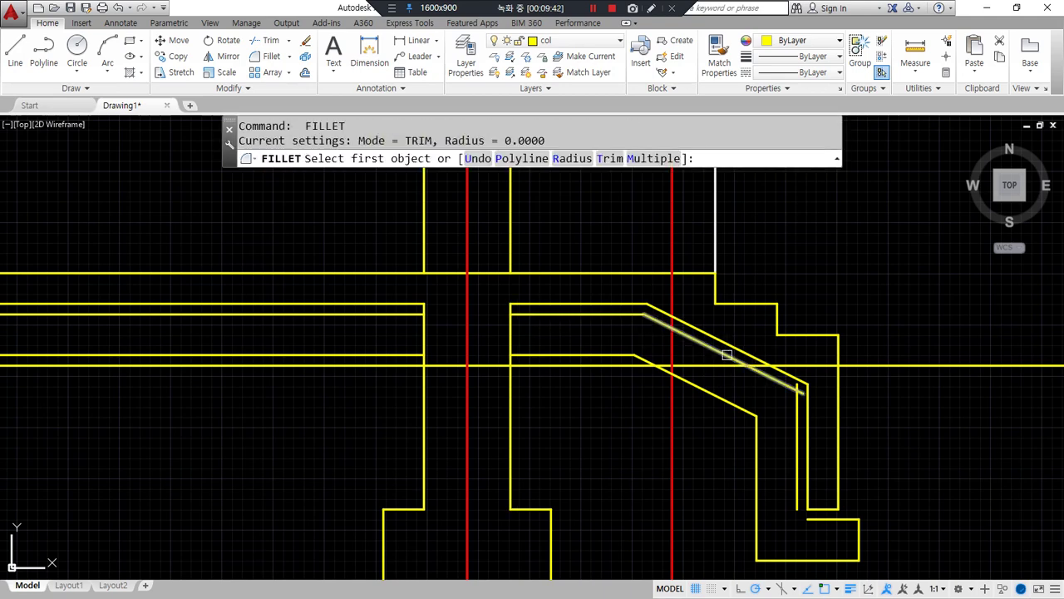
left_click(727, 355)
left_click(797, 437)
key("Return")
left_click(798, 447)
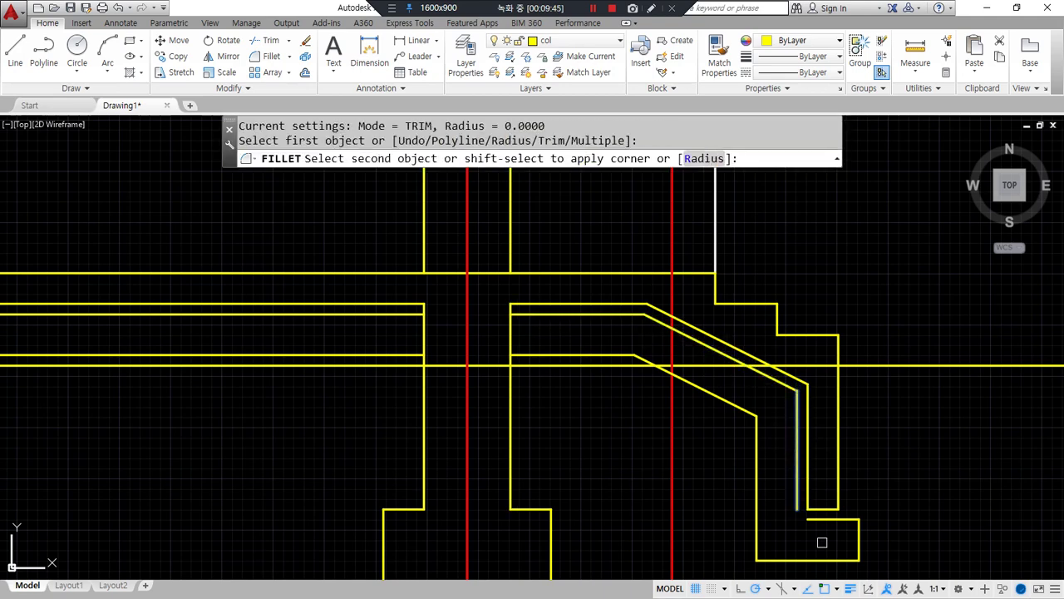
left_click(821, 518)
- Fillet the step wall's bottom line to the base's outer vertical and trim away its portion within the wall thickness
key("Return")
left_click(836, 510)
left_click(819, 506)
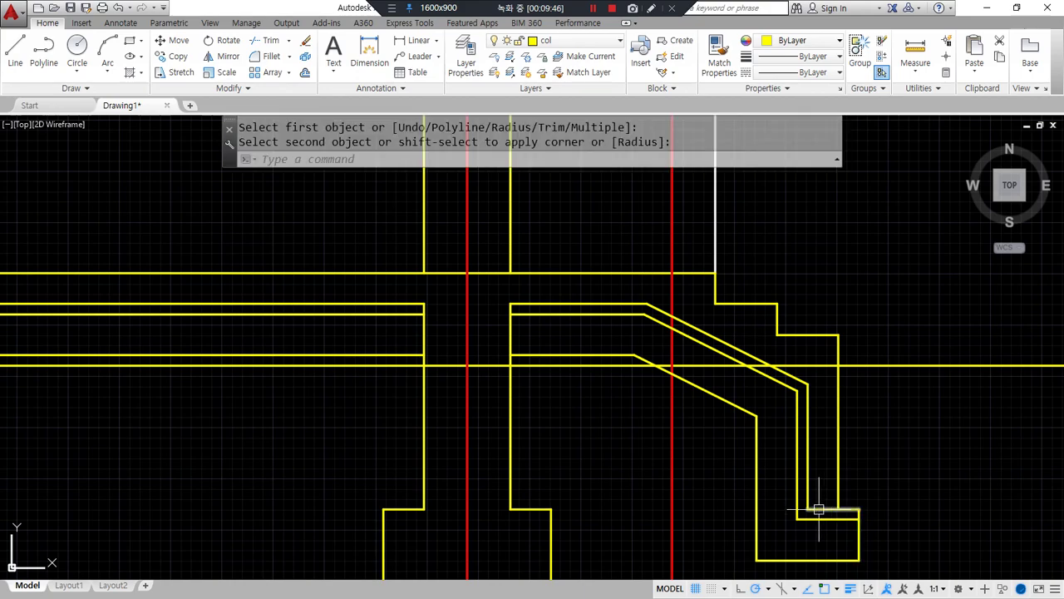
scroll(819, 505, "up", 6)
key("Escape")
type("tr")
key("Return")
key("Return")
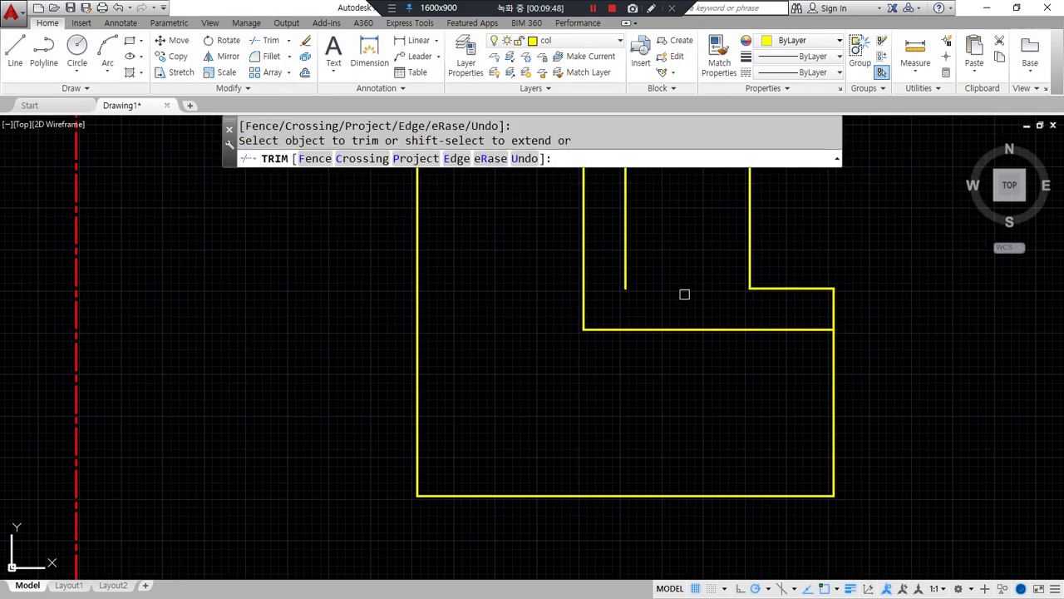
scroll(684, 294, "down", 5)
left_click(767, 394)
key("Escape")
key("Escape")
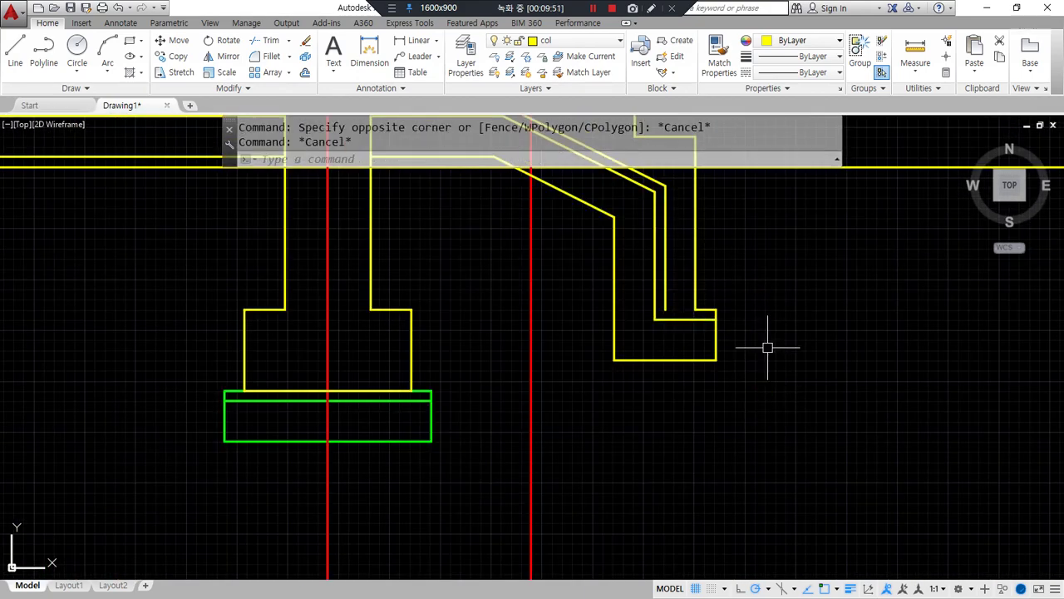
- Match the green footing base line's properties onto the base outline under the step wall, including its vertical and sloped lines
type("ma")
key("Return")
left_click(431, 408)
left_click(757, 393)
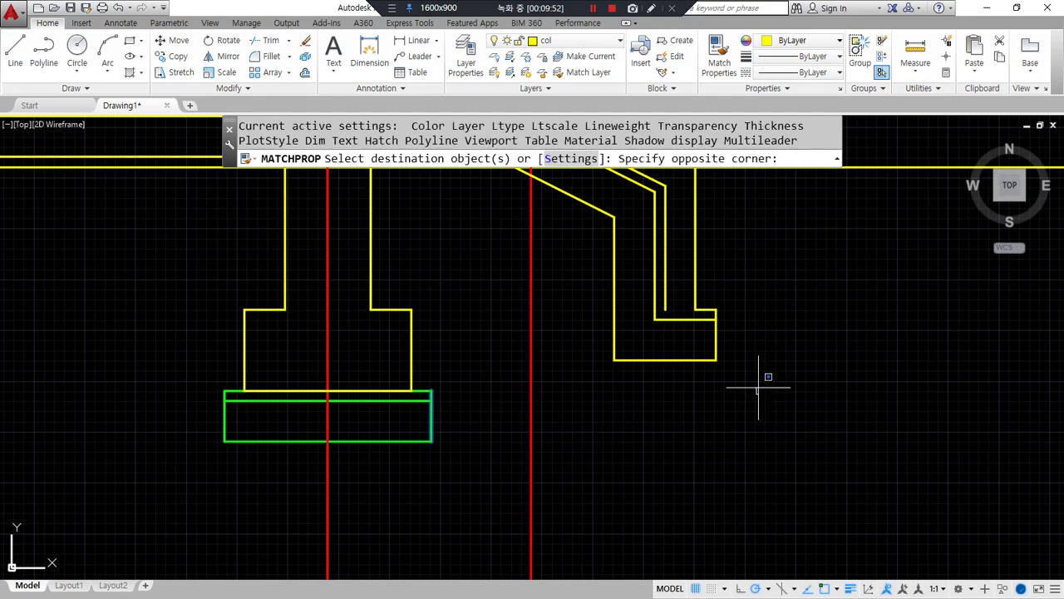
left_click(713, 274)
scroll(632, 335, "up", 5)
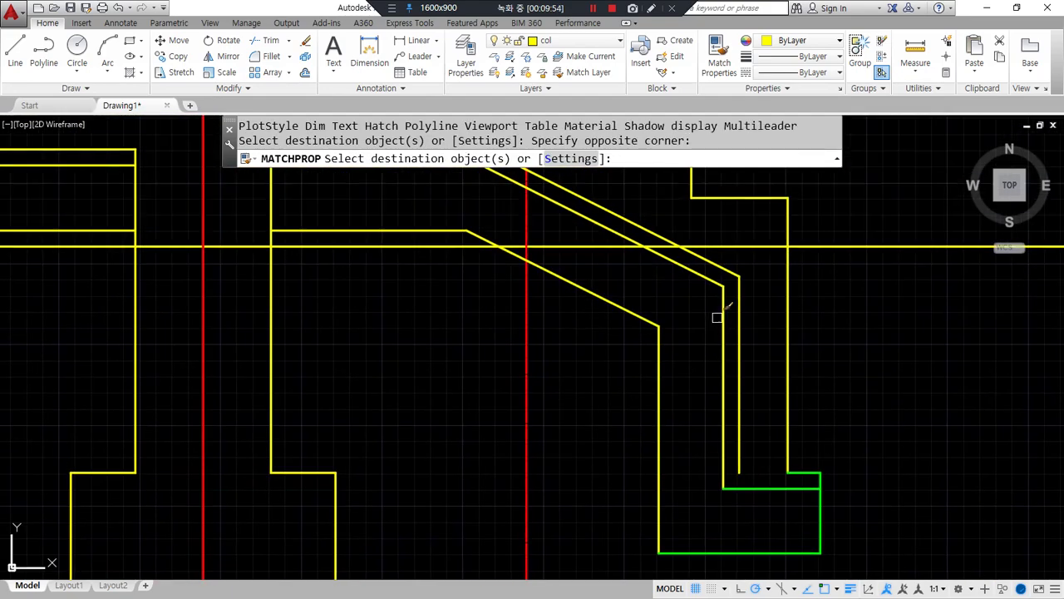
left_click(720, 315)
left_click(706, 281)
left_click(693, 292)
left_click(636, 378)
- Match the same green properties onto the two base layer lines beneath the floor slab on both sides of the foundation wall
middle_click_drag(488, 294, 613, 448)
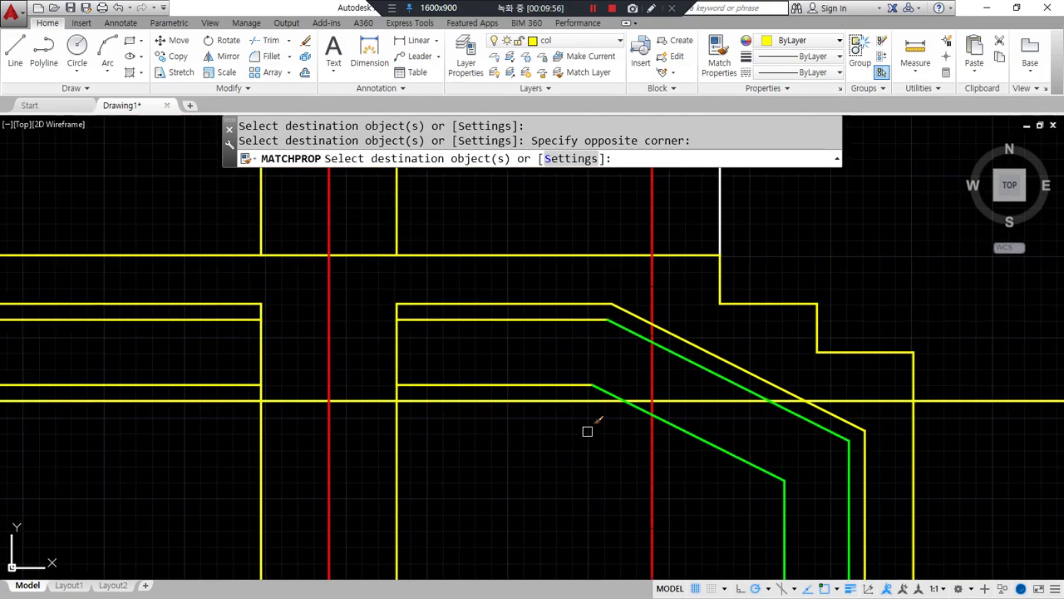
left_click(541, 373)
left_click(507, 408)
left_click(504, 322)
left_click(230, 319)
left_click(221, 386)
key("Return")
- Draw a line closing the bottom of the step wall between its inner and outer faces
scroll(743, 494, "down", 3)
scroll(546, 385, "up", 6)
type("l")
key("Return")
left_click(487, 344)
left_click(565, 343)
key("Return")
scroll(496, 428, "down", 3)
- Trim the horizontal ground line back to the outer face of the step wall
scroll(751, 399, "up", 3)
type("tr")
key("Return")
left_click(728, 397)
left_click(711, 381)
key("Return")
left_click(705, 363)
key("Return")
scroll(793, 511, "down", 2)
scroll(772, 357, "down", 1)
scroll(756, 406, "down", 1)
scroll(753, 420, "up", 3)
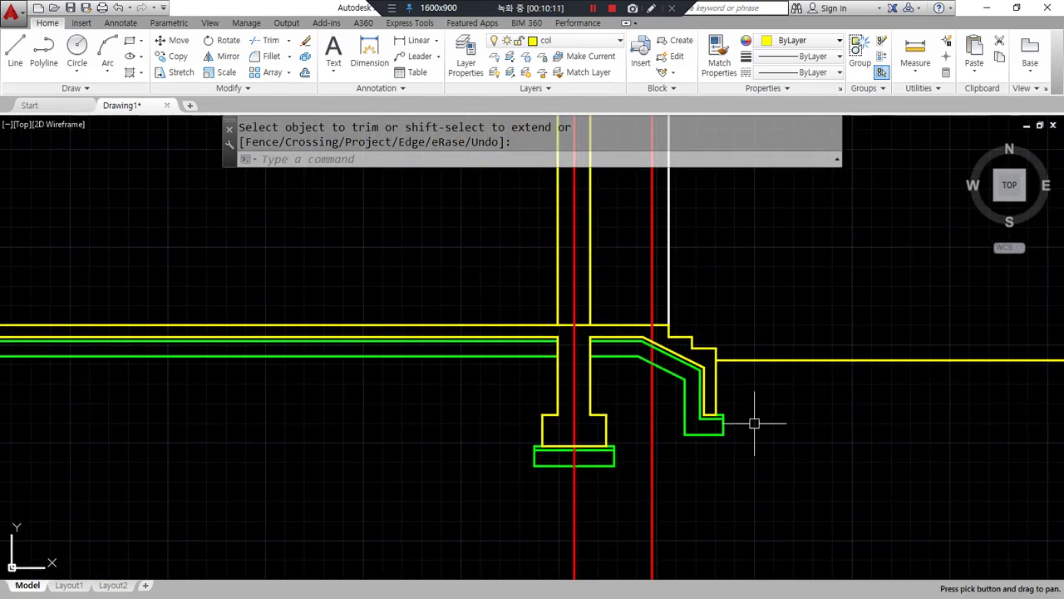
- Switch to the floor plan in the browser and examine the wall lines around the entrance, the bathroom and the living room
mouse_move(508, 565)
left_mouse_down()
mouse_move(413, 552)
mouse_move(837, 321)
left_mouse_up()
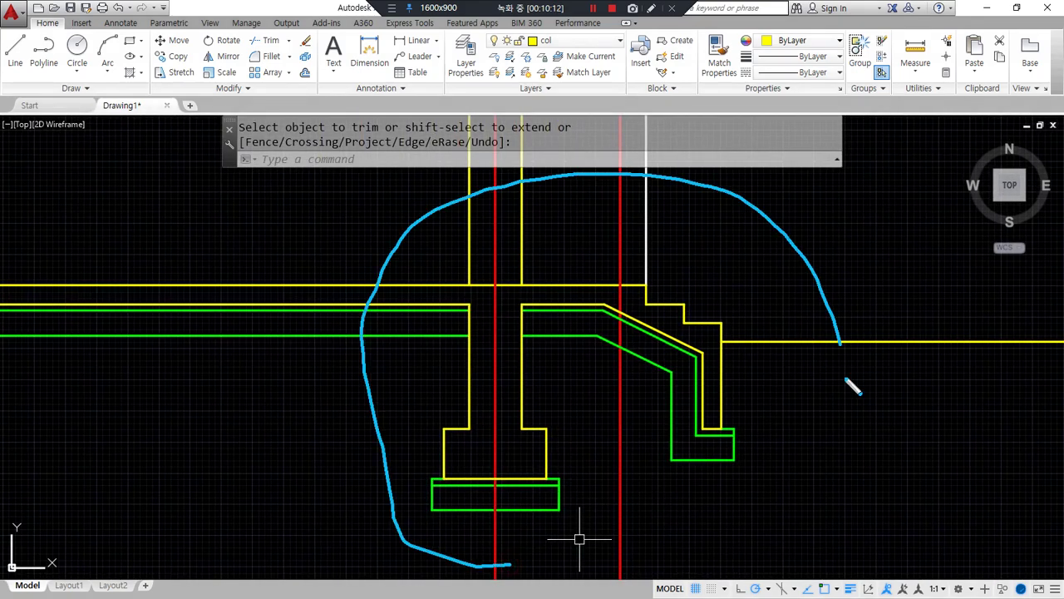
key("alt+Tab")
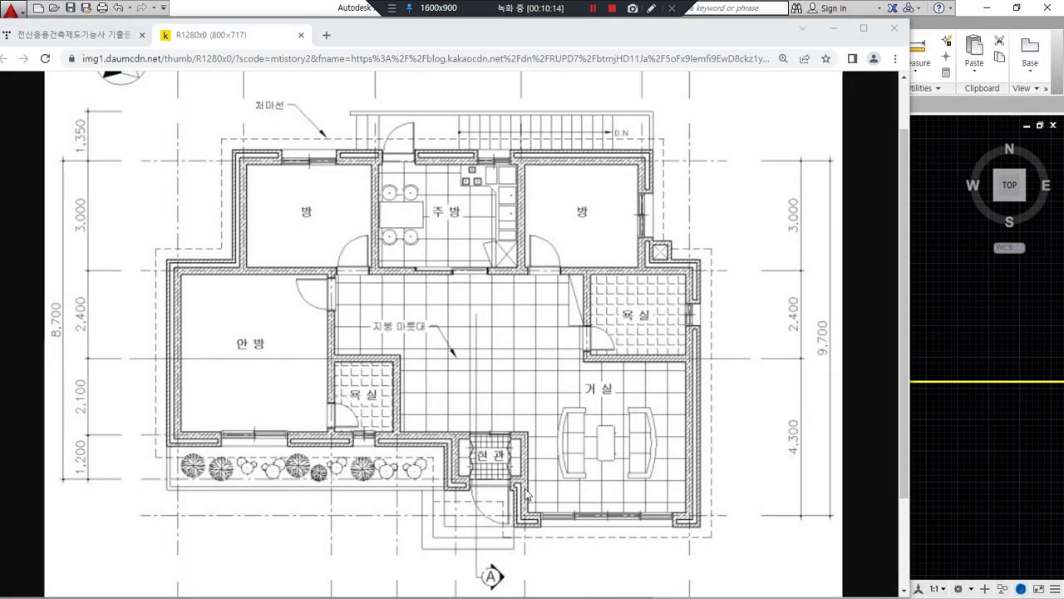
left_click_drag(520, 481, 459, 482)
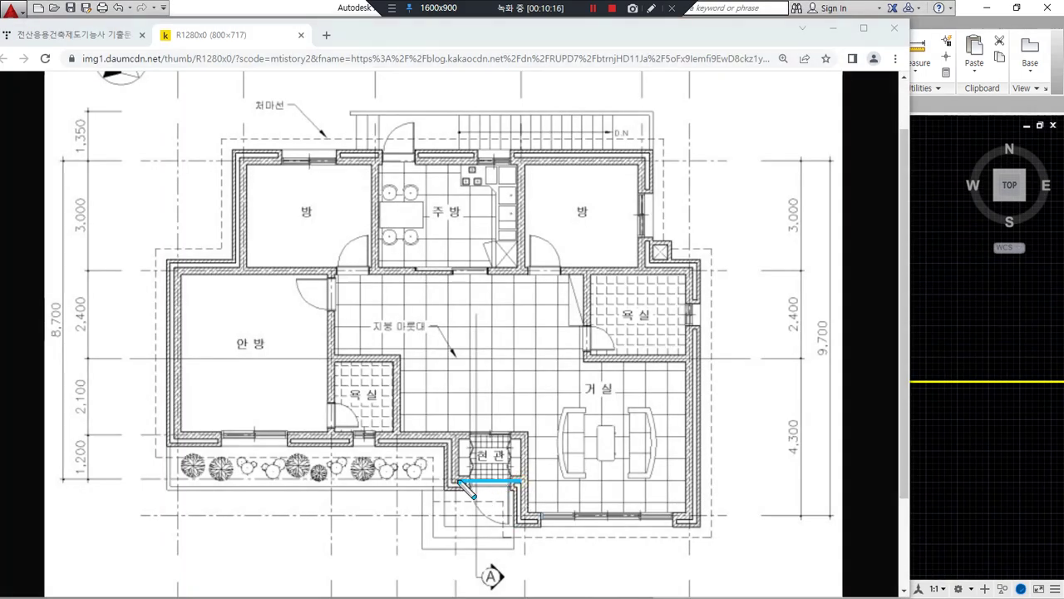
mouse_move(507, 559)
left_mouse_down()
mouse_move(467, 517)
mouse_move(521, 492)
mouse_move(462, 453)
mouse_move(503, 411)
left_mouse_up()
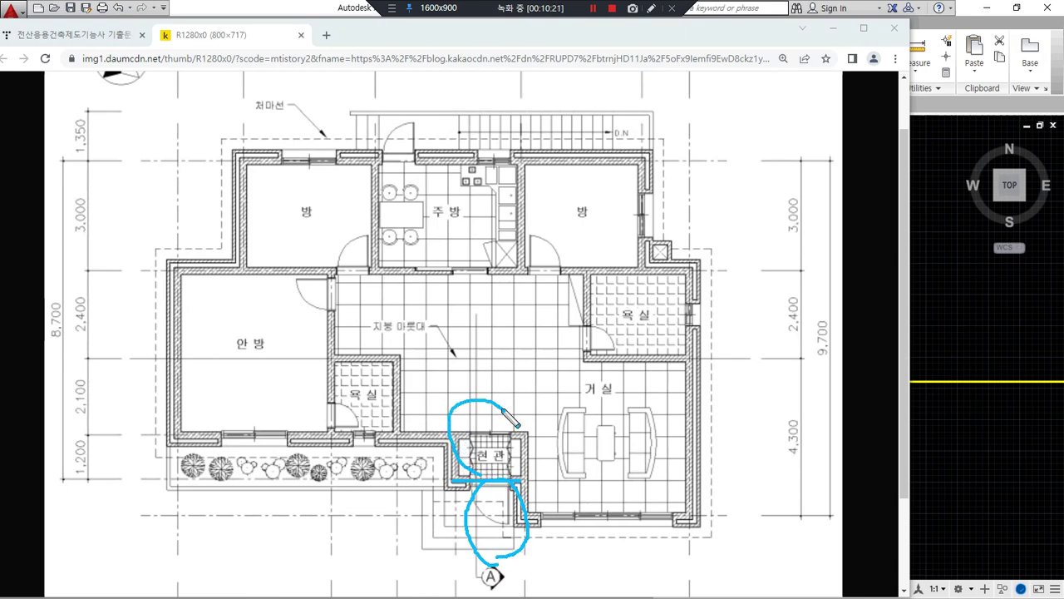
key("Delete")
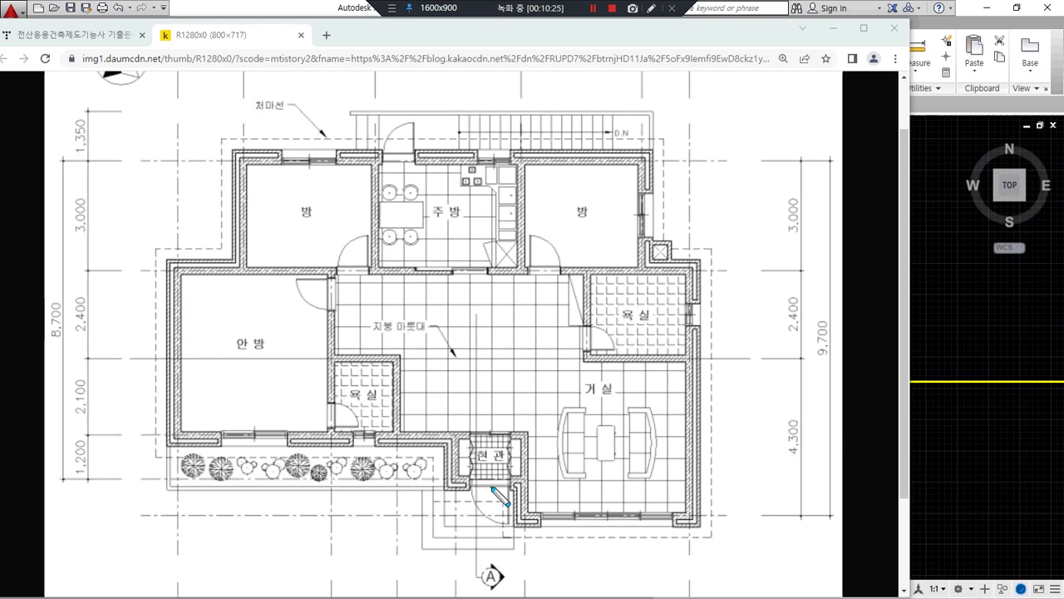
left_click_drag(522, 481, 471, 482)
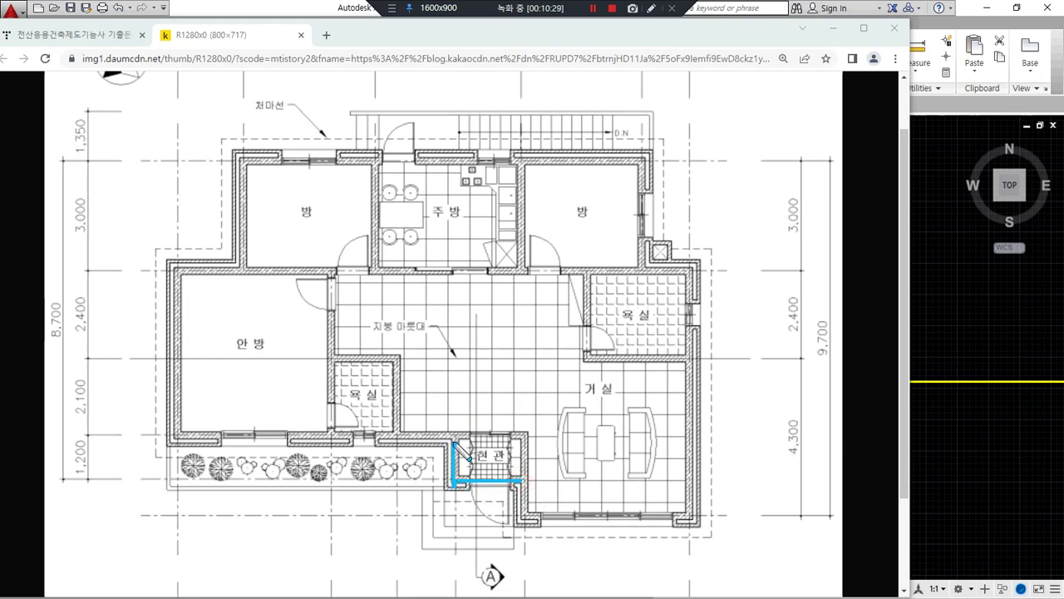
left_click_drag(411, 441, 161, 440)
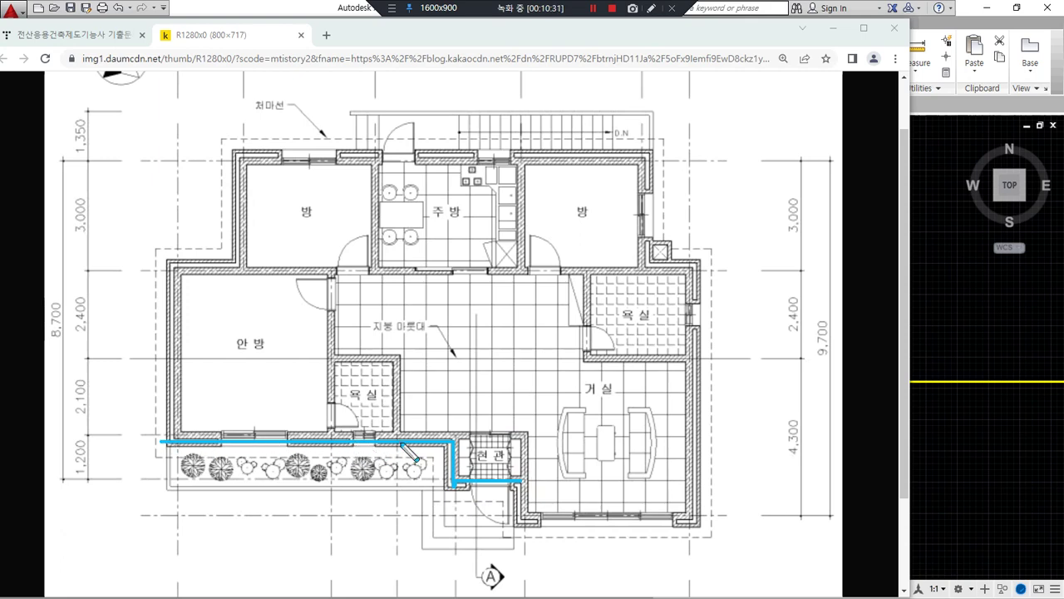
left_click_drag(394, 440, 394, 368)
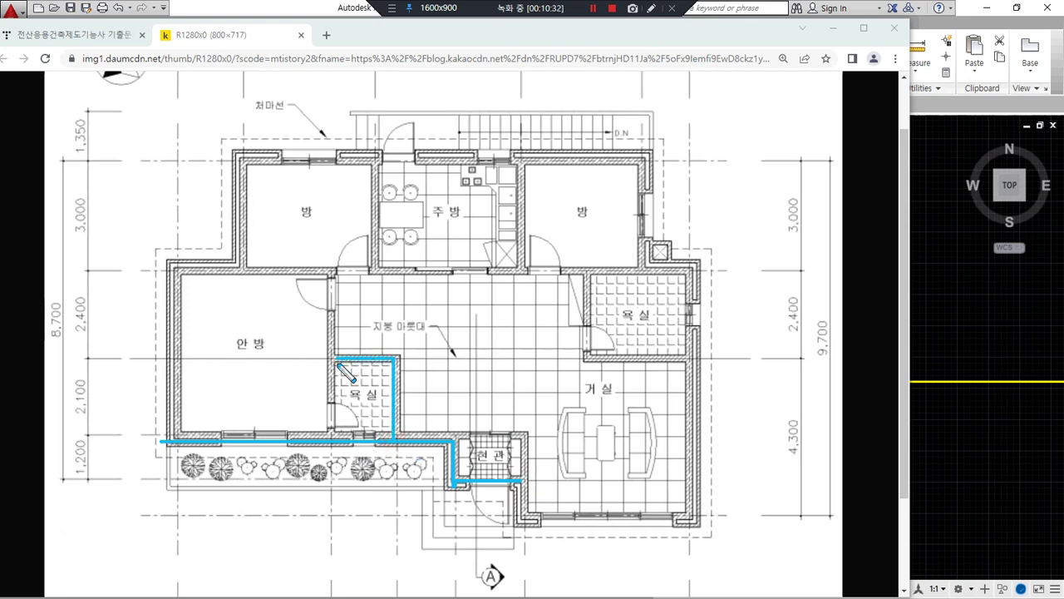
left_click_drag(333, 440, 331, 294)
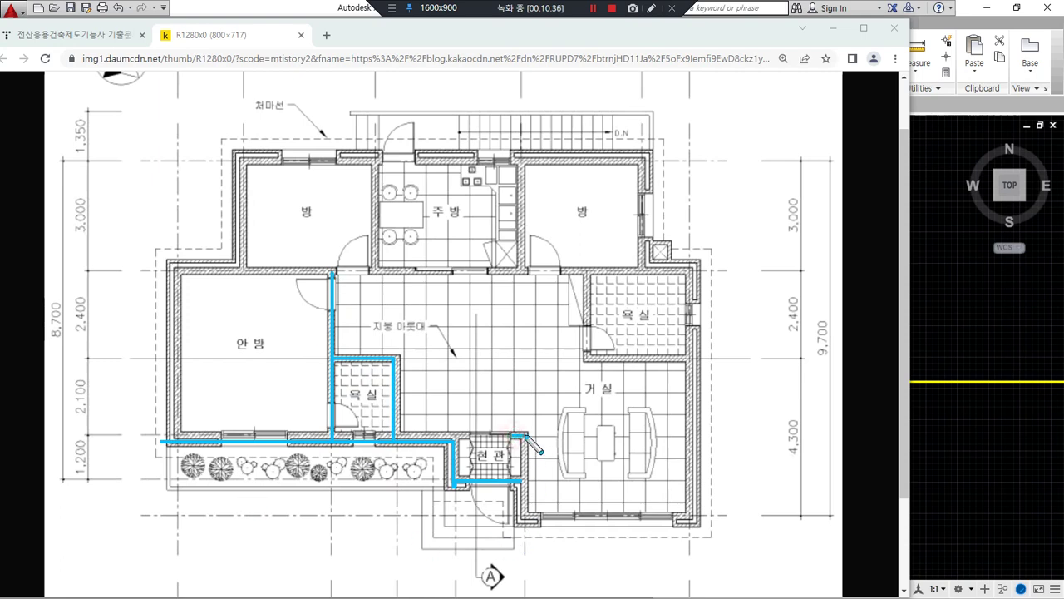
mouse_move(527, 518)
left_mouse_down()
mouse_move(680, 519)
mouse_move(692, 347)
left_mouse_up()
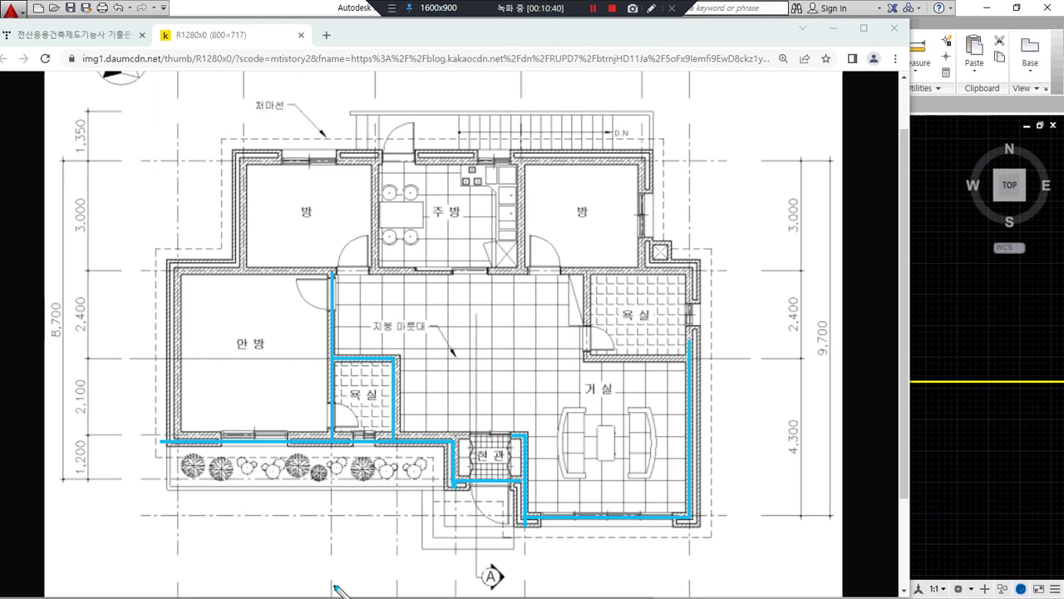
mouse_move(530, 450)
left_mouse_down()
mouse_move(437, 437)
mouse_move(530, 443)
left_mouse_up()
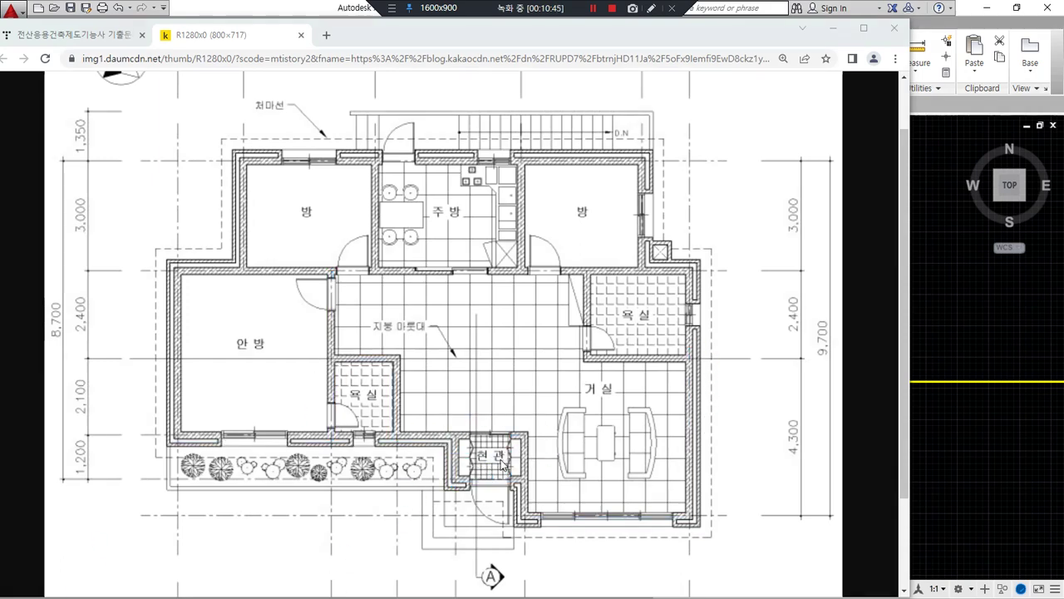
- Examine the inner entrance wall on the floor plan and its dimensioned distance from the outer entrance wall
scroll(496, 449, "up", 2, "ctrl")
scroll(611, 548, "down", 3)
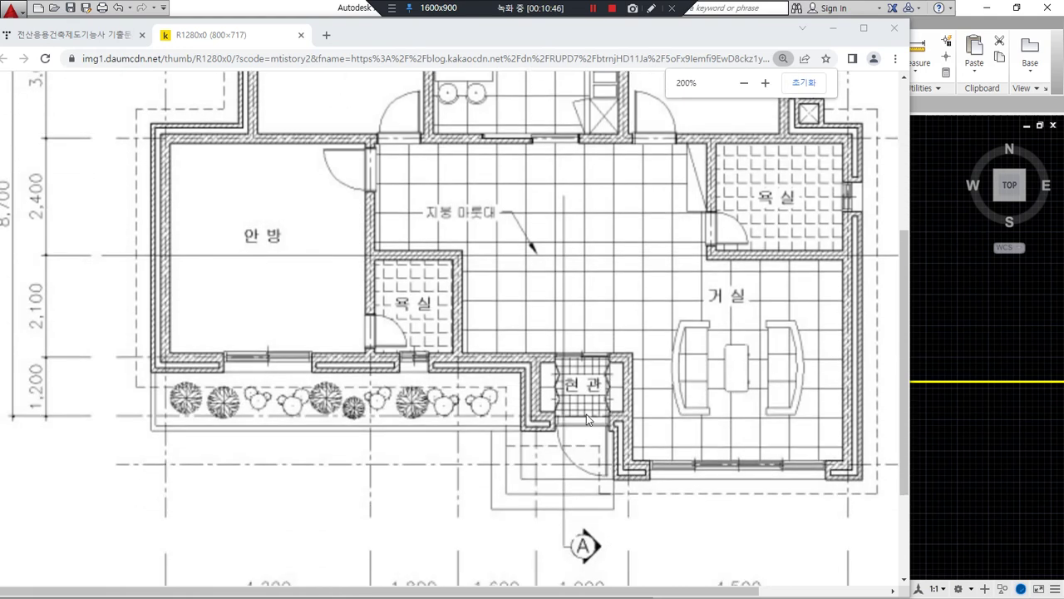
mouse_move(606, 382)
left_mouse_down()
mouse_move(545, 364)
mouse_move(616, 403)
left_mouse_up()
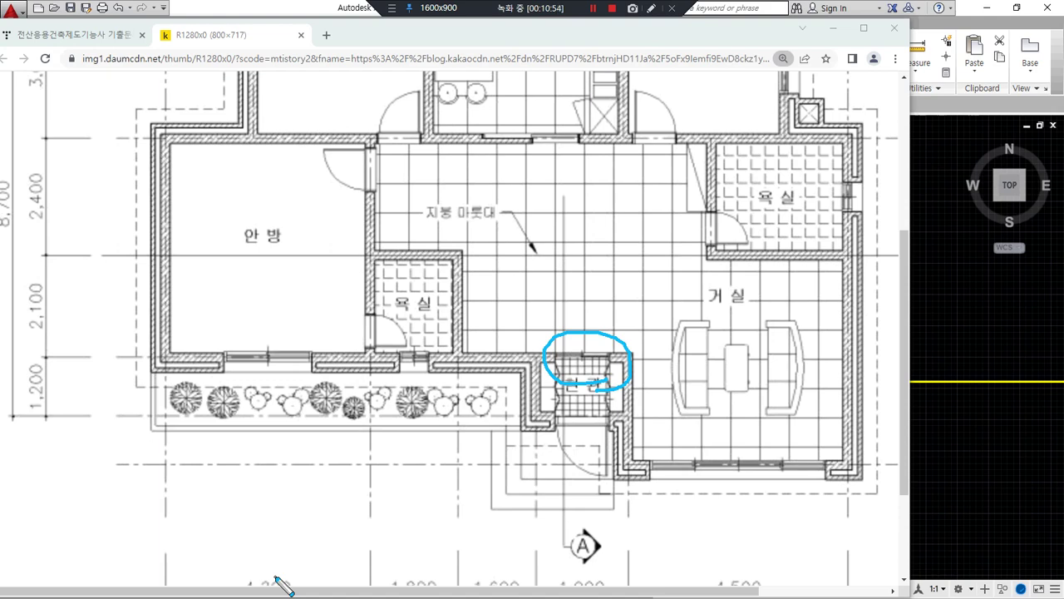
mouse_move(598, 384)
left_mouse_down()
mouse_move(605, 321)
mouse_move(572, 388)
left_mouse_up()
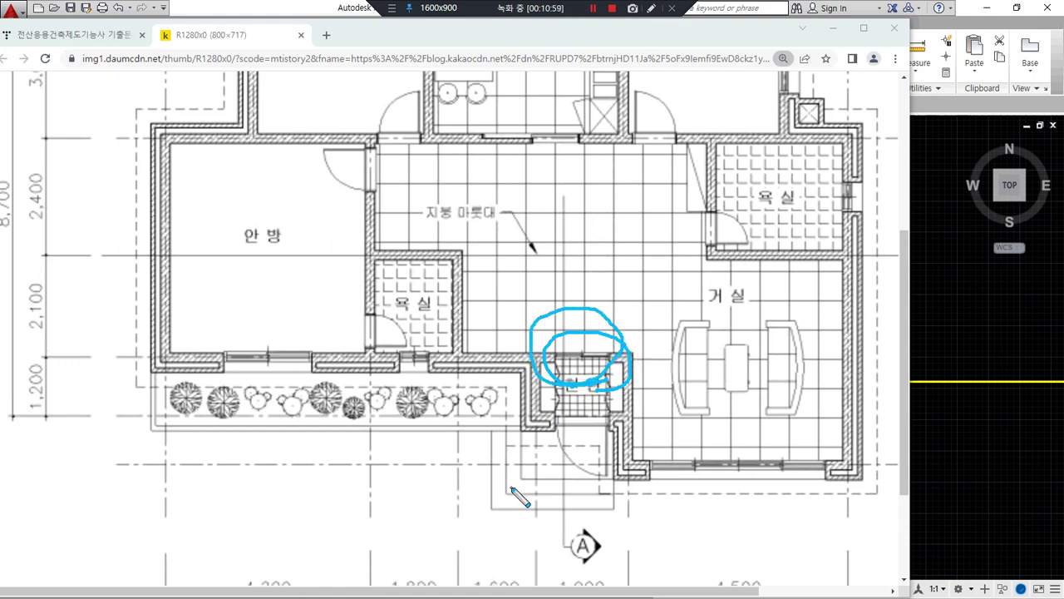
key("Escape")
left_click_drag(599, 422, 411, 422, "shift")
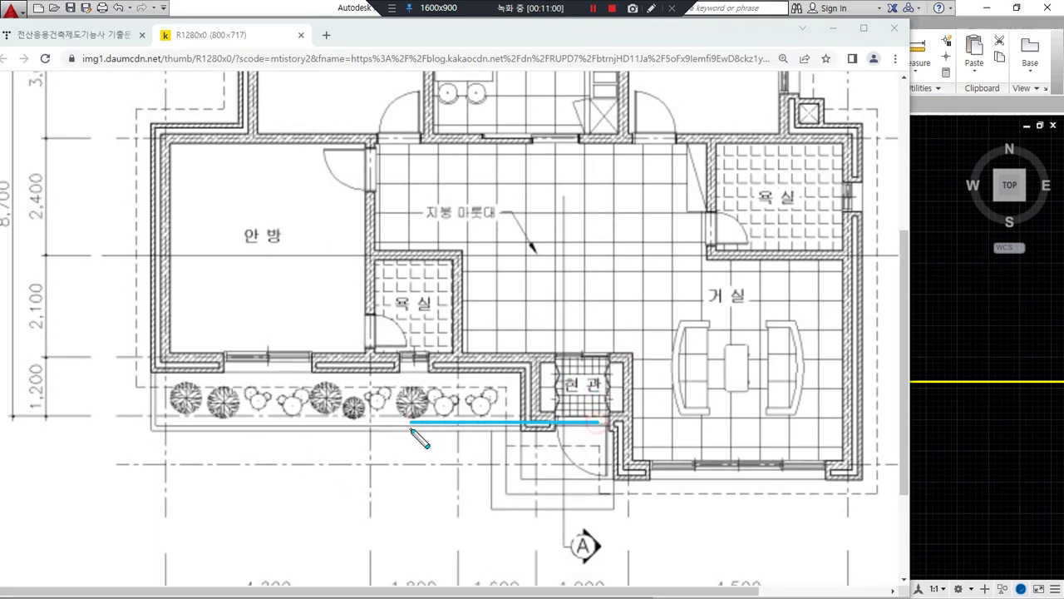
mouse_move(585, 359)
left_mouse_down("shift")
mouse_move(37, 359)
mouse_move(25, 415)
mouse_move(60, 427)
left_mouse_up("shift")
key("Escape")
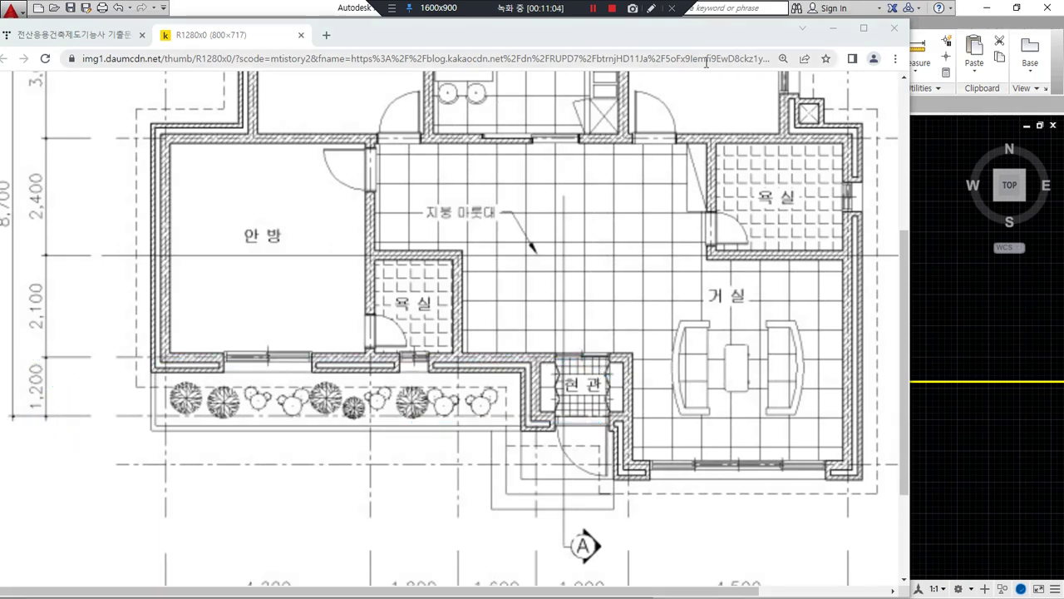
- Return to AutoCAD and offset the foundation wall's red centreline 1200 toward the house interior
left_click(832, 28)
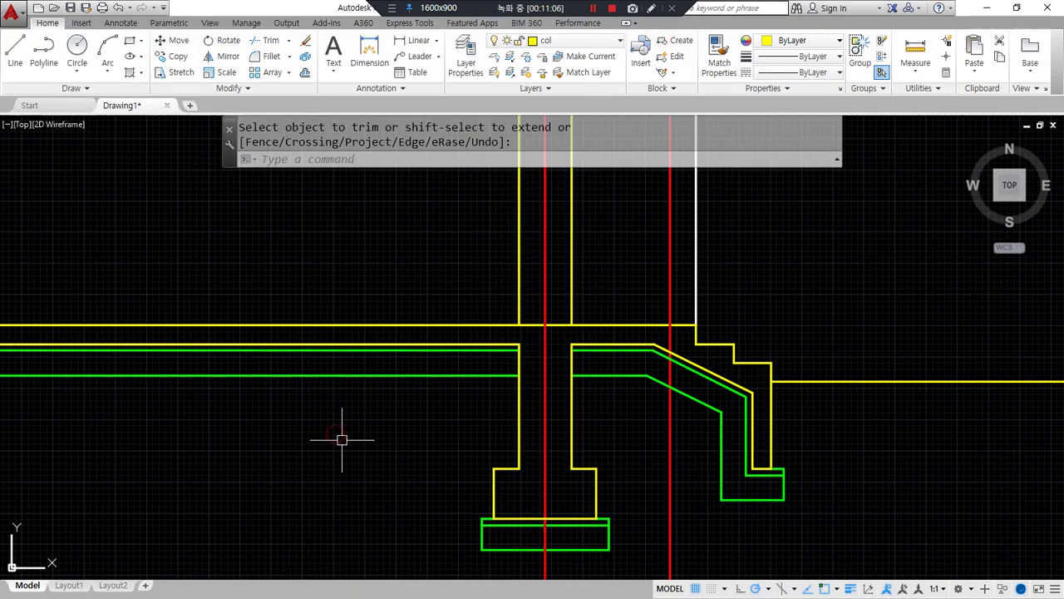
type("o")
key("Return")
type("1")
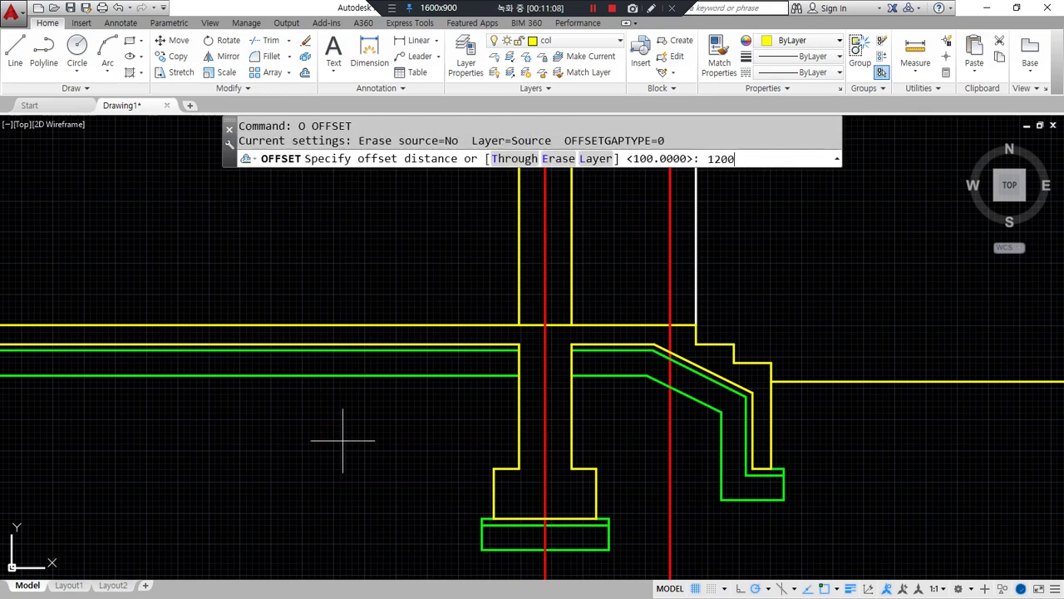
type("200")
key("Return")
left_click(544, 448)
left_click(330, 463)
key("Return")
- Offset the inner wall's red centreline 100 to each side to create the two wall faces
type("o")
key("Return")
type("100")
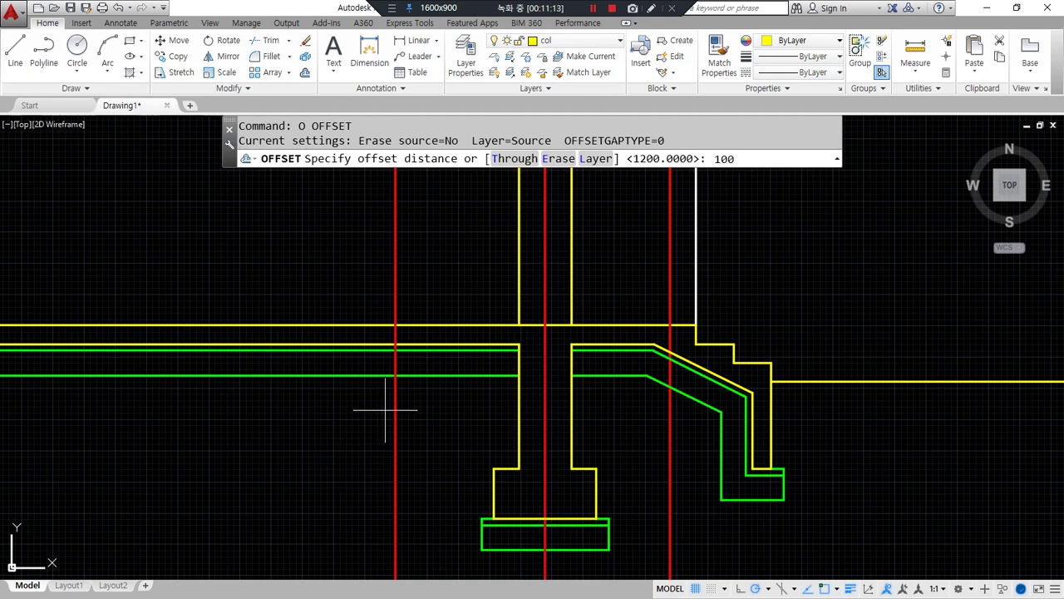
key("Return")
left_click(395, 408)
left_click(400, 409)
left_click(394, 407)
left_click(340, 418)
key("Return")
- Match the two new wall-face lines to the properties of the yellow slab line
type("ma")
key("Return")
left_click(427, 324)
left_click(408, 411)
left_click(385, 428)
key("Return")
scroll(391, 471, "up", 2)
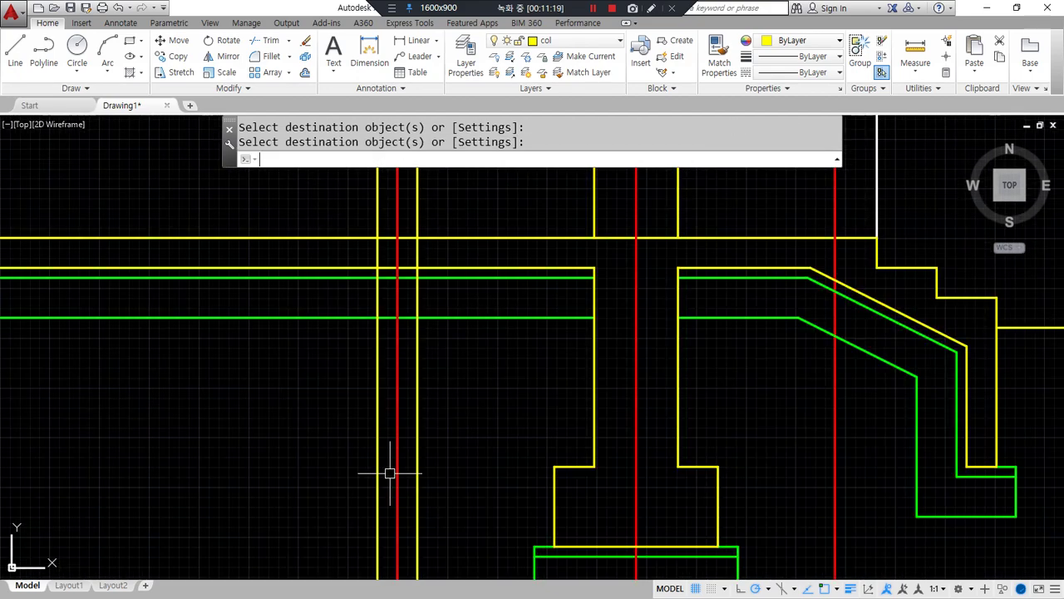
- Draw two horizontal lines from the existing footing's top and bottom across the inner wall toward the house interior
type("l")
key("Return")
left_click(618, 420)
left_click(192, 420)
key("Return")
key("Return")
left_click(598, 499)
left_click(319, 499)
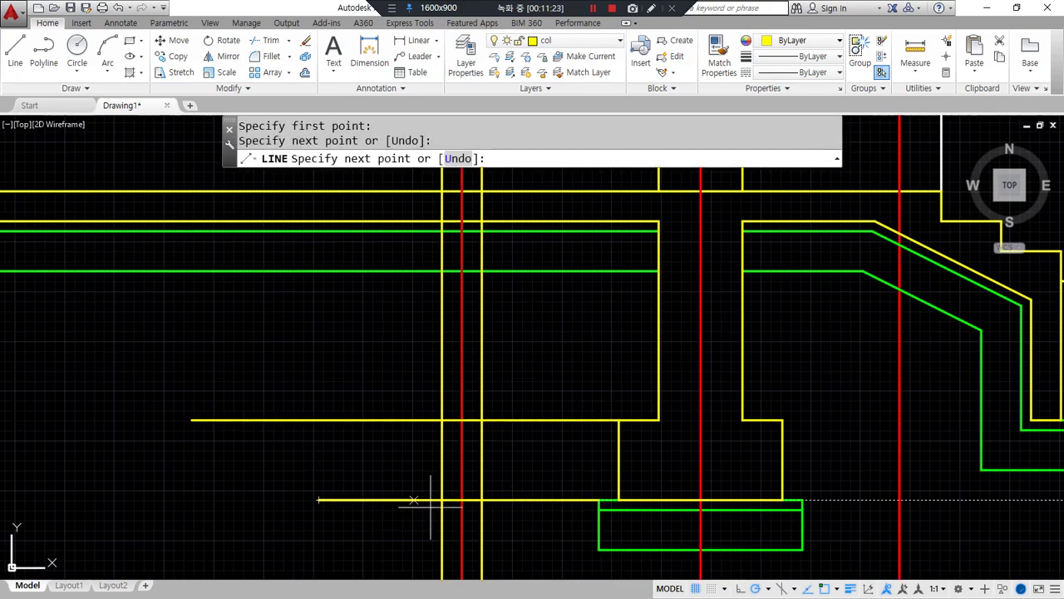
key("Return")
- Draw two more horizontal lines across the inner wall from the lower levels of the existing footing's green base layers
key("Return")
left_click(598, 509)
left_click(324, 509)
key("Return")
key("Return")
left_click(598, 549)
left_click(315, 548)
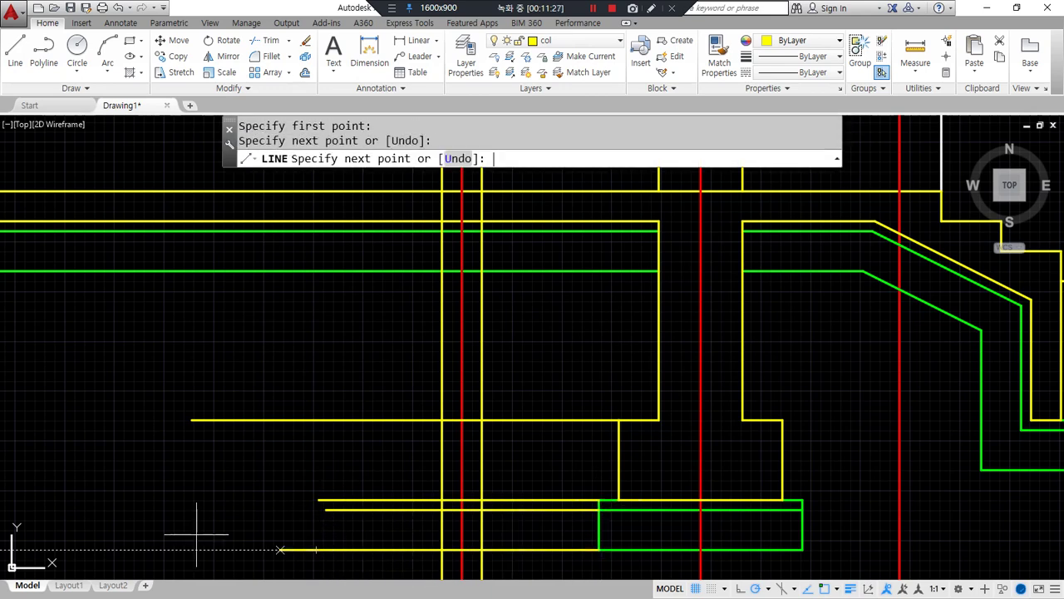
key("Return")
middle_click_drag(309, 513, 271, 464)
- Offset both inner wall faces 200 outward to set the footing width
type("o")
key("Return")
type("200")
key("Return")
left_click(445, 399)
left_click(456, 402)
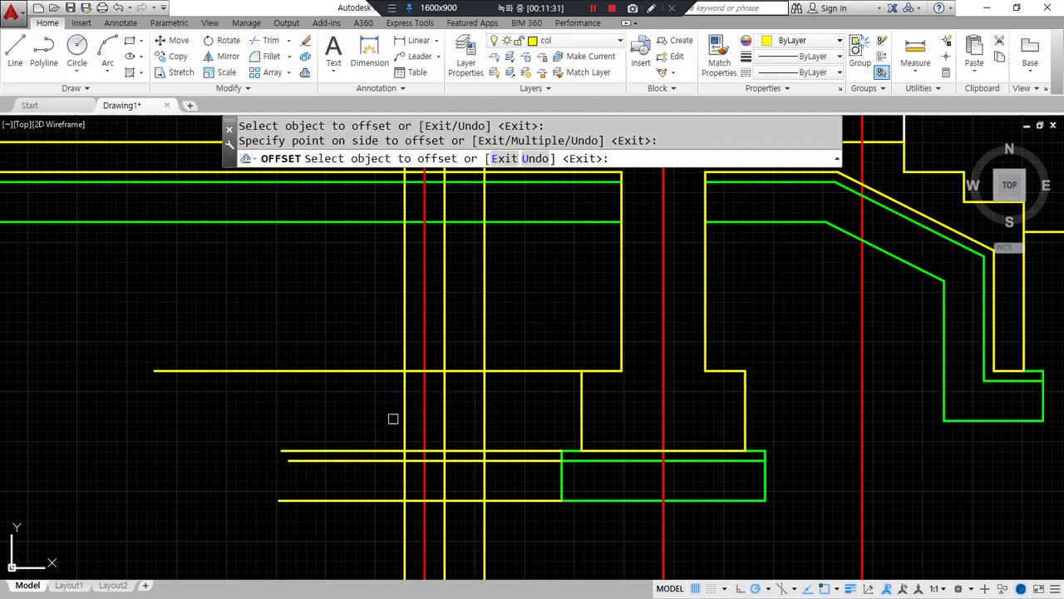
left_click(405, 408)
left_click(363, 411)
key("Return")
- Offset both footing side lines 100 outward to set the width of the base layers
key("Return")
type("100")
key("Return")
left_click(485, 475)
left_click(500, 489)
left_click(364, 481)
left_click(337, 484)
key("Return")
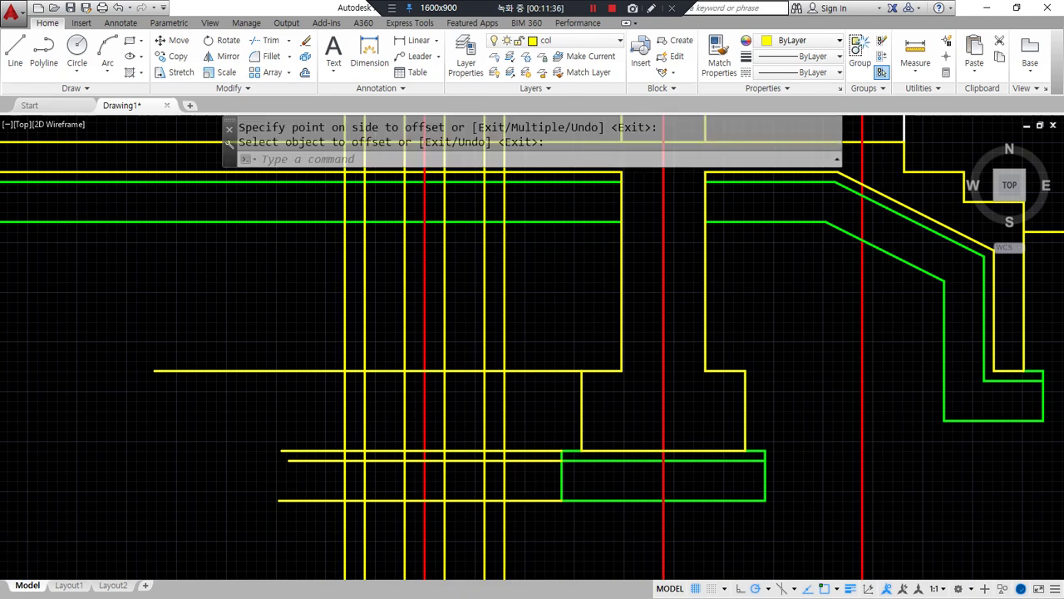
- Trim the footing's top line between the two faces of the inner wall
scroll(410, 377, "up", 2)
type("tr")
key("Return")
key("Return")
left_click(417, 366)
key("Return")
- Fillet the interior-side corners of the inner wall footing, joining wall face, footing top, footing side and footing bottom
type("f")
key("Return")
left_click(399, 354)
left_click(337, 403)
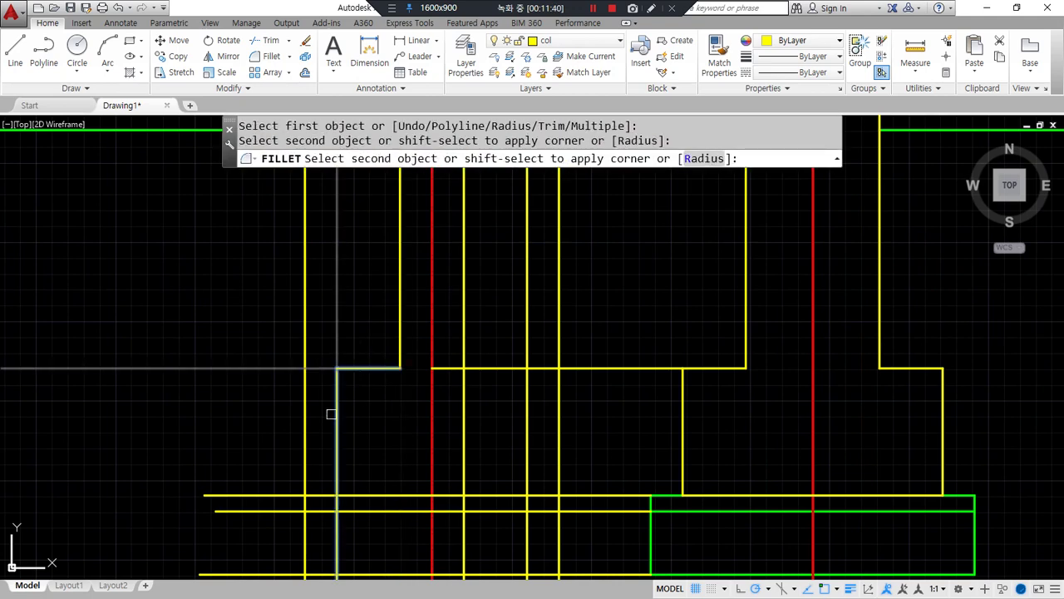
left_click(335, 413)
key("Return")
left_click(337, 448)
left_click(356, 496)
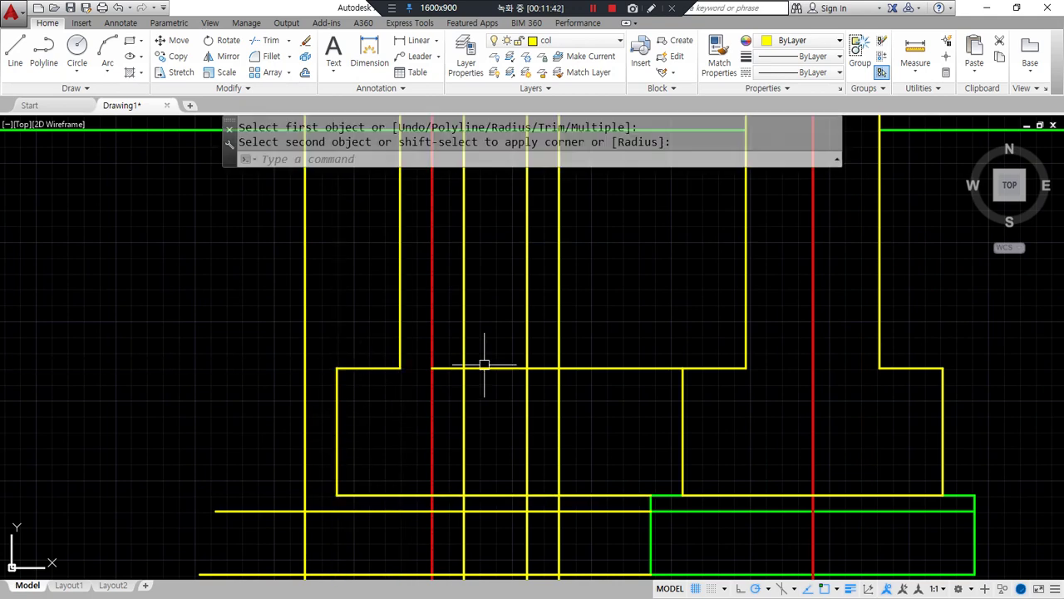
- Fillet the entrance-side corners of the inner wall footing, joining wall face, footing top, footing side and footing bottom
key("Return")
left_click(461, 348)
left_click(479, 365)
key("Return")
left_click(505, 366)
left_click(526, 387)
key("Return")
left_click(523, 446)
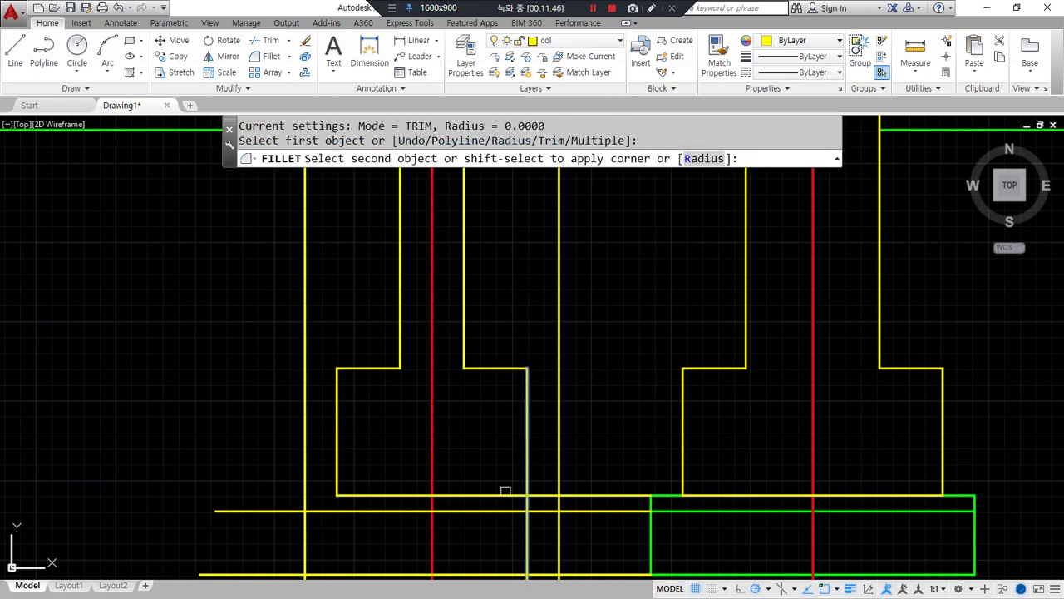
left_click(505, 495)
- Fillet the base layer lines with the outer edge on the entrance side of the inner wall footing
middle_click_drag(466, 482, 477, 351)
key("Return")
left_click(545, 391)
left_click(534, 369)
key("Return")
left_click(546, 397)
left_click(483, 431)
- Fillet the base layer lines with the outer edge on the interior side of the inner wall footing
key("Return")
left_click(337, 432)
left_click(297, 411)
key("Return")
left_click(297, 394)
left_click(305, 370)
- Fillet the footing's bottom line with the base layers' outer edges to close the base outline
key("Return")
left_click(336, 354)
key("Return")
left_click(487, 352)
left_click(546, 376)
key("Escape")
- Trim the bottom line between the footing's two sides
type("tr")
key("Return")
key("Return")
left_click(487, 352)
left_click(380, 351)
key("Escape")
- Match the inner footing's base layer lines to the properties of the existing green base outline
type("ma")
key("Return")
left_click(638, 397)
left_click(203, 314)
left_click(595, 478)
key("Return")
- Draw a line closing the bottom of the inner wall footing between its two lower corners
type("l")
key("Return")
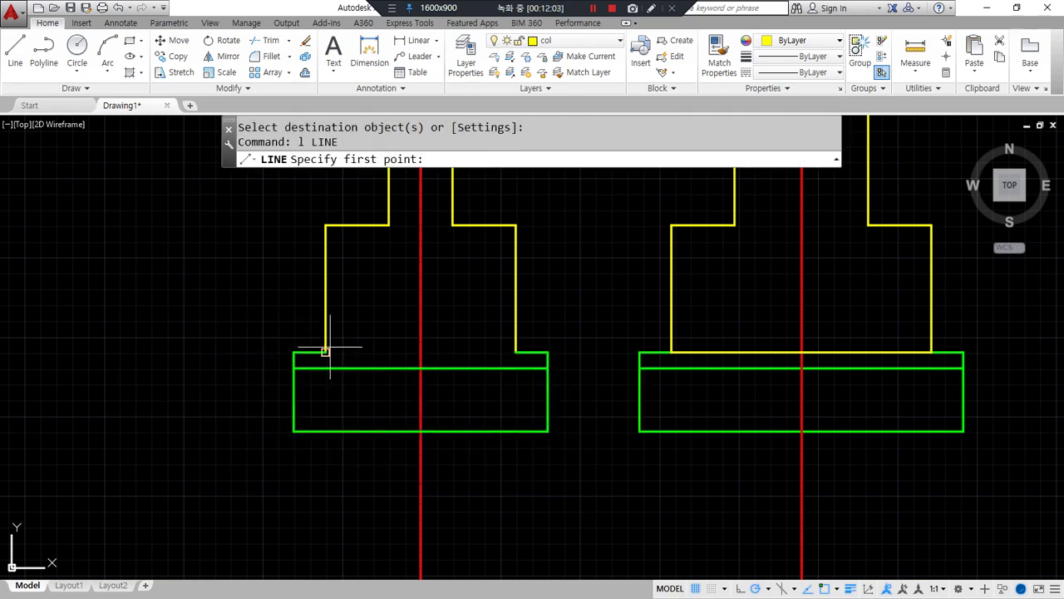
left_click(325, 352)
left_click(514, 352)
key("Return")
- Trim the slab's underside line and the two green base layer lines between the inner wall's faces
middle_click_drag(444, 380, 410, 519)
scroll(418, 346, "up", 2)
type("tr")
key("Return")
key("Return")
left_click(444, 383)
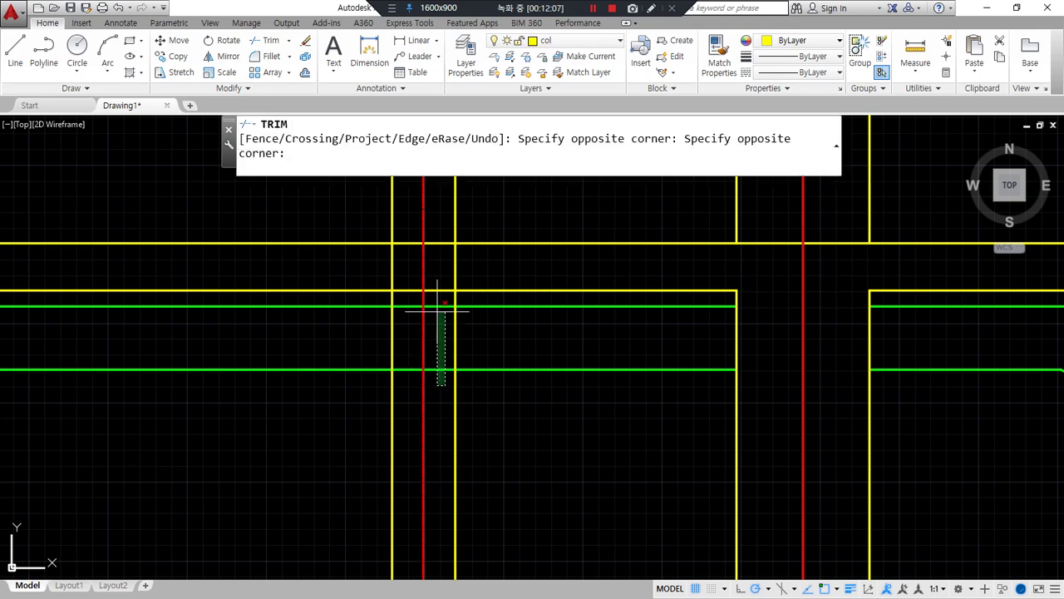
left_click(434, 250)
left_click(405, 276)
left_click(408, 367)
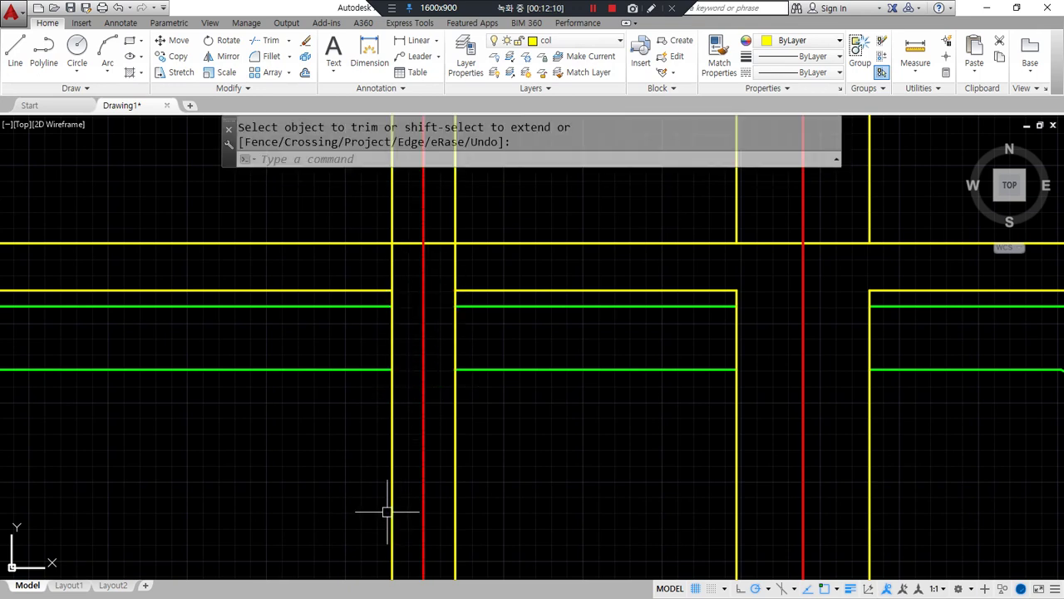
mouse_move(456, 350)
left_mouse_down()
mouse_move(473, 325)
mouse_move(379, 379)
left_mouse_up()
scroll(380, 379, "down", 2)
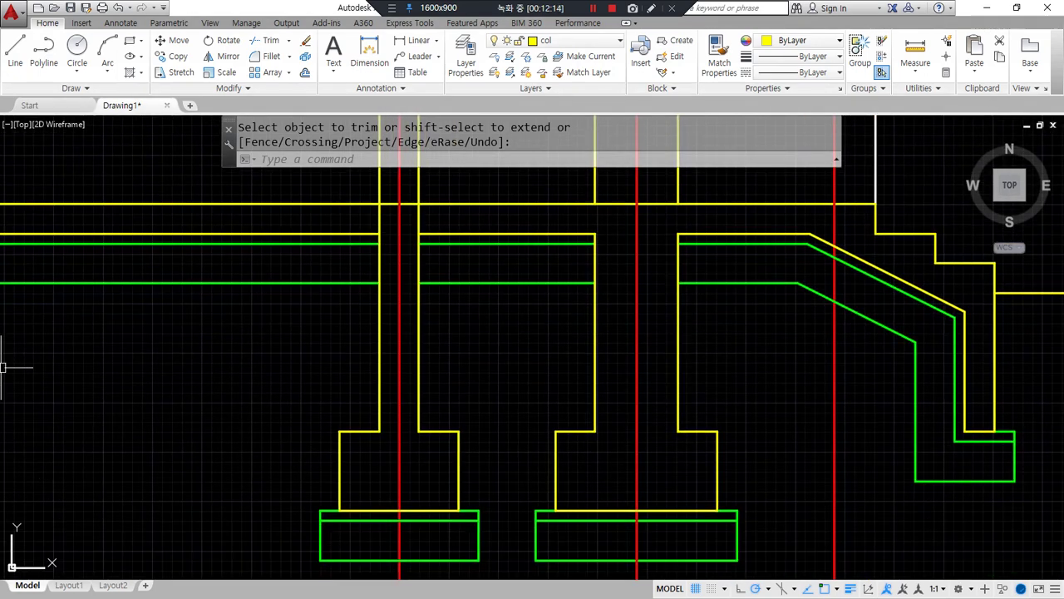
key("Escape")
middle_click_drag(323, 340, 369, 450)
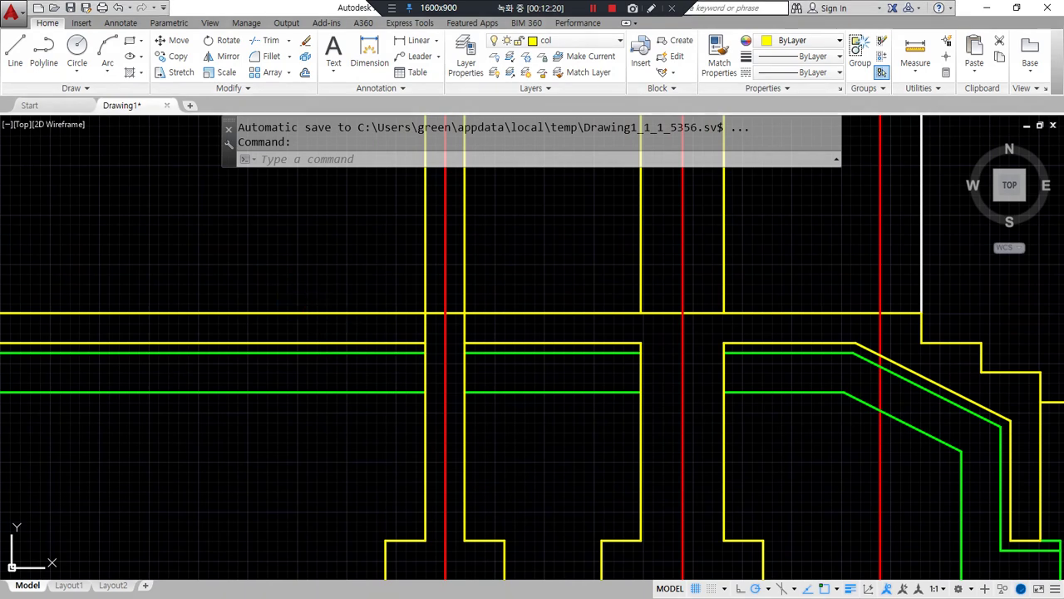
- Switch to the floor plan in the browser and examine the boundary between the entrance and the living room
key("alt+Tab")
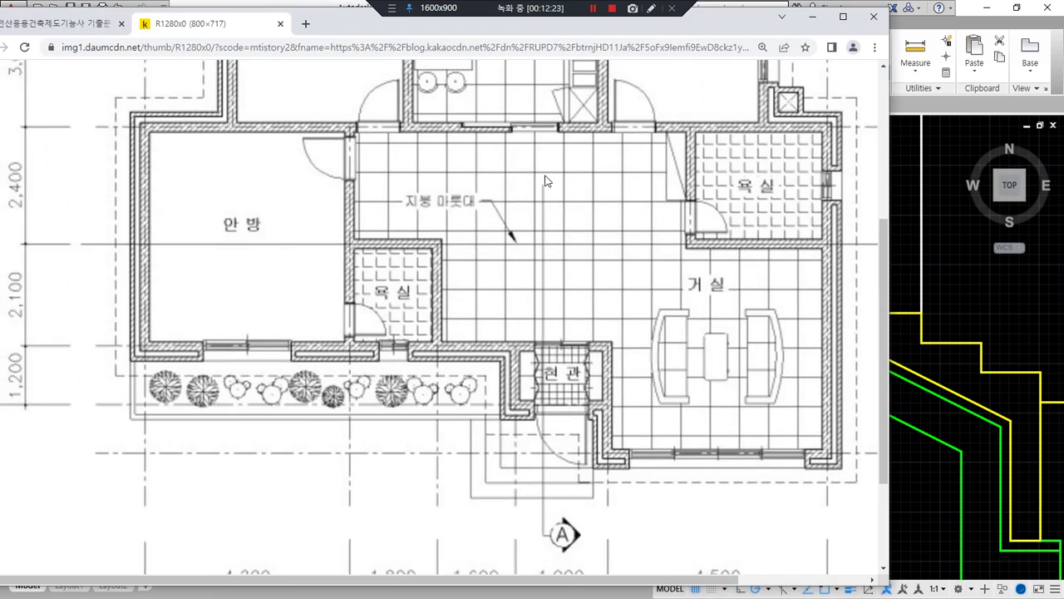
mouse_move(533, 340)
left_mouse_down()
mouse_move(579, 339)
mouse_move(560, 258)
mouse_move(530, 288)
mouse_move(553, 341)
left_mouse_up()
left_click_drag(606, 317, 595, 339)
key("Escape")
- Return to AutoCAD and offset the slab's top line 150 upward
left_click_drag(710, 20, 0, 101)
left_click_drag(339, 313, 322, 268)
key("Escape")
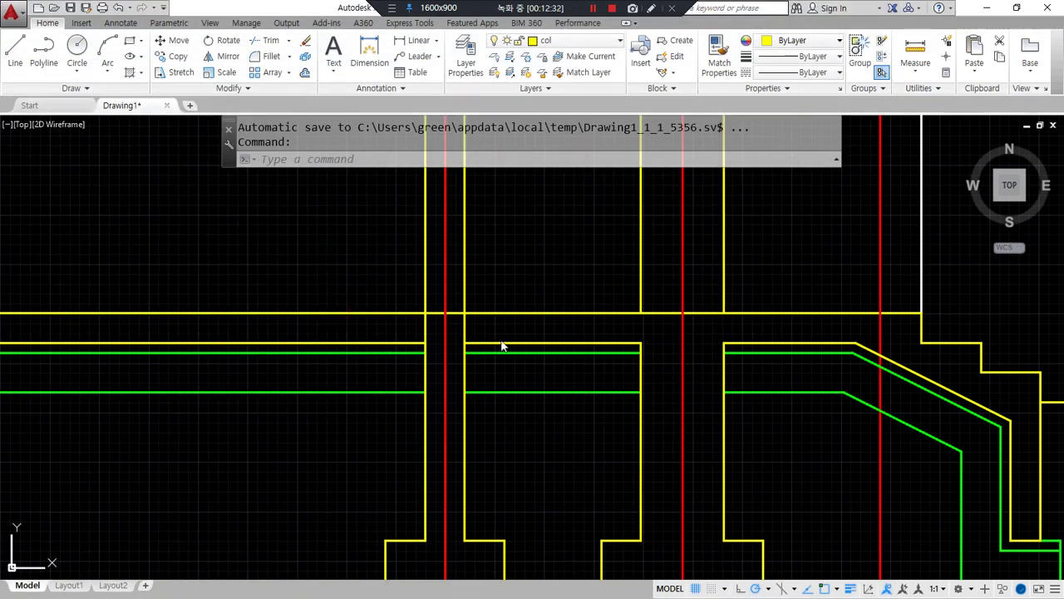
type("o")
key("Return")
type("1")
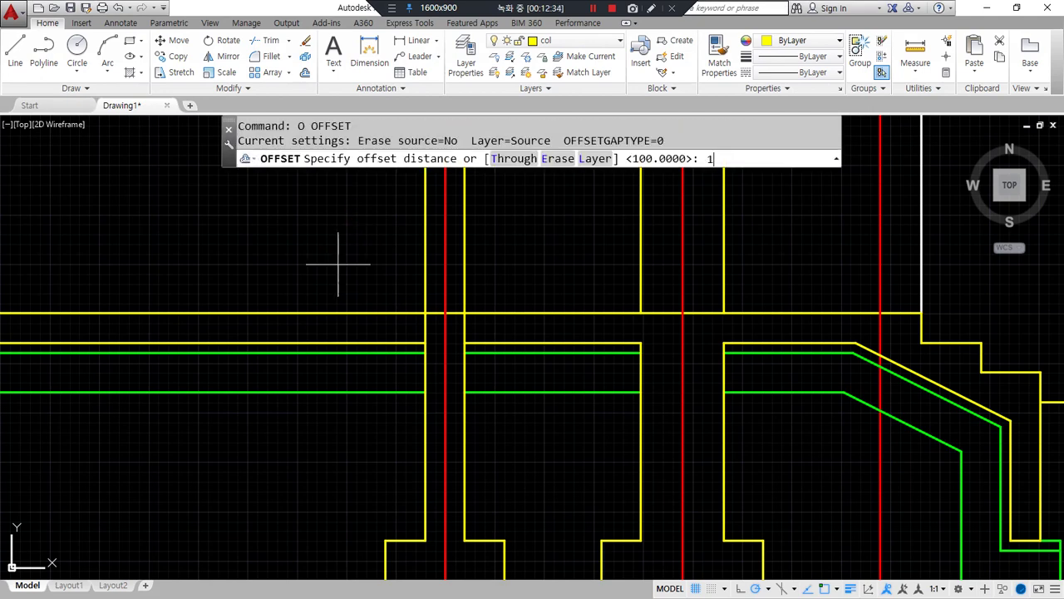
type("50")
key("Return")
left_click(321, 313)
left_click(321, 274)
key("Return")
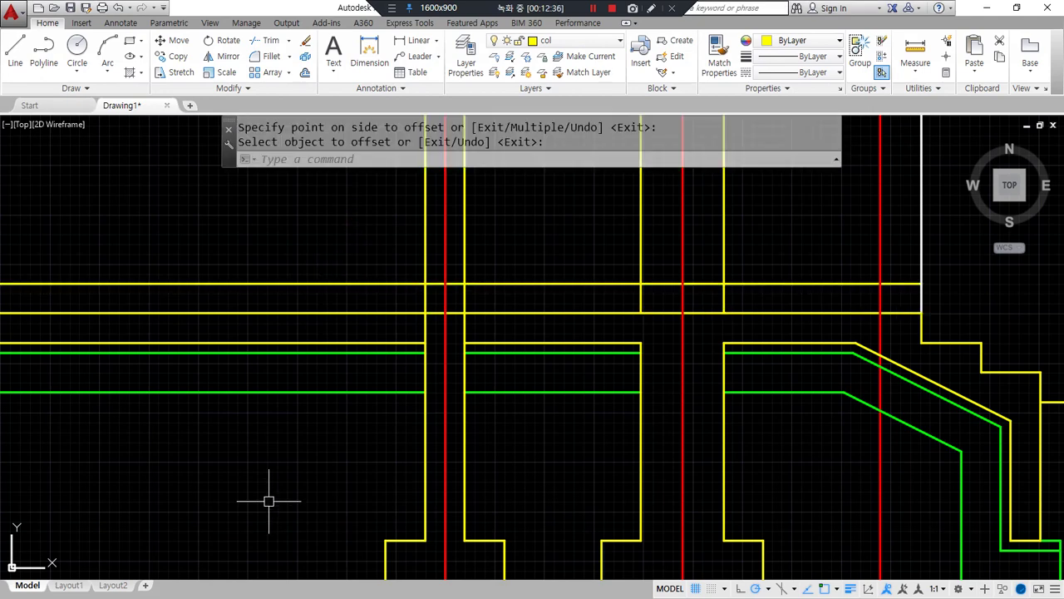
- Trim the raised floor line beyond the inner wall's outer face, using that face as the cutting edge
key("ctrl+alt+d")
mouse_move(465, 316)
left_mouse_down()
mouse_move(438, 309)
mouse_move(451, 294)
mouse_move(440, 296)
left_mouse_up()
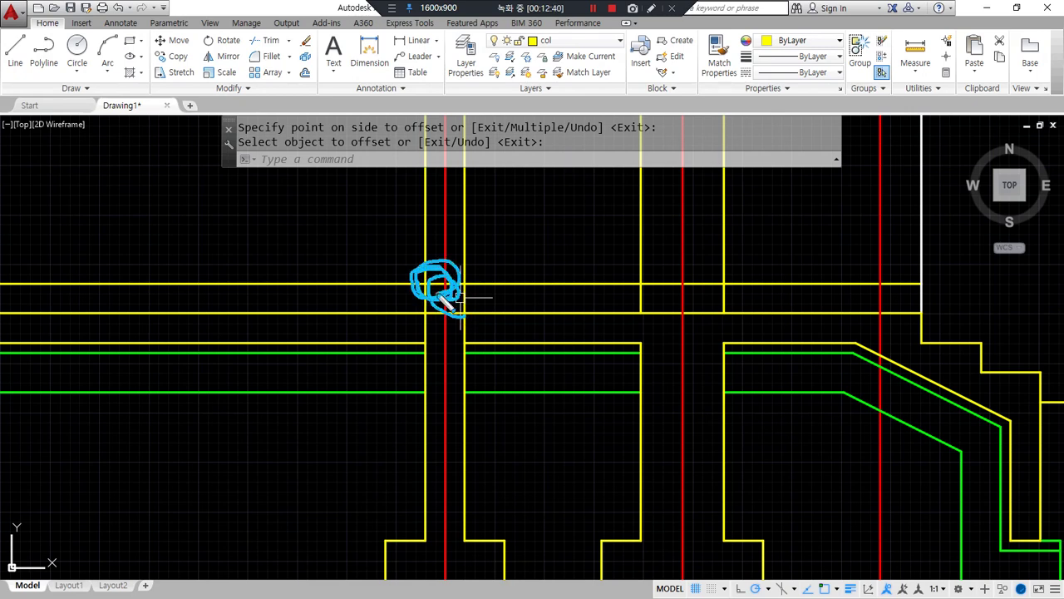
scroll(441, 291, "up", 3)
type("tr")
key("Return")
left_click(475, 297)
key("Return")
left_click(506, 286)
left_click(460, 324)
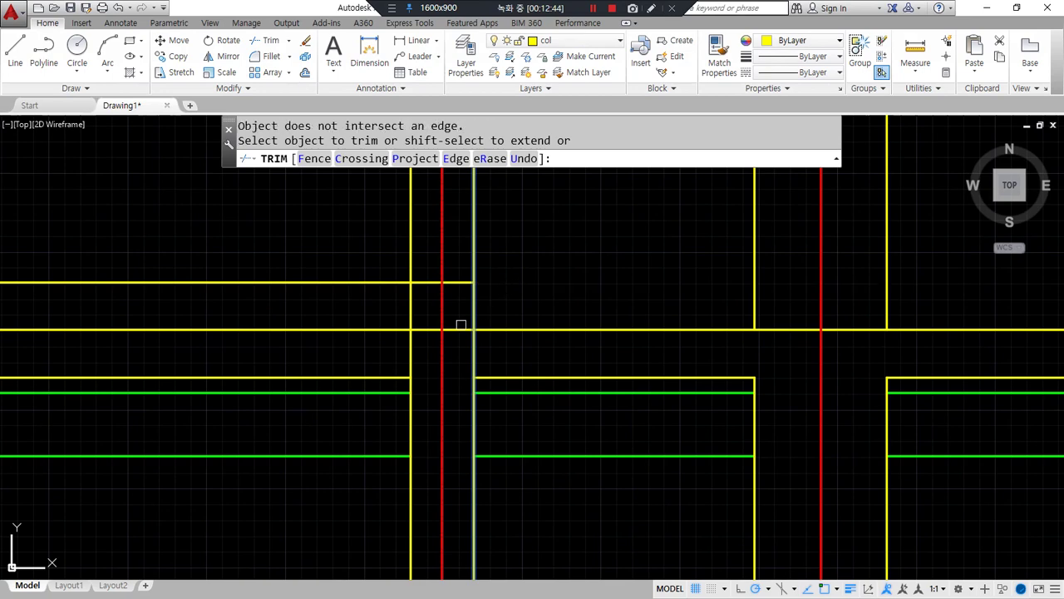
- Trim the slab's top line between the inner wall's faces and the wall face lines within the slab thickness
key("Return")
key("Return")
key("Return")
key("Return")
left_click(439, 331)
left_click(430, 326)
left_click(405, 349)
left_click(415, 344)
left_click(491, 399)
left_click(465, 347)
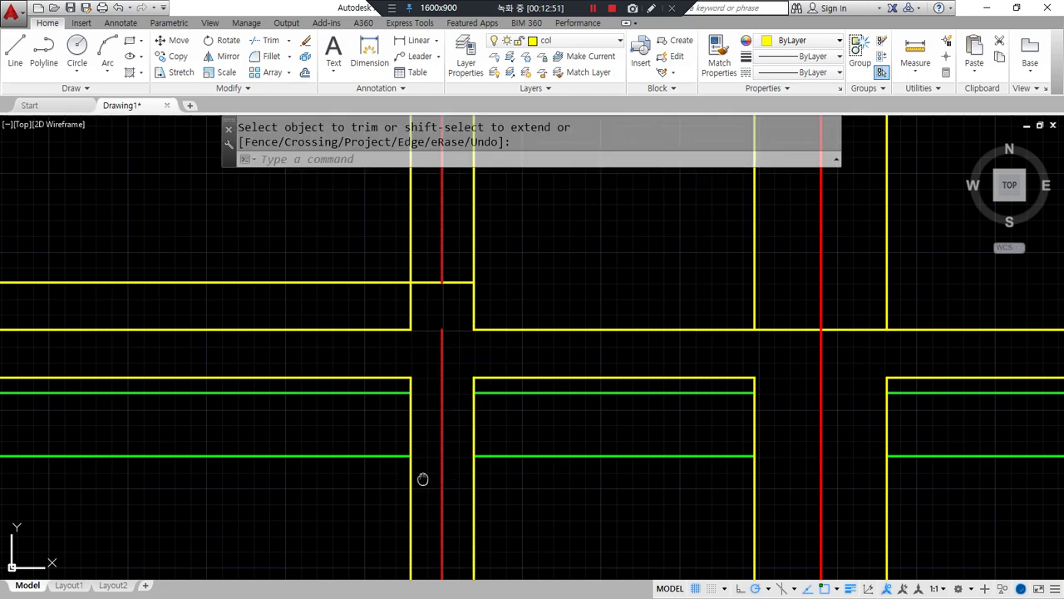
middle_click_drag(422, 479, 489, 466)
mouse_move(853, 333)
left_mouse_down()
mouse_move(499, 351)
mouse_move(405, 339)
left_mouse_up()
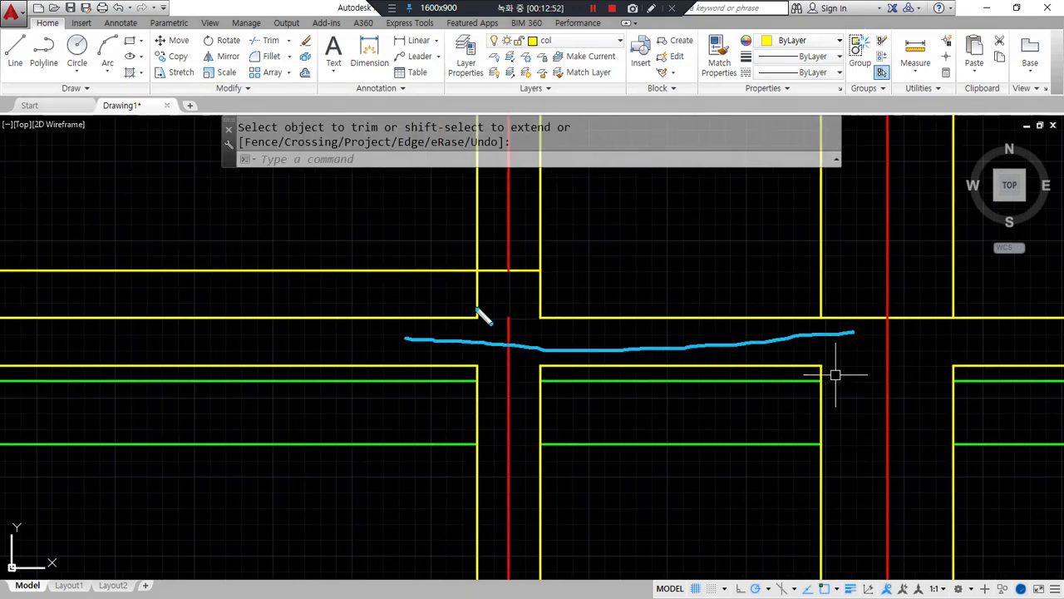
left_click_drag(494, 293, 491, 399)
left_click_drag(524, 281, 531, 406)
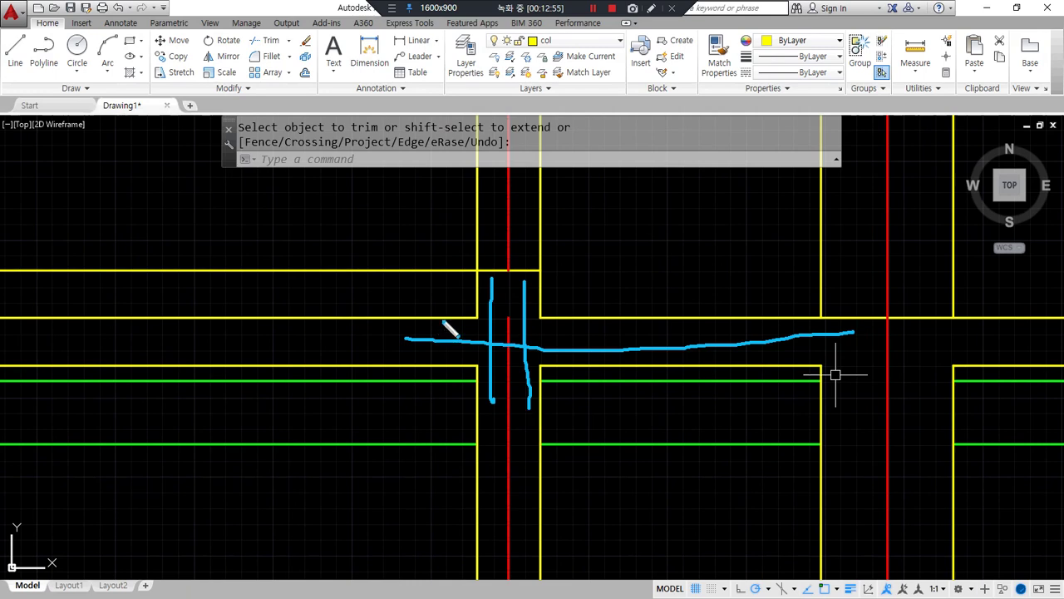
mouse_move(411, 299)
left_mouse_down()
mouse_move(320, 295)
mouse_move(287, 314)
mouse_move(234, 295)
mouse_move(139, 292)
left_mouse_up()
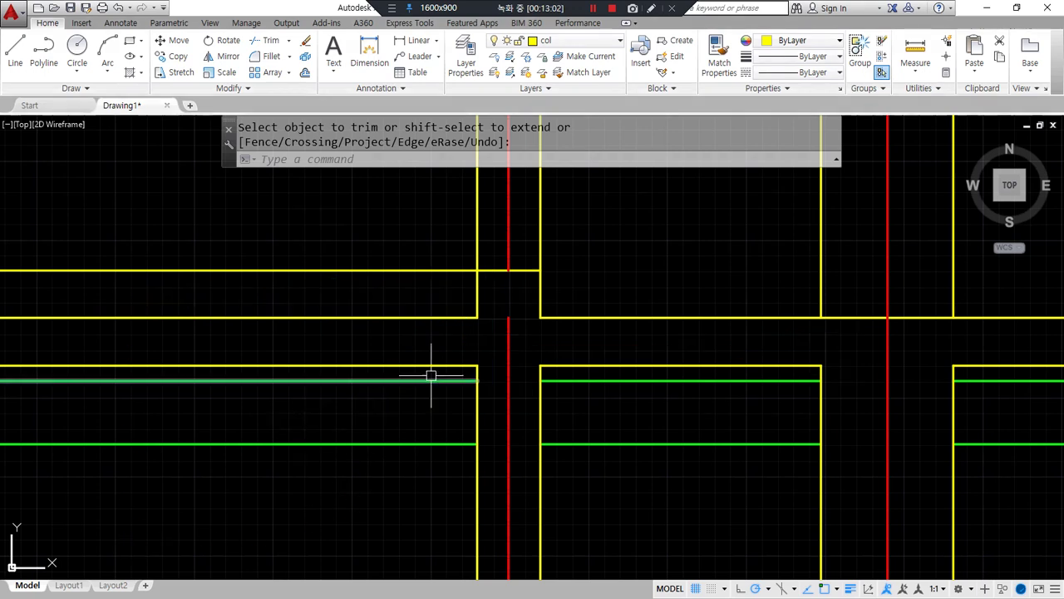
mouse_move(569, 424)
left_mouse_down()
mouse_move(533, 234)
mouse_move(556, 424)
left_mouse_up()
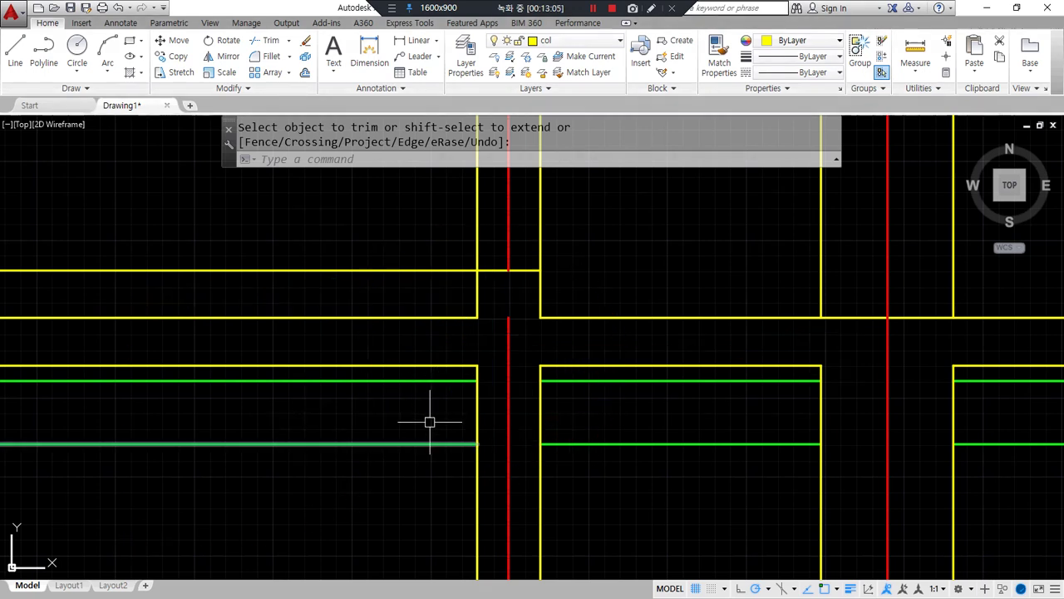
scroll(444, 444, "down", 2)
scroll(341, 333, "up", 2)
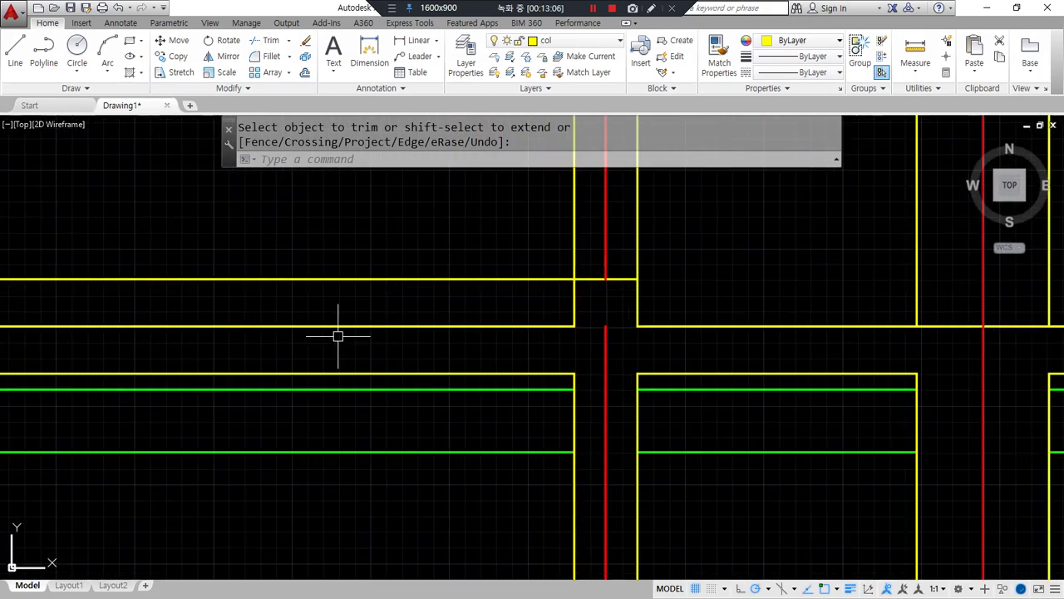
middle_click_drag(386, 230, 392, 380)
mouse_move(369, 416)
left_mouse_down()
mouse_move(353, 269)
mouse_move(377, 264)
left_mouse_up()
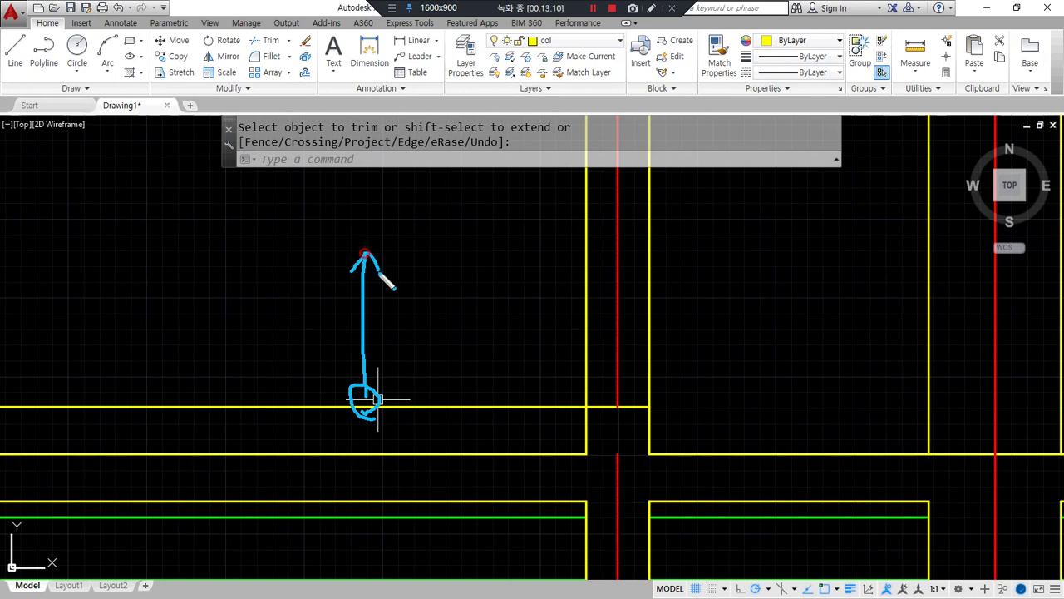
mouse_move(316, 214)
left_mouse_down()
mouse_move(357, 190)
mouse_move(494, 198)
left_mouse_up()
- Offset the raised floor line 2400 upward
type("o")
key("Return")
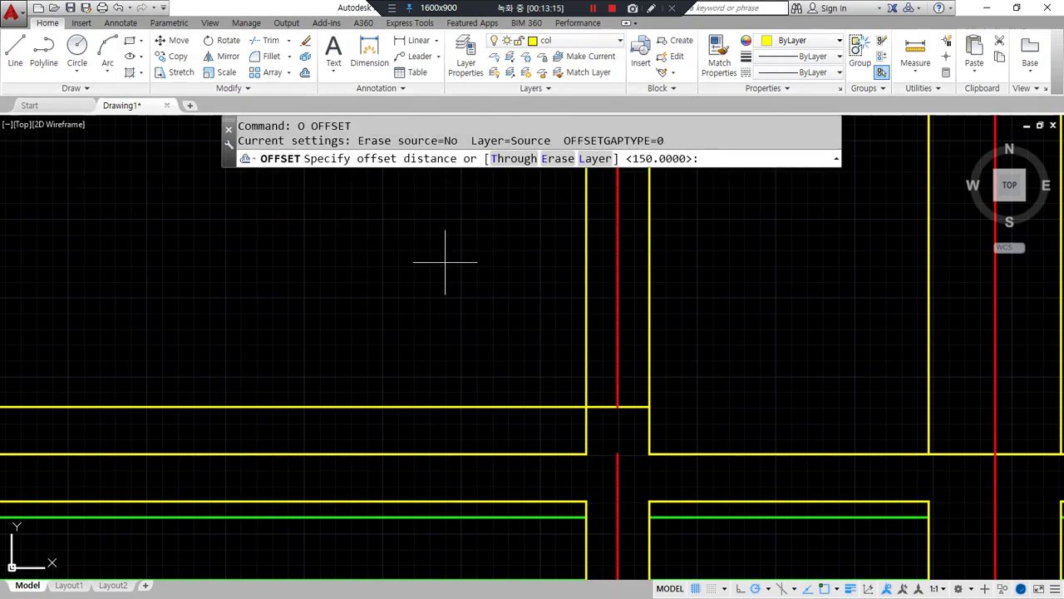
type("2400")
key("Return")
left_click(395, 406)
left_click(382, 283)
key("Return")
scroll(382, 283, "down", 3)
scroll(382, 283, "down", 3)
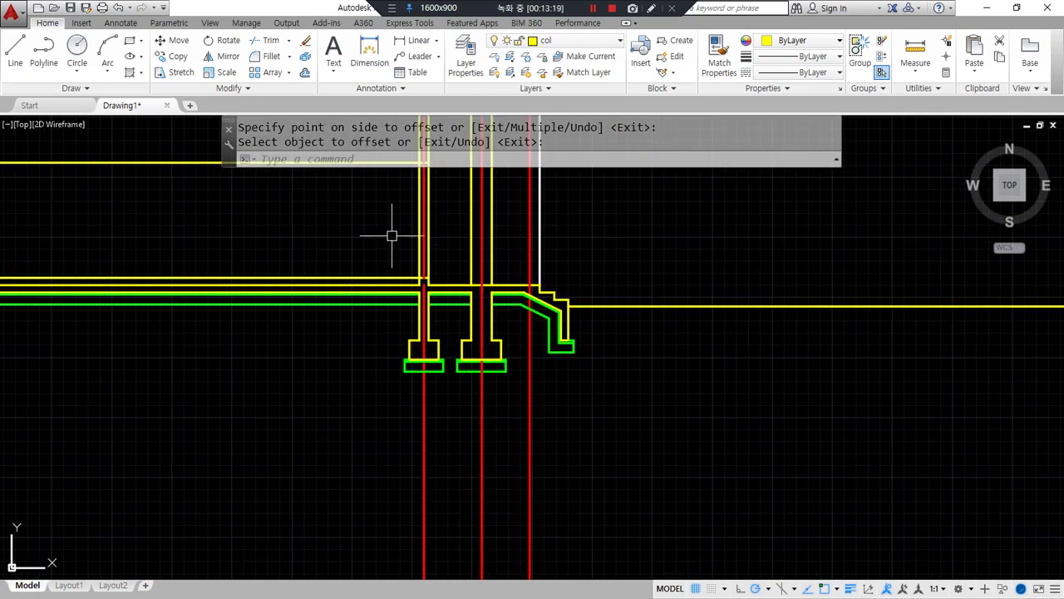
key("Escape")
- Stretch the entrance-side end of the upper horizontal line horizontally beyond the outermost wall line
left_click(341, 316)
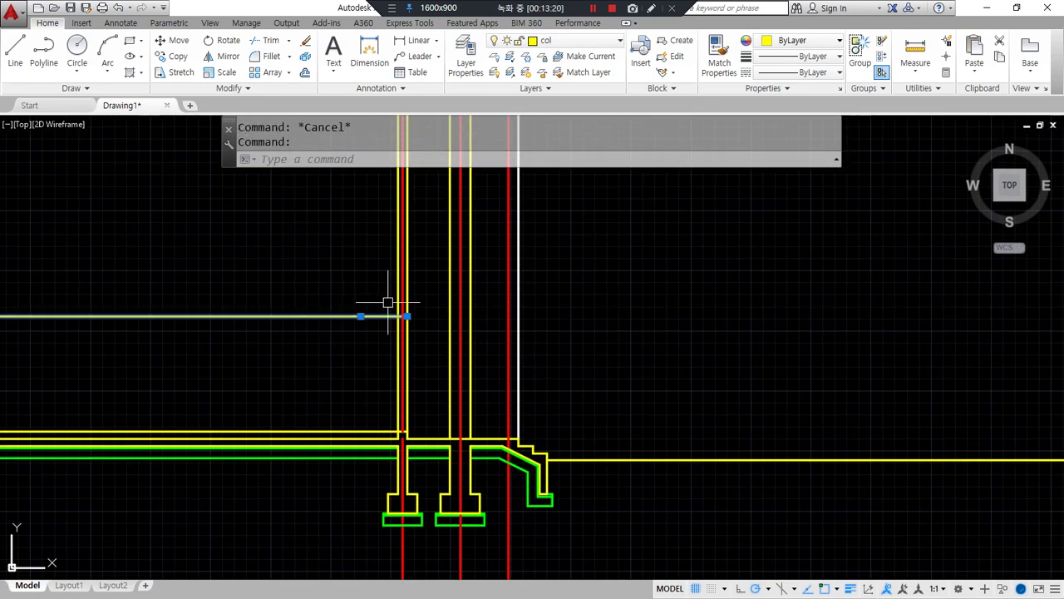
scroll(389, 304, "up", 2)
left_click(416, 324)
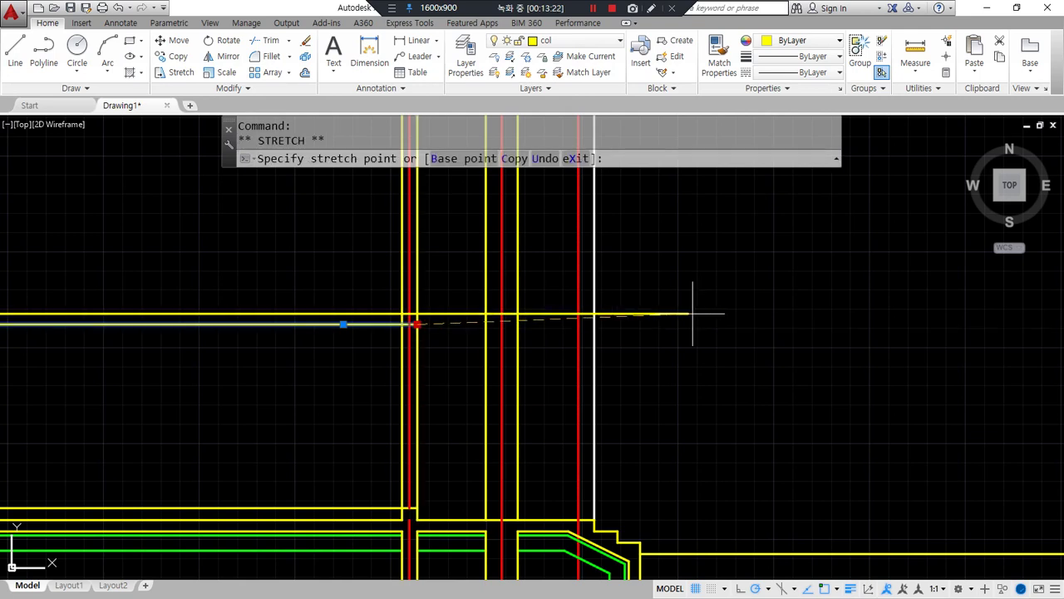
left_click(803, 323)
key("Escape")
left_click_drag(297, 331, 302, 466)
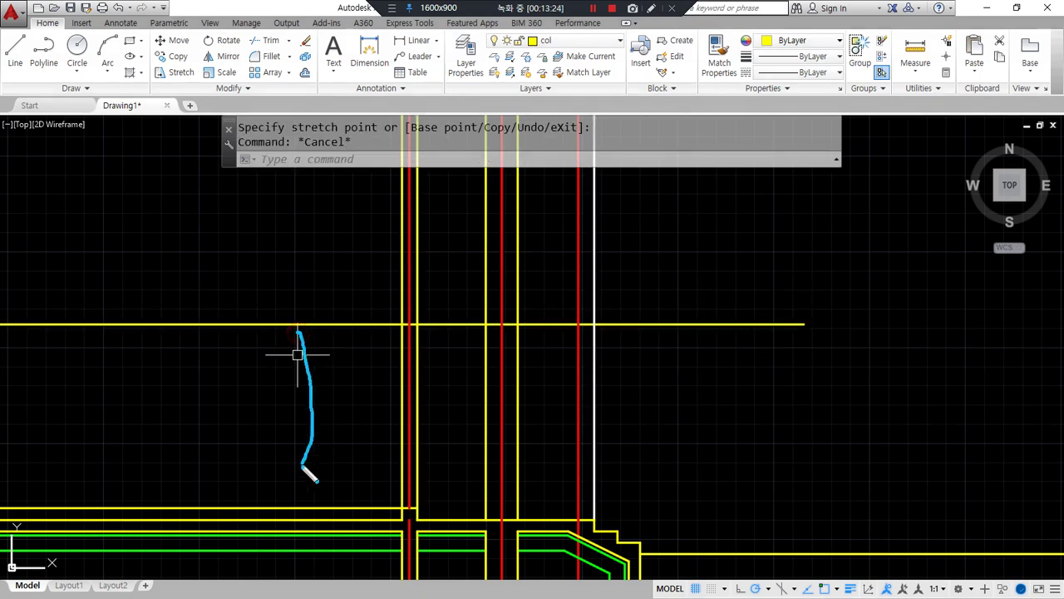
left_click_drag(353, 307, 346, 225)
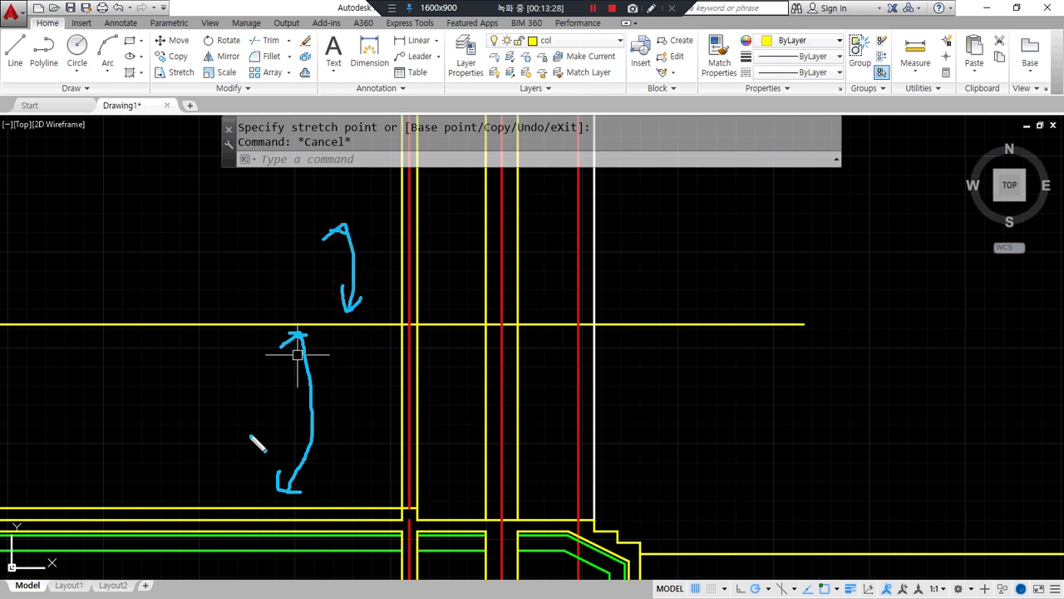
key("Escape")
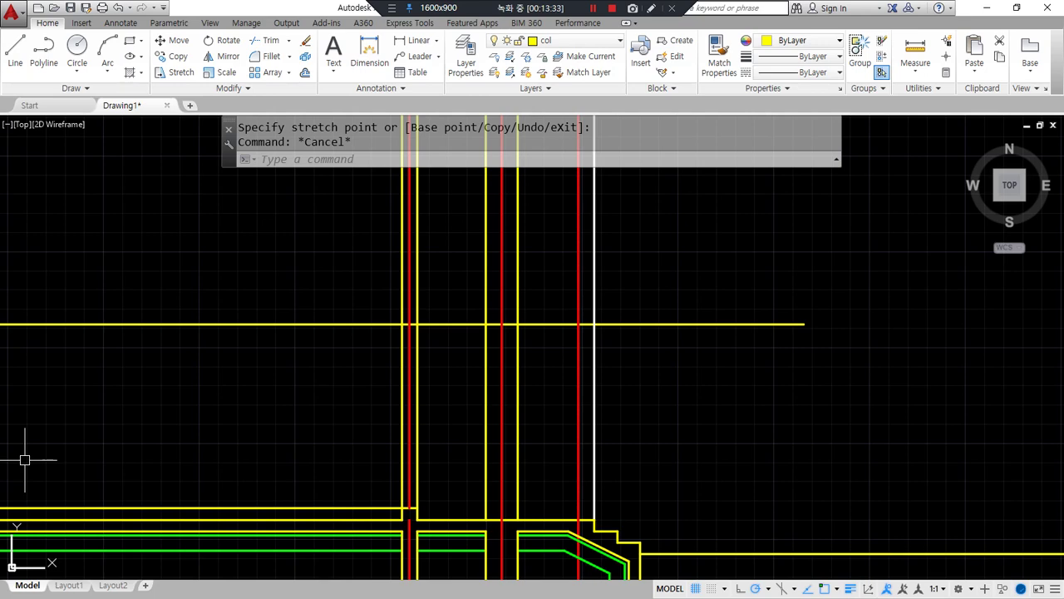
- Switch to the floor plan in the browser and examine the dimension from the entrance's inner wall to the roof ridge line
key("alt+Tab")
scroll(458, 339, "up", 2)
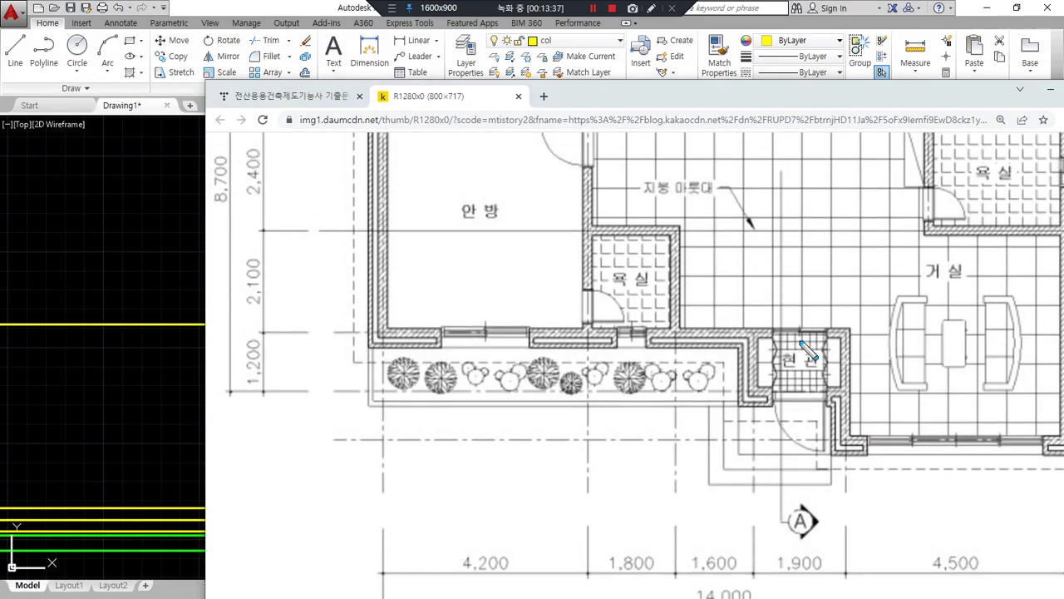
left_click_drag(840, 330, 259, 329)
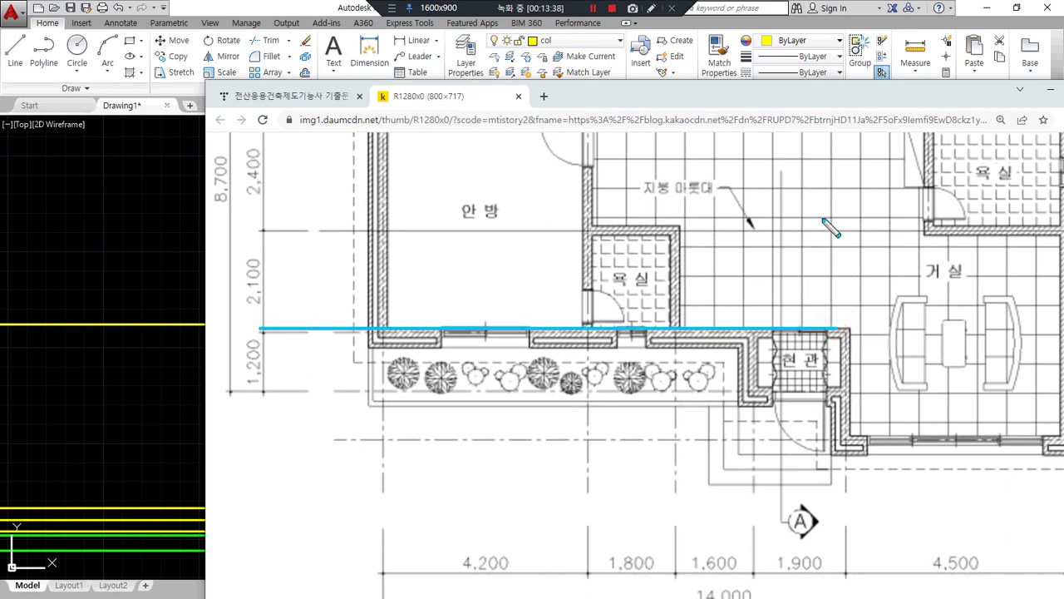
left_click_drag(778, 223, 265, 223)
mouse_move(277, 331)
left_mouse_down()
mouse_move(274, 266)
mouse_move(258, 327)
left_mouse_up()
key("Escape")
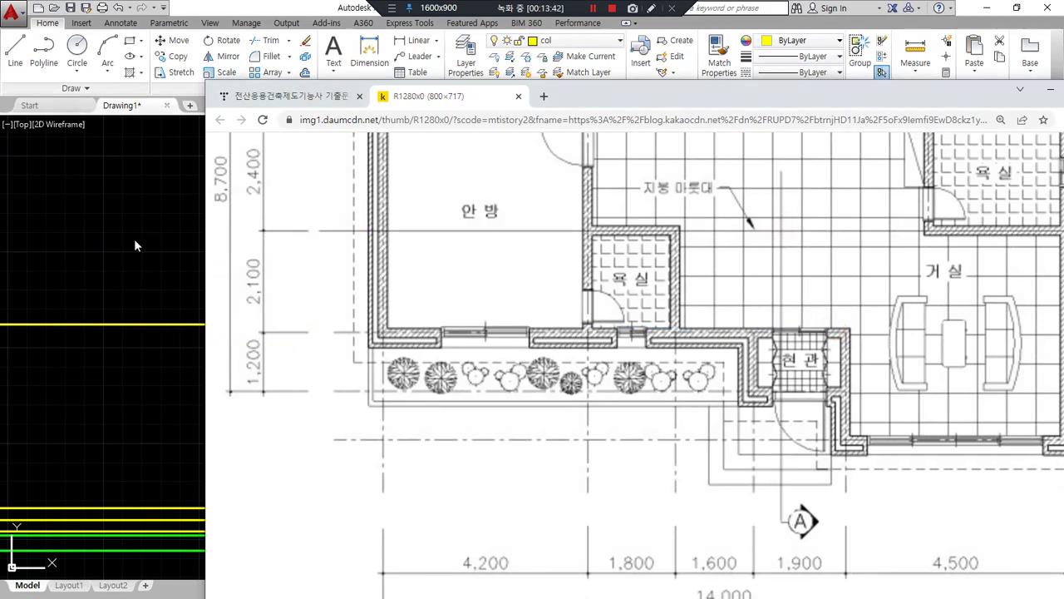
- Return to AutoCAD and offset the inner wall's centre line 2100 toward the house interior for the roof ridge
left_click(136, 242)
type("o")
key("Return")
type("2100")
key("Return")
left_click(409, 316)
left_click(292, 240)
middle_click_drag(292, 241, 325, 287)
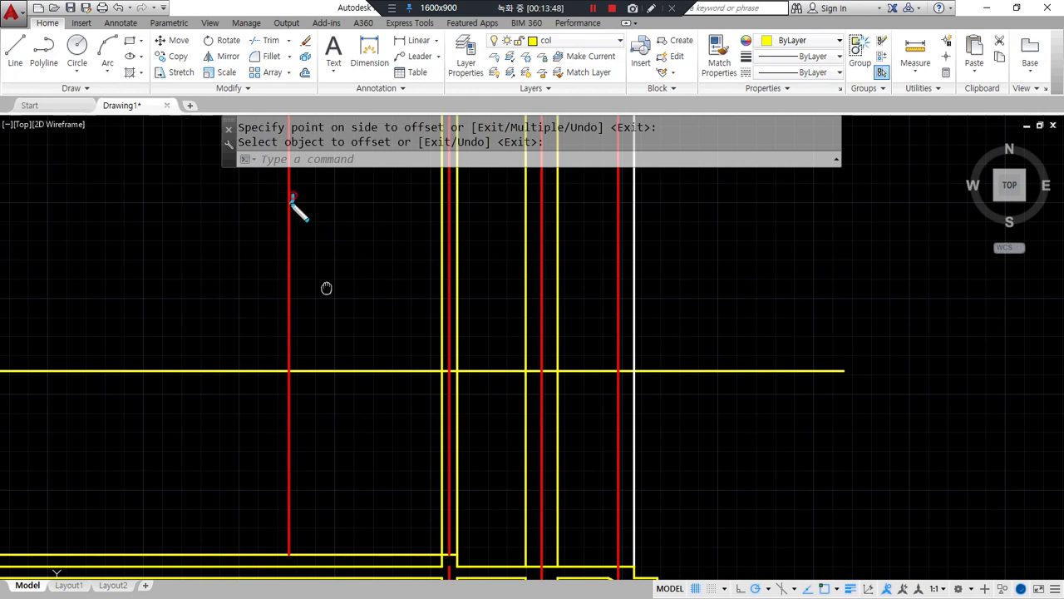
left_click_drag(278, 190, 676, 332)
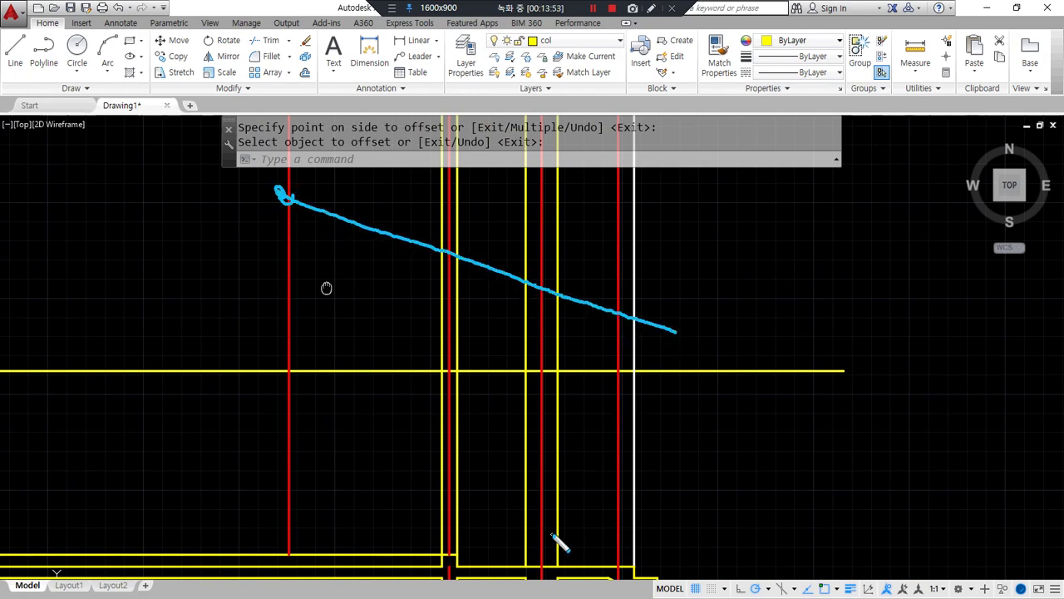
left_click_drag(614, 371, 694, 371)
left_click_drag(612, 294, 689, 294)
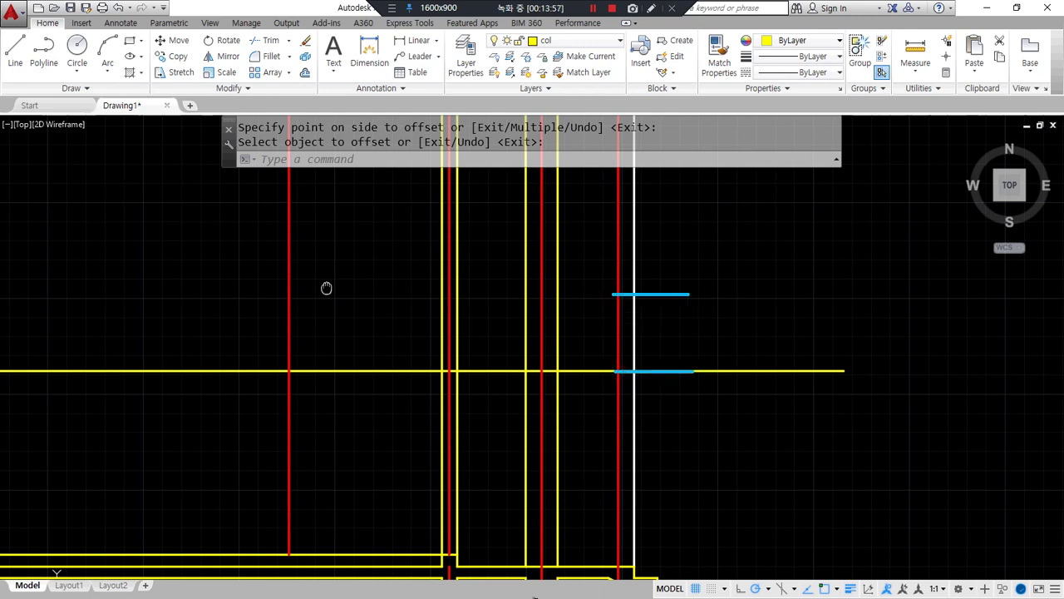
left_click_drag(538, 369, 562, 368)
left_click_drag(532, 309, 554, 309)
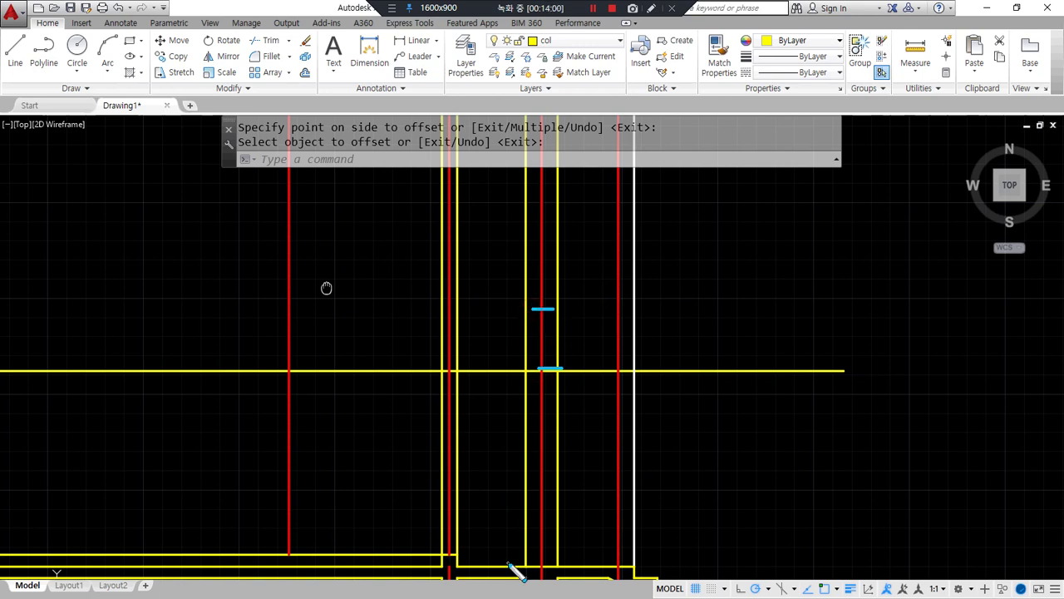
mouse_move(514, 297)
left_mouse_down()
mouse_move(705, 370)
mouse_move(706, 391)
mouse_move(676, 395)
mouse_move(670, 362)
left_mouse_up()
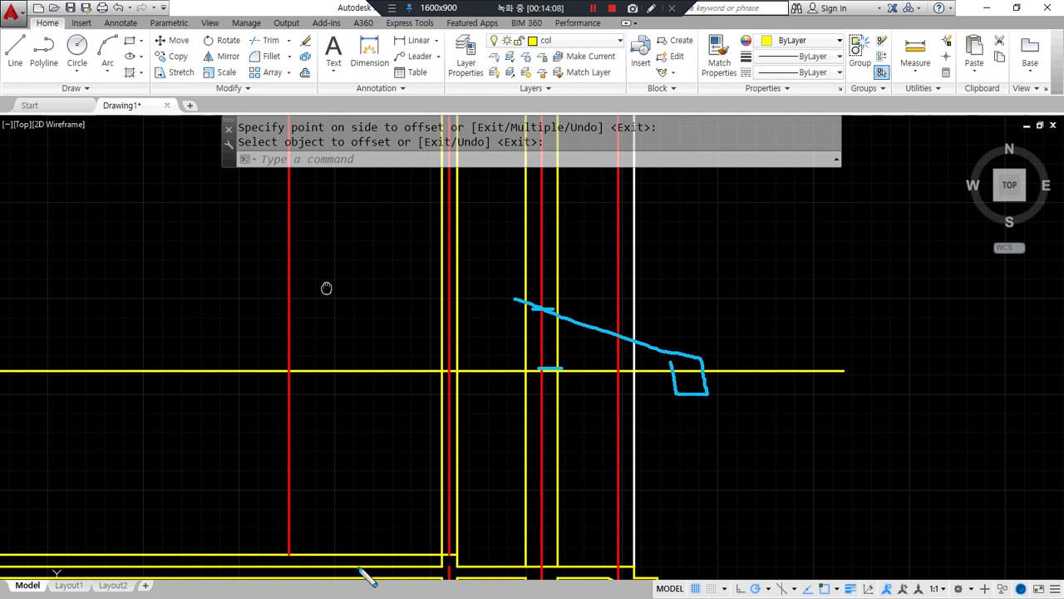
mouse_move(644, 384)
left_mouse_down()
mouse_move(669, 334)
mouse_move(638, 382)
left_mouse_up()
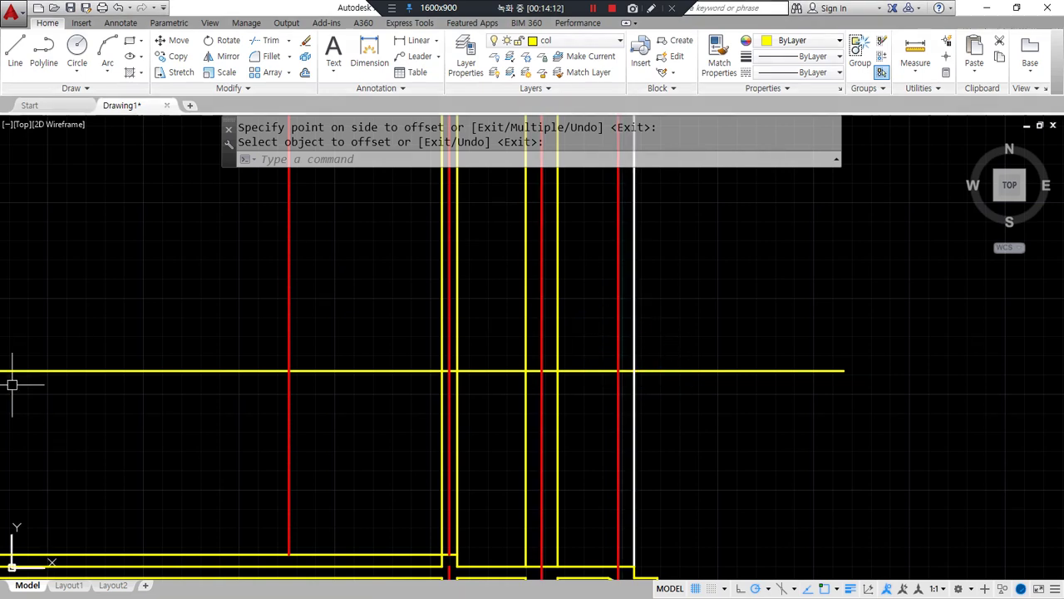
- Switch to the floor plan in the browser and examine the dimensions from the roof ridge line to the rear outer wall
key("alt+Tab")
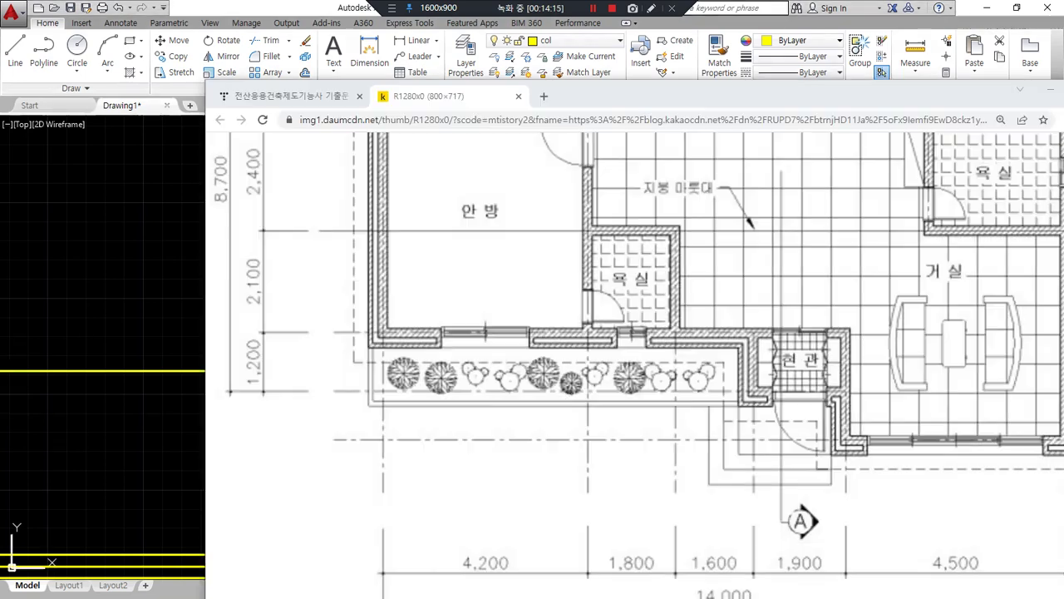
scroll(503, 321, "up", 2)
scroll(501, 321, "up", 1)
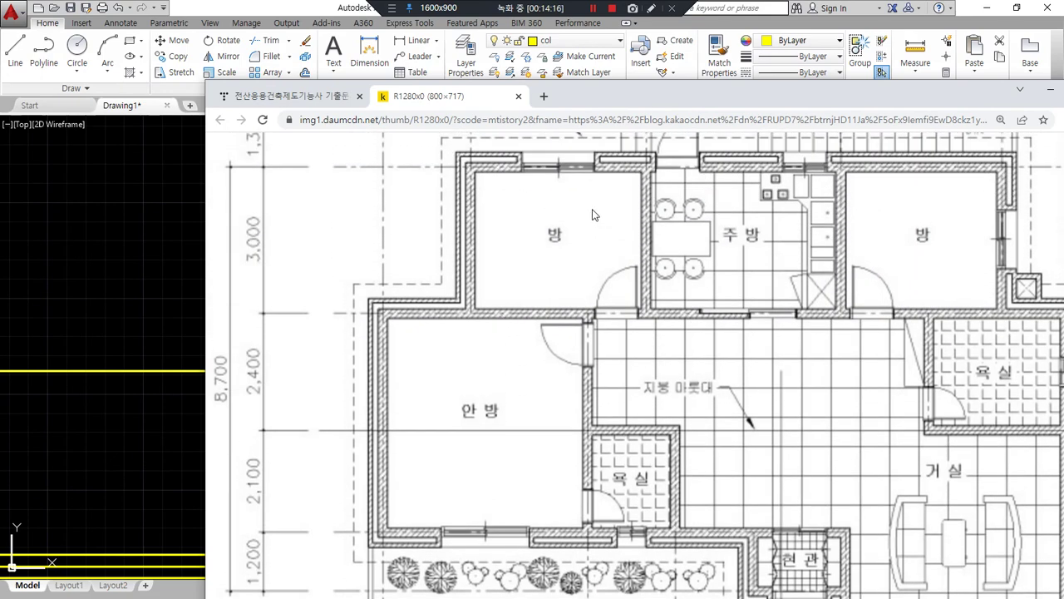
mouse_move(600, 157)
left_mouse_down()
mouse_move(657, 158)
mouse_move(648, 412)
mouse_move(627, 430)
mouse_move(664, 431)
left_mouse_up()
mouse_move(260, 409)
left_mouse_down()
mouse_move(218, 287)
mouse_move(309, 238)
mouse_move(252, 414)
left_mouse_up()
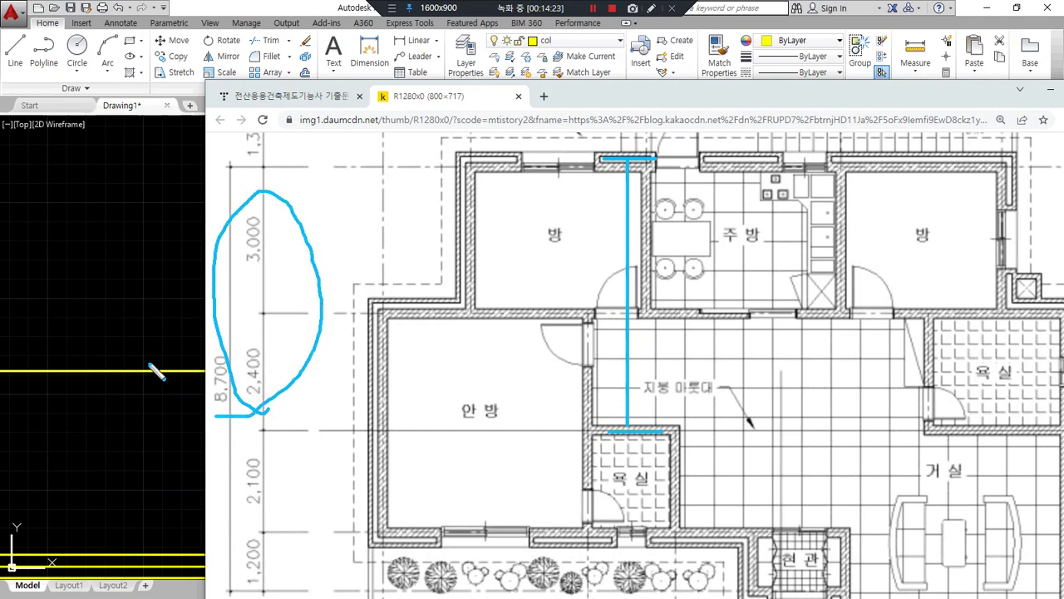
- Return to AutoCAD and offset the roof ridge centre line 5400 toward the entrance side
left_click(166, 290)
type("o")
key("Return")
type("5400")
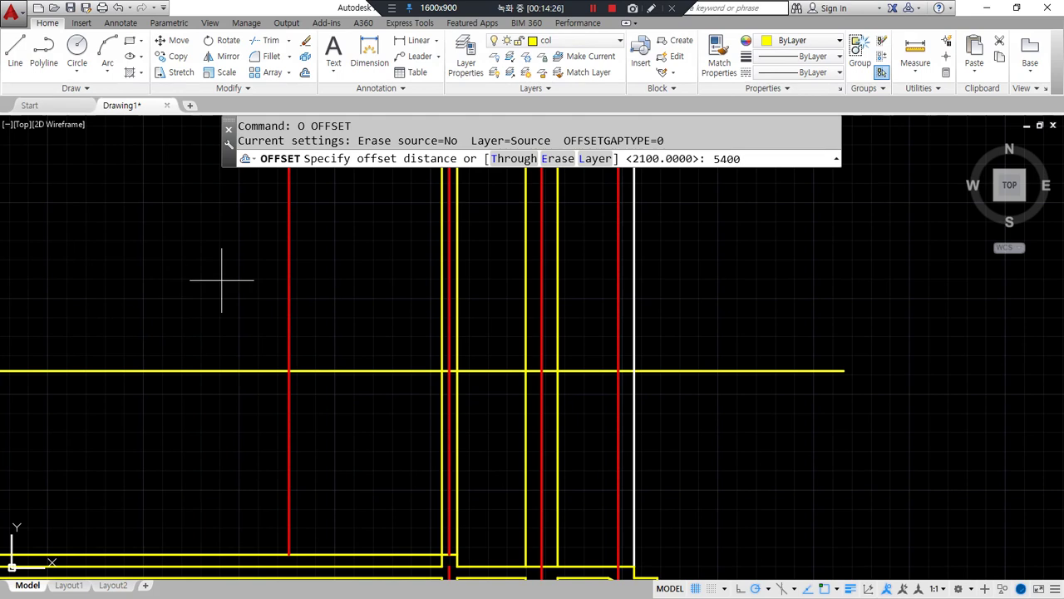
key("Return")
left_click(289, 291)
left_click(744, 360)
key("Return")
mouse_move(706, 371)
left_mouse_down()
mouse_move(746, 318)
mouse_move(720, 264)
mouse_move(739, 244)
mouse_move(716, 259)
left_mouse_up()
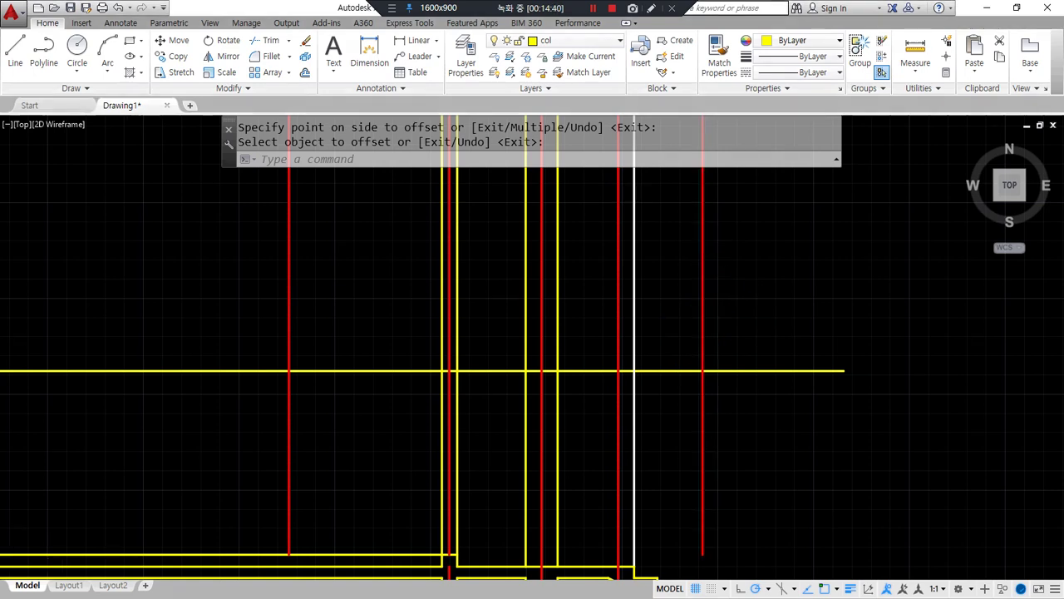
- Erase the red centre line misplaced outside the entrance wall
key("Return")
scroll(702, 248, "down", 2)
left_click(702, 246)
type("e")
key("Return")
- Offset the roof ridge centre line 5400 away from the entrance for the rear outer wall's centre line
type("o")
key("Return")
type("5400")
key("Return")
left_click(445, 266)
left_click(273, 283)
key("Return")
middle_click_drag(225, 325, 219, 420)
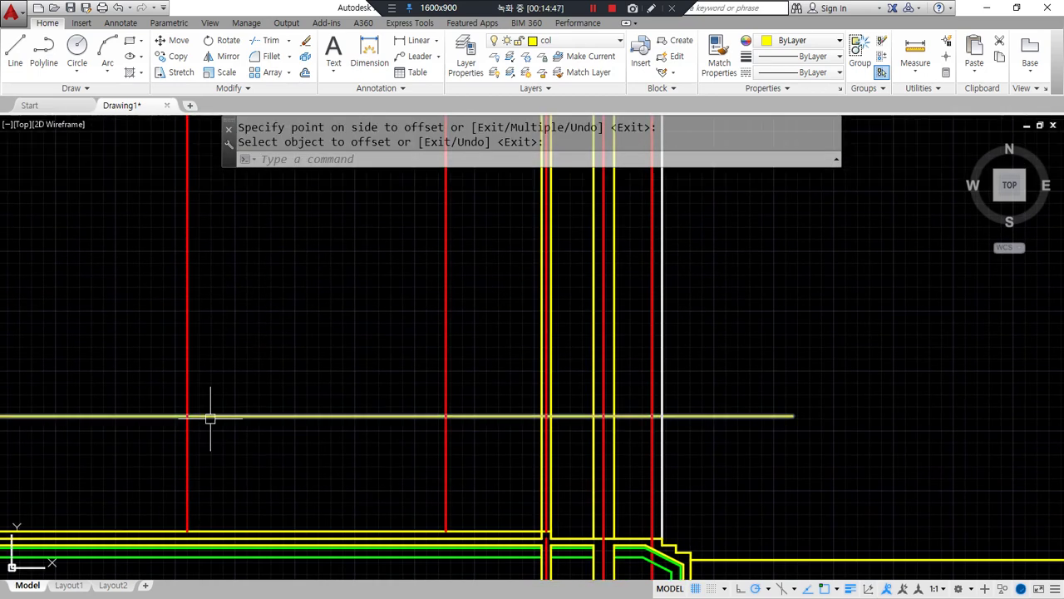
mouse_move(185, 418)
left_mouse_down()
mouse_move(209, 397)
mouse_move(194, 388)
mouse_move(216, 363)
mouse_move(215, 339)
mouse_move(448, 240)
mouse_move(678, 327)
left_mouse_up()
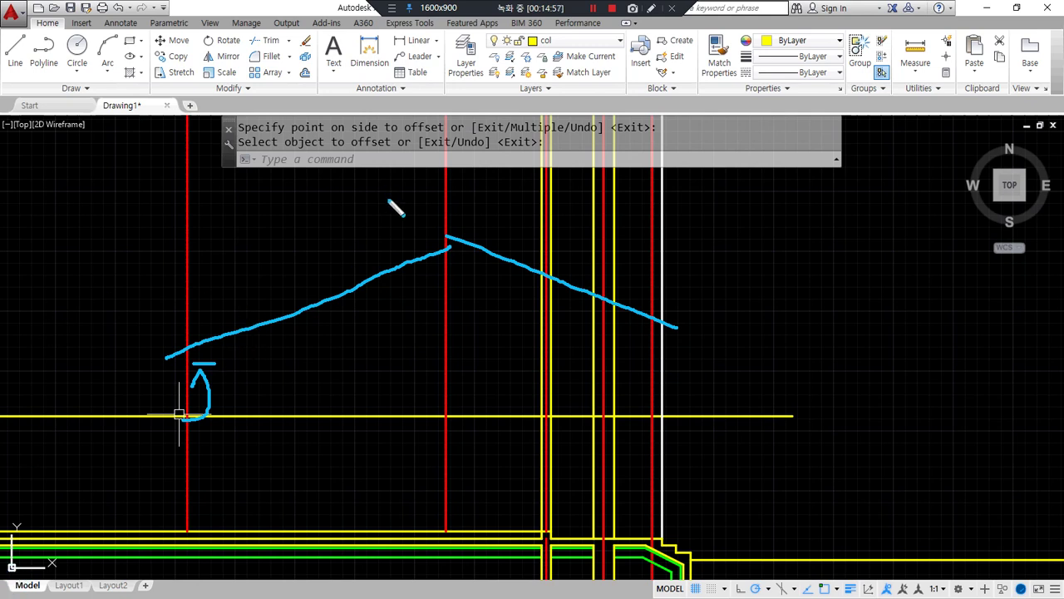
left_click_drag(448, 172, 448, 530)
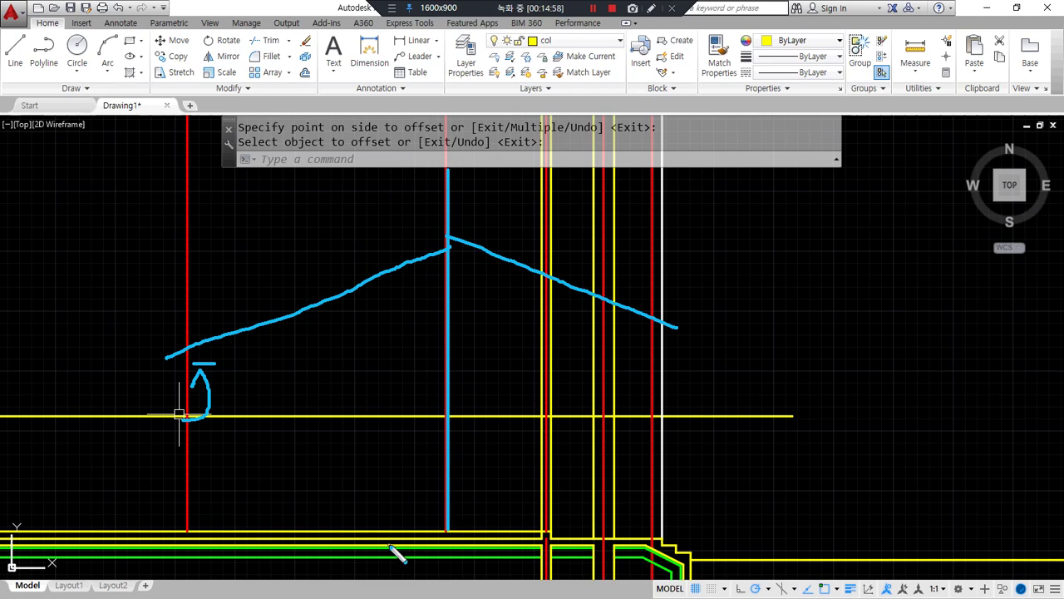
key("Escape")
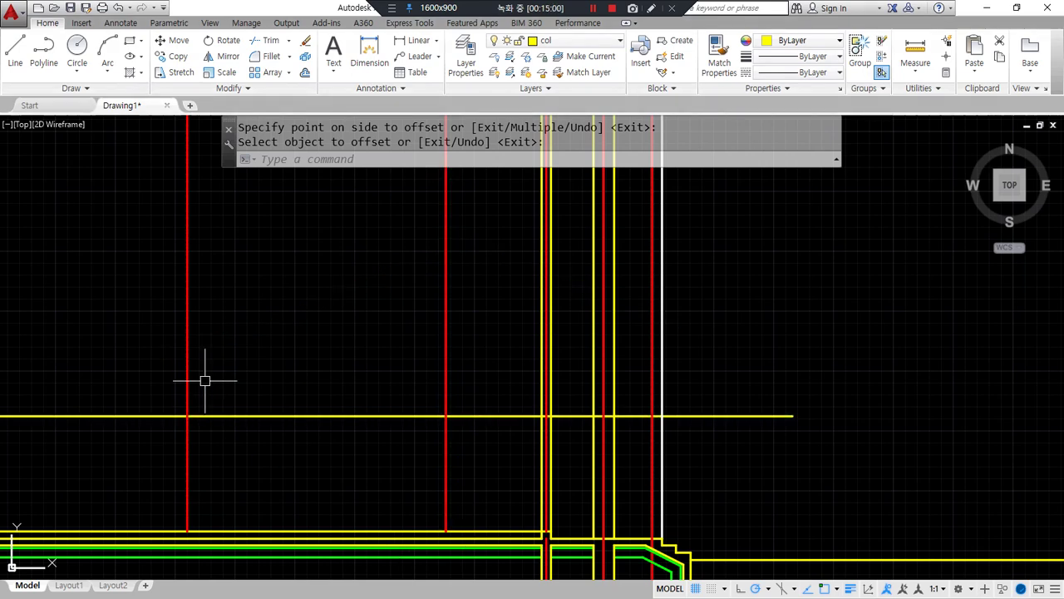
left_click_drag(183, 337, 336, 337)
key("Escape")
key("Escape")
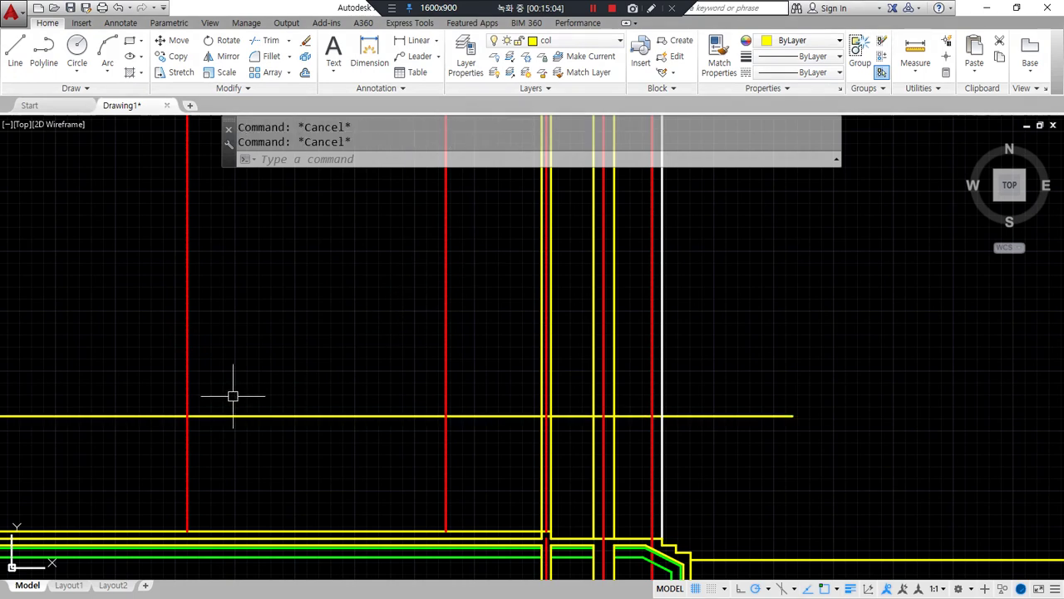
- Offset the 2400 height line 800 upward
type("o")
key("Return")
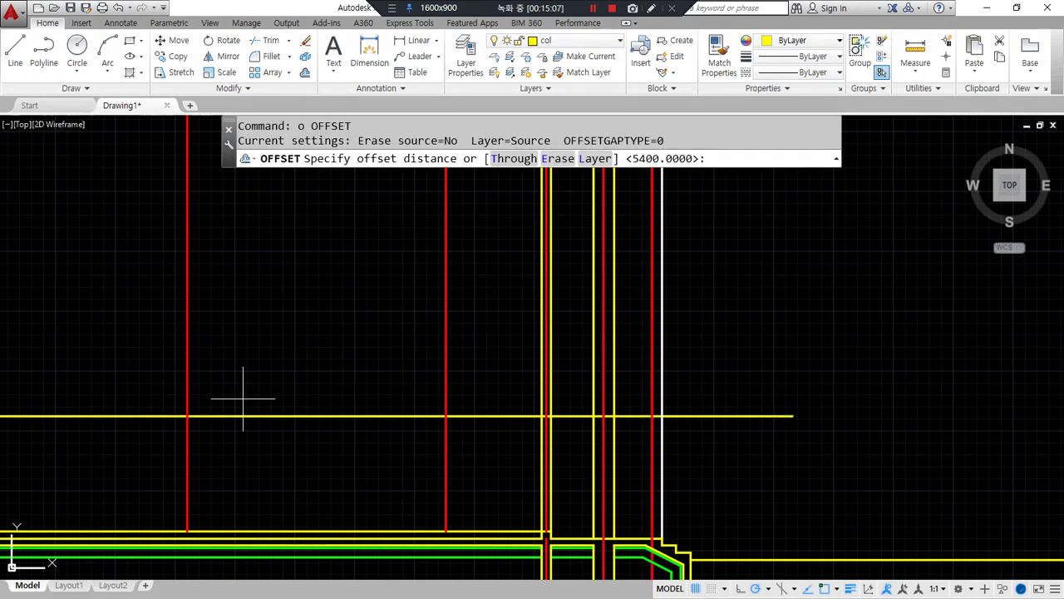
type("800")
key("Return")
left_click(250, 415)
left_click(251, 366)
key("Return")
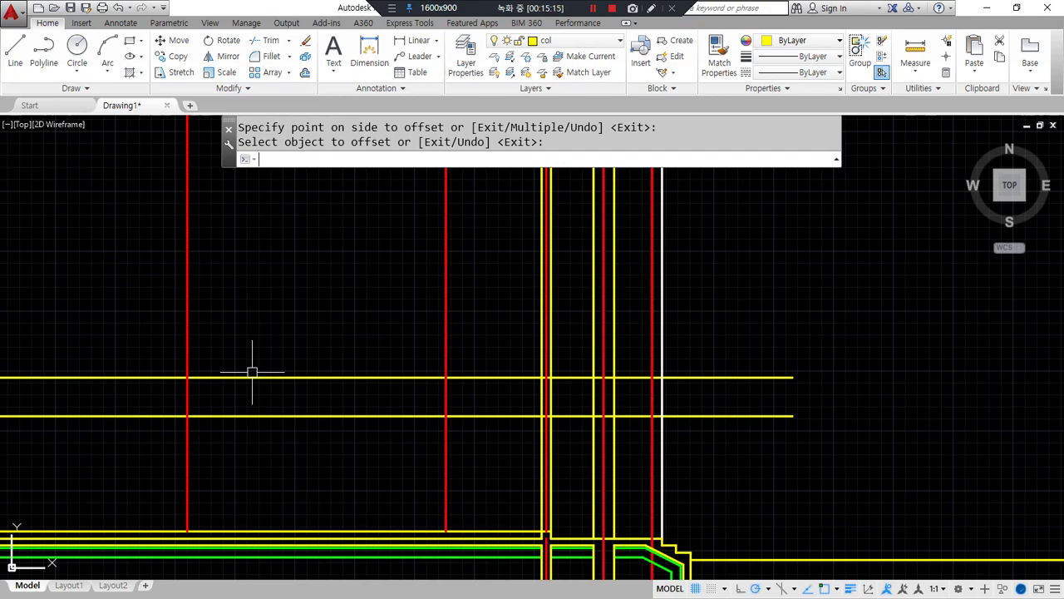
scroll(654, 397, "up", 6)
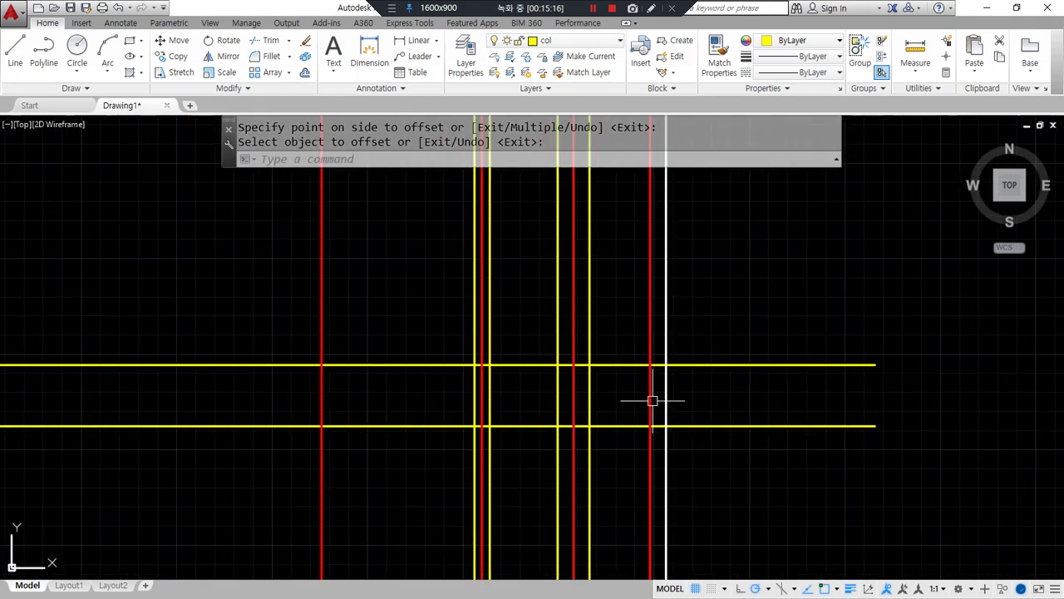
scroll(615, 379, "down", 4)
mouse_move(672, 363)
left_mouse_down()
mouse_move(580, 311)
mouse_move(684, 387)
mouse_move(644, 404)
left_mouse_up()
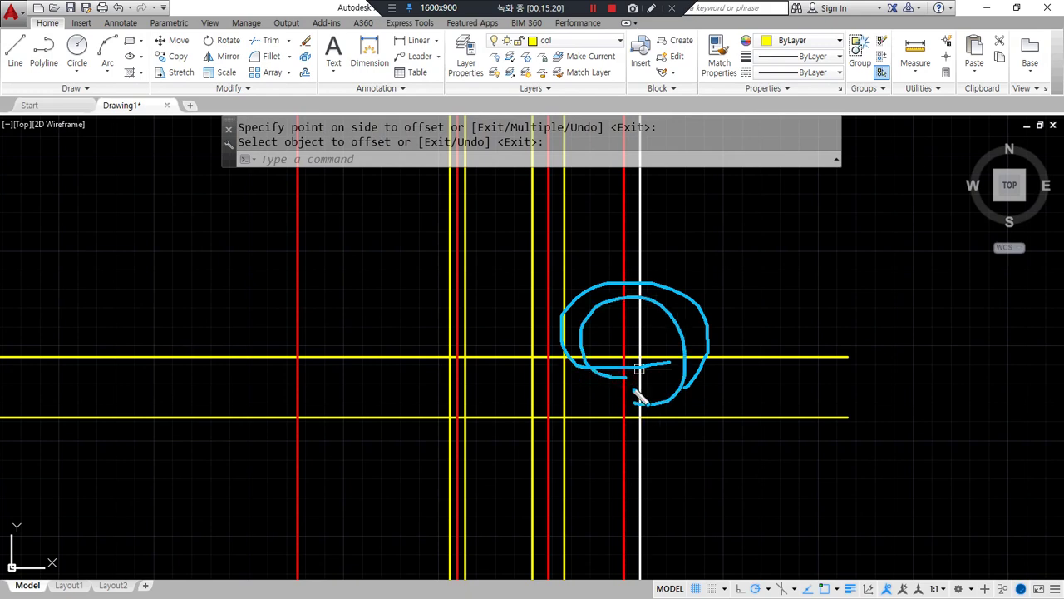
right_click(737, 308)
left_click(765, 295)
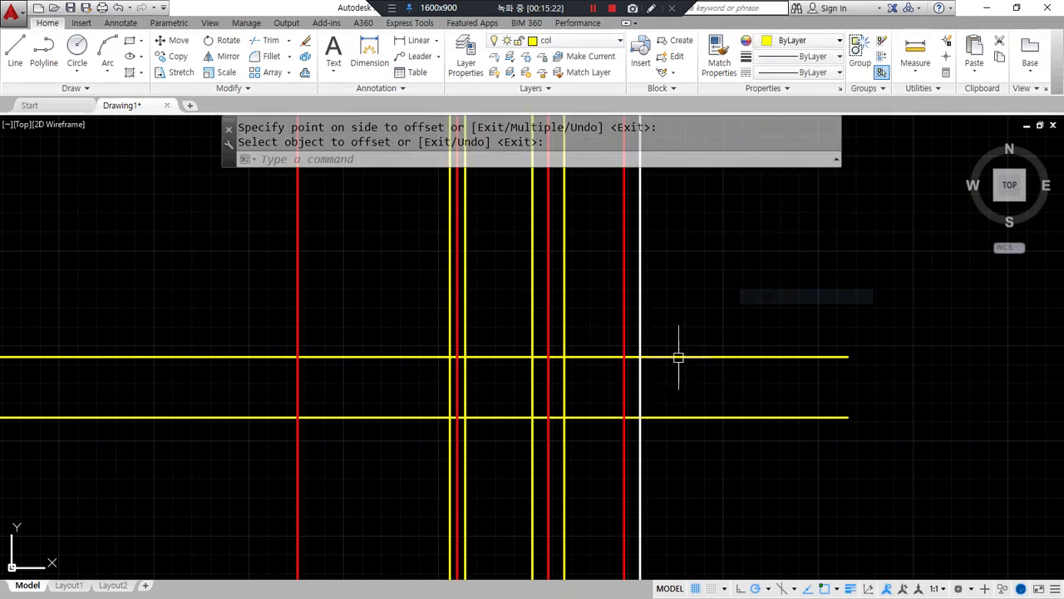
- Draw a slope-guide rectangle @-1000,400 from where the outermost entrance-side centre line meets the upper height line
scroll(650, 364, "up", 4)
scroll(589, 379, "up", 2)
type("rec")
key("Return")
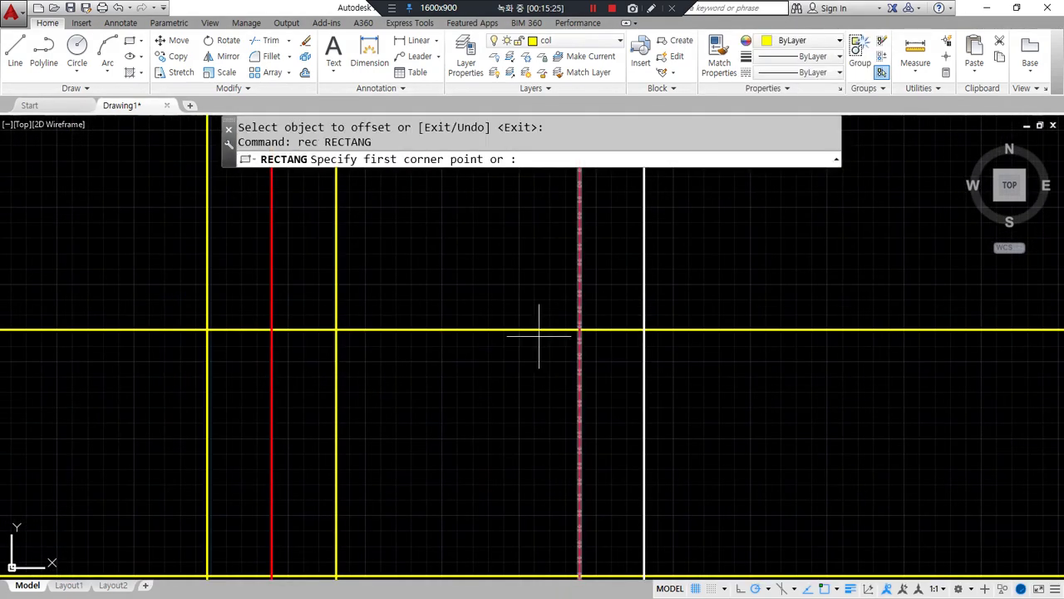
left_click(579, 329)
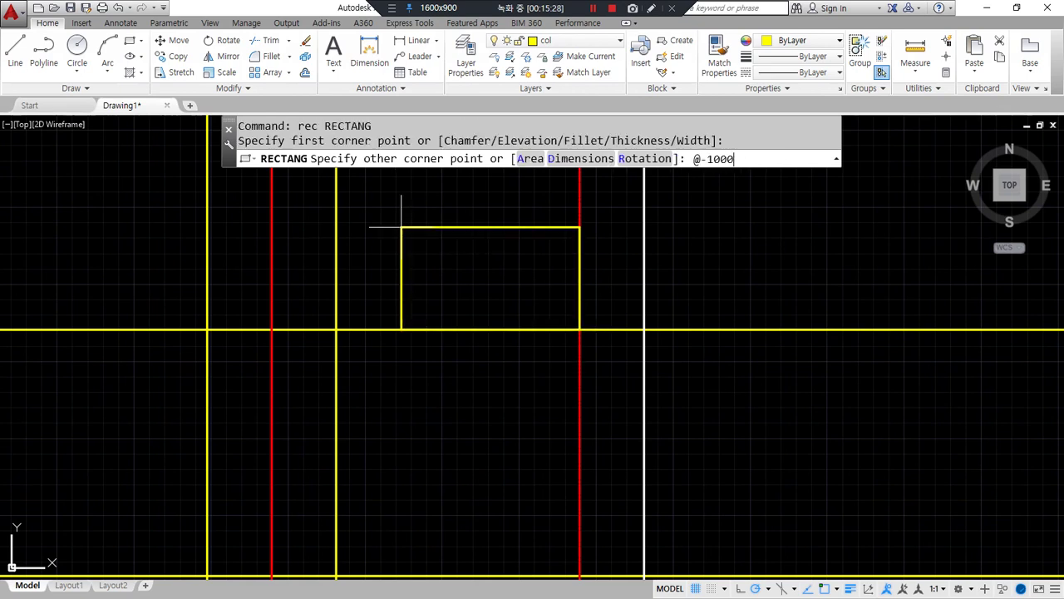
type("@-1000,400")
key("Return")
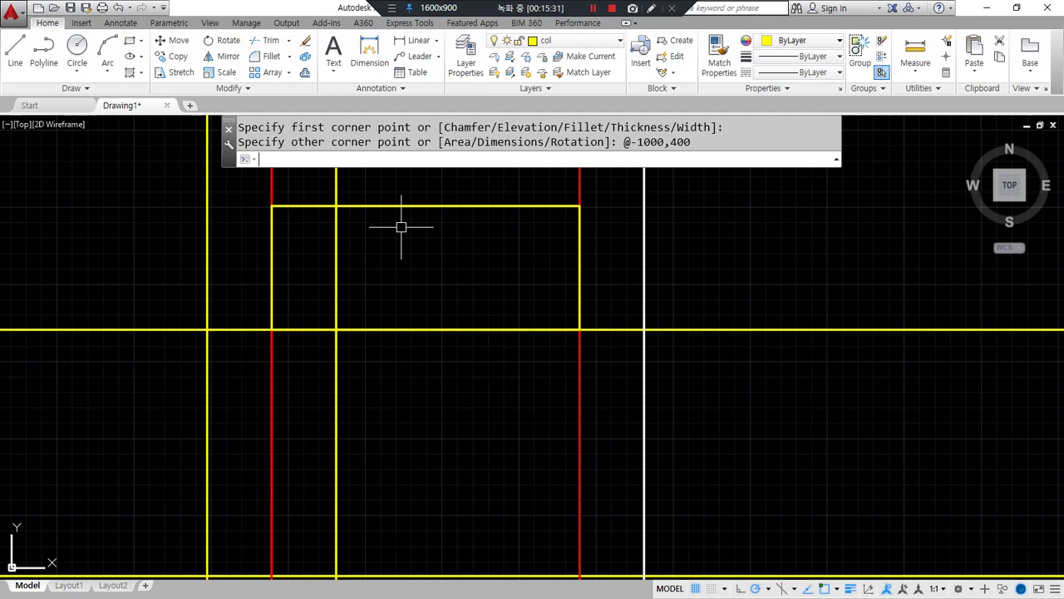
- Draw a construction line along the entrance-side guide rectangle's diagonal for the roof slope
type("xl")
key("Return")
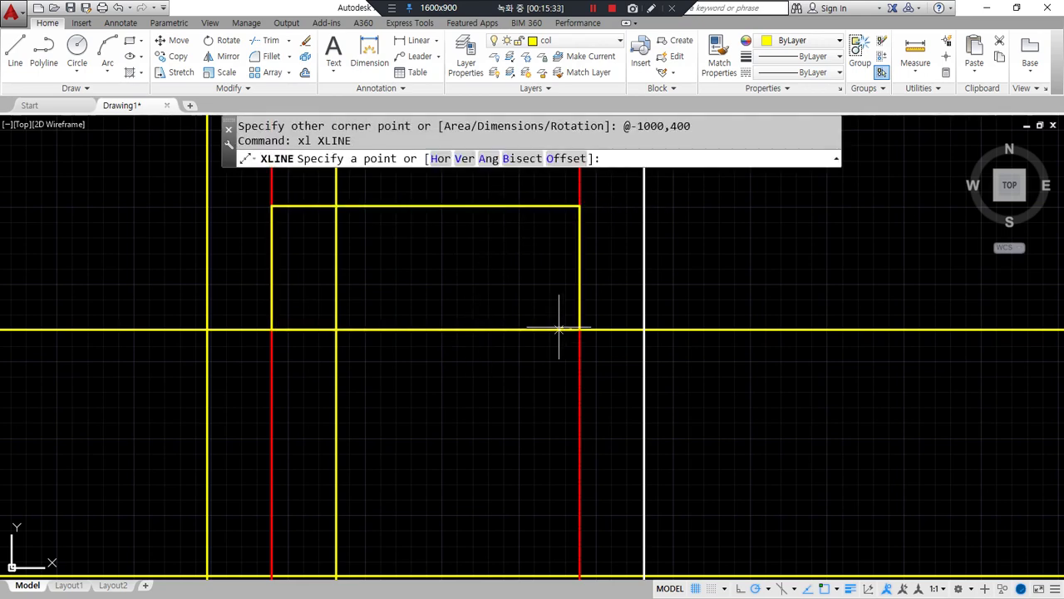
left_click(574, 330)
left_click(272, 212)
key("Return")
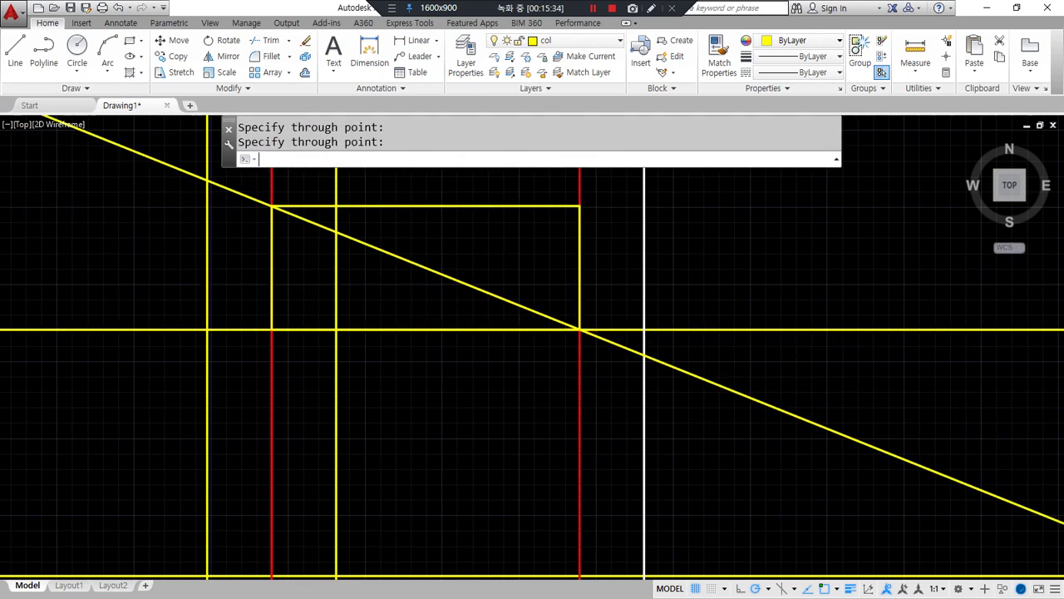
scroll(215, 301, "down", 3)
mouse_move(218, 296)
middle_mouse_down()
mouse_move(428, 269)
mouse_move(220, 373)
mouse_move(335, 315)
mouse_move(449, 320)
mouse_move(723, 378)
middle_mouse_up()
left_click_drag(736, 373, 459, 262)
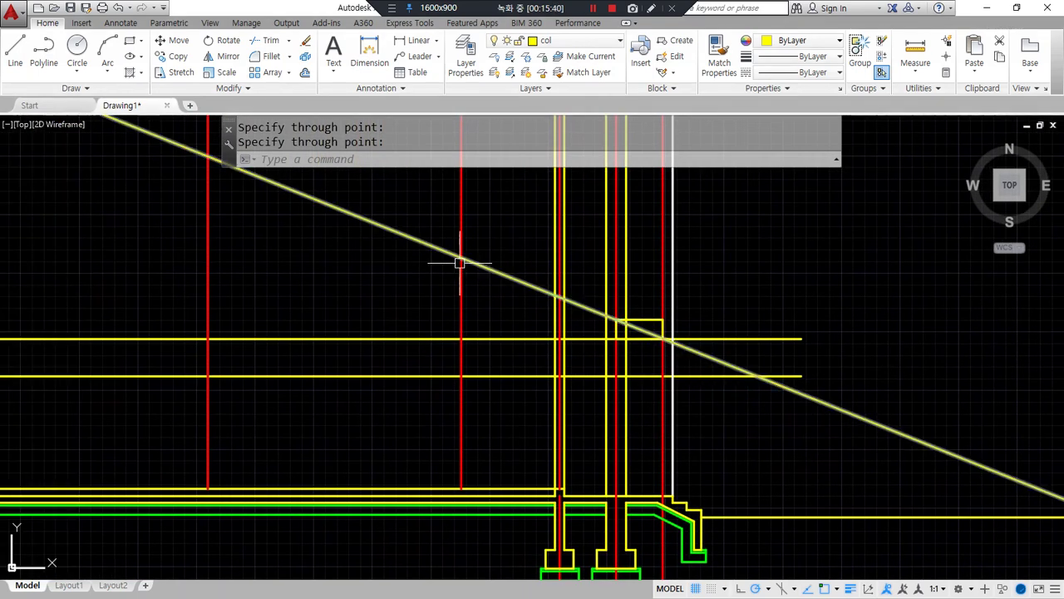
type("mi")
key("Return")
left_click(481, 269)
key("Return")
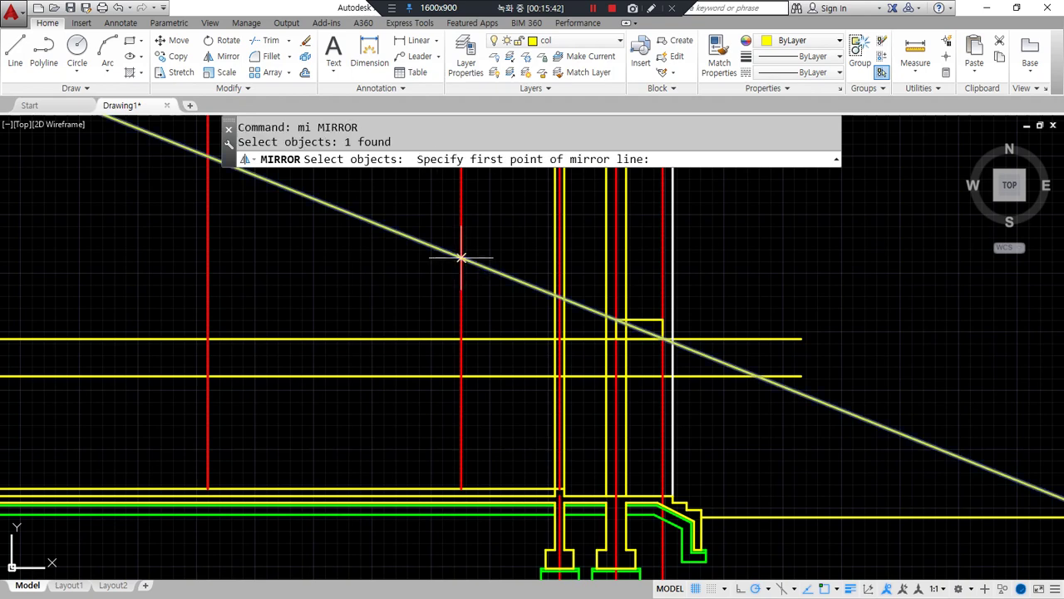
left_click(461, 258)
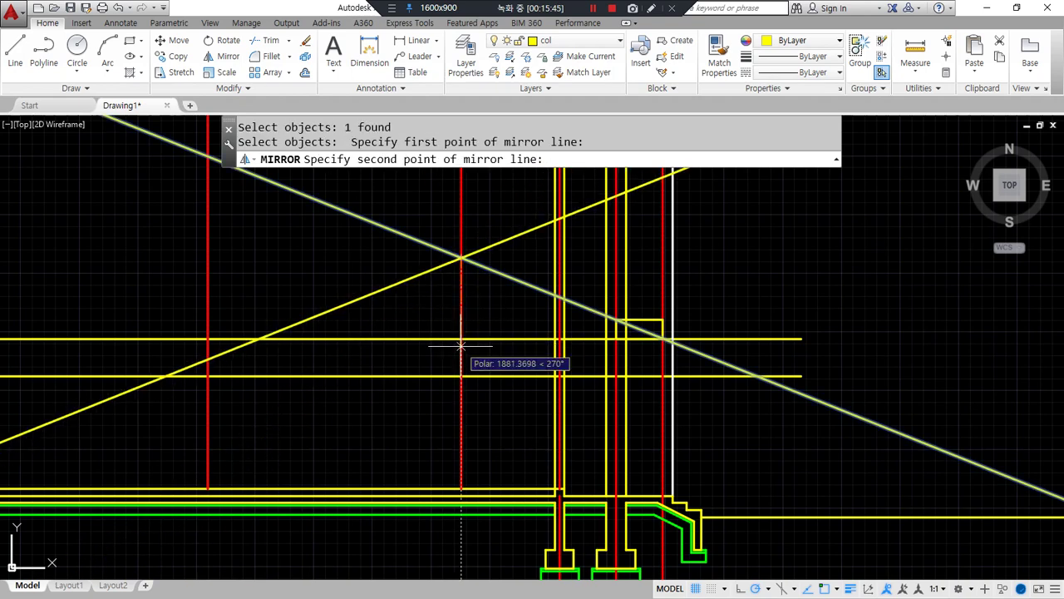
left_click(460, 345)
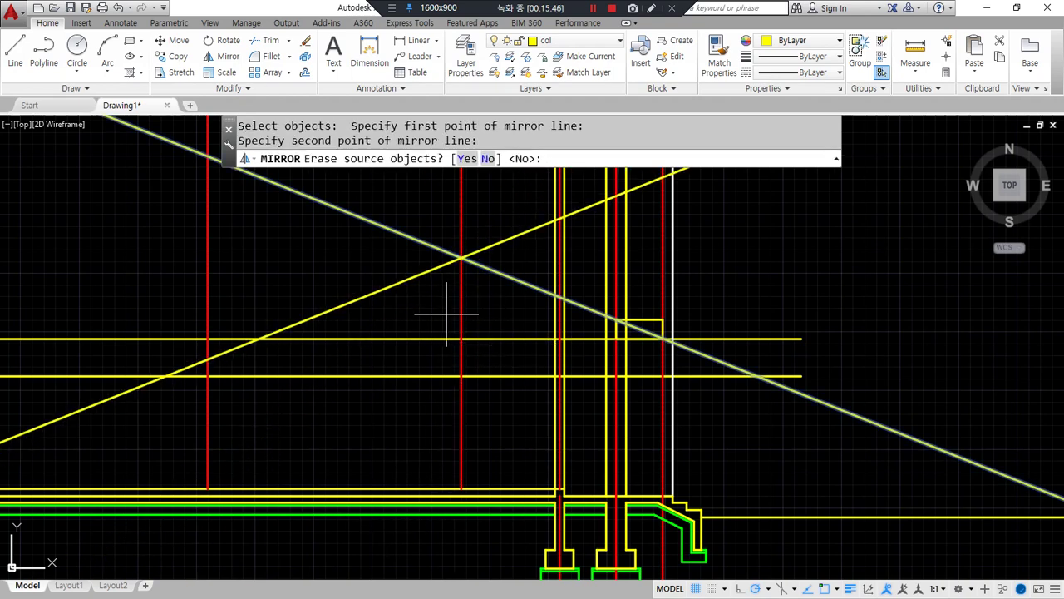
type("f")
key("Return")
key("Escape")
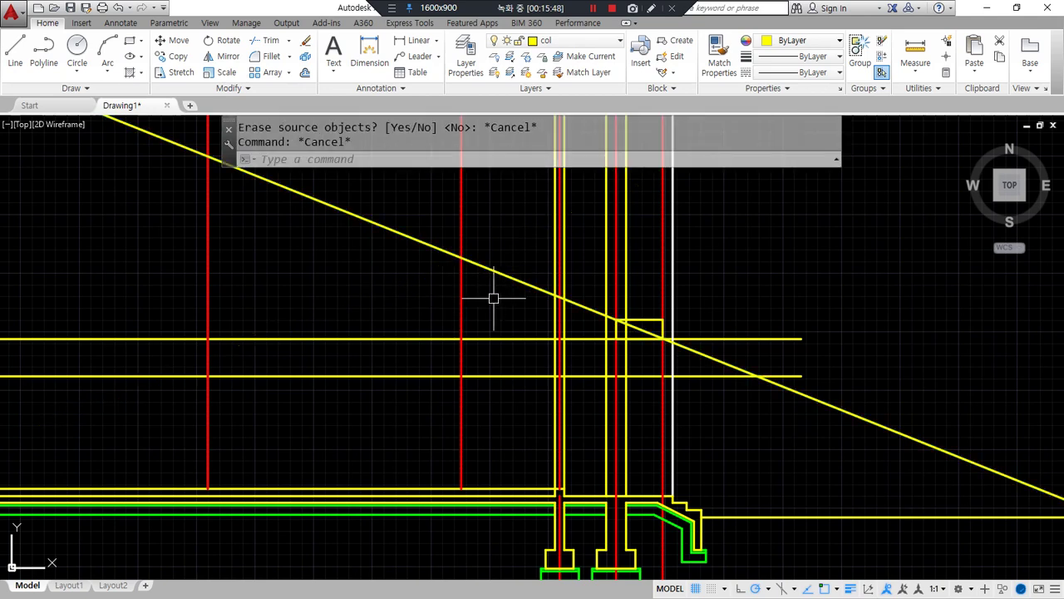
- Mirror the entrance-side roof slope line about the roof ridge centre line, keeping the original
type("mi")
key("Return")
left_click(468, 262)
key("Return")
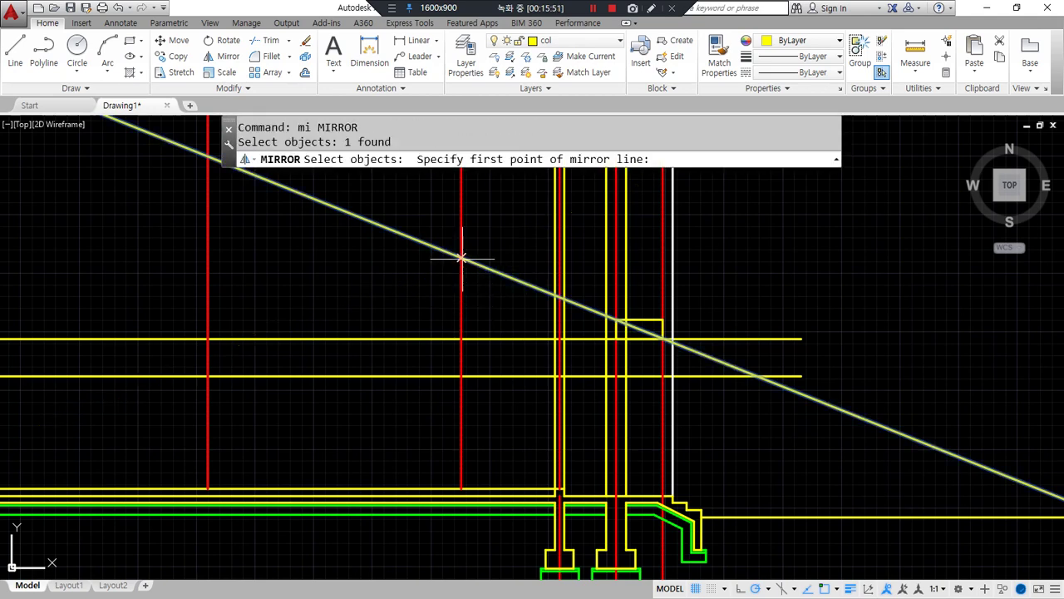
left_click(461, 257)
left_click(459, 343)
key("Return")
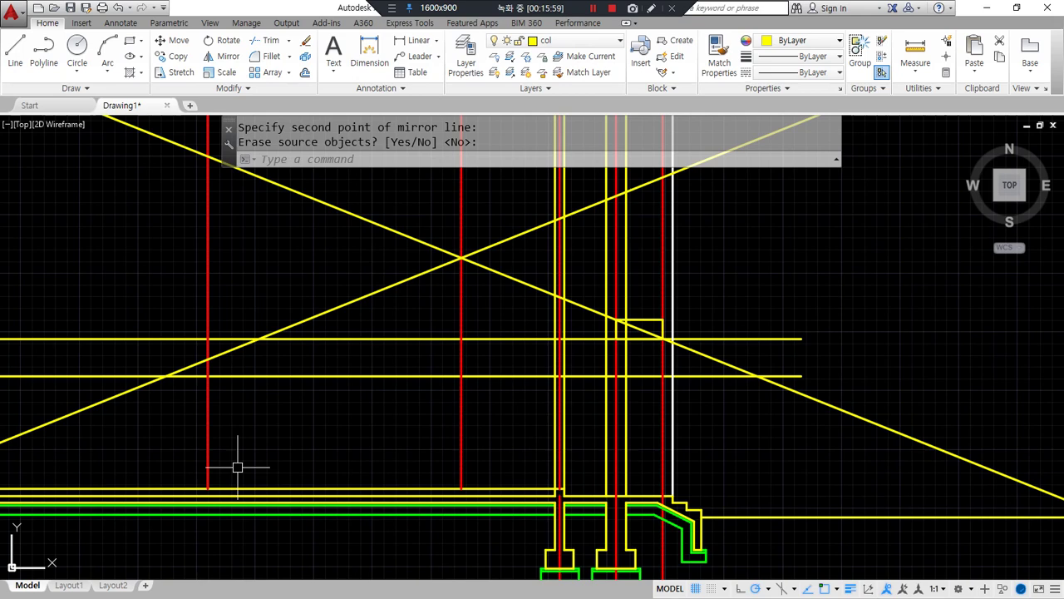
- Erase both sloped roof construction lines
mouse_move(210, 340)
left_mouse_down()
mouse_move(226, 379)
mouse_move(216, 388)
left_mouse_up()
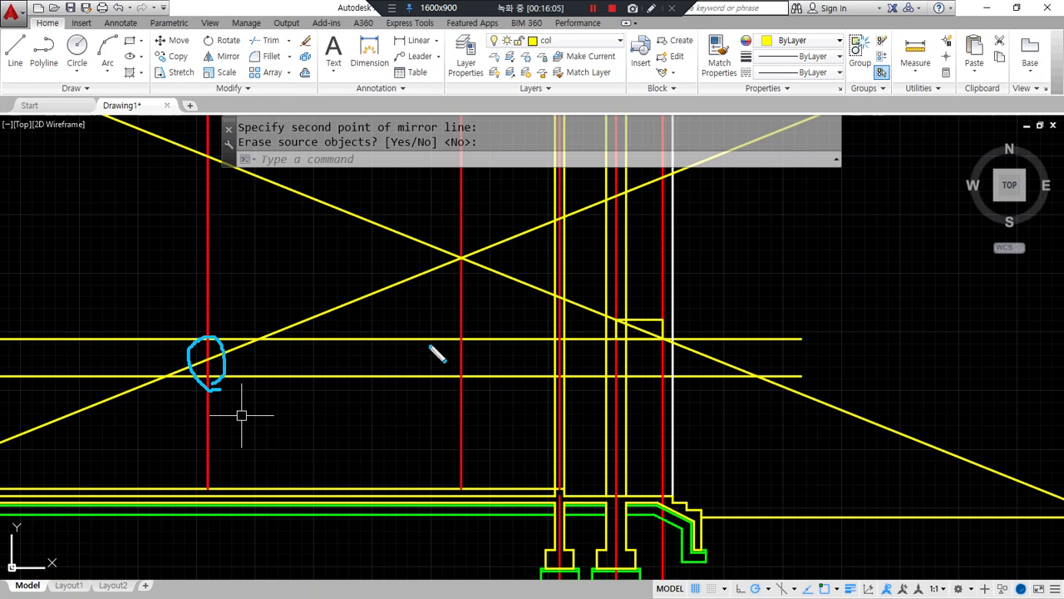
key("Return")
left_click(404, 270)
left_click(380, 309)
type("E")
key("Return")
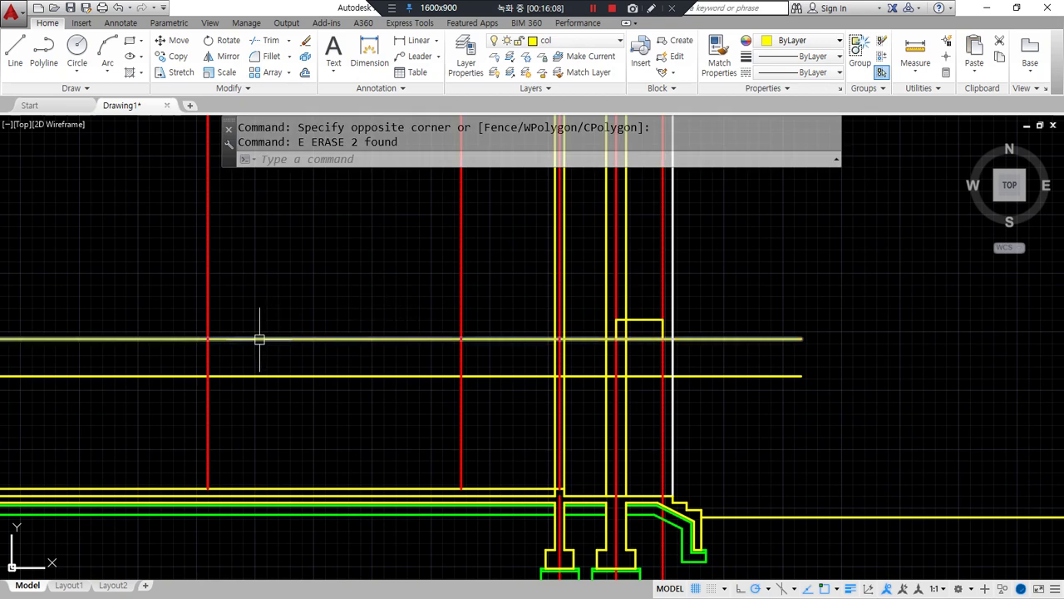
scroll(214, 340, "up", 4)
type("rec")
key("Return")
left_click(196, 333)
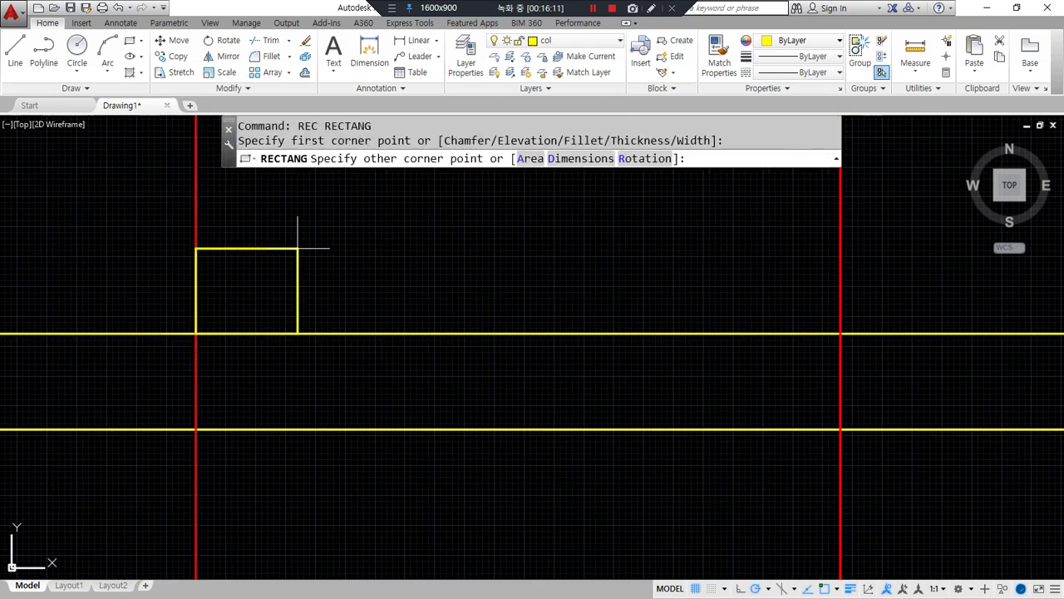
type("@1000,400")
key("Return")
- Draw a construction line along the rear guide rectangle's diagonal for the rear roof slope
type("c")
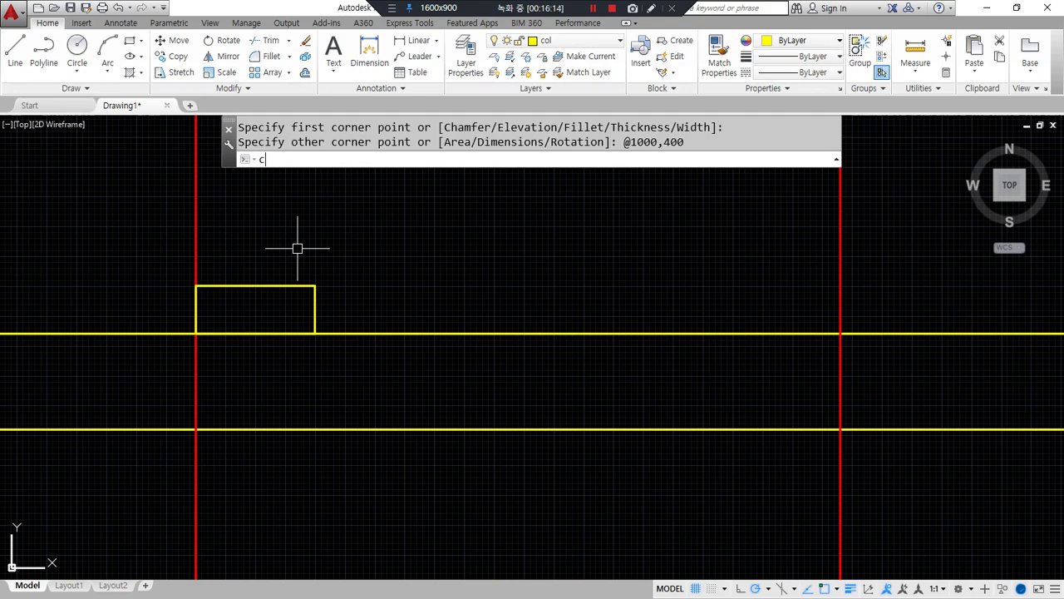
key("BackSpace")
type("xl")
key("Return")
left_click(196, 334)
left_click(315, 286)
key("Return")
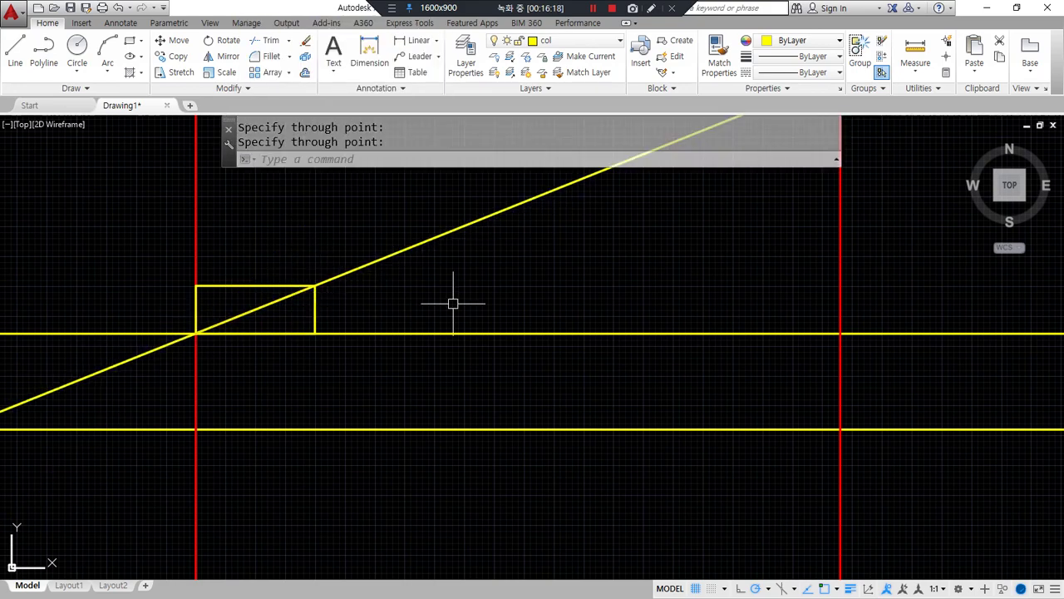
- Mirror the rear roof slope line about the roof ridge centre line, keeping the original
scroll(453, 303, "down", 6)
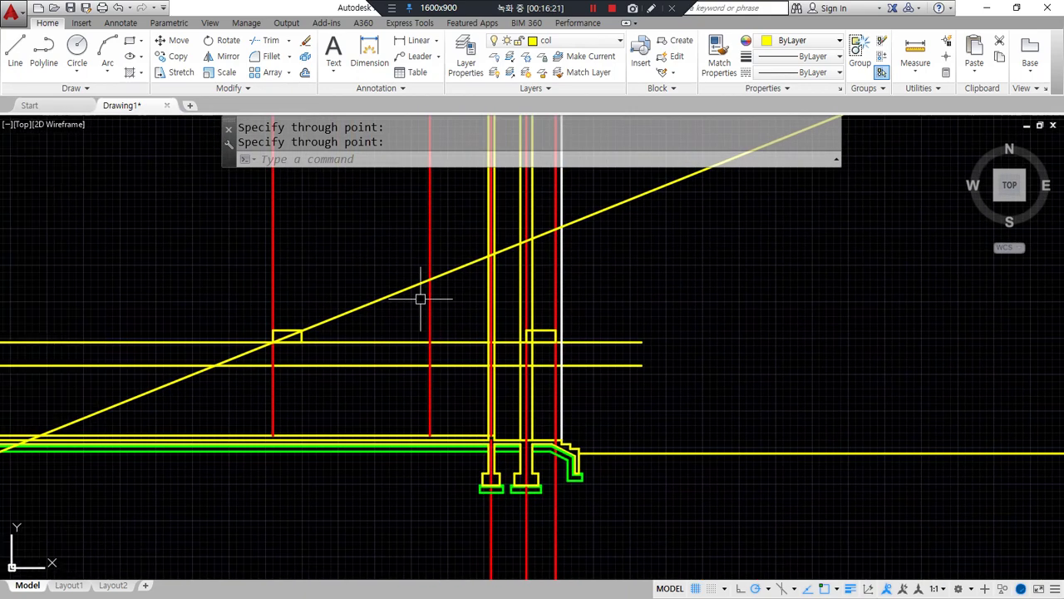
type("mi")
key("Return")
left_click(422, 283)
key("Return")
left_click(430, 277)
left_click(430, 303)
key("Return")
scroll(493, 324, "up", 4)
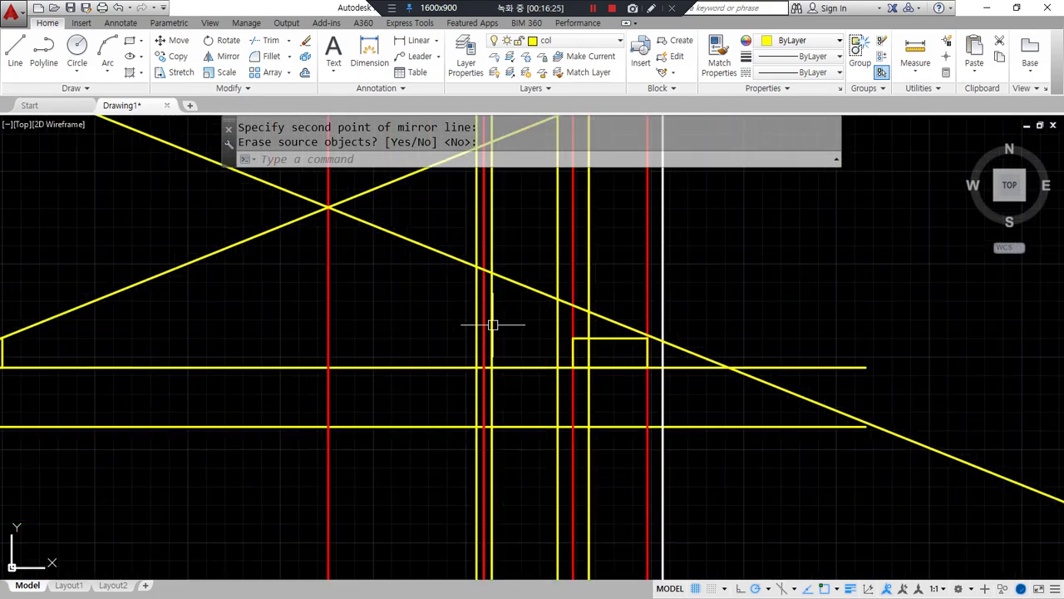
- Erase the slope-guide rectangle on the entrance side
left_click(610, 337)
type("e")
key("Return")
middle_click_drag(484, 360, 578, 389)
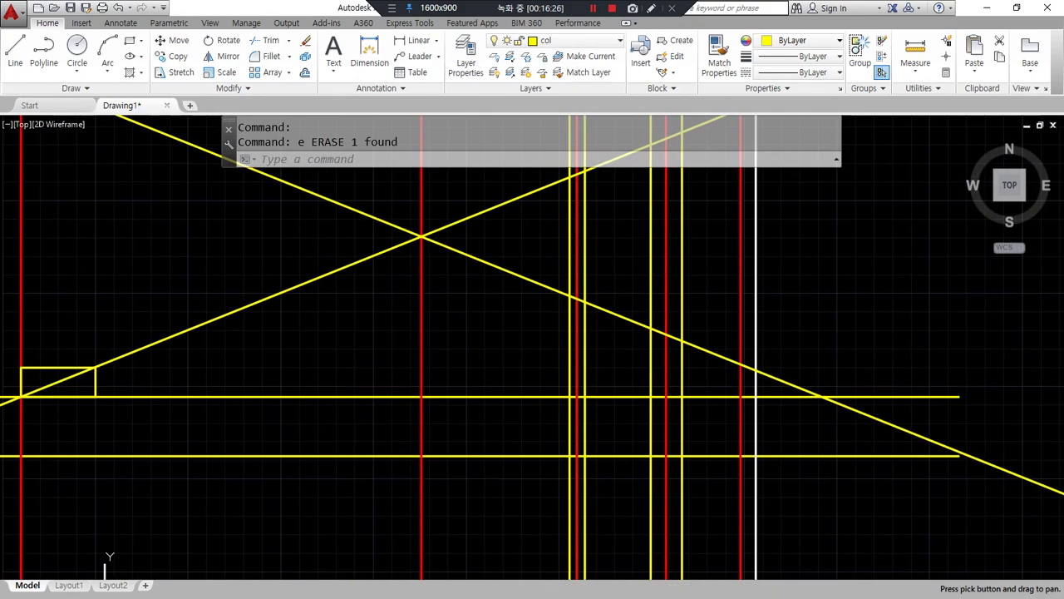
key("Escape")
scroll(598, 304, "down", 2)
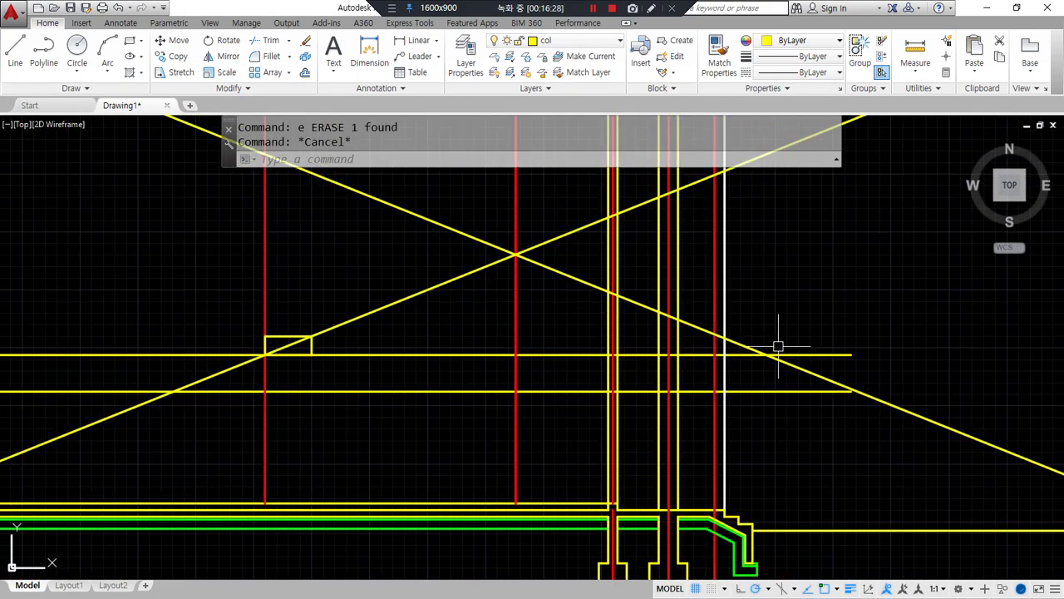
mouse_move(731, 412)
left_mouse_down()
mouse_move(734, 321)
mouse_move(722, 417)
left_mouse_up()
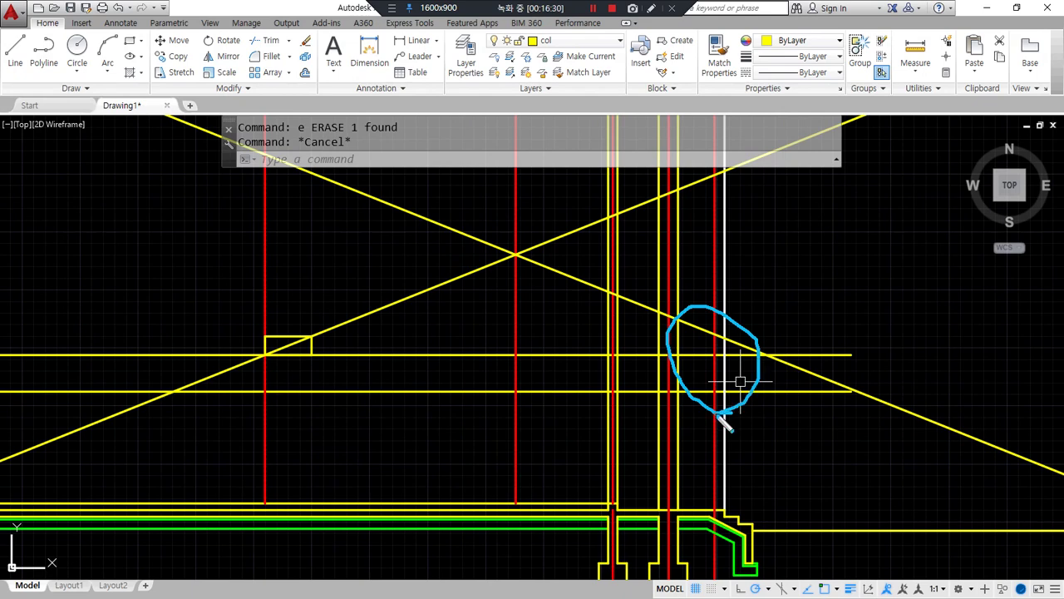
mouse_move(268, 376)
left_mouse_down()
mouse_move(309, 340)
mouse_move(300, 385)
left_mouse_up()
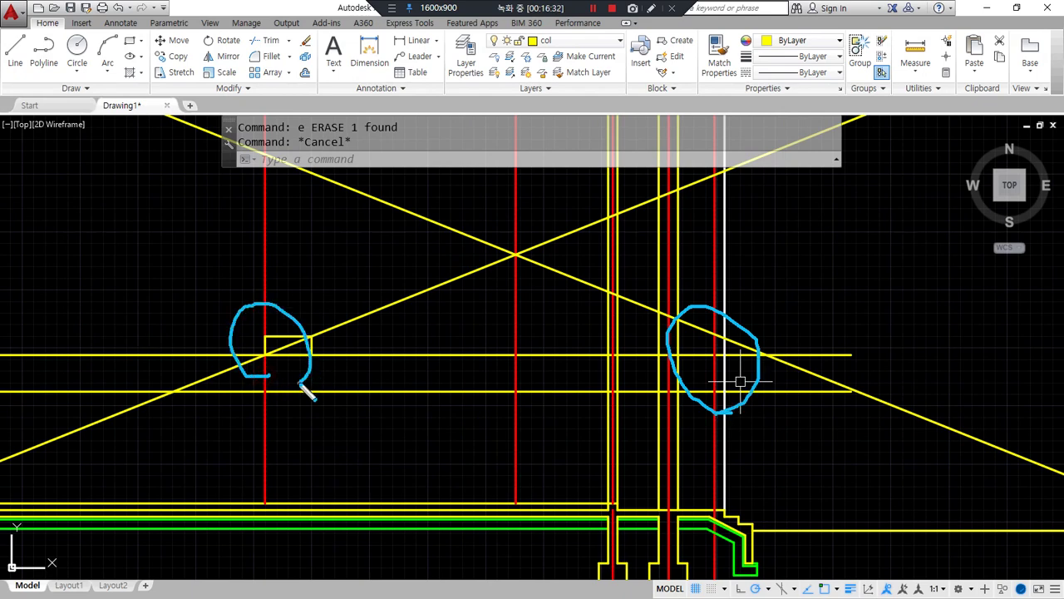
key("Delete")
left_click_drag(515, 208, 509, 355)
key("Escape")
- Fillet the two roof slope lines into a sharp corner at the ridge
type("f")
key("space")
left_click(535, 263)
left_click(494, 266)
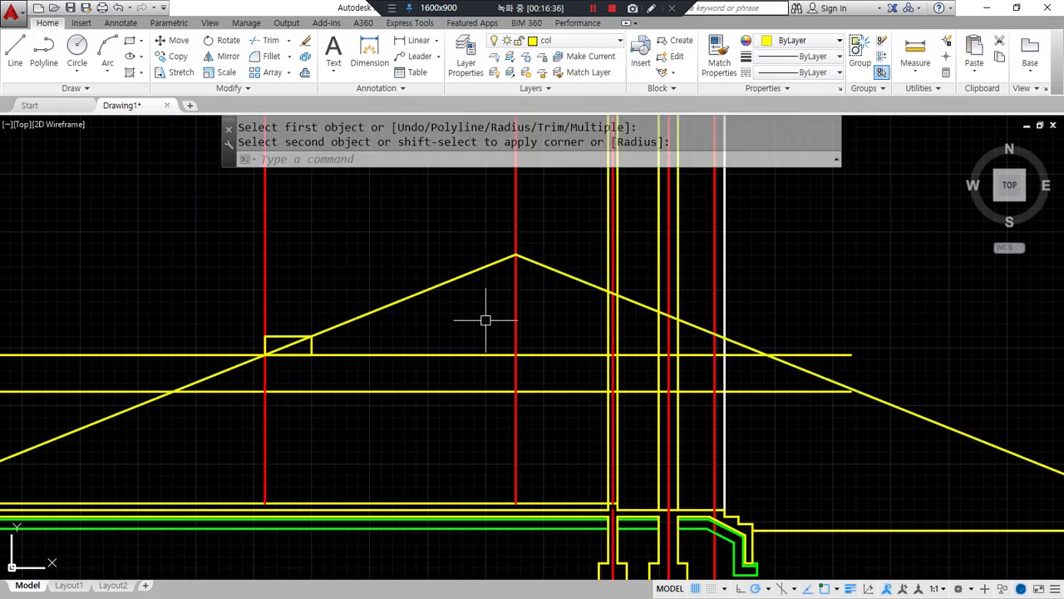
left_click_drag(516, 231, 515, 348)
mouse_move(516, 232)
left_mouse_down()
mouse_move(277, 234)
mouse_move(280, 216)
mouse_move(262, 366)
mouse_move(242, 314)
mouse_move(308, 398)
left_mouse_up()
mouse_move(712, 404)
left_mouse_down()
mouse_move(740, 352)
mouse_move(732, 397)
left_mouse_up()
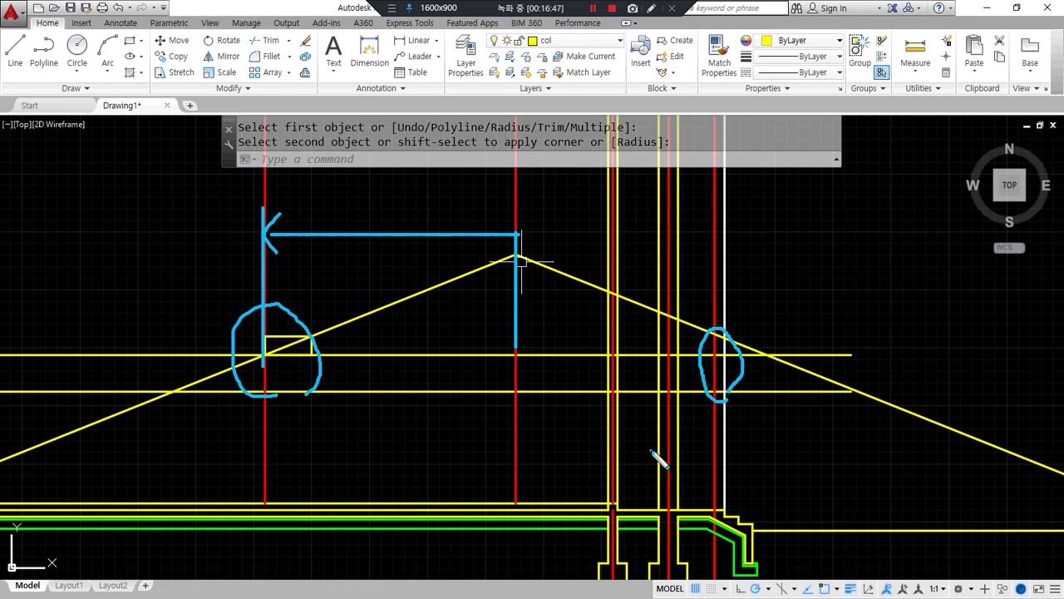
right_click(584, 466)
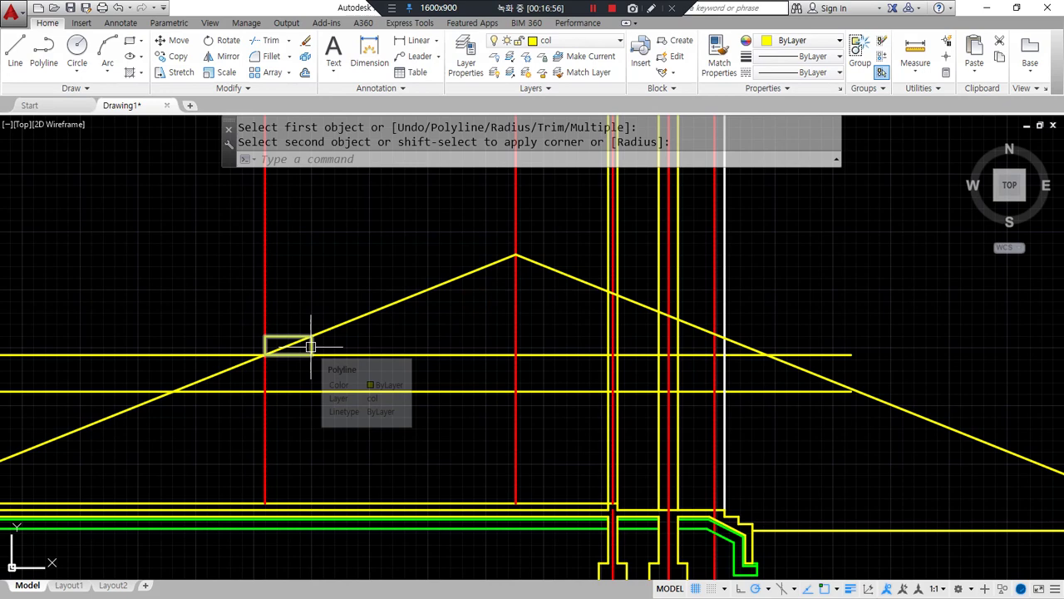
- Erase the mirrored roof slope line on the entrance side of the ridge
key("Escape")
left_click(579, 280)
type("e")
key("Return")
- Draw a line from where the outermost entrance-side centre line meets the upper height line to the roof ridge apex
type("l")
key("Return")
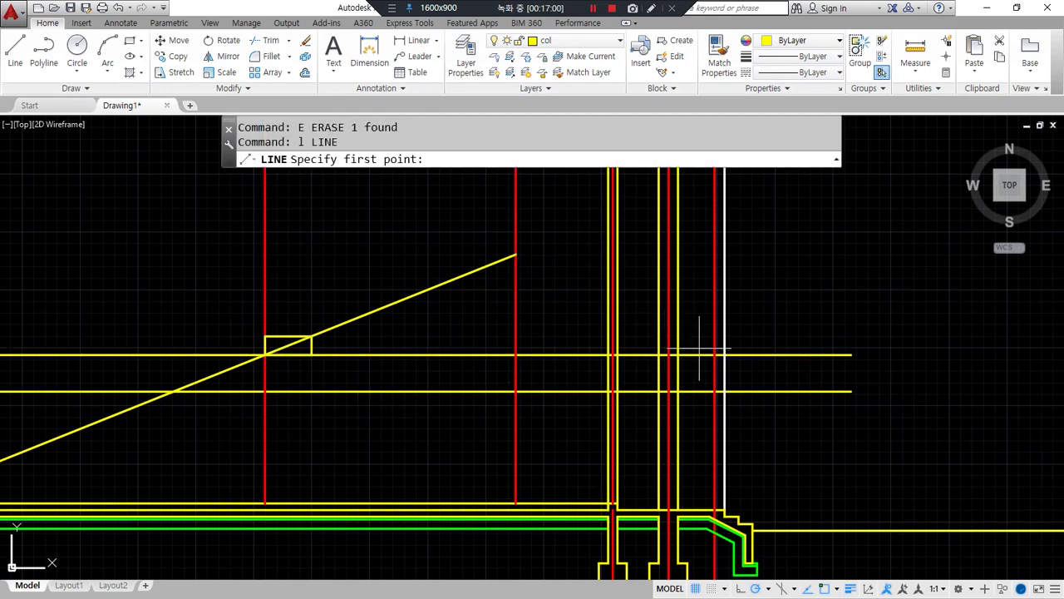
left_click(715, 355)
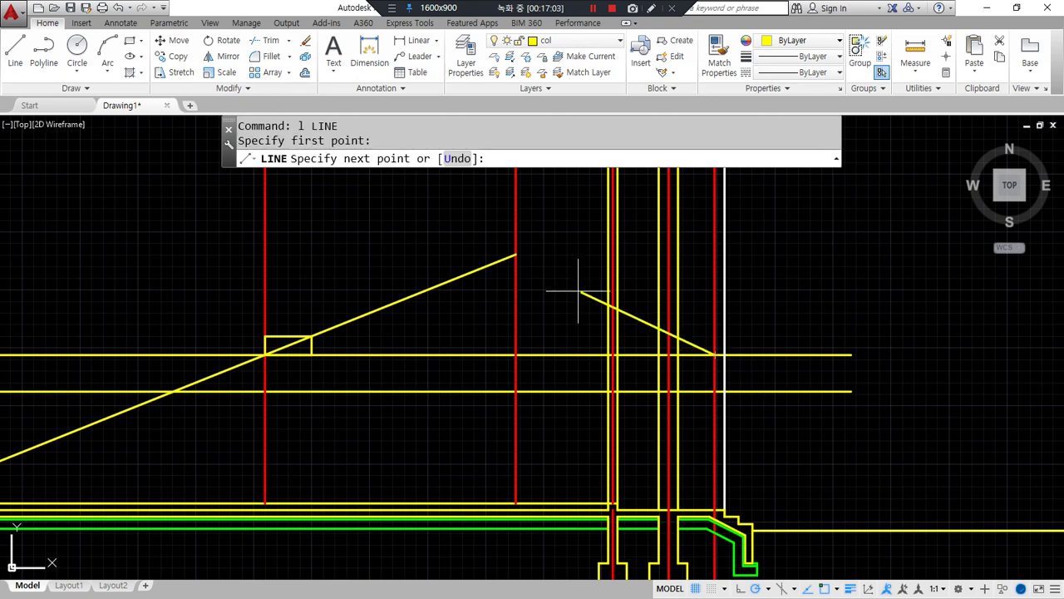
left_click(515, 254)
key("Return")
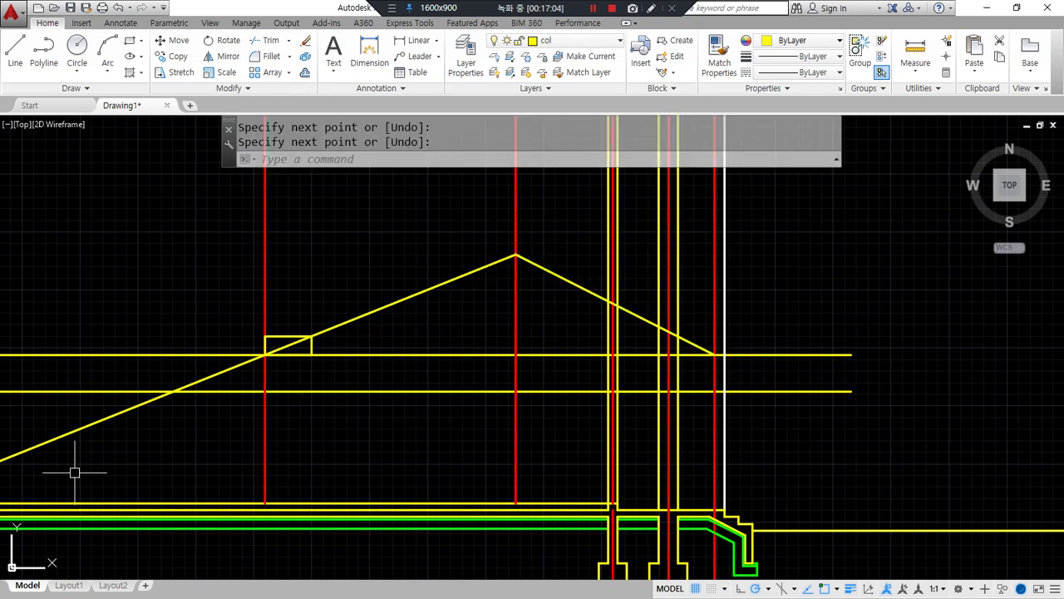
scroll(295, 409, "up", 2)
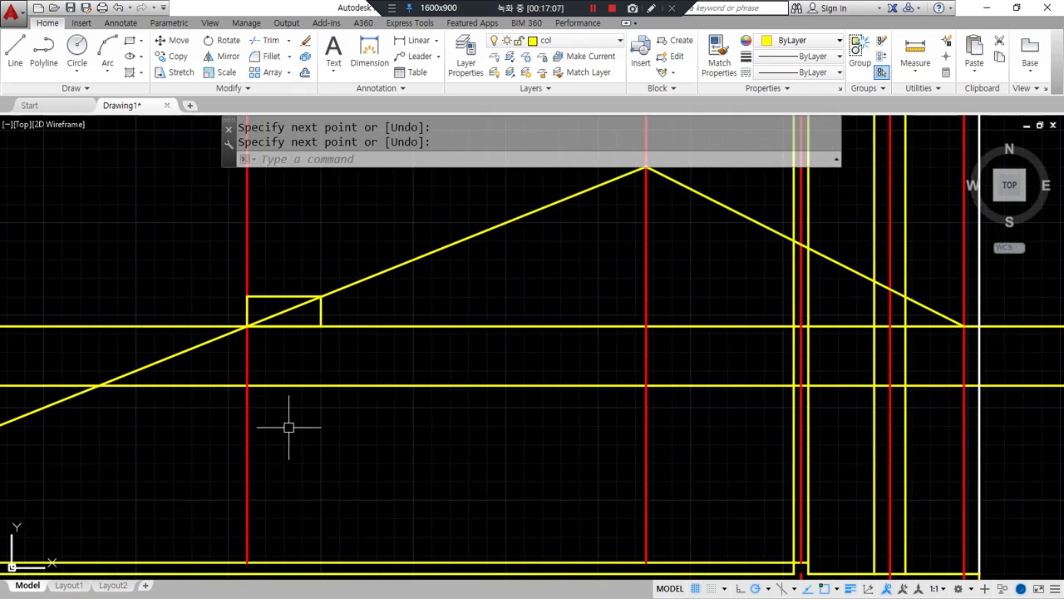
- Erase both roof slope lines and the slope-guide rectangle on the side opposite the entrance
middle_click_drag(602, 332, 511, 349)
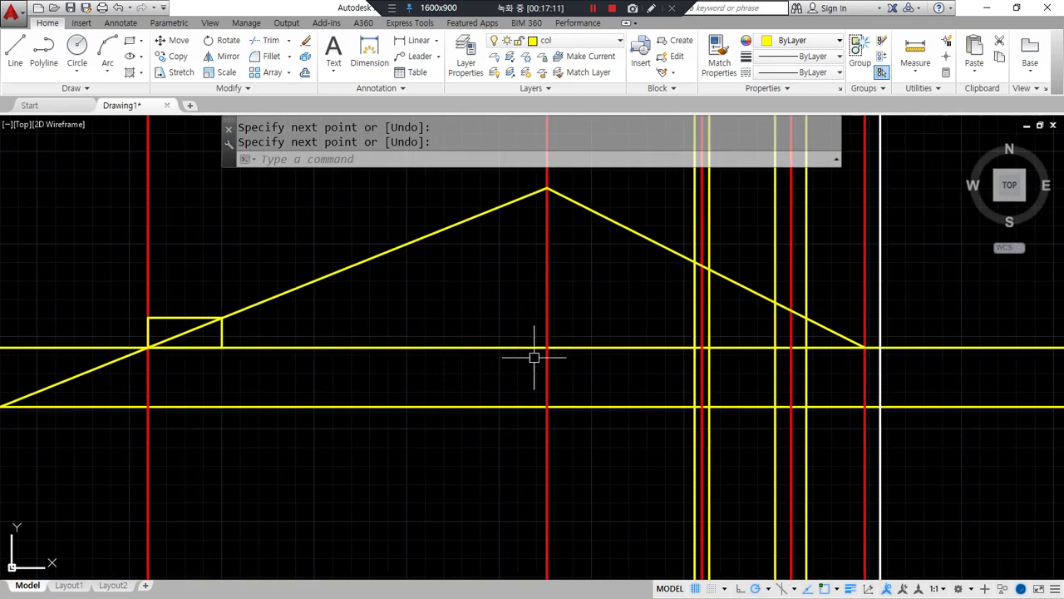
left_click_drag(843, 399, 965, 287)
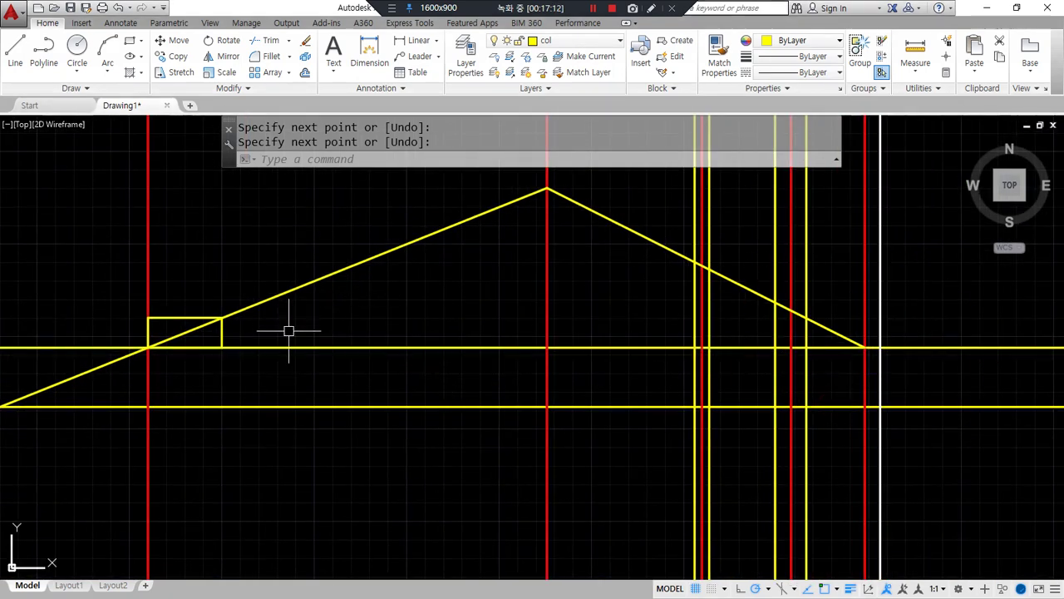
left_click(229, 337)
left_click(215, 304)
type("e")
key("Return")
left_click(654, 228)
left_click(632, 250)
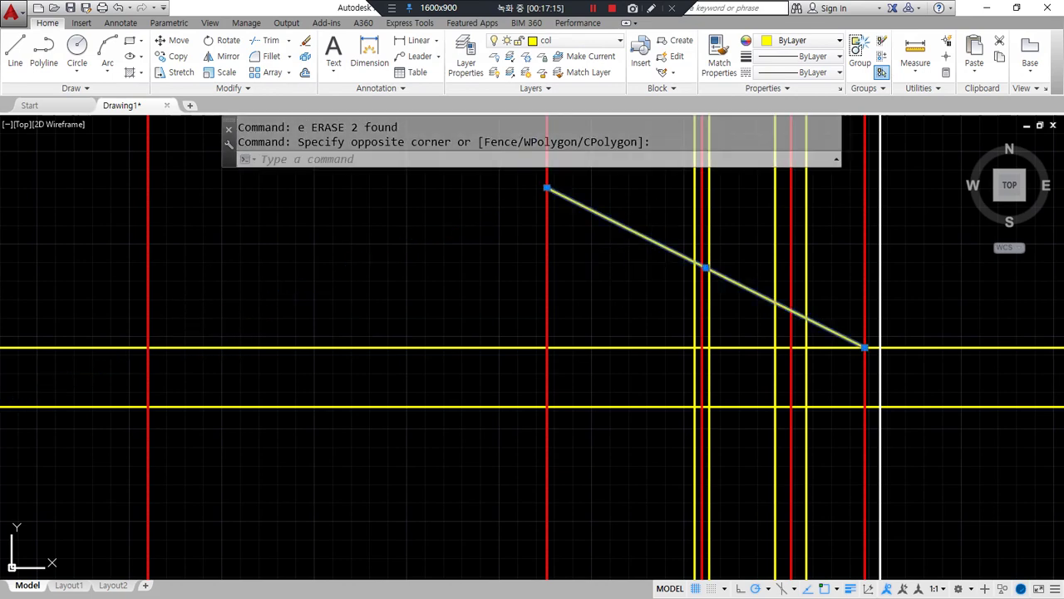
type("e")
key("Return")
- Draw a 1000 mm wide slope-guide rectangle extending inward from where the outermost entrance-side centre line meets the upper height line
scroll(877, 345, "up", 2)
type("rec")
key("Return")
left_click(857, 349)
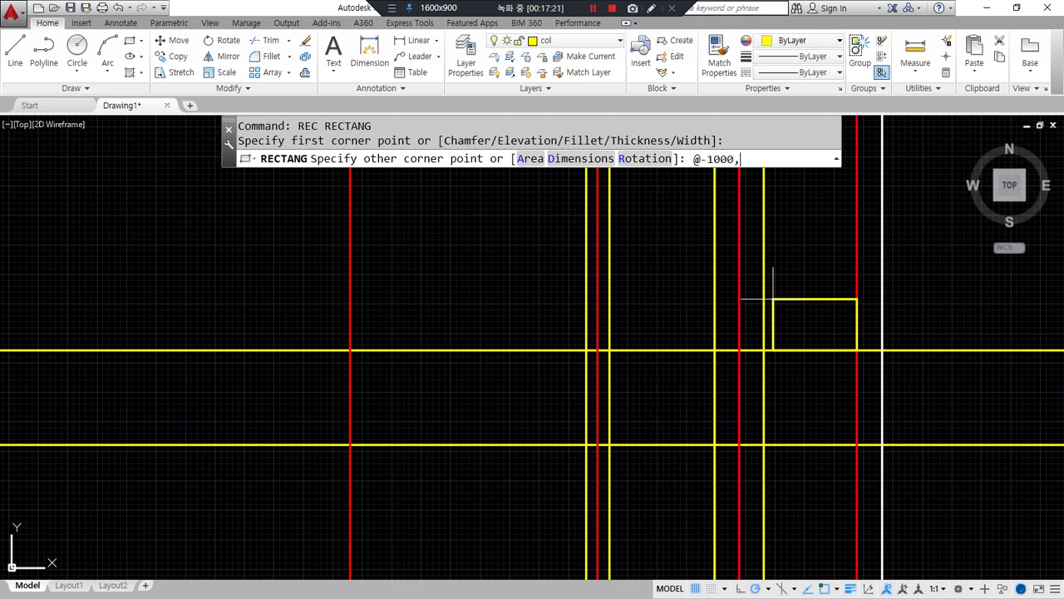
key("Return")
- Draw a construction line along the slope-guide rectangle's diagonal, rising from the entrance-side centre line toward the ridge
type("xl")
key("Return")
left_click(857, 350)
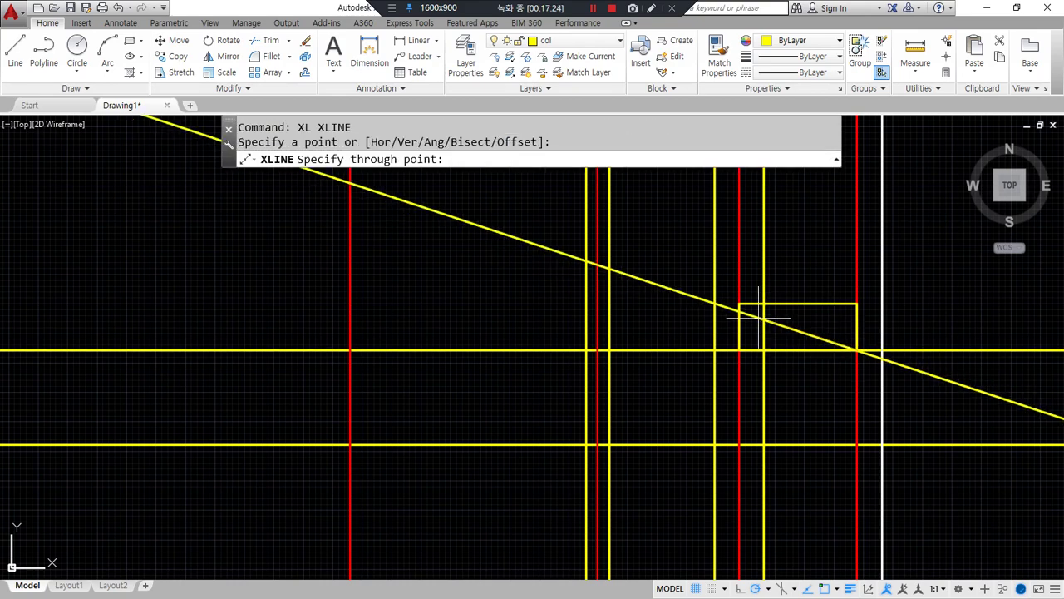
left_click(739, 303)
key("Return")
- Erase the slope-guide rectangle on the entrance side
left_click(810, 303)
type("e")
key("Return")
- Draw a line from the ridge apex to where the far outer centre line opposite the entrance meets the upper height line
scroll(390, 260, "down", 2)
middle_click_drag(524, 277, 845, 324)
type("l")
key("Return")
left_click(684, 236)
left_click(287, 362)
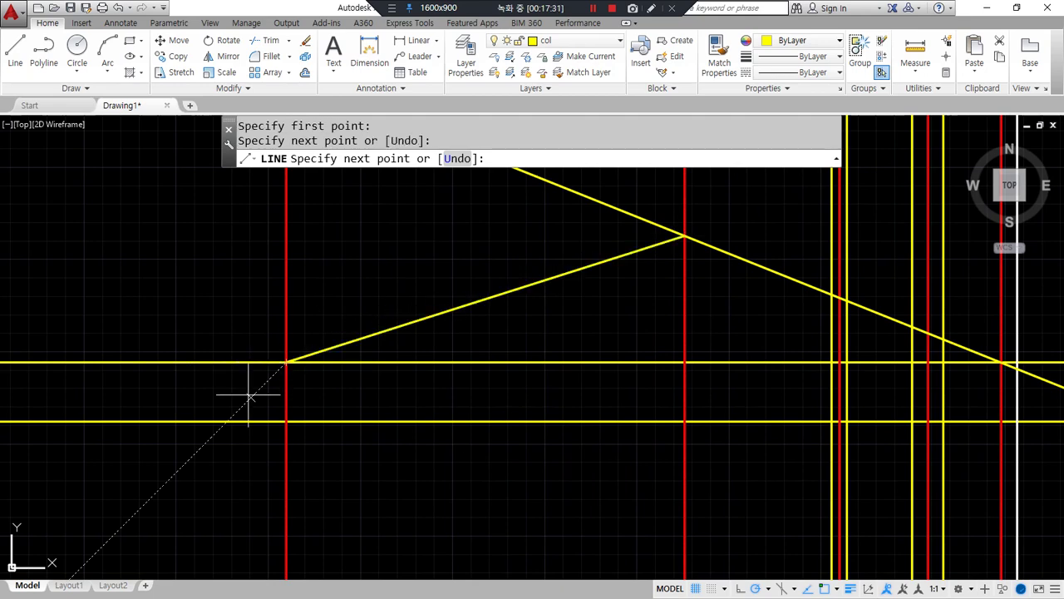
key("Return")
- Fillet the entrance-side construction line and the opposite slope line into a sharp corner at the ridge
middle_click_drag(706, 262, 546, 269)
type("f")
key("Return")
left_click(563, 258)
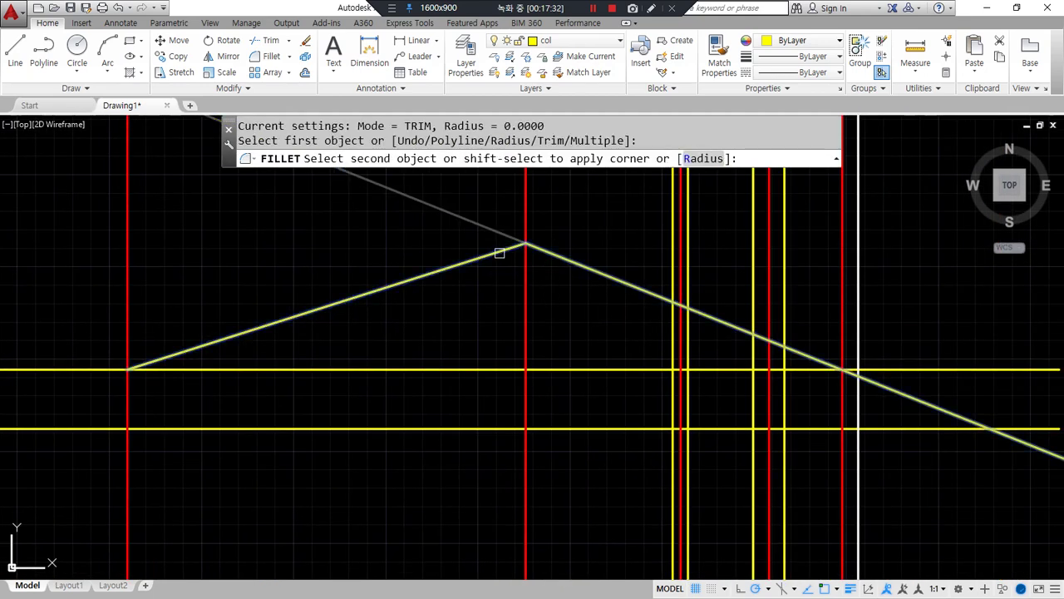
left_click(499, 252)
scroll(526, 326, "down", 2)
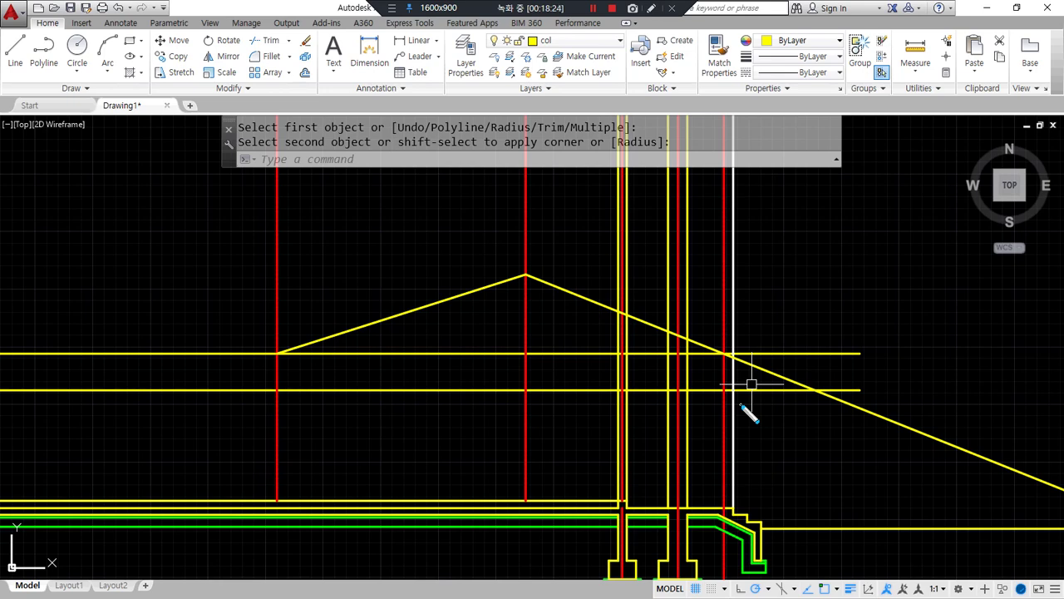
- Erase the two roof slope lines meeting at the ridge
key("Escape")
left_click(569, 291)
left_click(467, 294)
type("e")
key("Return")
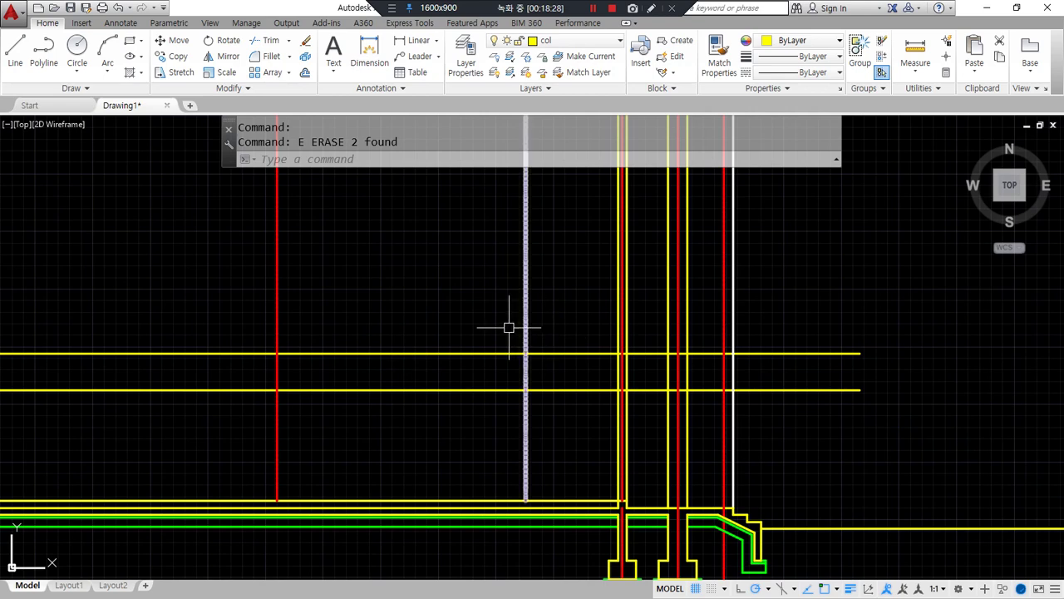
scroll(508, 325, "up", 2)
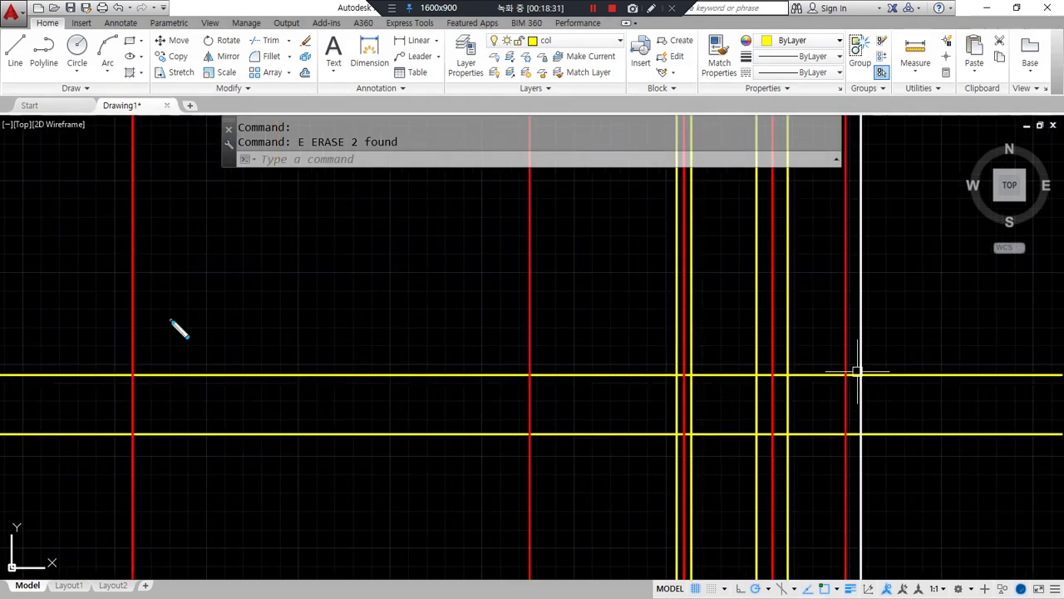
type("rec")
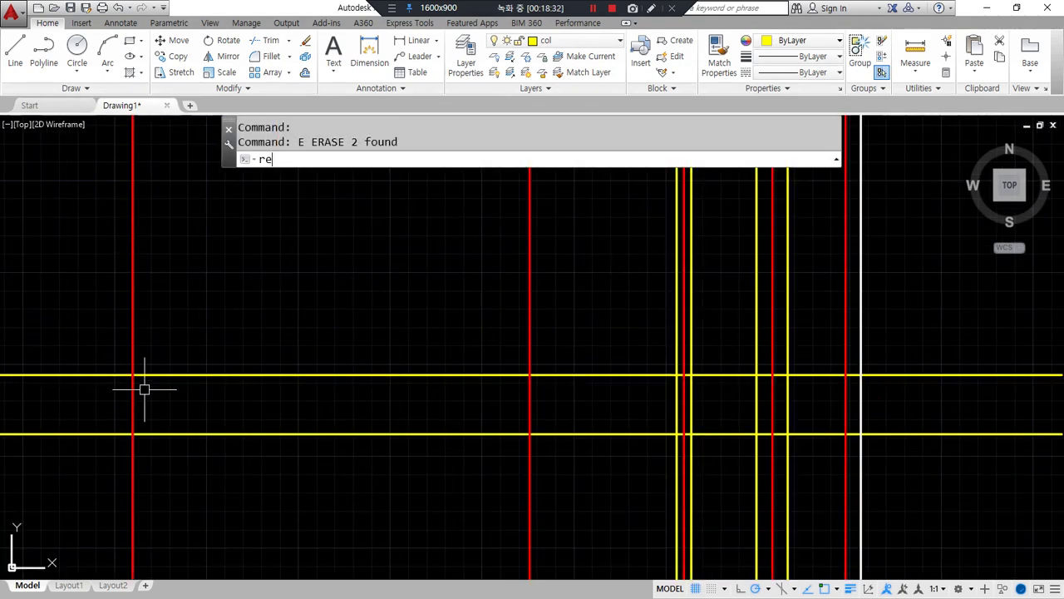
key("Return")
key("Escape")
key("Escape")
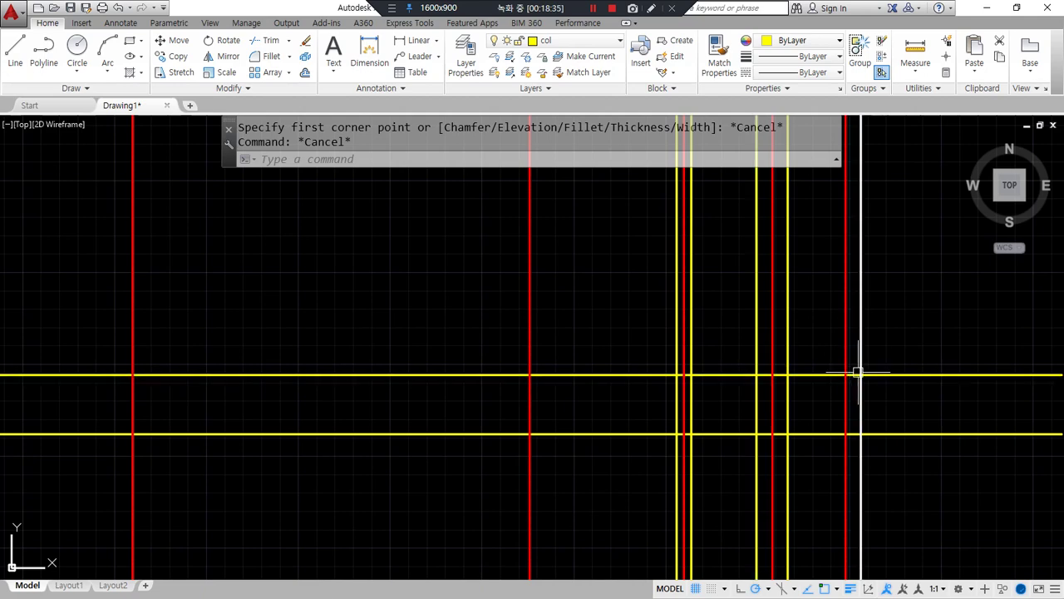
- Undo the erasing of the two roof slope lines
key("ctrl+z")
key("ctrl+z")
key("ctrl+z")
scroll(669, 349, "up", 2)
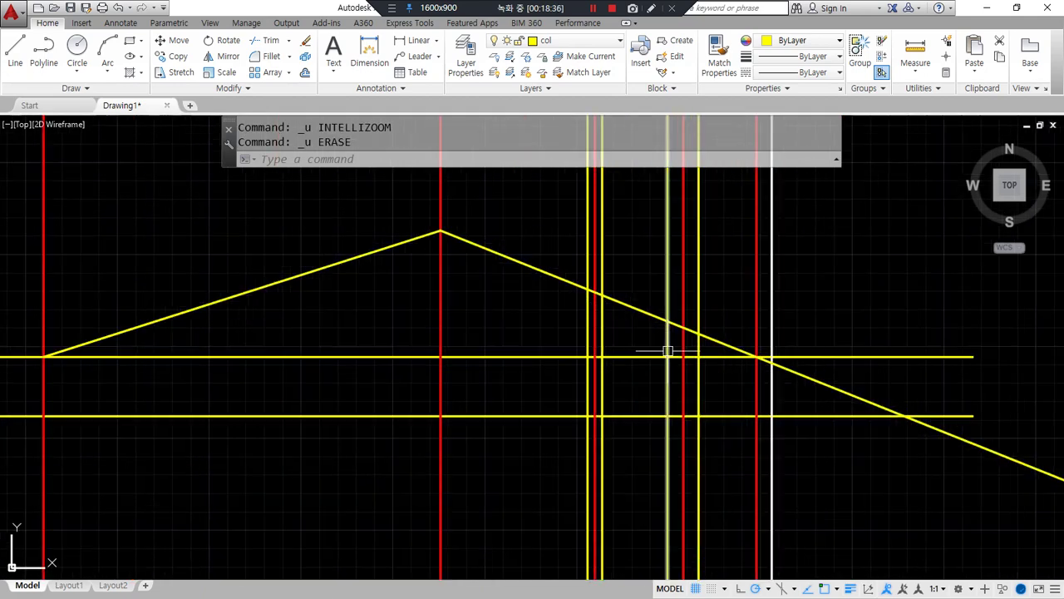
- Erase both restored roof slope lines again
left_click(480, 244)
left_click(422, 235)
type("e")
key("Return")
- Draw a 1000 by 400 mm slope-guide rectangle inward from the far outer centre line's intersection with the upper height line, opposite the entrance
type("rec")
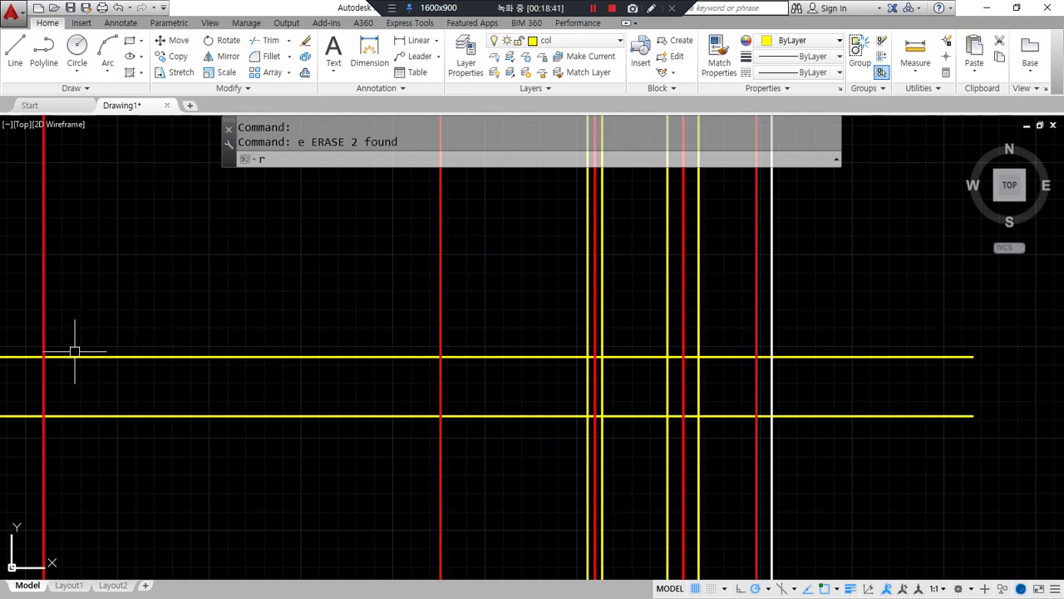
key("Return")
left_click(43, 356)
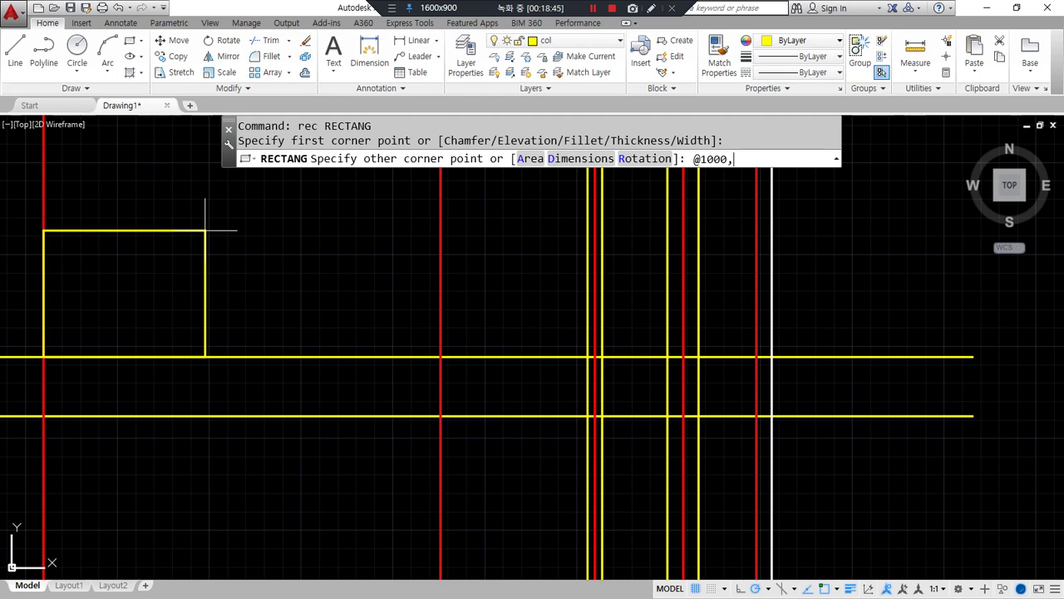
key("Return")
- Draw a construction line along the rectangle's diagonal, rising from the far outer centre line toward the ridge
type("xl")
key("Return")
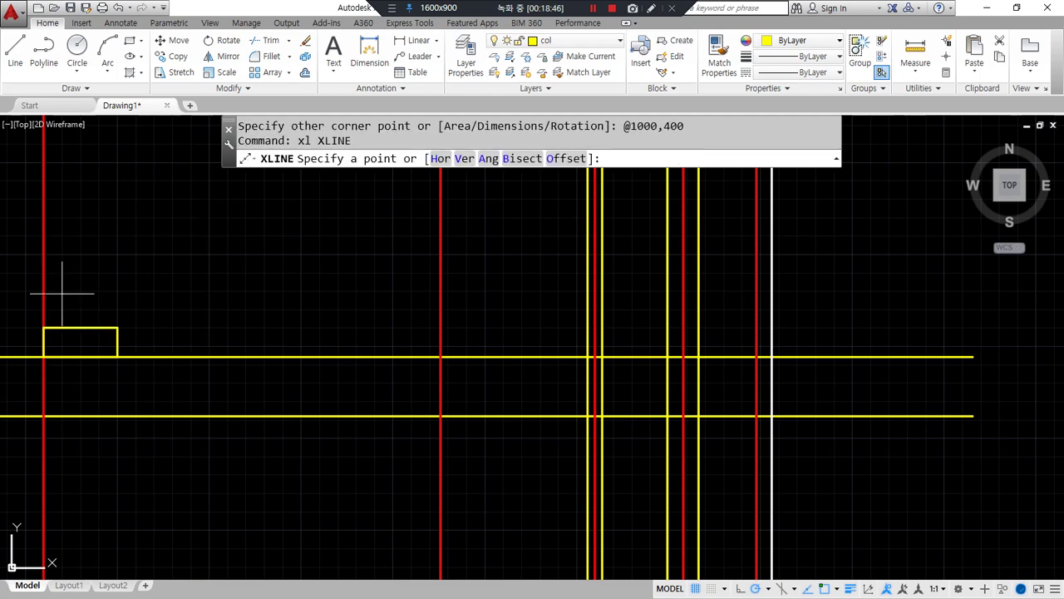
left_click(43, 356)
left_click(117, 327)
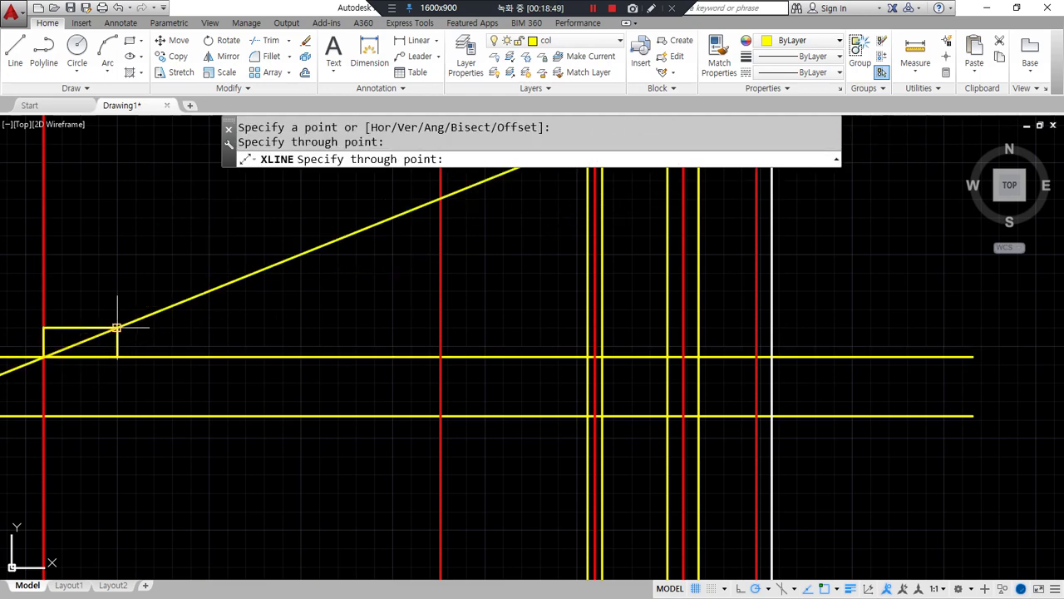
key("Escape")
- Mirror the roof slope construction line about the ridge centre line, keeping the original
middle_click_drag(305, 325, 297, 358)
type("mi")
key("Return")
left_click(368, 254)
key("Return")
left_click(431, 232)
left_click(430, 338)
key("Return")
- Fillet the original and mirrored slope lines into a sharp corner at the ridge
type("f")
key("Return")
left_click(458, 246)
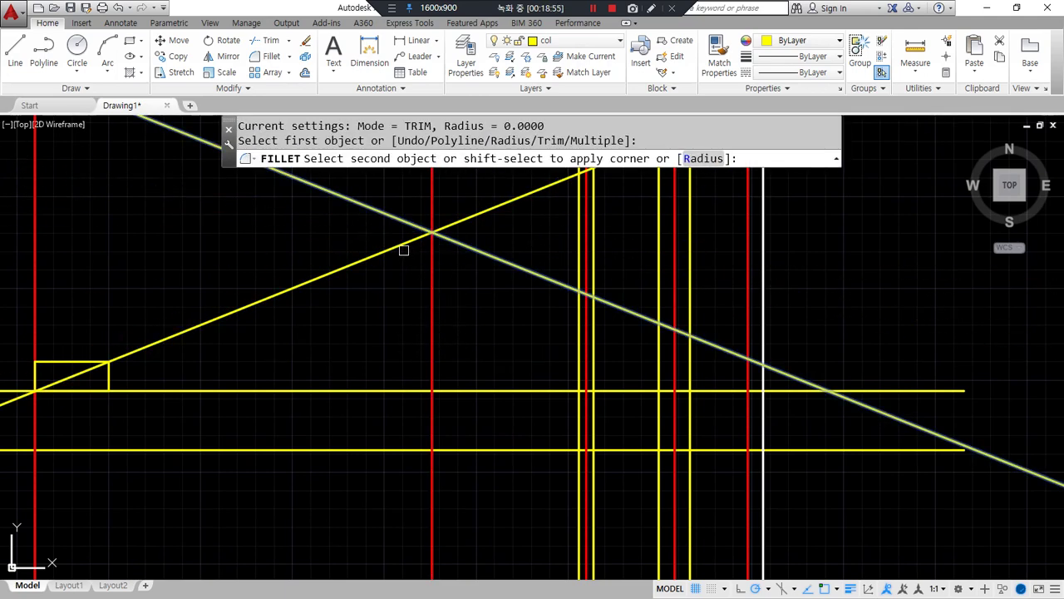
left_click(404, 243)
- Erase the slope-guide rectangle at the far outer centre line opposite the entrance
left_click(106, 380)
type("e")
key("Return")
mouse_move(554, 506)
left_mouse_down()
mouse_move(541, 163)
mouse_move(647, 542)
left_mouse_up()
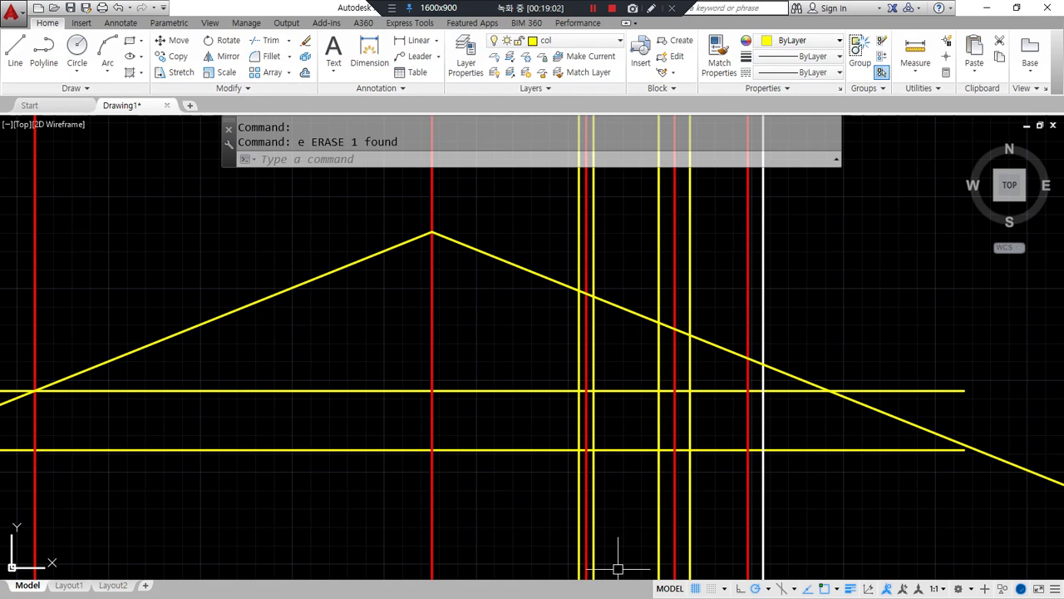
- Erase the filleted pair of roof slope lines
key("Escape")
left_click(532, 270)
left_click(349, 264)
type("e")
key("Return")
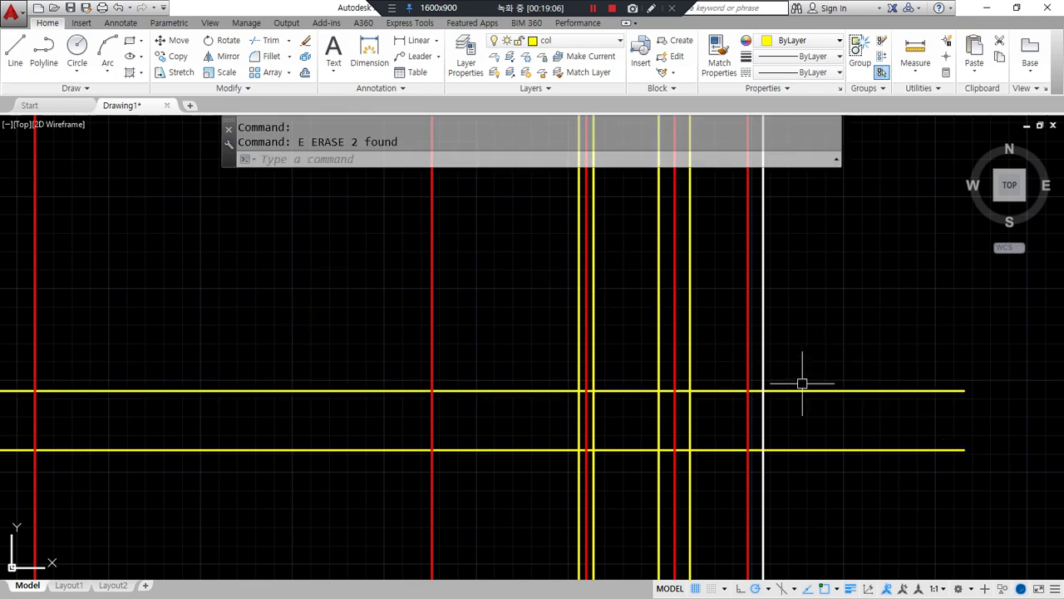
- Draw a 1000 by 400 mm slope-guide rectangle inward from where the outermost entrance-side centre line meets the upper height line
scroll(744, 391, "up", 4)
type("rec")
key("Return")
left_click(744, 388)
key("Escape")
key("Return")
left_click(745, 388)
type("@-1000,")
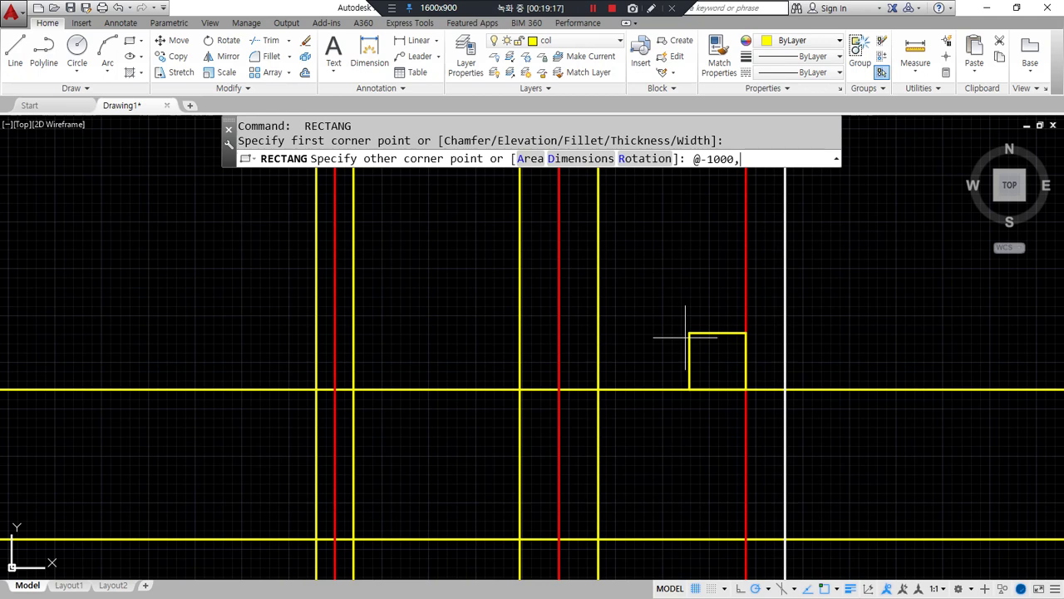
type("400")
key("Return")
- Draw a construction line from the entrance-side centre line intersection through the slope-guide rectangle's opposite upper corner
type("xl")
key("Return")
left_click(746, 388)
left_click(560, 315)
key("Return")
- Erase the 1000 by 400 mm slope-guide rectangle
left_click(660, 314)
type("e")
key("Return")
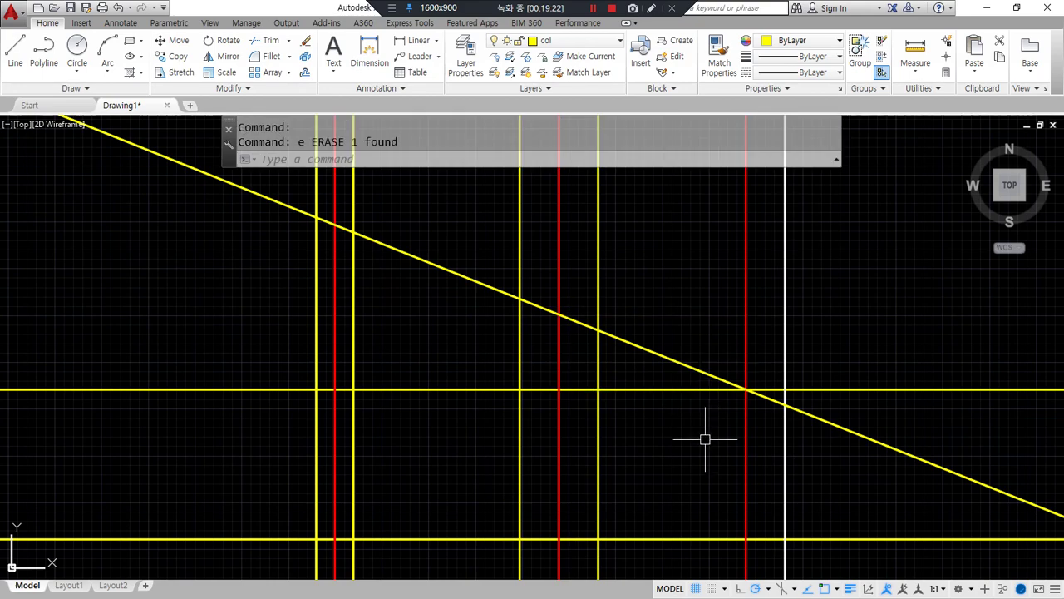
- Match the upper height line's properties to those of the outermost entrance-side centre line
scroll(694, 449, "down", 2)
type("ma")
key("Return")
scroll(698, 453, "down", 2)
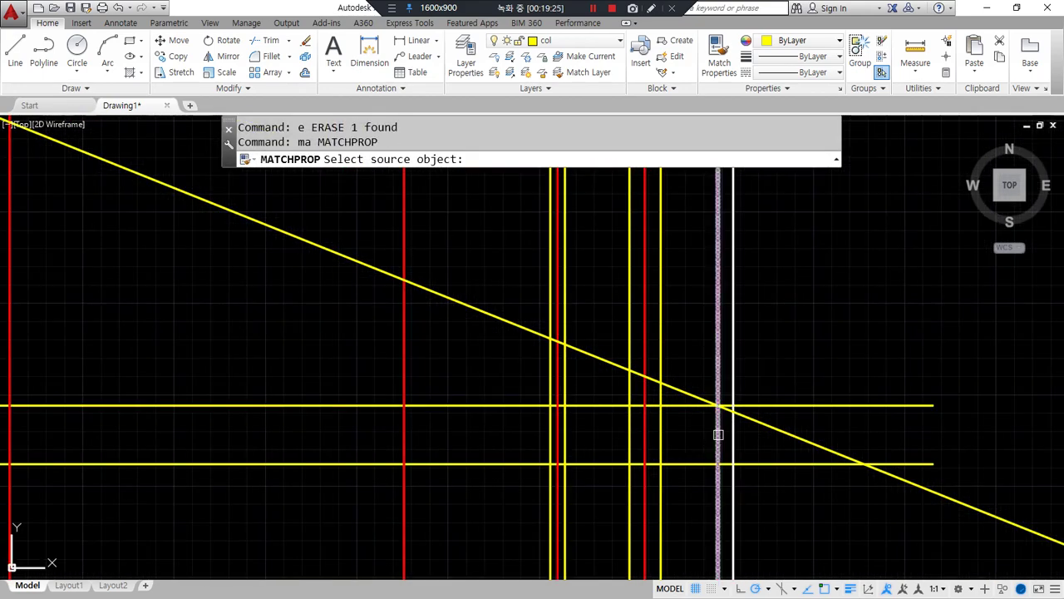
left_click(718, 434)
left_click(765, 405)
key("Return")
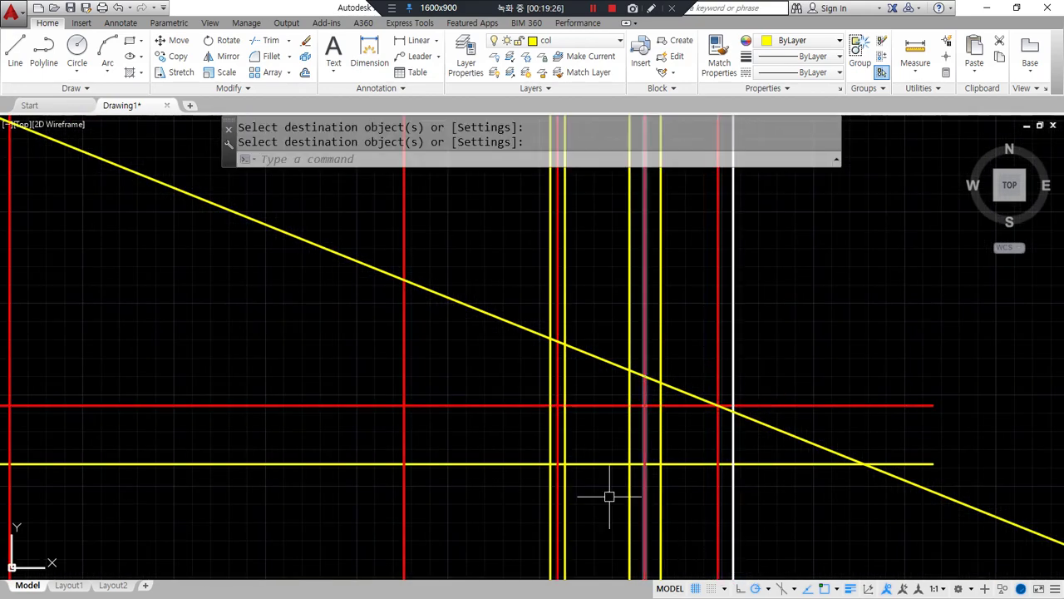
- Try a global linetype scale of 40, and set it to 20 instead
middle_click_drag(610, 419, 636, 399)
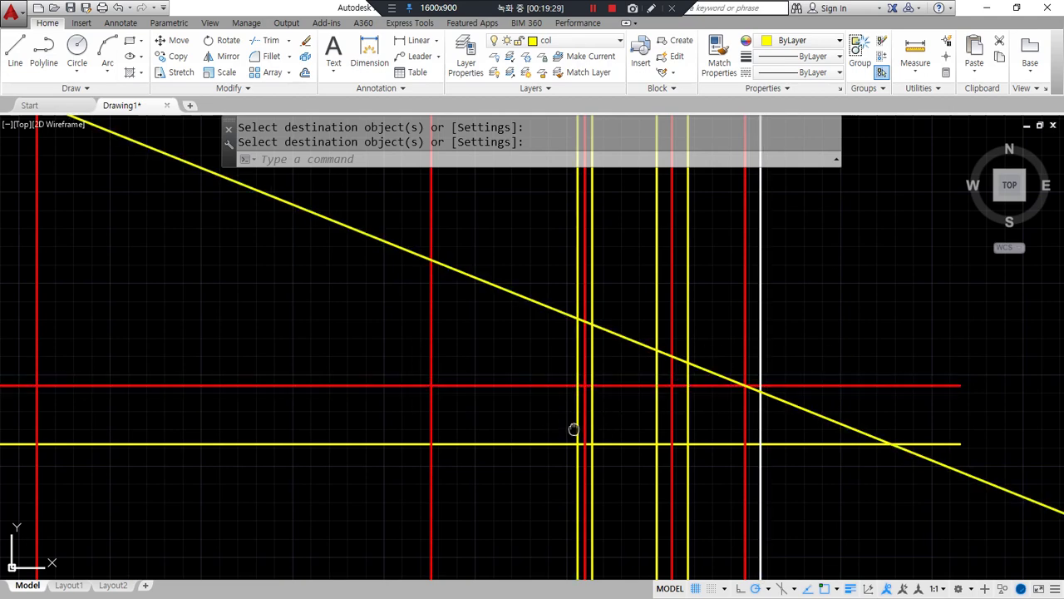
middle_click_drag(572, 429, 600, 403)
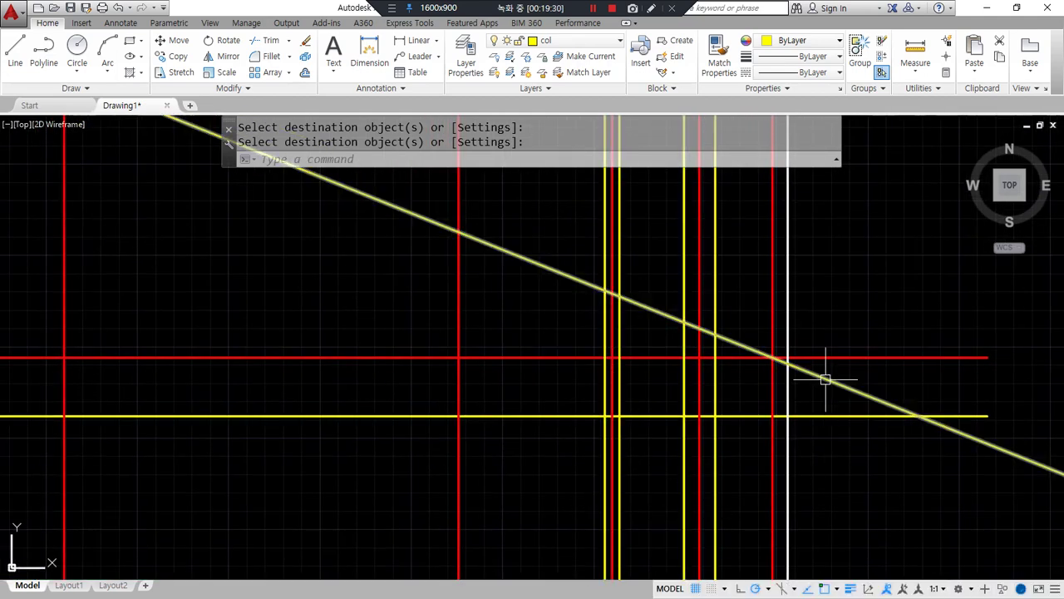
type("lts")
key("Return")
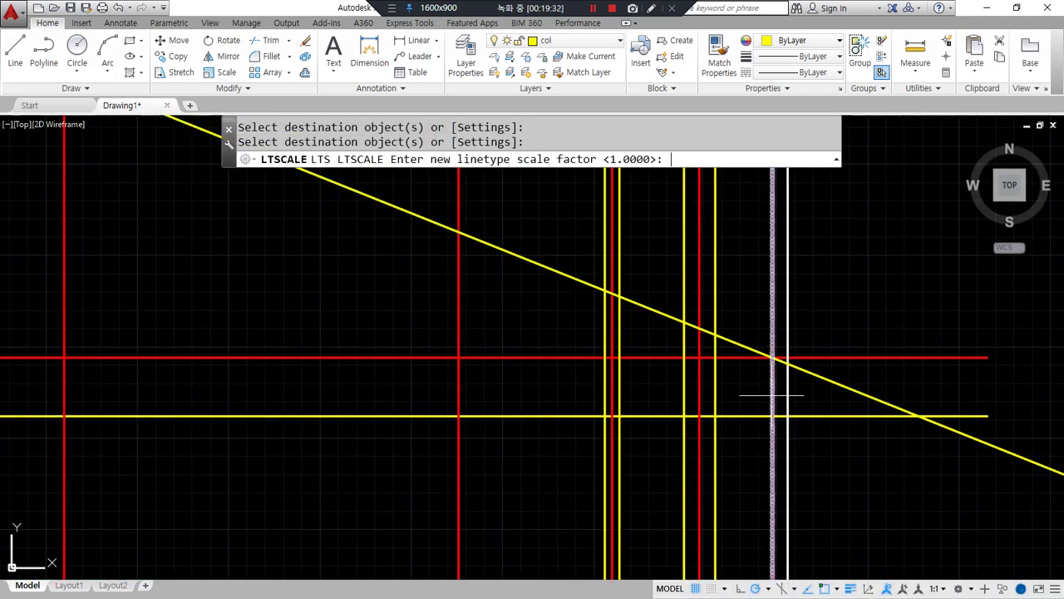
type("40")
key("Return")
key("Return")
type("20")
key("Return")
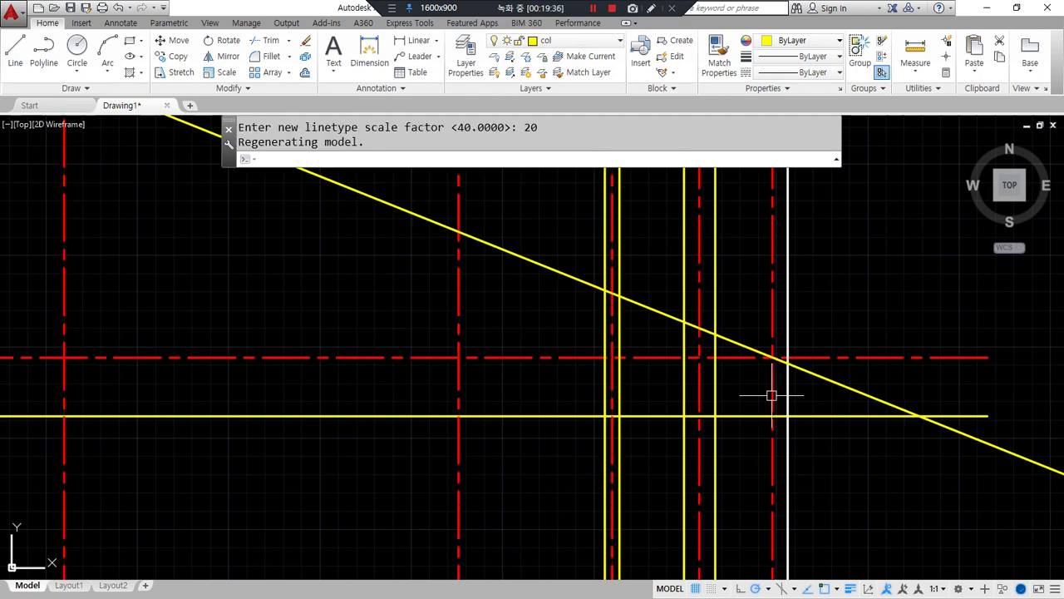
mouse_move(698, 325)
left_mouse_down()
mouse_move(733, 389)
mouse_move(704, 417)
mouse_move(682, 329)
mouse_move(718, 374)
mouse_move(705, 416)
left_mouse_up()
mouse_move(791, 369)
left_mouse_down()
mouse_move(773, 409)
mouse_move(805, 417)
left_mouse_up()
left_click_drag(713, 349, 577, 280)
scroll(440, 325, "down", 2)
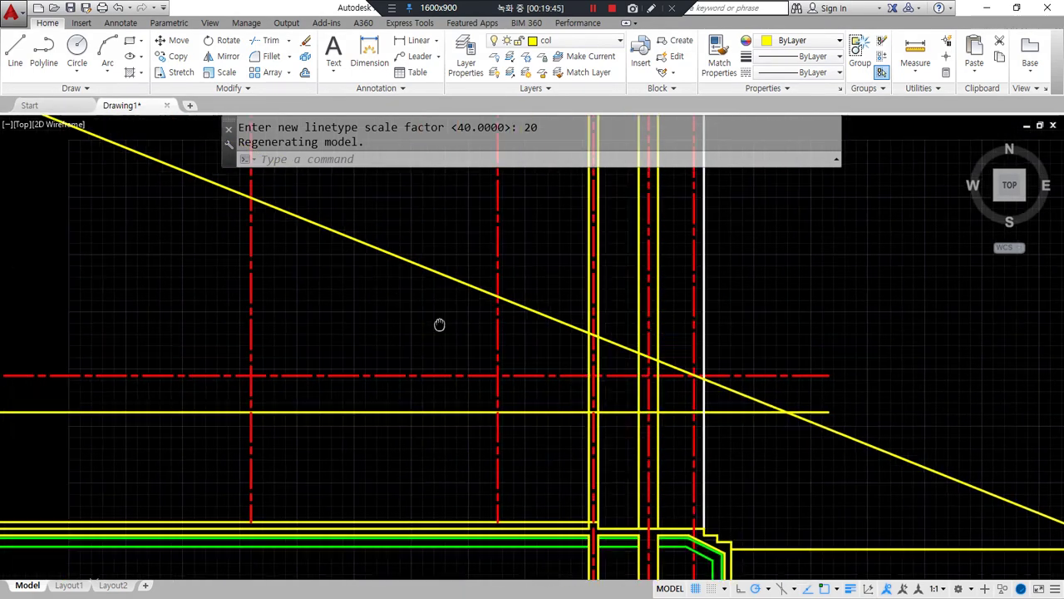
middle_click_drag(439, 325, 529, 380)
middle_click_drag(304, 304, 299, 244)
- Mirror the entrance-side roof slope line about the ridge centre line, keeping the original
scroll(390, 278, "up", 2)
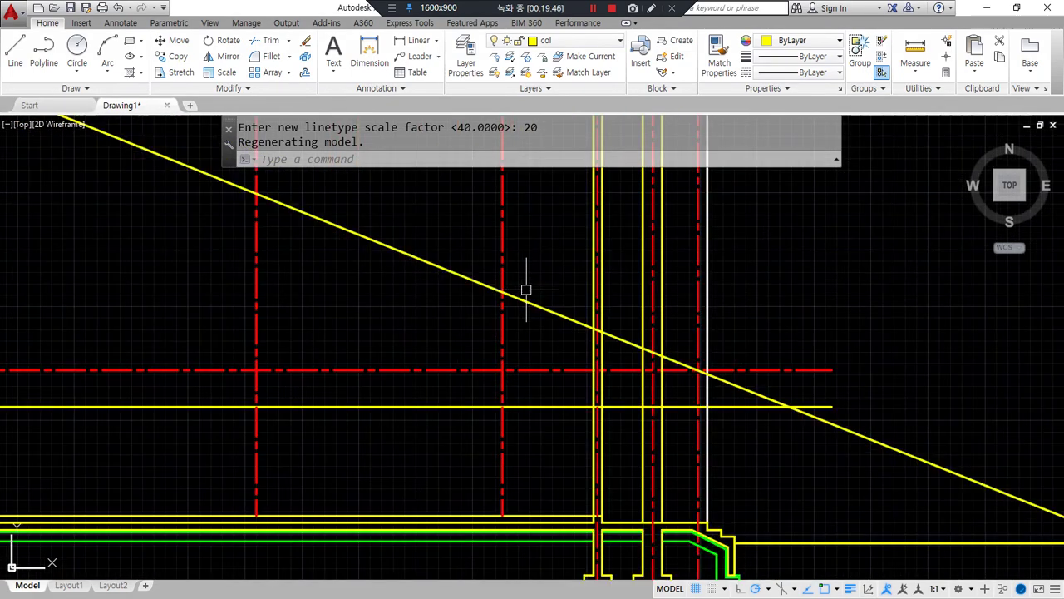
type("mi")
key("Return")
left_click(517, 283)
key("Return")
left_click(499, 276)
left_click(499, 306)
key("Return")
- Fillet the entrance-side slope line and its mirrored copy into a sharp corner at the ridge
type("f FILLET")
key("Return")
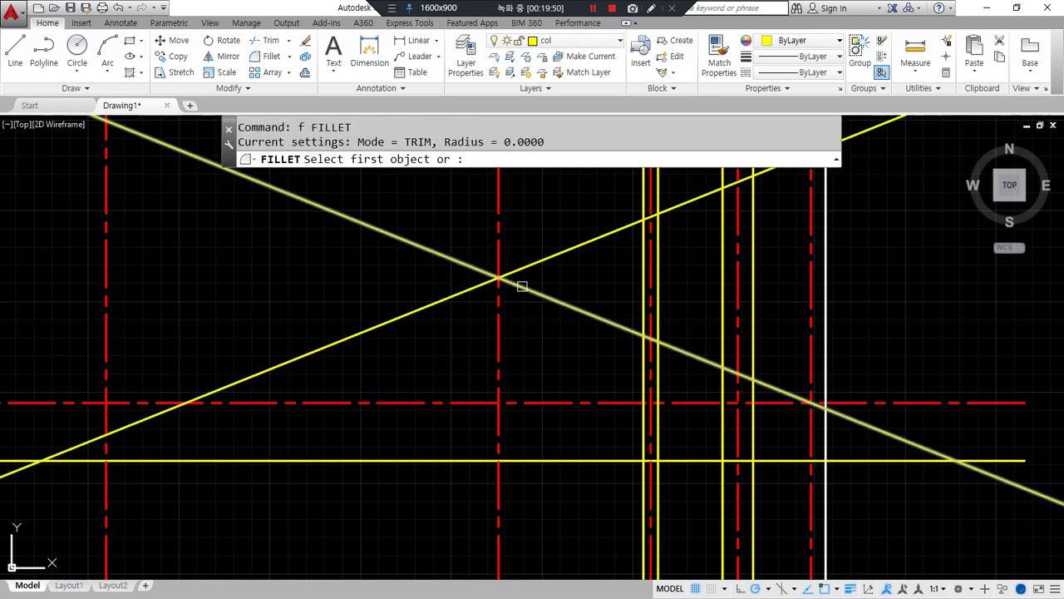
left_click(504, 280)
key("Escape")
- Erase the mirrored slope line on the side of the ridge opposite the entrance
left_click(457, 302)
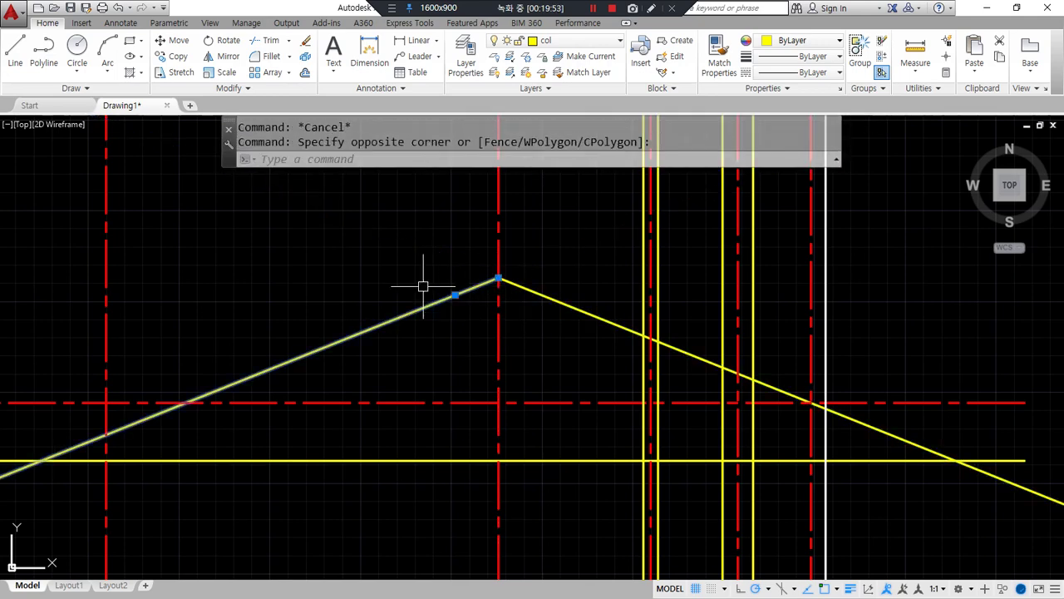
left_click(423, 287)
type("e")
key("Return")
- Draw a line from where the far outer centre line meets the upper height line to the ridge apex
type("l")
key("Return")
left_click(106, 403)
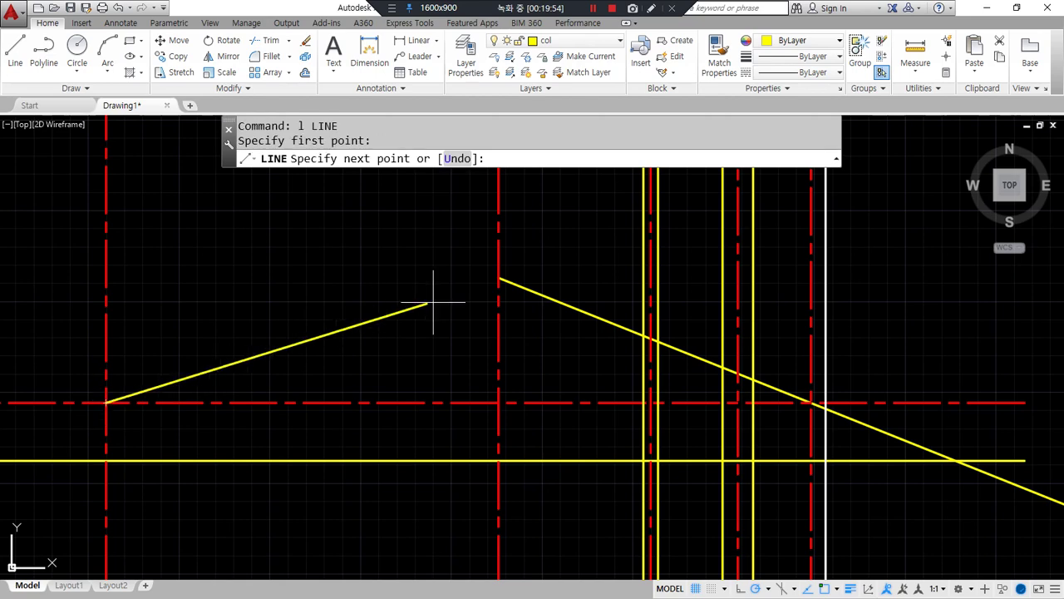
left_click(498, 278)
key("Return")
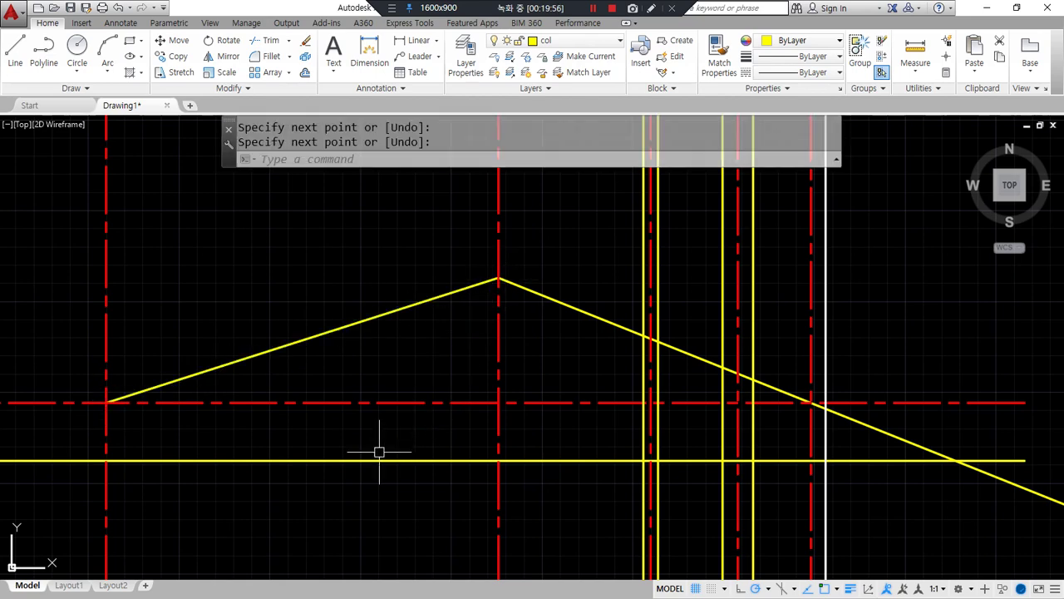
middle_click_drag(462, 389, 387, 387)
middle_click_drag(545, 353, 627, 351)
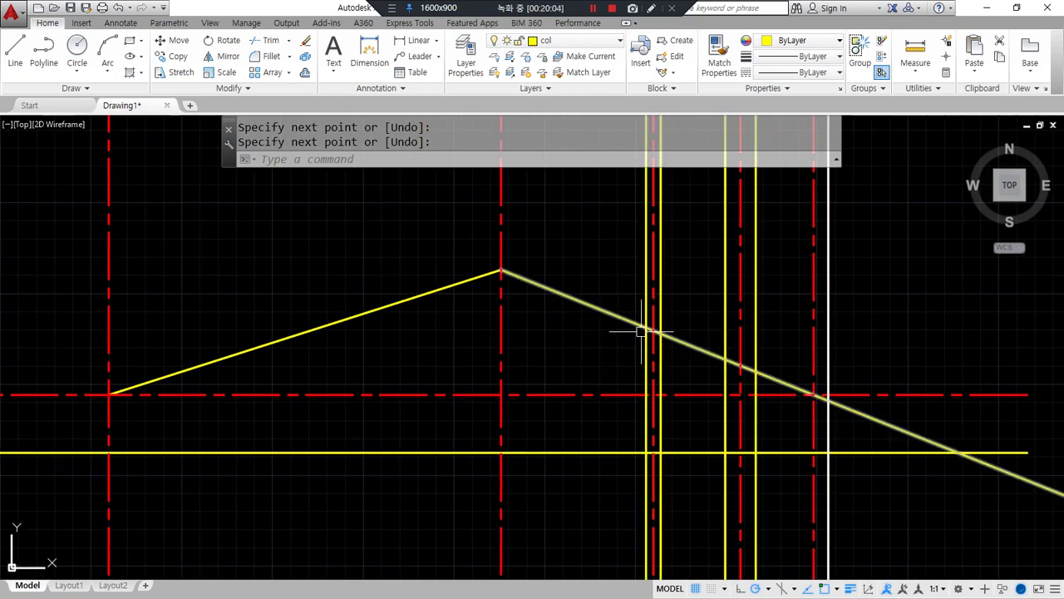
- Offset both roof slope lines 150 downward to form the roof slab's underside
type("o")
key("Return")
type("15")
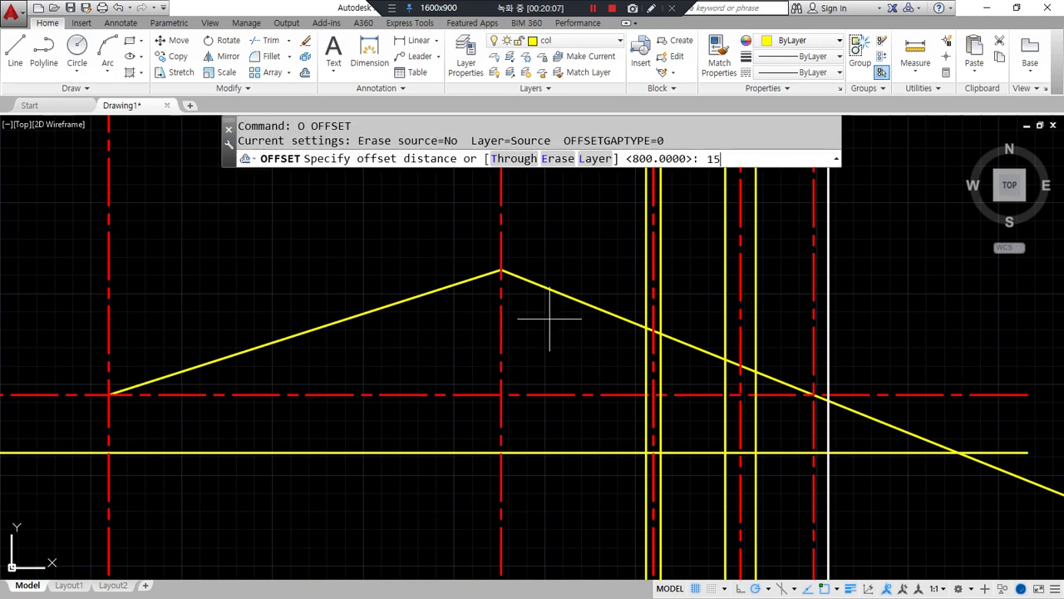
type("0")
key("Return")
left_click(458, 284)
left_click(462, 329)
left_click(551, 290)
left_click(546, 325)
key("Return")
- Trim away the parts of the roof underside line that cross the two walls on the entrance side
scroll(660, 355, "up", 2)
middle_click_drag(621, 333, 434, 307)
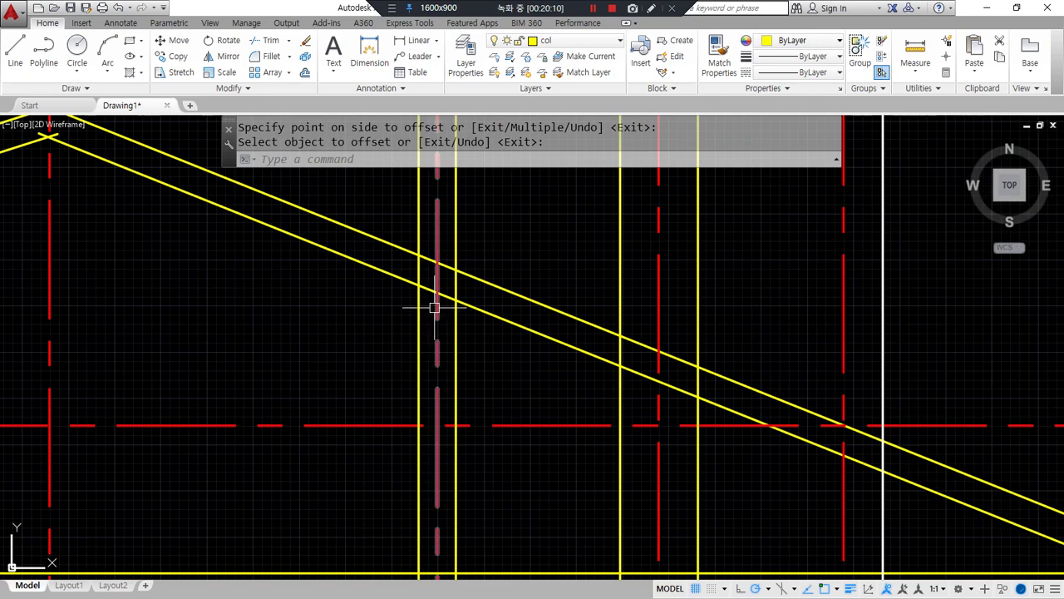
key("Escape")
type("tr")
key("Return")
key("Return")
left_click(428, 289)
left_click(638, 370)
key("Escape")
- Fillet the faces of both entrance-side walls to the roof underside line as sharp corners, removing the wall lines above it
type("f")
key("Return")
left_click(705, 394)
left_click(698, 404)
key("Return")
left_click(606, 358)
left_click(615, 378)
key("Return")
left_click(462, 305)
left_click(456, 325)
key("Return")
left_click(402, 282)
left_click(418, 308)
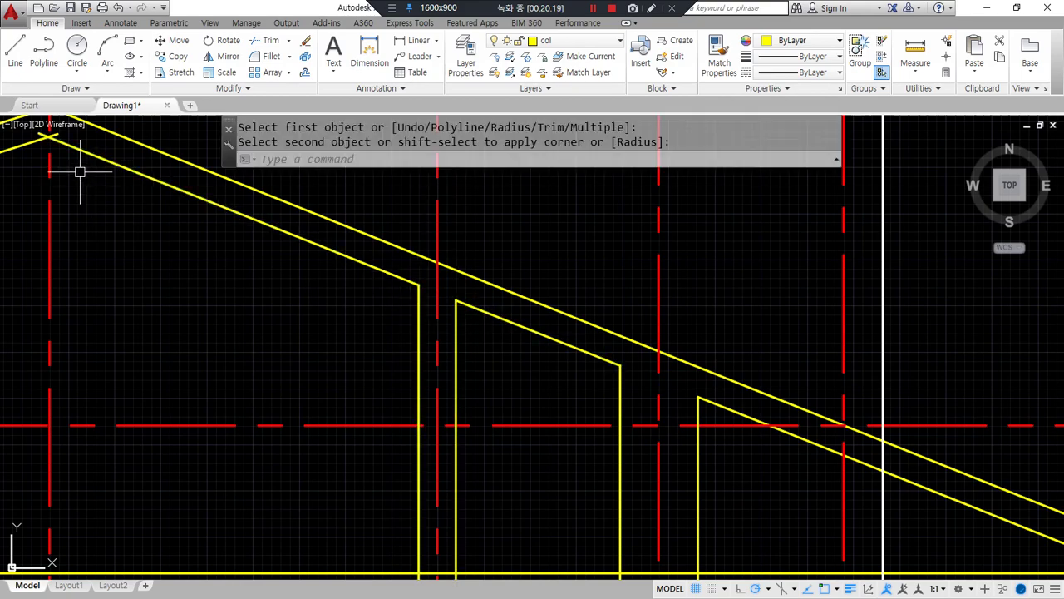
- Fillet the two roof underside lines into a sharp corner below the ridge
middle_click_drag(80, 172, 241, 226)
type("f")
key("Return")
left_click(161, 207)
left_click(228, 201)
scroll(408, 325, "down", 3)
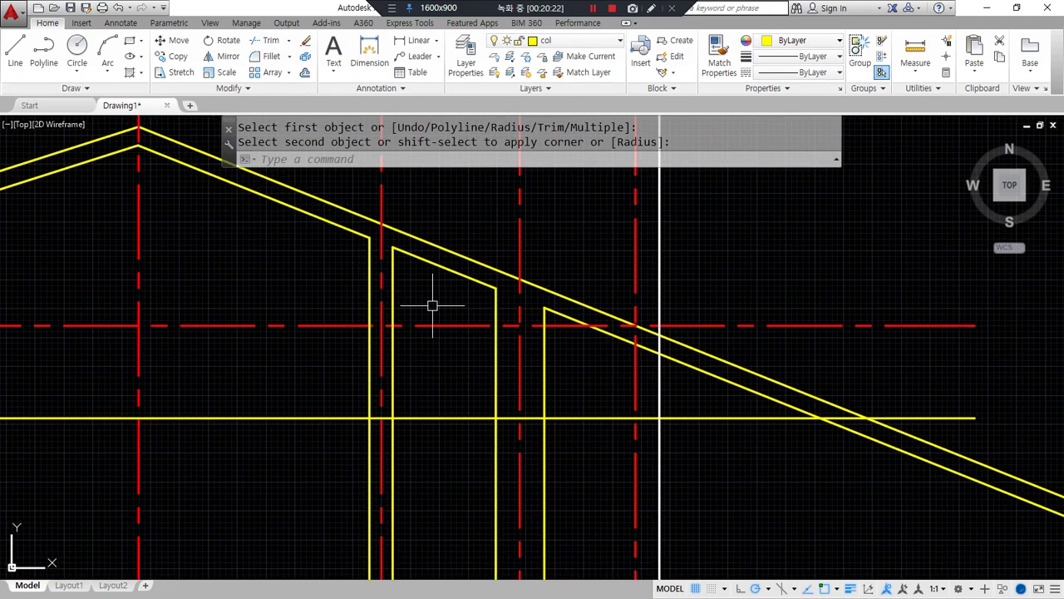
key("Escape")
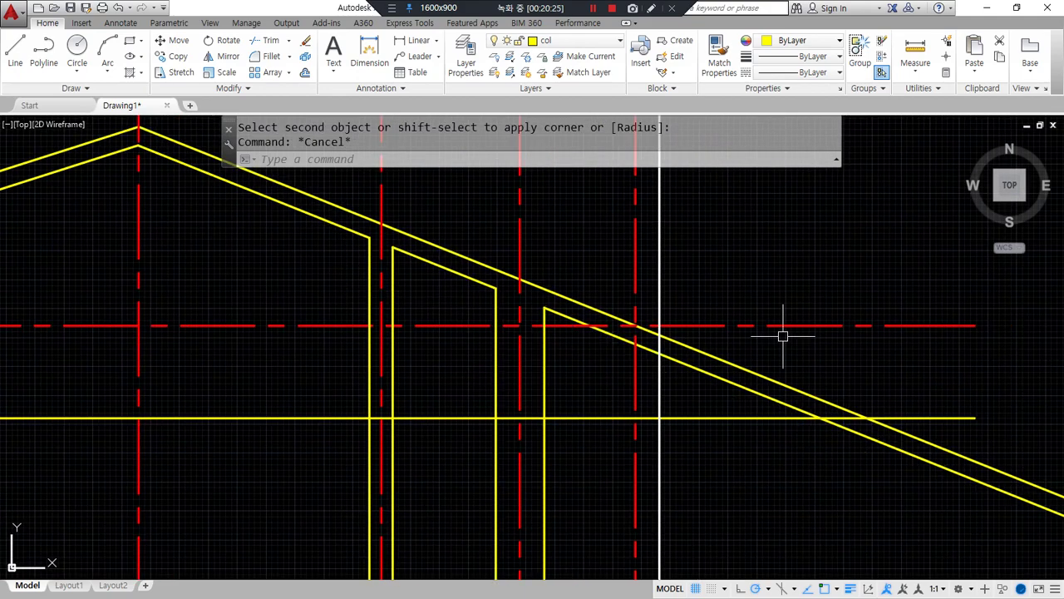
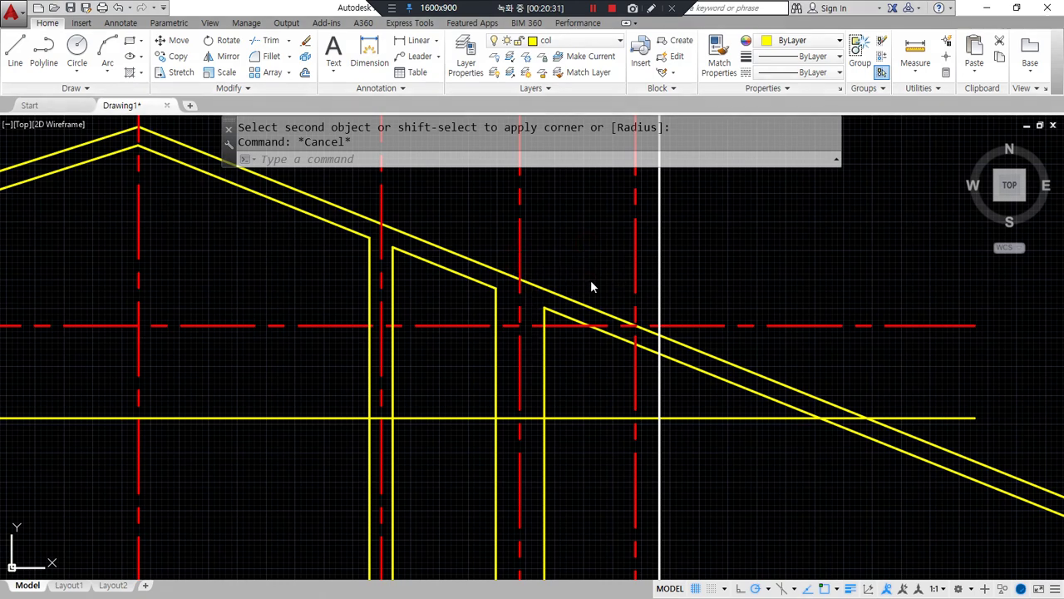
- Offset the entrance-side exterior wall's centre line 600 outward to mark the eave end
type("o")
key("Return")
type("600")
key("Return")
left_click(518, 241)
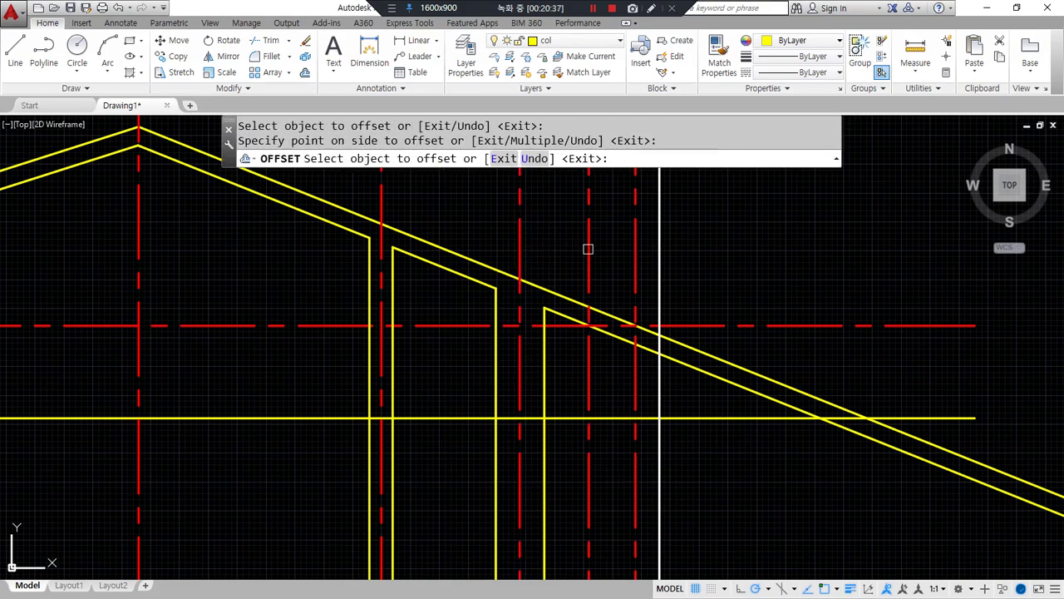
left_click(587, 247)
scroll(585, 317, "up", 2)
key("Escape")
type("ma")
key("Return")
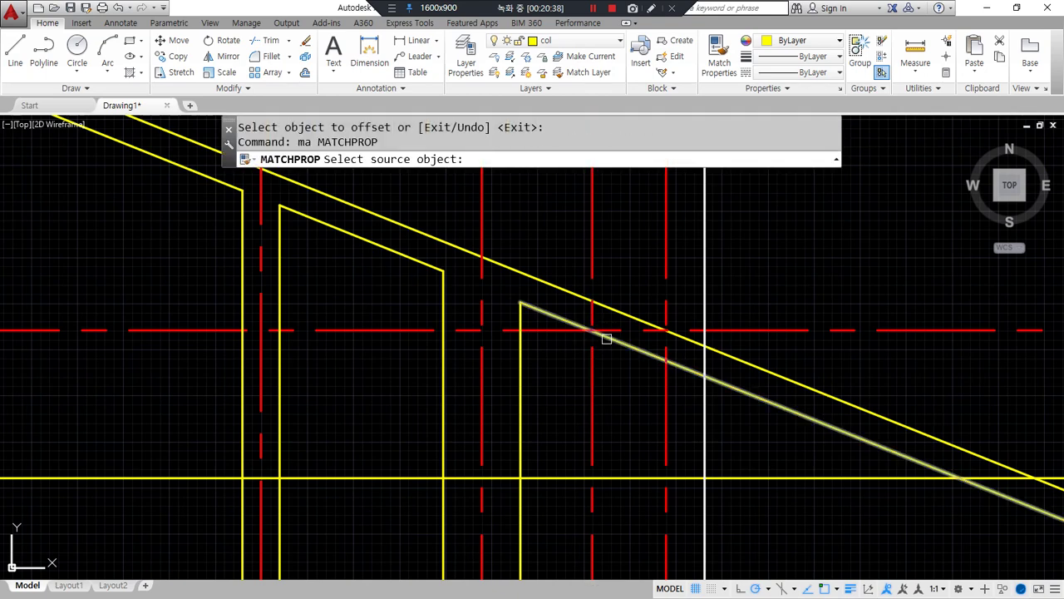
left_click(603, 337)
key("Escape")
key("ctrl+z")
- Draw the eave edge from where the 600 offset line meets the upper slope: 250 down, 150 inward, then up to the underside line
type("l")
key("Return")
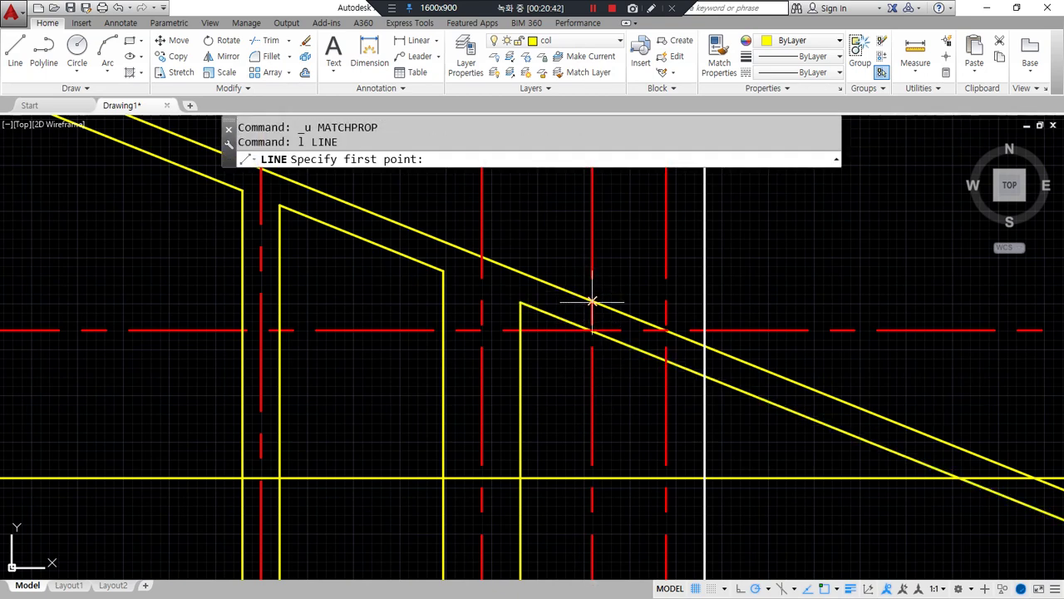
left_click(592, 300)
type("250")
key("Return")
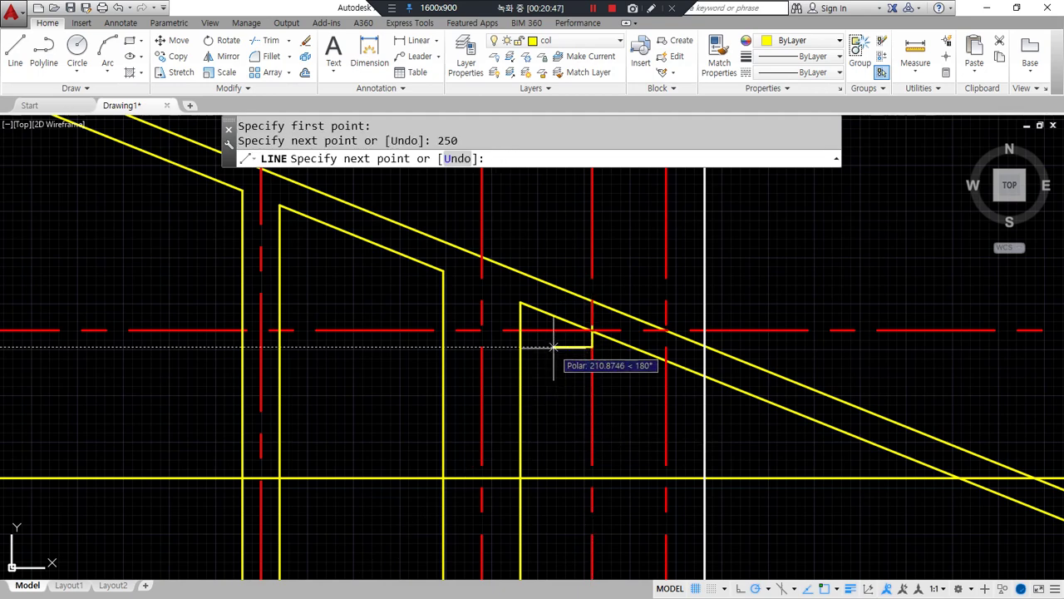
type("150")
key("Return")
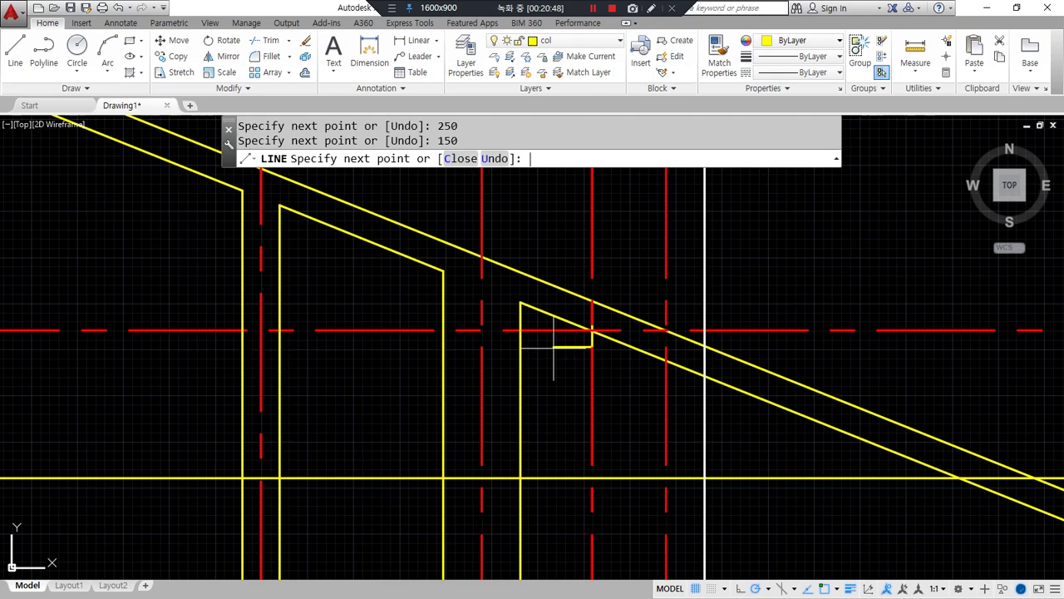
scroll(565, 320, "up", 4)
key("Return")
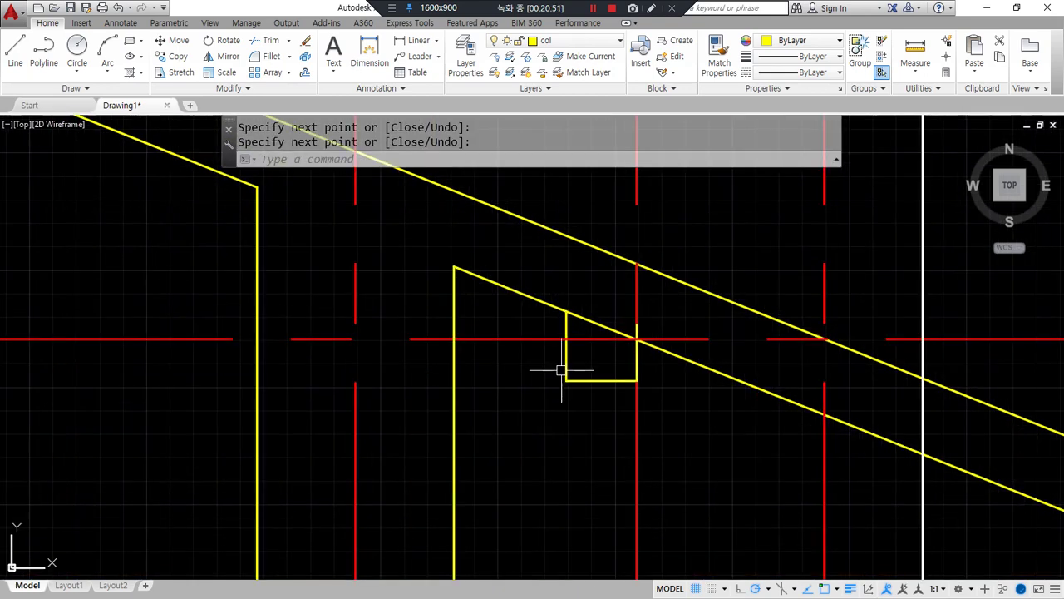
- Fillet the eave's inner vertical line and the roof underside line into a sharp corner, removing the underside beyond it
type("f")
key("Return")
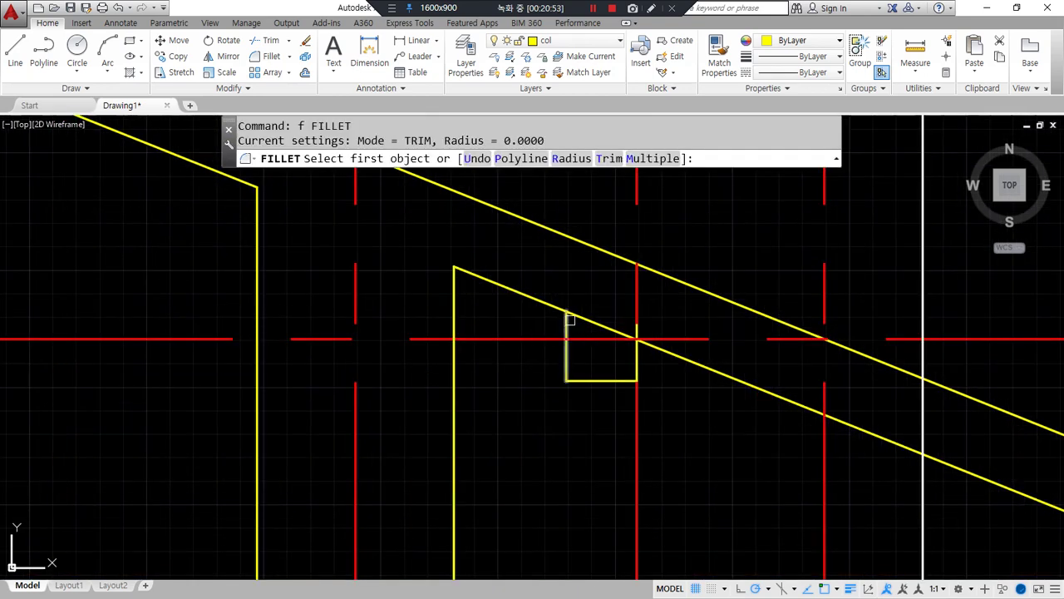
left_click(565, 321)
left_click(548, 308)
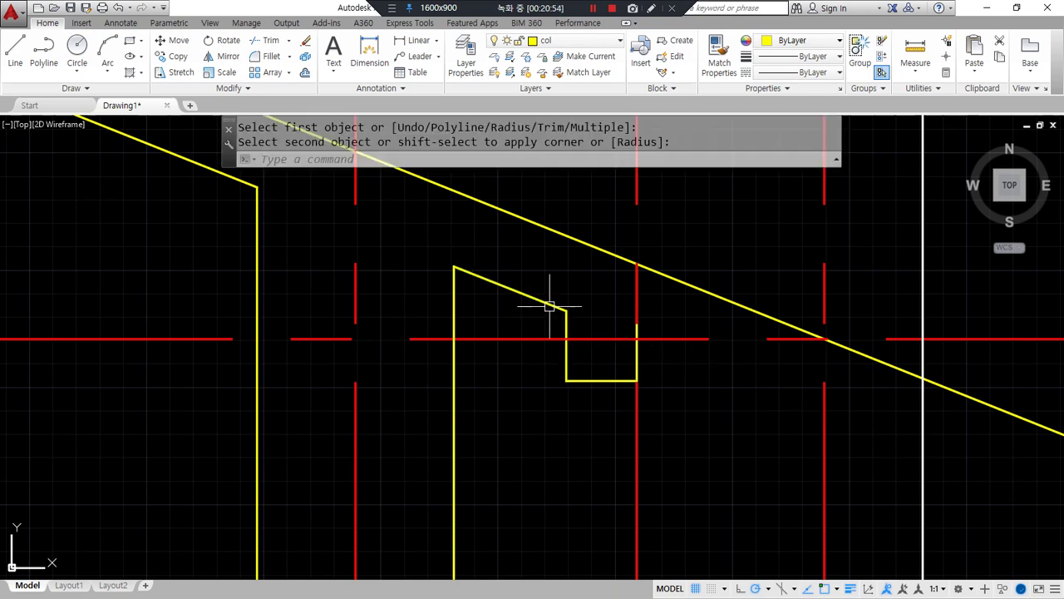
left_click(637, 344)
key("Escape")
- Send the centre line at the eave end to the back of the draw order and regenerate the display
left_click(639, 430)
right_click(638, 429)
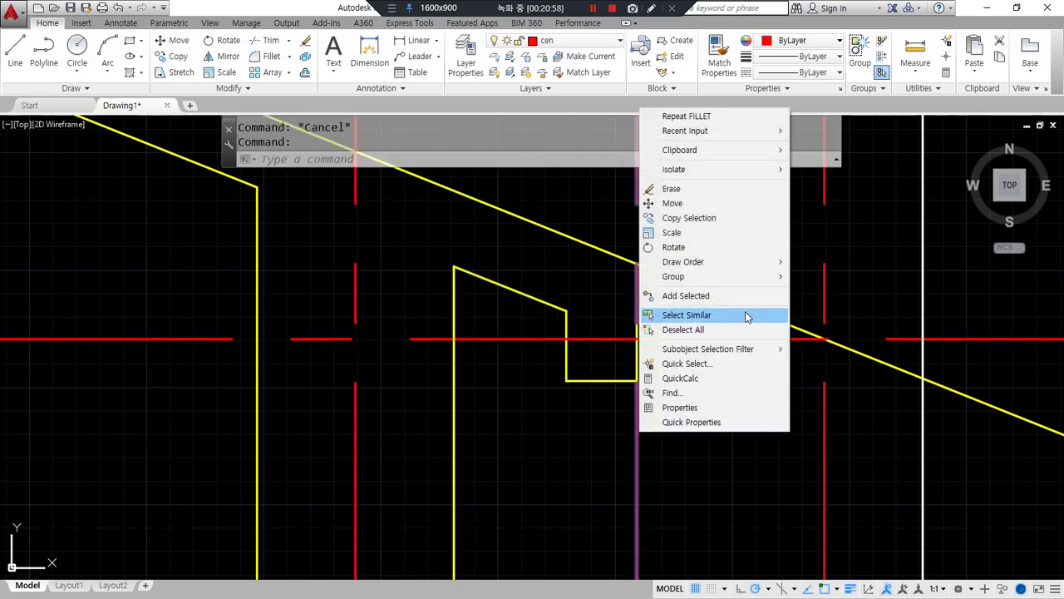
left_click(737, 273)
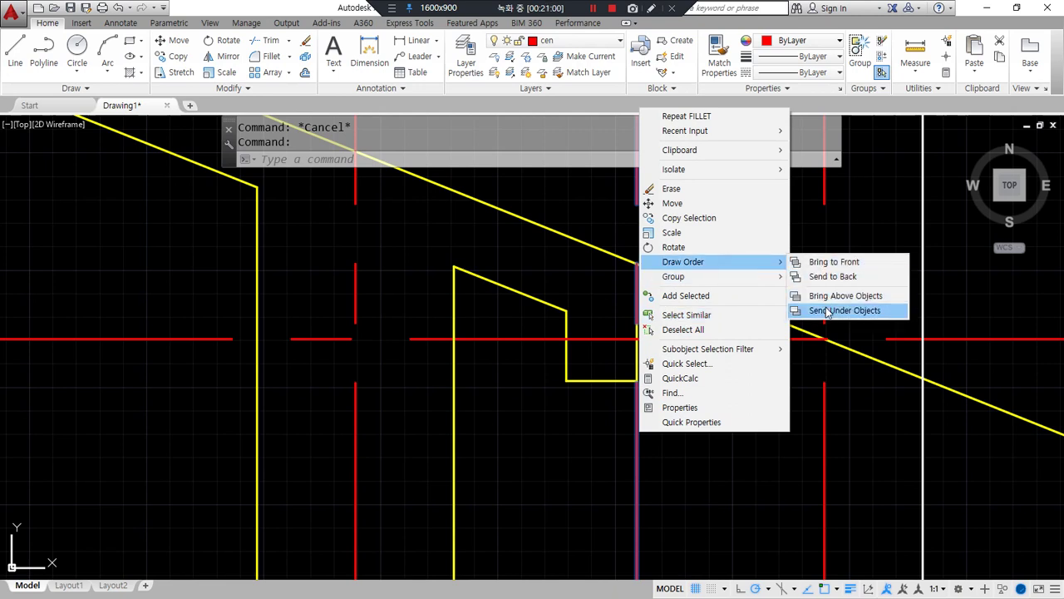
left_click(823, 277)
key("Escape")
left_click(640, 356)
key("Escape")
scroll(681, 391, "down", 2)
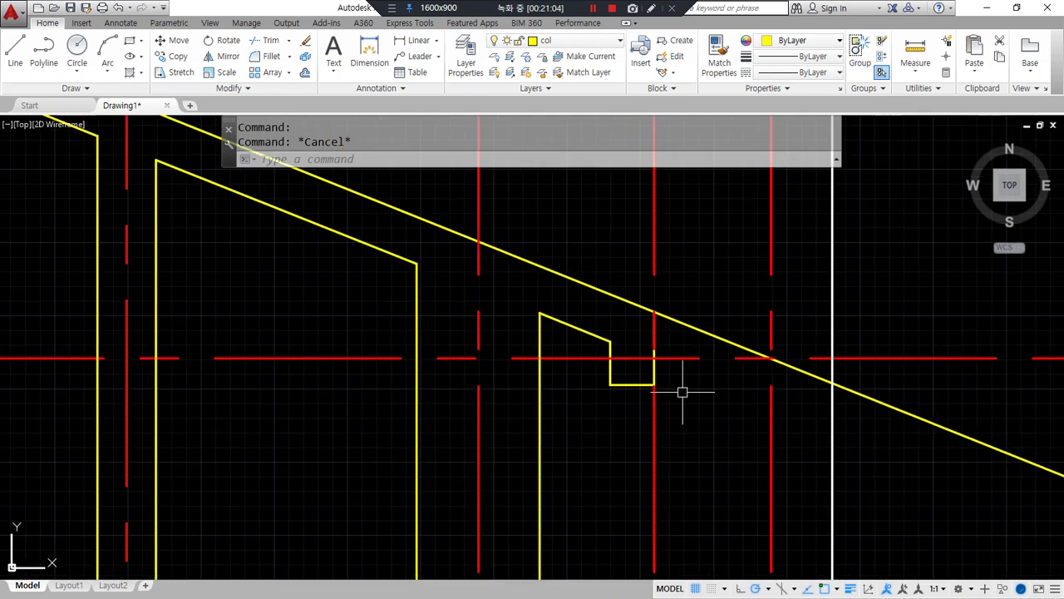
type("re")
key("Return")
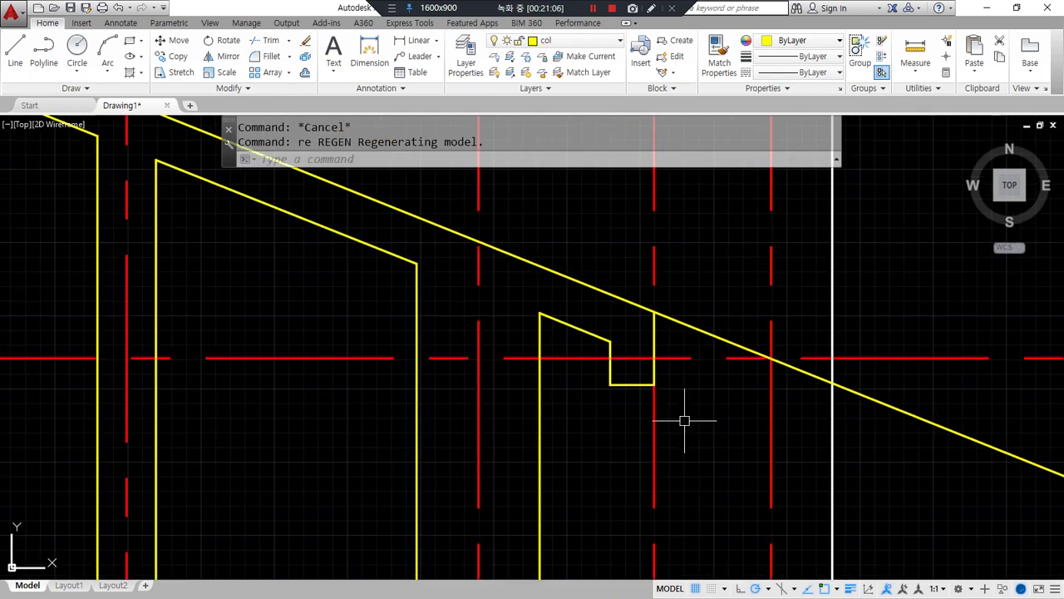
mouse_move(532, 450)
left_mouse_down()
mouse_move(459, 210)
mouse_move(570, 450)
left_mouse_up()
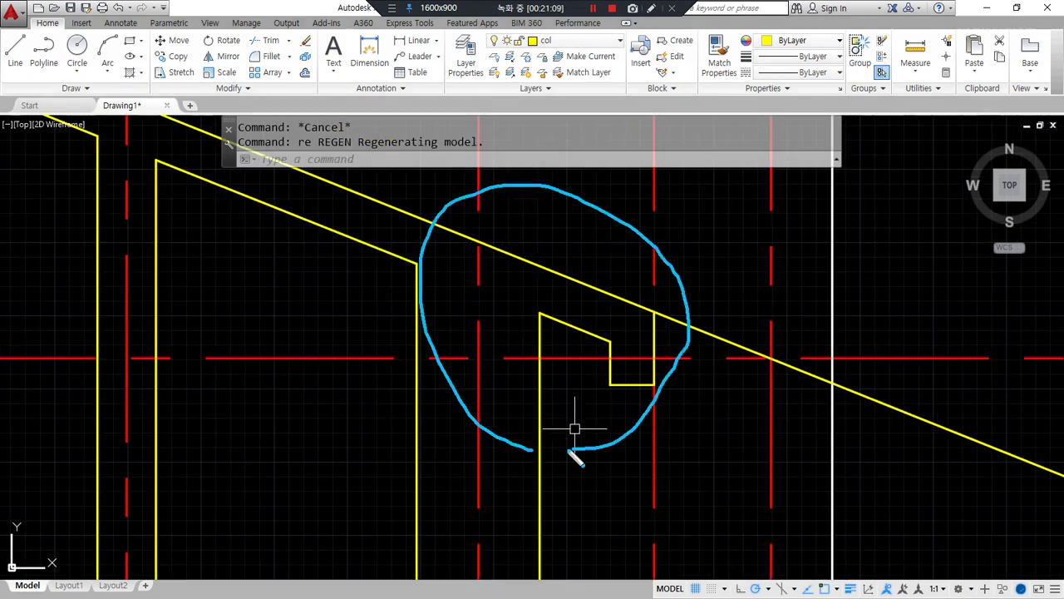
- Erase the offset centre line at the eave end
scroll(653, 418, "down", 2)
middle_click_drag(653, 418, 551, 382)
left_click(550, 419)
left_click(547, 434)
type("e")
key("Return")
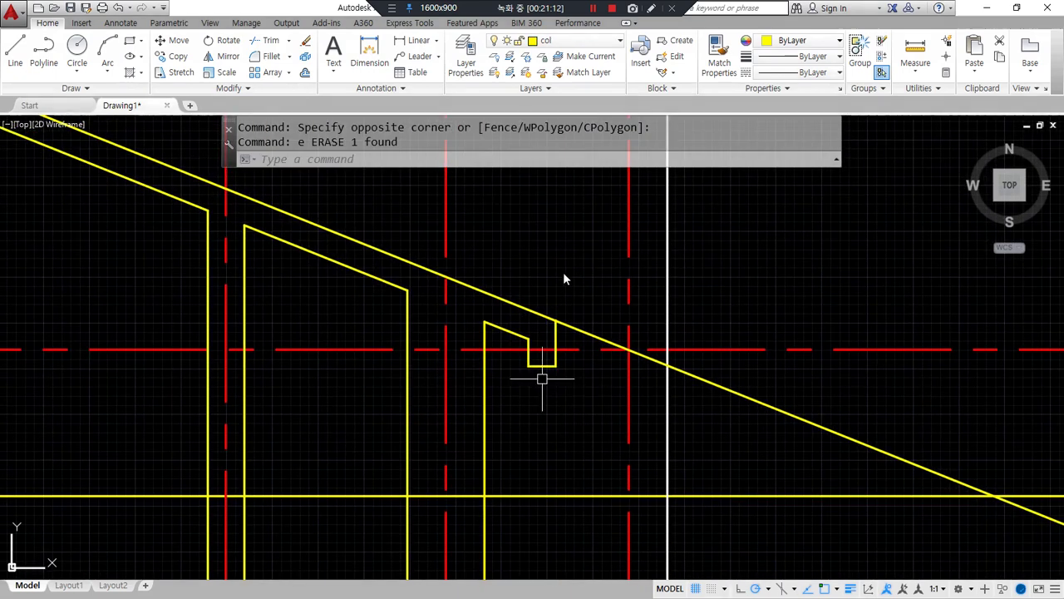
left_click_drag(457, 387, 566, 428)
mouse_move(833, 474)
left_mouse_down()
mouse_move(869, 382)
mouse_move(775, 506)
mouse_move(683, 465)
mouse_move(812, 563)
left_mouse_up()
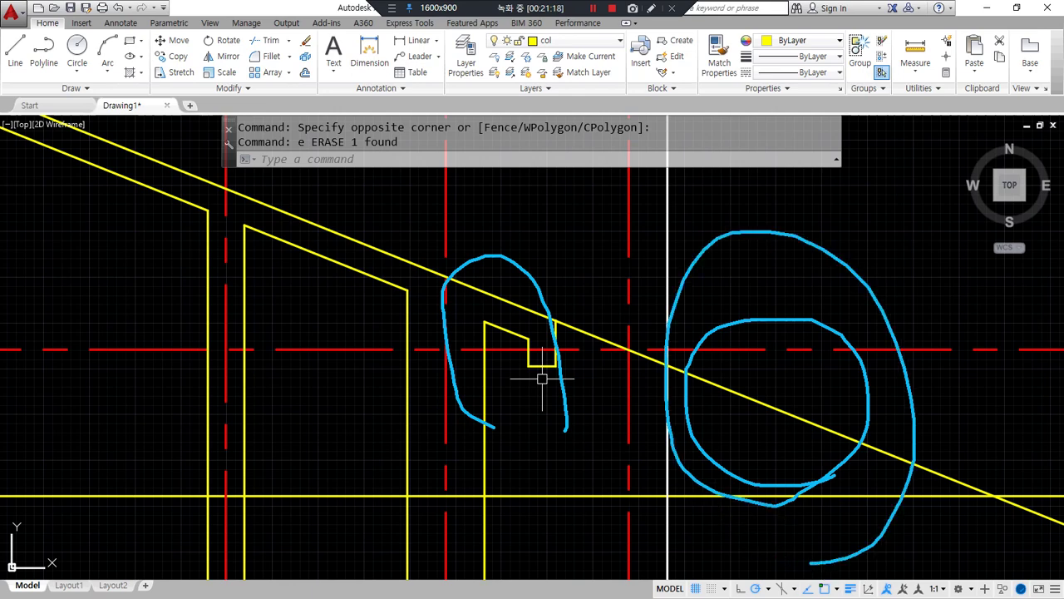
key("Escape")
key("Escape")
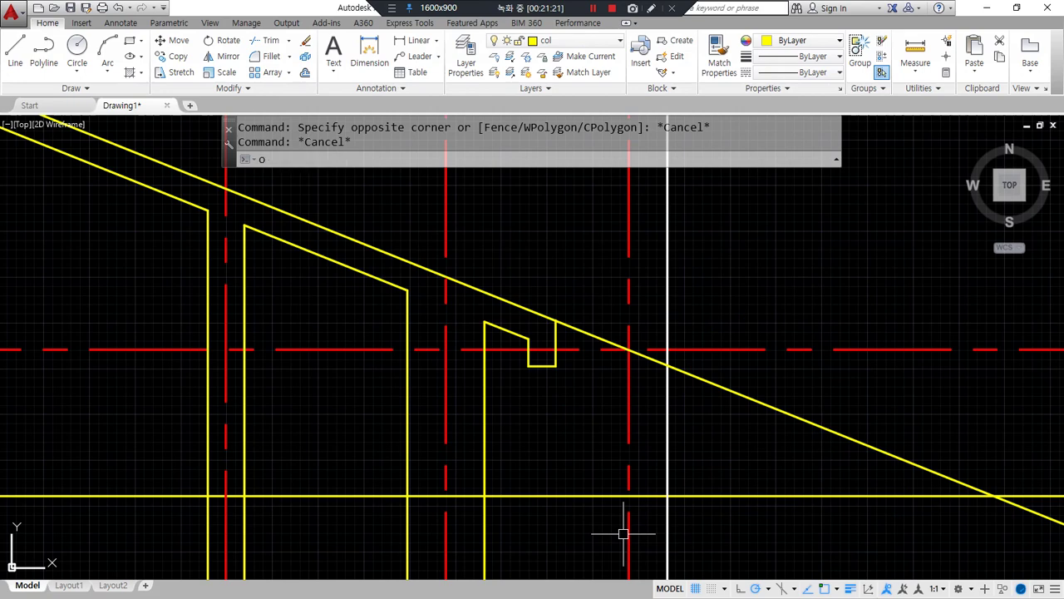
- Offset the outermost entrance-side centre line 600 outward
key("Return")
key("Return")
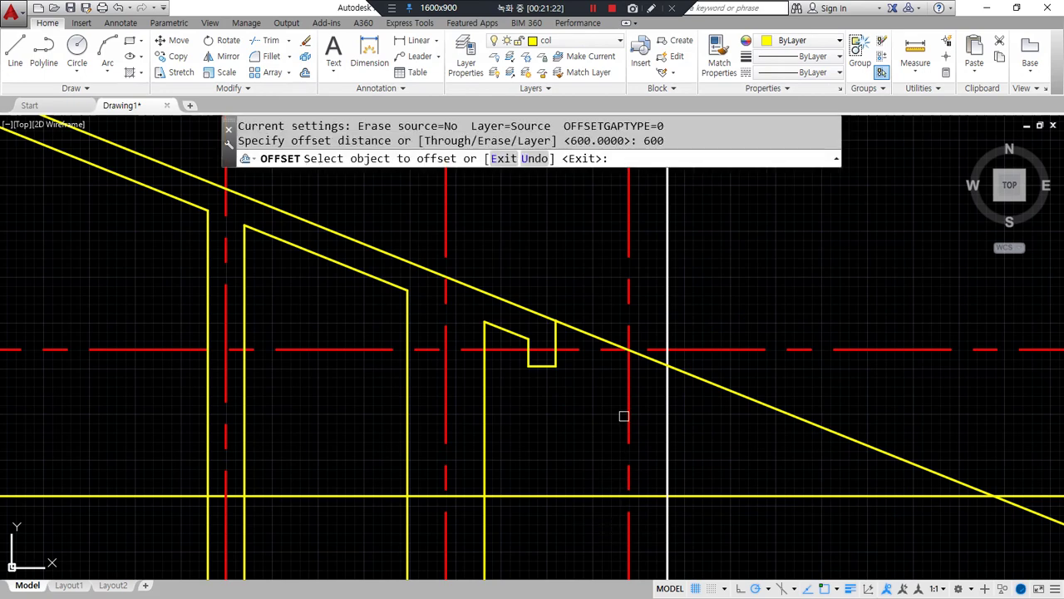
left_click(629, 416)
left_click(739, 434)
key("Return")
- Start a line at the intersection of the newly offset centre line and the upper roof slope, heading downward
type("l")
key("Return")
left_click(738, 393)
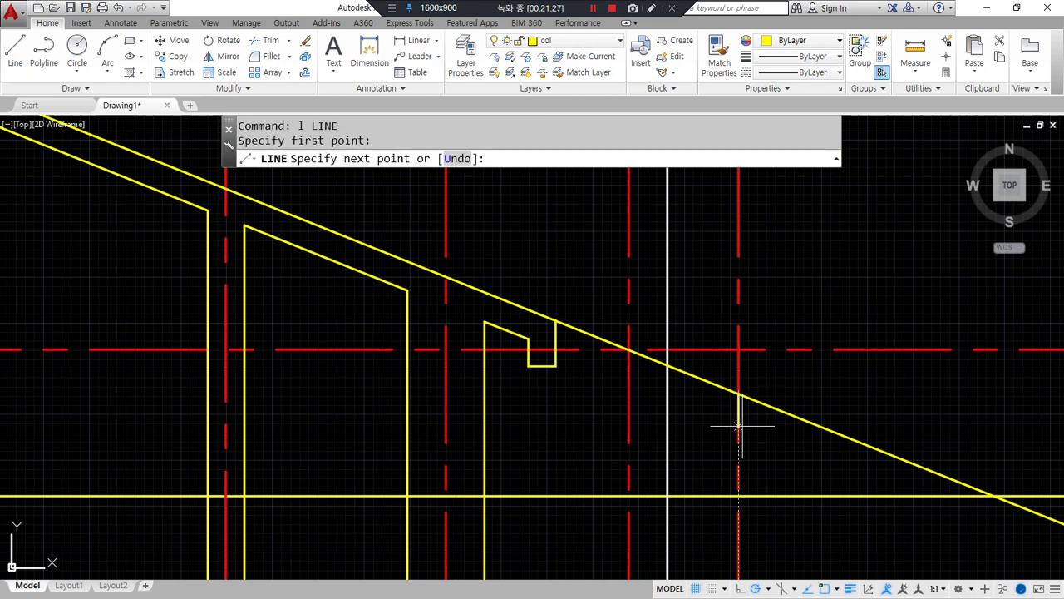
- Draw the eave box below the sloped roof line: 250 down, across to the neighbouring vertical grid line, and up to the roof line
type("250")
key("Return")
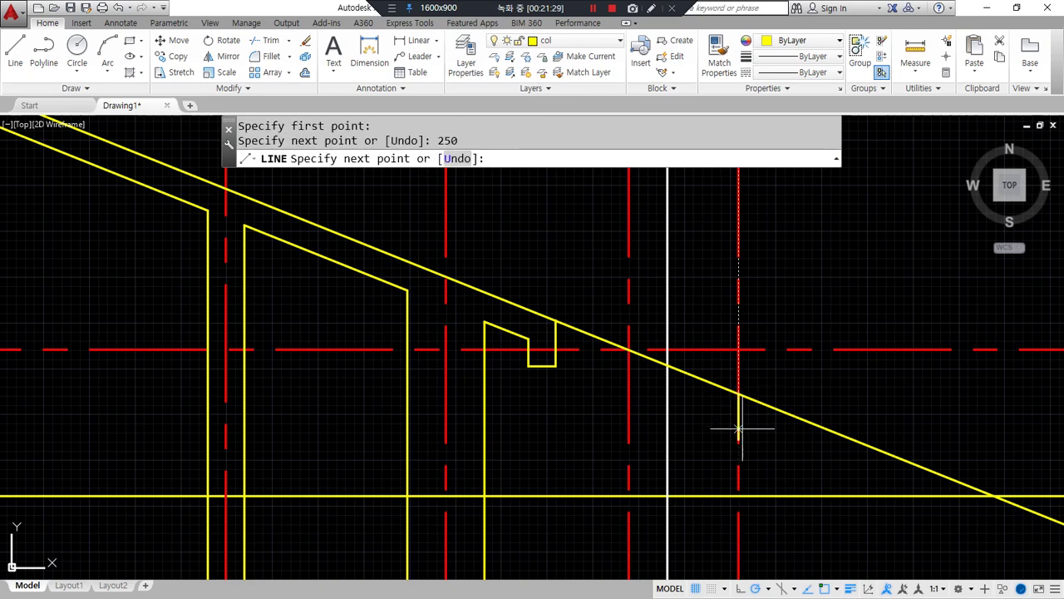
left_click(629, 439)
left_click(629, 350)
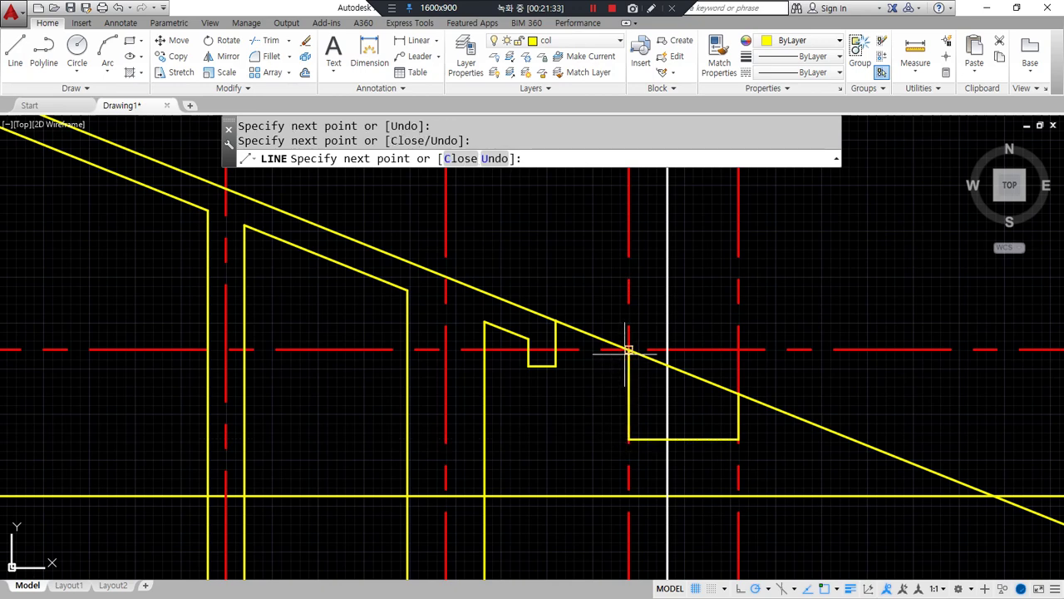
key("Return")
type("f FILLET")
key("Return")
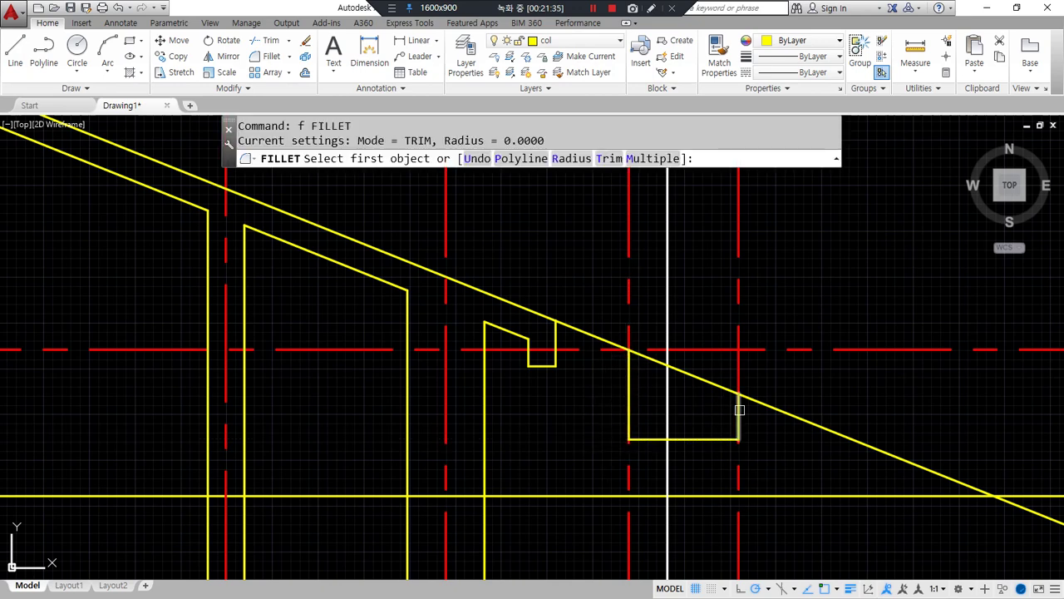
key("Escape")
scroll(609, 445, "up", 2)
middle_click_drag(606, 451, 613, 501)
mouse_move(301, 351)
left_mouse_down()
mouse_move(1057, 241)
mouse_move(531, 546)
left_mouse_up()
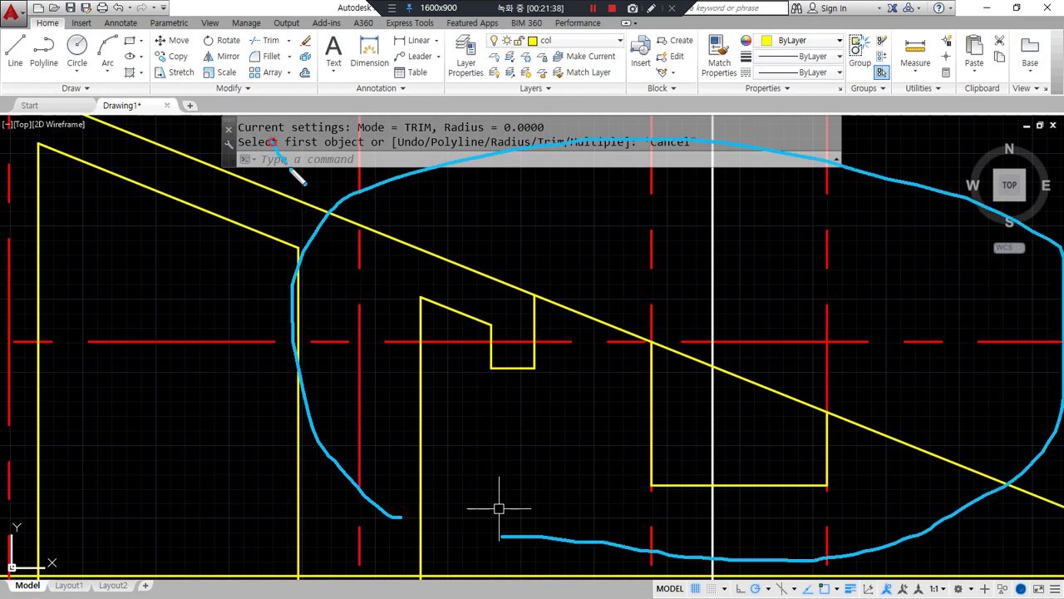
left_click_drag(434, 252, 387, 281)
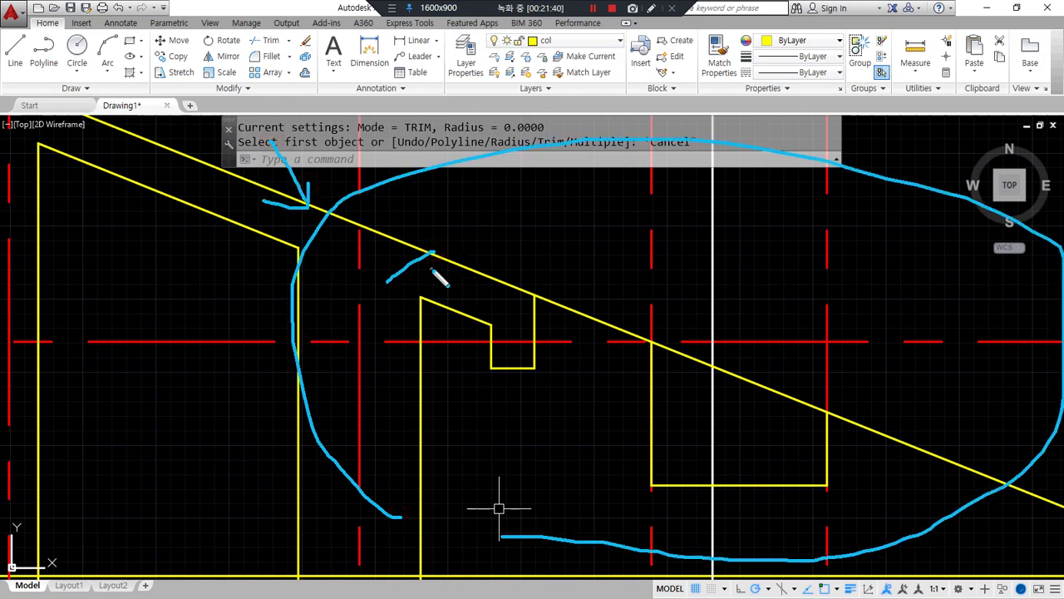
mouse_move(837, 562)
left_mouse_down()
mouse_move(653, 573)
mouse_move(814, 369)
mouse_move(782, 534)
left_mouse_up()
key("Escape")
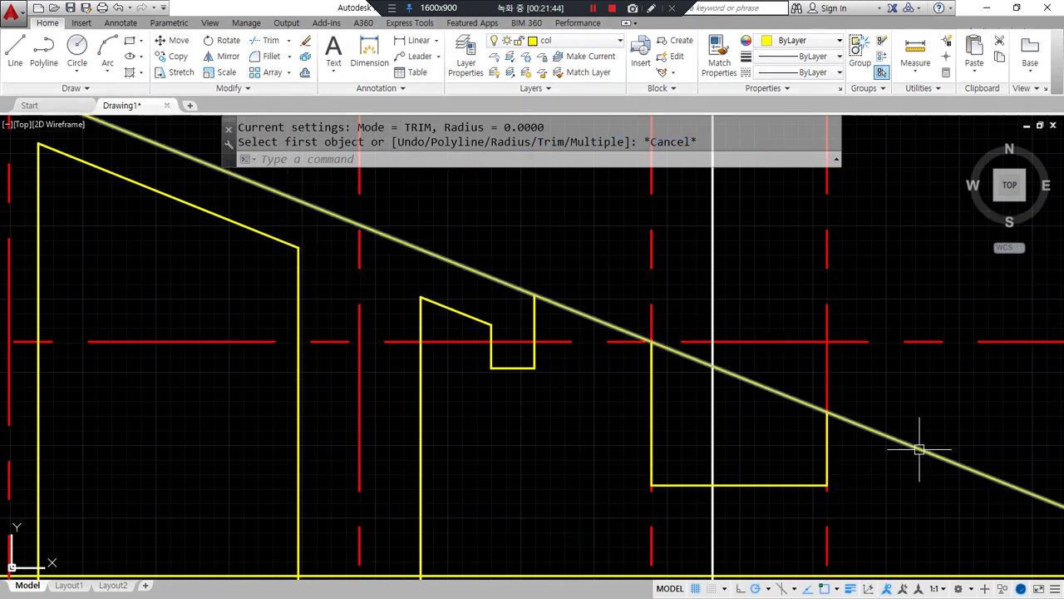
key("Escape")
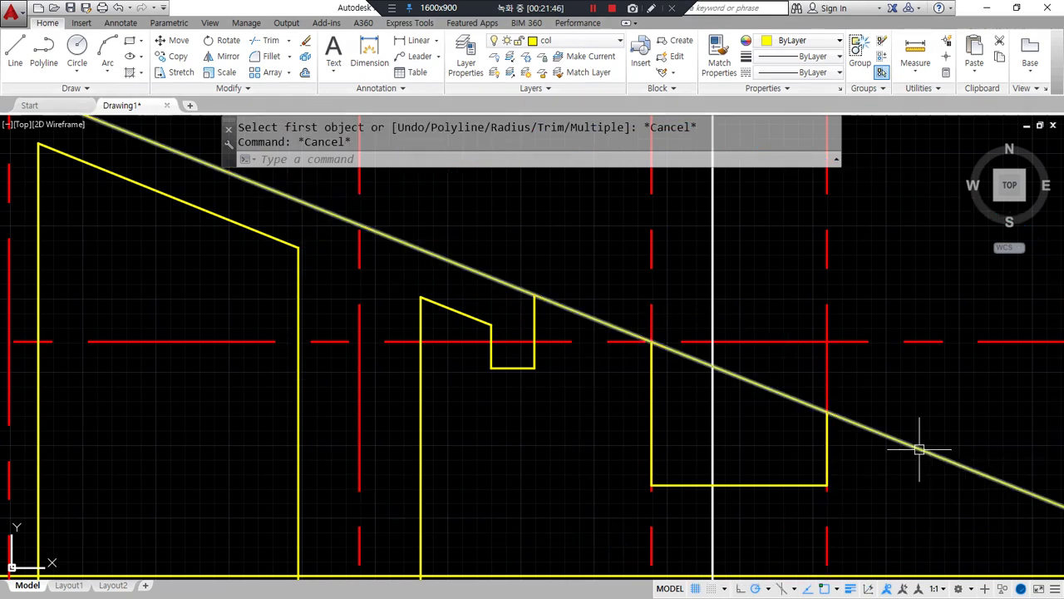
mouse_move(532, 246)
left_mouse_down()
mouse_move(530, 515)
mouse_move(872, 441)
mouse_move(601, 266)
mouse_move(590, 278)
left_mouse_up()
key("Escape")
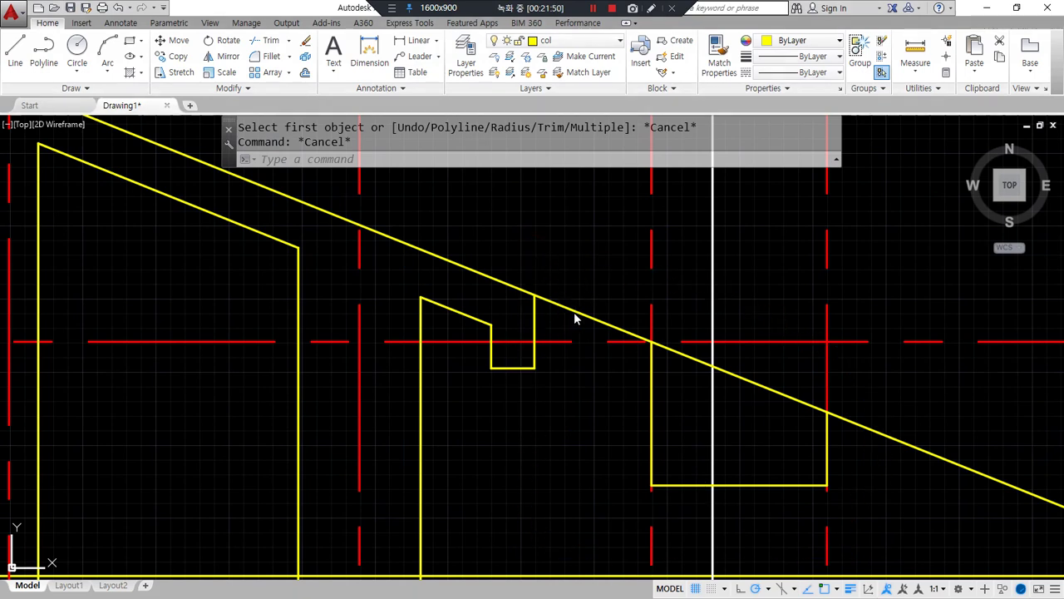
- Trim the sloped roof line between the small yellow beam drop and the eave box
type("tr")
key("Return")
key("Return")
left_click(577, 313)
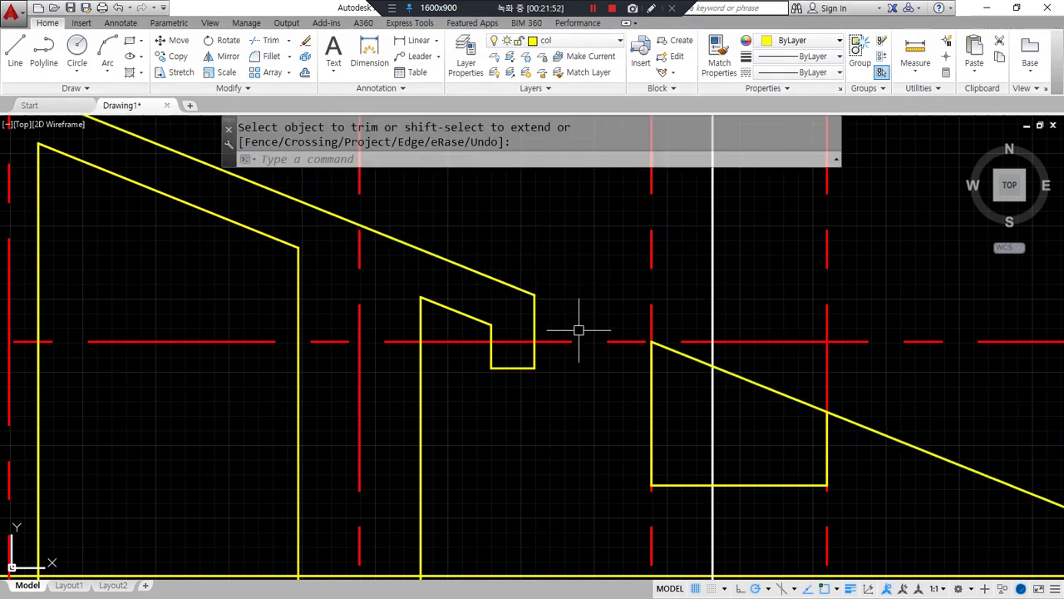
- Match the properties of the white vertical line to the lower roof line and the edges of the eave box
type("ma")
key("Return")
left_click(712, 392)
left_click(735, 375)
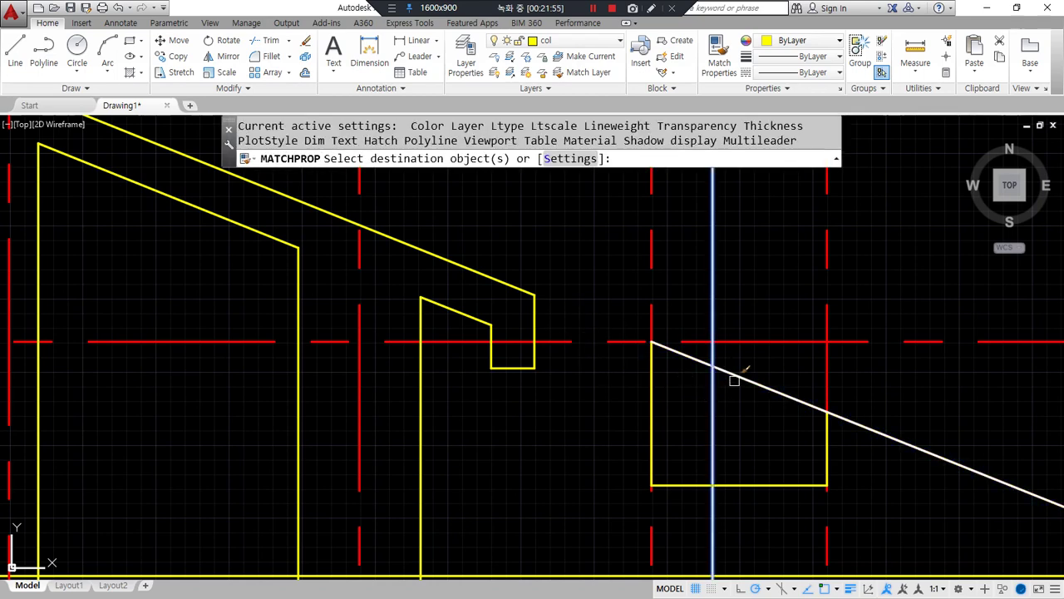
left_click(825, 444)
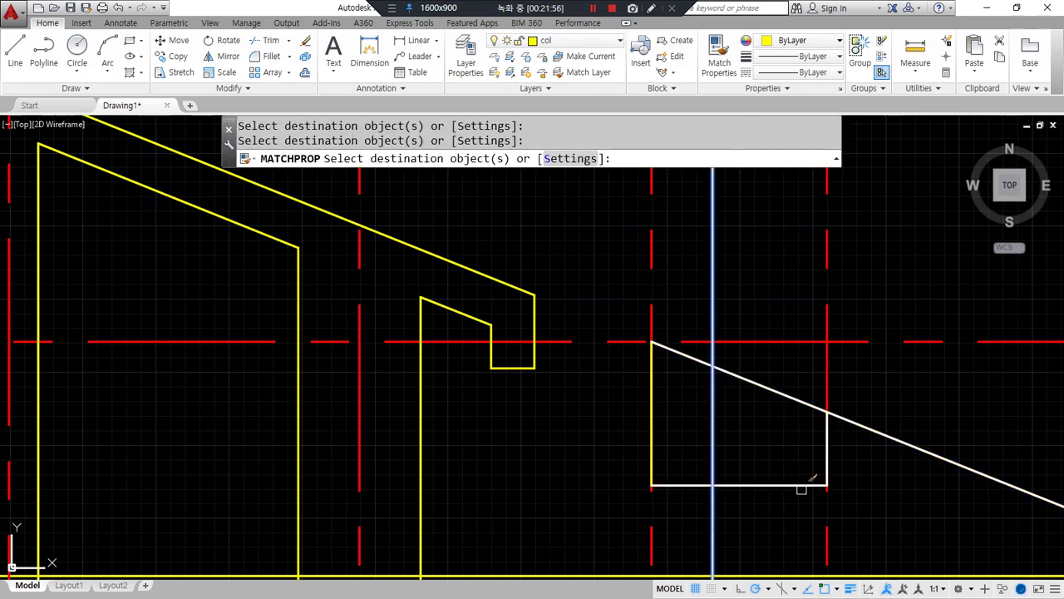
key("Escape")
- Extend the white sloped roof line up to the outer edge of the small yellow beam drop
type("ex")
key("Return")
key("Return")
left_click(678, 352)
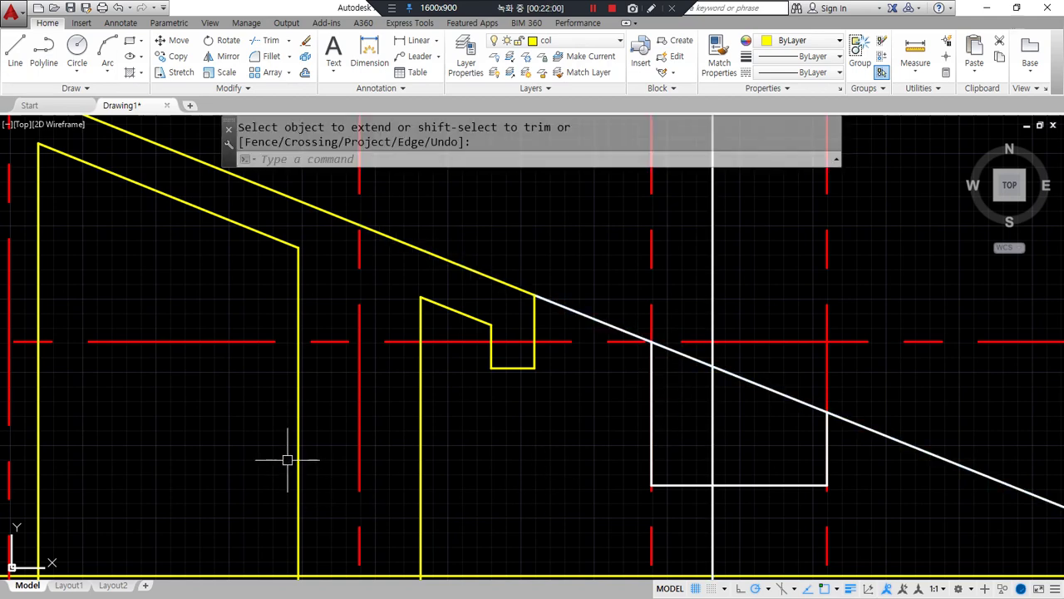
- Draw a line from the eave box's outer bottom corner to the outer bottom corner of the small yellow beam drop
scroll(598, 318, "down", 1)
scroll(591, 380, "up", 1)
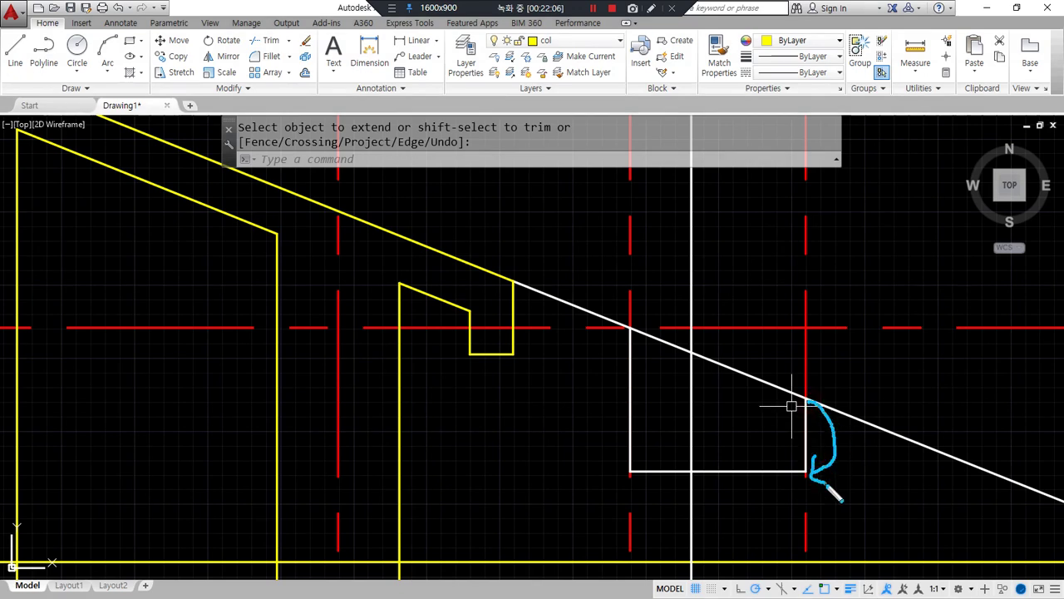
key("Return")
left_click(805, 472)
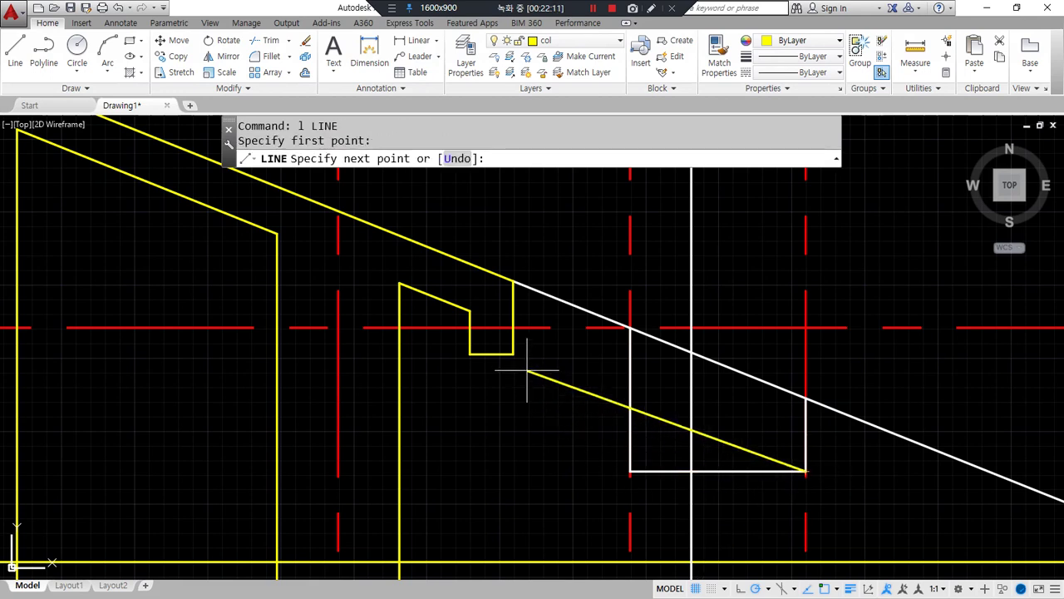
left_click(513, 354)
key("Return")
- Fillet the new sloped line with the eave box's inner vertical edge to form a corner
type("f")
key("Return")
left_click(623, 399)
left_click(630, 420)
- Match the white box edge's properties to the lower sloped line of the eave
type("ma")
key("Return")
left_click(629, 422)
left_click(620, 394)
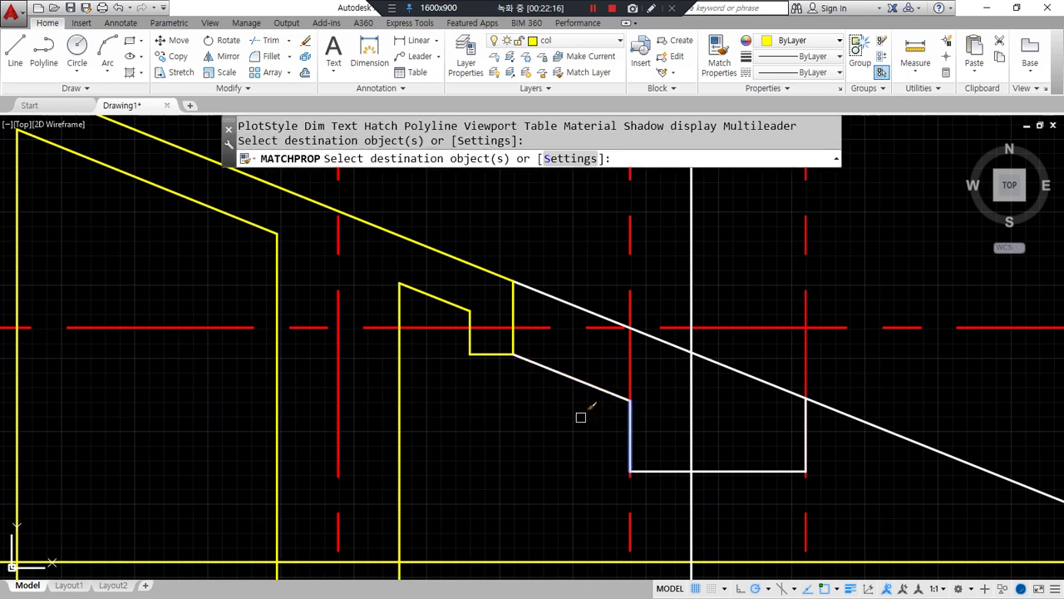
key("Return")
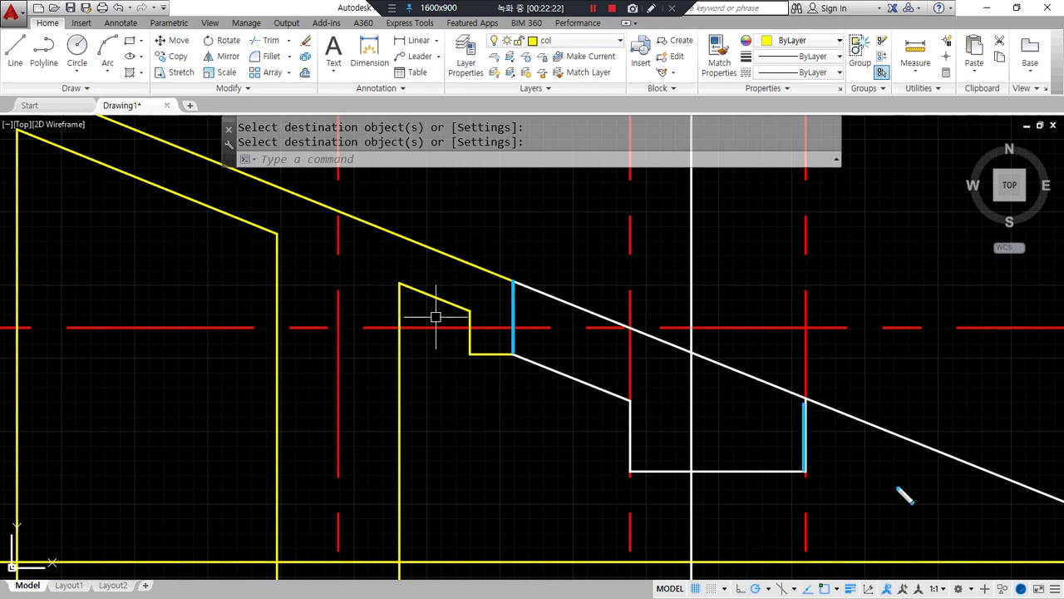
- Undo the property match, the fillet and the sloped line beneath the eave
key("ctrl+z")
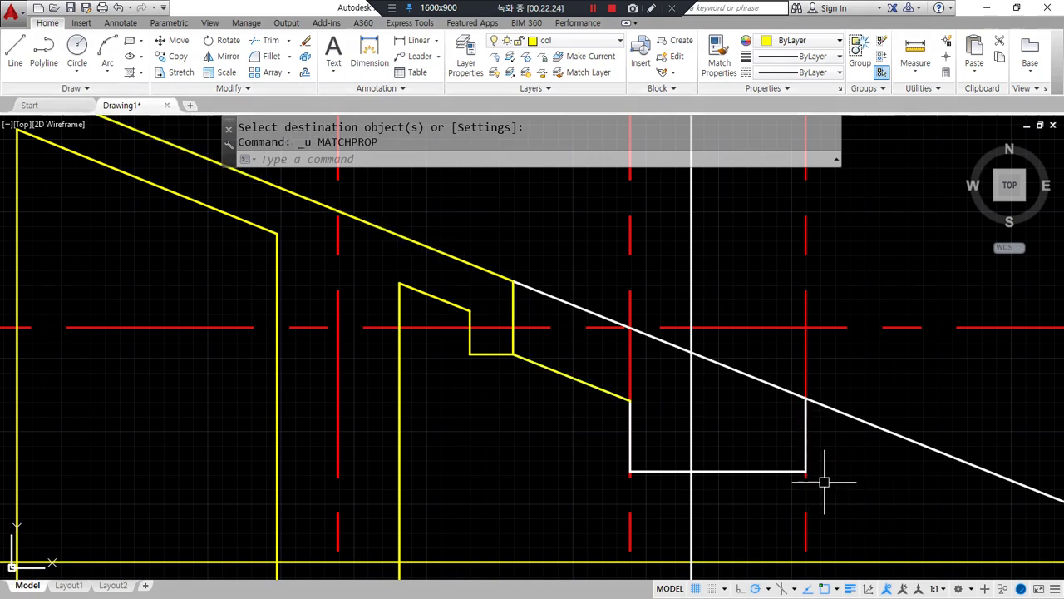
key("ctrl+z")
key("ctrl+z")
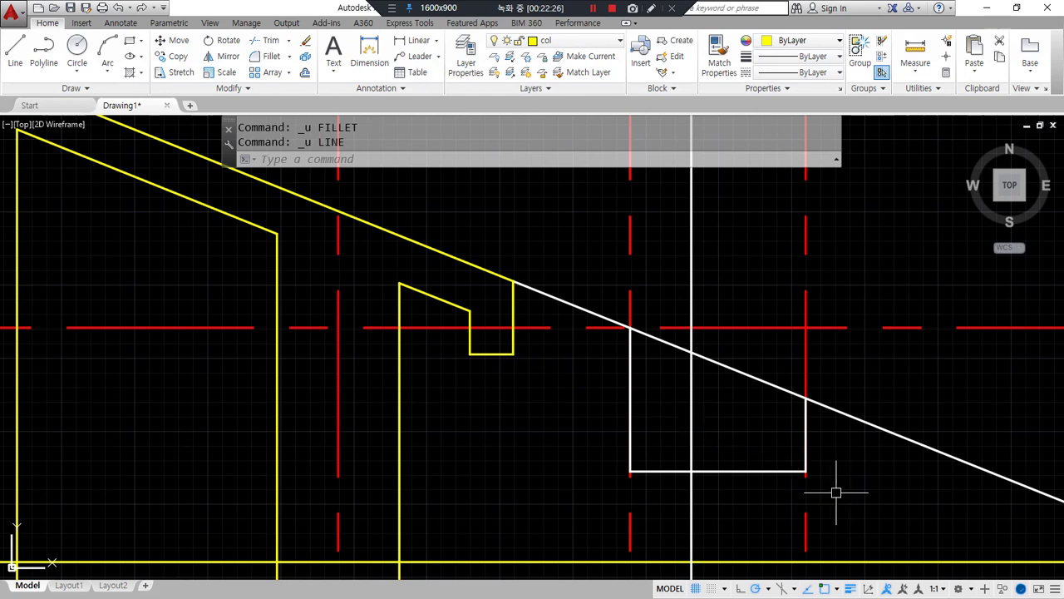
- Draw a trial line from the eave box's outer bottom corner to the beam drop's bottom corner, and erase it
type("l")
key("Return")
left_click(805, 471)
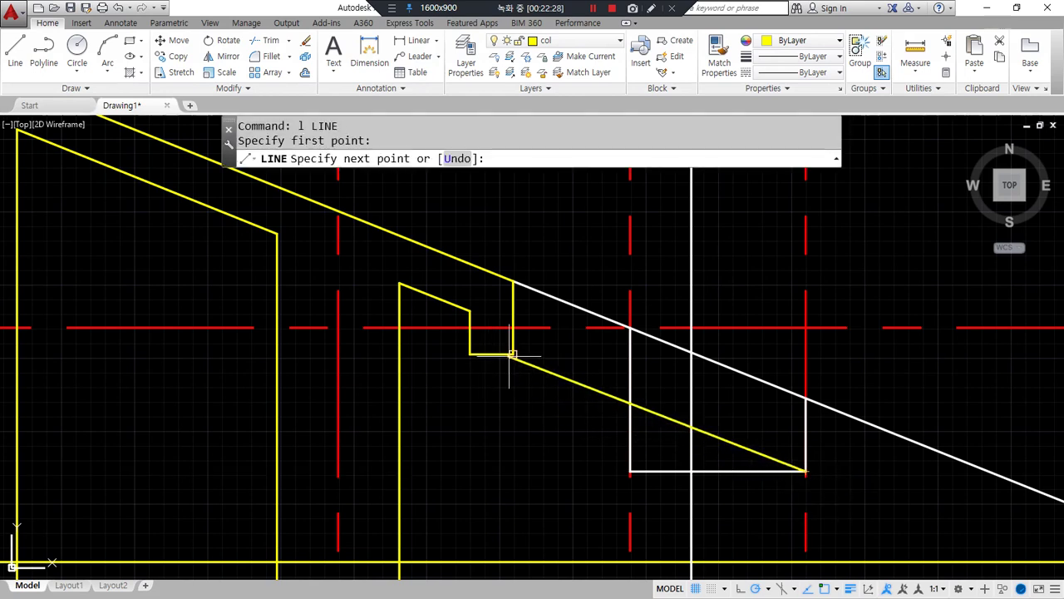
left_click(513, 355)
key("Return")
left_click(563, 374)
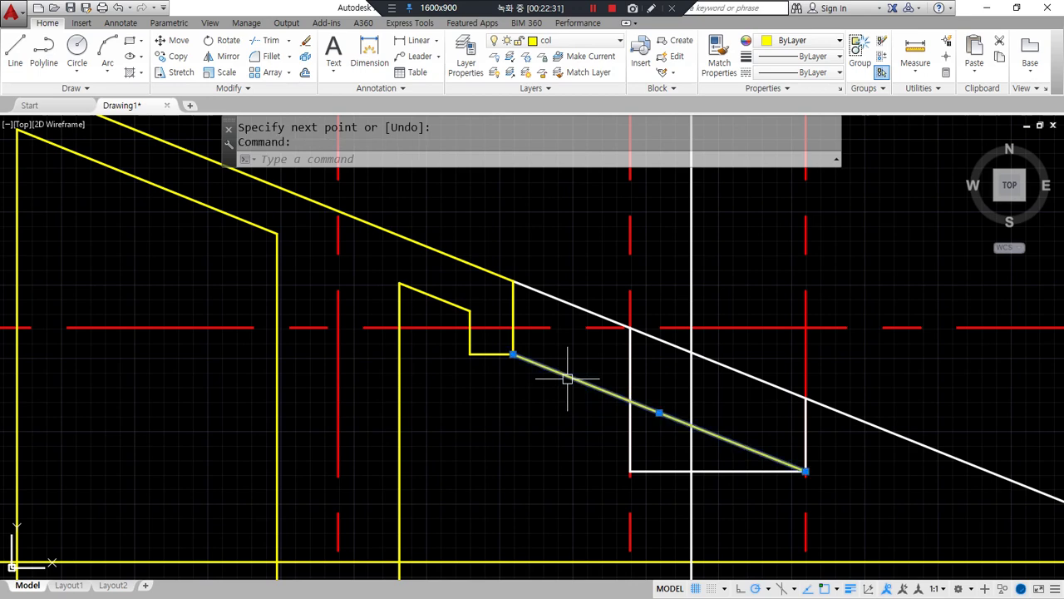
type("e")
key("Return")
- Copy the white sloped roof line down from the eave box's outer top corner to its outer bottom corner
type("cp")
key("Return")
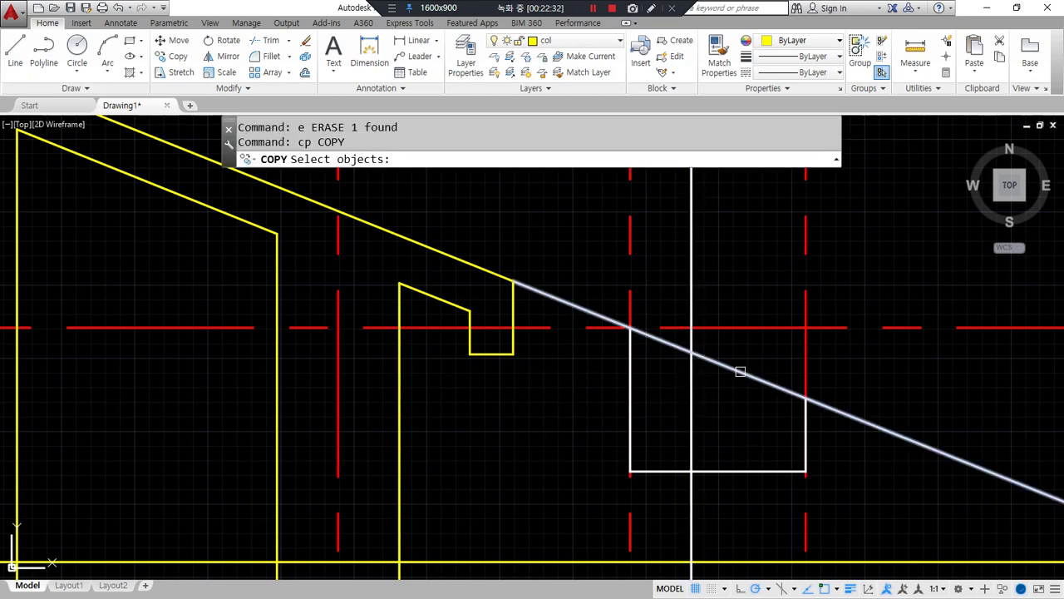
left_click(737, 371)
key("Return")
left_click(805, 396)
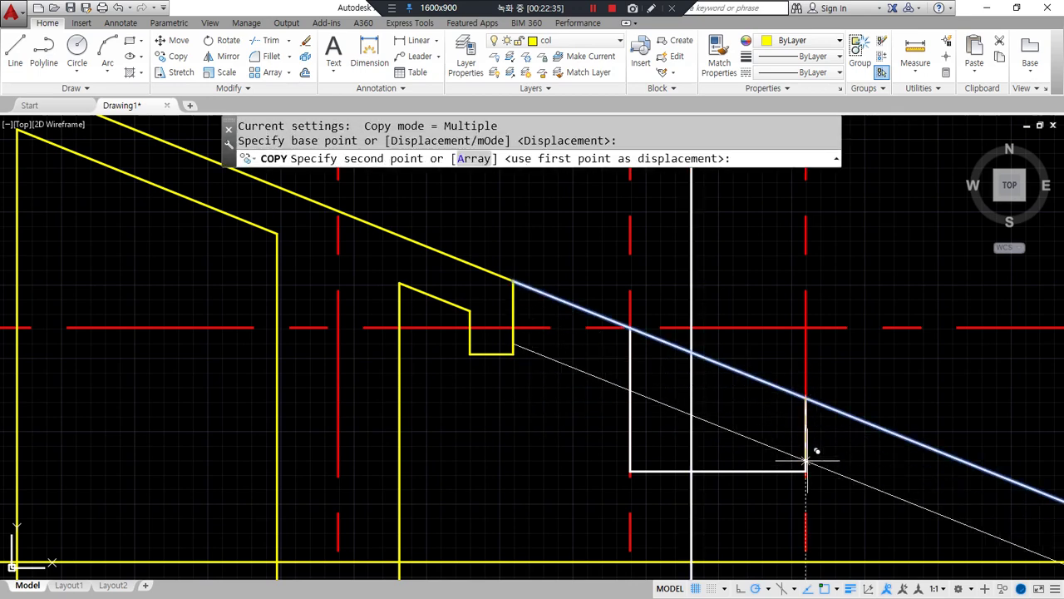
key("Return")
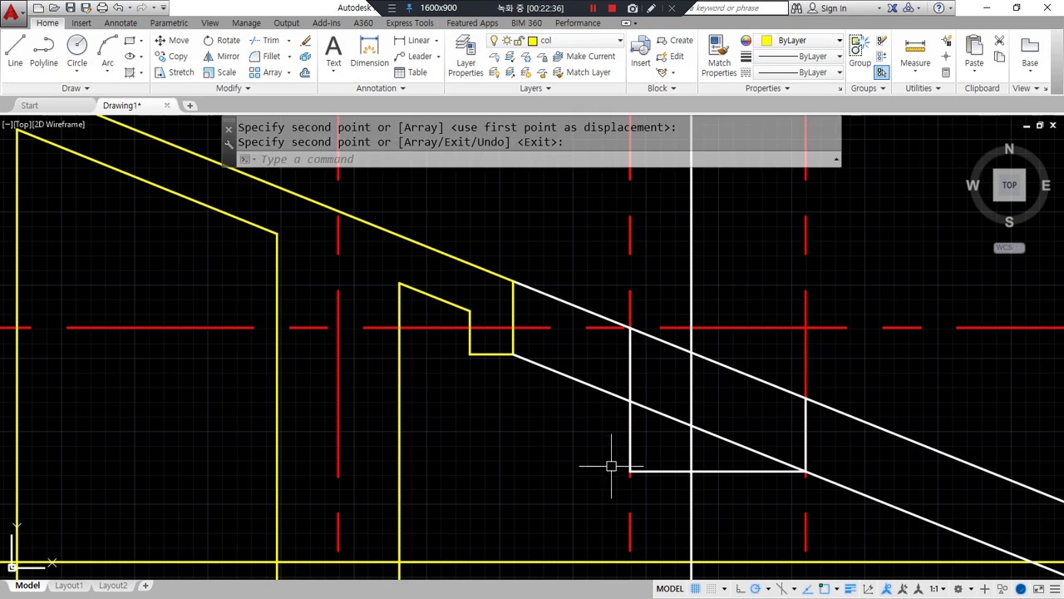
- Fillet the copied sloped line with the eave box's inner edge, and the upper roof line with the box's outer edge
type("f")
key("Return")
left_click(632, 430)
left_click(611, 394)
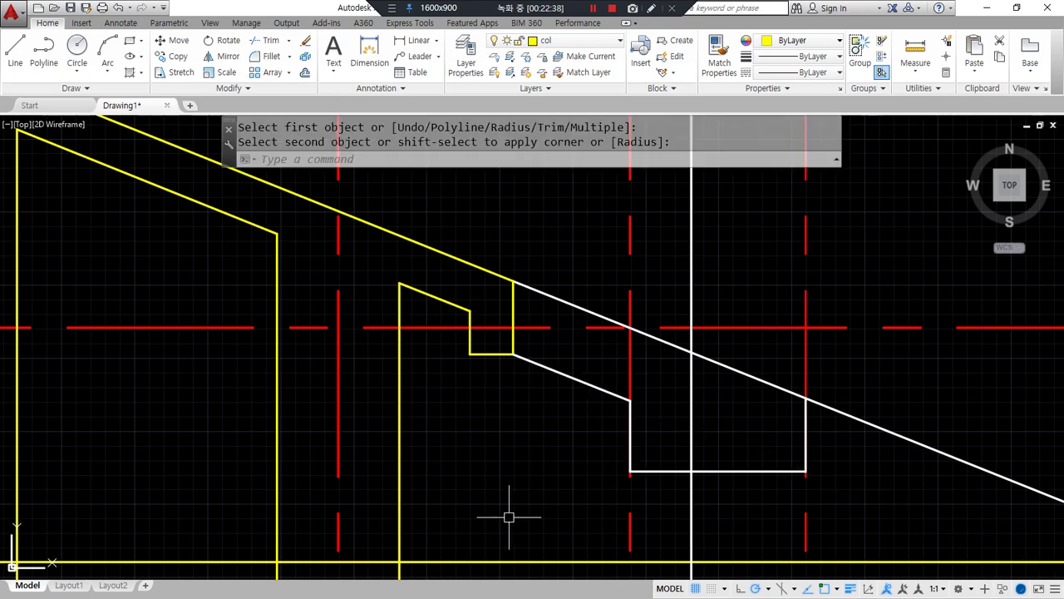
key("Return")
left_click(804, 425)
left_click(789, 390)
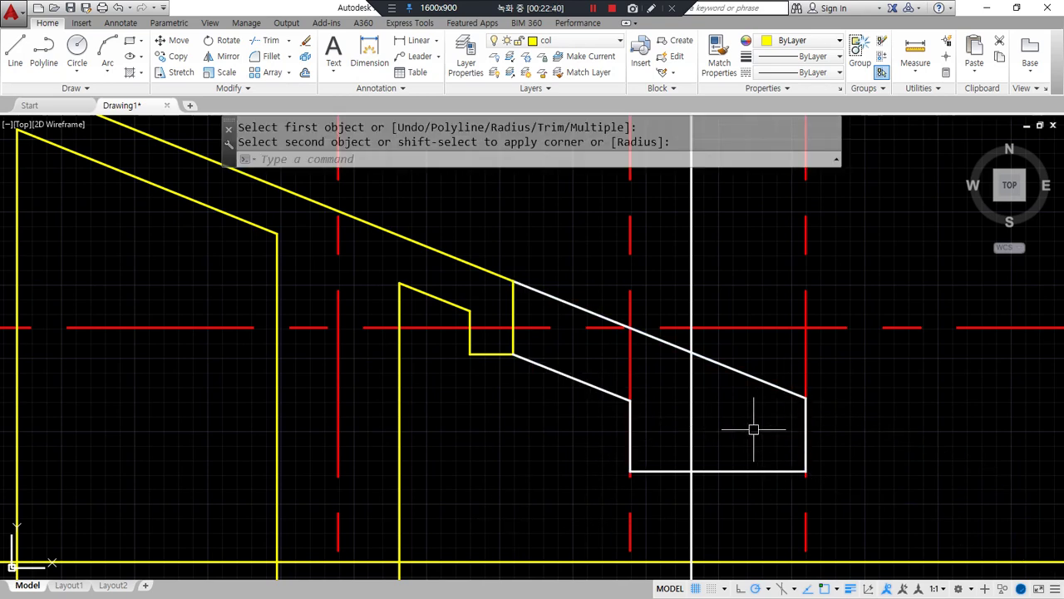
- Trim the white vertical line above the bottom edge of the eave box
type("tr")
key("Return")
left_click(717, 471)
key("Return")
left_click(692, 447)
scroll(693, 450, "down", 2)
middle_click_drag(690, 444, 690, 291)
mouse_move(720, 368)
left_mouse_down()
mouse_move(587, 363)
mouse_move(760, 171)
mouse_move(693, 397)
left_mouse_up()
middle_click_drag(333, 331, 351, 432)
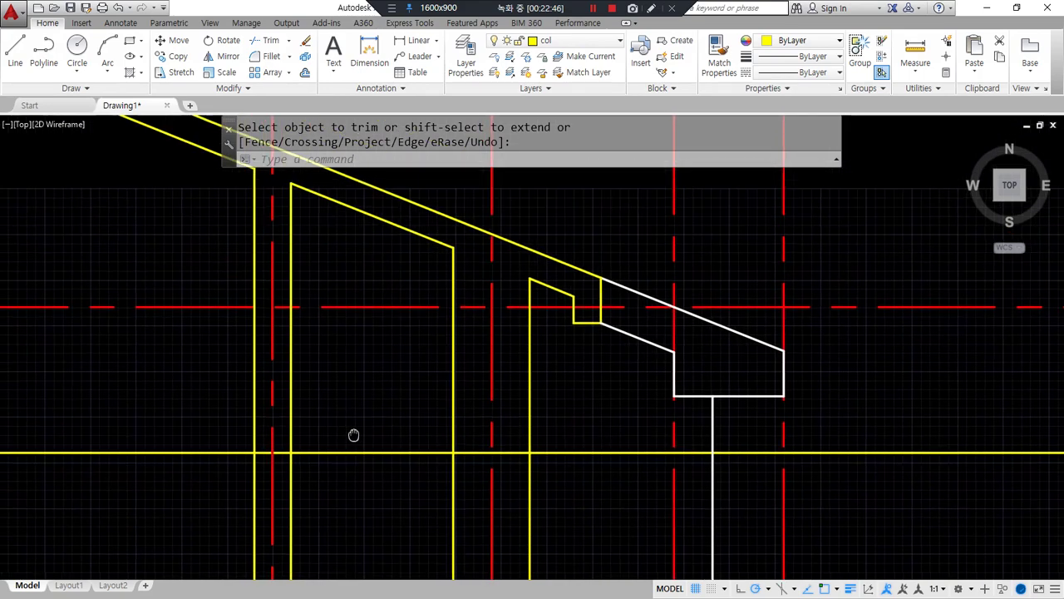
mouse_move(745, 467)
left_mouse_down()
mouse_move(573, 324)
mouse_move(796, 400)
mouse_move(744, 420)
left_mouse_up()
mouse_move(545, 324)
left_mouse_down()
mouse_move(417, 286)
mouse_move(564, 370)
left_mouse_up()
mouse_move(504, 332)
middle_mouse_down()
mouse_move(520, 356)
mouse_move(573, 379)
mouse_move(615, 379)
middle_mouse_up()
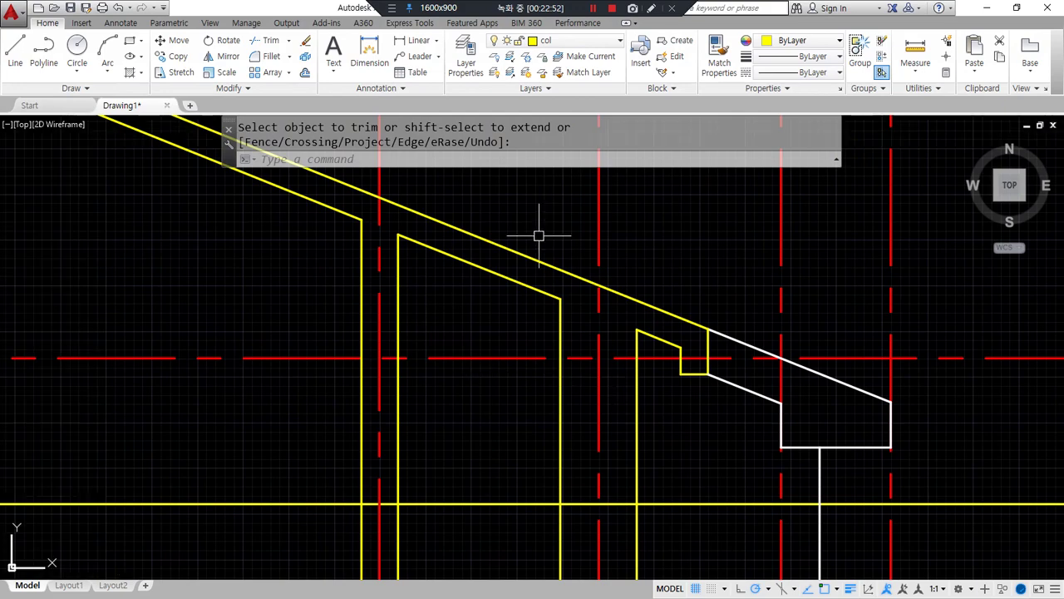
key("Escape")
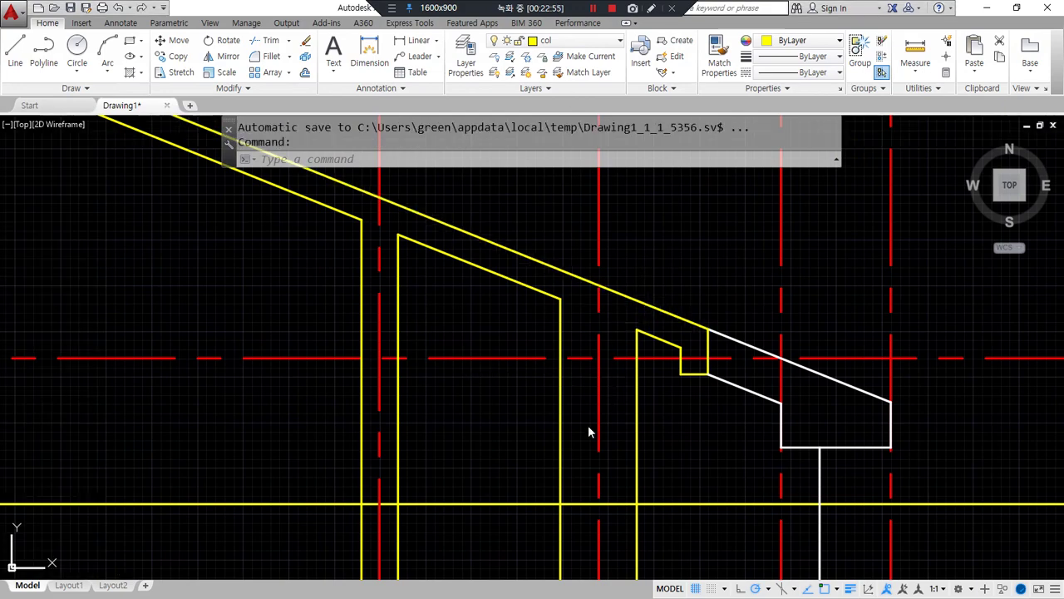
scroll(589, 429, "down", 2)
middle_click_drag(556, 422, 589, 392)
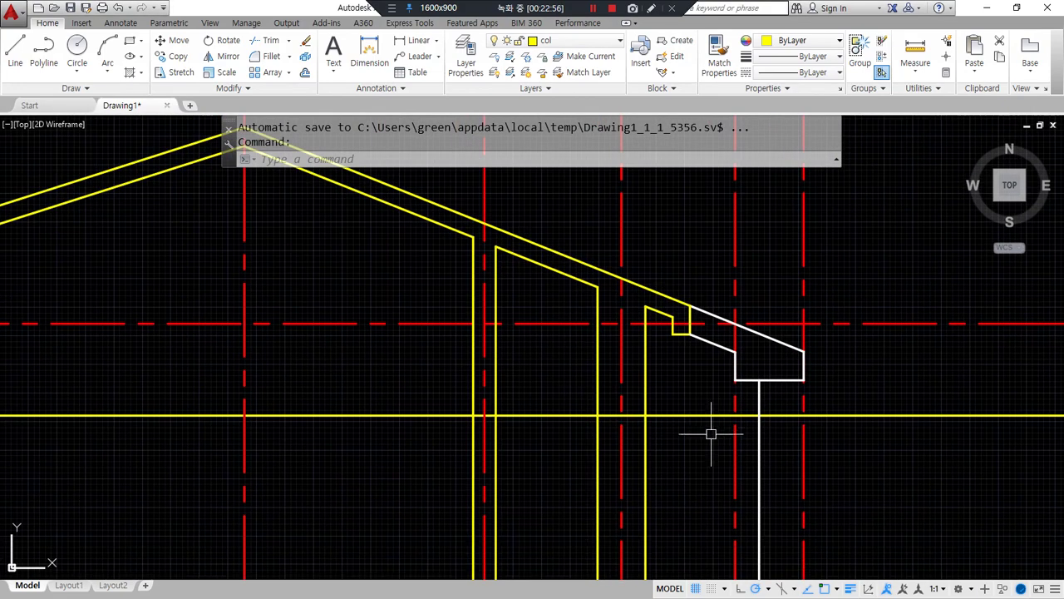
scroll(697, 438, "down", 1)
left_click_drag(427, 422, 565, 421)
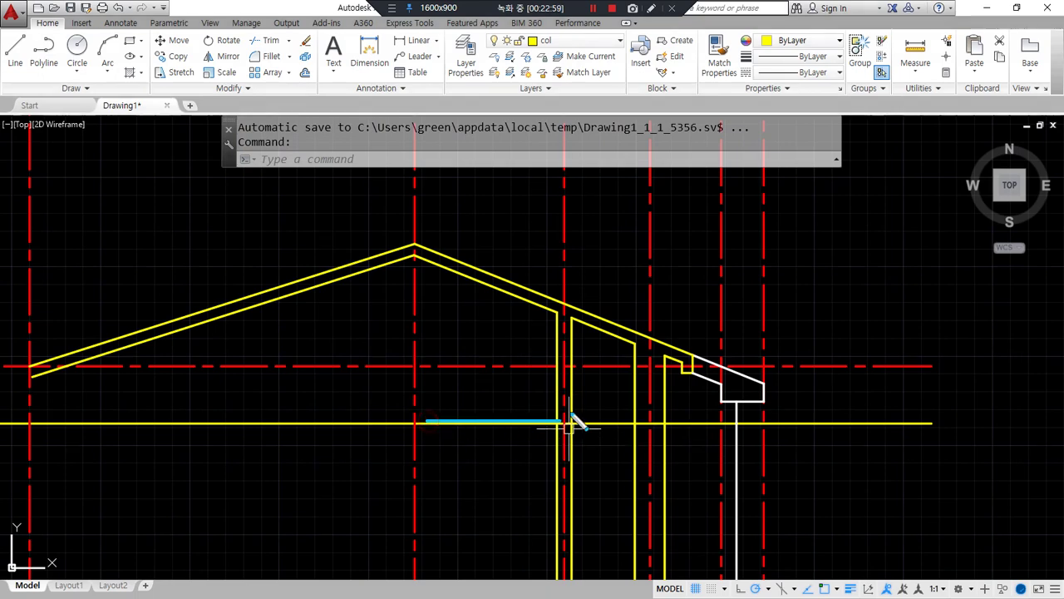
scroll(686, 413, "up", 2)
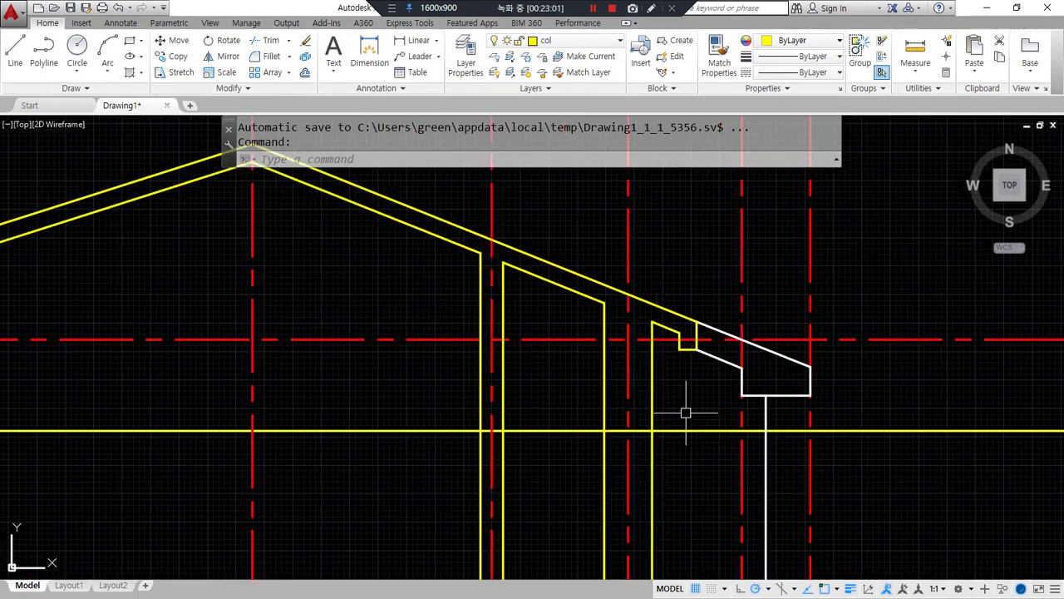
- Trim the horizontal yellow line beyond the white vertical line, and cut out its segment just outside the outer yellow wall
middle_click_drag(712, 455, 615, 458)
type("tr")
key("Return")
key("Return")
left_click(817, 438)
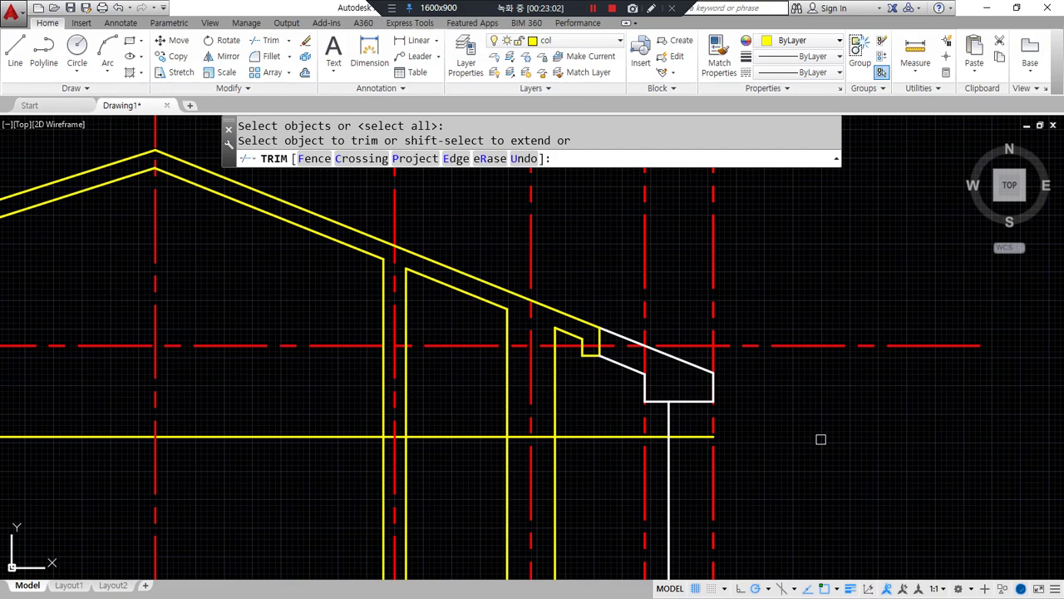
key("Return")
type("tr")
key("Return")
key("Return")
left_click(598, 437)
key("Return")
scroll(614, 441, "up", 2)
key("Return")
- Extend the remaining stub of the horizontal line back to the outer yellow wall line
type("ex")
key("Return")
key("Return")
left_click(677, 434)
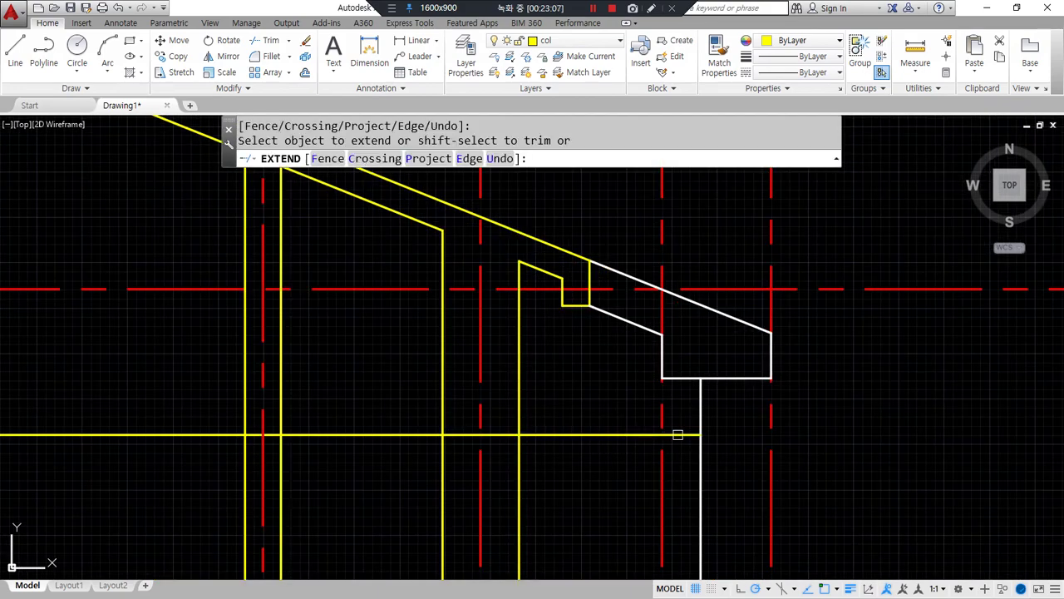
- Match the white vertical line's properties to the horizontal segment between the outer yellow wall and that vertical line
type("ma")
key("Return")
left_click(699, 456)
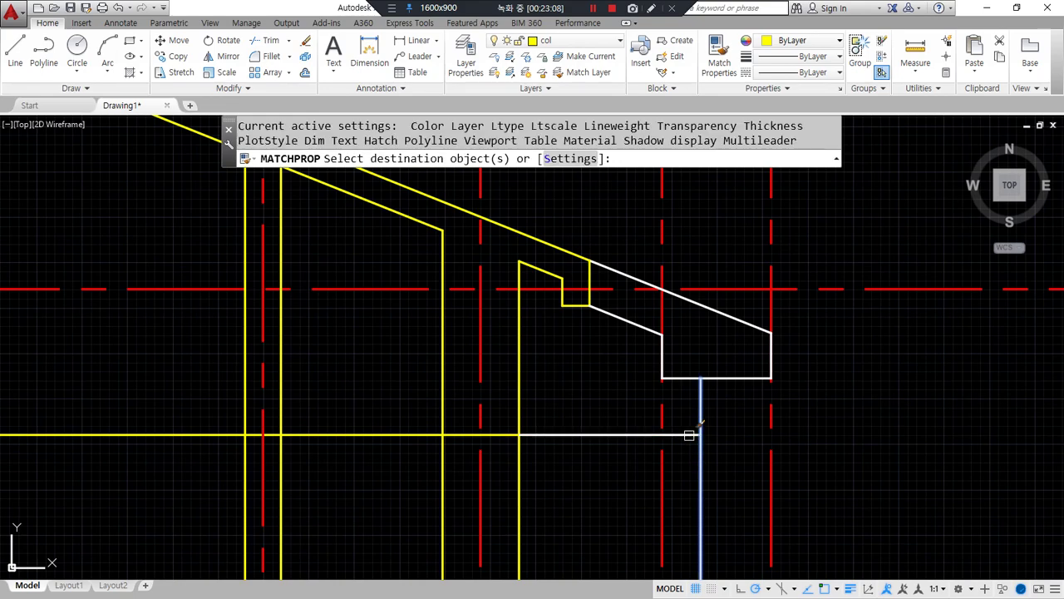
left_click(690, 435)
key("Return")
middle_click_drag(582, 494, 622, 351)
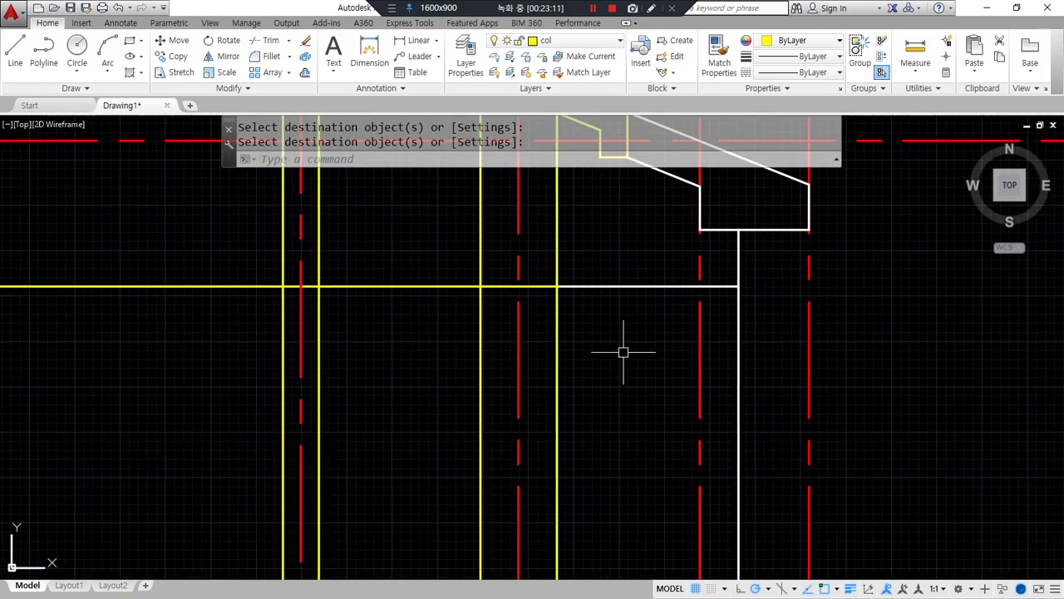
- Draw a horizontal line extending the raised interior floor level from the inner wall to the white vertical line
scroll(649, 439, "down", 4)
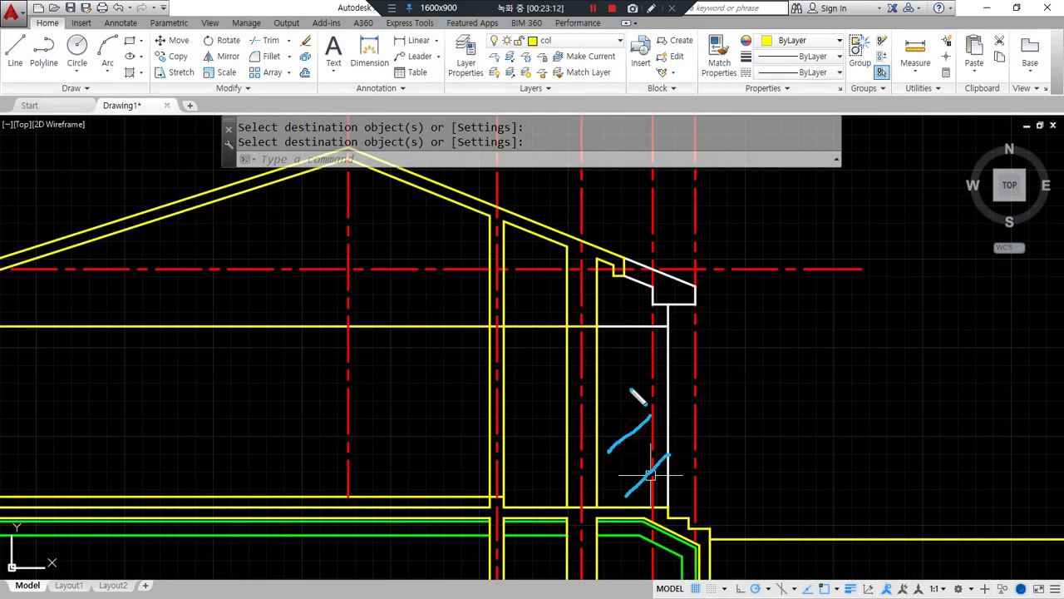
mouse_move(625, 241)
left_mouse_down()
mouse_move(611, 331)
mouse_move(497, 542)
mouse_move(622, 203)
left_mouse_up()
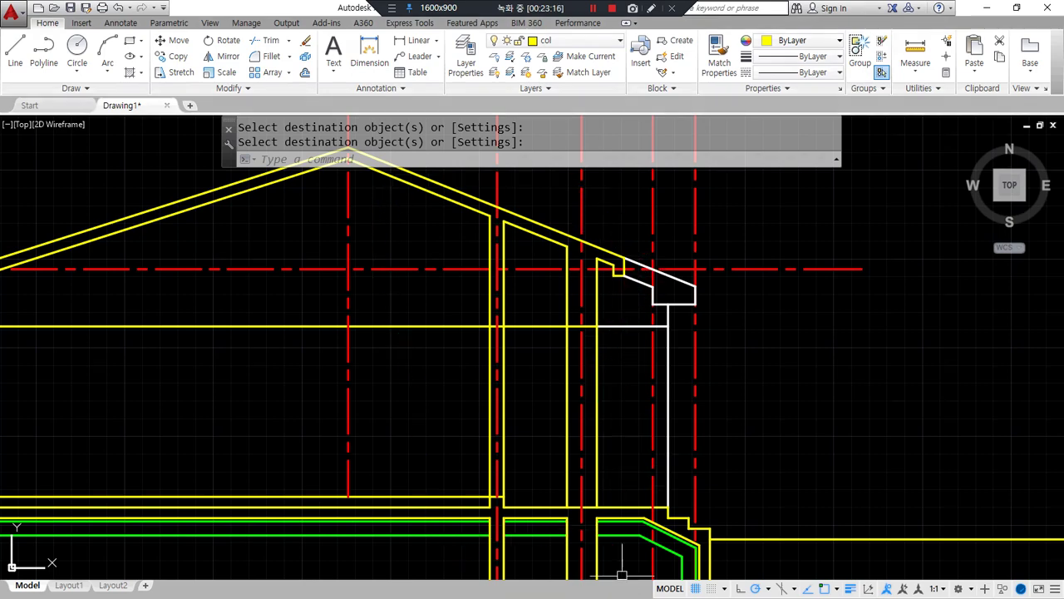
scroll(622, 574, "up", 6)
middle_click_drag(537, 391, 478, 438)
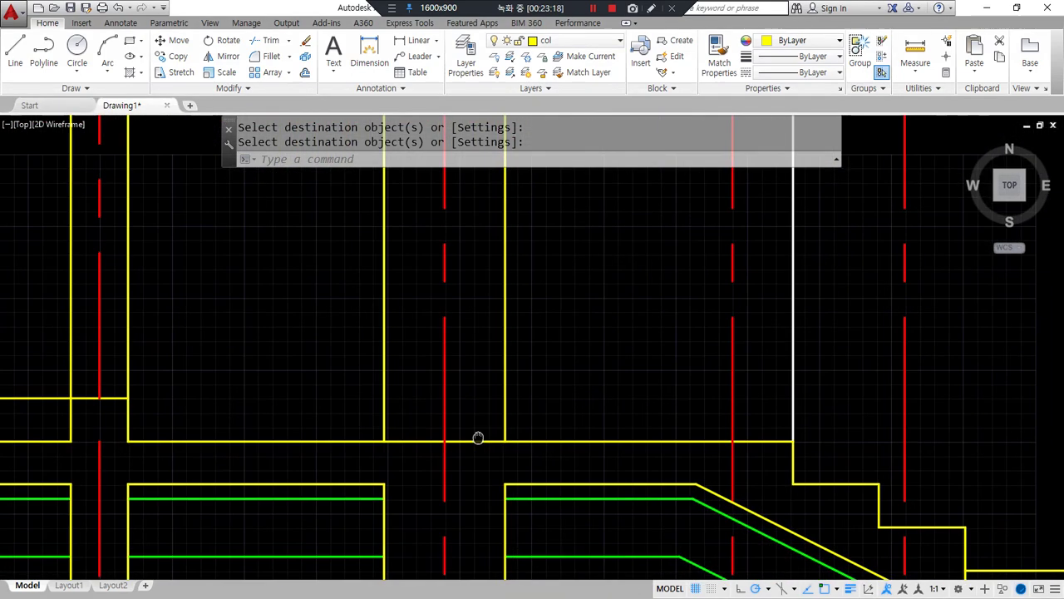
type("l")
key("Return")
left_click(128, 398)
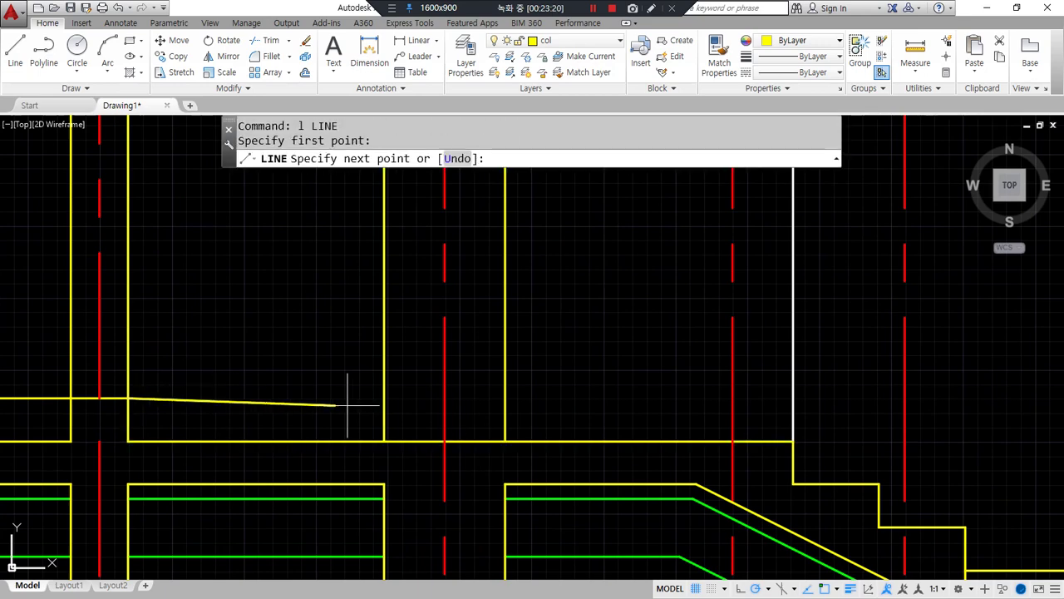
left_click(792, 398)
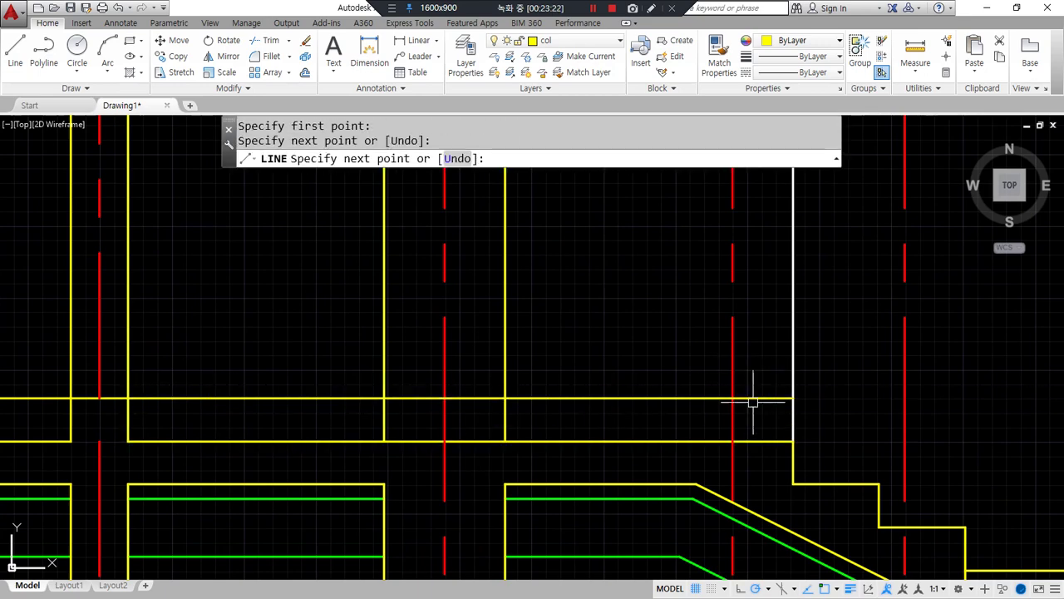
key("Return")
- Trim the new floor-level line on the inner side of the outer wall's exterior face
type("tr")
key("Return")
left_click(504, 378)
key("Return")
left_click(483, 399)
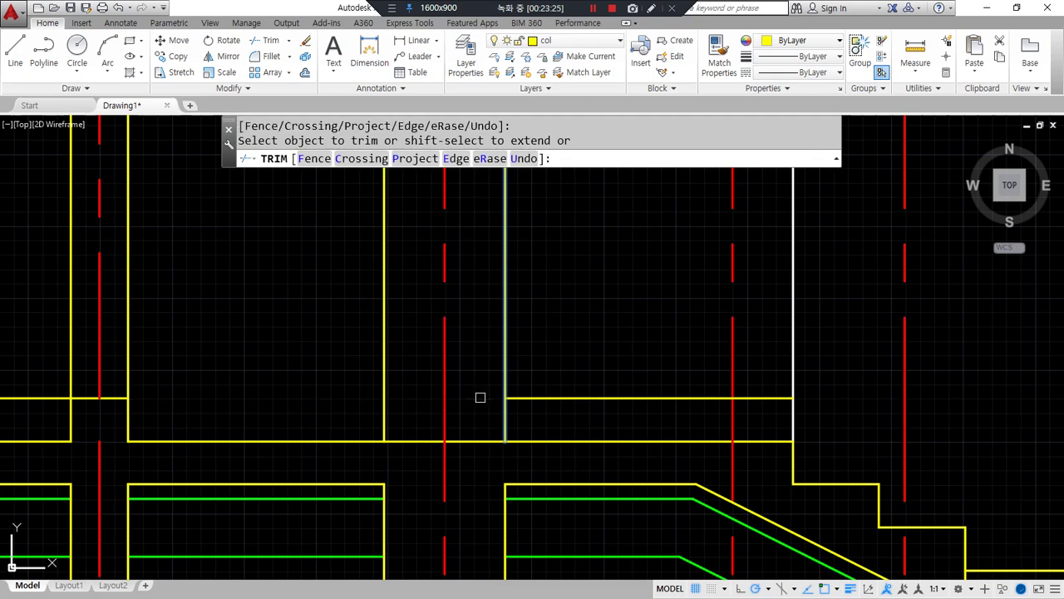
key("Return")
- Match the white vertical line's properties to the remaining floor-level line outside the outer wall
type("ma")
key("Return")
left_click(795, 377)
left_click(773, 398)
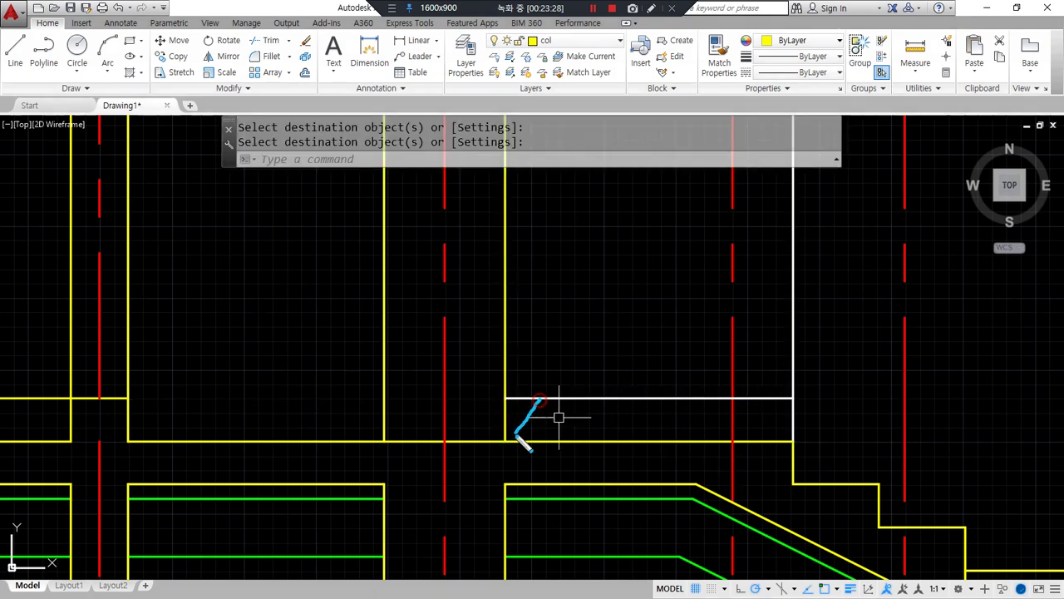
left_click_drag(664, 406, 636, 444)
left_click_drag(711, 402, 689, 438)
left_click_drag(783, 405, 768, 440)
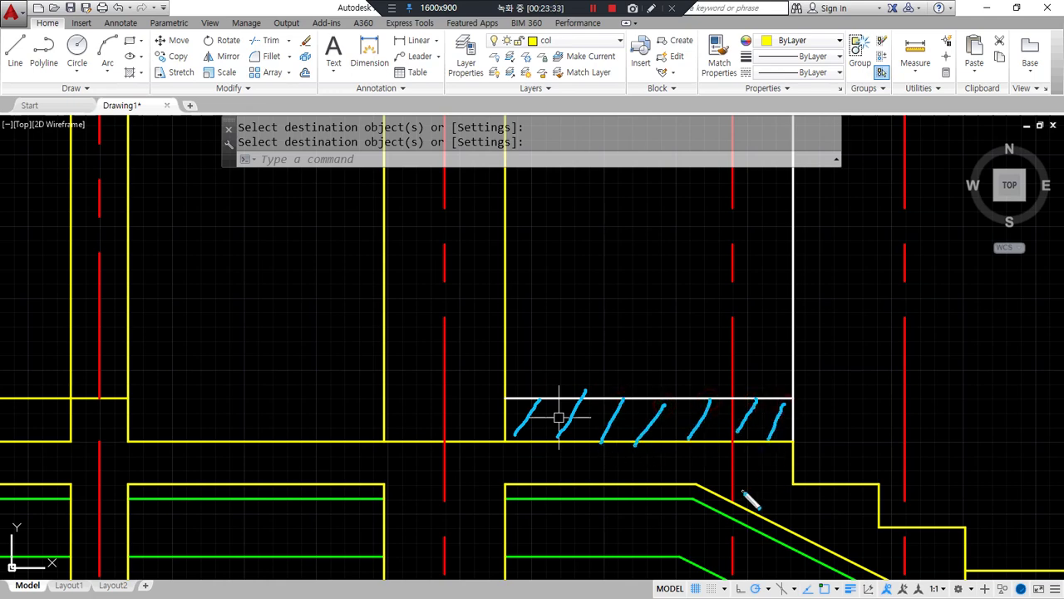
scroll(559, 417, "down", 3)
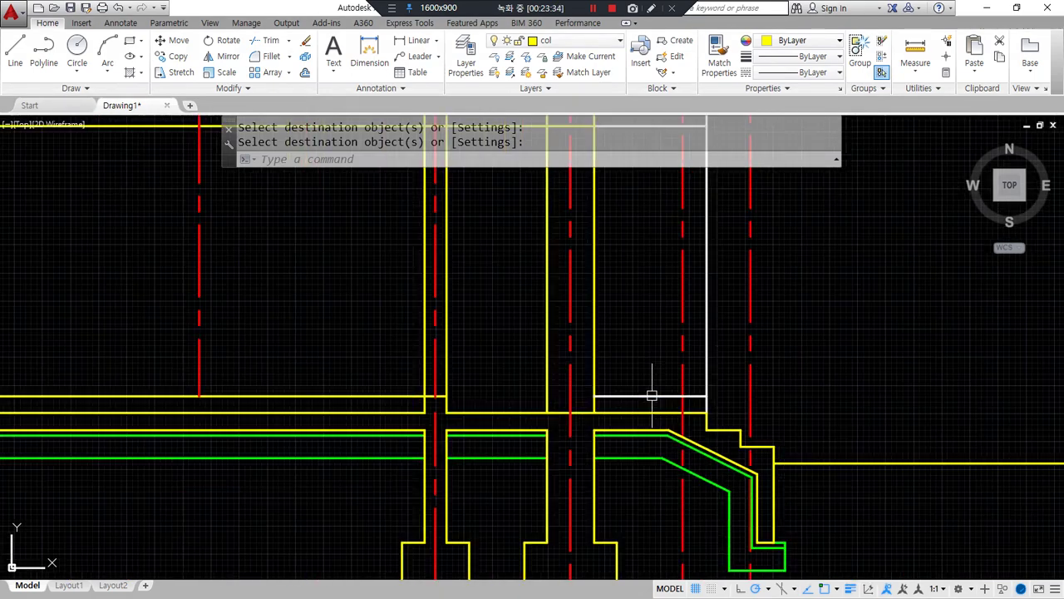
middle_click_drag(648, 404, 664, 442)
mouse_move(657, 453)
left_mouse_down()
mouse_move(625, 352)
mouse_move(680, 305)
mouse_move(691, 379)
mouse_move(683, 451)
left_mouse_up()
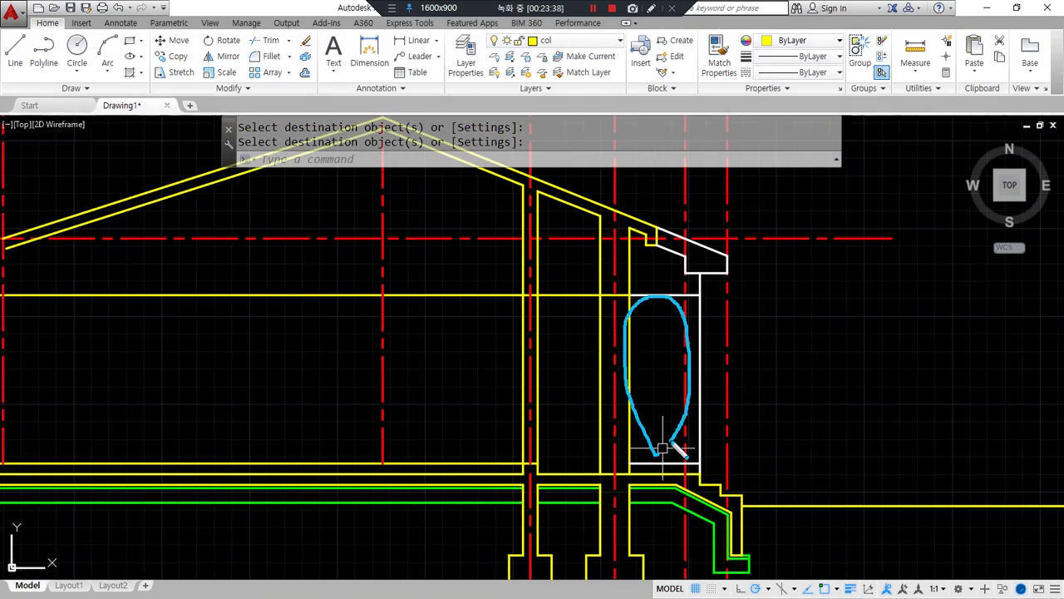
mouse_move(629, 307)
left_mouse_down()
mouse_move(672, 300)
mouse_move(694, 373)
left_mouse_up()
left_click_drag(647, 398, 694, 395)
mouse_move(650, 417)
left_mouse_down()
mouse_move(695, 415)
mouse_move(687, 438)
left_mouse_up()
left_click_drag(632, 459, 686, 454)
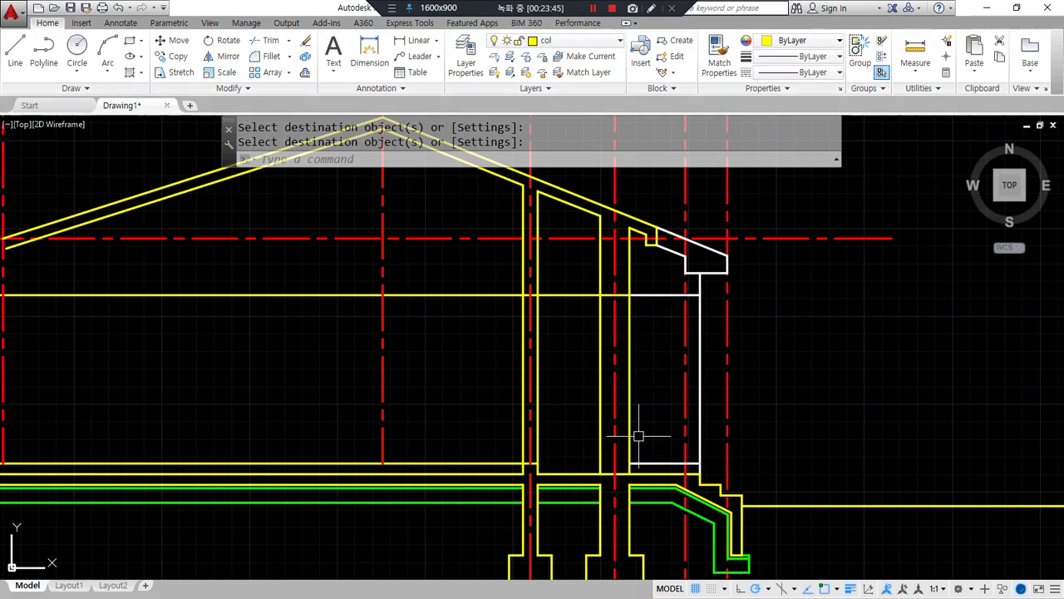
mouse_move(665, 525)
left_mouse_down()
mouse_move(687, 211)
mouse_move(673, 512)
left_mouse_up()
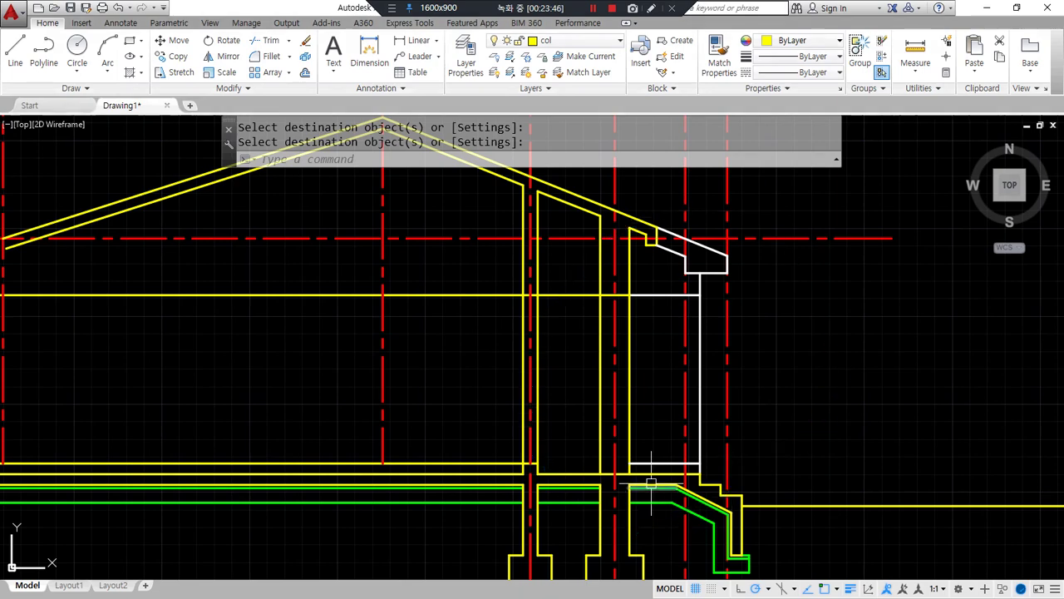
scroll(499, 356, "down", 4)
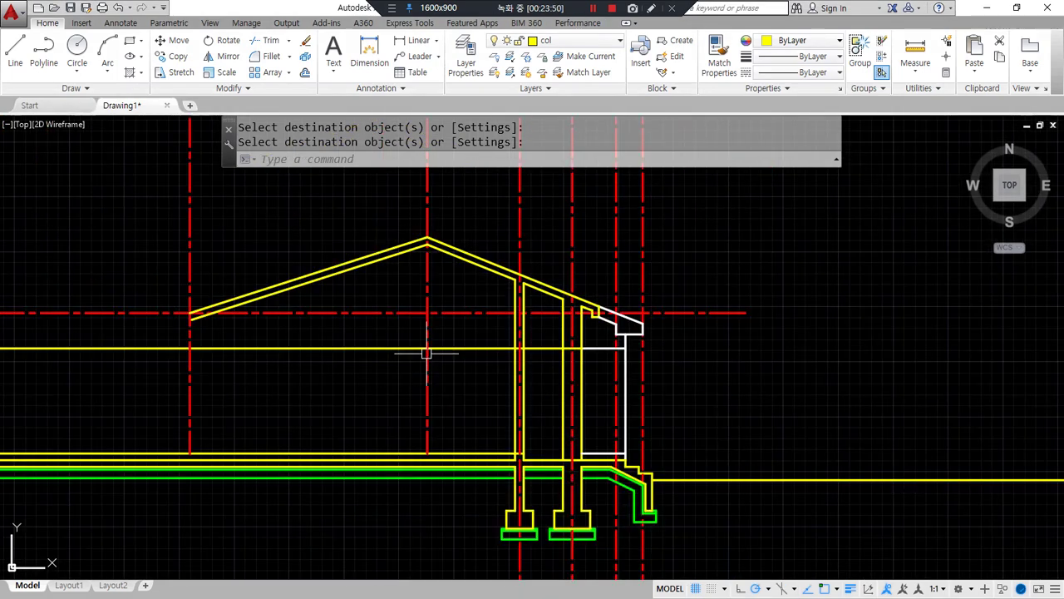
- Switch to the floor plan in the browser and examine where the section line ends in the central hall, then return to AutoCAD
key("alt+Tab")
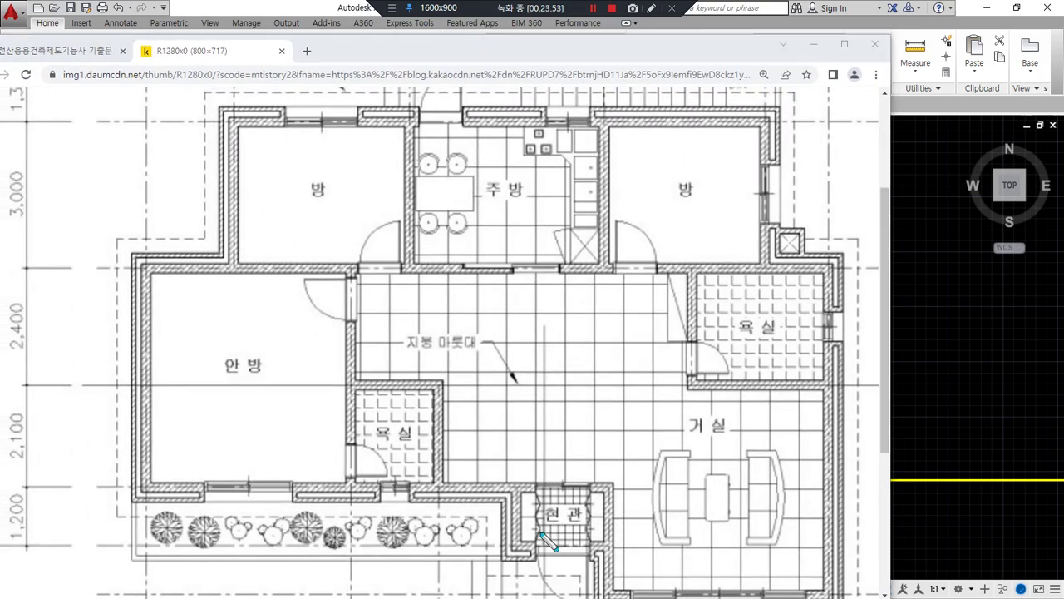
mouse_move(542, 572)
left_mouse_down()
mouse_move(544, 114)
mouse_move(530, 75)
left_mouse_up()
left_click_drag(500, 330, 571, 331)
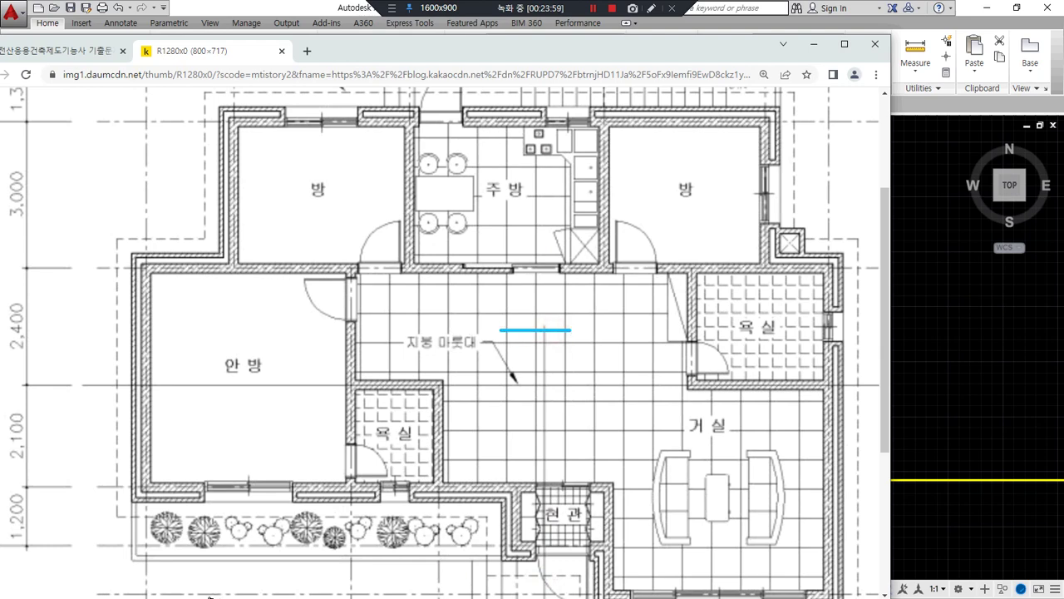
left_click_drag(570, 330, 602, 330)
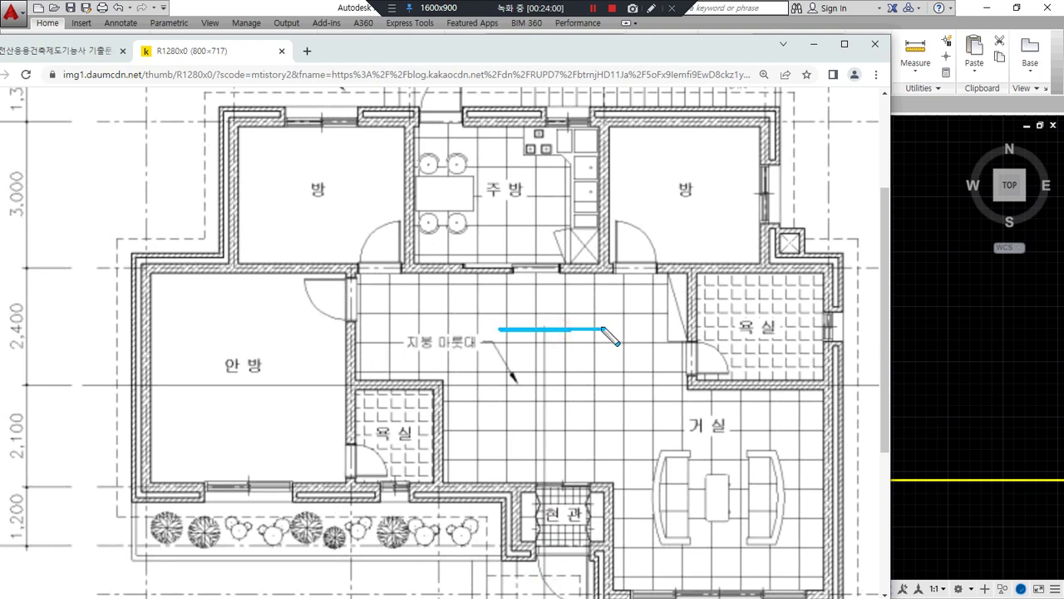
left_click(813, 43)
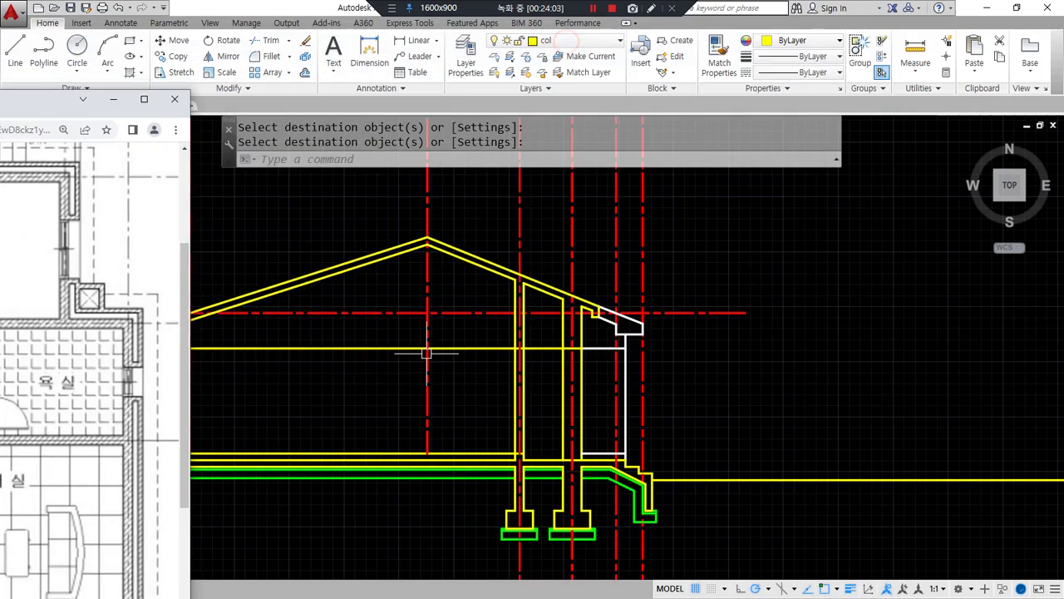
type("l")
key("Return")
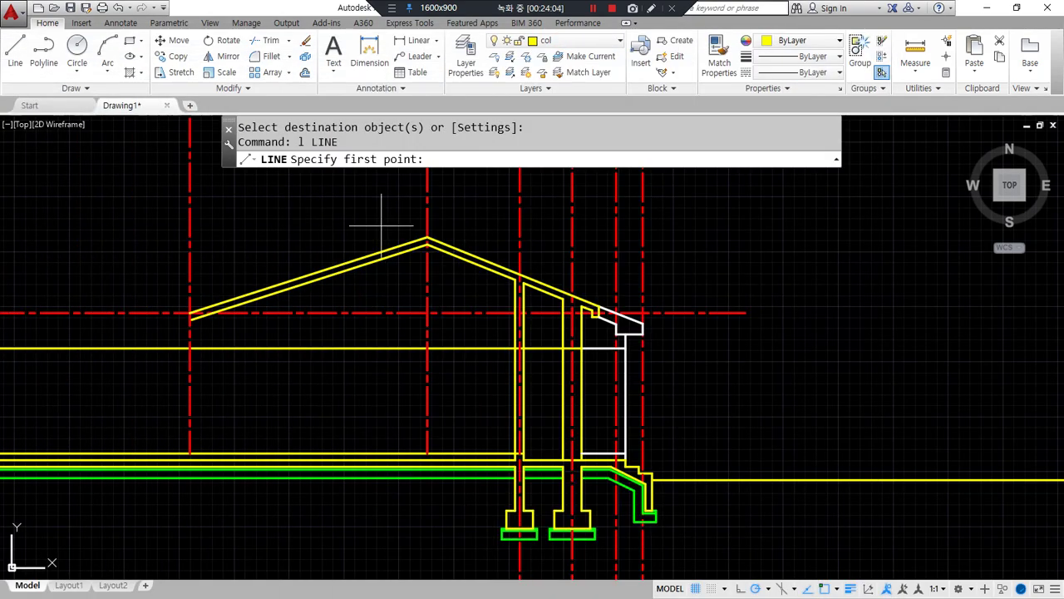
left_click(382, 221)
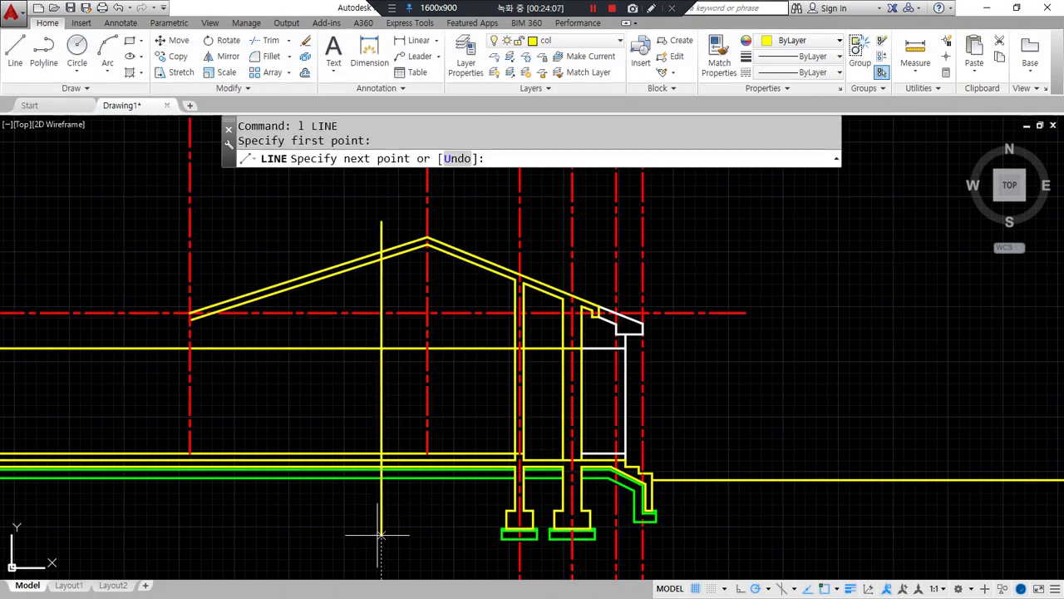
key("Escape")
- Draw a vertical break line through the section left of the ridge, from above the roof to below the foundations
key("Return")
left_click(353, 197)
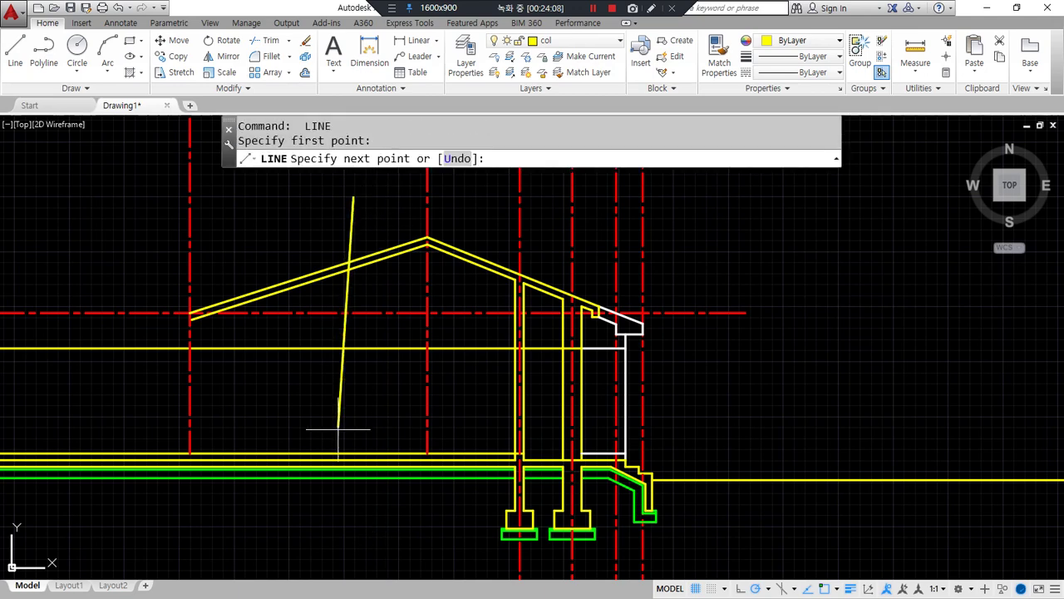
left_click(354, 559)
key("Return")
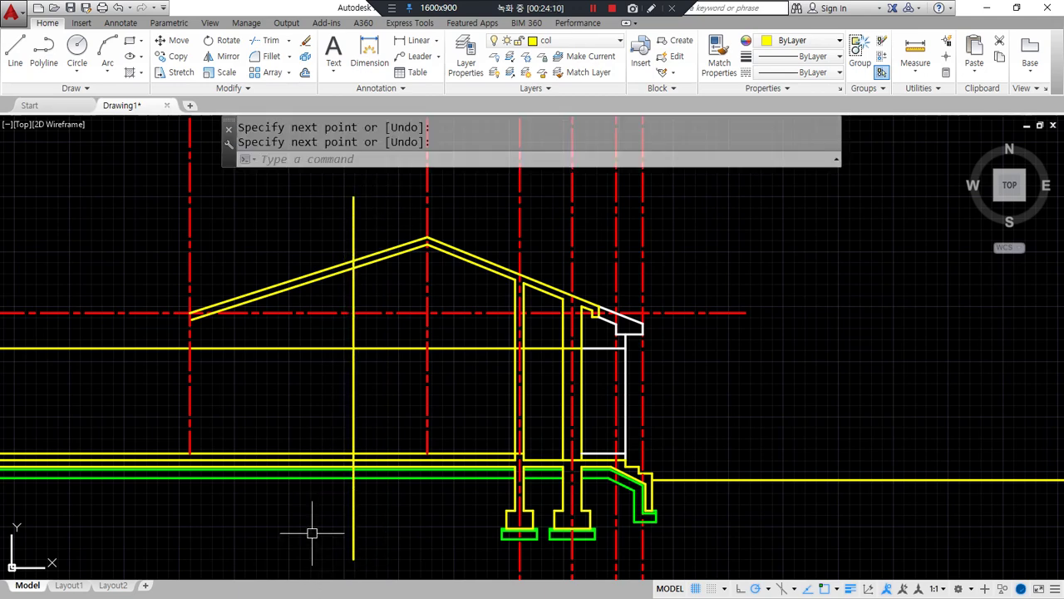
- Trim every roof, ceiling, floor and centre line that extends left of the vertical break line
type("tr")
key("Return")
left_click(352, 425)
key("Return")
left_click(327, 237)
left_click(256, 555)
key("Return")
- Erase the leftover red vertical centre line outside the break line
left_click(209, 415)
left_click(136, 373)
type("e")
key("Return")
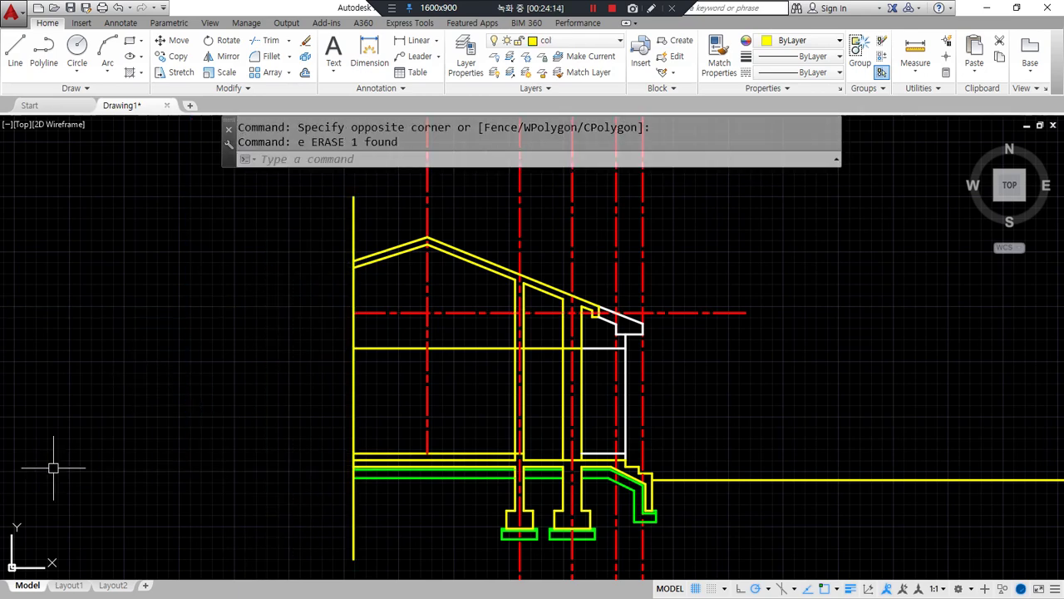
- Match the green ground-layer line's properties to the vertical break line
type("ma")
key("Return")
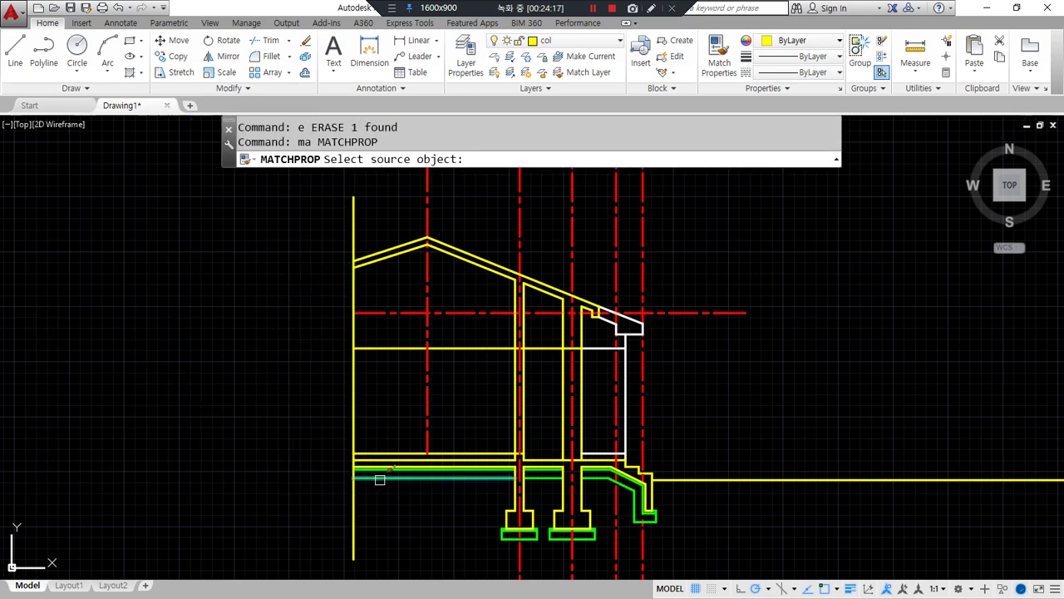
left_click(380, 475)
left_click(366, 478)
key("Return")
- Draw a four-point S-shaped spline across the vertical break line just below the horizontal ceiling line
scroll(365, 353, "up", 4)
type("spl")
key("Return")
scroll(306, 395, "up", 2)
left_click(321, 380)
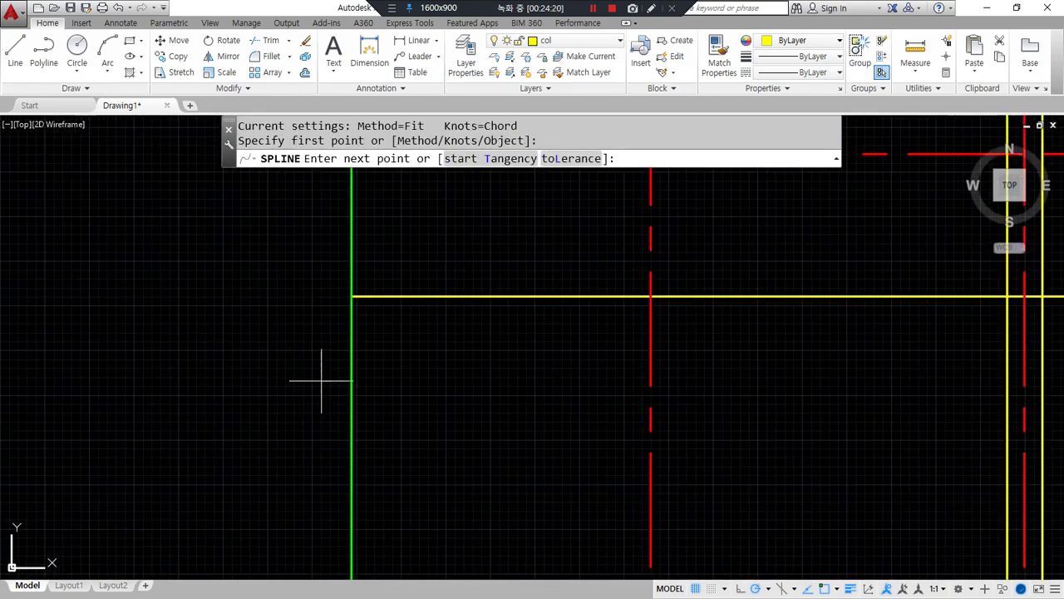
left_click(379, 405)
left_click(317, 442)
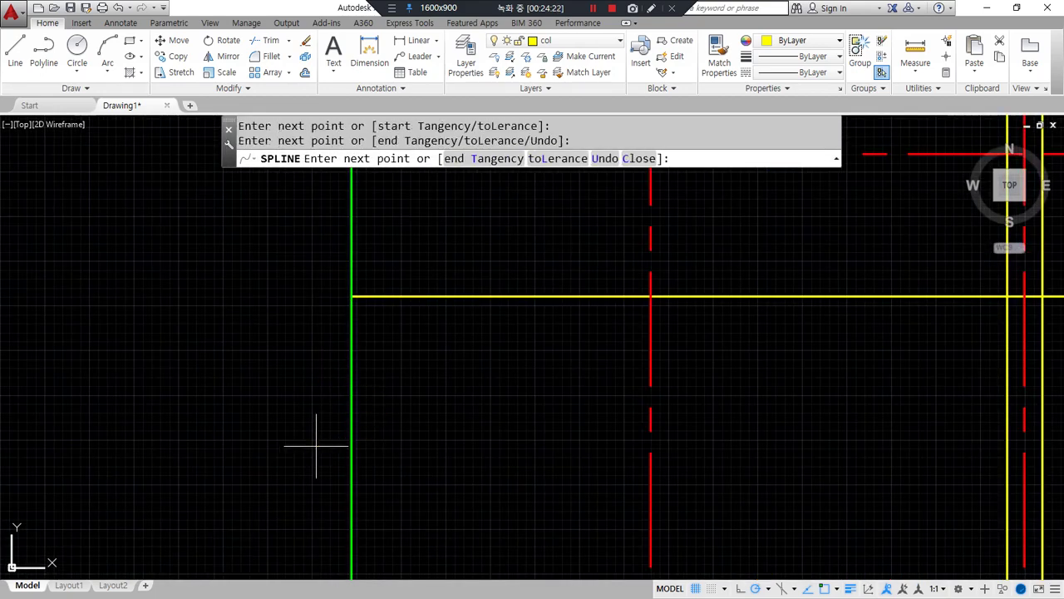
left_click(386, 480)
key("Return")
- Trim the spline's overhanging end and the break line segment inside the spline curve
type("tr")
key("Return")
key("Return")
left_click(374, 475)
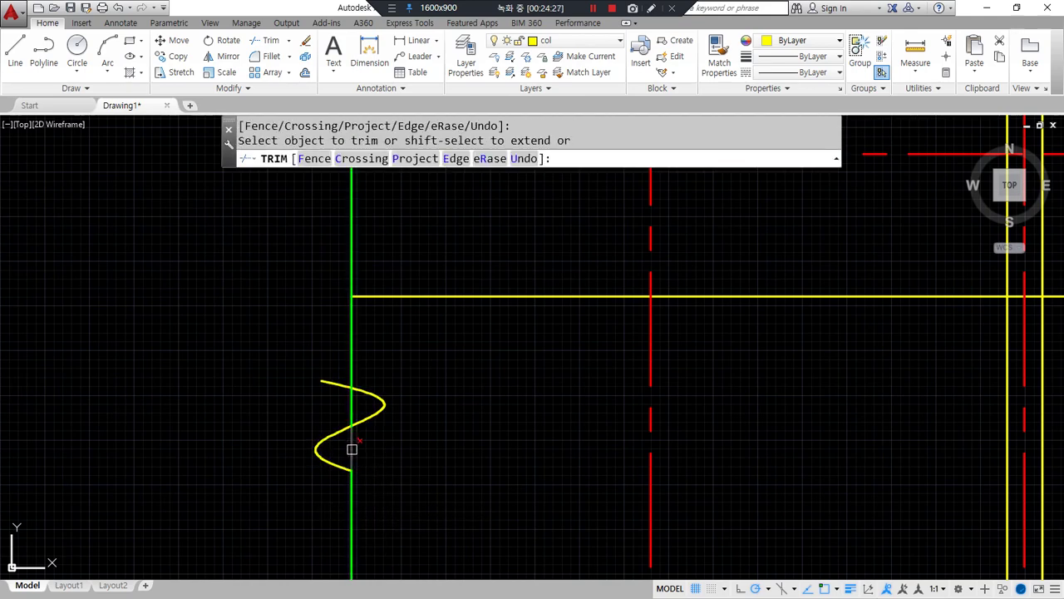
left_click(352, 413)
key("Escape")
- Match the green break line's properties to the S-shaped spline
type("ma")
key("Return")
left_click(351, 371)
left_click(363, 387)
- Draw a rectangle around the section, from the lower end of the break line to above and beyond the eave
scroll(360, 445, "down", 5)
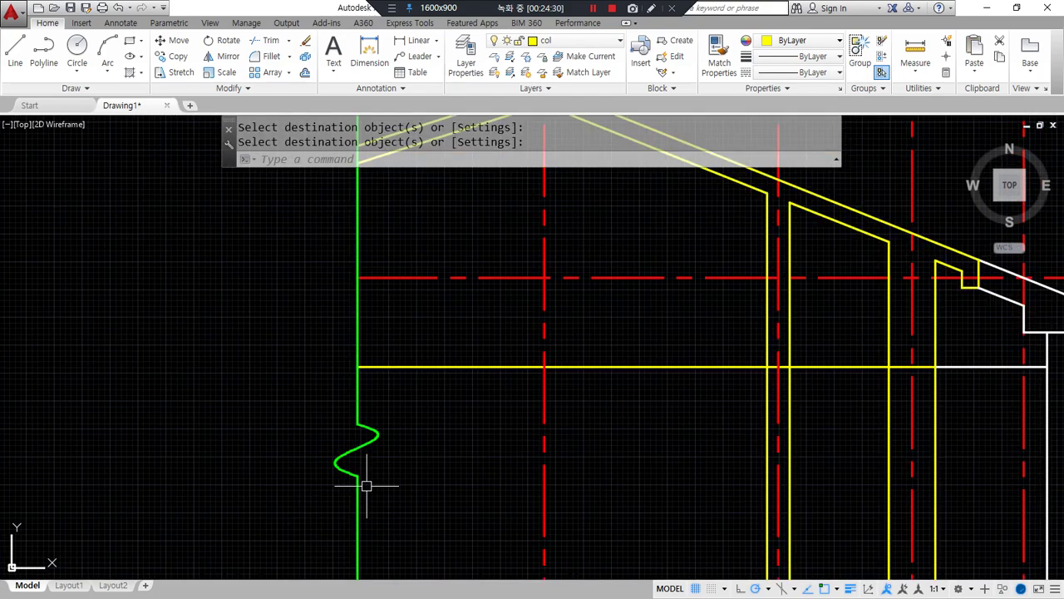
middle_click_drag(410, 506, 316, 411)
scroll(316, 411, "down", 2)
left_click_drag(285, 205, 285, 575)
middle_click_drag(274, 427, 169, 411)
type("rec")
key("Return")
left_click(196, 547)
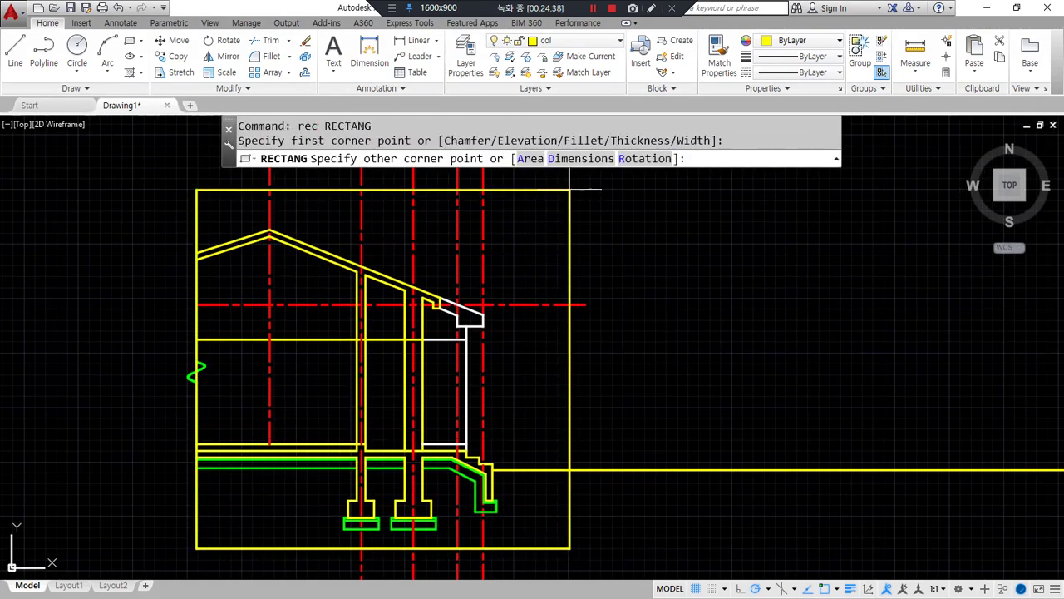
left_click(552, 193)
- Trim the vertical centre lines below the rectangle and the ground line beyond its outer side
type("tr")
key("Return")
key("Return")
left_click(499, 569)
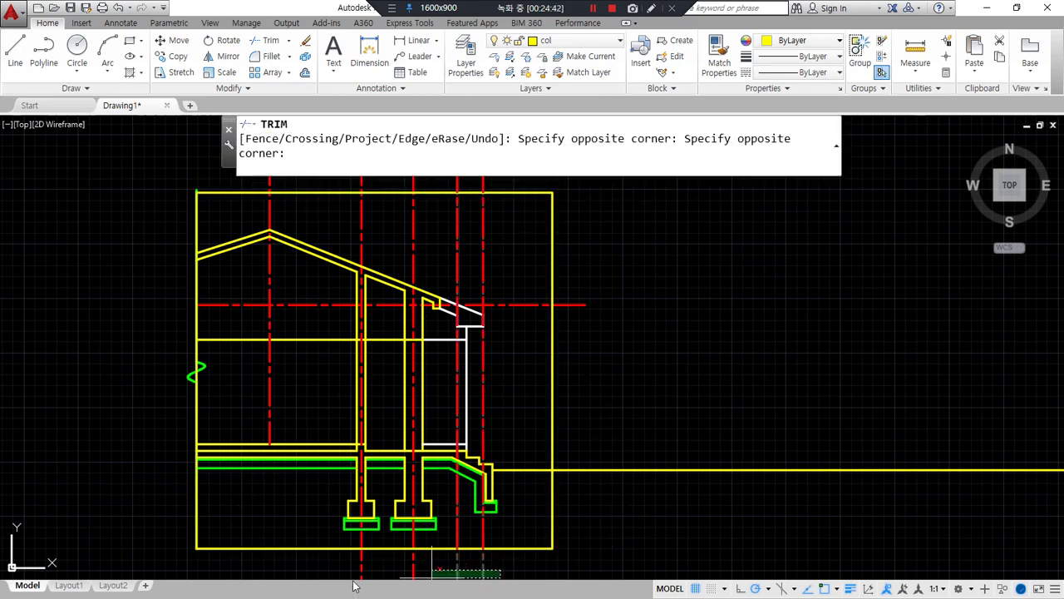
left_click(337, 563)
left_click(663, 464)
left_click(651, 482)
- Trim the vertical centre lines above the rectangle and the horizontal centre line beyond its outer side
middle_click_drag(643, 303, 684, 441)
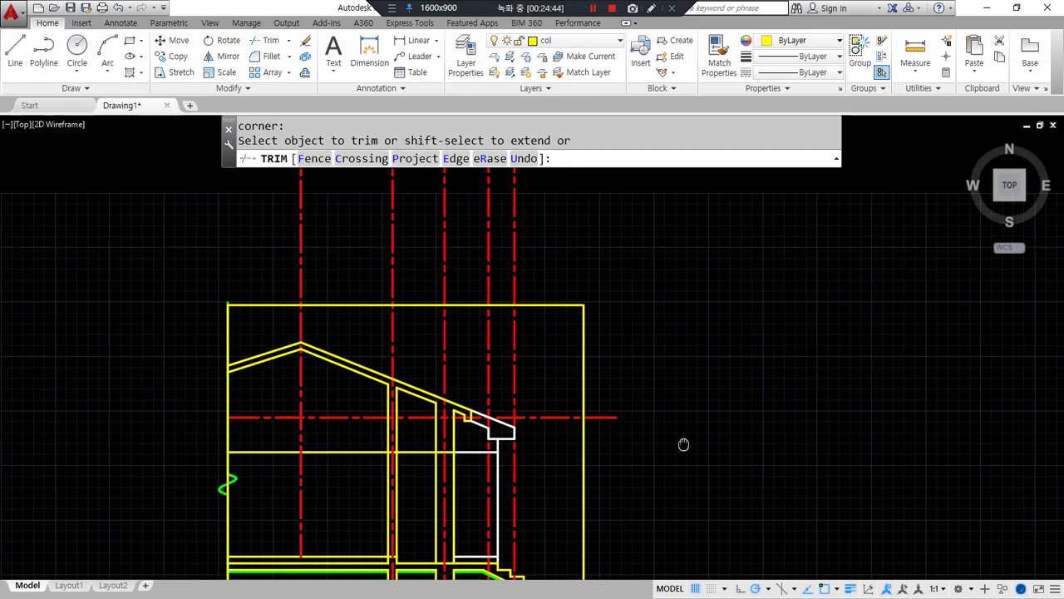
left_click(556, 279)
left_click(219, 210)
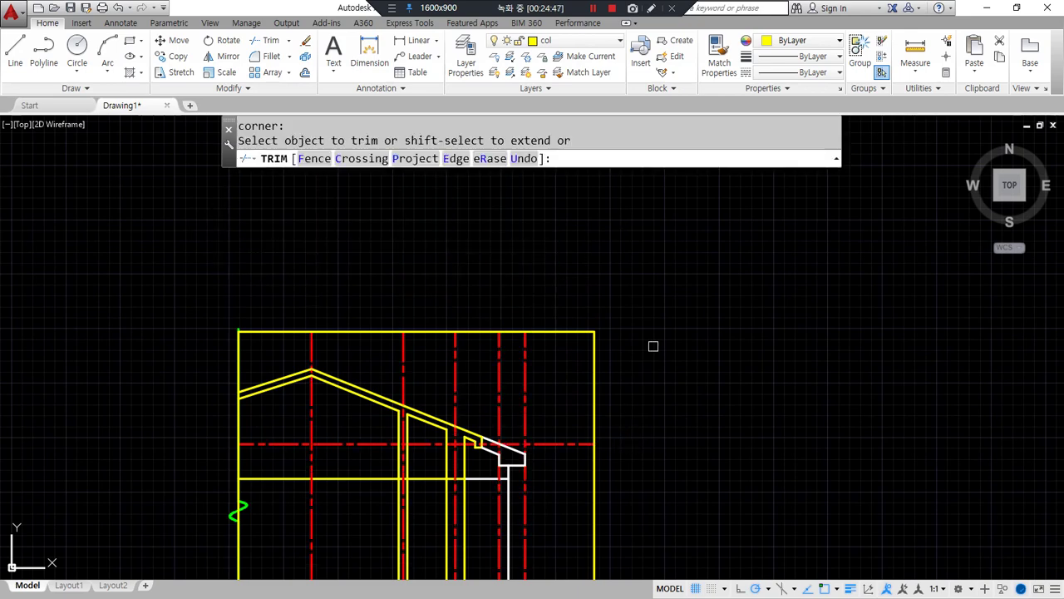
key("Return")
- Erase the rectangle used as the trimming boundary around the section
left_click(596, 349)
type("e")
key("Return")
scroll(678, 437, "down", 2)
middle_click_drag(678, 436, 556, 388)
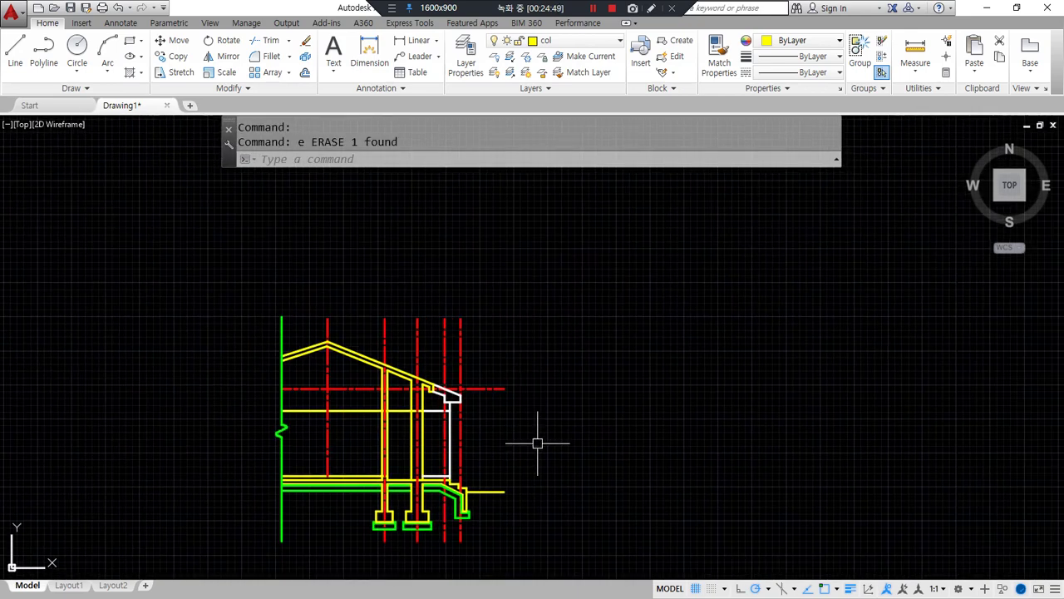
scroll(332, 499, "up", 2)
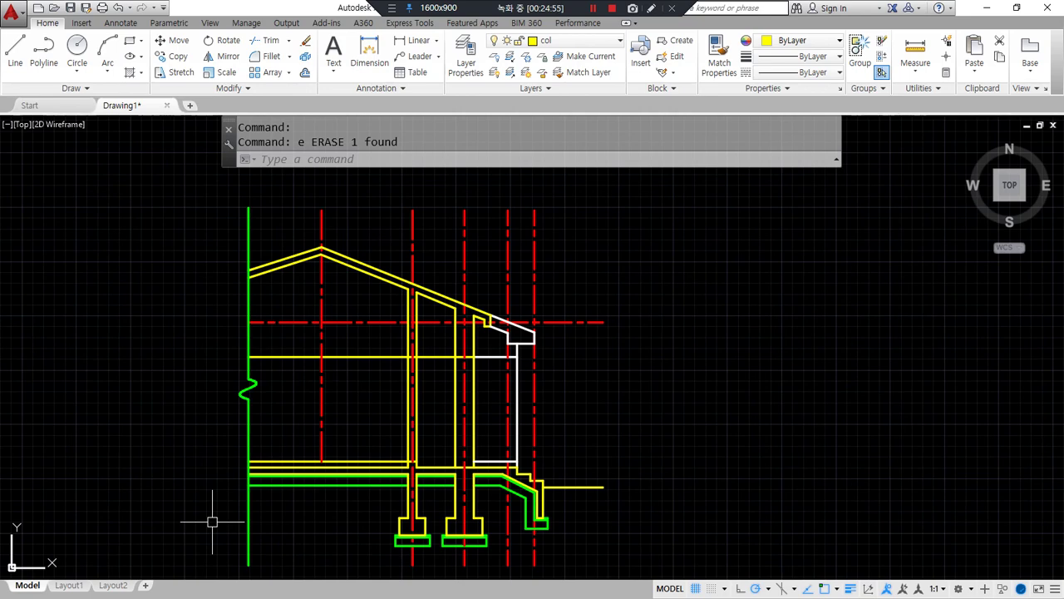
- Switch to the floor plan image in the browser and examine the section position, viewing direction and bathroom wall and door beyond it
key("alt+Tab")
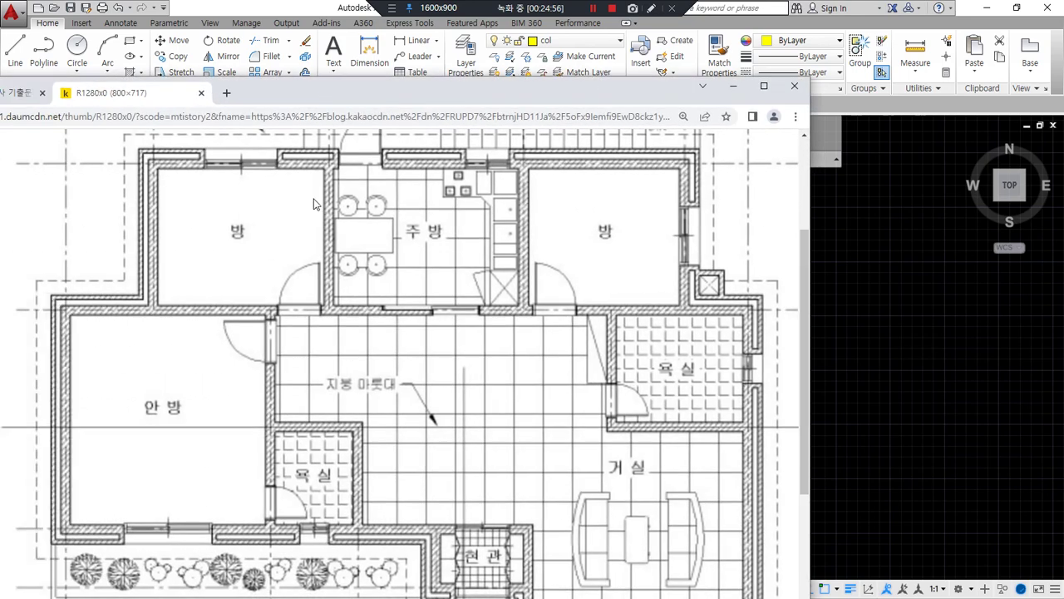
left_click_drag(465, 369, 465, 597)
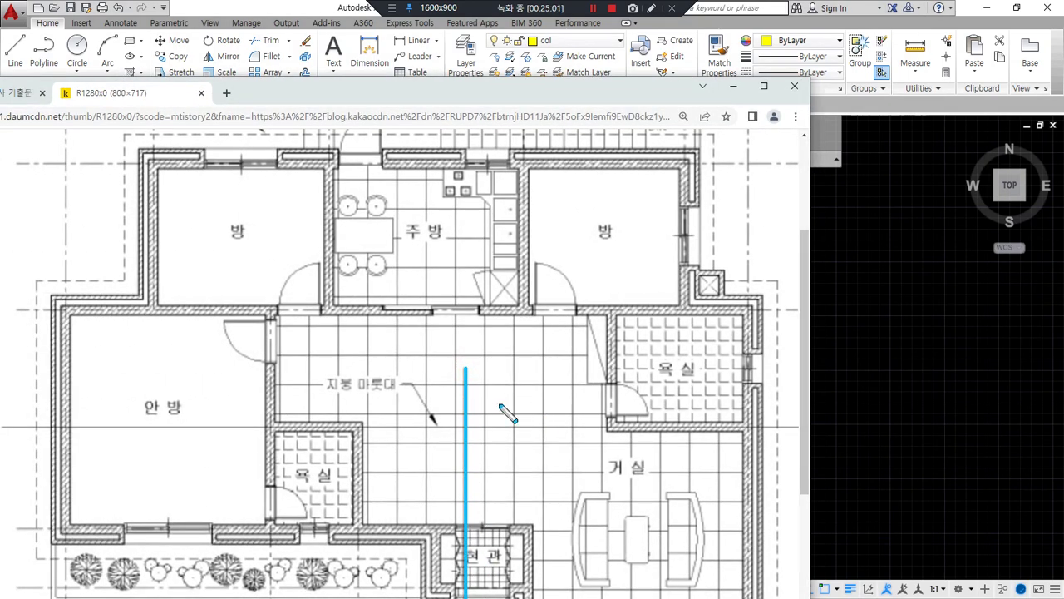
mouse_move(484, 401)
left_mouse_down()
mouse_move(522, 398)
mouse_move(515, 380)
left_mouse_up()
mouse_move(617, 462)
left_mouse_down()
mouse_move(580, 392)
mouse_move(658, 404)
mouse_move(613, 460)
left_mouse_up()
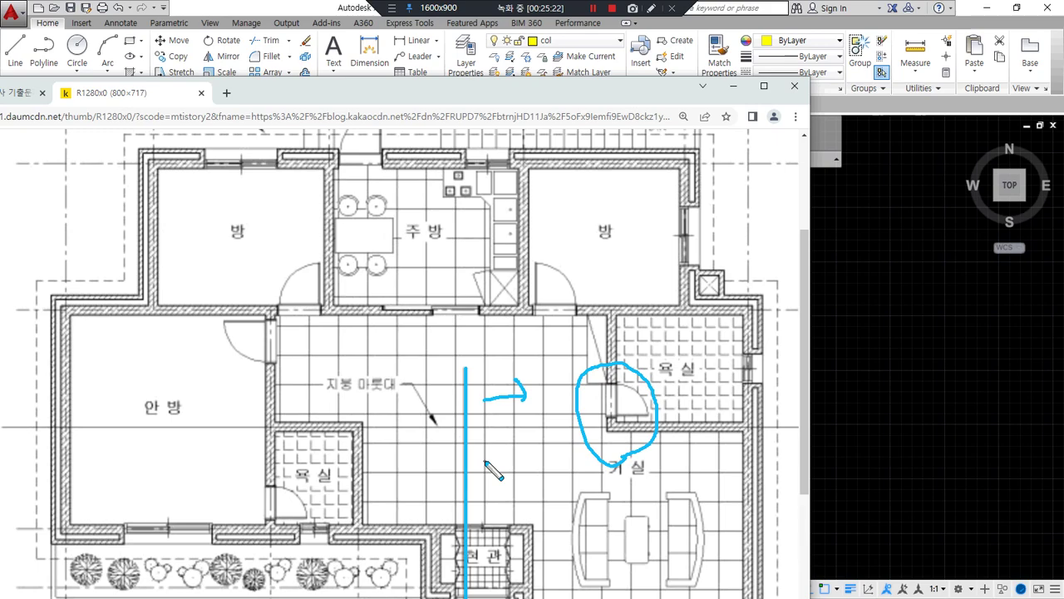
key("Escape")
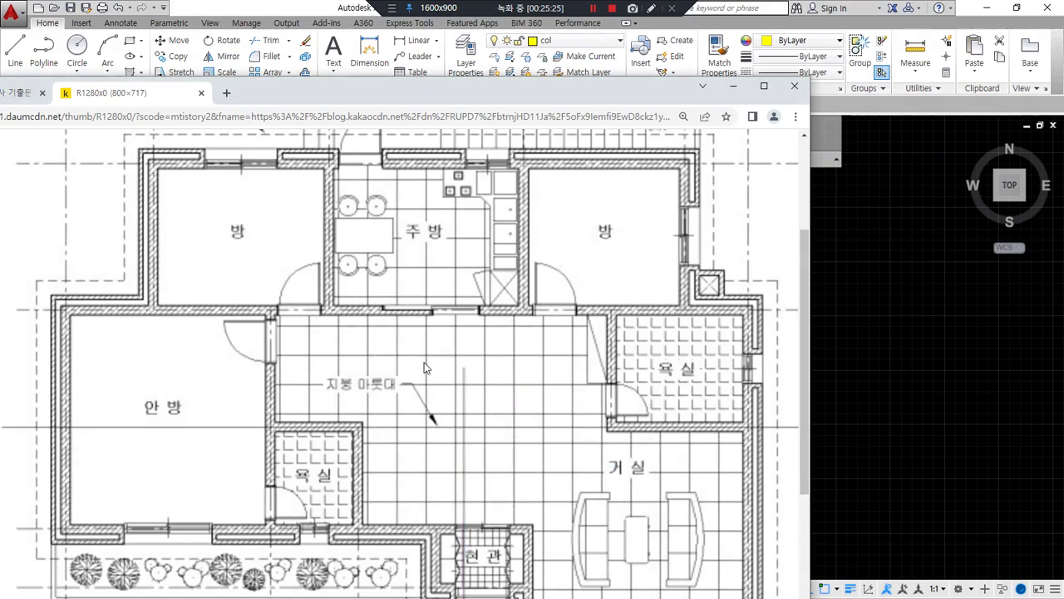
left_click_drag(484, 79, 118, 98)
left_click(77, 272)
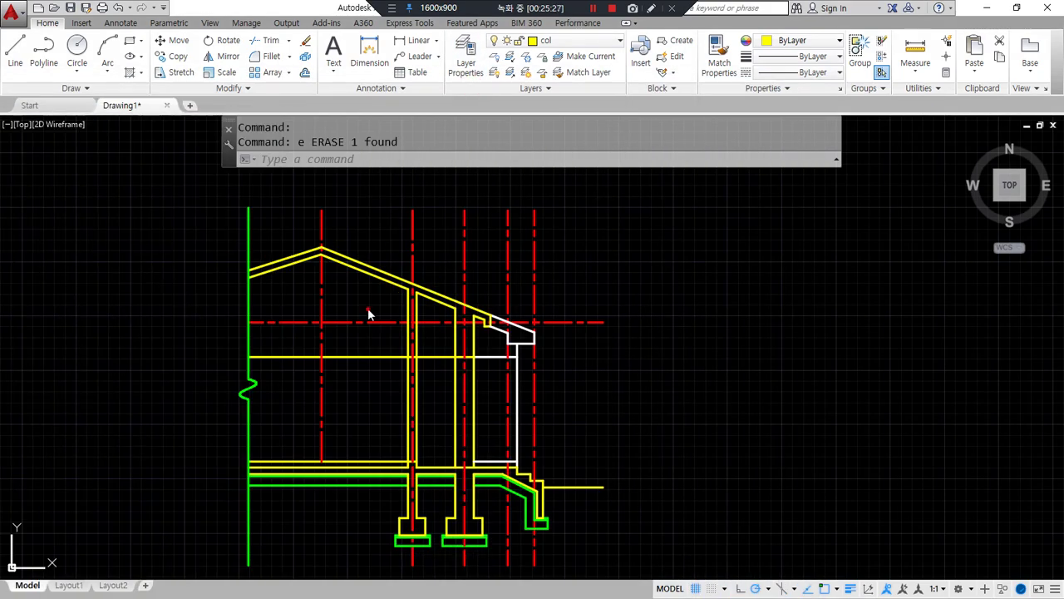
- Back in AutoCAD, offset the ridge's vertical centre line by 100 to both sides
scroll(368, 310, "up", 8)
scroll(340, 300, "down", 2)
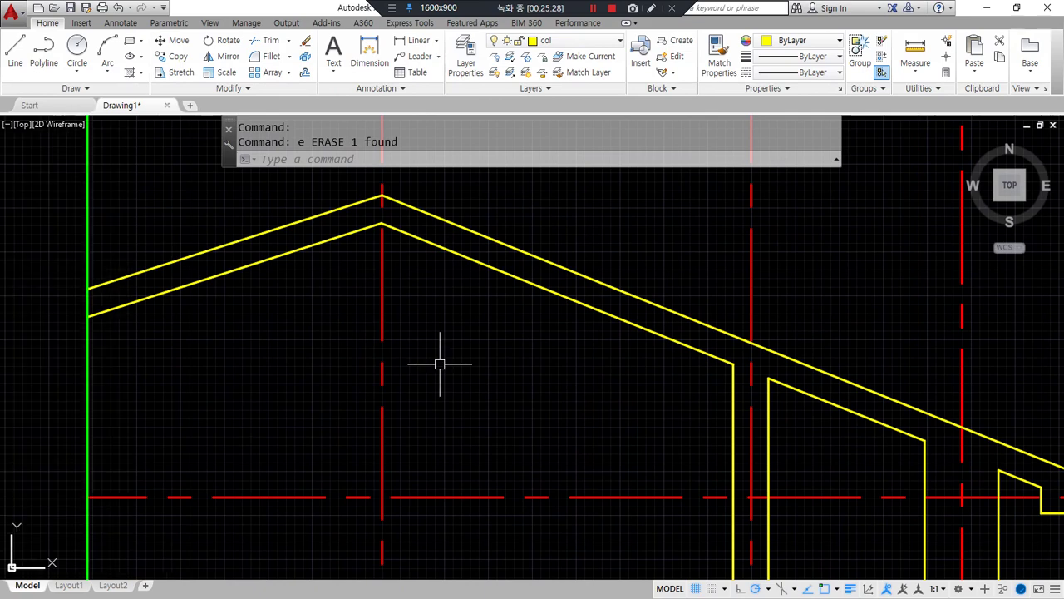
type("o")
key("space")
type("100")
key("Return")
left_click(386, 300)
left_click(423, 296)
left_click(384, 299)
left_click(340, 301)
key("Return")
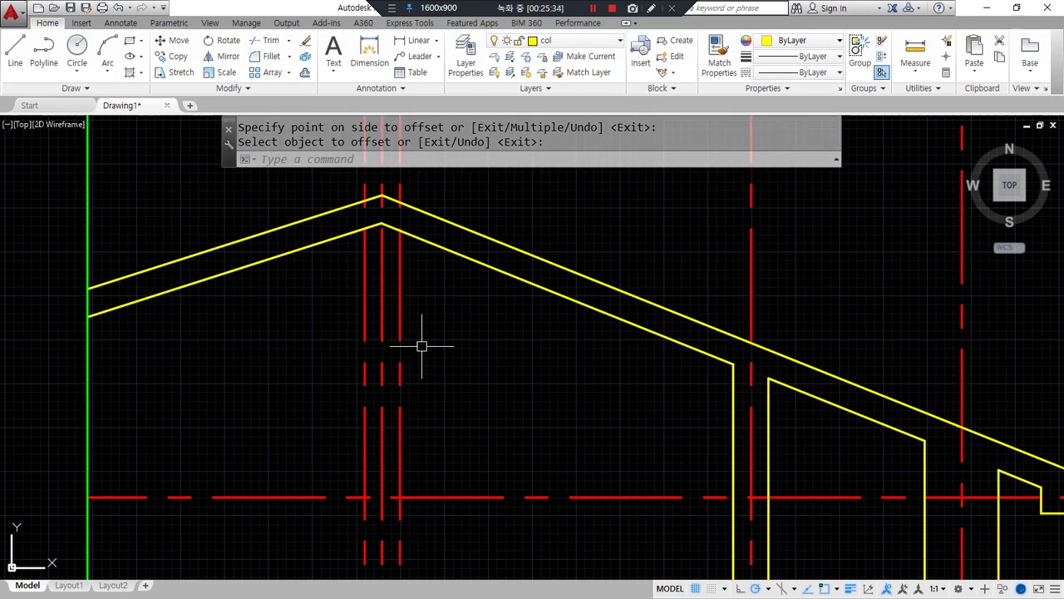
- Erase the two lines offset from the ridge's centre line
left_click_drag(400, 235, 400, 553)
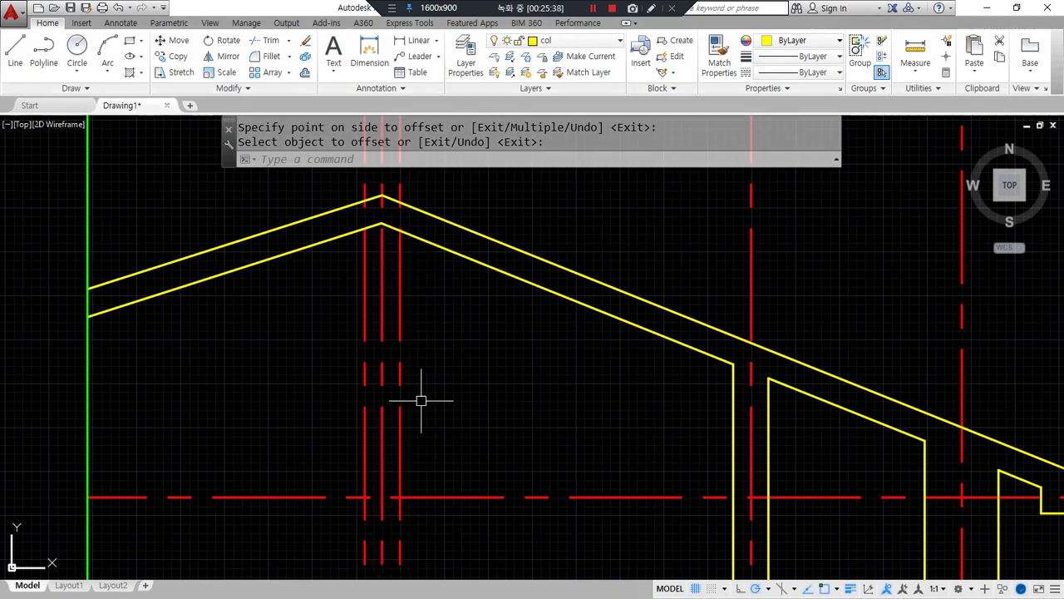
middle_click_drag(417, 304, 451, 346)
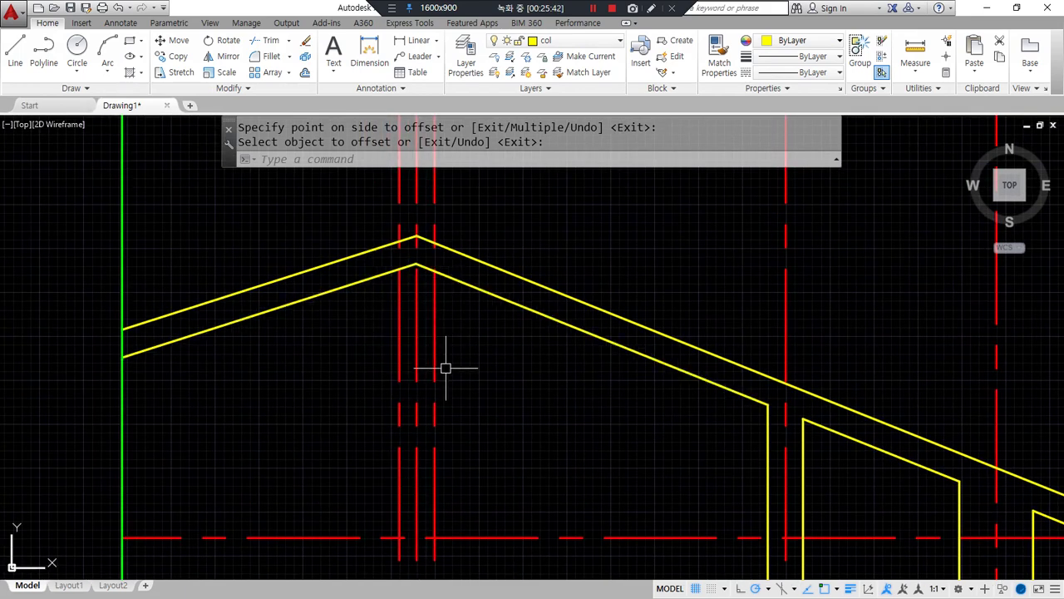
key("Return")
left_click(435, 327)
left_click(399, 344)
type("e")
key("Return")
mouse_move(443, 344)
left_mouse_down()
mouse_move(505, 287)
mouse_move(479, 366)
left_mouse_up()
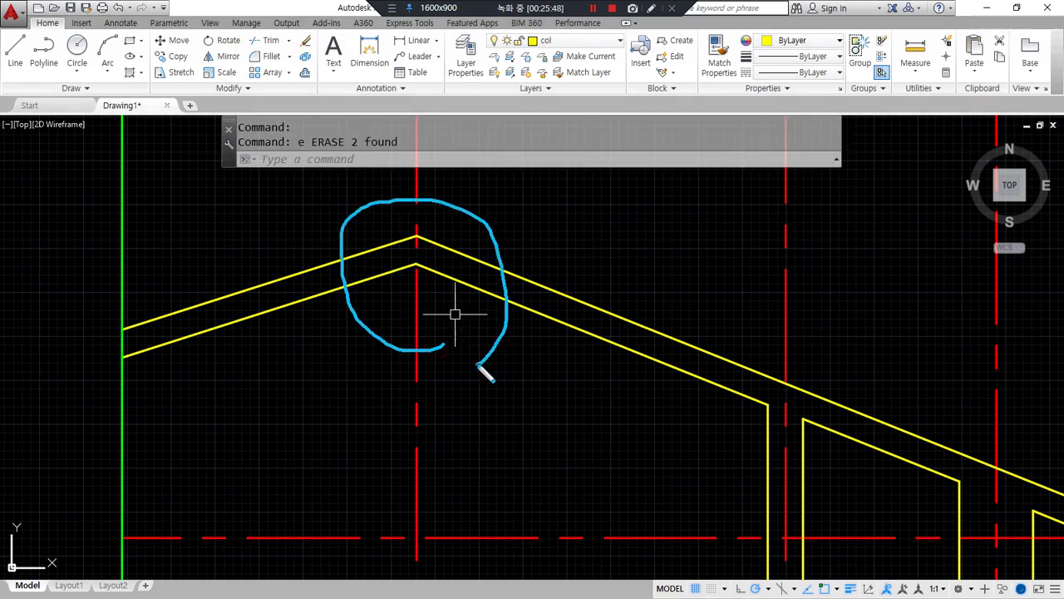
- Draw a horizontal construction line through the outer roof ridge and offset it 500 downward
type("XL")
key("Return")
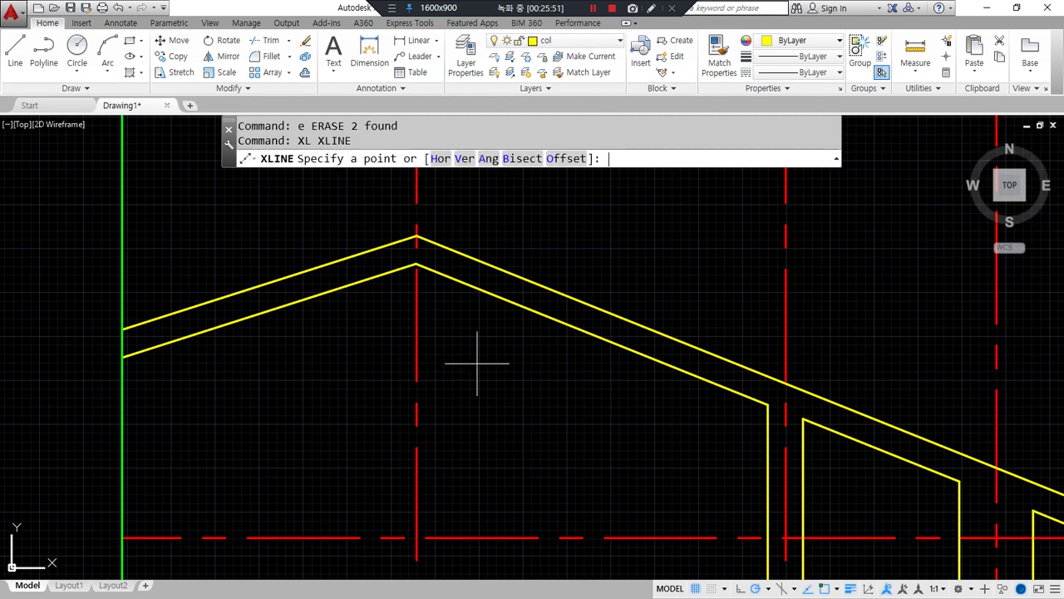
type("h")
key("Return")
left_click(416, 236)
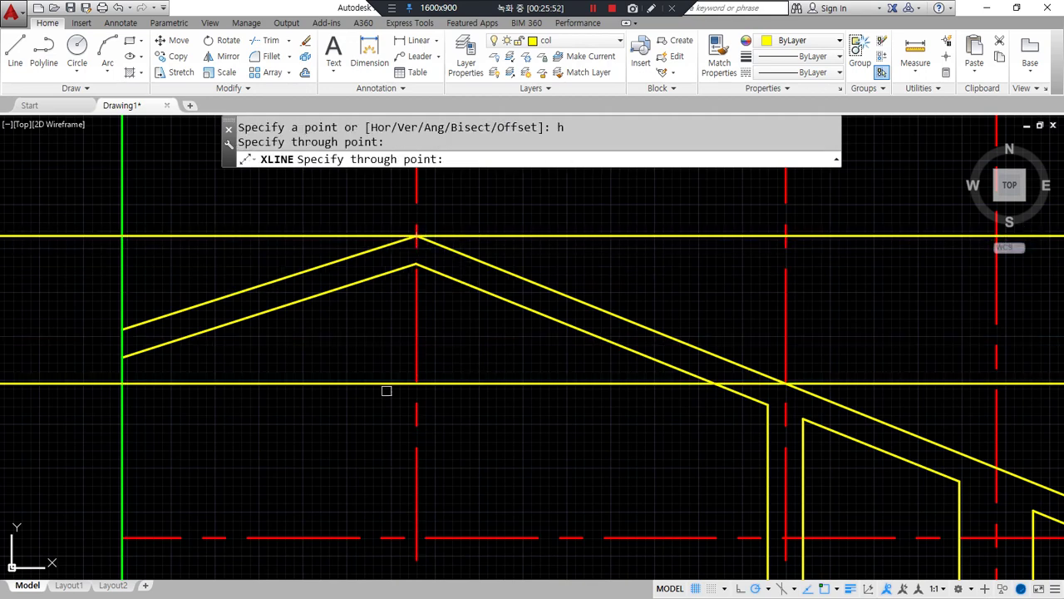
key("Escape")
type("o")
key("Return")
type("500")
key("Return")
left_click(513, 236)
left_click(473, 401)
- Try to fillet the lower horizontal line with both inner roof slopes into a flat ceiling below the ridge
key("Return")
type("f")
key("Return")
left_click(561, 325)
left_click(454, 331)
key("Return")
left_click(277, 323)
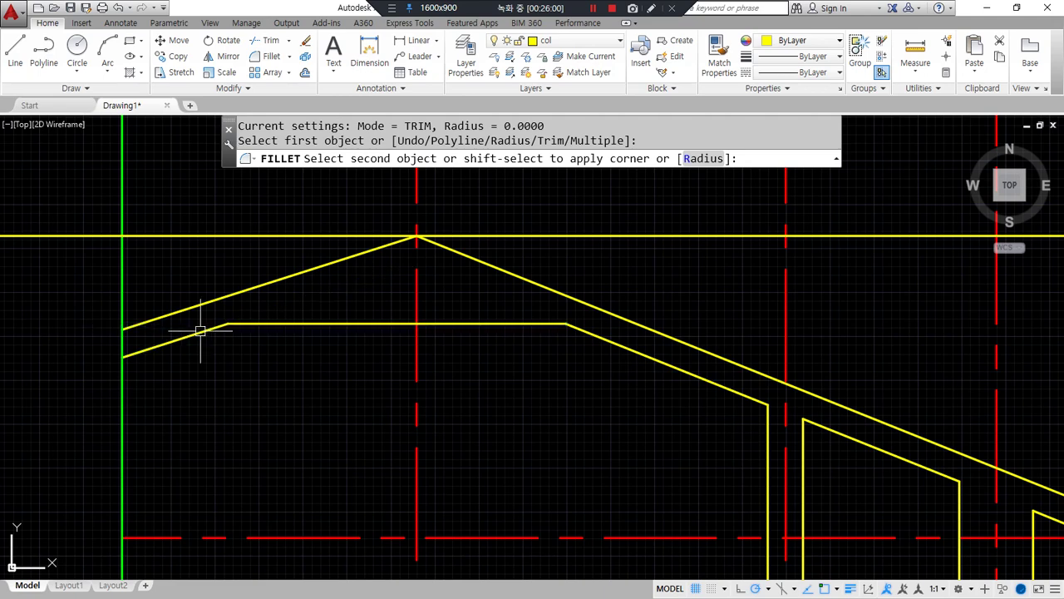
left_click(201, 331)
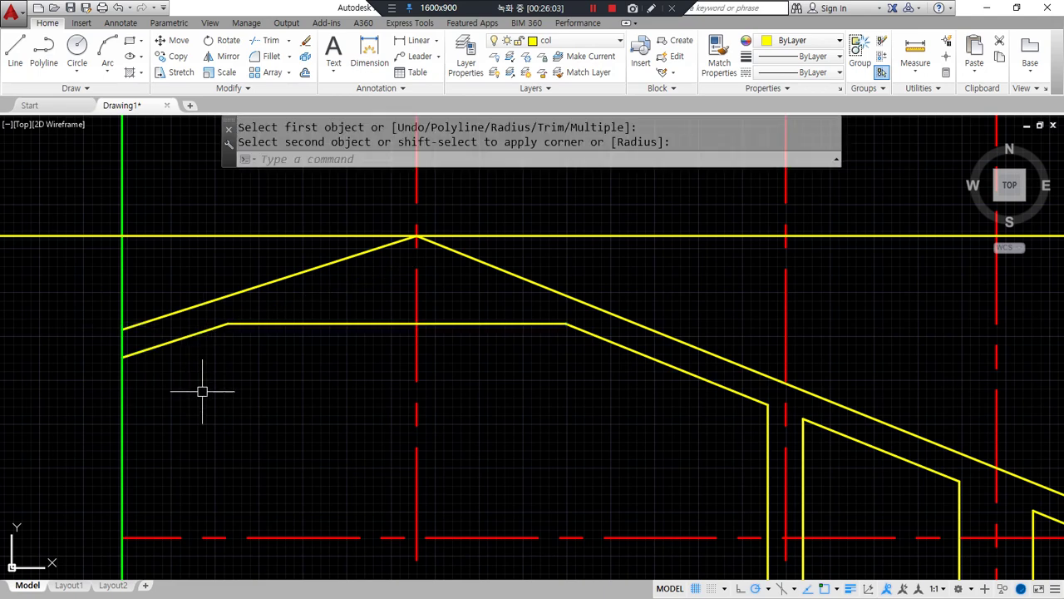
- Undo the flat ceiling fillets, the horizontal construction line with its offset, and the erasure of the ridge's offset lines
key("ctrl+z")
key("ctrl+z")
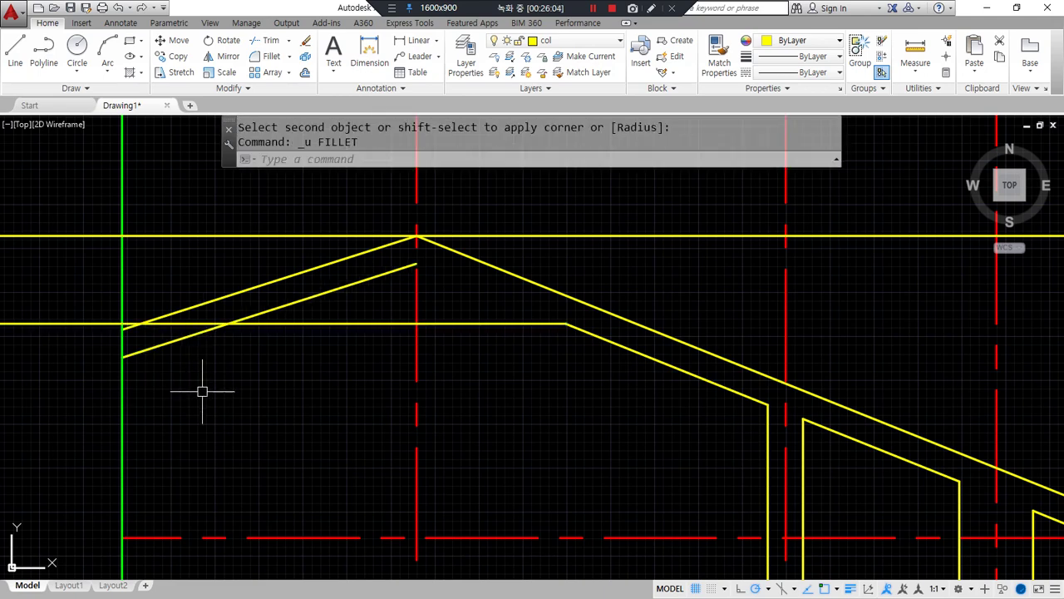
key("ctrl+z")
key("ctrl+z")
key("ctrl+z")
type("o")
key("Escape")
key("Escape")
- Draw a horizontal construction line through the roof's peak and offset it 500 downward for the ridge beam's underside
type("xl")
key("Return")
type("h")
key("Return")
key("Escape")
type("o")
key("Return")
type("500")
key("Return")
left_click(517, 236)
left_click(480, 328)
- Match the two offset lines beside the ridge's centre line to the properties of the yellow roof line
type("ma")
key("Return")
left_click(473, 291)
left_click(434, 292)
left_click(398, 296)
key("Return")
key("Return")
key("Escape")
key("Escape")
- Fillet the two vertical lines with the inner roof slopes and the lower horizontal line to form the ridge beam
type("f")
key("Return")
left_click(442, 274)
left_click(435, 301)
key("Return")
left_click(431, 312)
left_click(409, 319)
key("Return")
left_click(409, 319)
left_click(402, 300)
key("Return")
left_click(402, 300)
left_click(369, 280)
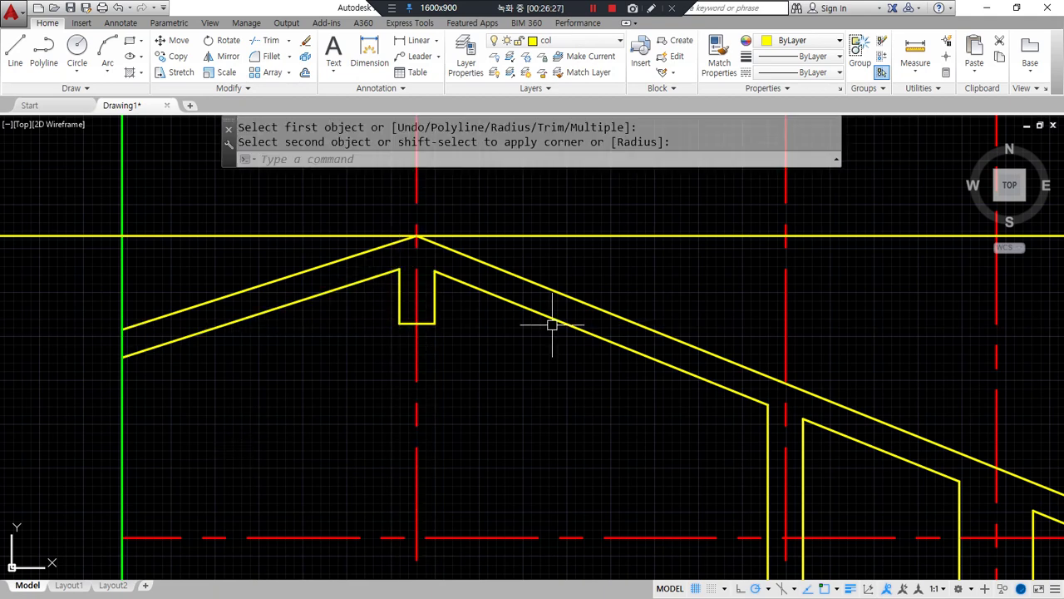
- Erase the horizontal construction line passing through the roof's peak
key("Escape")
left_click(646, 237)
type("e")
key("Return")
middle_click_drag(485, 254, 483, 203)
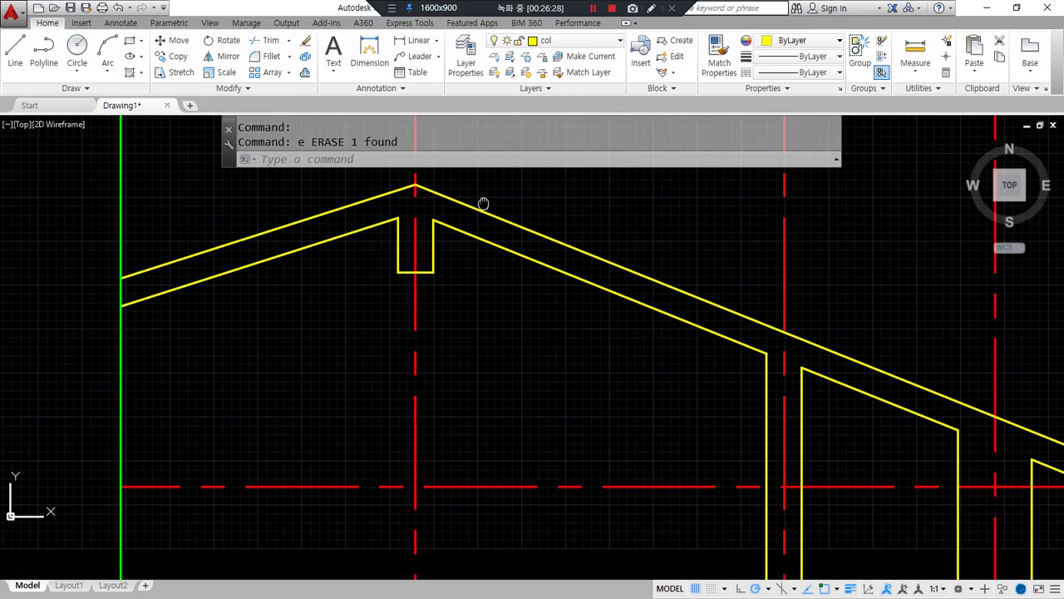
- Draw a vertical line from the ridge beam's lower right corner down to the upper floor line
left_click_drag(438, 287, 439, 480)
mouse_move(440, 328)
left_mouse_down()
mouse_move(370, 158)
mouse_move(327, 405)
left_mouse_up()
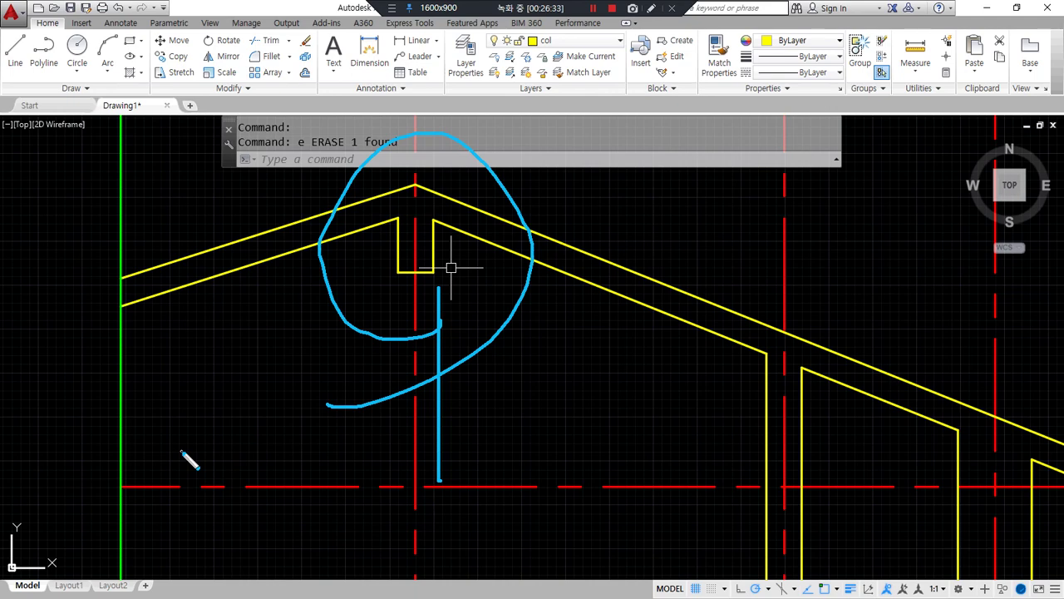
type("l")
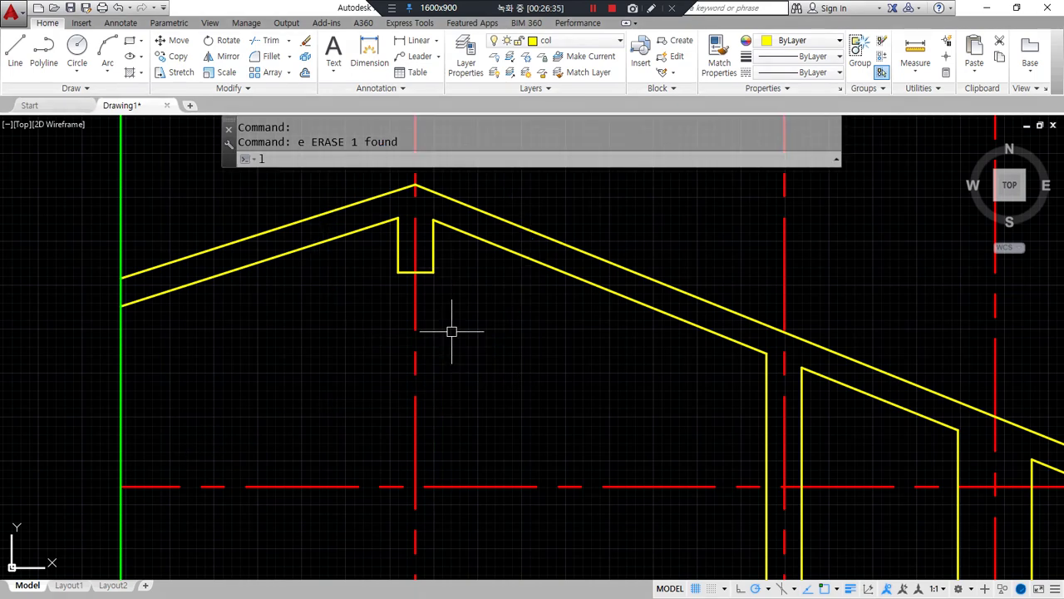
key("Return")
left_click(432, 273)
scroll(432, 275, "down", 2)
scroll(437, 364, "down", 1)
middle_click_drag(437, 363, 438, 268)
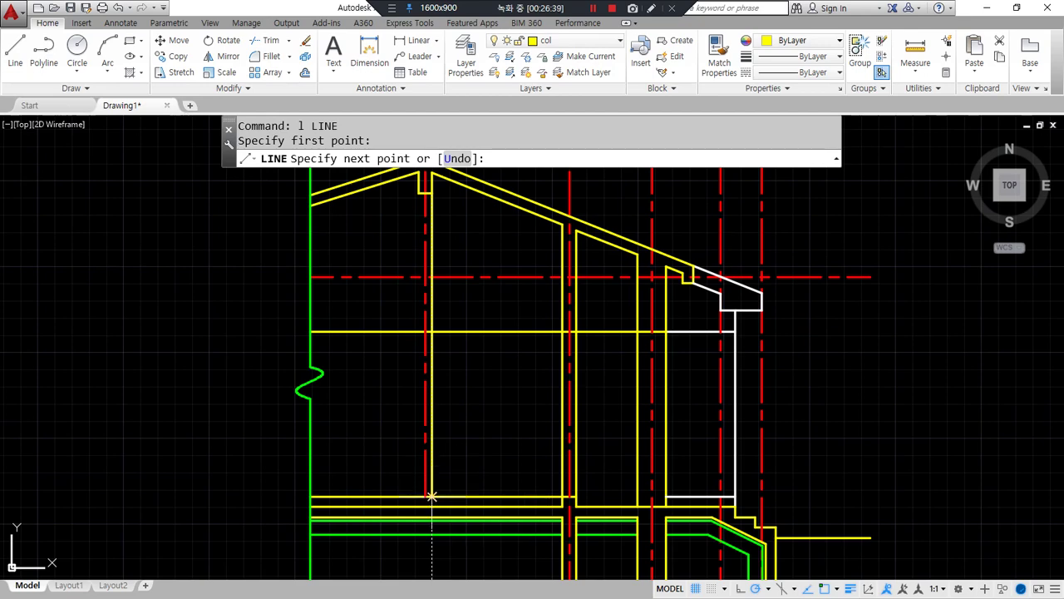
left_click(433, 497)
key("Return")
- Match the new vertical line below the ridge beam to the properties of the white wall line under the eave
scroll(408, 446, "up", 2)
type("ma")
key("Return")
left_click(927, 286)
left_click(446, 317)
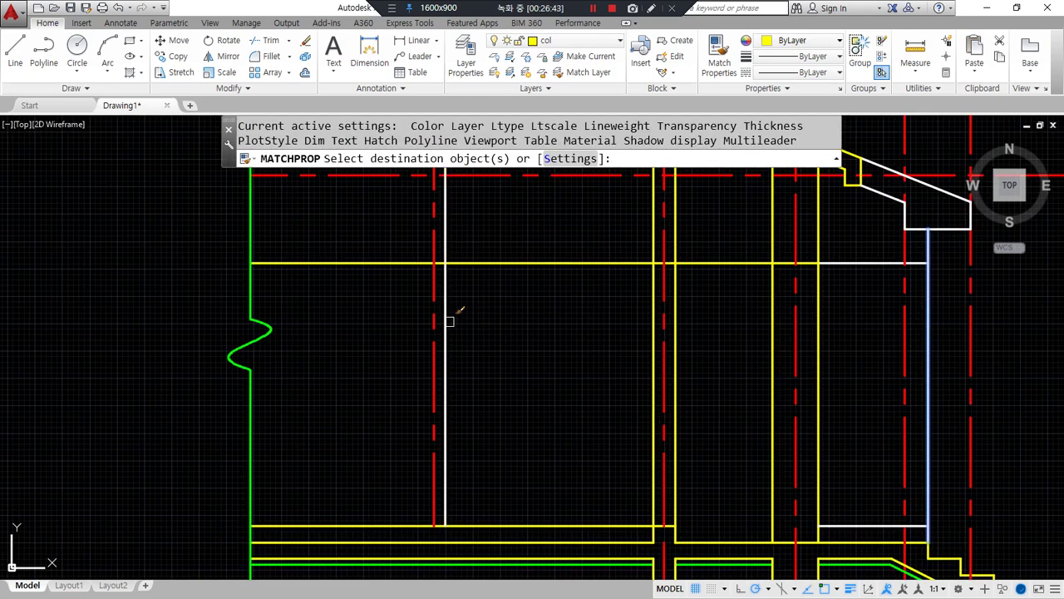
key("Return")
middle_click_drag(477, 380, 553, 425)
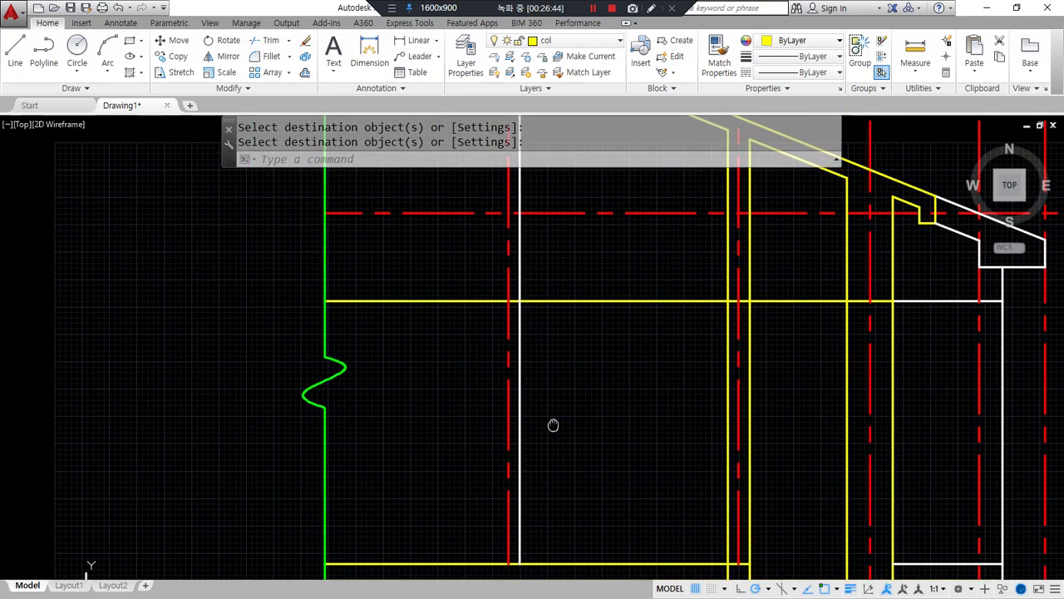
- Offset the white vertical line below the ridge beam 200 toward the break line to form the wall beyond
left_click_drag(524, 177, 525, 507)
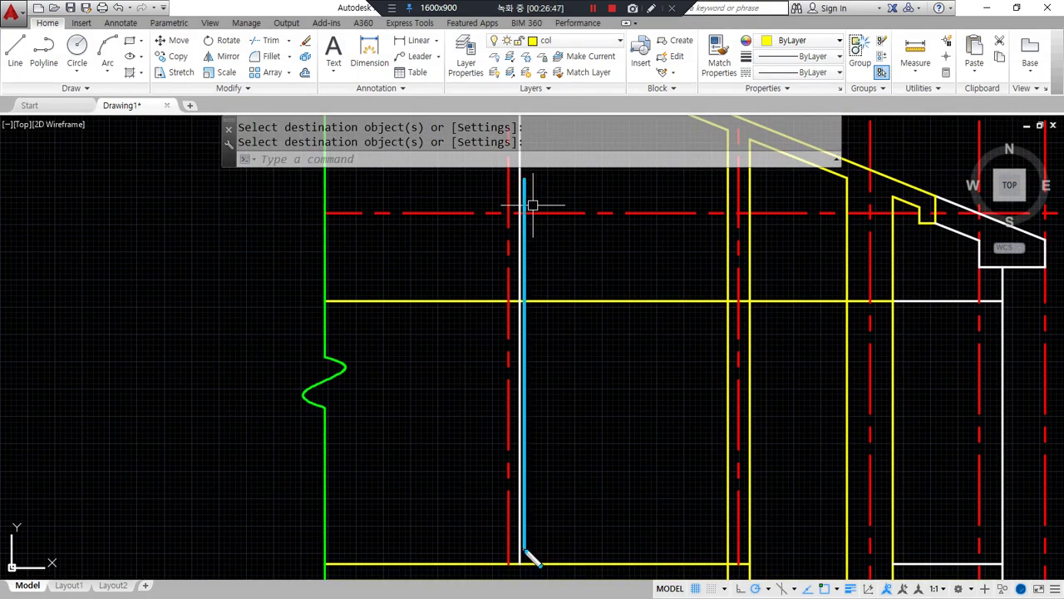
mouse_move(514, 431)
left_mouse_down()
mouse_move(448, 432)
mouse_move(458, 457)
left_mouse_up()
key("Escape")
type("o")
type("00")
key("Return")
left_click(518, 440)
left_click(494, 429)
scroll(488, 439, "up", 2)
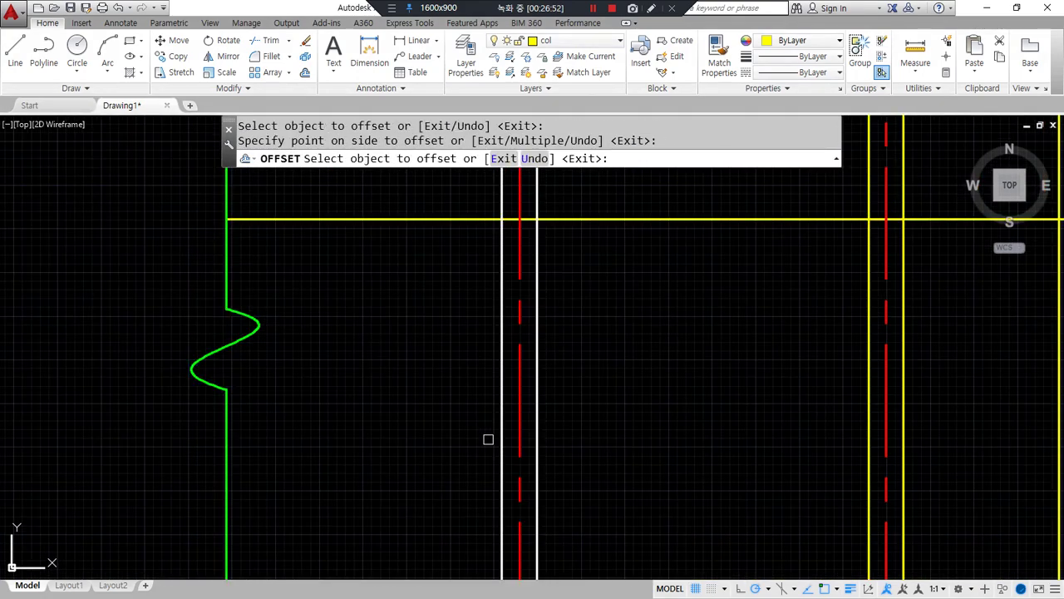
right_click(506, 448)
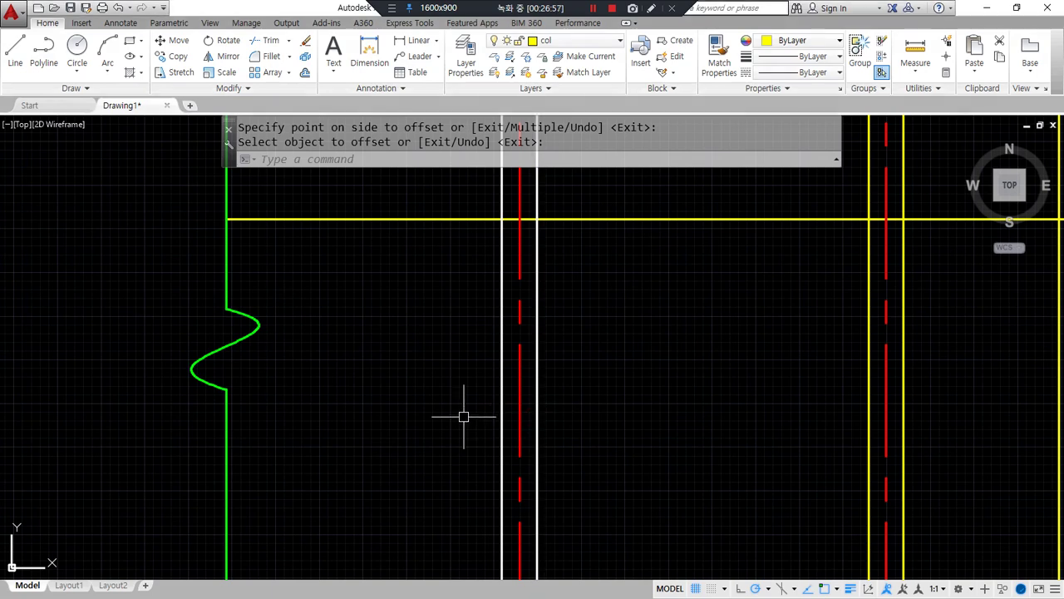
- Offset the wall's line nearer the break line by 100 toward the break line for the first door side
type("o")
key("Return")
type("100")
key("Return")
left_click(503, 418)
left_click(439, 423)
right_click(439, 423)
- Offset the first door side 900 toward the break line to create the opposite door side
type("o")
key("Return")
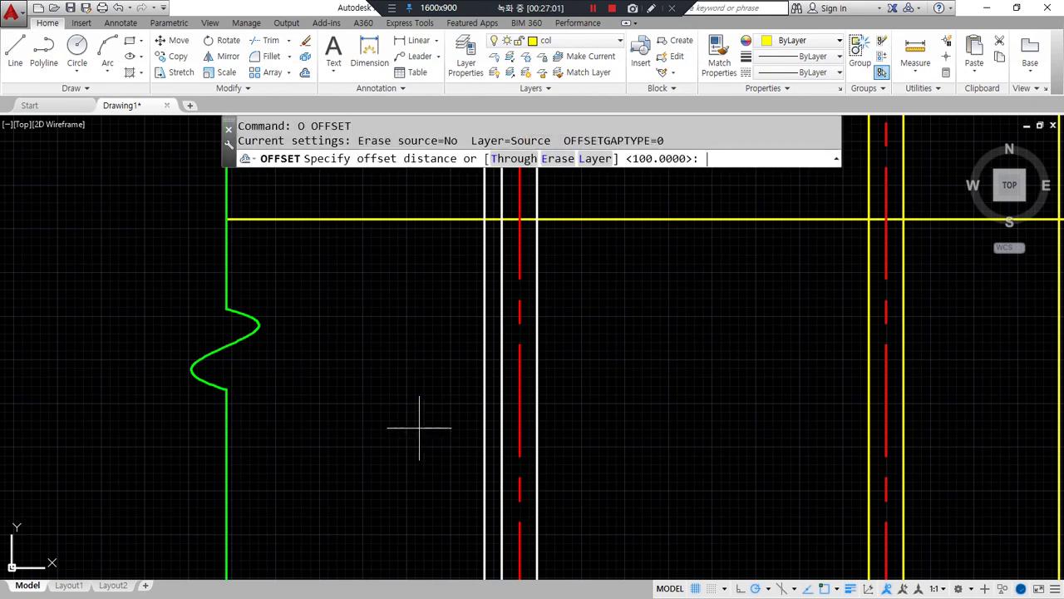
type("900")
key("Return")
left_click(484, 428)
left_click(404, 421)
right_click(404, 420)
- Offset the upper floor line 2100 upward to mark the door's head
mouse_move(404, 421)
middle_mouse_down()
mouse_move(378, 382)
mouse_move(363, 267)
middle_mouse_up()
type("o")
key("Return")
type("2100")
key("Return")
left_click(384, 469)
left_click(384, 420)
- Match the door head line to the properties of the white door side line
scroll(368, 349, "down", 3)
type("ma")
key("Return")
left_click(325, 273)
left_click(356, 247)
key("Return")
- Fillet the door head line with both door side lines to form the door outline
type("F FILLET")
key("Return")
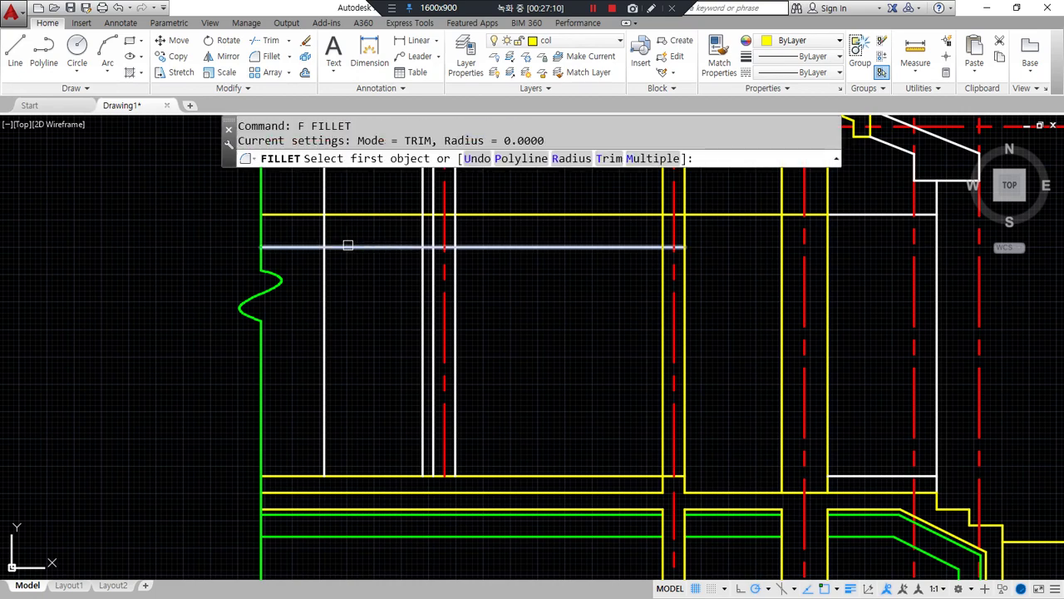
left_click(347, 245)
left_click(421, 272)
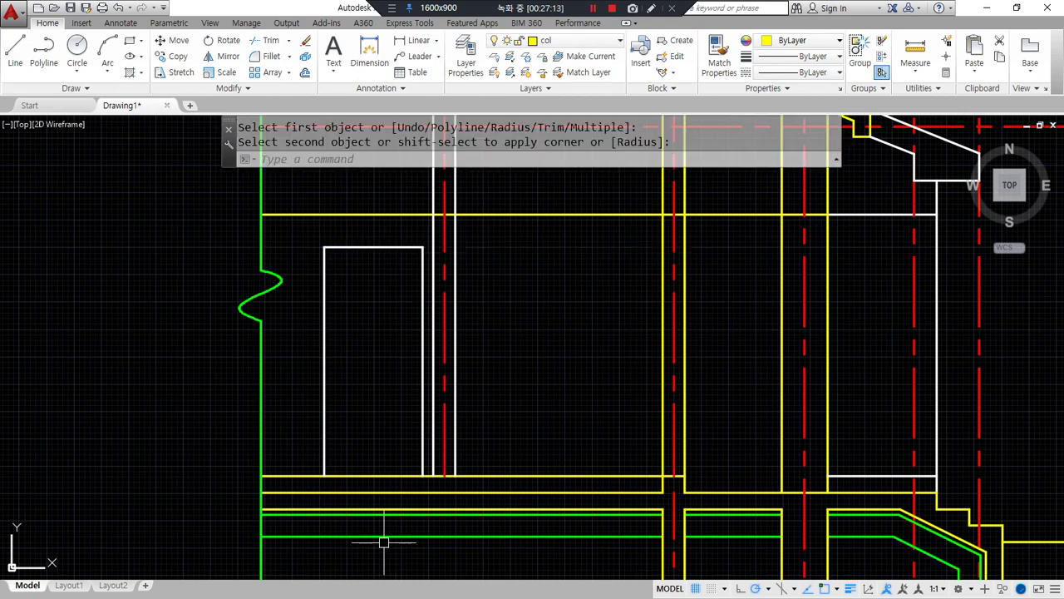
- Join the door's two sides and head into one polyline
scroll(349, 374, "up", 2)
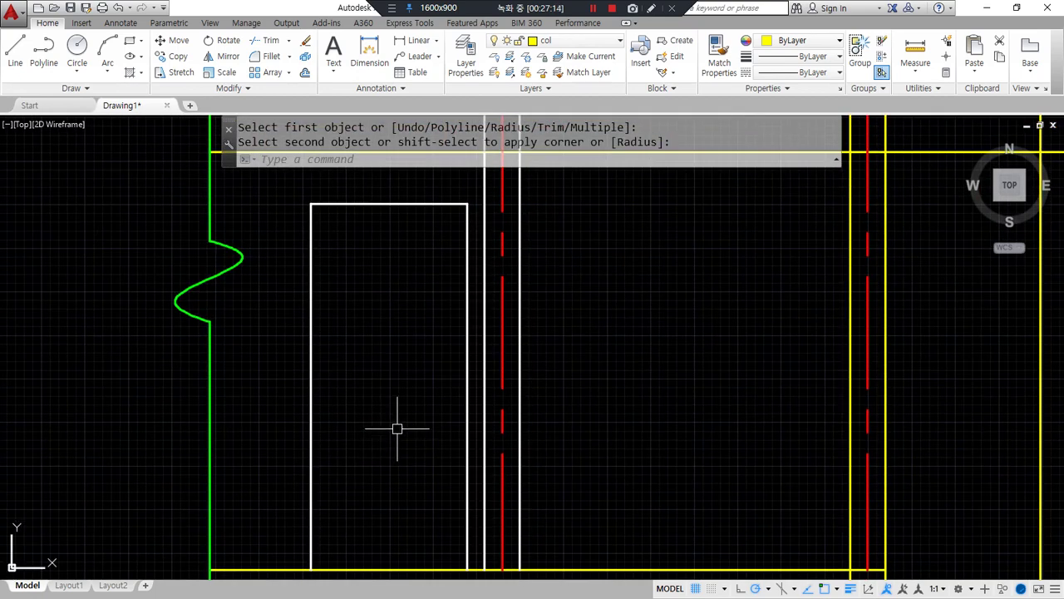
type("j")
key("Return")
left_click(466, 288)
left_click(407, 201)
left_click(295, 259)
key("Return")
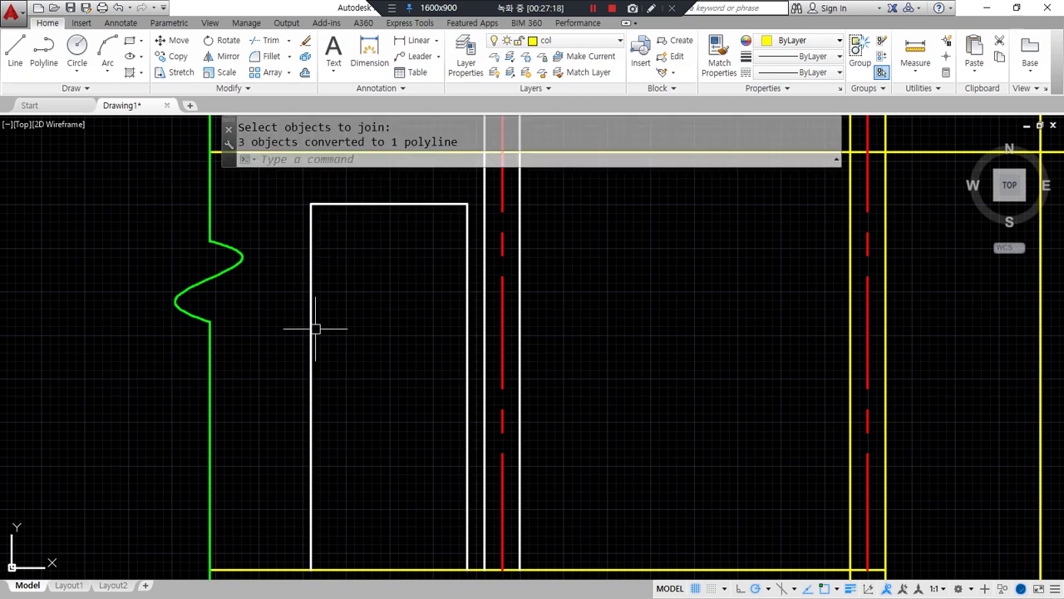
- Offset the door outline polyline 40 inward to form the door frame
type("o")
key("Return")
type("40")
key("Return")
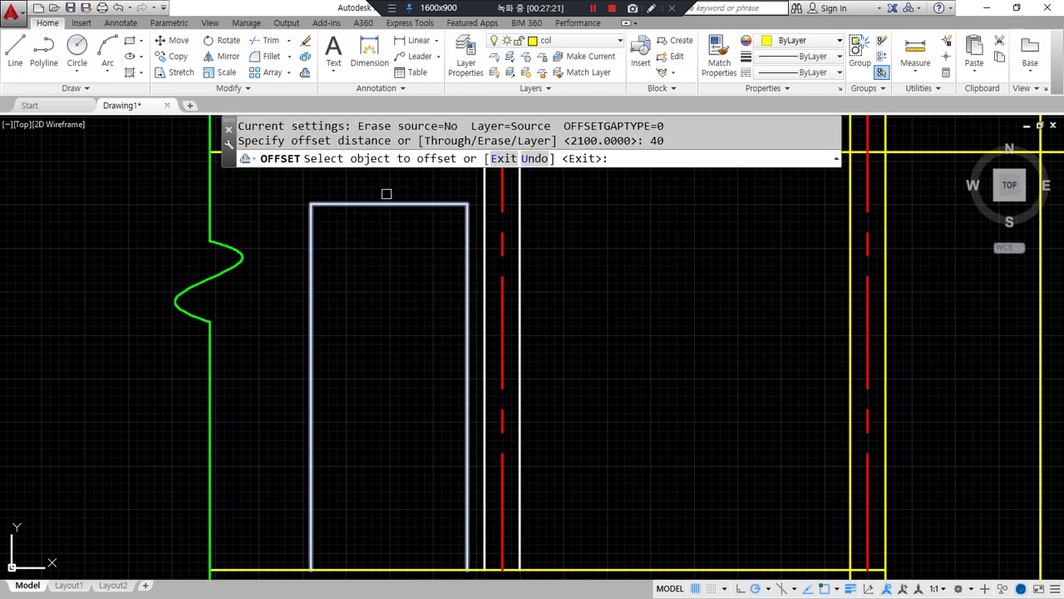
left_click(386, 229)
left_click(358, 207)
left_click(385, 366)
key("Return")
- Draw the door swing lines from the inner frame's upper-left corner to the opposite side's midpoint and back to the lower-left corner
type("l")
key("Return")
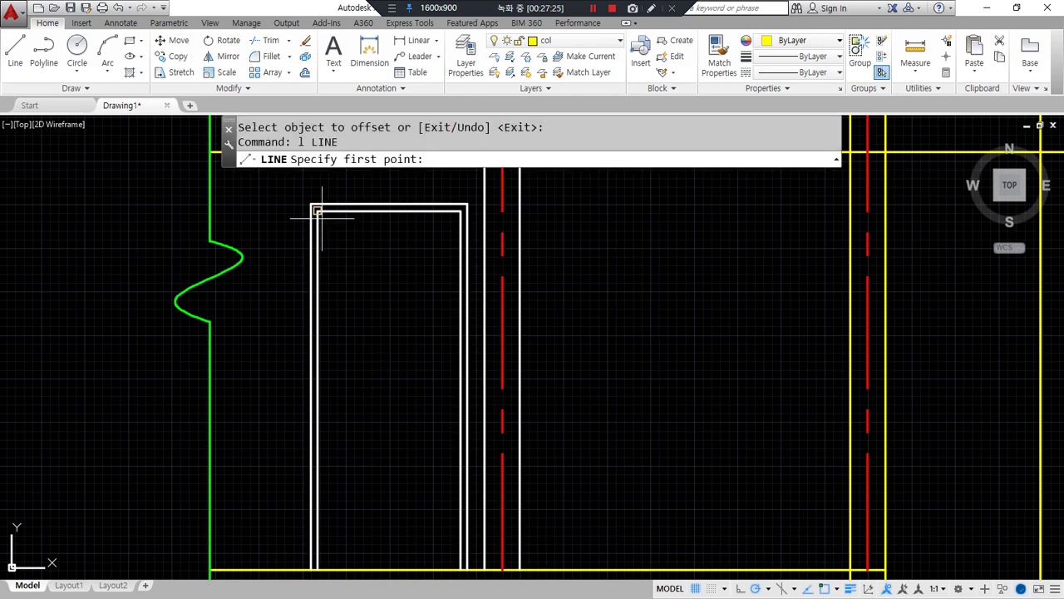
left_click(324, 220)
left_click(460, 388)
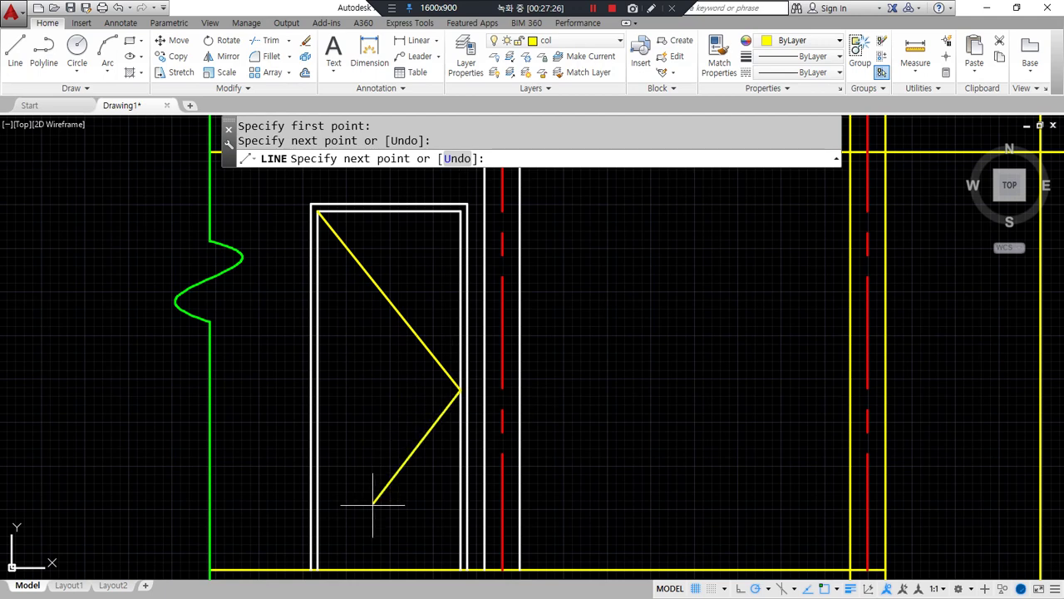
left_click(317, 569)
key("Return")
- Match both door swing lines to the properties of the red dashed centerline beside the door
type("ma")
key("Return")
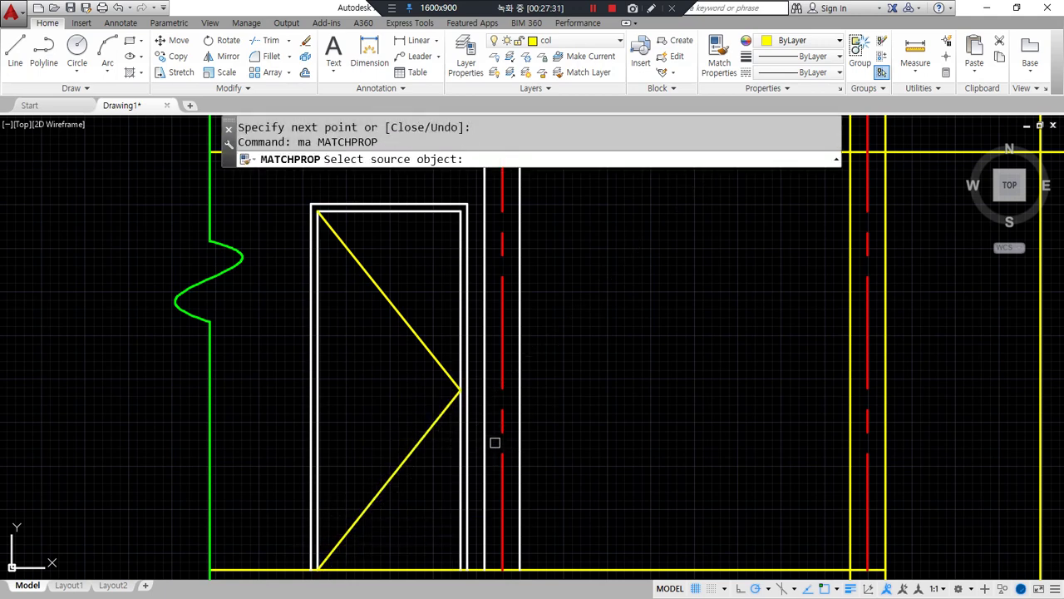
left_click(501, 418)
left_click(440, 367)
left_click(424, 433)
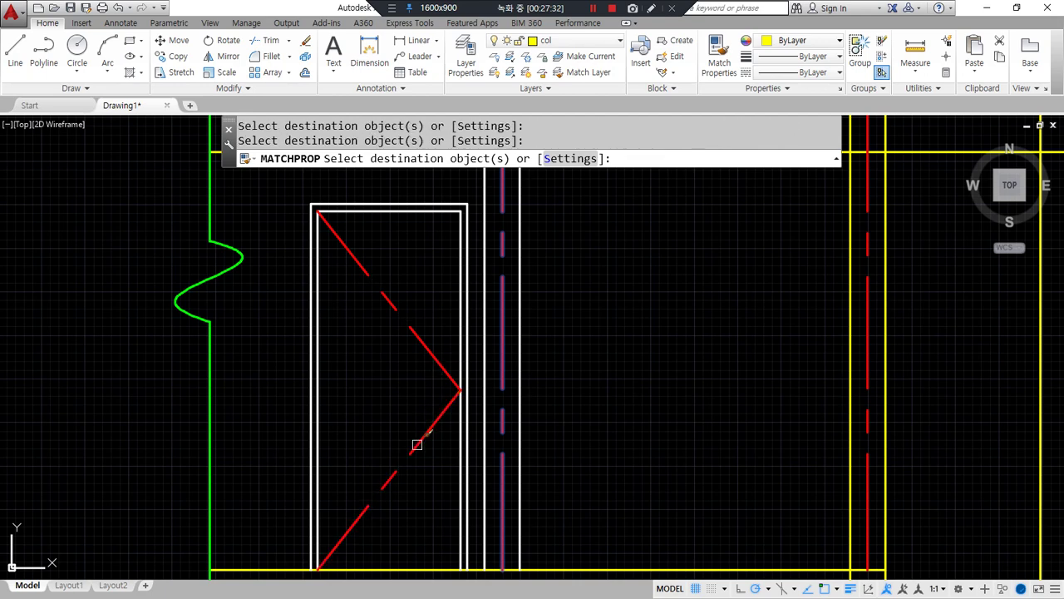
key("Return")
- Offset the floor line 900 upward to mark the door handle height
middle_click_drag(376, 454, 374, 430)
type("o")
key("Return")
type("900")
key("Return")
left_click(379, 544)
left_click(355, 430)
- Offset the inner door frame outline 60 inward to locate the door handle
scroll(328, 389, "up", 3)
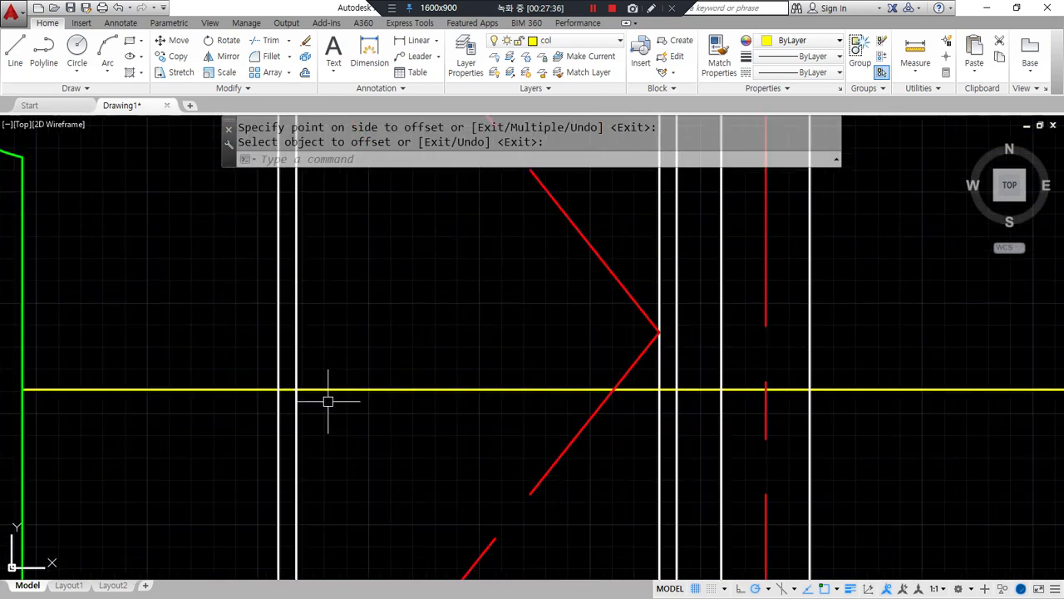
type("o")
key("Return")
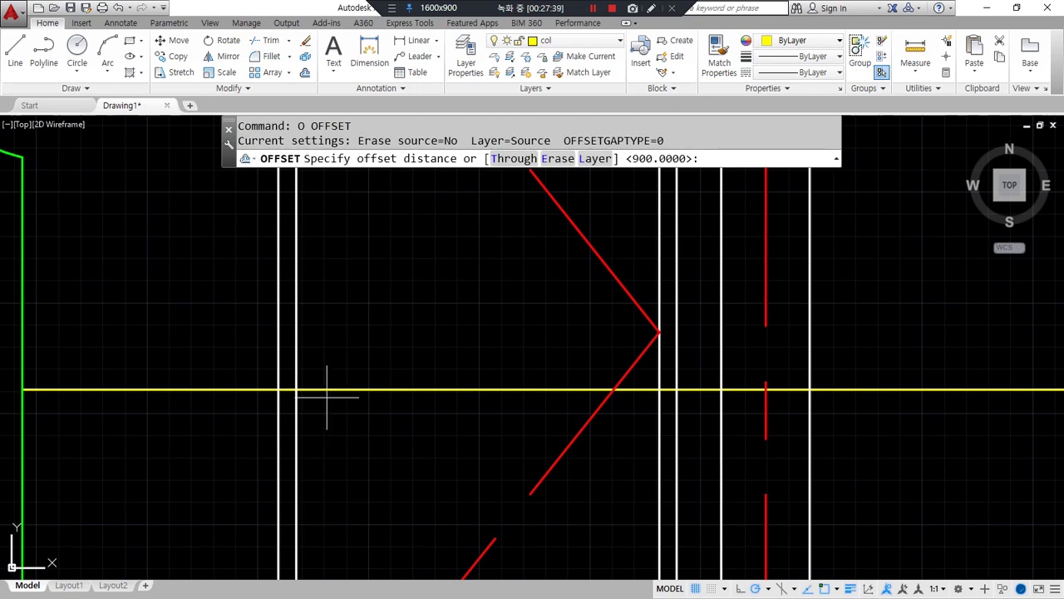
type("60")
key("Return")
left_click(278, 415)
key("Escape")
key("Return")
key("Return")
left_click(297, 415)
left_click(310, 402)
scroll(307, 395, "up", 2)
key("Return")
- Draw a circle of radius 30 where the handle height line crosses the left side of the offset outline
type("c")
key("Return")
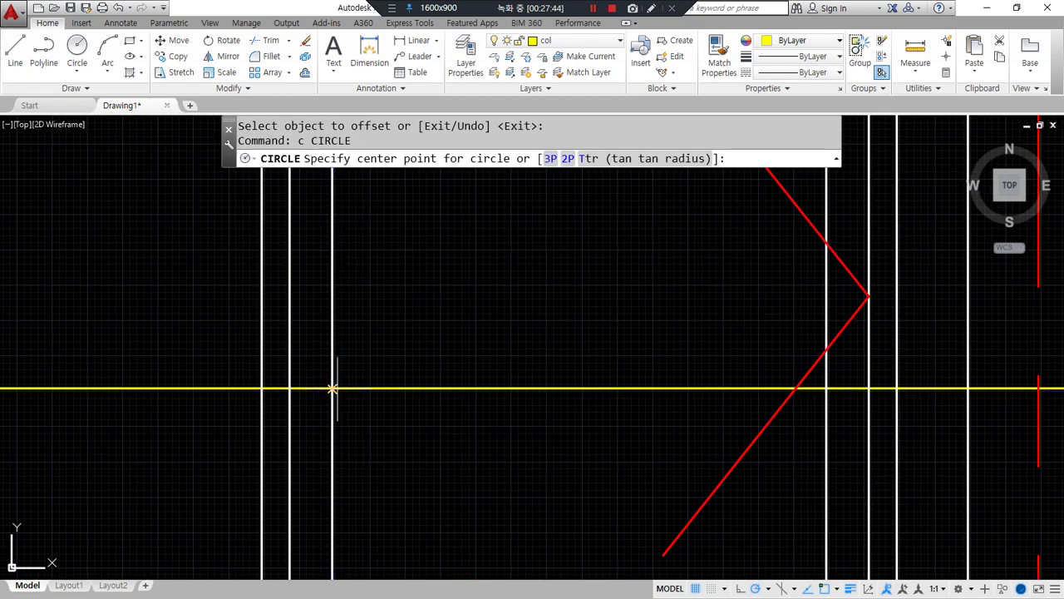
left_click(332, 388)
type("30")
key("Return")
left_click(453, 395)
key("Escape")
scroll(343, 396, "up", 2)
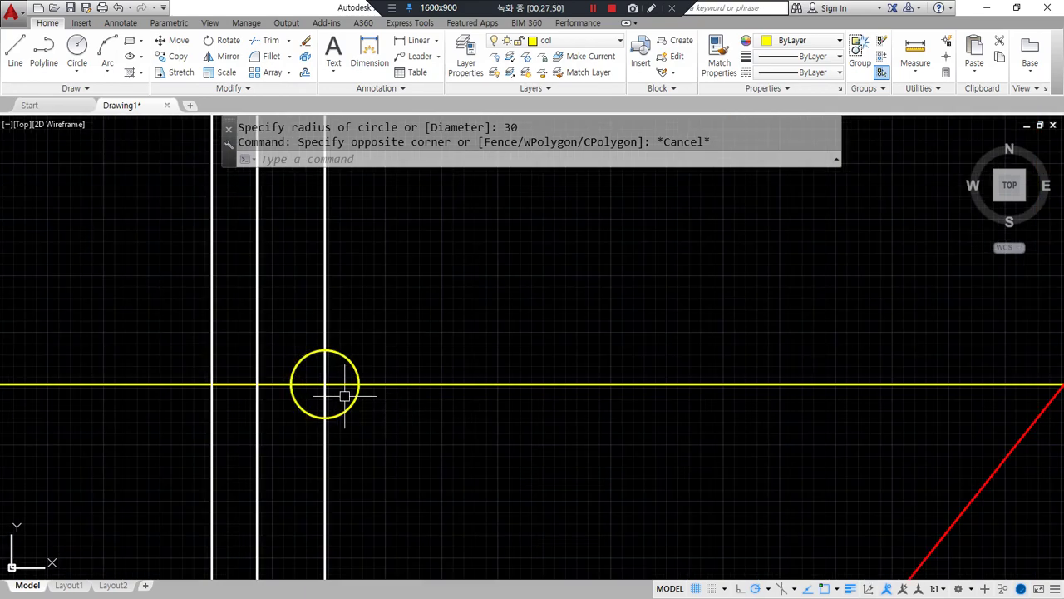
- Draw a larger circle concentric with the door handle circle as a trimming boundary
type("c")
key("Return")
left_click(325, 384)
left_click(487, 491)
- Trim the handle height line and the offset outline back to the larger circle, leaving a cross through the handle
type("tr")
key("Return")
left_click(494, 479)
key("Return")
left_click(548, 388)
left_click(311, 194)
left_click(324, 175)
left_click(95, 385)
scroll(91, 385, "down", 4)
left_click(158, 458)
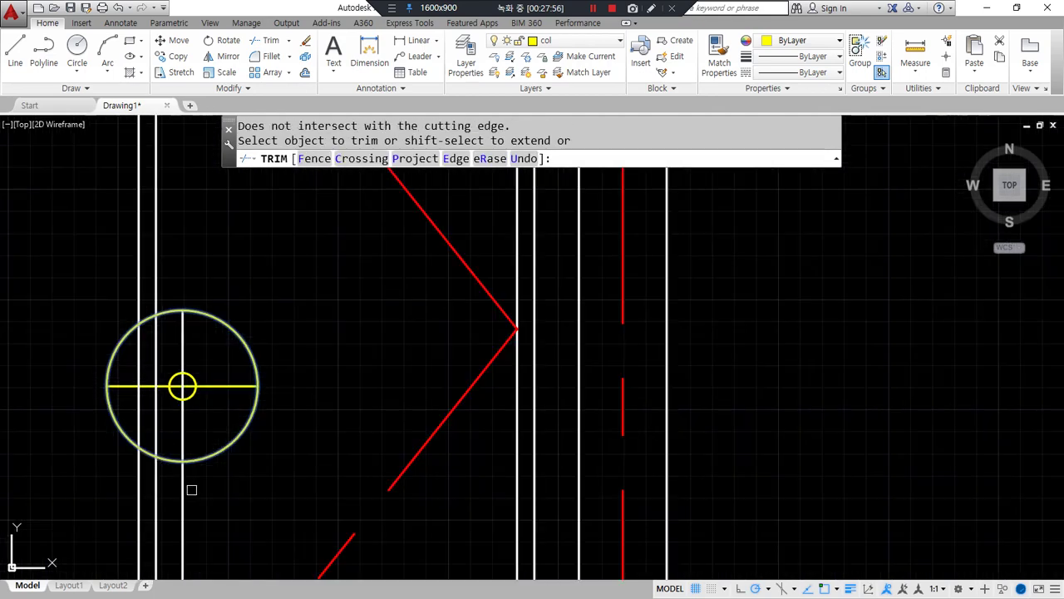
left_click(186, 495)
key("Return")
- Erase the larger boundary circle around the door handle
left_click(203, 458)
type("e")
key("Return")
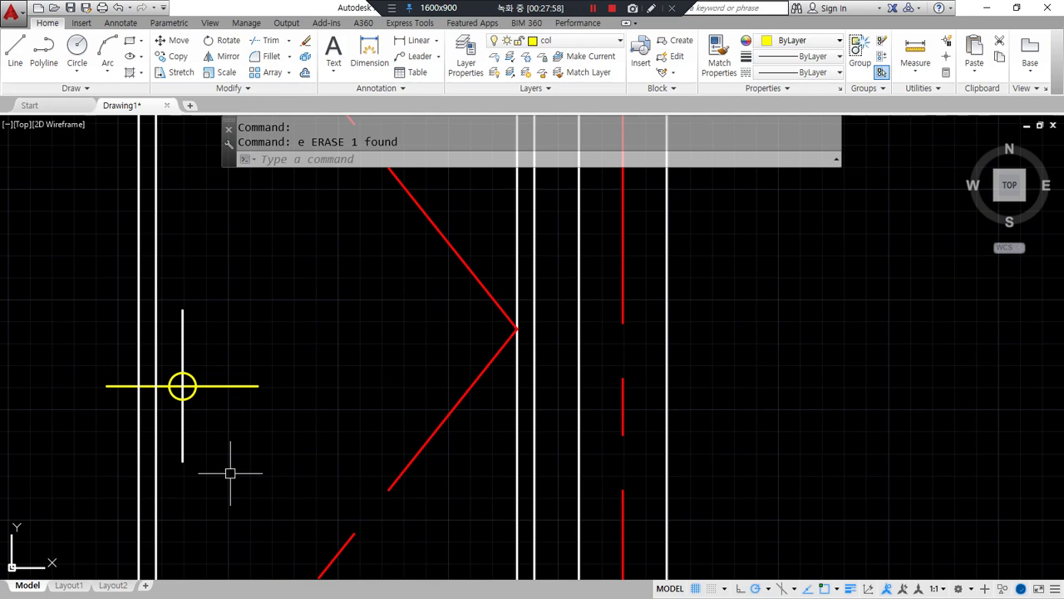
- Match the handle's two cross lines to the properties of the red door swing line
type("ma")
key("Return")
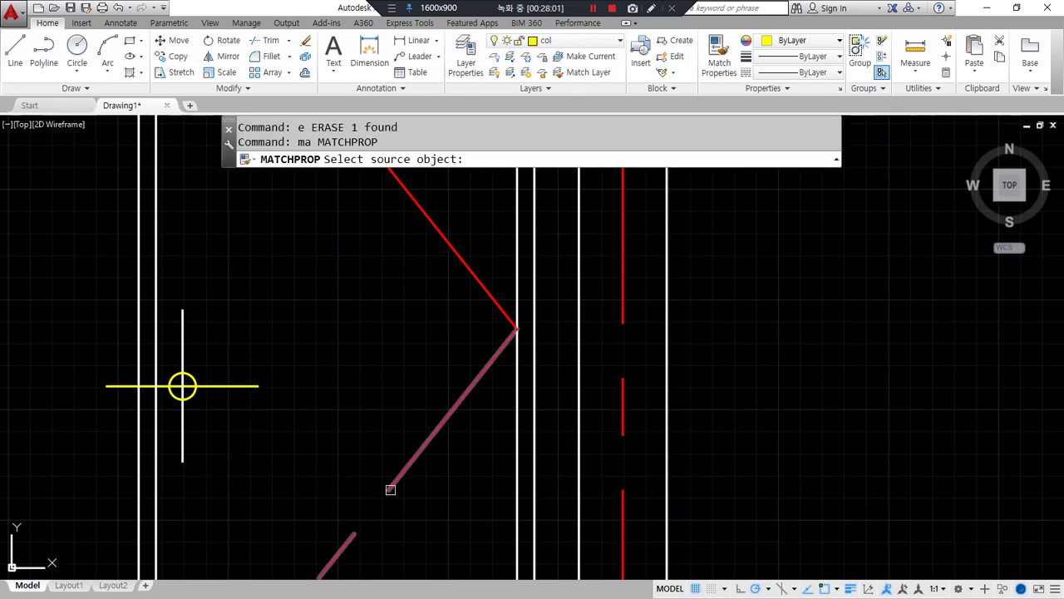
left_click(388, 490)
scroll(185, 389, "up", 5)
left_click(185, 389)
left_click(144, 370)
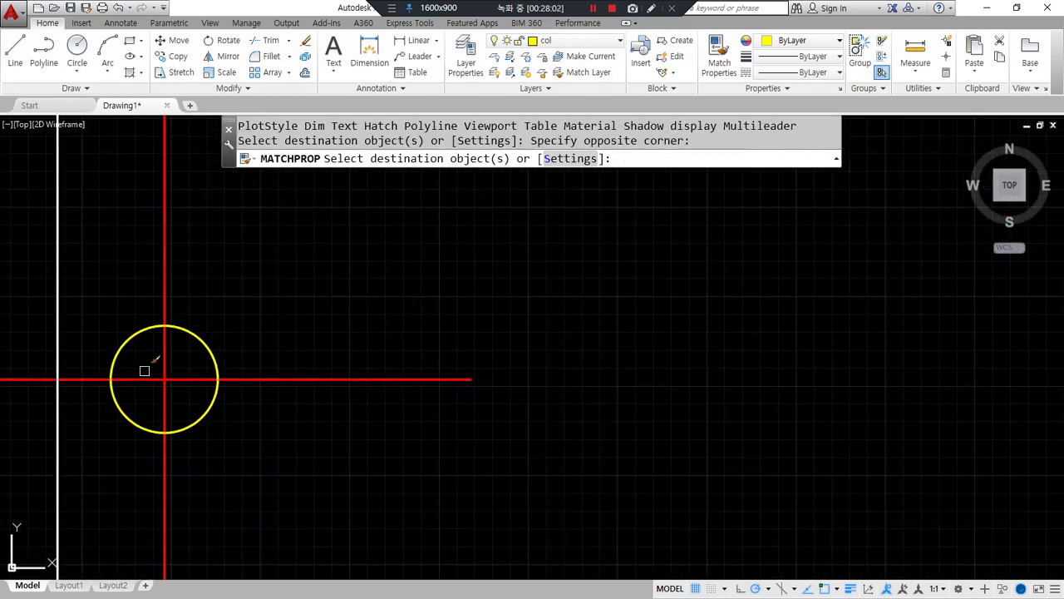
key("Return")
- Match the door handle circle to the properties of the white door frame line
type("ma")
key("Return")
left_click(59, 323)
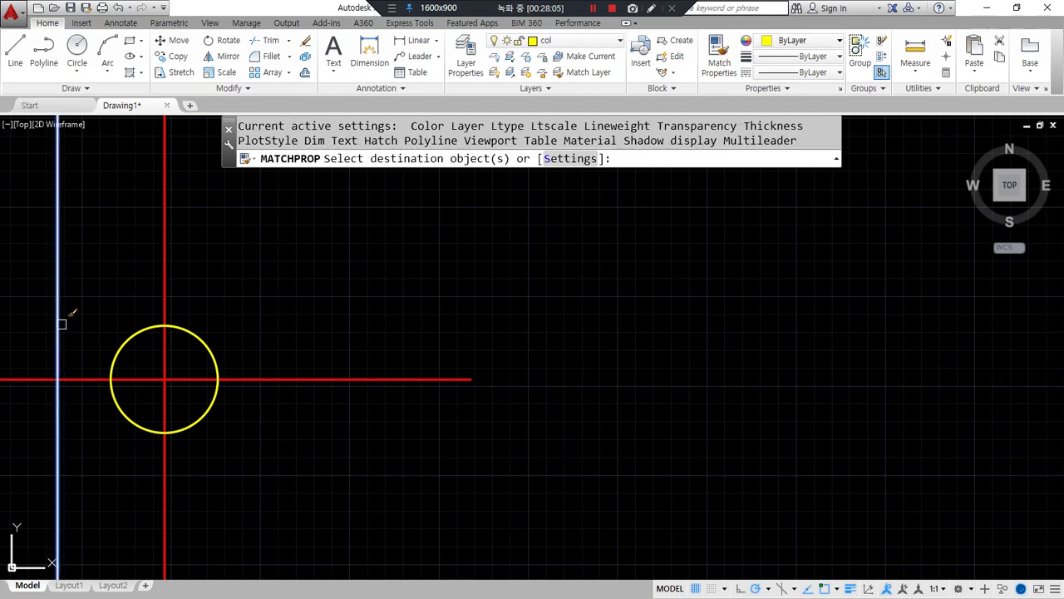
left_click(186, 329)
key("Return")
scroll(295, 391, "down", 8)
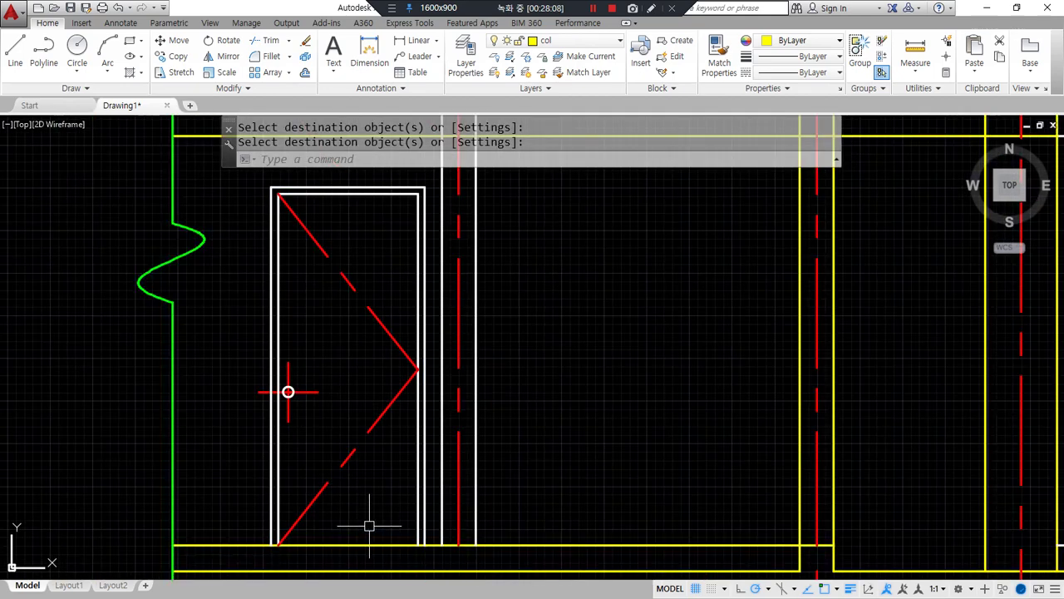
scroll(369, 526, "down", 2)
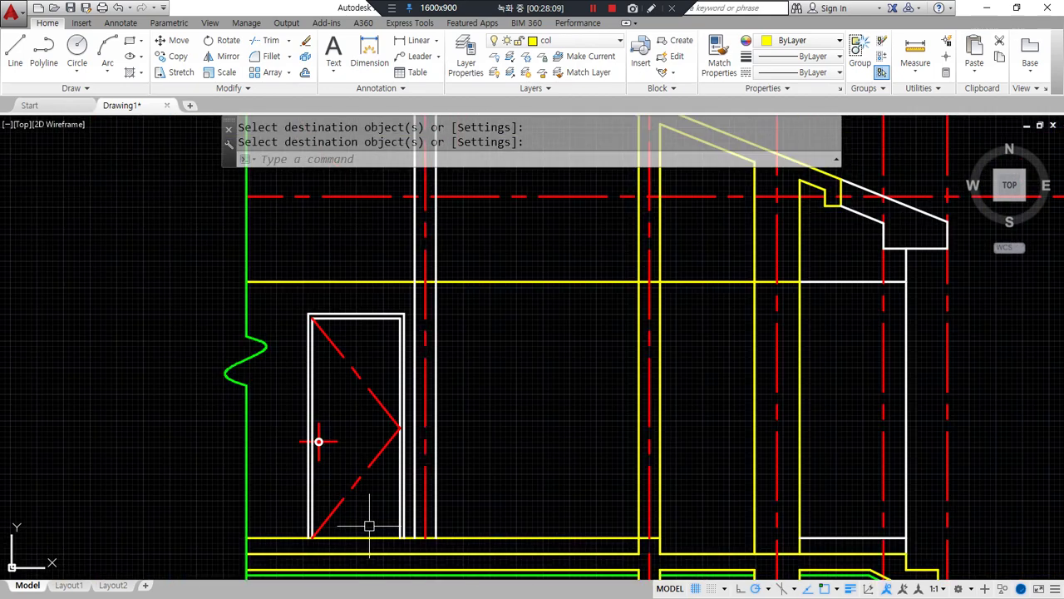
- Erase the white wall line between the door and the ridge centerline
left_click(420, 254)
left_click(441, 338)
type("e")
key("Return")
key("Escape")
key("Escape")
left_click(416, 269)
type("e")
key("Return")
mouse_move(556, 467)
middle_mouse_down()
mouse_move(445, 451)
mouse_move(444, 468)
middle_mouse_up()
scroll(444, 439, "down", 1)
scroll(461, 413, "down", 1)
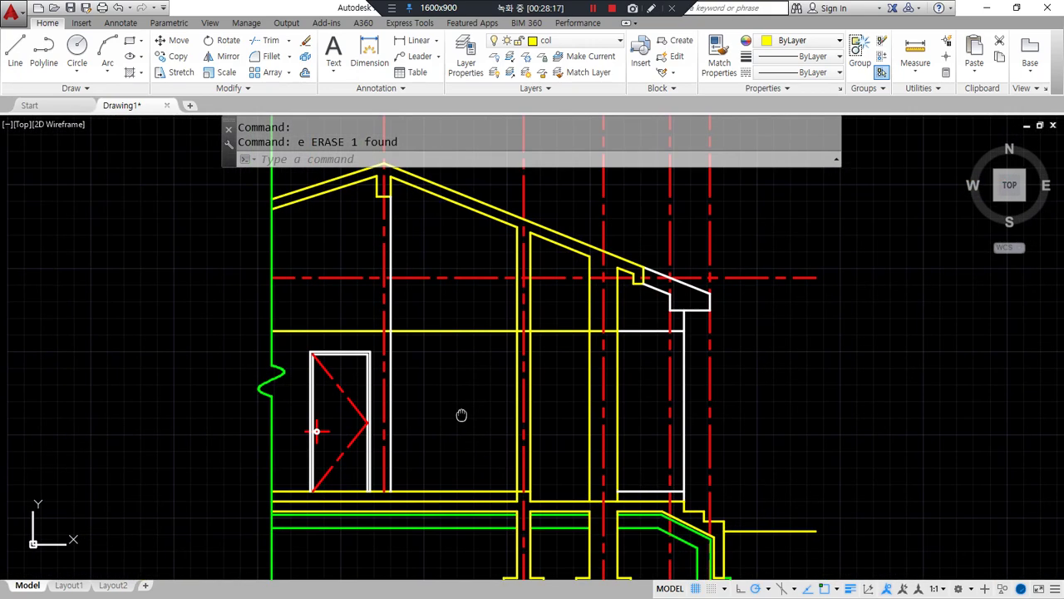
scroll(272, 419, "down", 2)
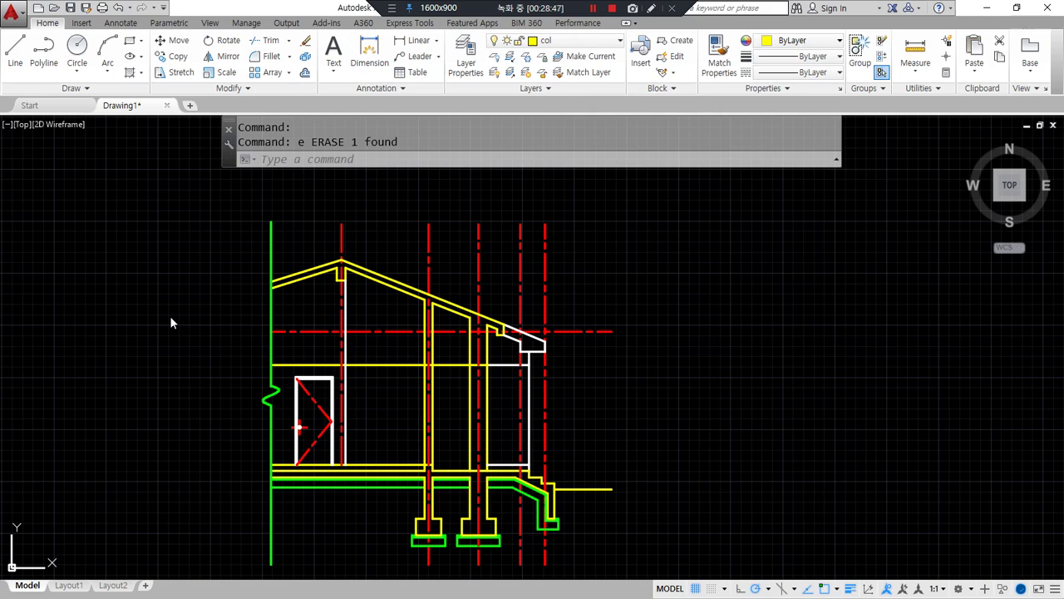
- Draw a horizontal line from the lower end of the outermost eave centerline to the lower end of the break line
middle_click_drag(449, 532, 449, 494)
scroll(449, 493, "up", 2)
type("l")
key("Return")
left_click(602, 545)
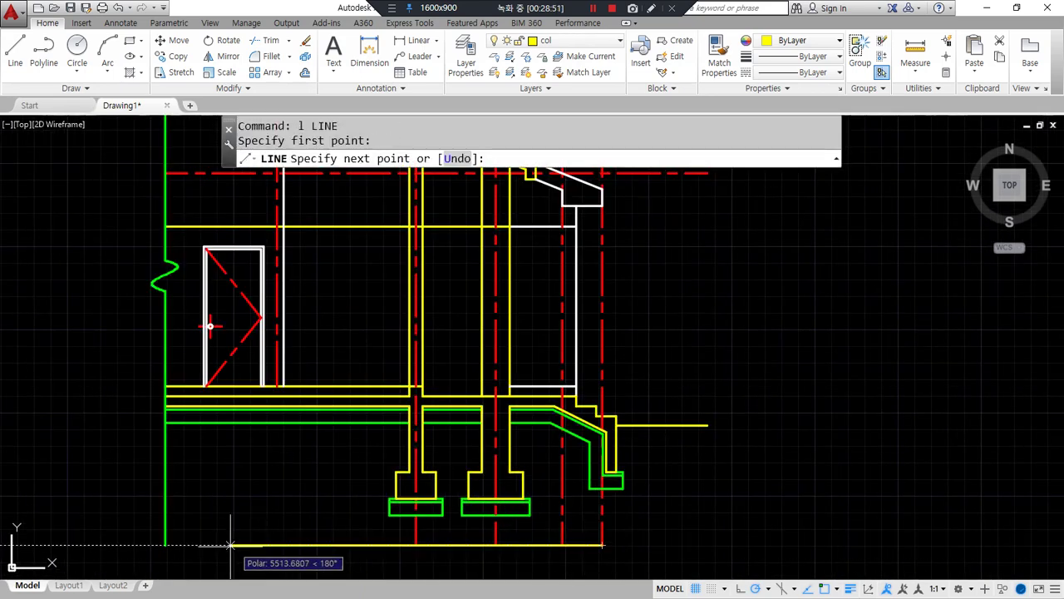
left_click(262, 549)
key("Return")
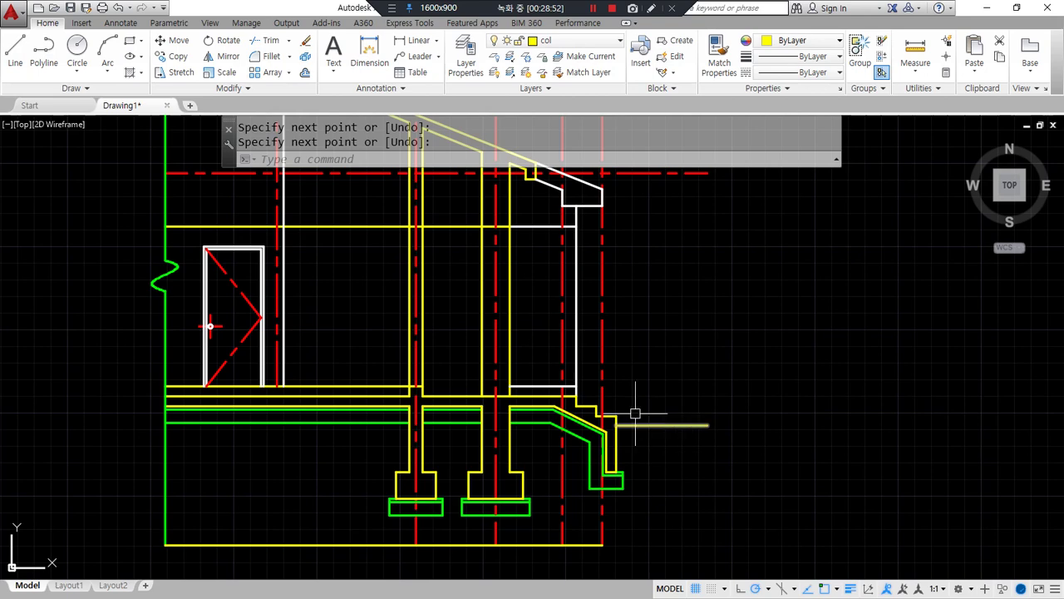
- Erase the outermost vertical centerline at the eave's edge
middle_click_drag(553, 352, 483, 418)
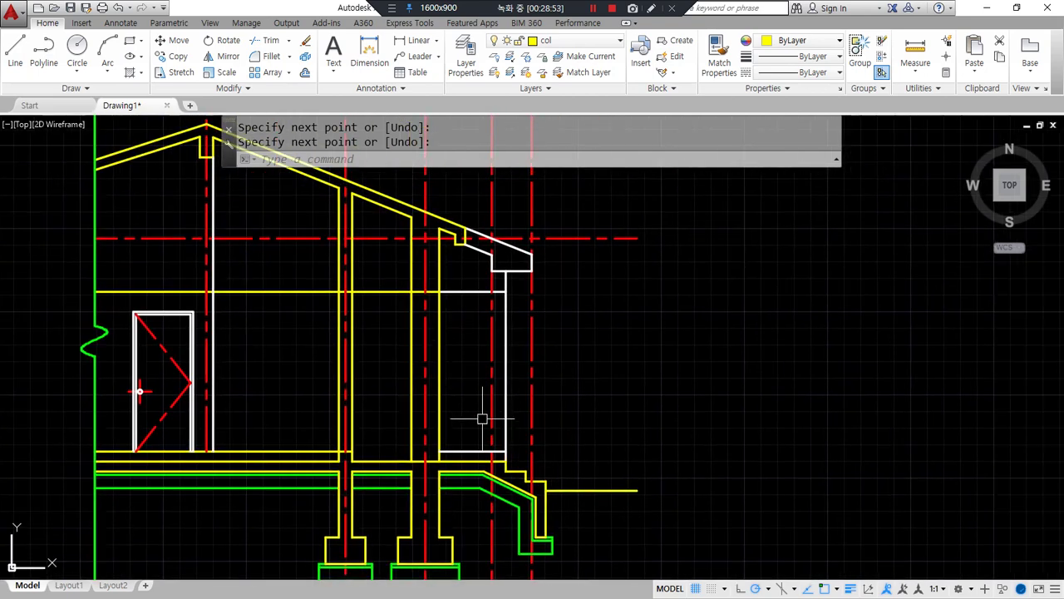
left_click(532, 380)
scroll(622, 440, "down", 3)
type("e")
key("Return")
scroll(355, 325, "up", 3)
middle_click_drag(394, 404, 375, 227)
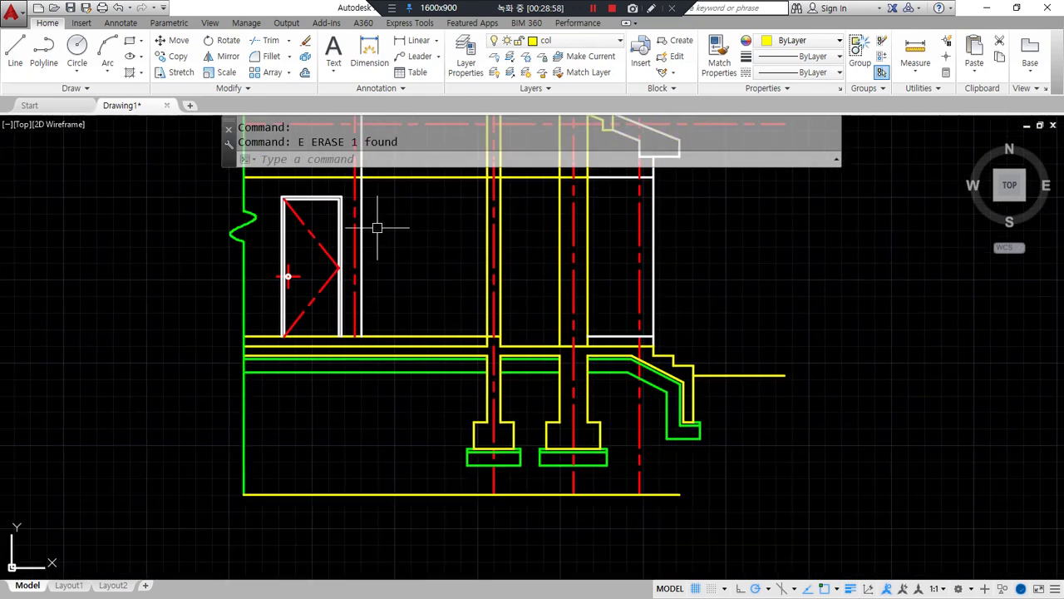
- Extend the ridge centerline down to the horizontal line below the footings
type("ex")
key("Return")
key("Escape")
key("Return")
left_click(360, 494)
key("Return")
left_click(354, 316)
key("Return")
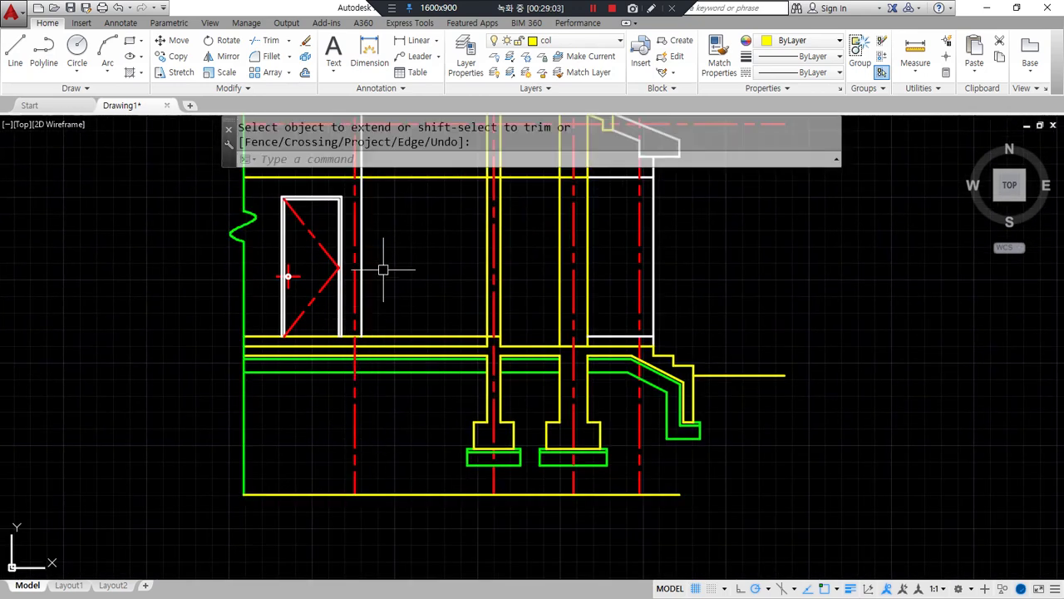
- Erase the horizontal boundary line below the footings
scroll(369, 286, "down", 4)
left_click(359, 520)
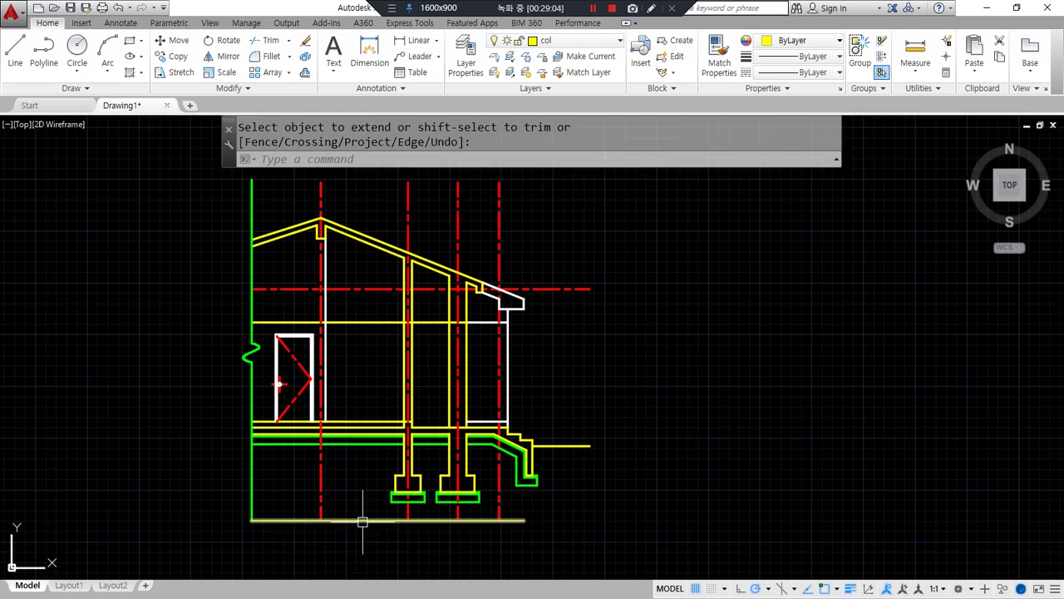
type("e")
key("Return")
- Copy the horizontal centerline at the eave from its wall centerline intersection down to the ceiling line
scroll(542, 280, "up", 2)
type("cp")
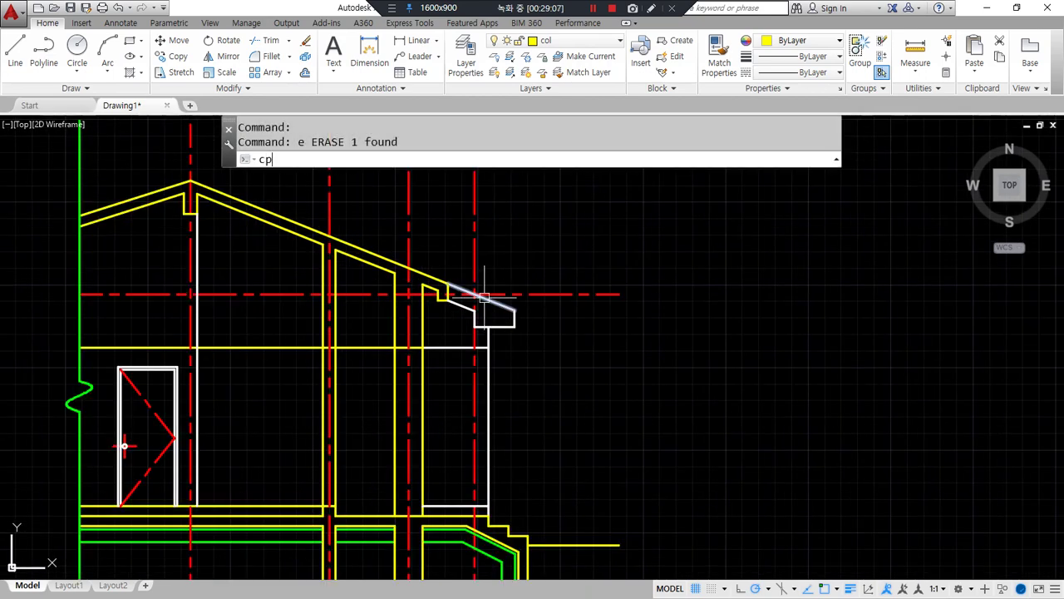
key("Return")
left_click(481, 293)
key("Return")
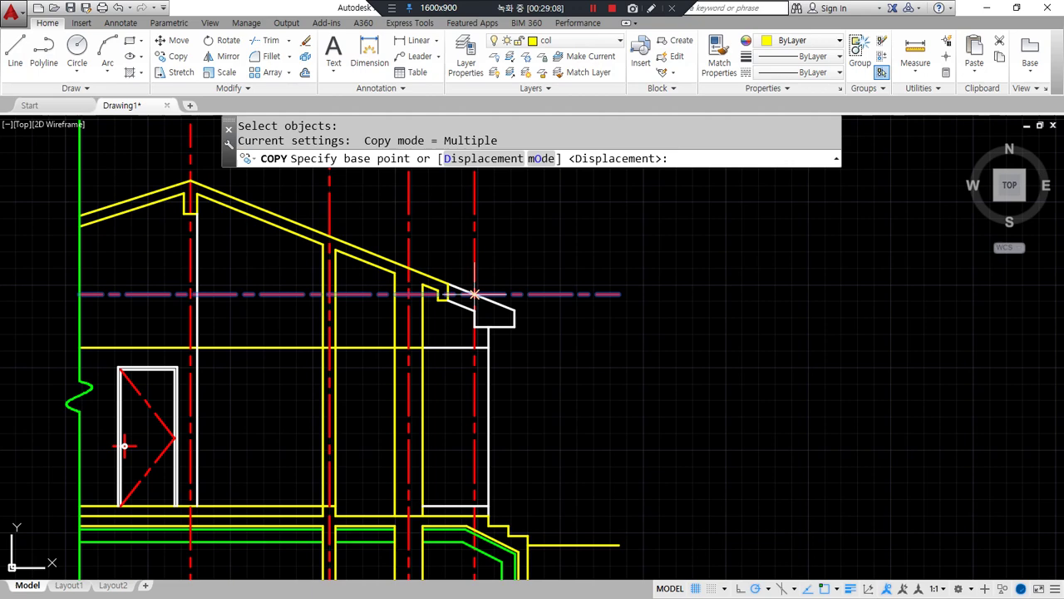
left_click(474, 294)
left_click(475, 347)
- Place further copies of the horizontal centerline at the floor line, the ground line and the footing base, using perpendicular snaps
mouse_move(482, 407)
middle_mouse_down()
mouse_move(452, 326)
mouse_move(439, 340)
middle_mouse_up()
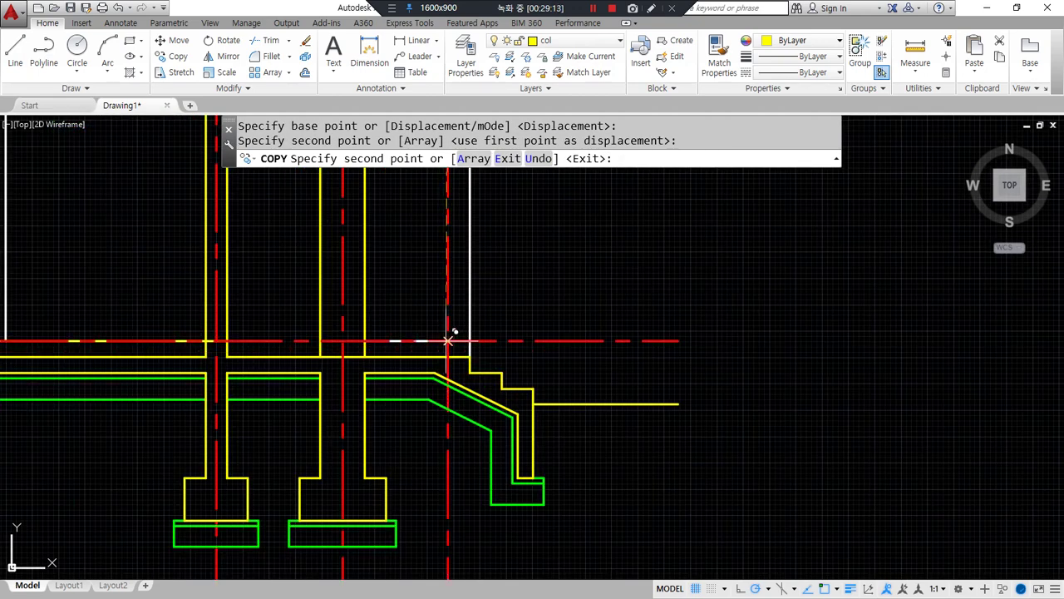
left_click(449, 341)
type("per")
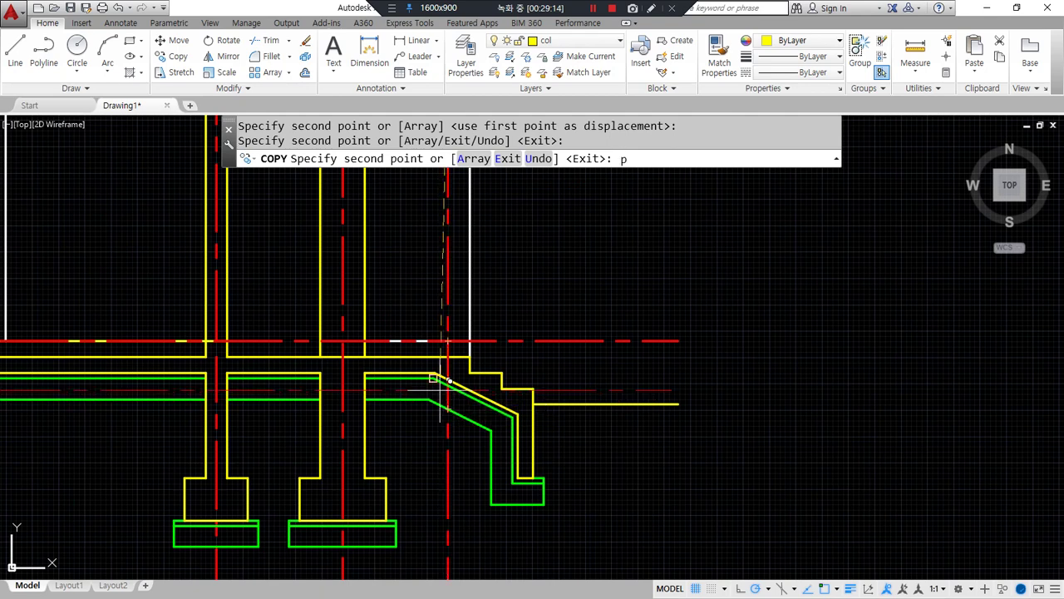
key("space")
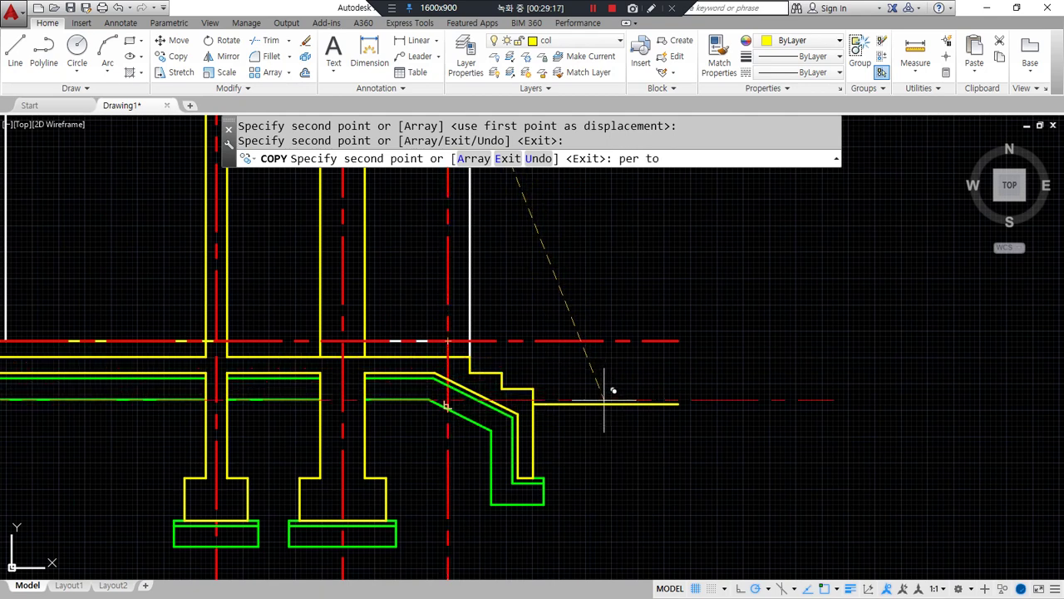
left_click(610, 389)
type("per")
key("space")
left_click(364, 509)
key("Escape")
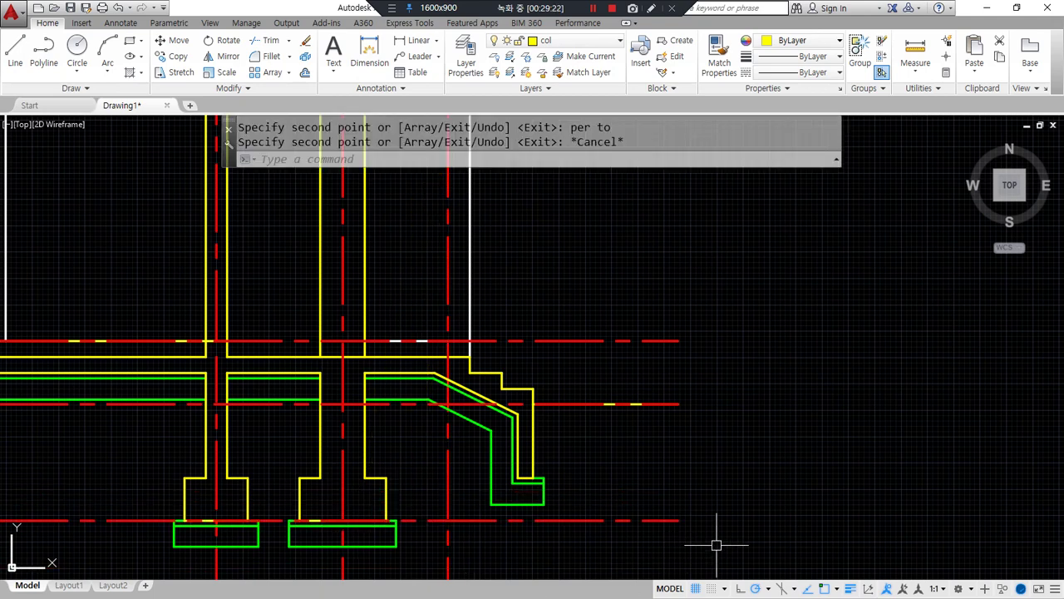
- Send the horizontal centerlines at the floor, ground and footing base behind the other objects
left_click(675, 520)
left_click(678, 404)
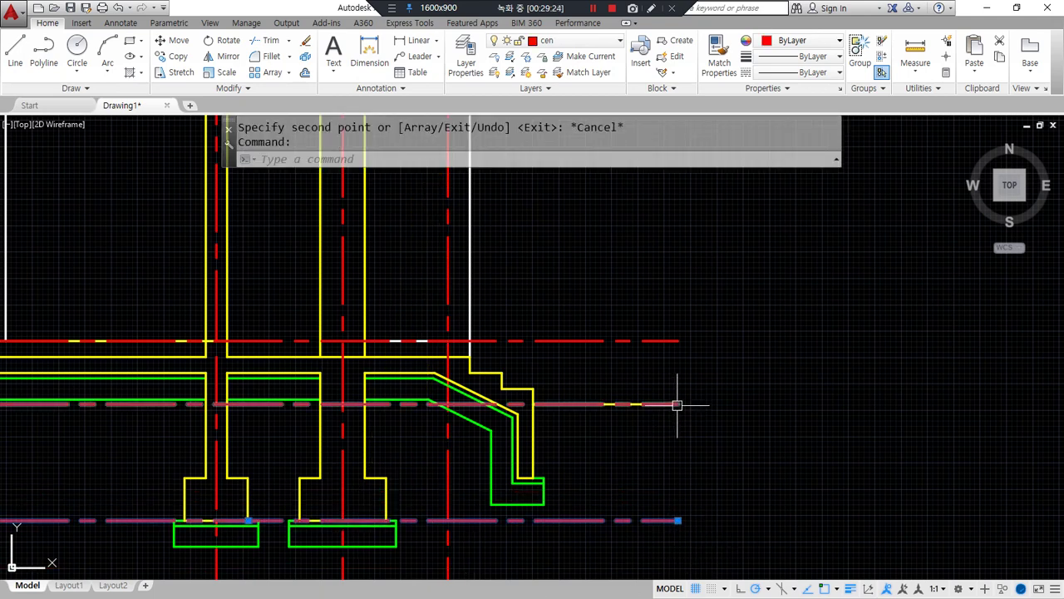
left_click(675, 340)
right_click(676, 343)
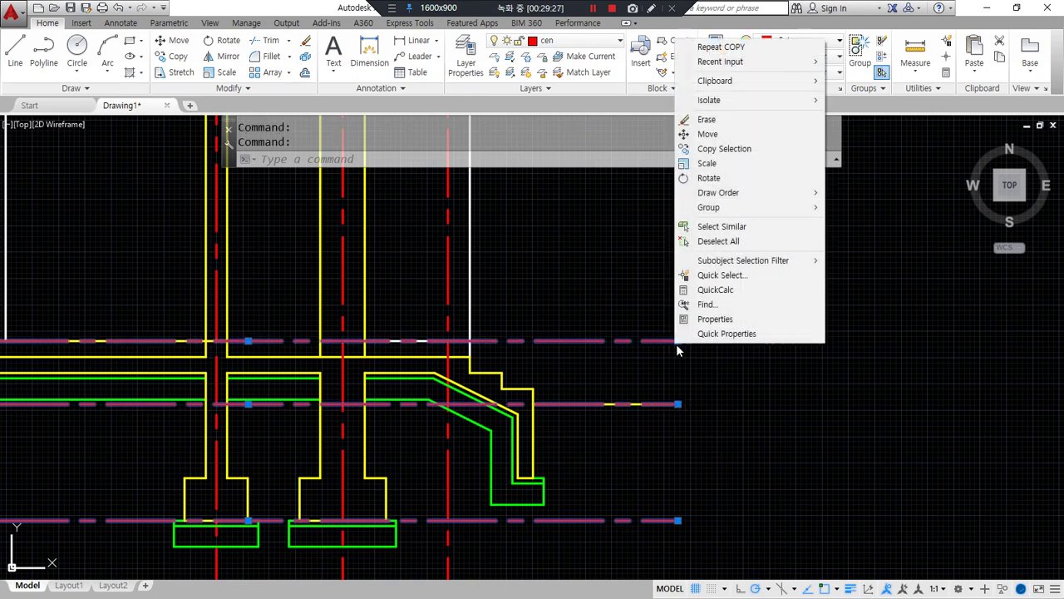
mouse_move(771, 195)
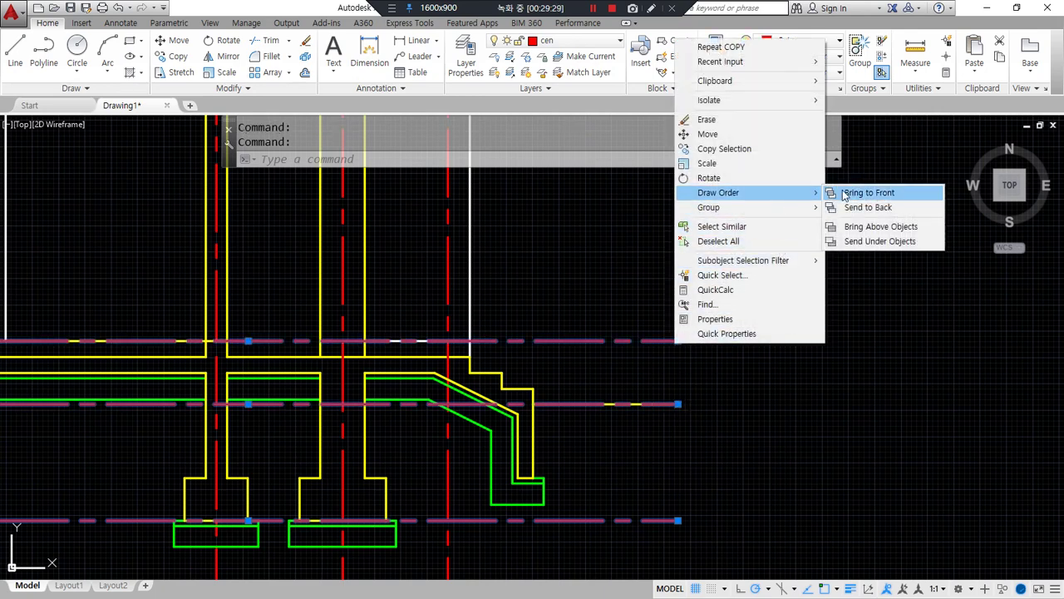
left_click(877, 208)
key("Escape")
key("Escape")
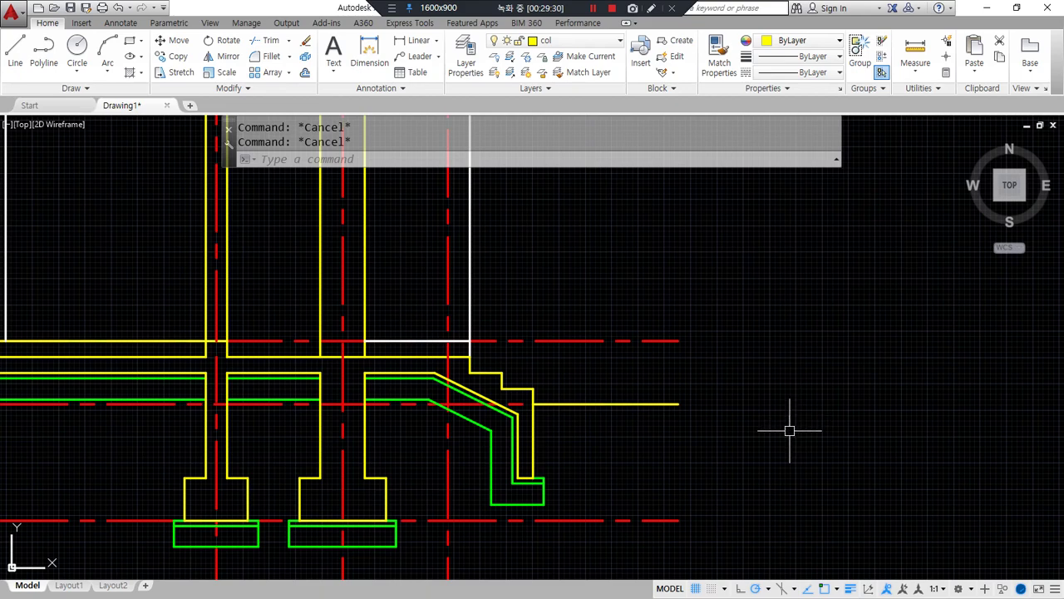
scroll(736, 375, "down", 2)
middle_click_drag(736, 375, 696, 432)
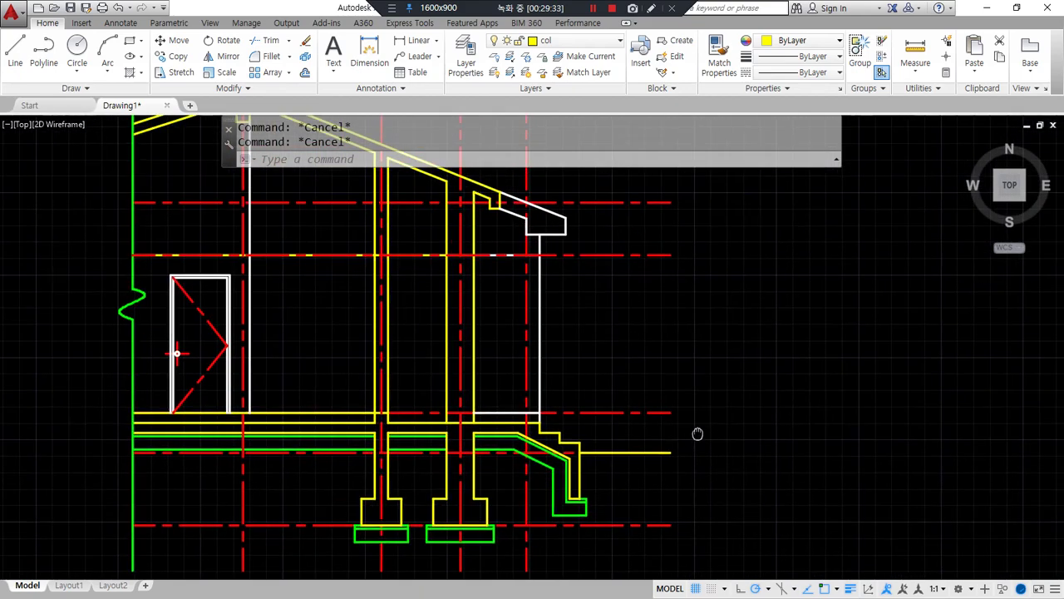
- Send the horizontal centerline at the ceiling line behind the other objects
left_click(640, 255)
right_click(644, 255)
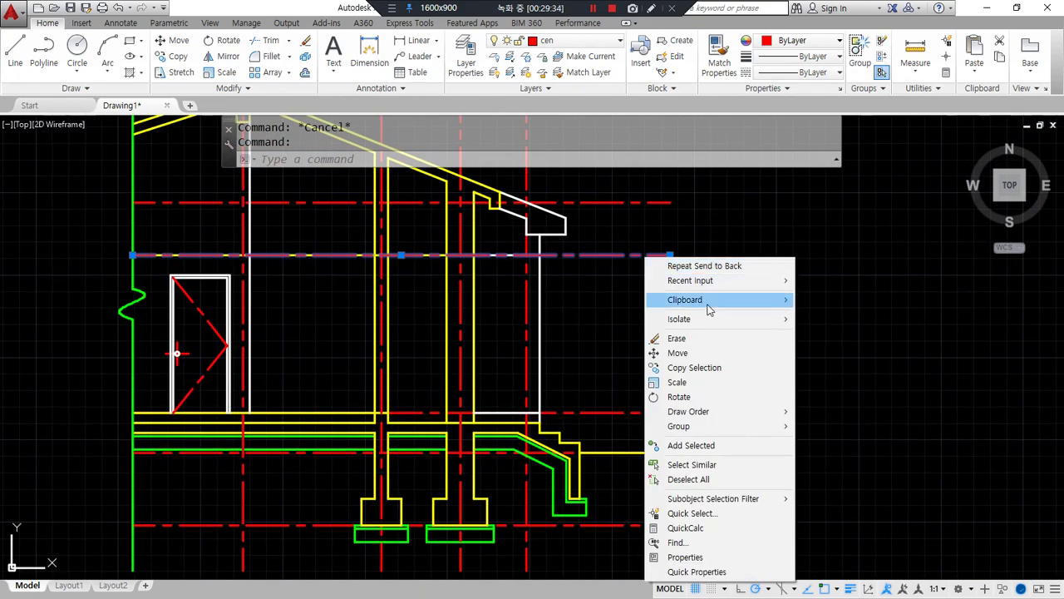
mouse_move(731, 411)
left_click(857, 428)
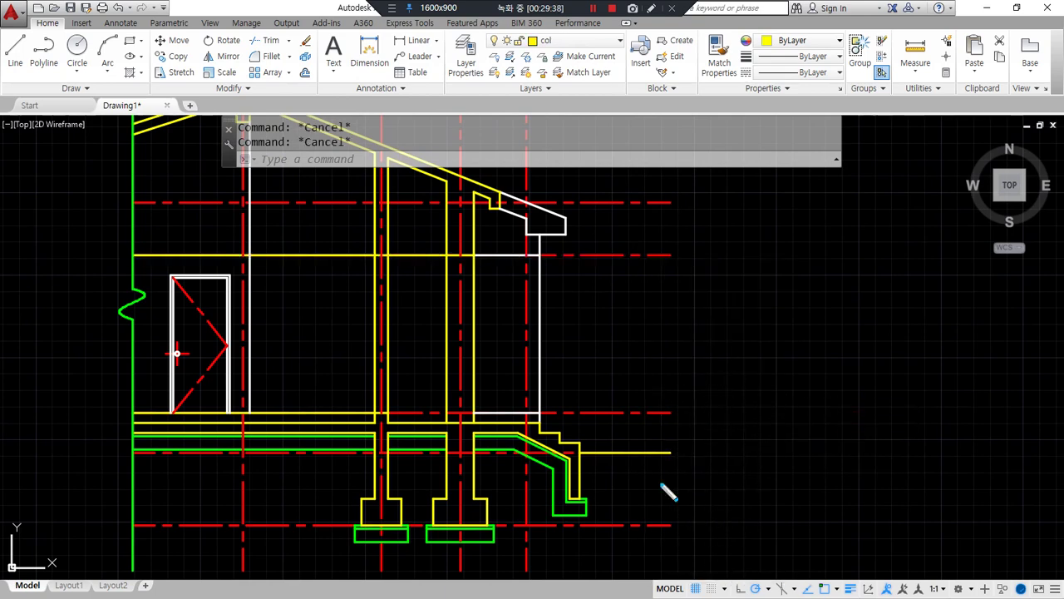
left_click_drag(662, 450, 731, 450)
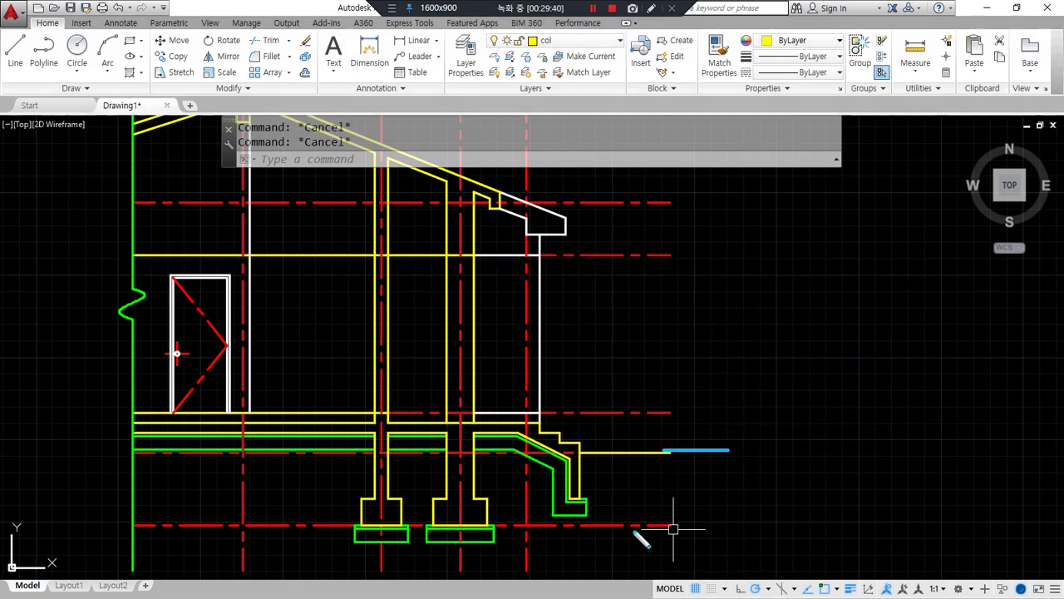
left_click_drag(255, 525, 641, 525)
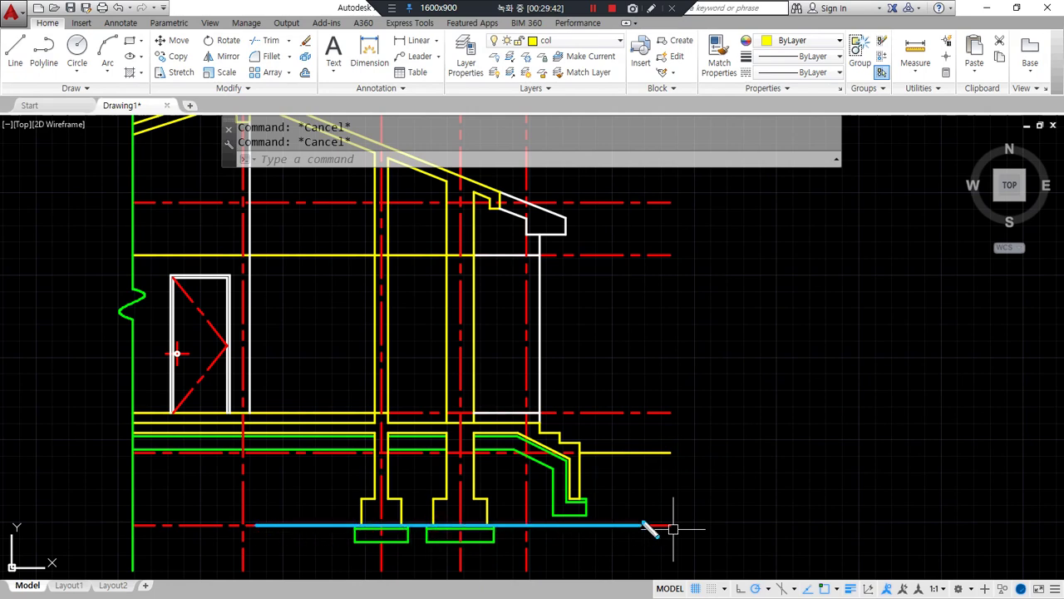
left_click_drag(214, 453, 726, 452)
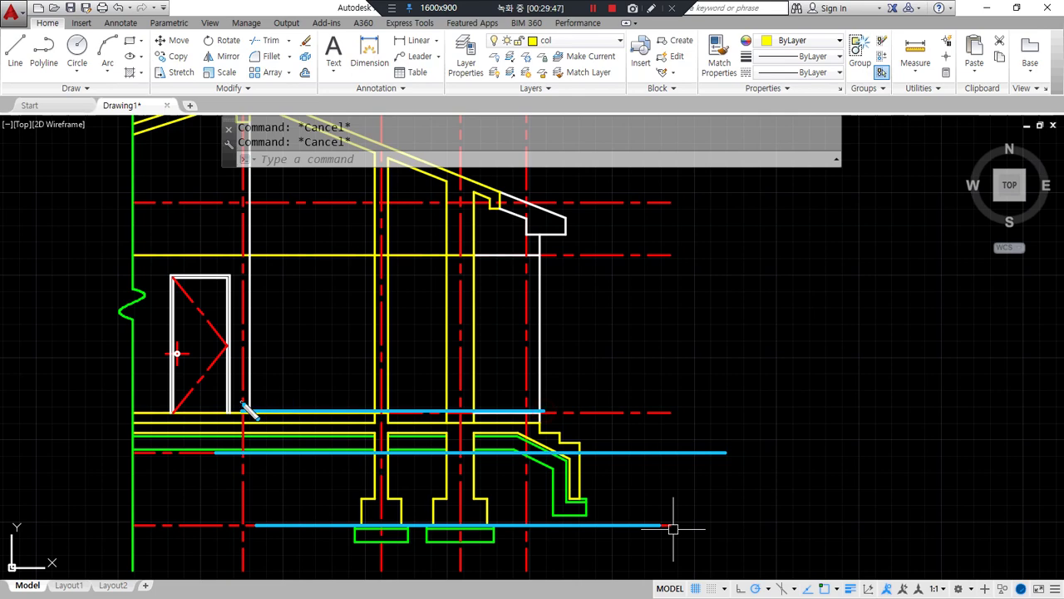
left_click_drag(244, 411, 663, 411)
left_click_drag(374, 258, 708, 259)
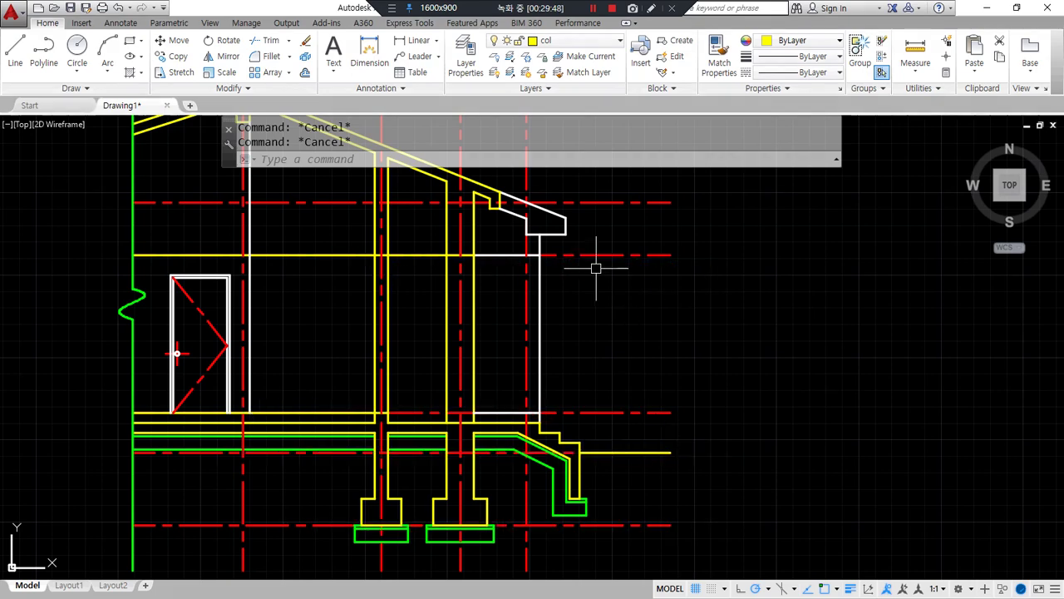
- Copy the horizontal centerline at the eave from its ridge centerline intersection up to the roof ridge apex
middle_click_drag(596, 264, 596, 369)
left_click_drag(453, 303, 665, 305)
type("cp")
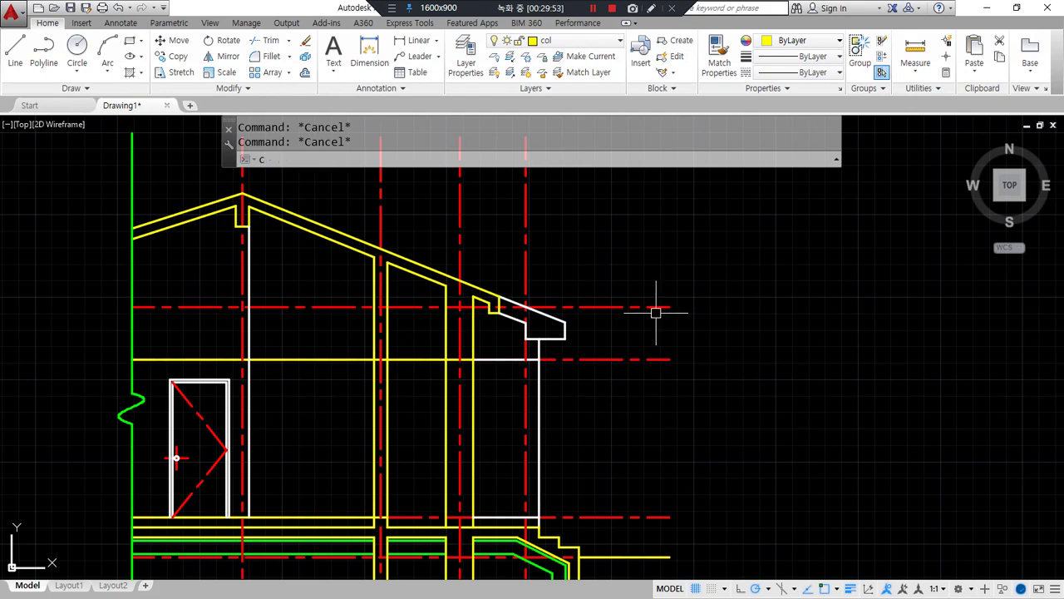
key("Return")
left_click(429, 306)
key("Return")
left_click(242, 307)
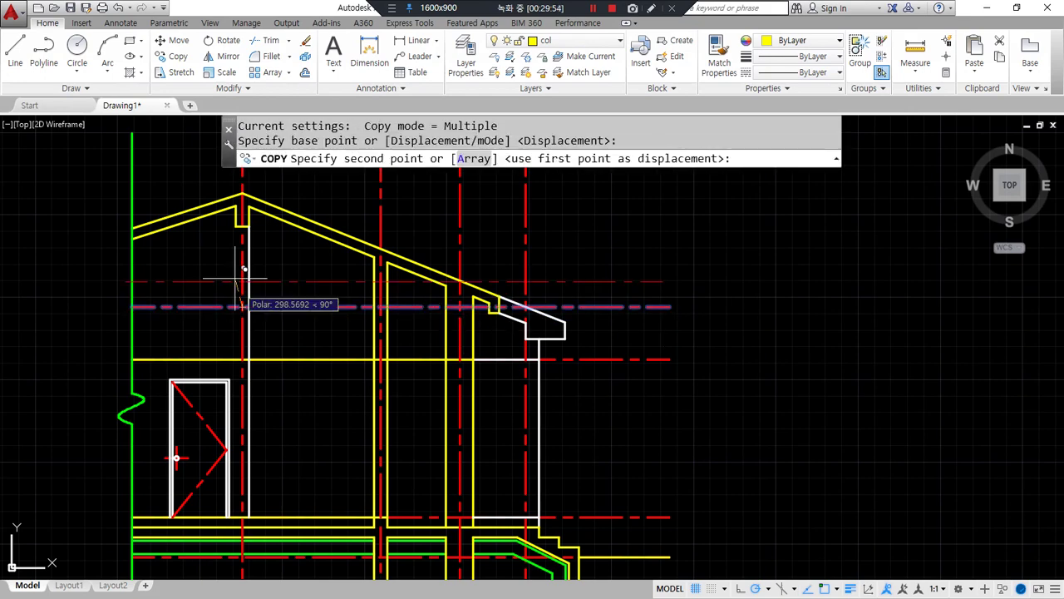
left_click(242, 193)
key("Escape")
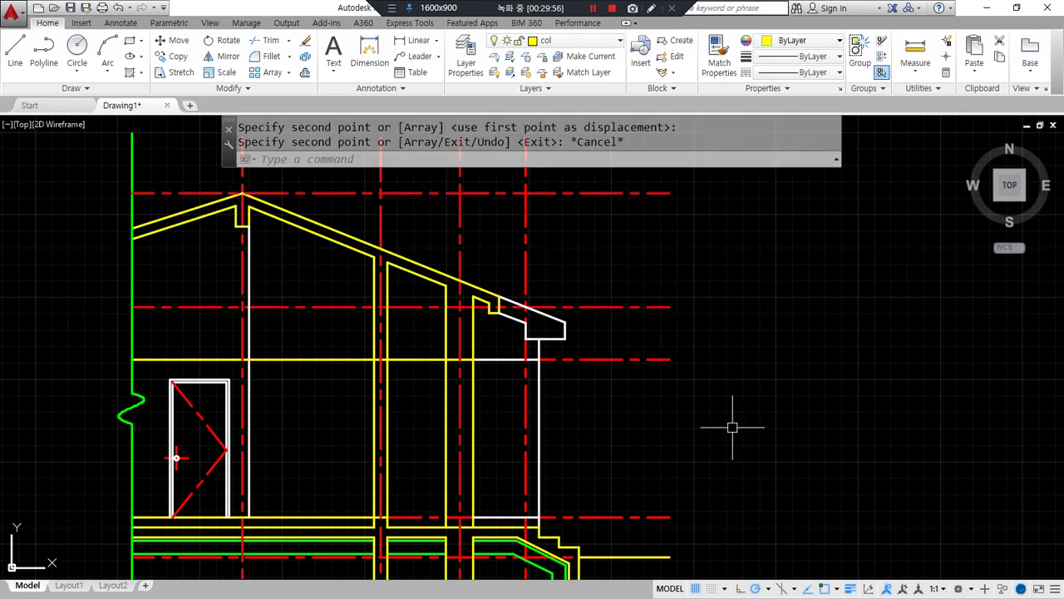
- Review the whole section, checking the vertical wall centerlines and the horizontal centerlines from footing base to ridge
scroll(715, 420, "down", 3)
middle_click_drag(710, 418, 544, 350)
scroll(544, 349, "up", 1)
mouse_move(245, 557)
left_mouse_down()
mouse_move(152, 335)
mouse_move(553, 266)
mouse_move(547, 547)
mouse_move(263, 560)
left_mouse_up()
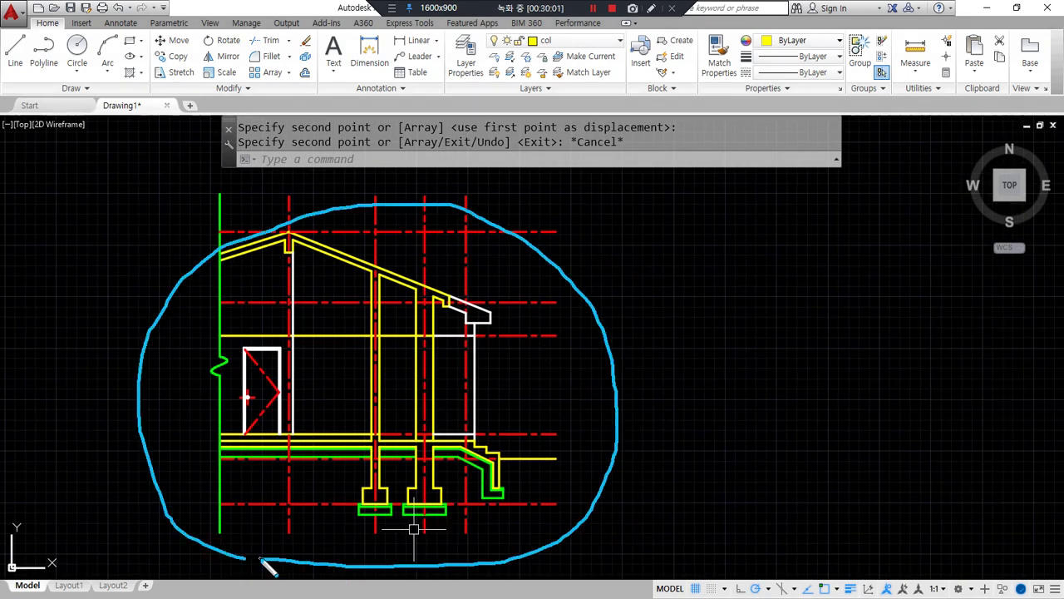
left_click_drag(286, 193, 285, 532)
left_click_drag(388, 193, 388, 532)
left_click_drag(441, 198, 441, 529)
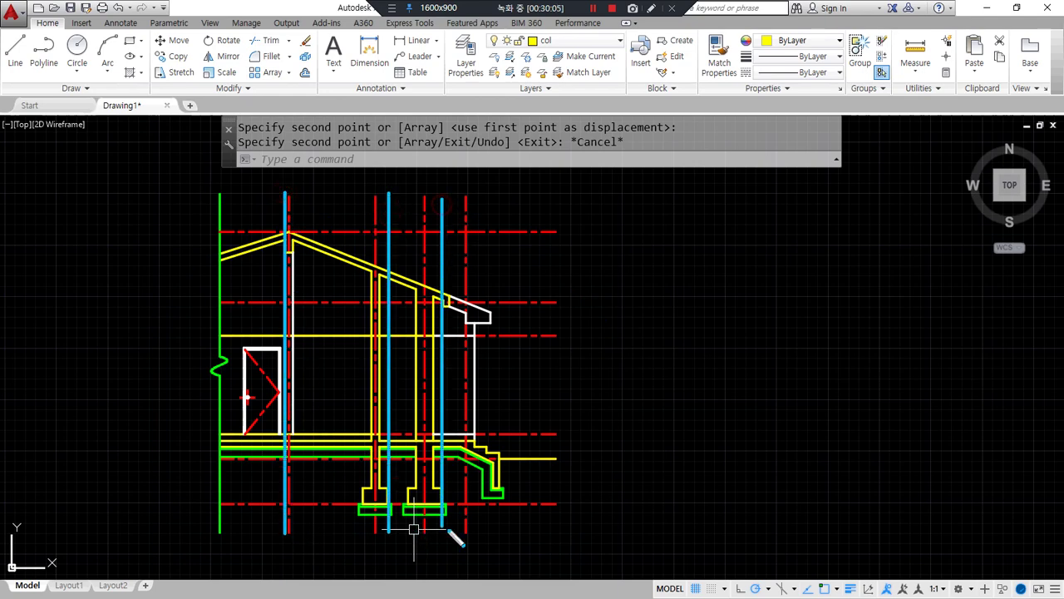
left_click_drag(468, 239, 461, 546)
left_click_drag(542, 503, 221, 503)
left_click_drag(269, 460, 559, 460)
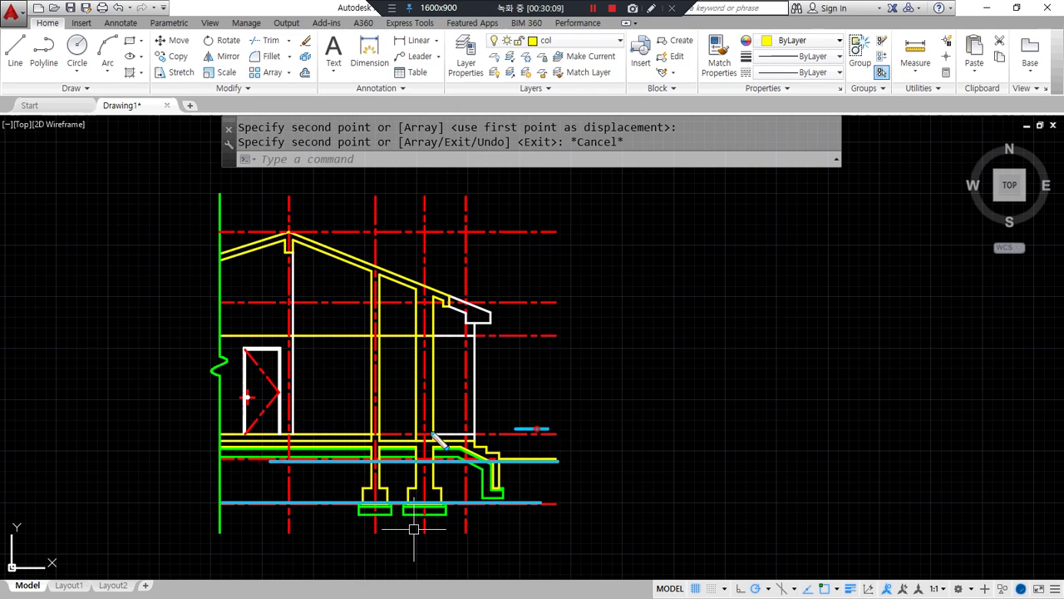
left_click_drag(433, 430, 178, 429)
left_click_drag(247, 335, 325, 336)
left_click_drag(539, 298, 300, 298)
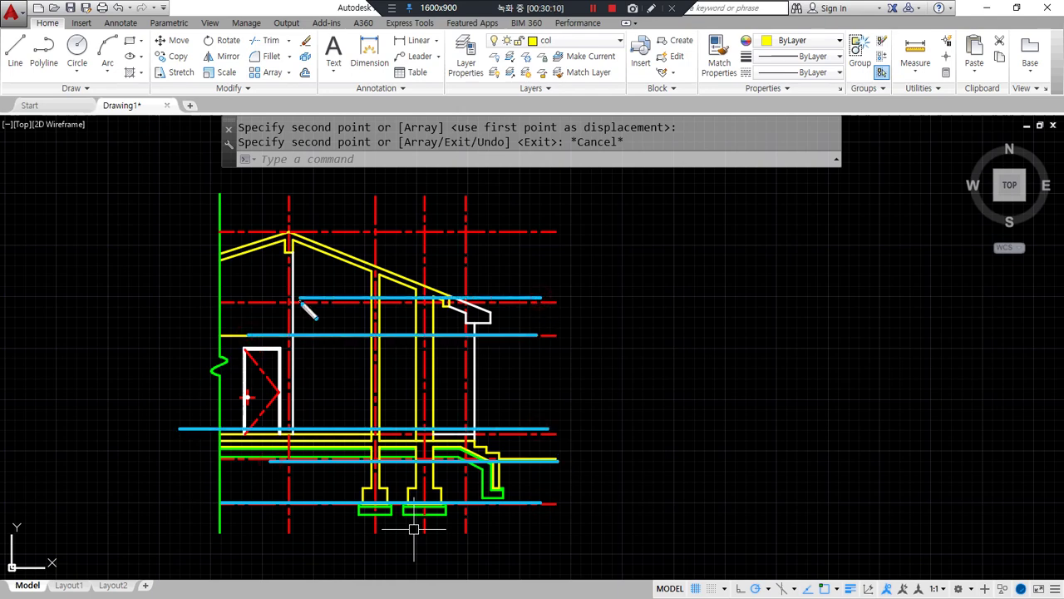
left_click_drag(273, 229, 540, 229)
key("e")
mouse_move(239, 544)
left_mouse_down()
mouse_move(108, 321)
mouse_move(542, 240)
mouse_move(520, 560)
mouse_move(190, 557)
mouse_move(173, 534)
left_mouse_up()
key("Escape")
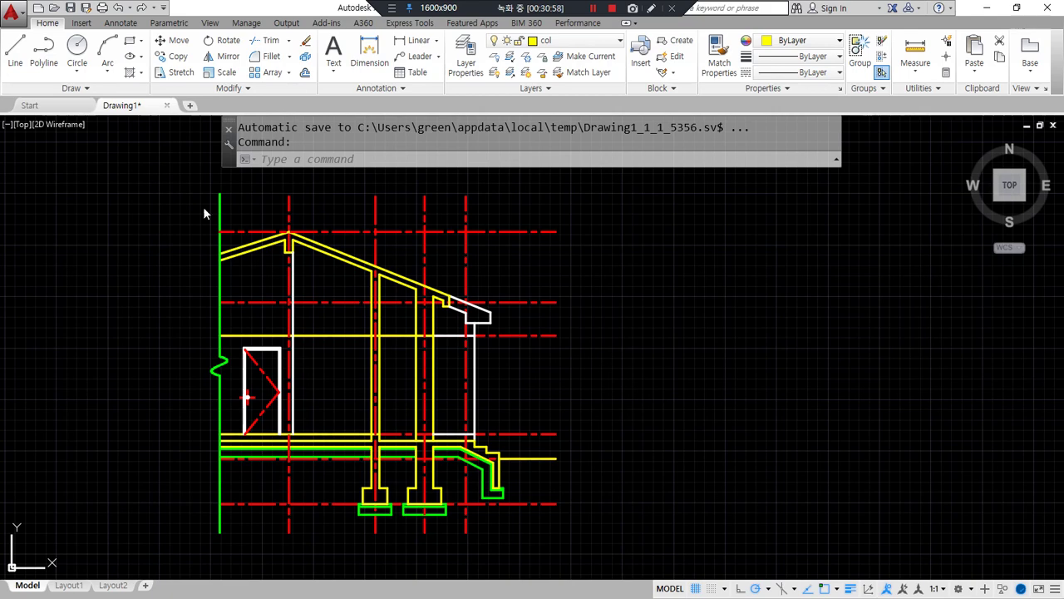
scroll(476, 471, "up", 5)
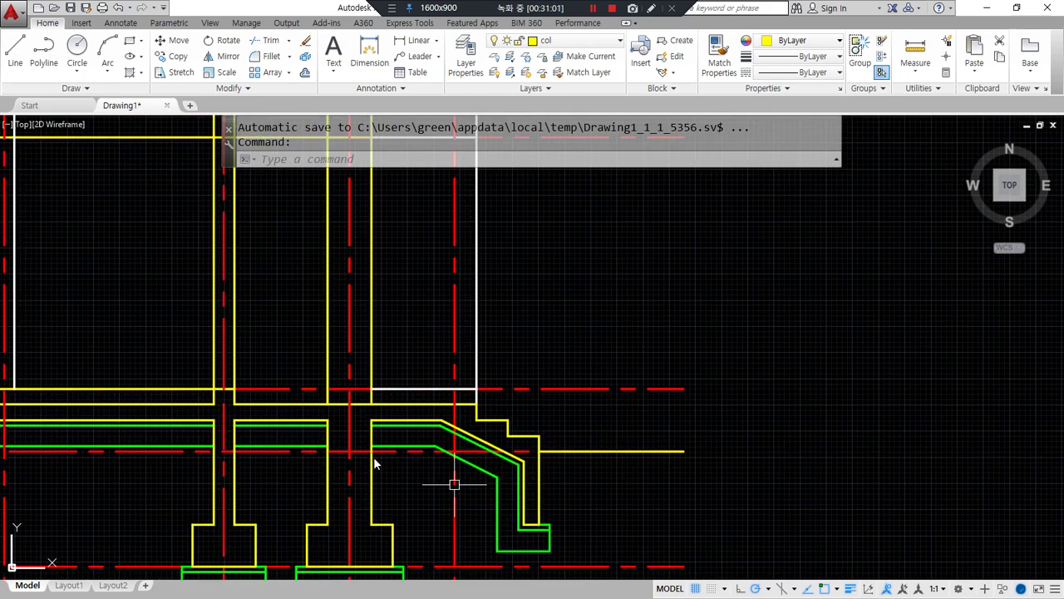
scroll(264, 327, "down", 2)
mouse_move(231, 289)
middle_mouse_down()
mouse_move(262, 277)
mouse_move(421, 346)
middle_mouse_up()
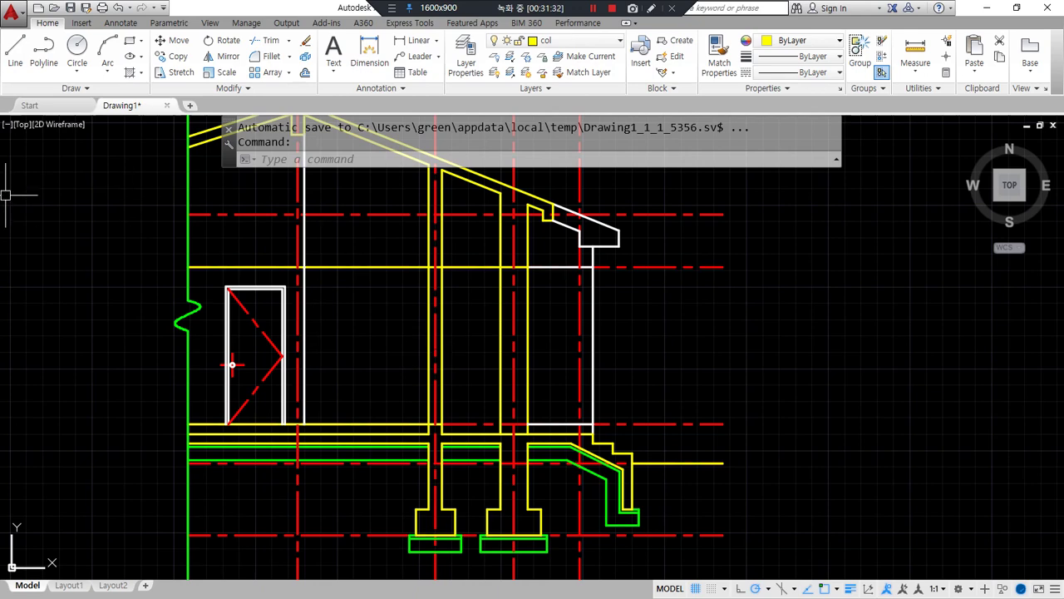
- Switch to the floor plan image in the browser and examine the front side's wall centerlines, eave outline, wall corners and horizontal dimensions
key("alt+Tab")
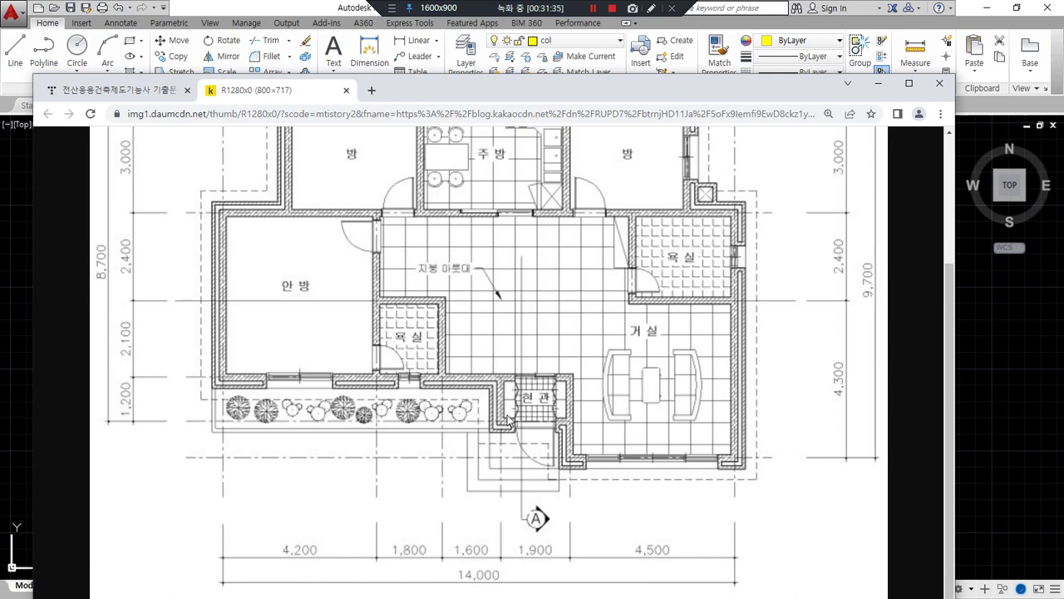
scroll(509, 420, "down", 1, "ctrl")
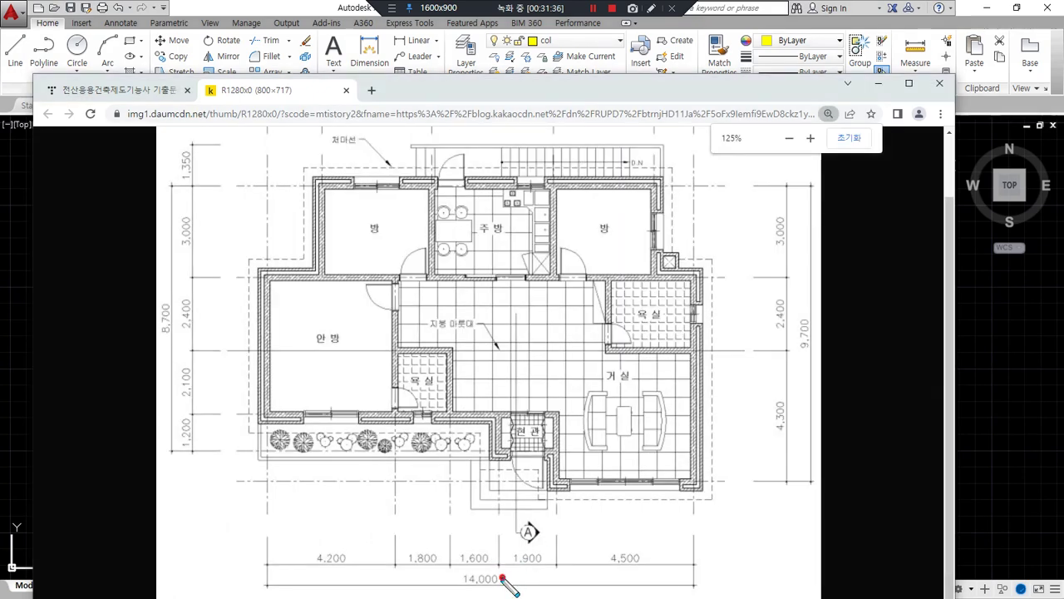
mouse_move(485, 349)
left_mouse_down()
mouse_move(484, 455)
mouse_move(509, 428)
left_mouse_up()
mouse_move(491, 565)
left_mouse_down()
mouse_move(492, 579)
mouse_move(482, 572)
mouse_move(485, 477)
mouse_move(472, 492)
mouse_move(498, 493)
left_mouse_up()
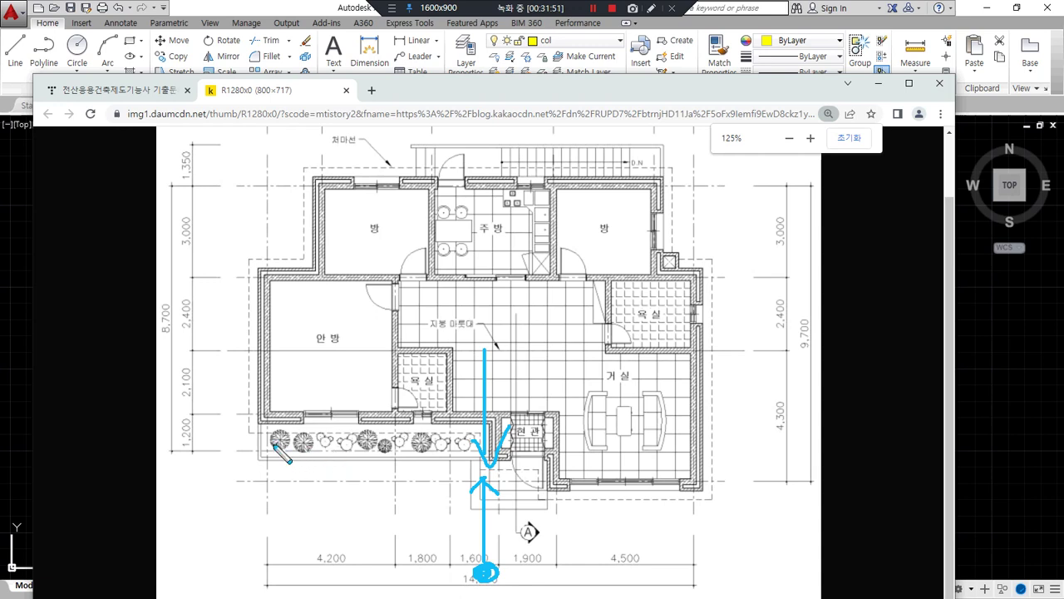
left_click_drag(266, 439, 266, 389)
left_click_drag(394, 405, 394, 436)
left_click_drag(549, 509, 548, 466)
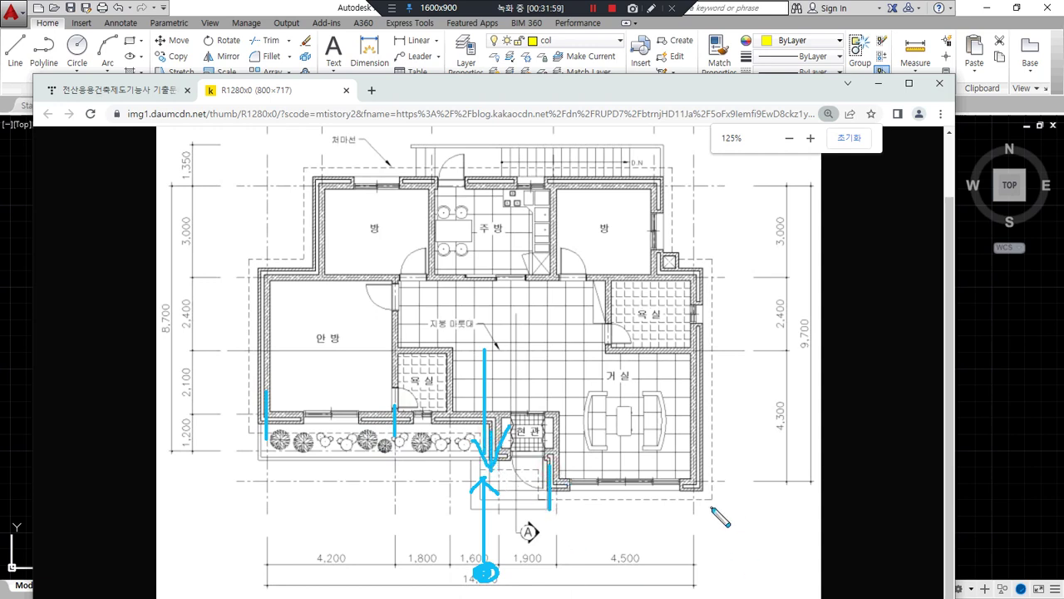
mouse_move(712, 453)
left_mouse_down()
mouse_move(712, 495)
mouse_move(532, 499)
mouse_move(542, 500)
mouse_move(534, 470)
mouse_move(478, 467)
mouse_move(477, 432)
mouse_move(250, 434)
mouse_move(248, 391)
left_mouse_up()
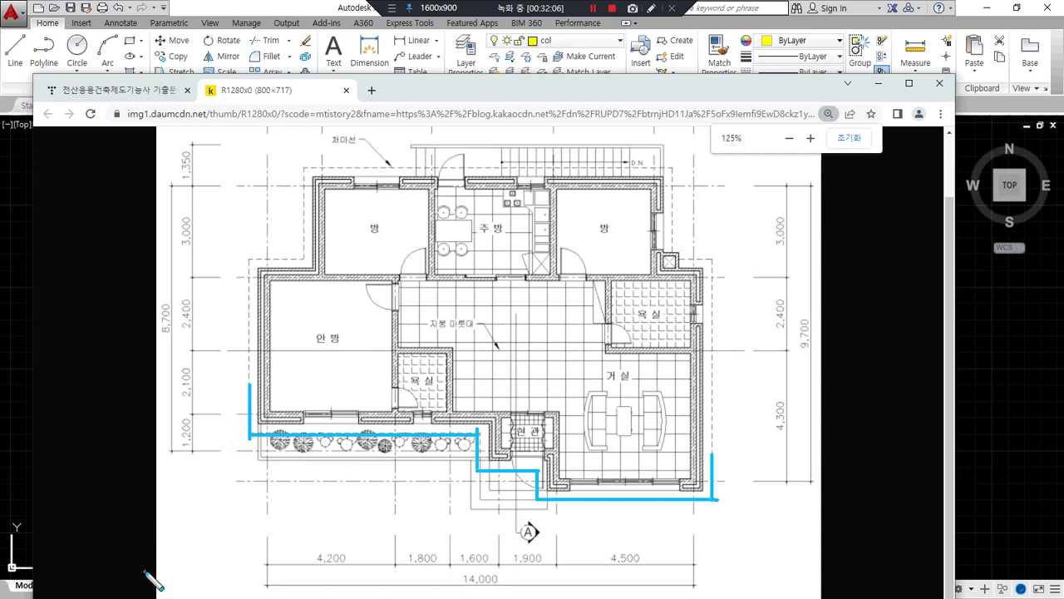
left_click_drag(552, 455, 554, 487)
left_click_drag(494, 422, 496, 458)
left_click_drag(264, 372, 264, 397)
left_click_drag(701, 449, 701, 488)
mouse_move(402, 523)
left_mouse_down()
mouse_move(198, 381)
mouse_move(510, 371)
mouse_move(767, 435)
mouse_move(515, 539)
mouse_move(388, 524)
left_mouse_up()
key("Escape")
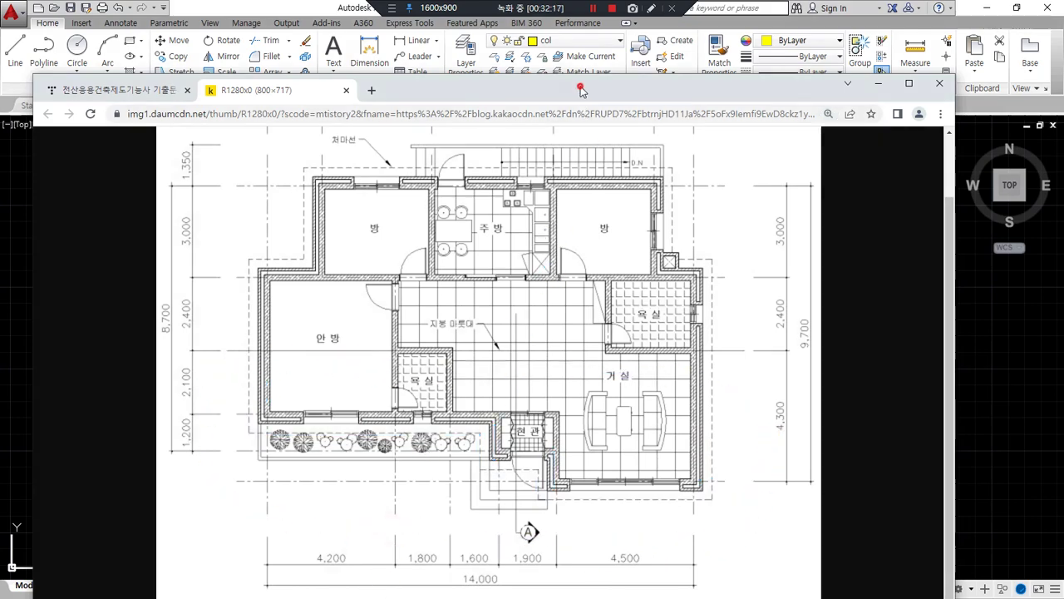
- Return to AutoCAD and draw a horizontal and a vertical construction line crossing in the empty area beside the section
left_click_drag(580, 84, 0, 113)
scroll(486, 354, "down", 2)
mouse_move(252, 453)
left_mouse_down()
mouse_move(291, 208)
mouse_move(349, 506)
mouse_move(291, 491)
left_mouse_up()
key("Escape")
middle_click_drag(960, 324, 341, 419)
scroll(341, 419, "down", 2)
middle_click_drag(501, 323, 504, 381)
type("xl")
key("Return")
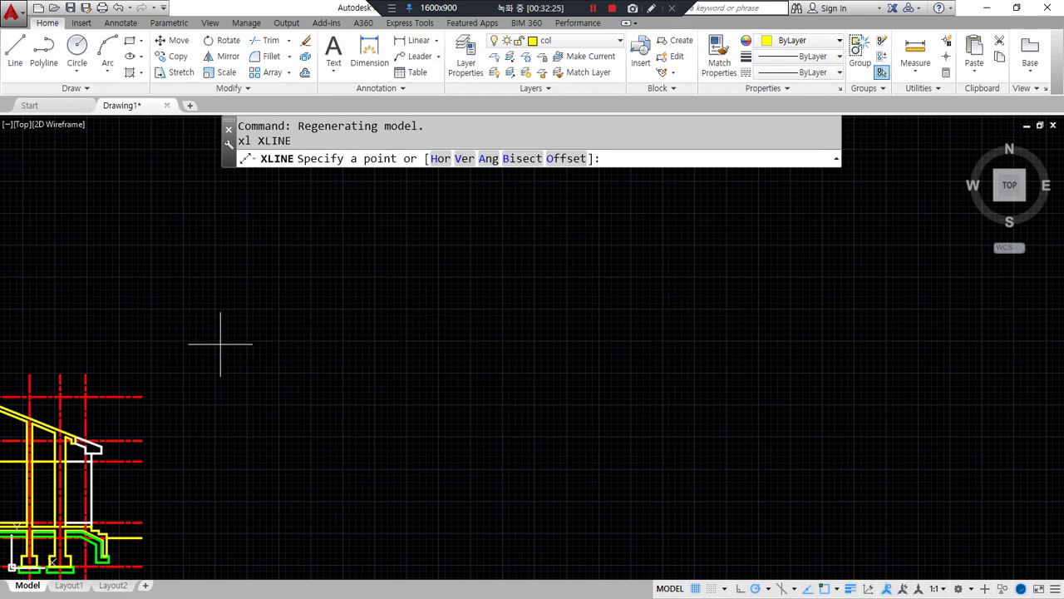
left_click(254, 335)
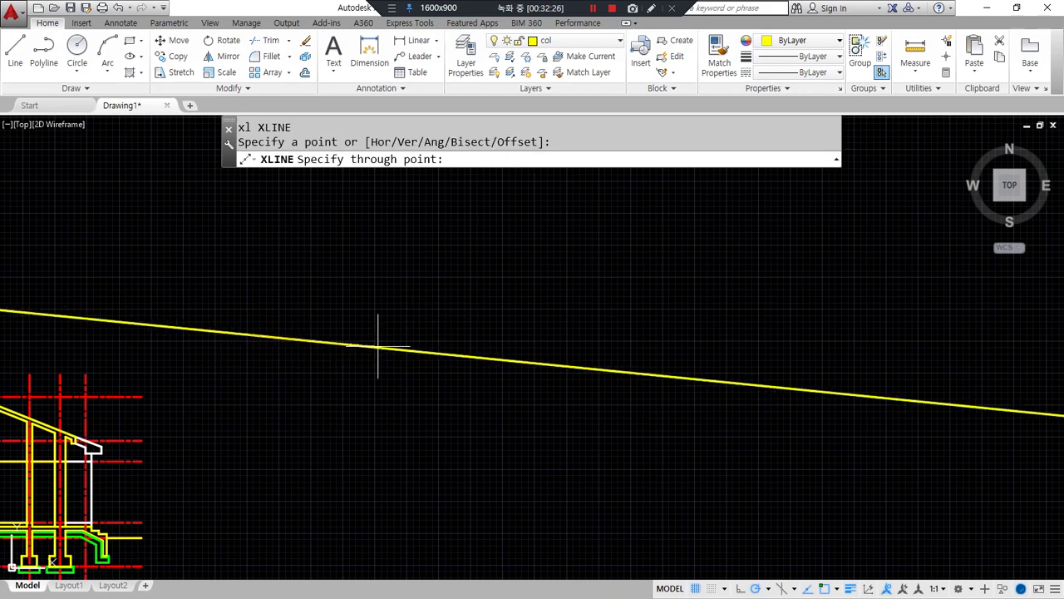
left_click(380, 335)
left_click(250, 404)
key("Return")
- Match the properties of the section's ridge centerline onto both new construction lines
type("ma")
key("Return")
left_click(138, 396)
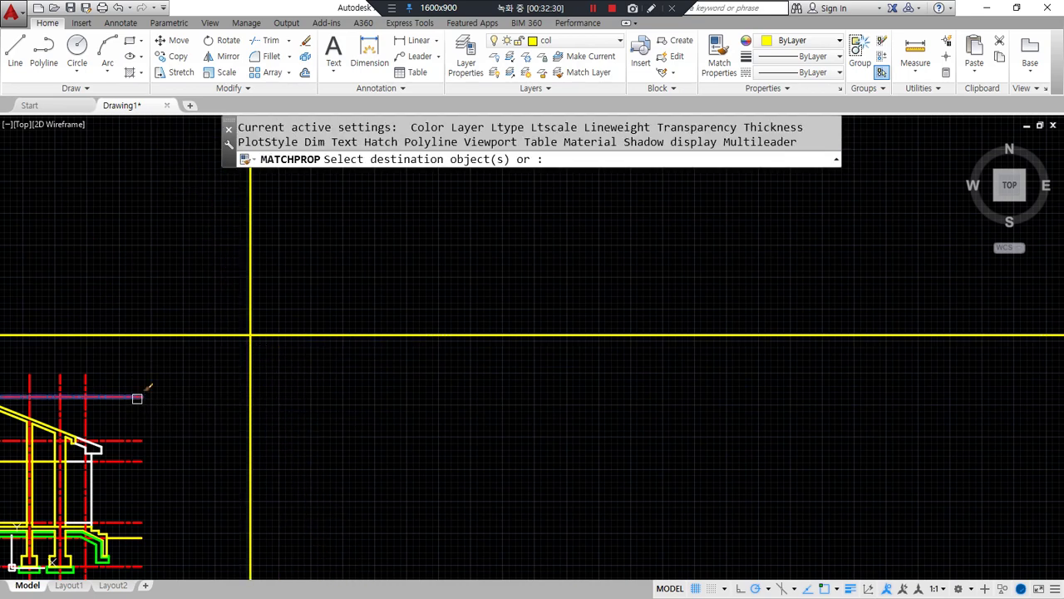
left_click(291, 373)
left_click(218, 341)
key("Return")
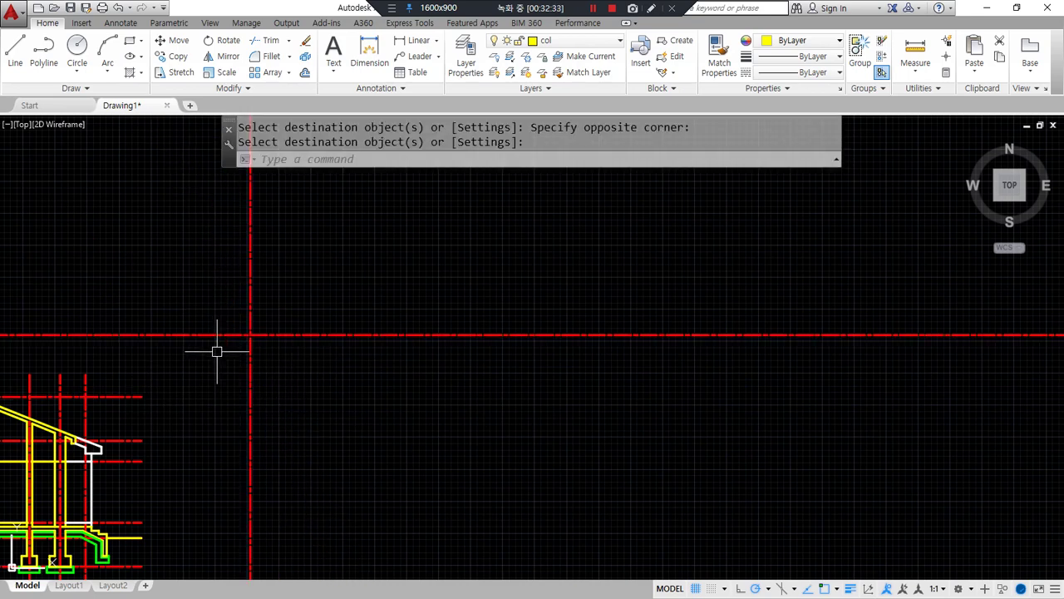
- Offset the vertical construction line 4200 to the right
type("o")
key("Return")
type("4200")
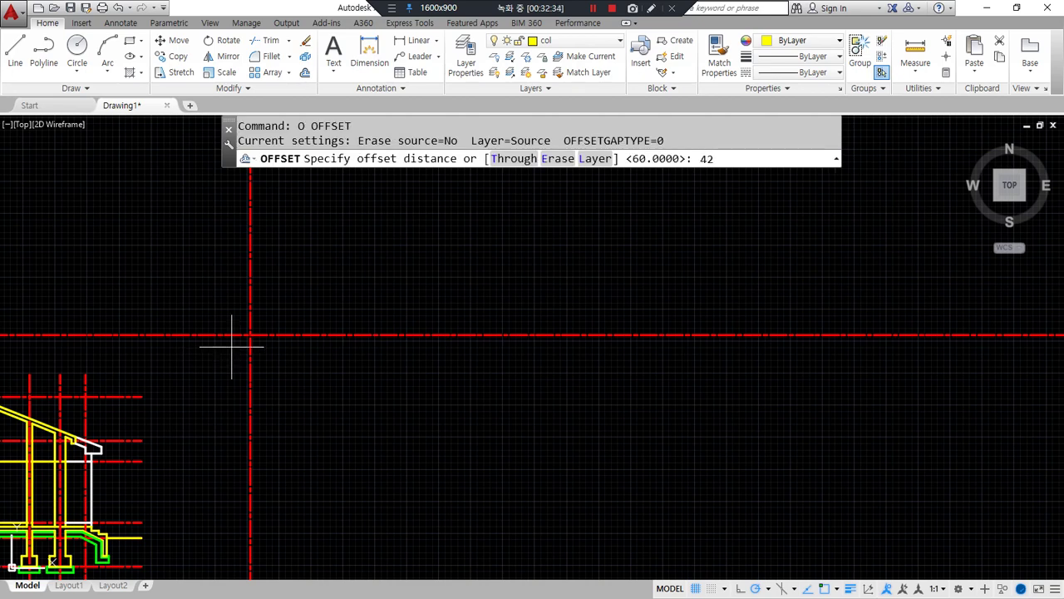
key("Return")
left_click(251, 300)
left_click(380, 289)
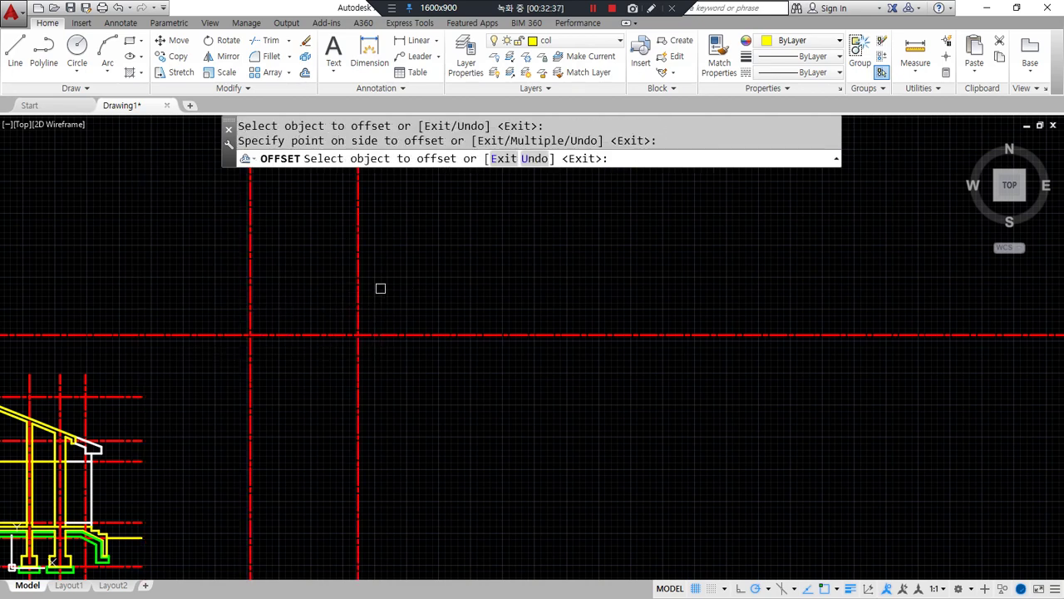
key("Return")
- Offset the second vertical construction line 1800 to the right
key("Return")
type("1800")
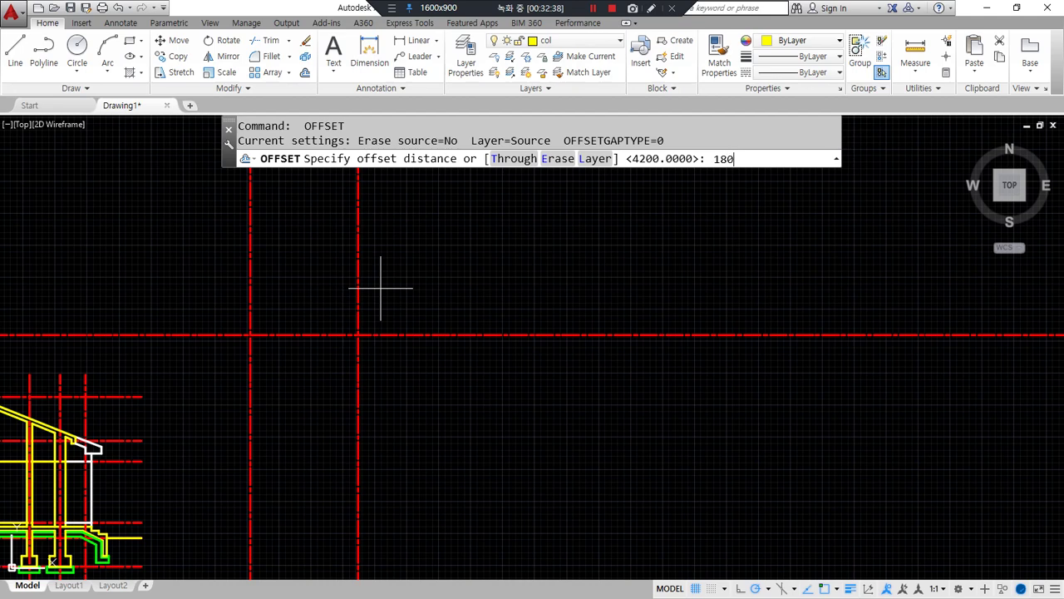
key("Return")
left_click(361, 292)
left_click(458, 297)
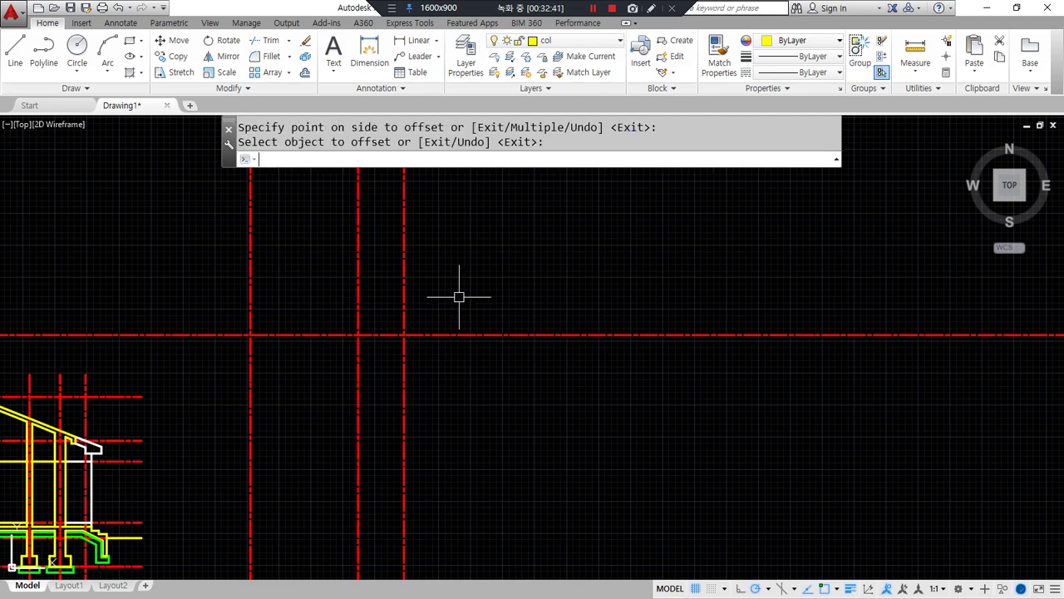
key("Return")
- Offset the third vertical construction line 1600 to the right
key("Return")
type("1600")
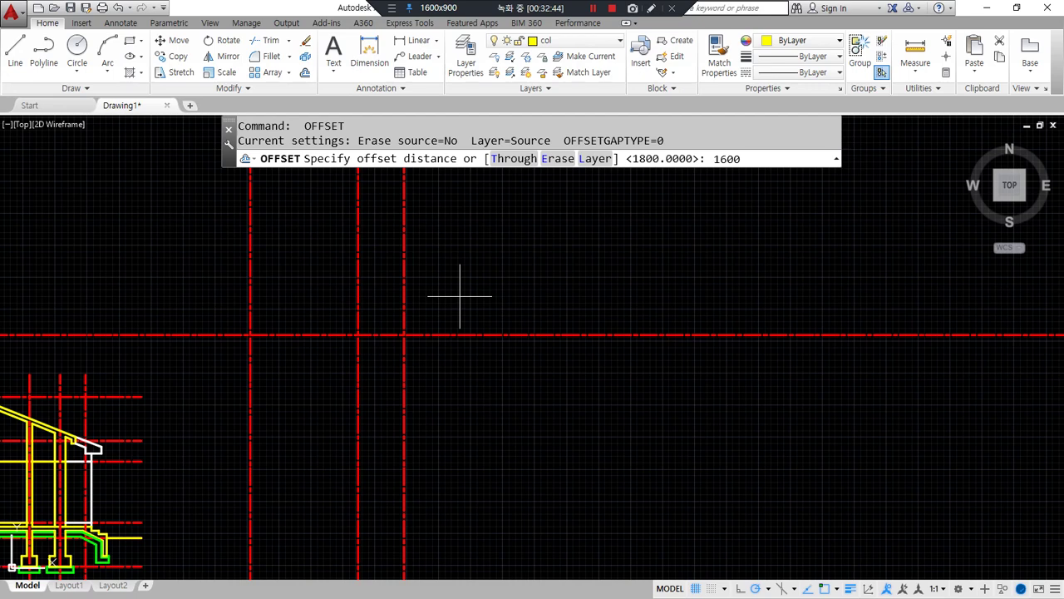
key("Return")
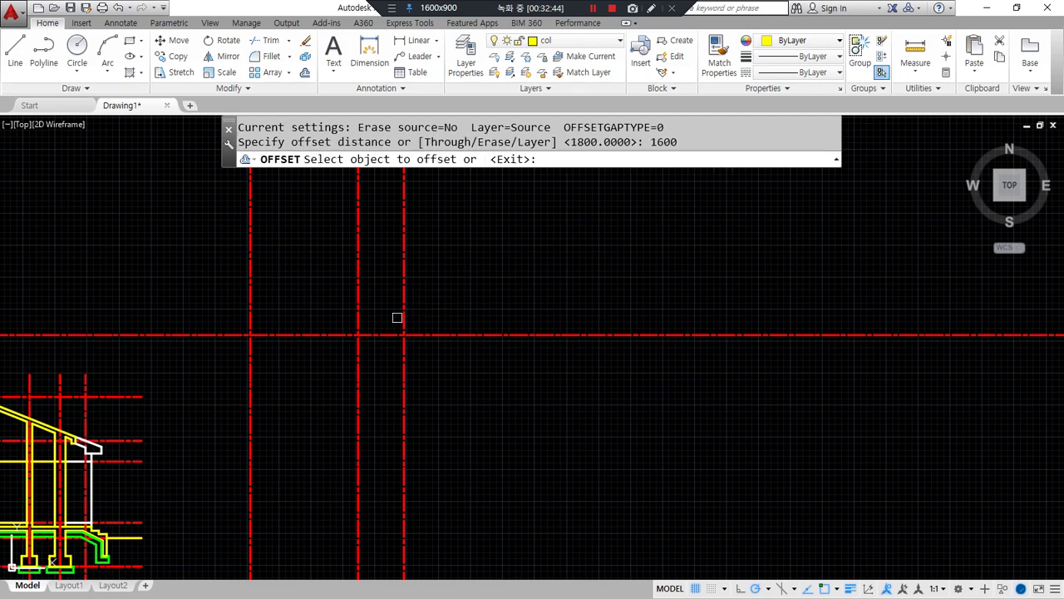
left_click(401, 316)
left_click(578, 286)
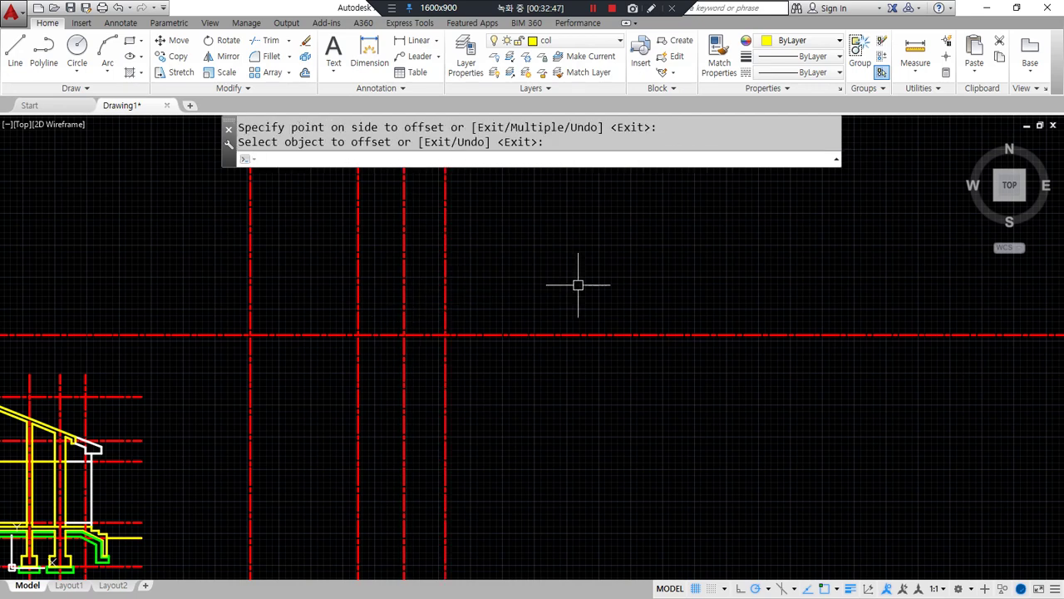
key("Return")
key("Return")
key("Return")
type("190")
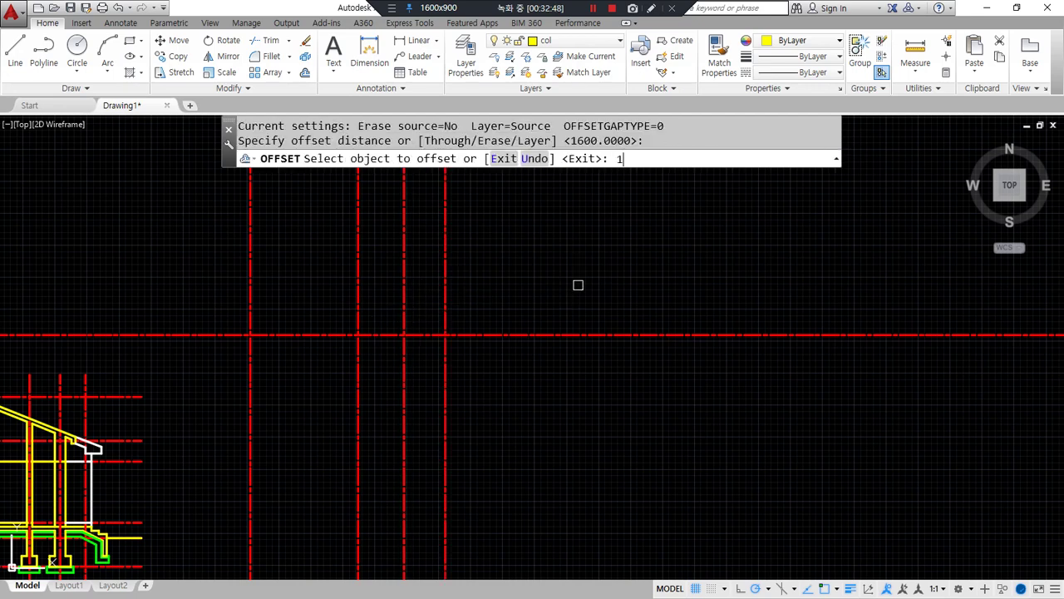
type("0")
key("Return")
left_click(445, 321)
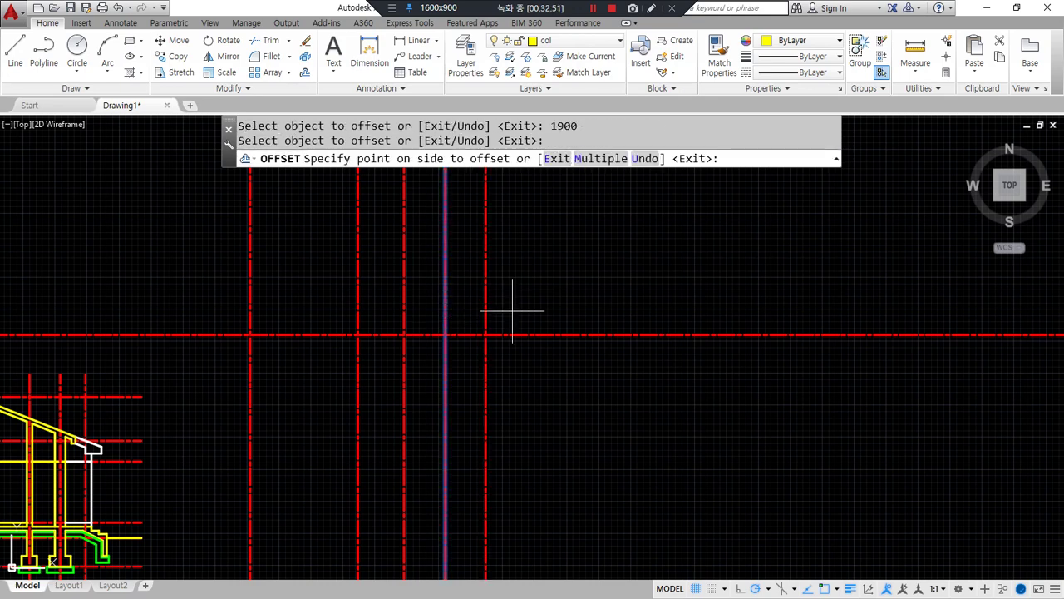
key("Escape")
- Offset the fourth vertical construction line 1900 to the right
type("o")
key("Return")
type("1900")
key("Return")
left_click(444, 308)
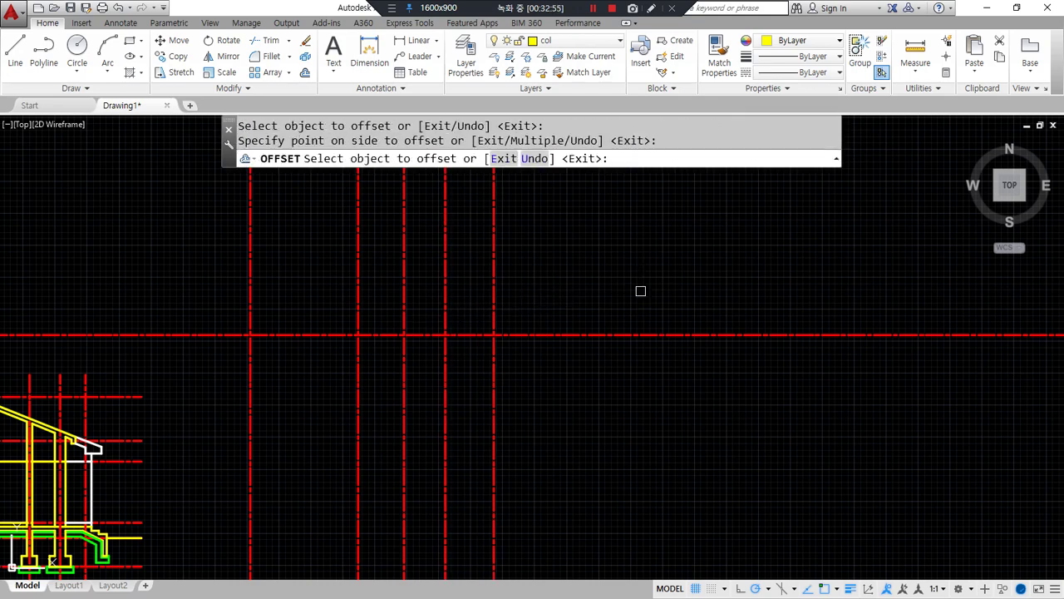
left_click(640, 291)
key("Return")
- Offset the fifth vertical construction line 4500 to the right
key("Return")
type("4500")
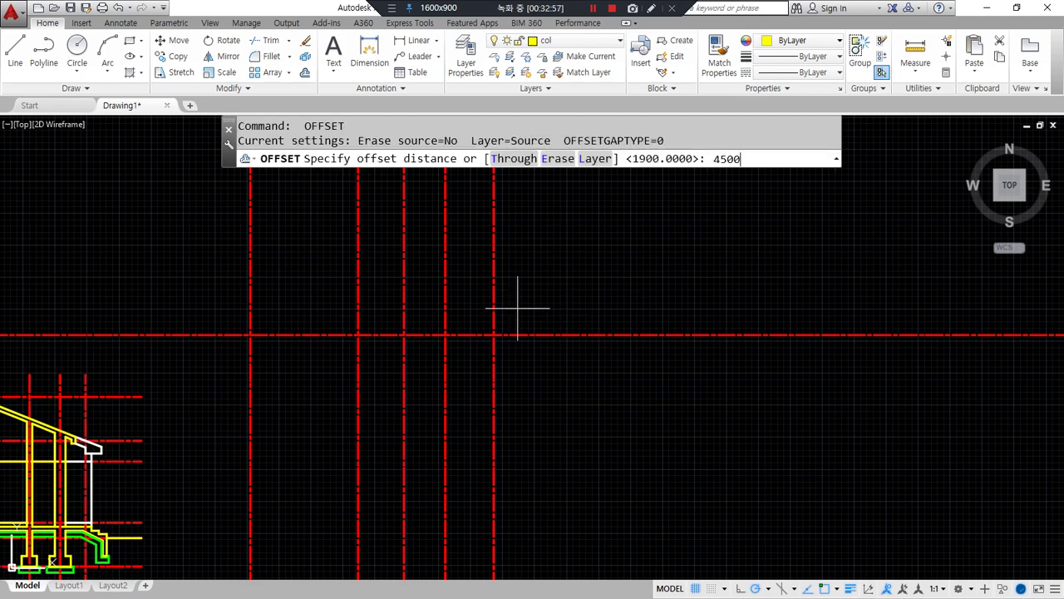
key("Return")
left_click(490, 305)
left_click(617, 295)
key("Return")
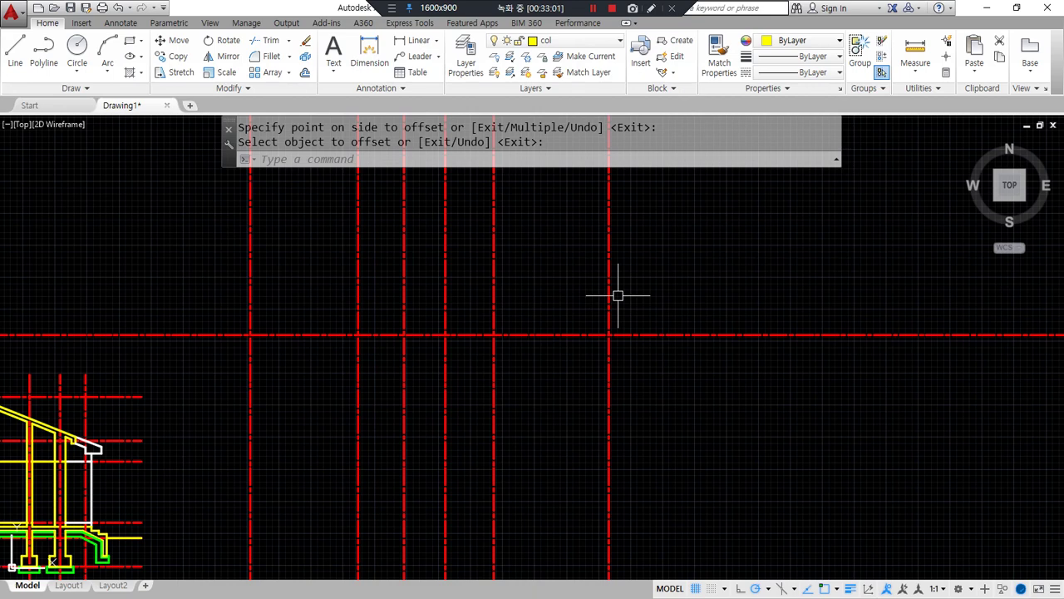
- Move the horizontal construction line straight up by about 3920
middle_click_drag(610, 297, 616, 308)
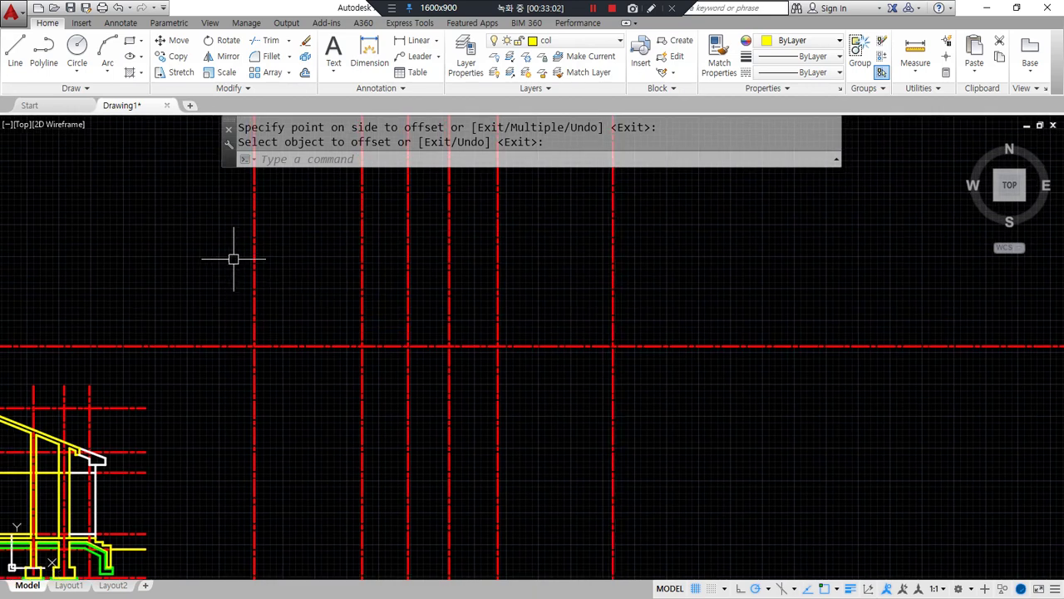
type("m")
key("Return")
left_click(316, 374)
left_click(291, 385)
key("Return")
left_click(301, 431)
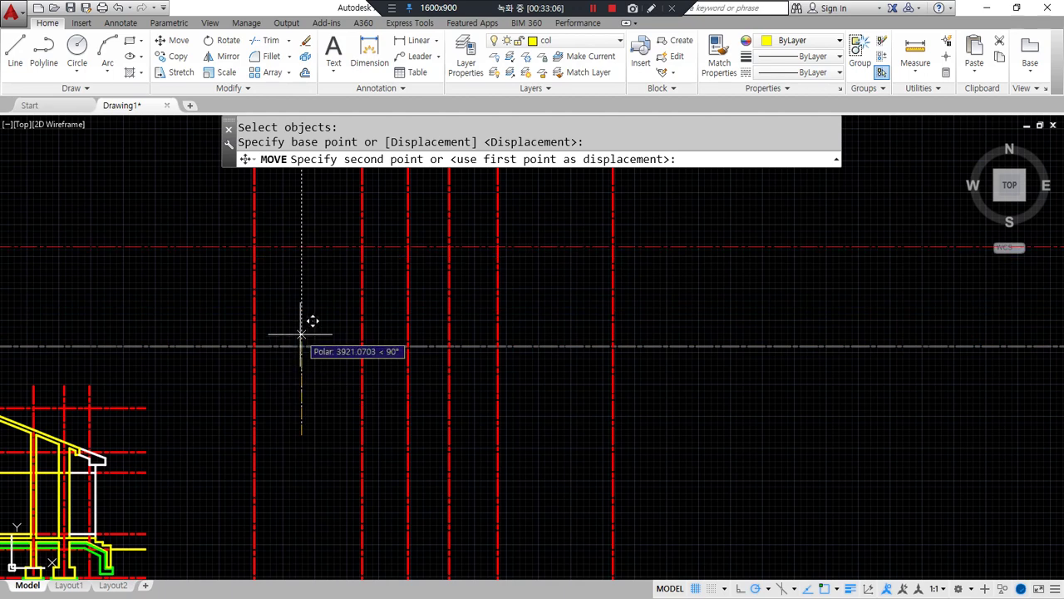
left_click(300, 334)
left_click_drag(221, 245, 687, 246)
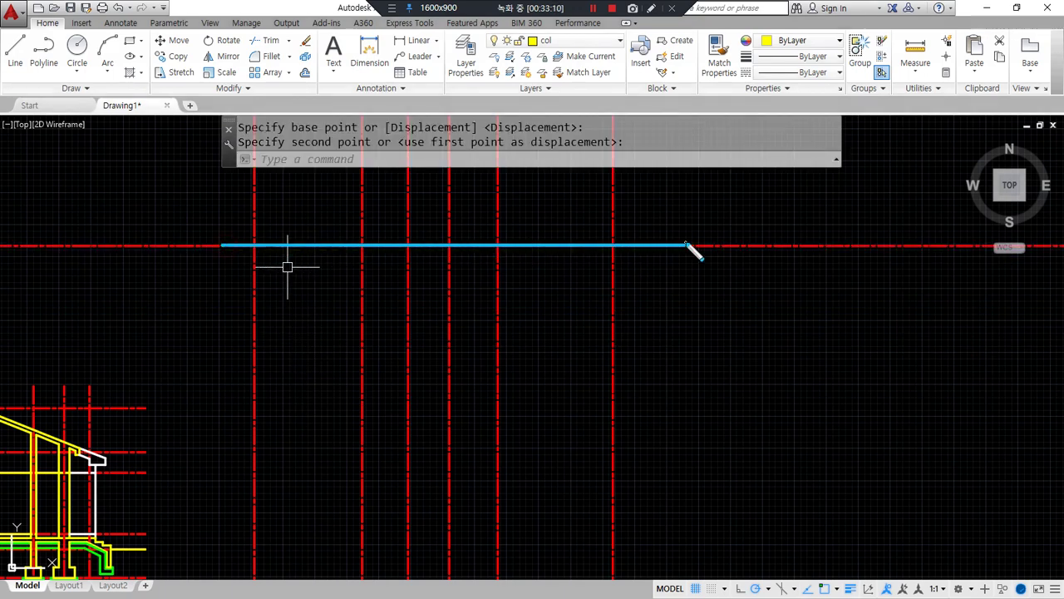
left_click_drag(687, 246, 678, 312)
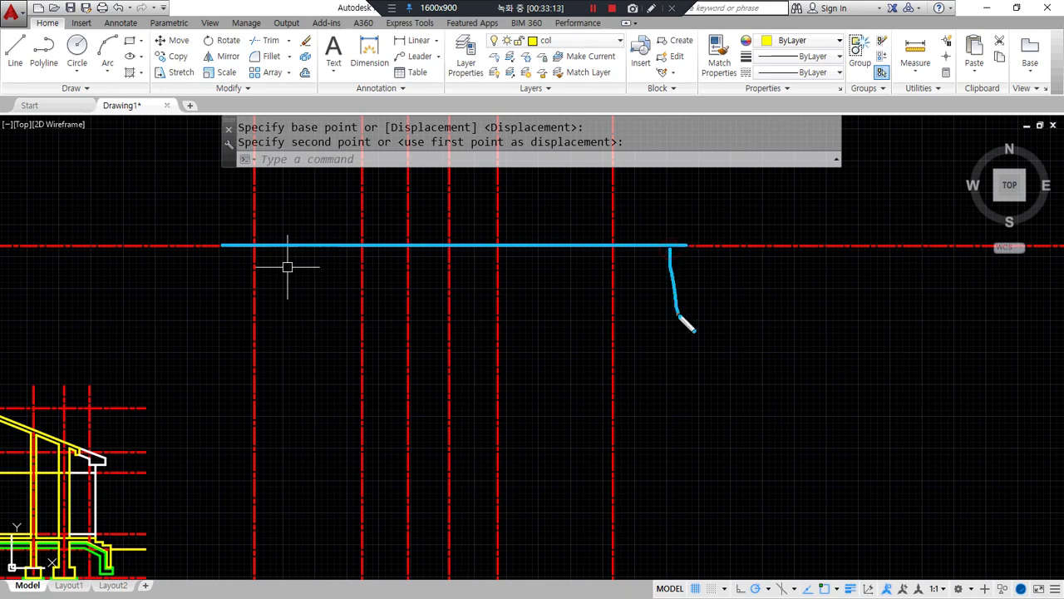
- Offset the horizontal construction line 4300 downward
type("o")
key("Return")
type("4300")
key("Return")
left_click(670, 246)
left_click(671, 379)
key("Return")
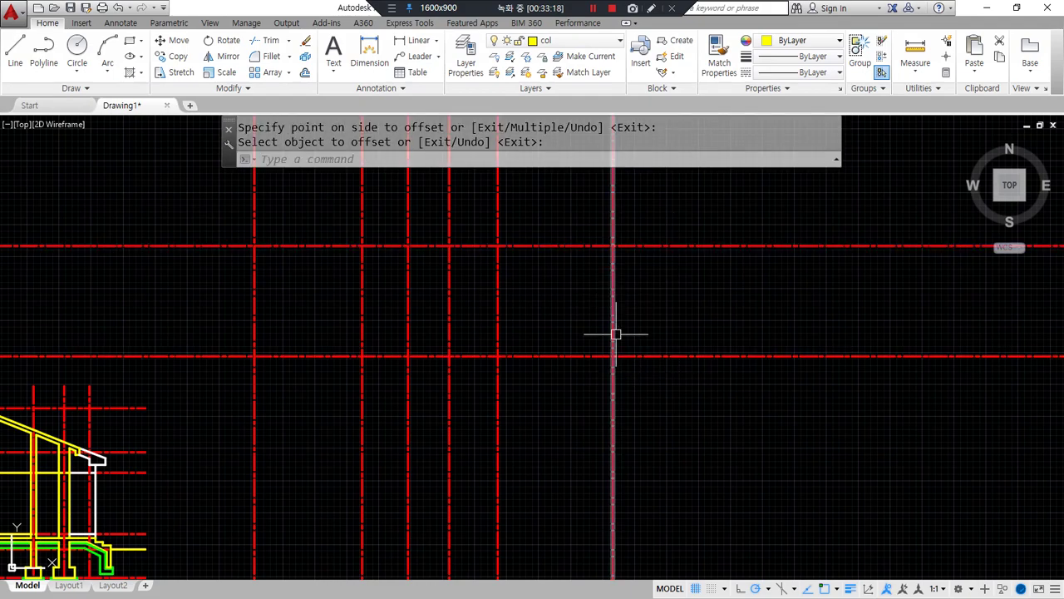
key("ctrl+Tab")
left_click(123, 105)
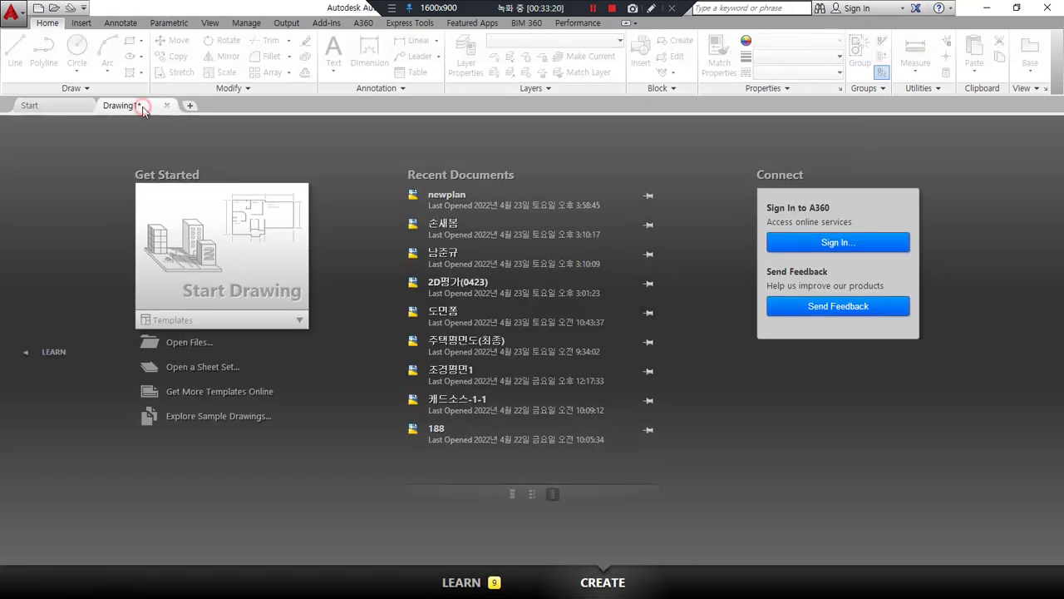
mouse_move(612, 312)
left_mouse_down()
mouse_move(611, 362)
mouse_move(516, 364)
mouse_move(492, 313)
left_mouse_up()
left_click_drag(230, 247, 244, 309)
- Offset the upper horizontal construction line 2100 downward
type("o")
key("Return")
type("2100")
key("Return")
left_click(221, 247)
left_click(232, 300)
key("Return")
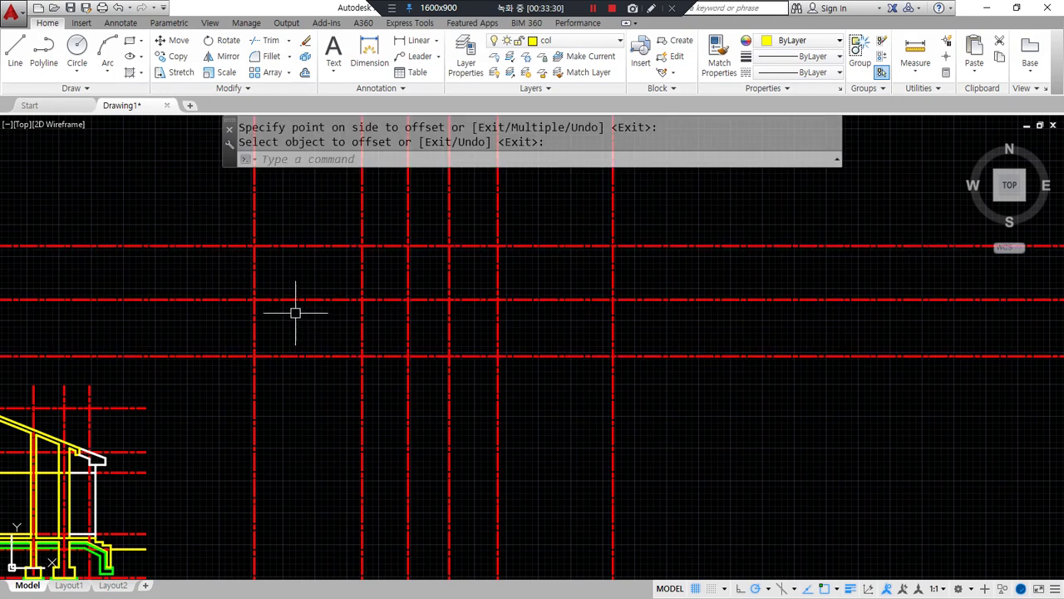
- Fillet the leftmost vertical line and the middle horizontal line into a square corner
type("f")
key("Return")
left_click(255, 285)
left_click(302, 301)
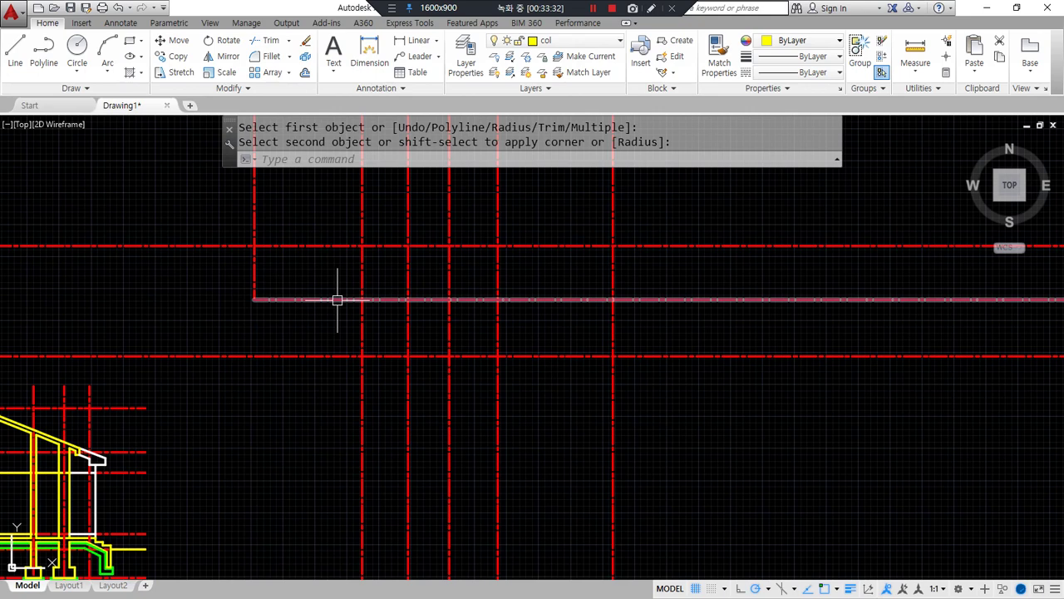
left_click(375, 314)
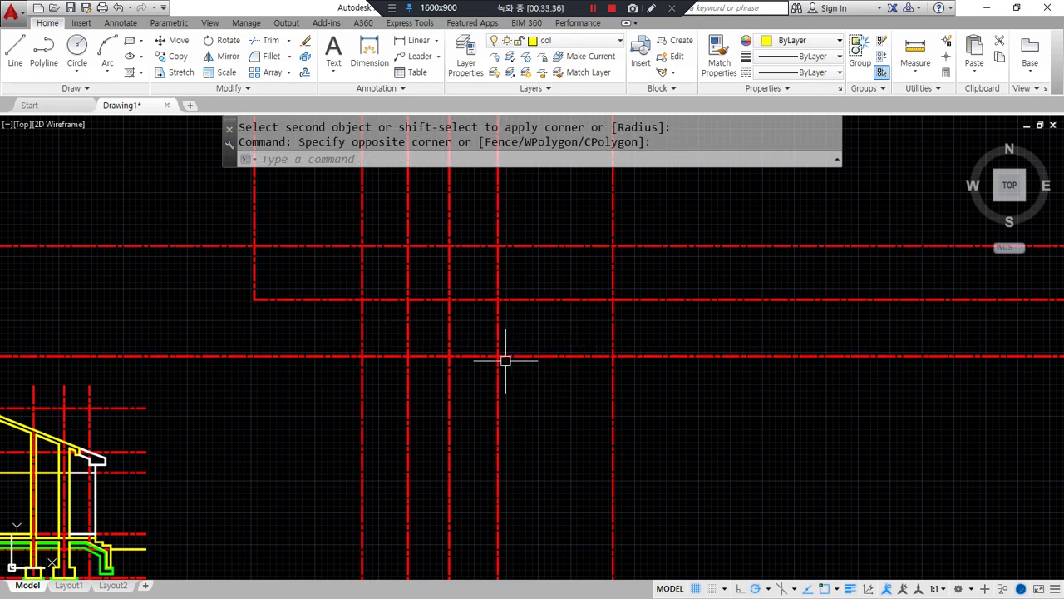
- Offset the filleted middle horizontal line 1200 downward
type("o")
key("Return")
type("1200")
key("Return")
left_click(458, 302)
left_click(470, 325)
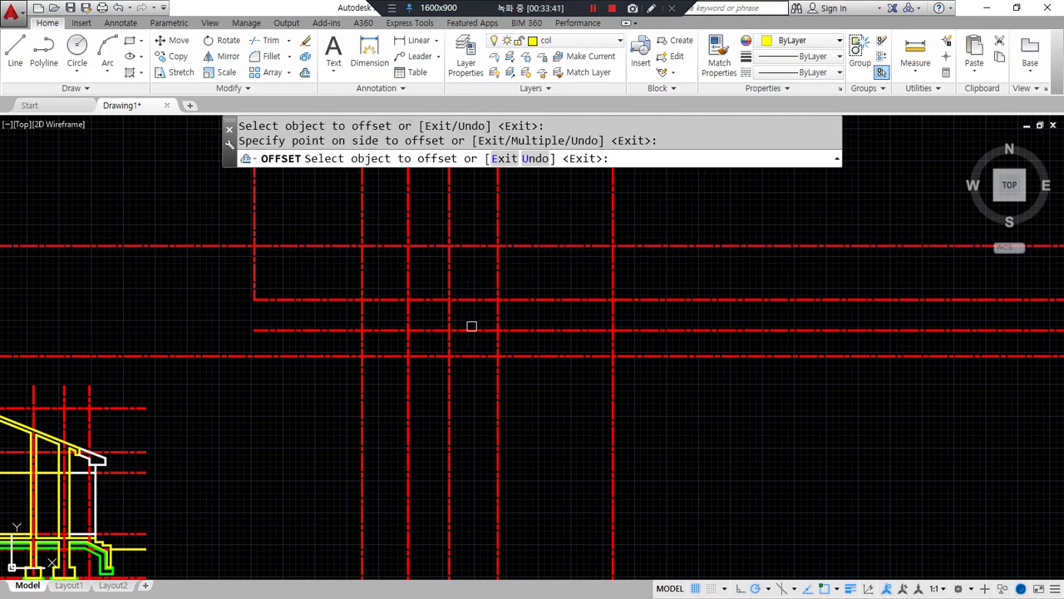
key("Return")
- Trim the second and third vertical lines below the filleted horizontal line
scroll(477, 347, "up", 2)
middle_click_drag(477, 348, 476, 399)
type("tr")
key("Return")
left_click(374, 330)
key("Return")
left_click(380, 349)
left_click(261, 352)
key("Return")
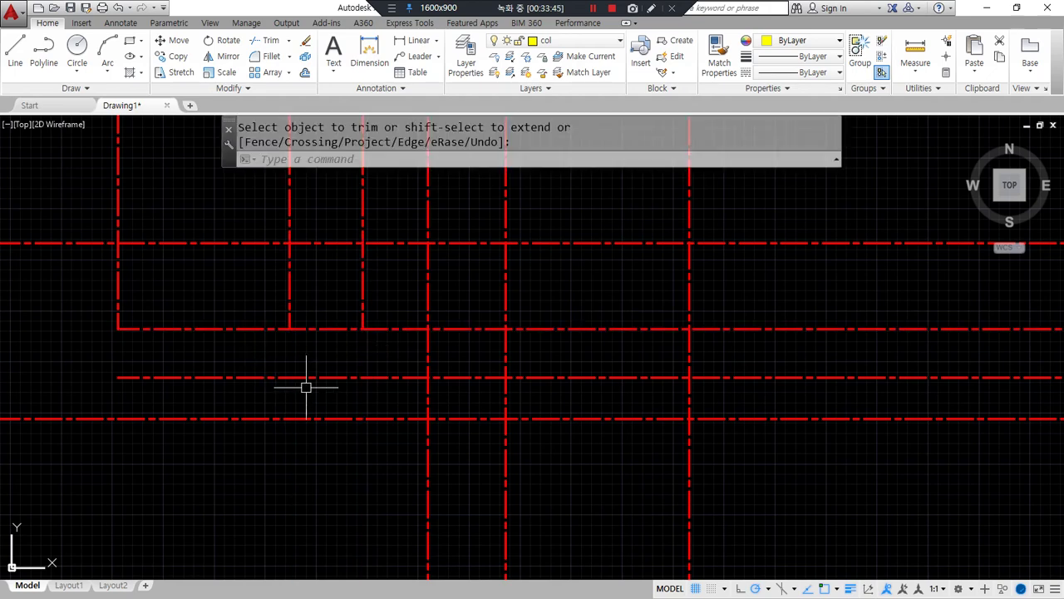
- Fillet the fourth vertical line and the horizontal line offset by 1200 into a square corner
type("f")
key("Return")
left_click(426, 359)
left_click(444, 377)
- Fillet both ends of the lowest horizontal line to the fifth and rightmost vertical lines
key("Return")
left_click(503, 396)
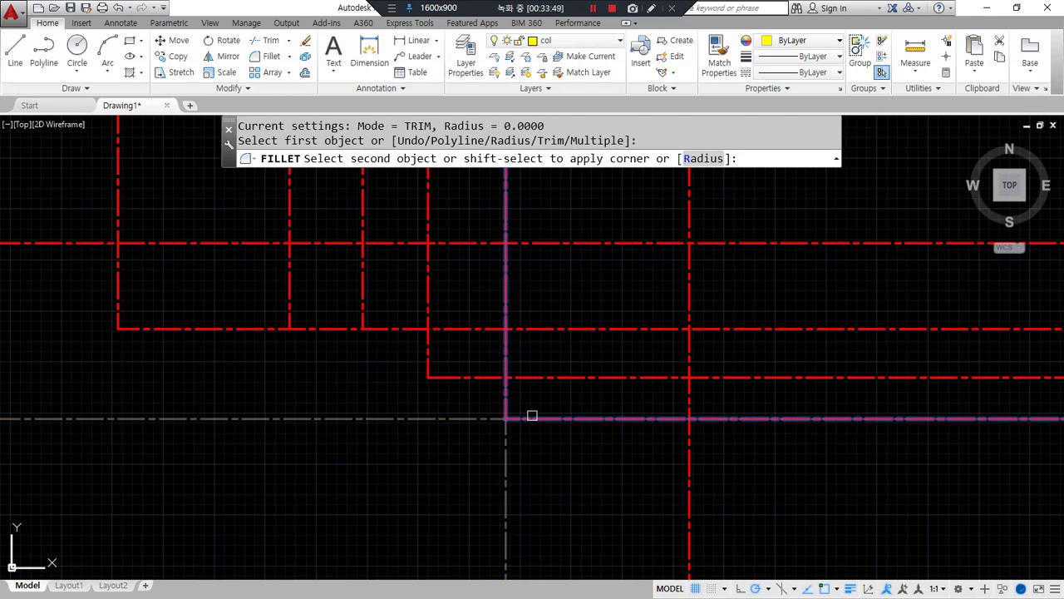
left_click(642, 417)
key("Return")
left_click(677, 417)
left_click(690, 404)
- Trim the horizontal line offset by 1200 where it extends past the fifth vertical line
type("tr")
key("Return")
left_click(510, 398)
left_click(511, 387)
left_click(506, 386)
key("Return")
left_click(537, 377)
scroll(566, 388, "down", 3)
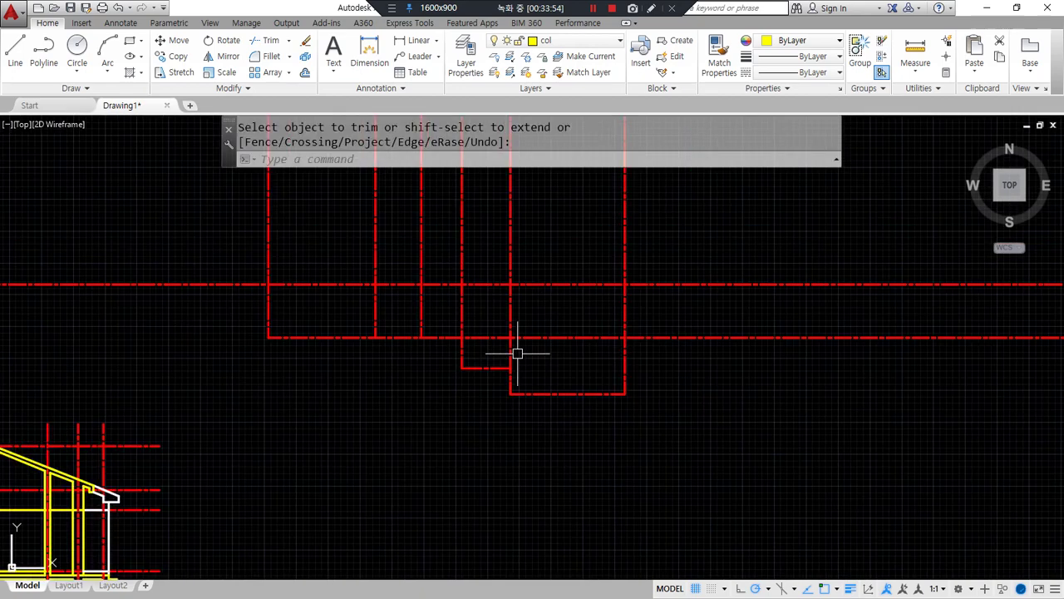
- Trim the left bay's lower horizontal line where it extends past the fourth vertical line
key("Escape")
key("Return")
left_click(491, 407)
key("Return")
left_click(515, 400)
key("Return")
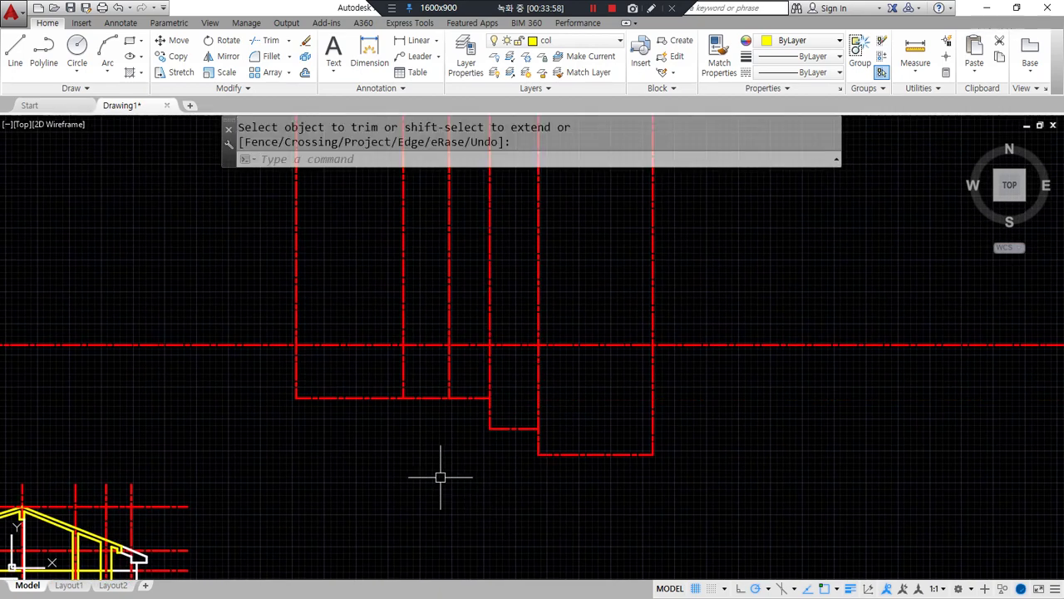
- Offset the rightmost vertical centerline outward by 420/2
scroll(447, 472, "up", 3)
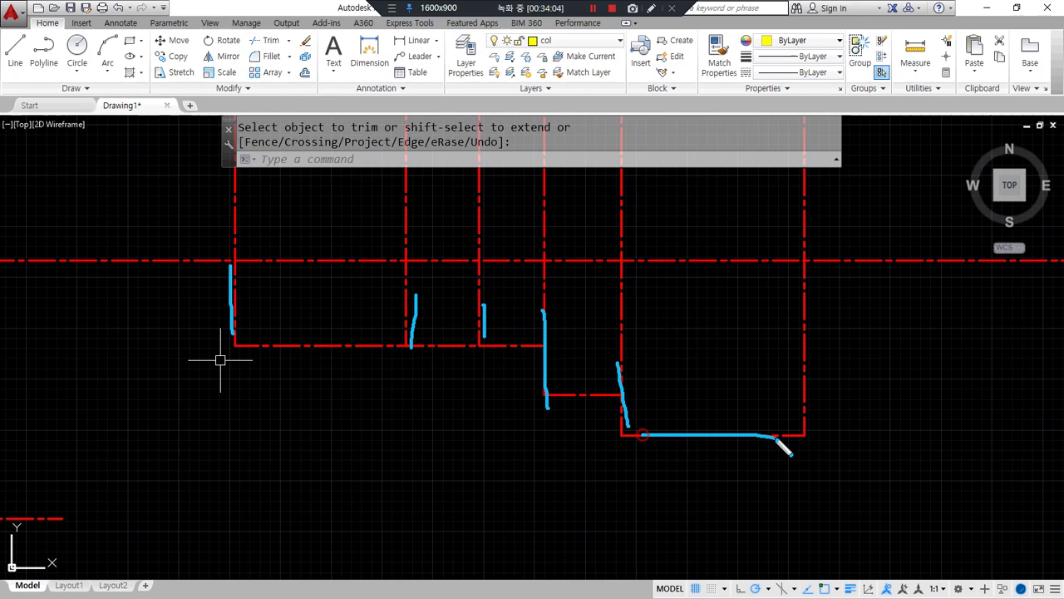
type("o")
key("Return")
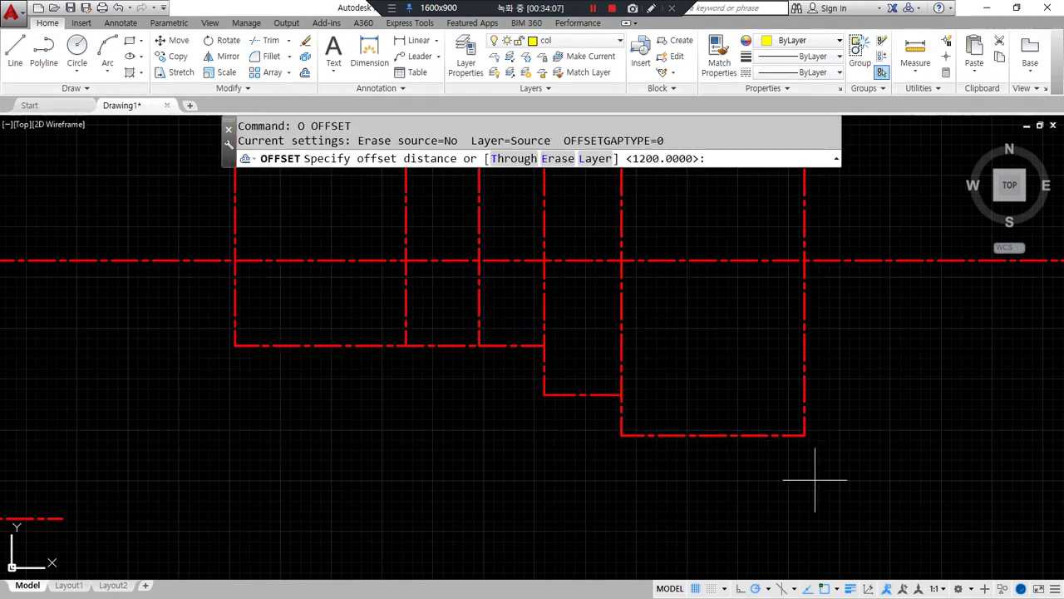
type("420/2")
key("Return")
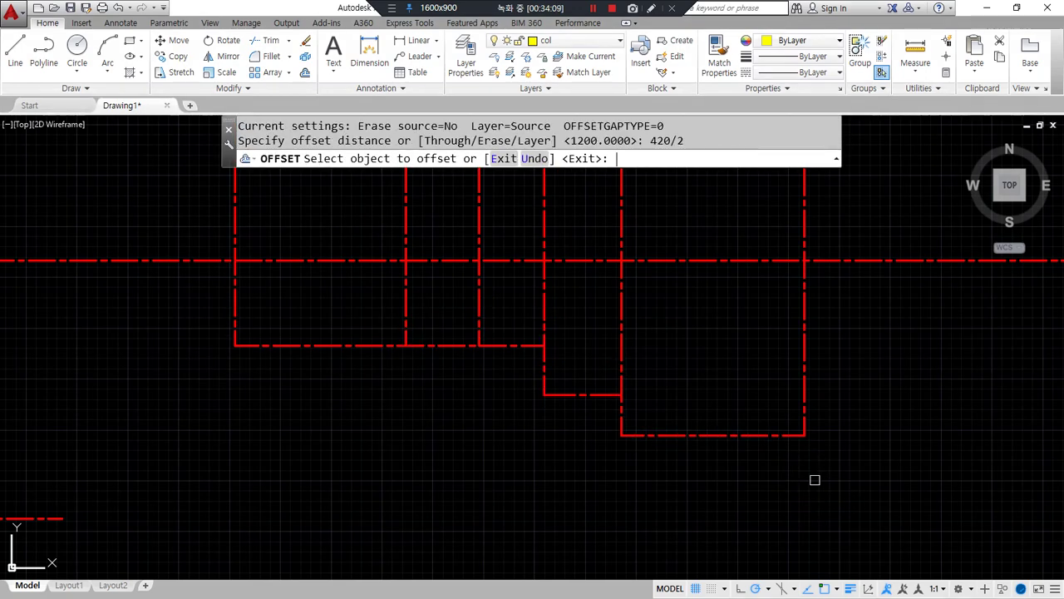
left_click(804, 375)
left_click(853, 394)
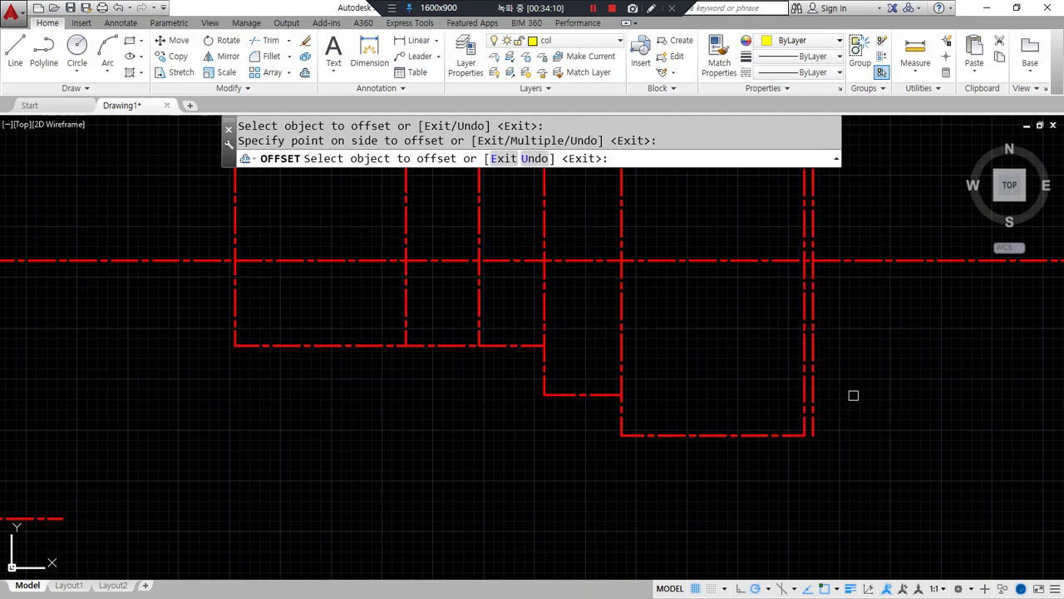
- Offset the remaining stepped outline's centerlines outward by 420/2: the three lower horizontals and the first, fourth and fifth verticals
scroll(637, 445, "up", 2)
left_click(606, 428)
left_click(582, 416)
left_click(658, 435)
left_click(654, 446)
left_click(553, 371)
left_click(537, 424)
left_click(482, 365)
left_click(424, 346)
left_click(220, 294)
left_click(208, 349)
middle_click_drag(208, 349, 554, 406)
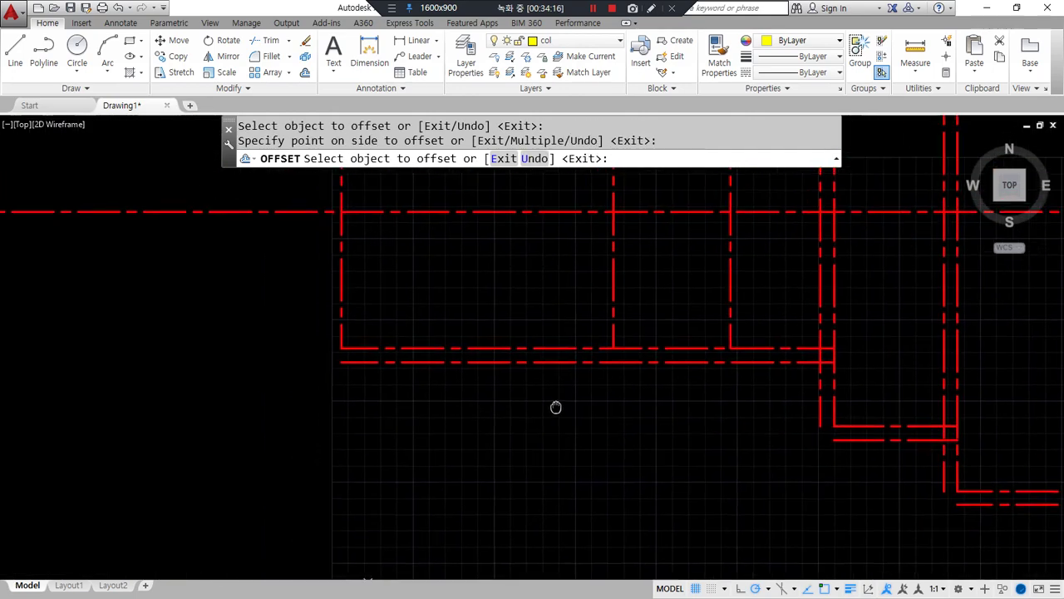
left_click(344, 330)
left_click(274, 332)
key("Escape")
- Put the outer line left of the leftmost centerline on the col layer
left_click(330, 319)
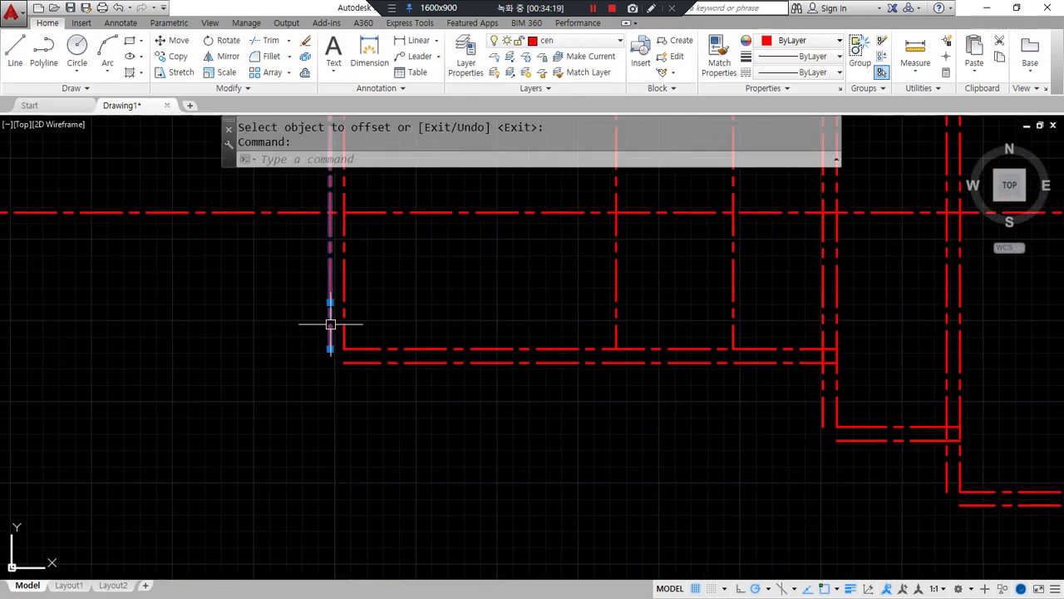
left_click(581, 41)
left_click(570, 88)
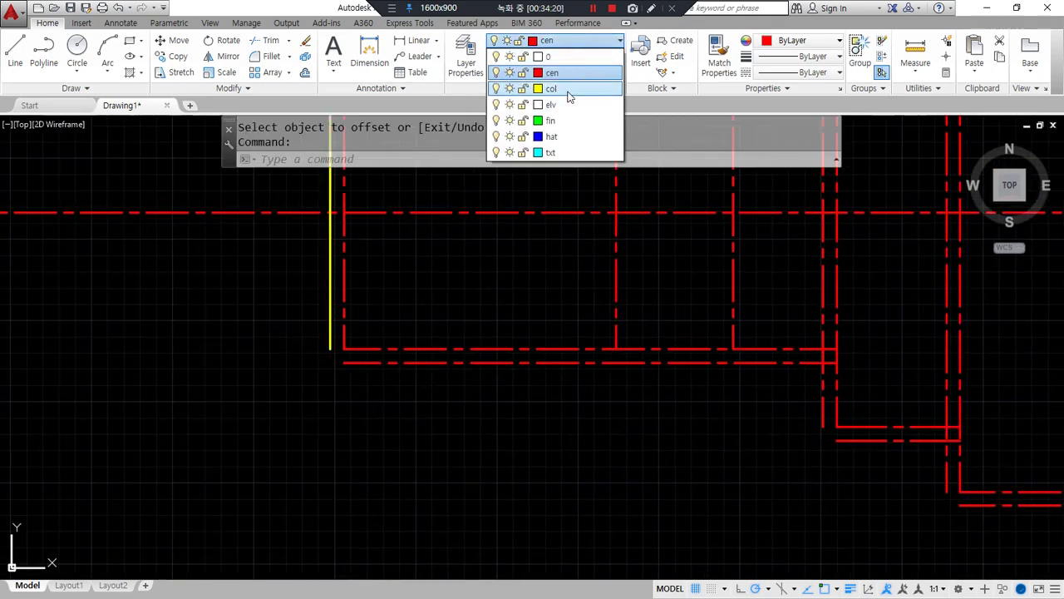
key("Escape")
- Match the col line's properties onto all the other outward offset lines
type("ma")
key("Return")
left_click(330, 343)
left_click(377, 363)
middle_click_drag(658, 468, 422, 443)
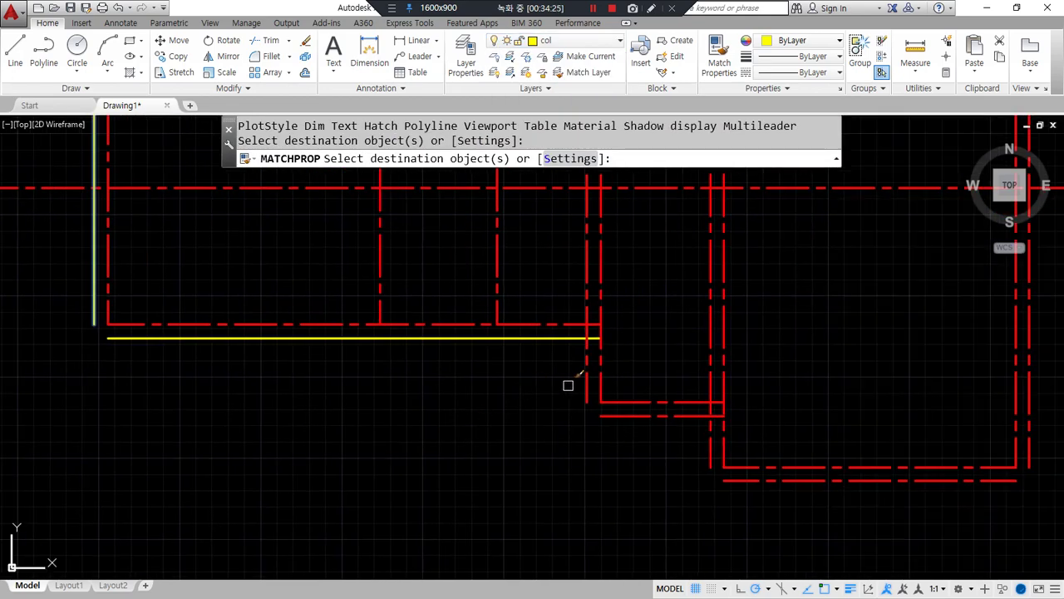
left_click(587, 383)
left_click(711, 451)
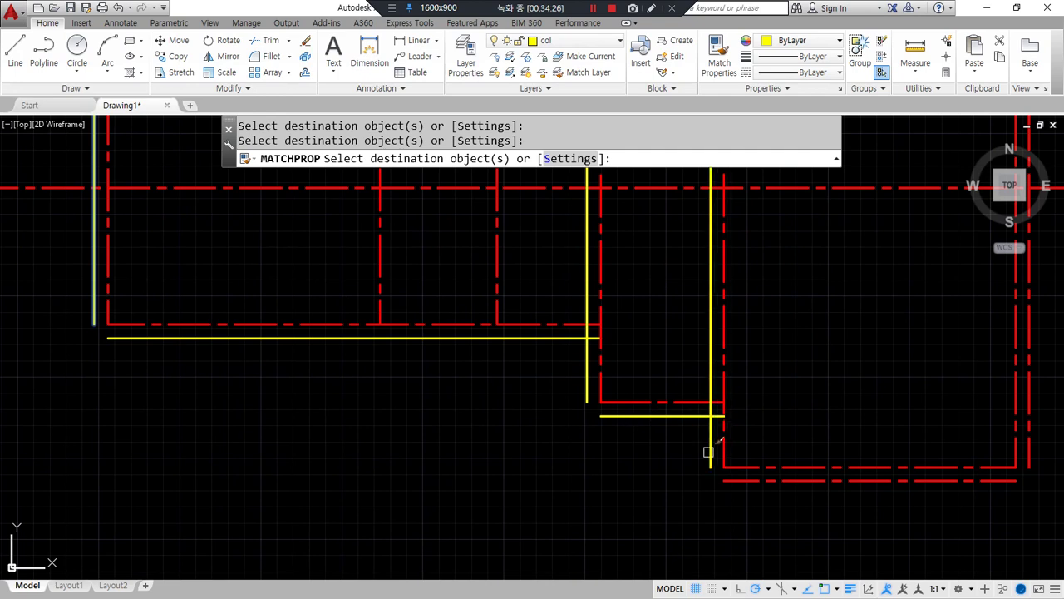
left_click(1030, 435)
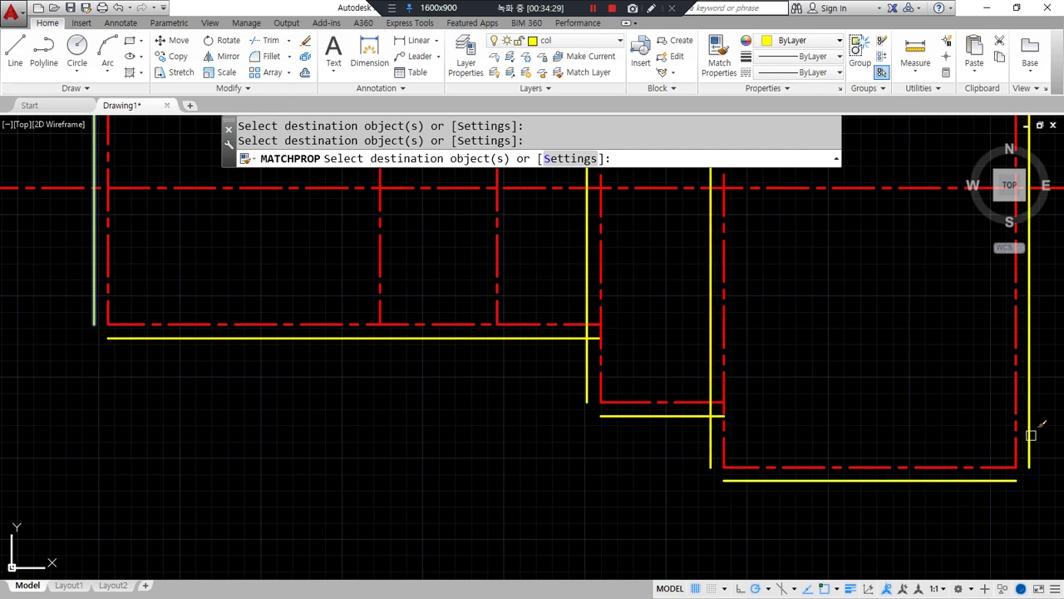
key("Return")
- Fillet both lower corners of the right bay's outer wall lines
type("f")
key("Return")
left_click(1030, 453)
left_click(1001, 480)
key("Return")
left_click(754, 479)
left_click(708, 441)
- Fillet the middle bay's lower wall line to the vertical wall lines at both of its ends
key("Return")
left_click(705, 417)
left_click(704, 417)
left_click(705, 418)
key("Return")
left_click(708, 434)
left_click(693, 416)
key("Return")
left_click(602, 416)
left_click(587, 375)
- Fillet the left bay's lower wall line to the vertical wall lines at both of its ends
key("Return")
left_click(580, 338)
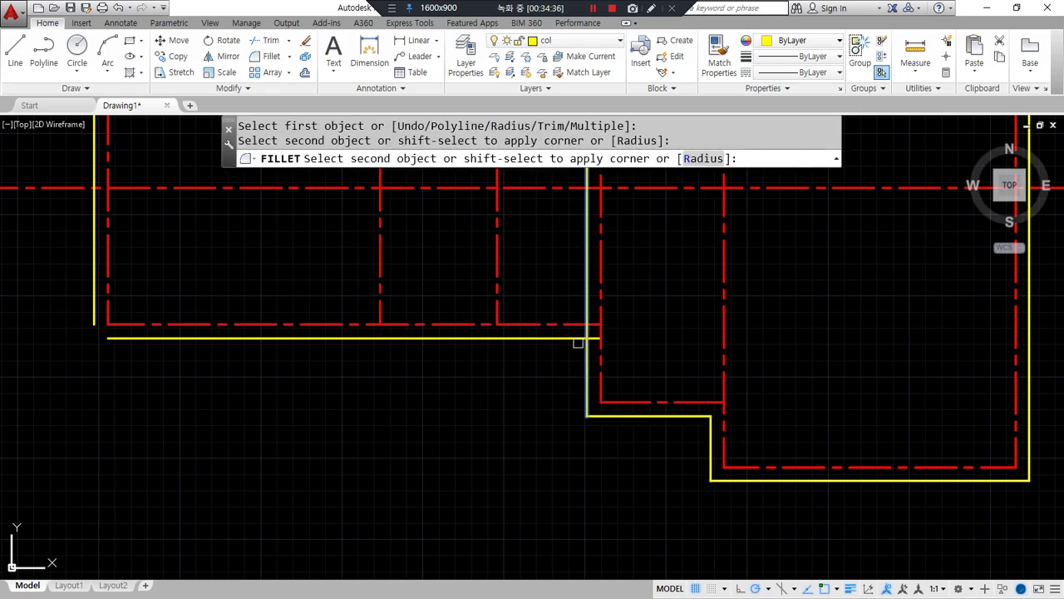
middle_click_drag(239, 397, 399, 441)
key("Return")
key("Return")
left_click(268, 379)
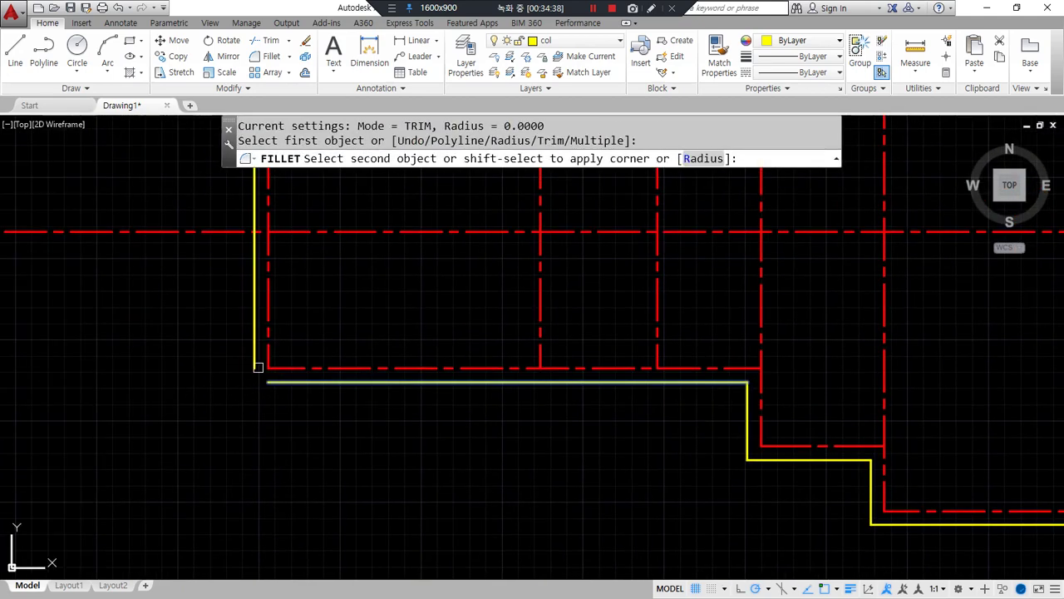
left_click(255, 364)
key("Escape")
- Offset the leftmost vertical centerline outward to the left, past the yellow wall line
type("o")
key("Return")
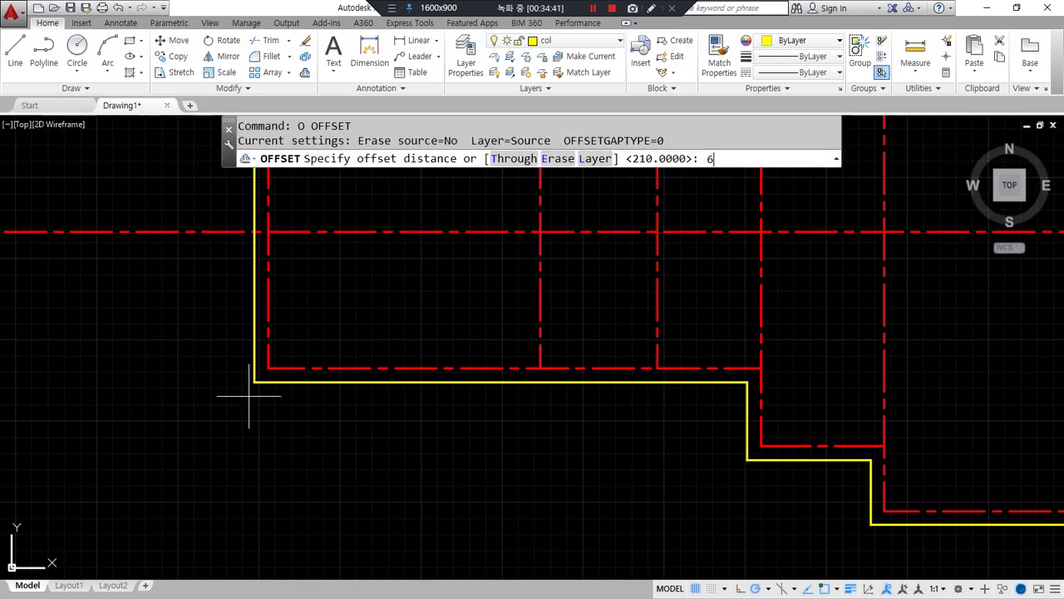
key("Return")
left_click(254, 340)
left_click(174, 359)
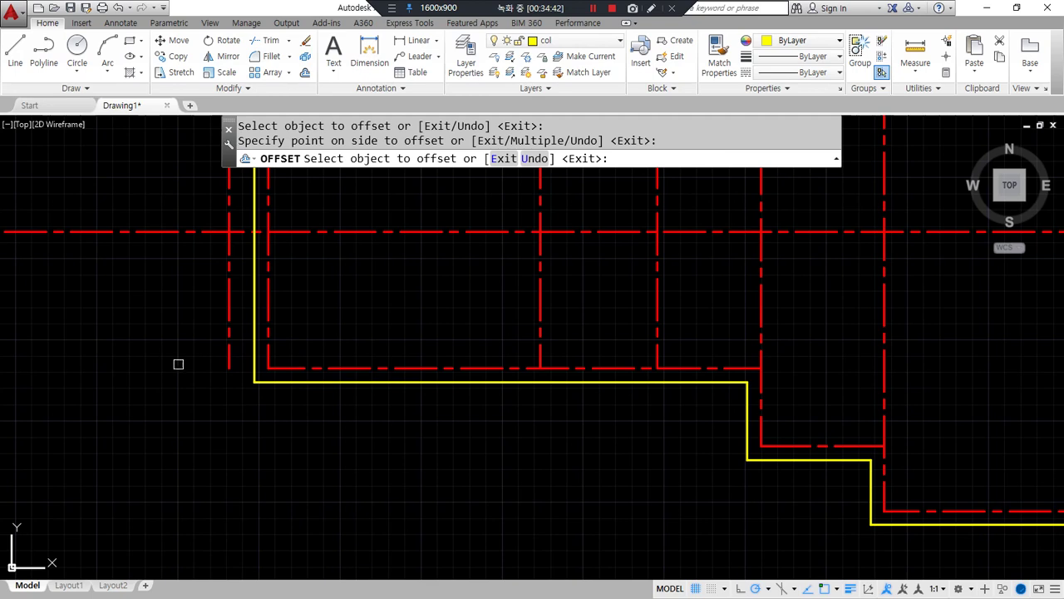
- Offset the left and middle bays' lower centerlines downward and the vertical centerlines at the middle bay's two ends outward to the left
left_click(415, 364)
left_click(396, 446)
left_click(761, 432)
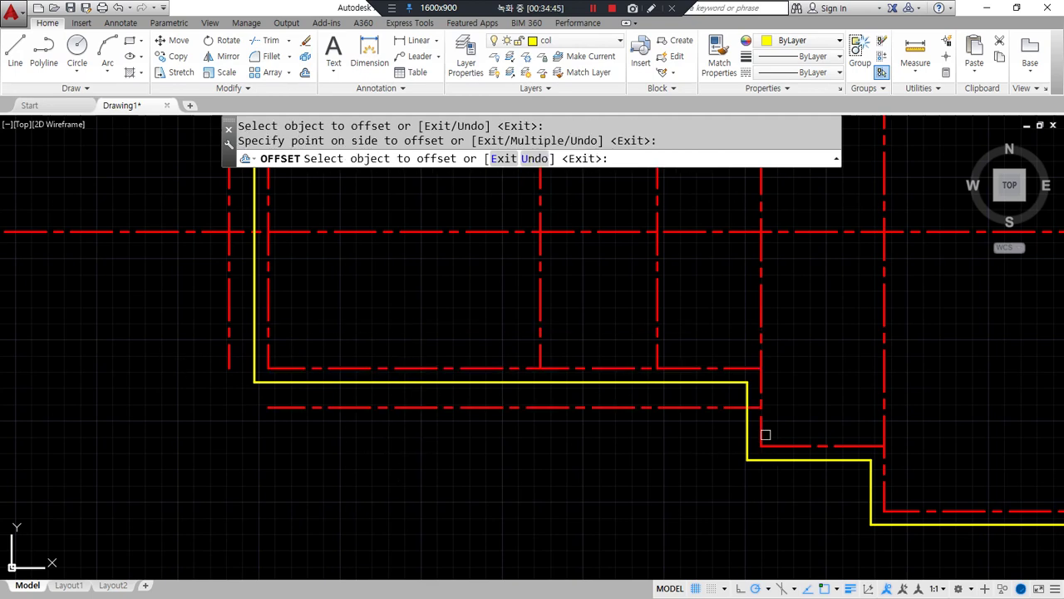
left_click(756, 449)
left_click(831, 482)
left_click(884, 465)
left_click(836, 467)
- Offset the right bay's lower centerline downward and its rightmost vertical centerline outward, both past the yellow wall line
left_click(907, 510)
left_click(905, 544)
middle_click_drag(905, 544, 597, 493)
left_click(873, 419)
left_click(895, 459)
- Fillet both lower corners of the right bay's outer reference lines
key("Return")
type("f")
key("Return")
left_click(906, 447)
left_click(856, 498)
key("Return")
left_click(613, 498)
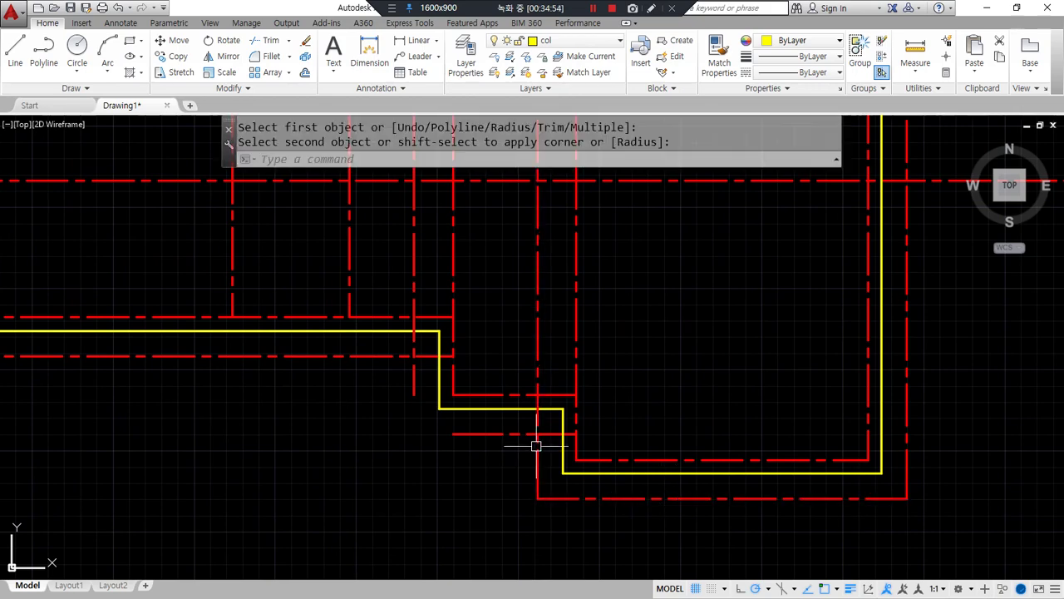
- Fillet the middle bay's lower reference line to the vertical reference lines at both of its ends
left_click(533, 441)
key("Return")
left_click(515, 433)
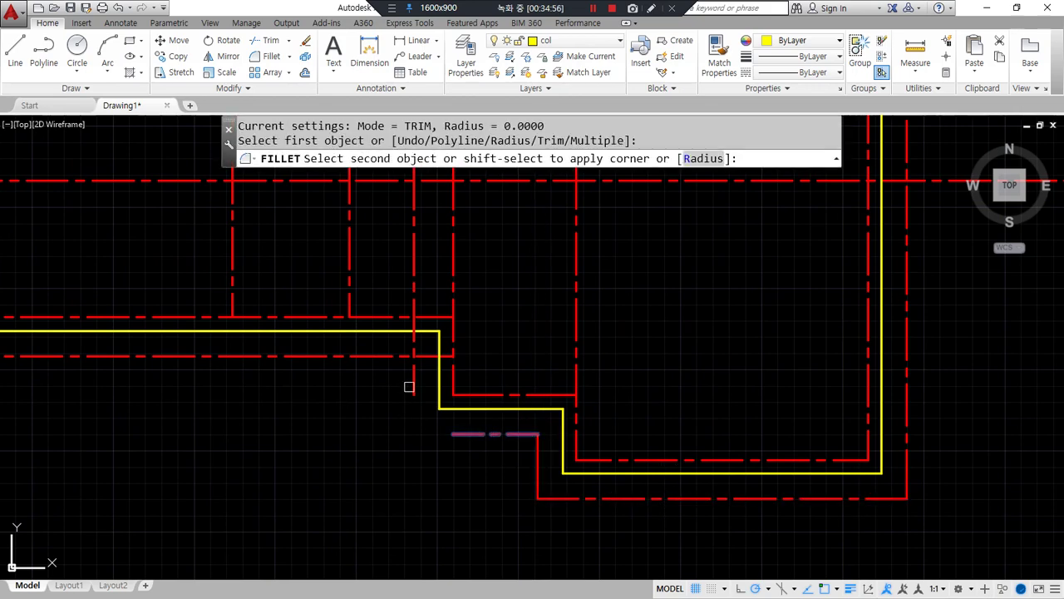
left_click(411, 375)
- Fillet the left bay's lower reference line to the vertical reference lines at both of its ends
key("Return")
left_click(413, 371)
left_click(399, 356)
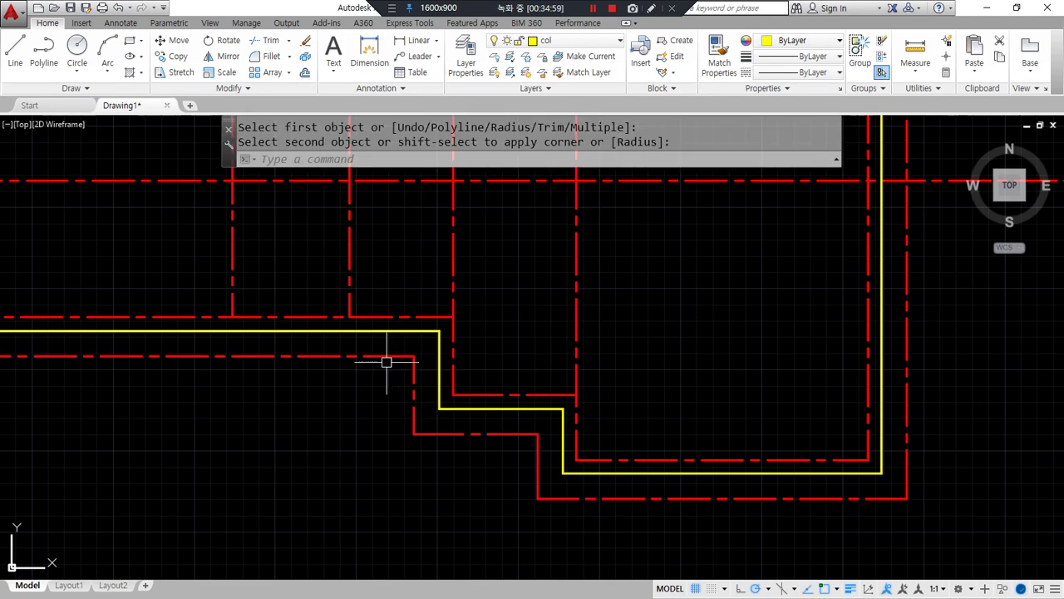
middle_click_drag(315, 390, 657, 440)
key("Return")
left_click(311, 405)
left_click(265, 344)
key("Return")
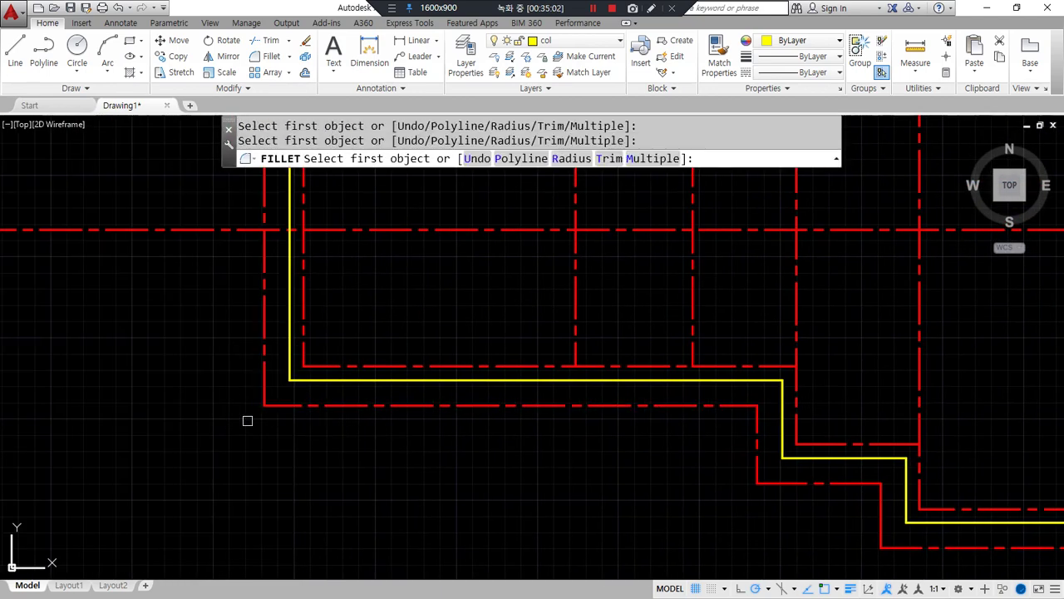
key("Escape")
- Put the left bay's lower and left outer reference lines on the elv layer with the HIDDEN linetype
left_click(289, 432)
left_click(235, 389)
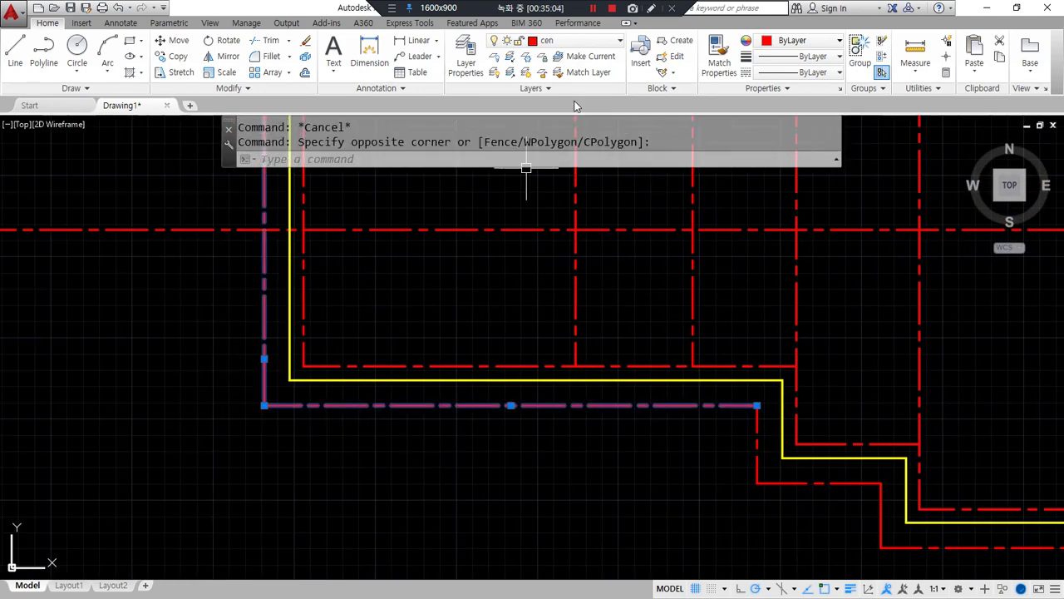
left_click(584, 43)
left_click(565, 113)
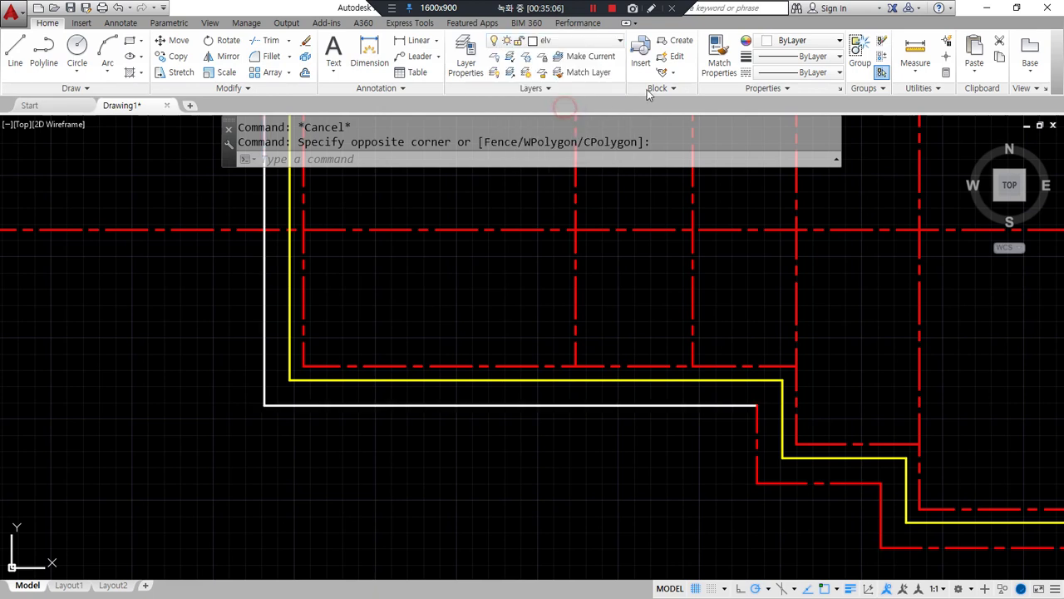
left_click(815, 73)
left_click(807, 156)
key("Escape")
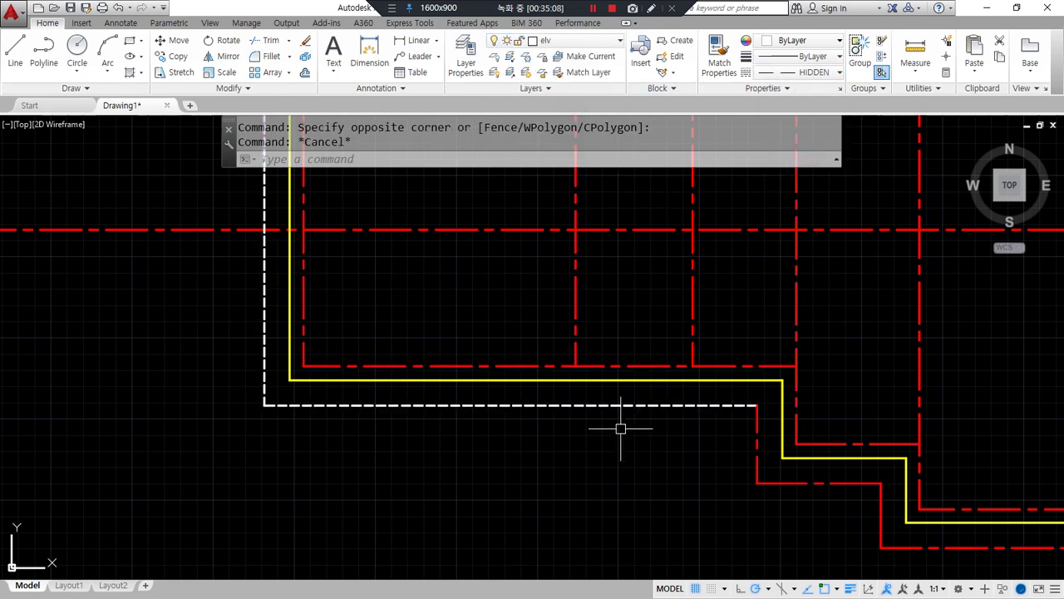
- Match the properties of the left bay's dashed reference line to the middle and right bays' outer reference lines
type("ma")
key("Return")
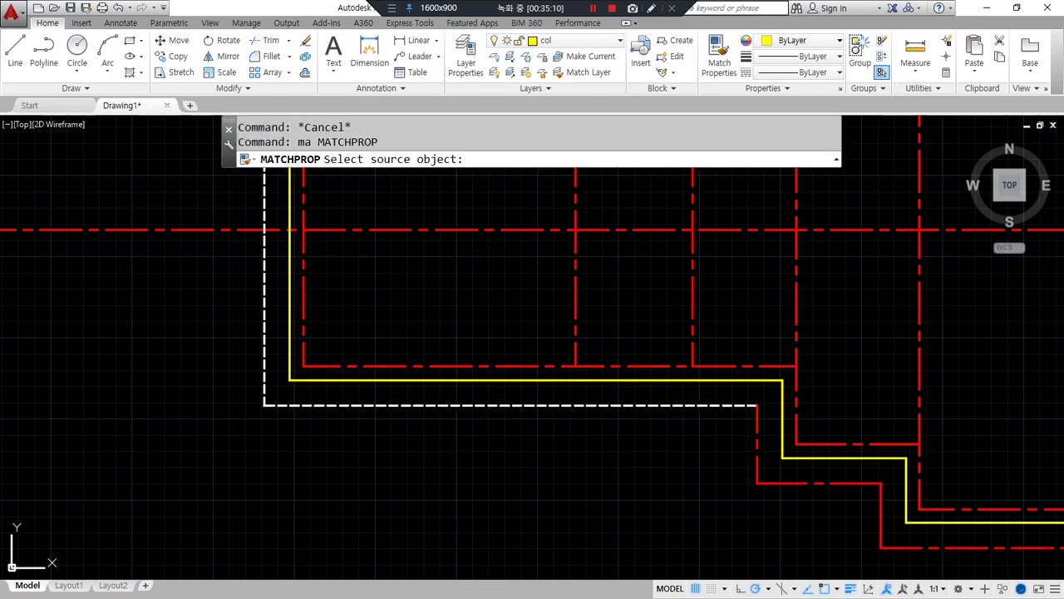
left_click(636, 407)
left_click(757, 501)
left_click(712, 449)
middle_click_drag(732, 472, 371, 409)
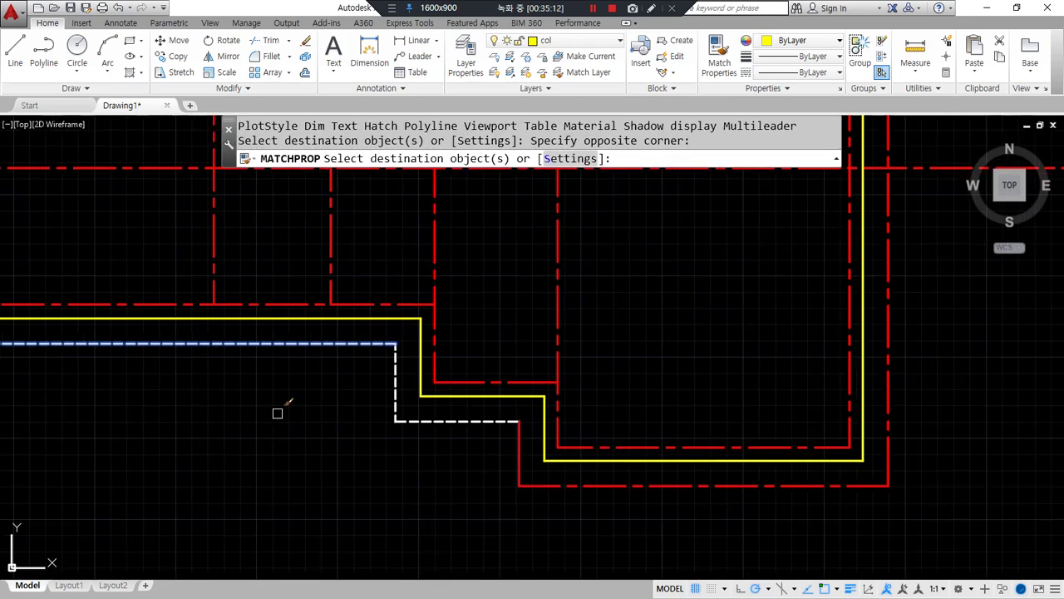
left_click(947, 496)
left_click(445, 489)
key("Return")
- Trim all the vertical lines that extend above the plan's upper horizontal centerline
scroll(399, 470, "down", 2)
middle_click_drag(360, 459, 458, 469)
key("Escape")
type("tr")
key("Return")
left_click(710, 291)
key("Return")
left_click(917, 251)
left_click(13, 203)
key("Return")
- Trim both ends of the upper horizontal centerline back to the dashed outer reference lines
key("Return")
key("Return")
left_click(138, 295)
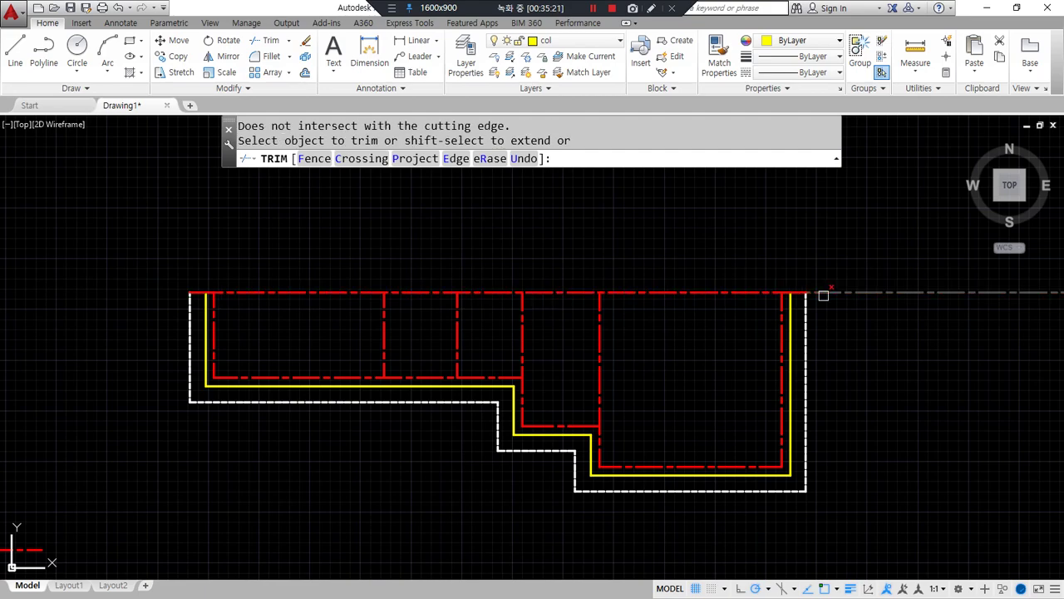
left_click(823, 294)
key("Return")
- Make elv the current layer and draw a long horizontal line rightward from the end of the section's ground line
scroll(788, 333, "down", 2)
middle_click_drag(499, 481, 499, 370)
key("Return")
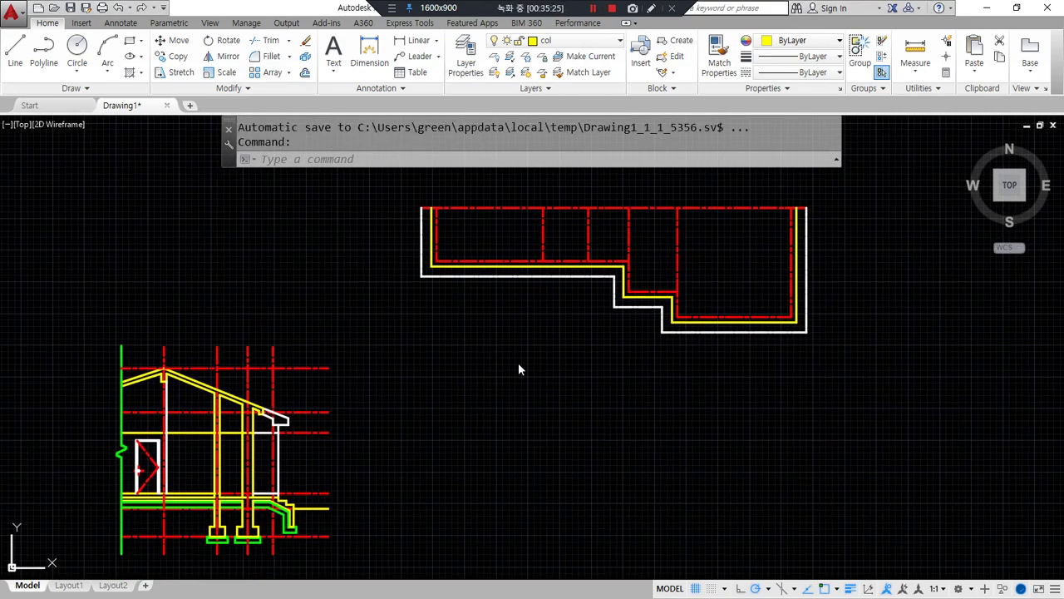
left_click(593, 43)
left_click(568, 105)
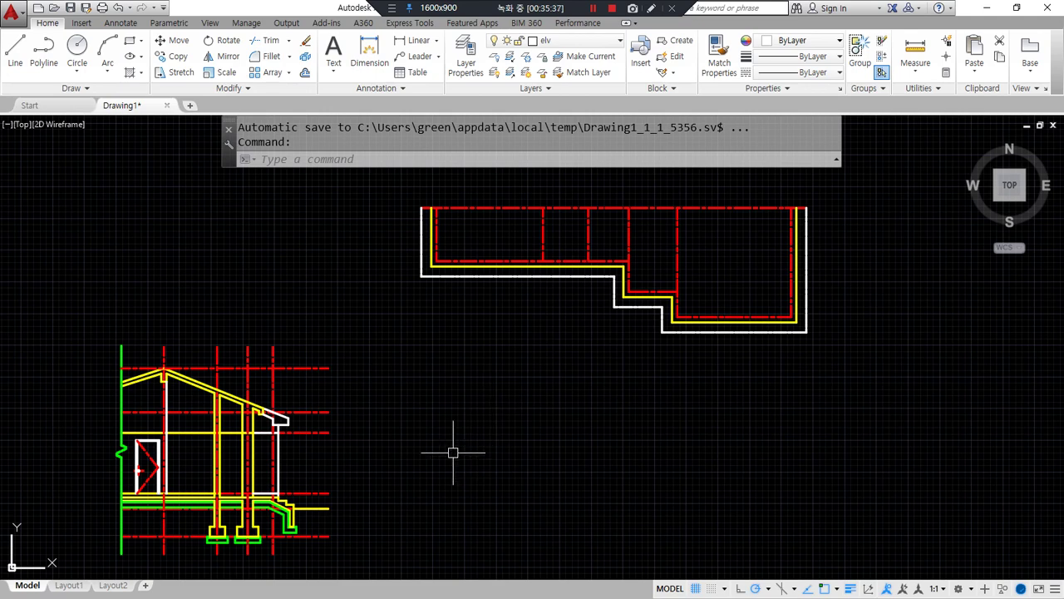
type("l")
key("Return")
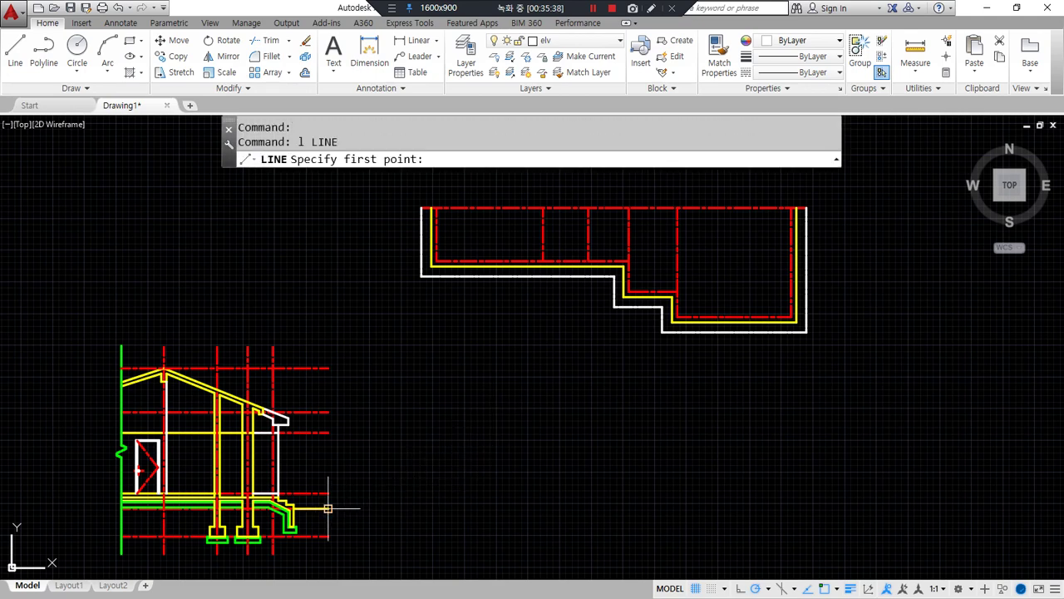
left_click(327, 508)
left_click(920, 508)
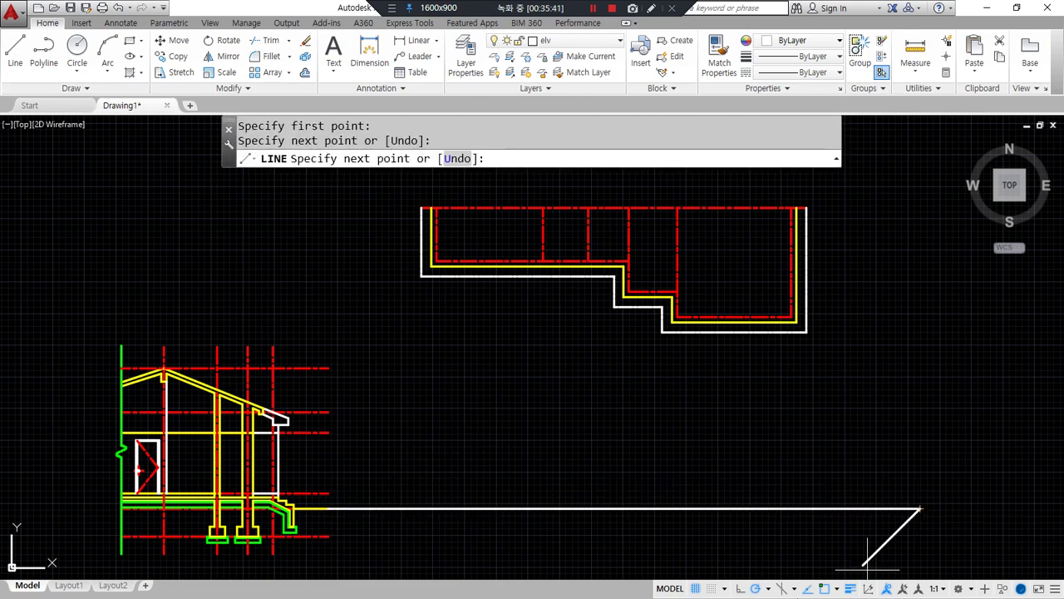
key("Escape")
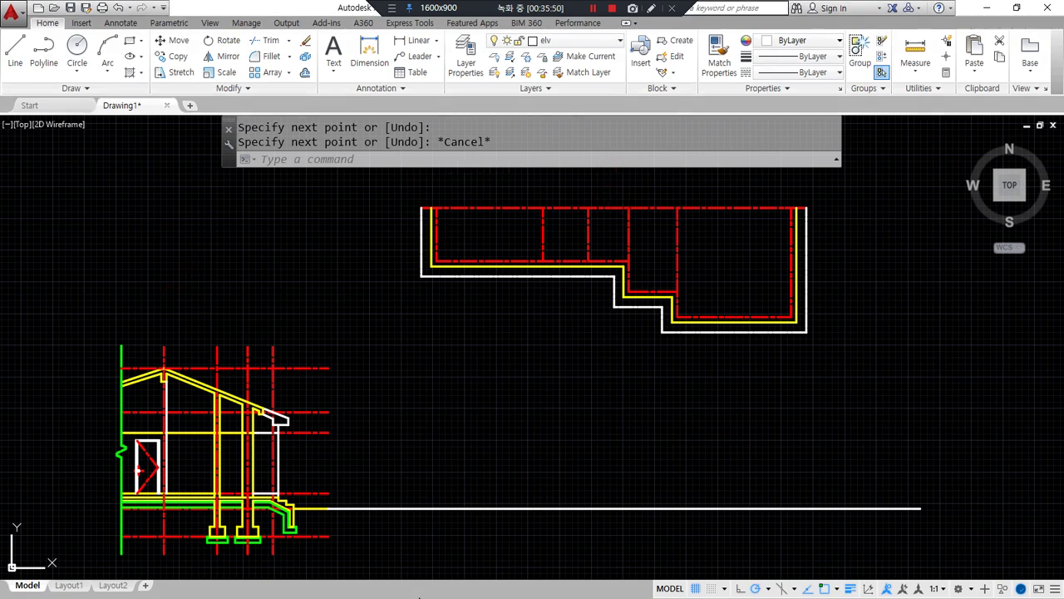
- Draw horizontal lines rightward from the ends of the section's floor-level and ceiling-level centerlines, spanning below the plan outline
type("l")
key("Return")
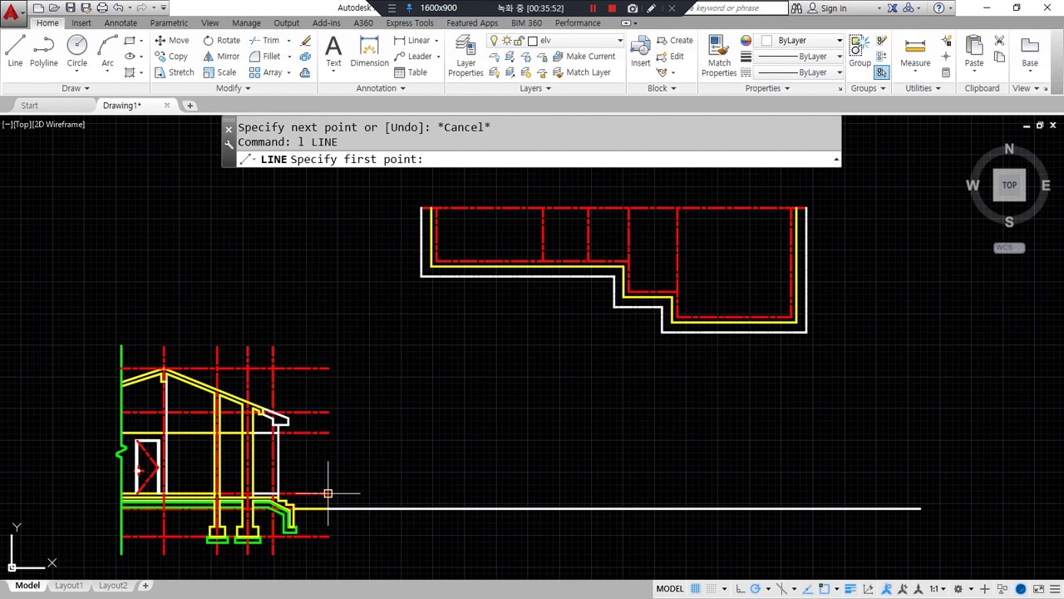
left_click(328, 493)
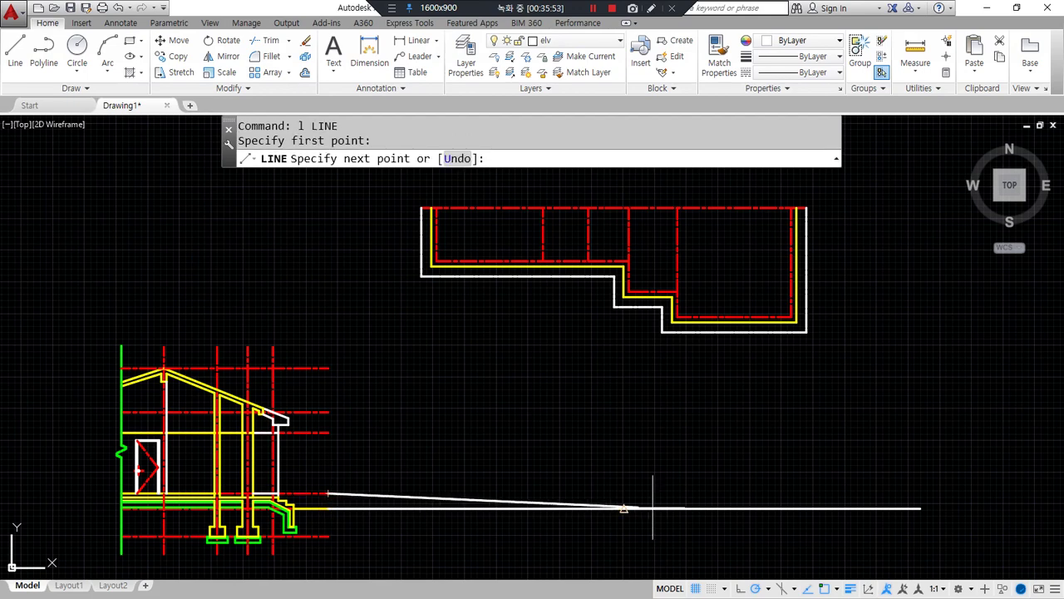
left_click(901, 493)
key("Escape")
key("Return")
left_click(327, 433)
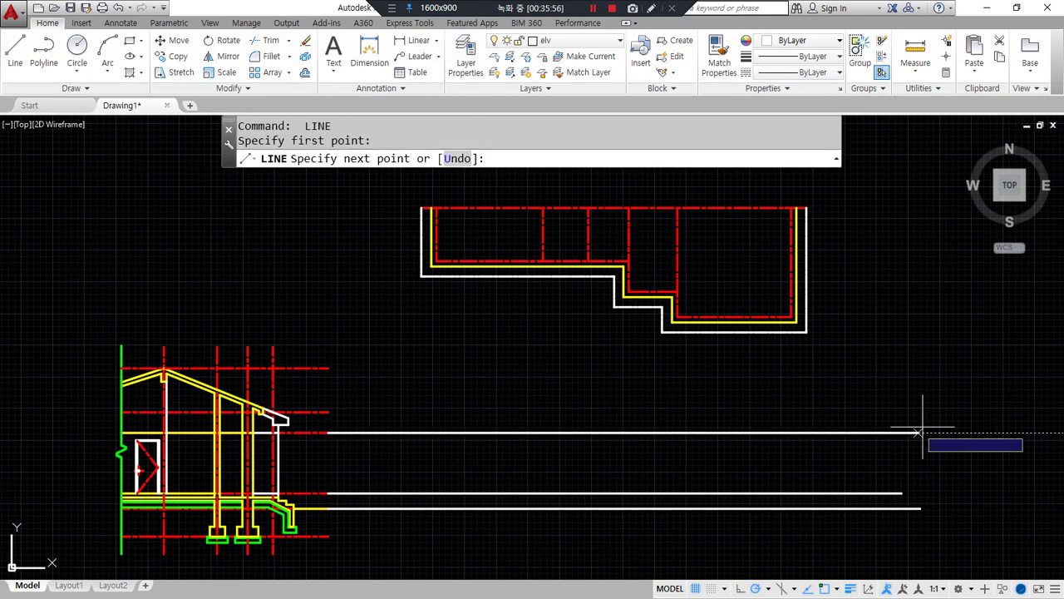
left_click(985, 432)
key("Escape")
- Draw a horizontal line rightward from the section centerline just above the ceiling-level one
key("Return")
left_click(327, 411)
left_click(1003, 411)
key("Escape")
- Draw a horizontal line rightward from the end of the section's topmost centerline at the roof ridge
key("Return")
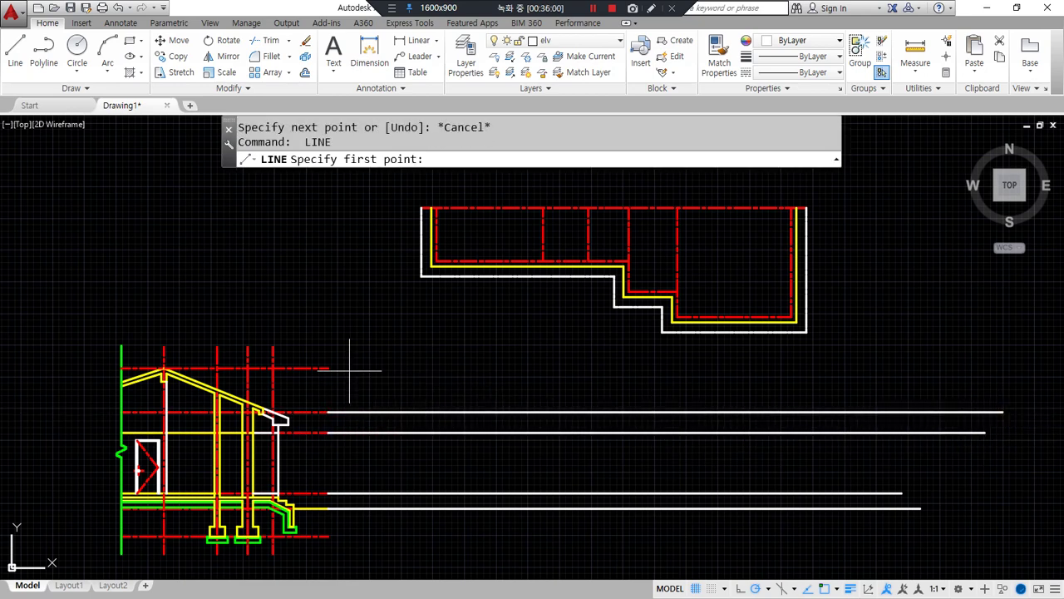
left_click(327, 368)
left_click(1023, 368)
key("Escape")
- Draw vertical lines from the lower ends of the plan's three leftmost vertical centerlines down past the ground line
key("Return")
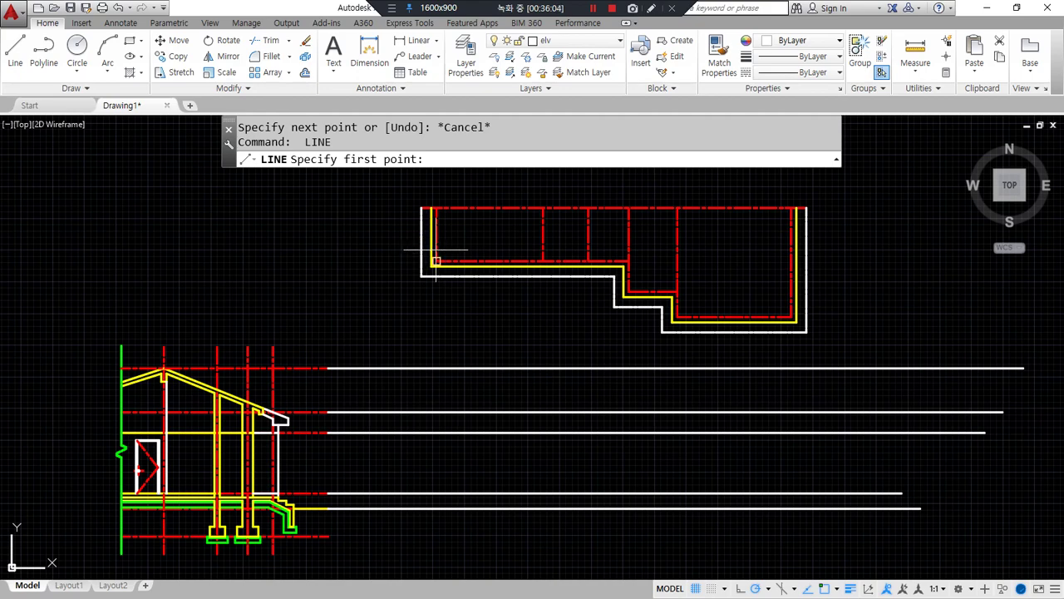
left_click(435, 259)
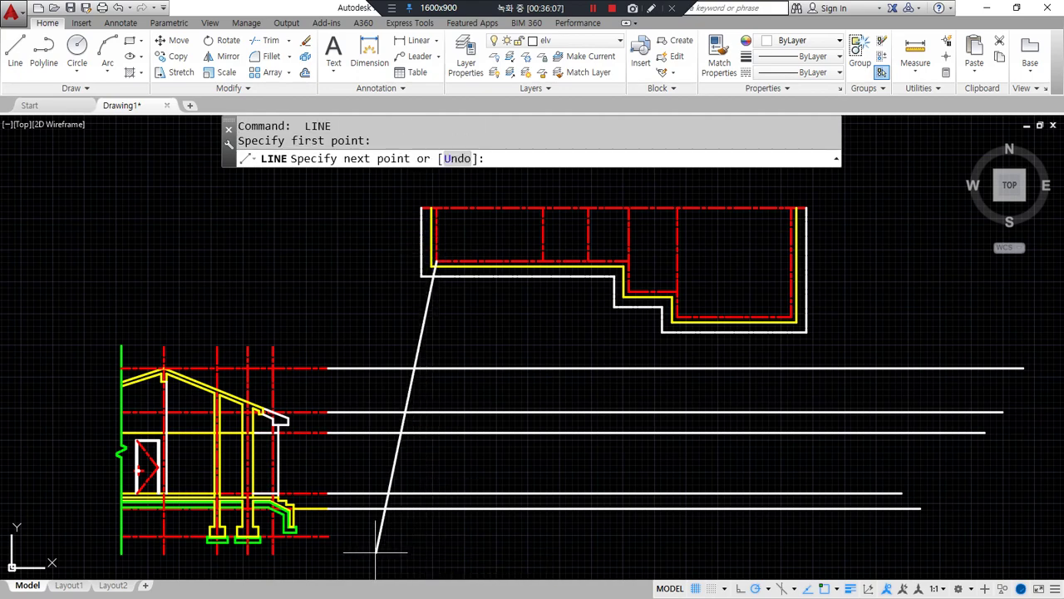
middle_click_drag(436, 552, 428, 509)
left_click(435, 538)
key("Return")
key("Return")
left_click(542, 203)
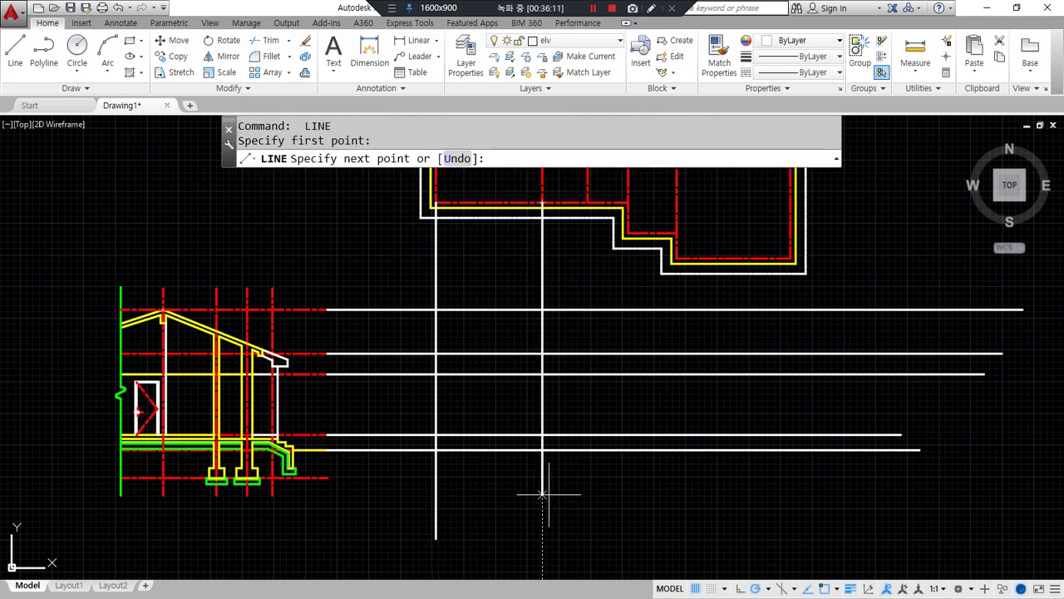
left_click(542, 539)
key("Return")
key("Return")
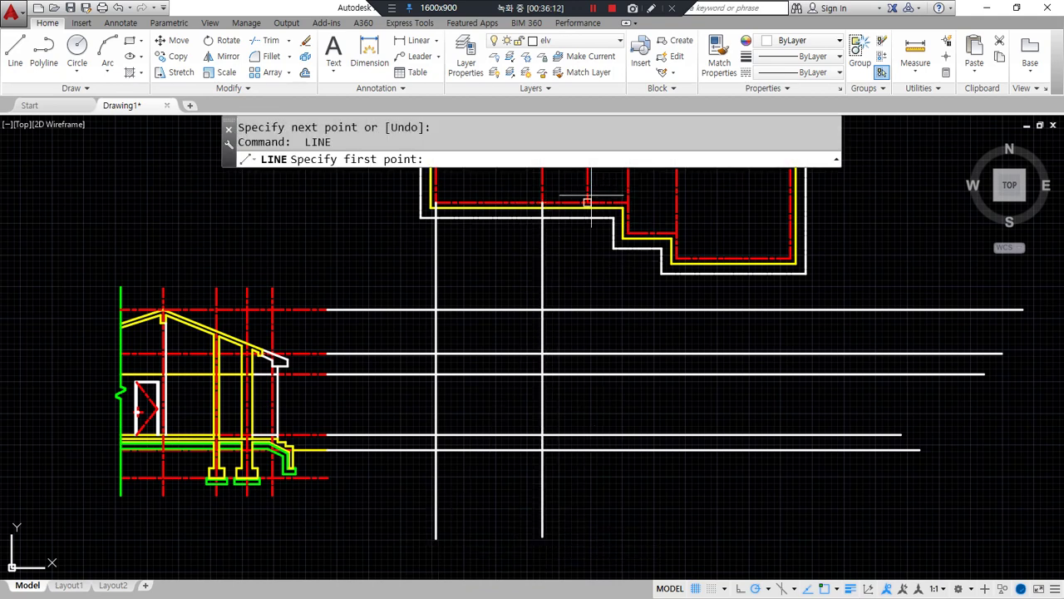
left_click(587, 203)
left_click(587, 532)
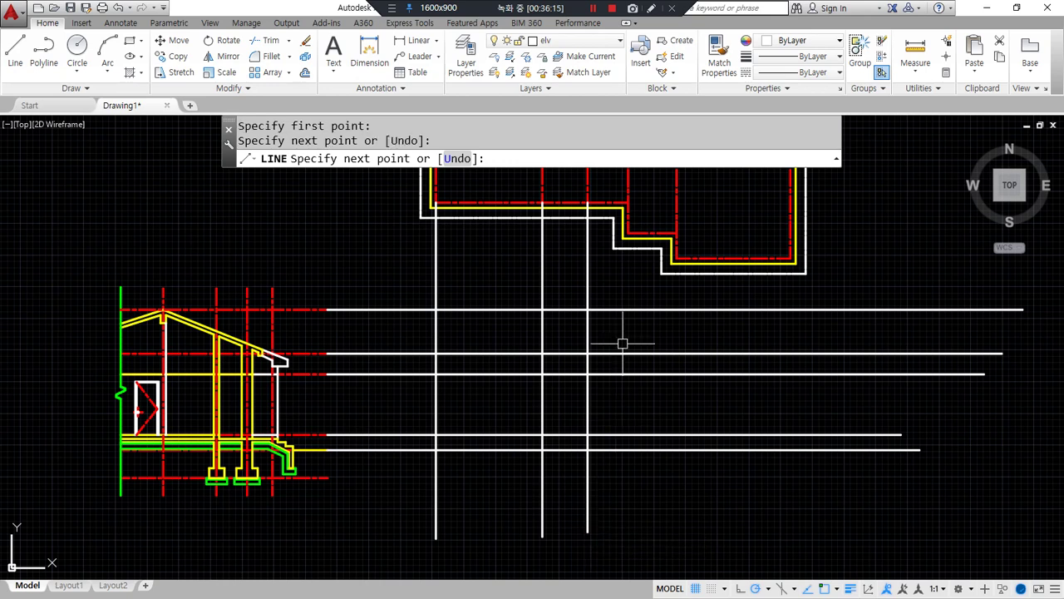
key("Return")
- Draw vertical lines from the lower ends of the plan's three remaining vertical centerlines down past the ground line
key("Return")
left_click(628, 233)
left_click(628, 545)
key("Return")
key("Return")
left_click(677, 250)
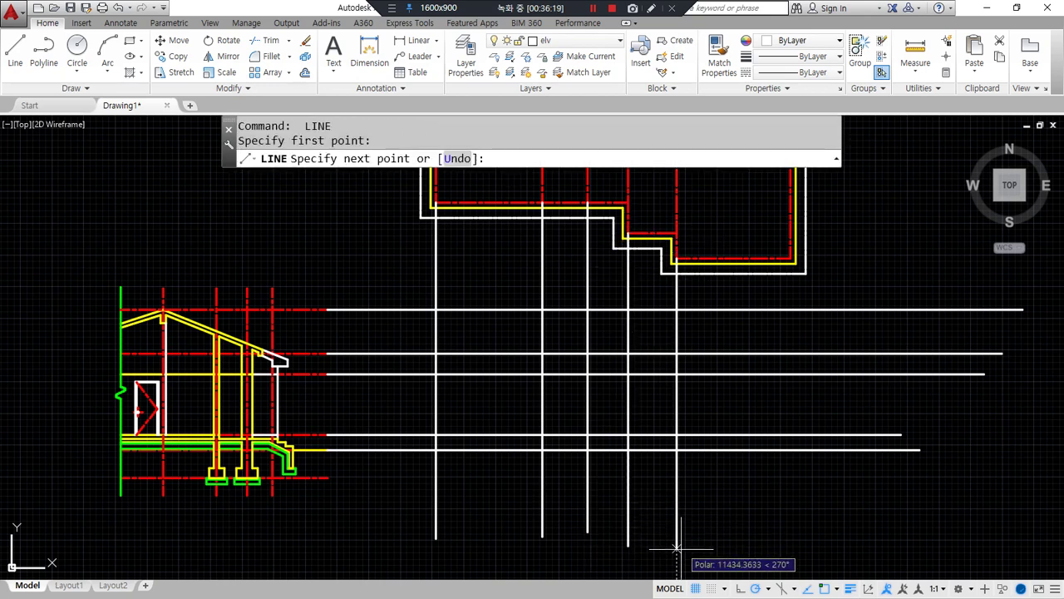
left_click(675, 550)
key("Return")
key("Return")
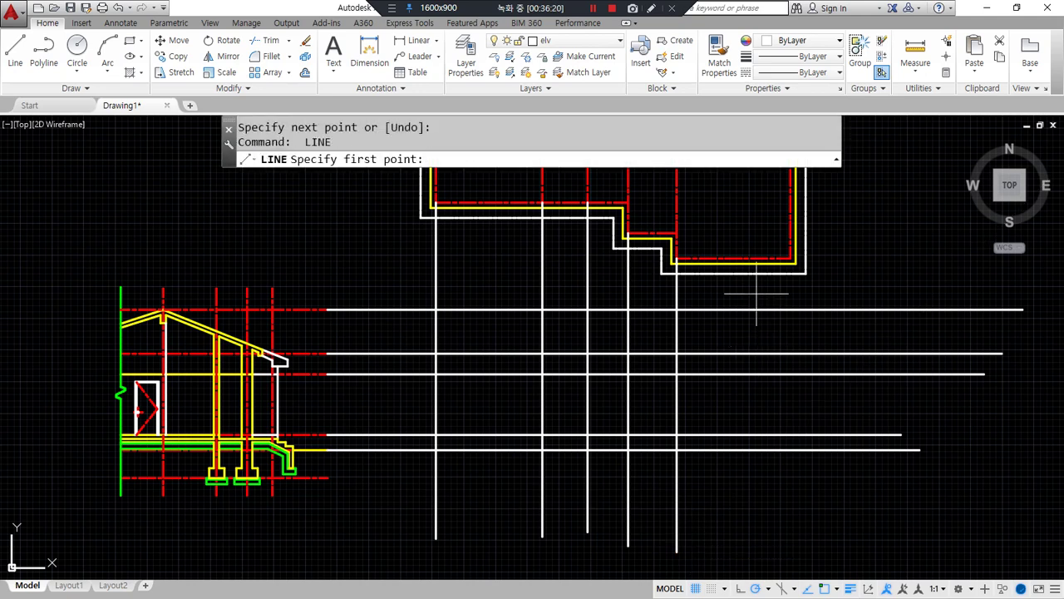
left_click(783, 258)
left_click(762, 538)
key("Return")
- Match the section's lowest centerline properties to all the projected vertical lines and the horizontal lines above the ground line
type("ma")
key("Return")
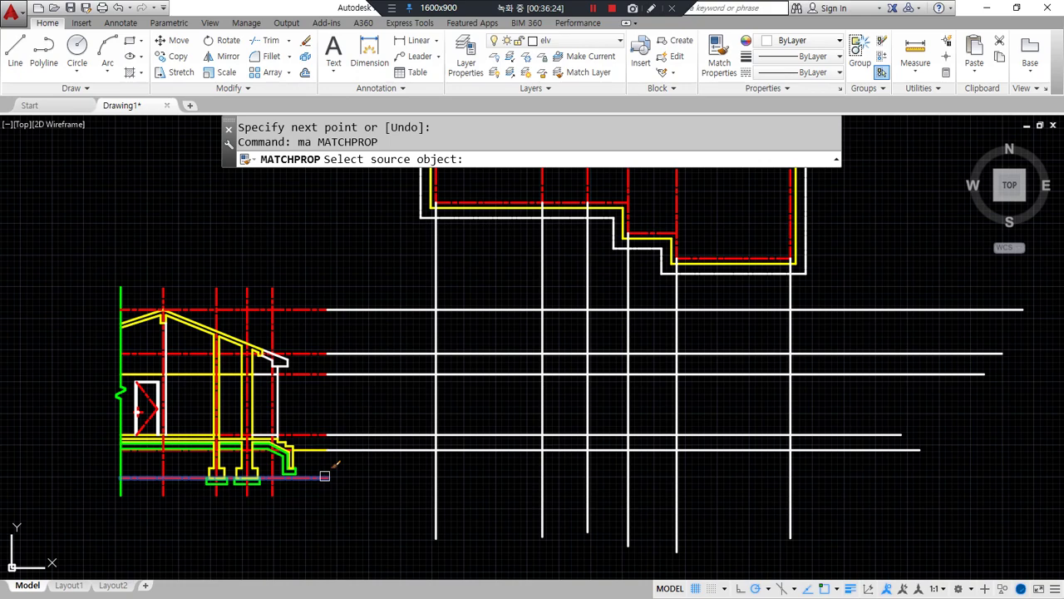
left_click(327, 477)
left_click(914, 540)
left_click(414, 480)
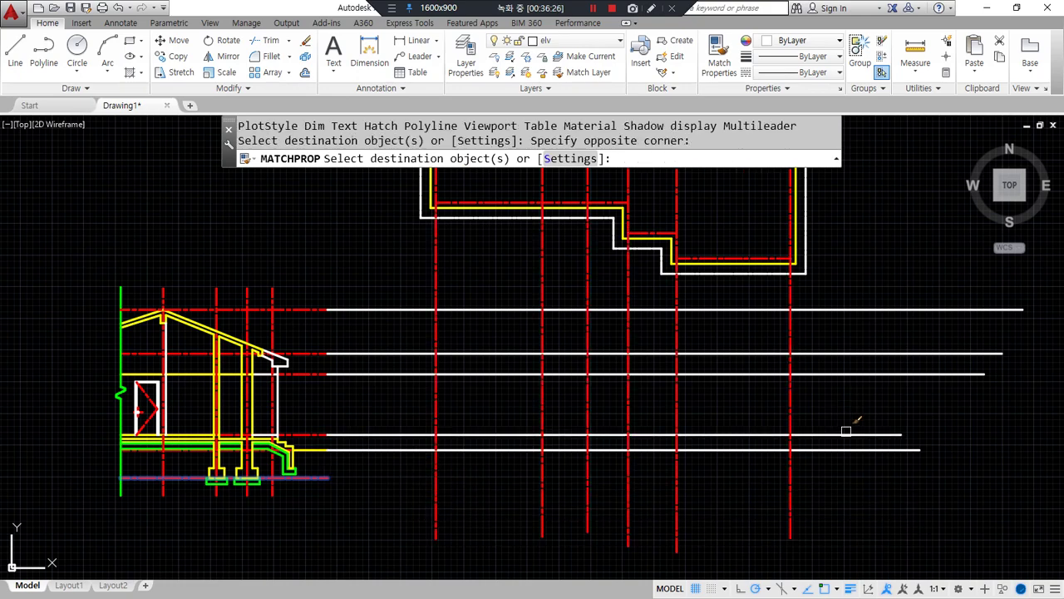
left_click(933, 439)
left_click(870, 287)
key("Return")
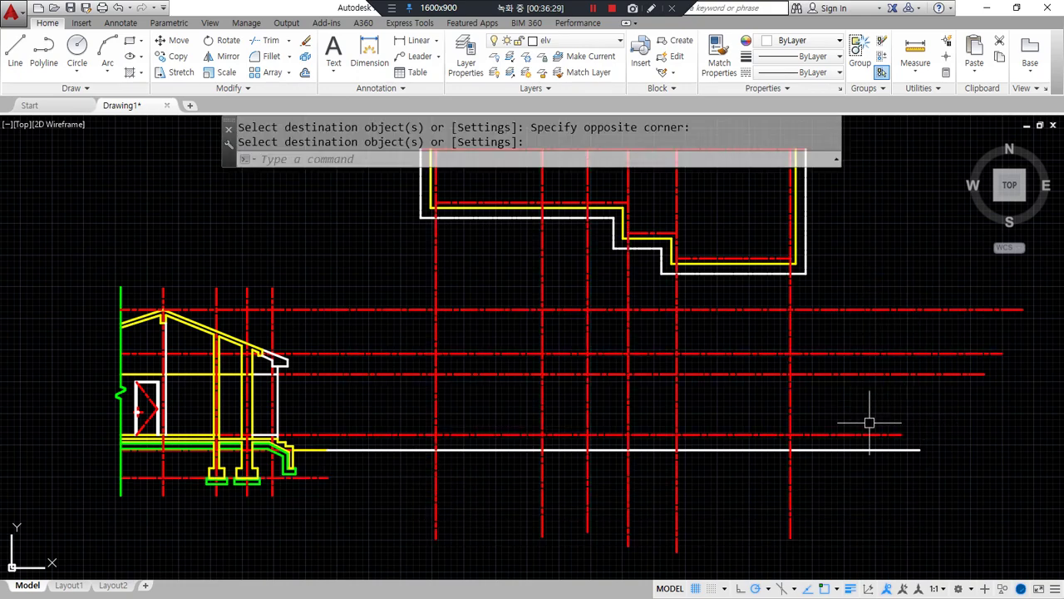
- Delete the projected horizontal centerline between the ridge and ceiling levels
middle_click_drag(819, 478, 811, 500)
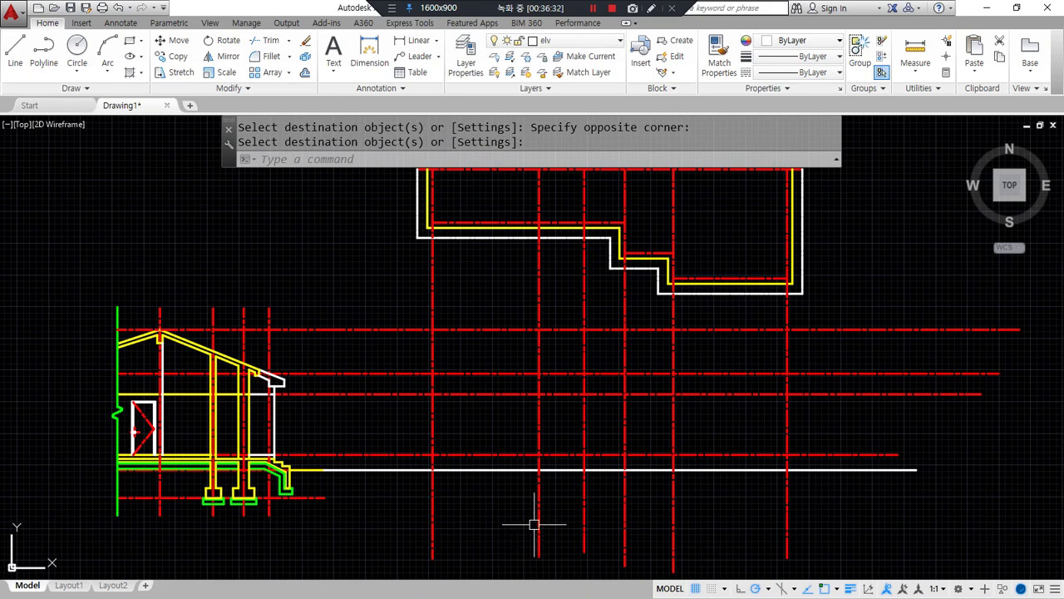
left_click(527, 372)
key("Delete")
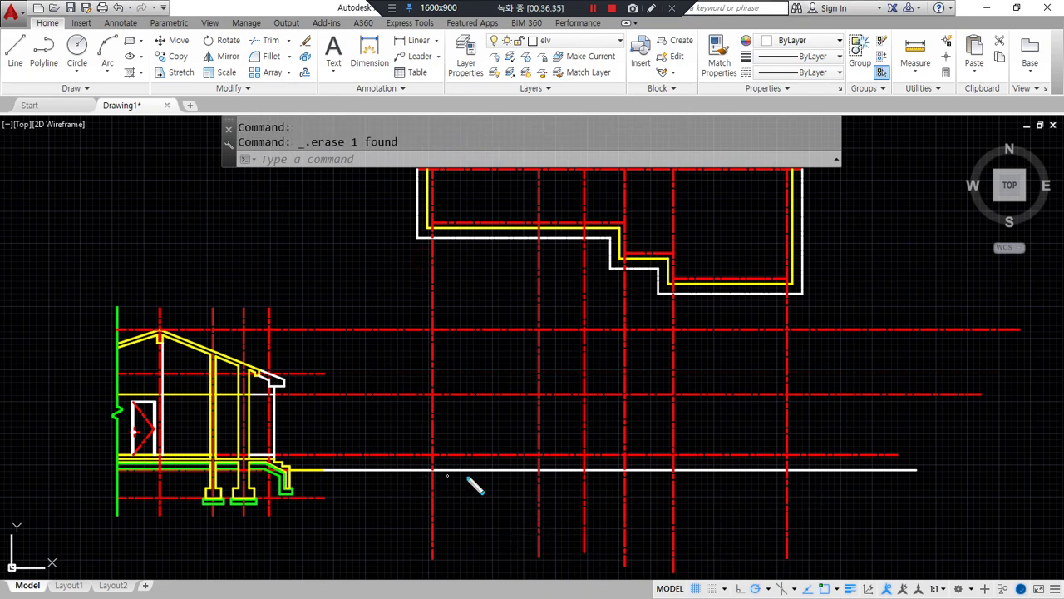
mouse_move(389, 399)
left_mouse_down()
mouse_move(815, 356)
mouse_move(613, 517)
left_mouse_up()
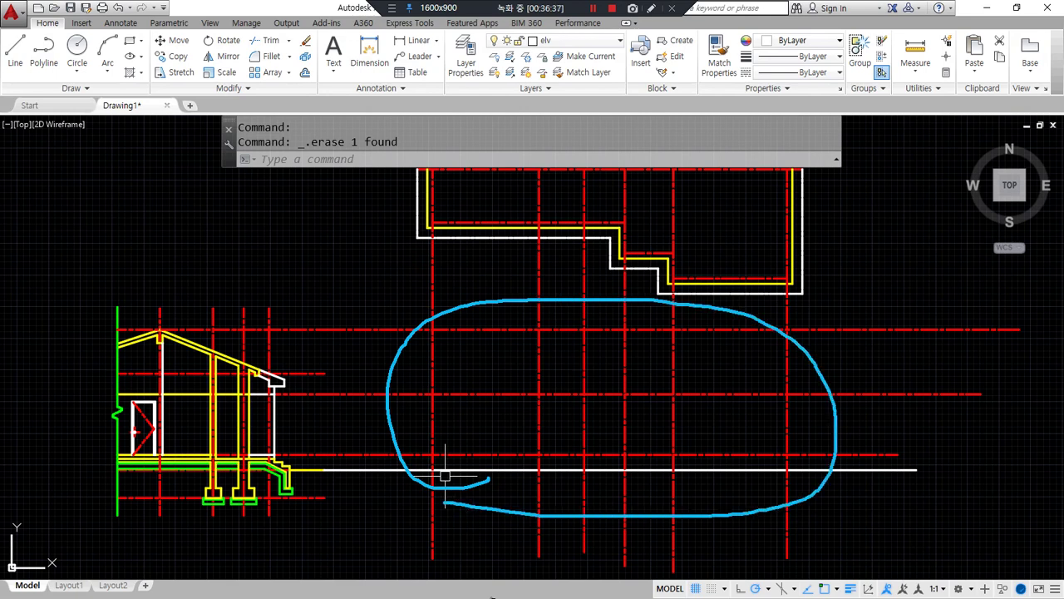
key("Escape")
left_click_drag(325, 371, 700, 384)
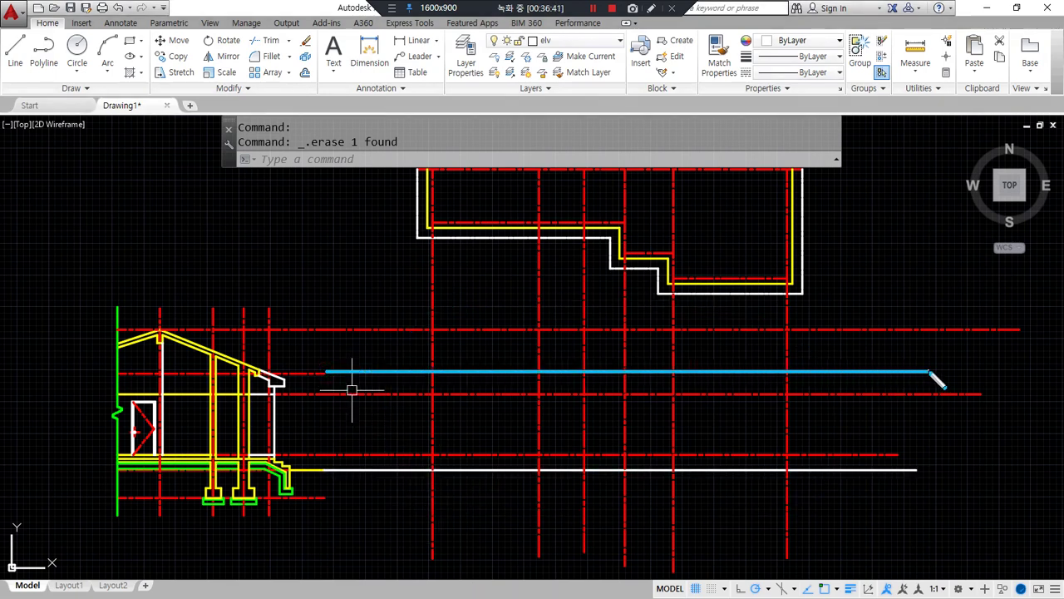
key("Escape")
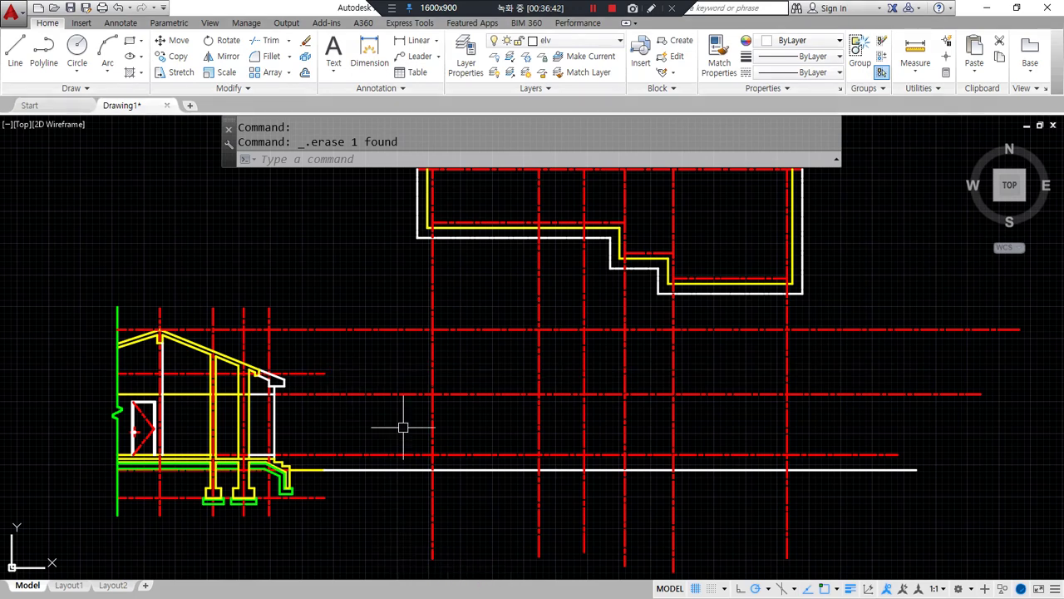
- Match the ground line's properties to the projected horizontal line at ridge level
left_click_drag(354, 328, 428, 336)
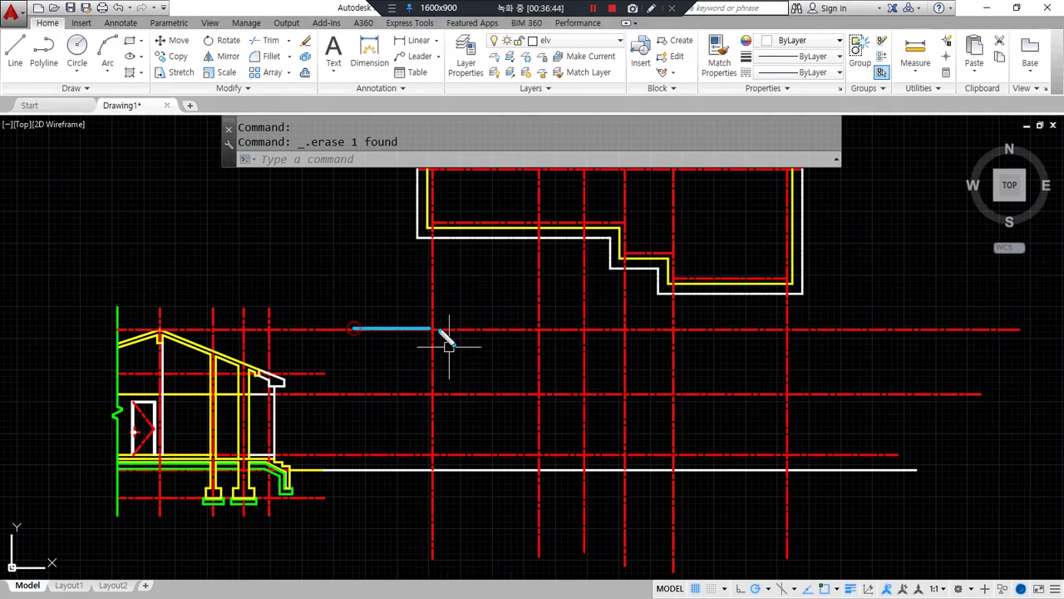
key("Escape")
type("ma")
key("Return")
left_click(810, 470)
left_click(829, 331)
key("Return")
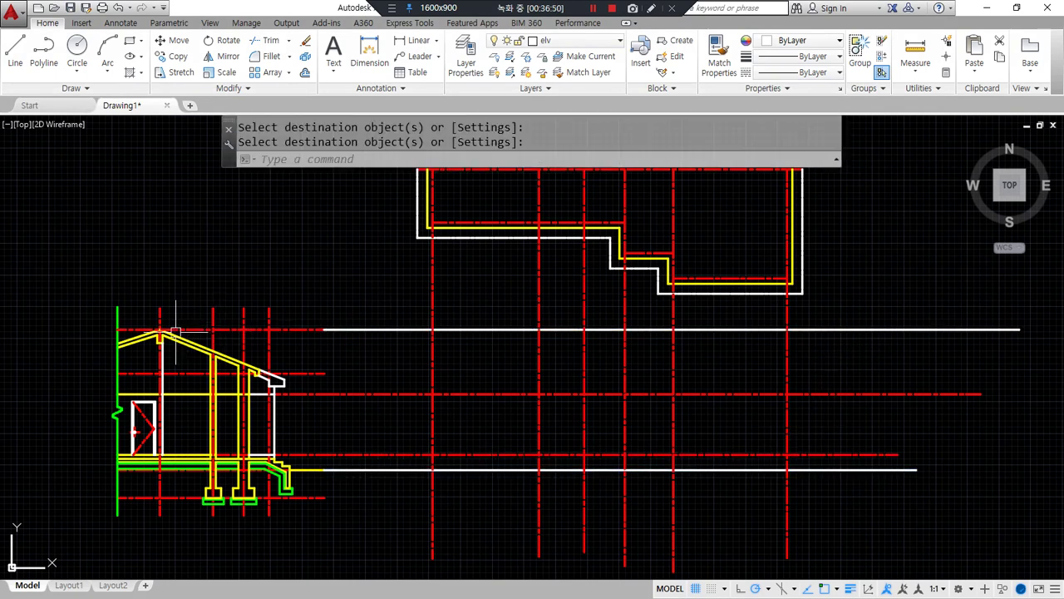
left_click_drag(170, 331, 792, 333)
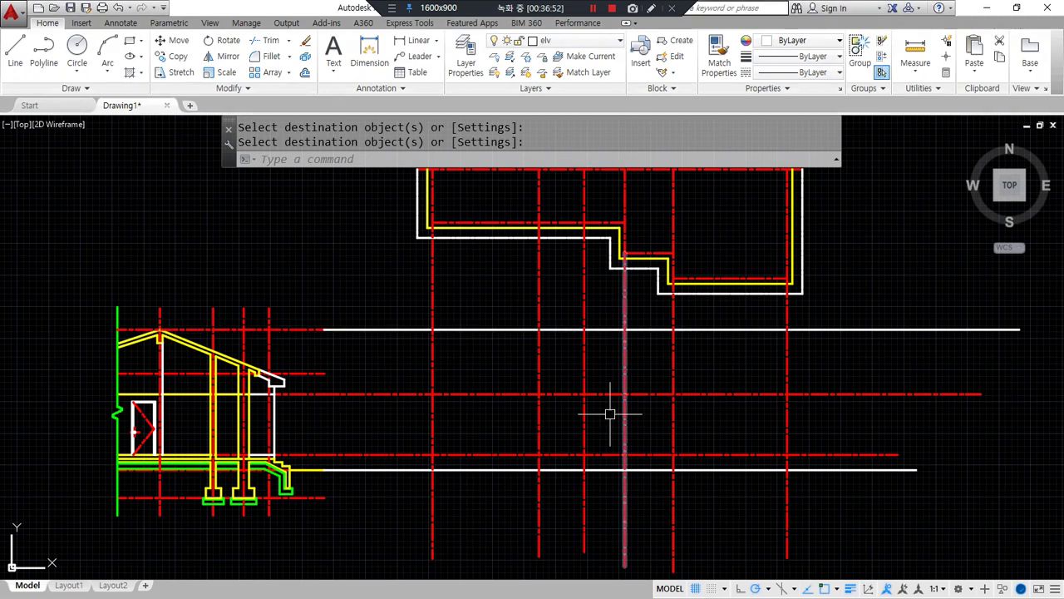
middle_click_drag(520, 408, 507, 425)
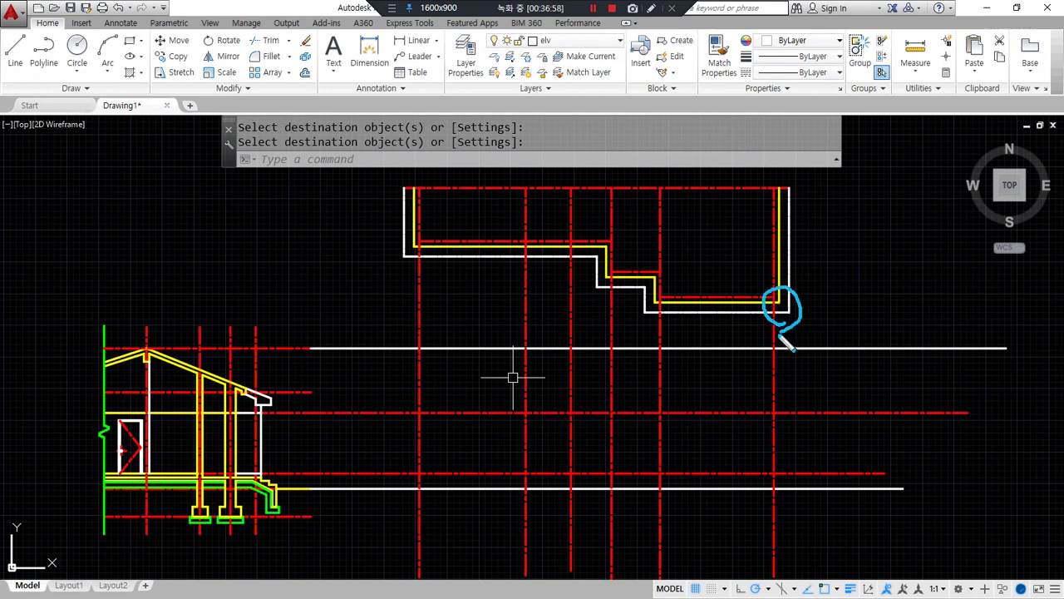
left_click_drag(272, 403, 268, 384)
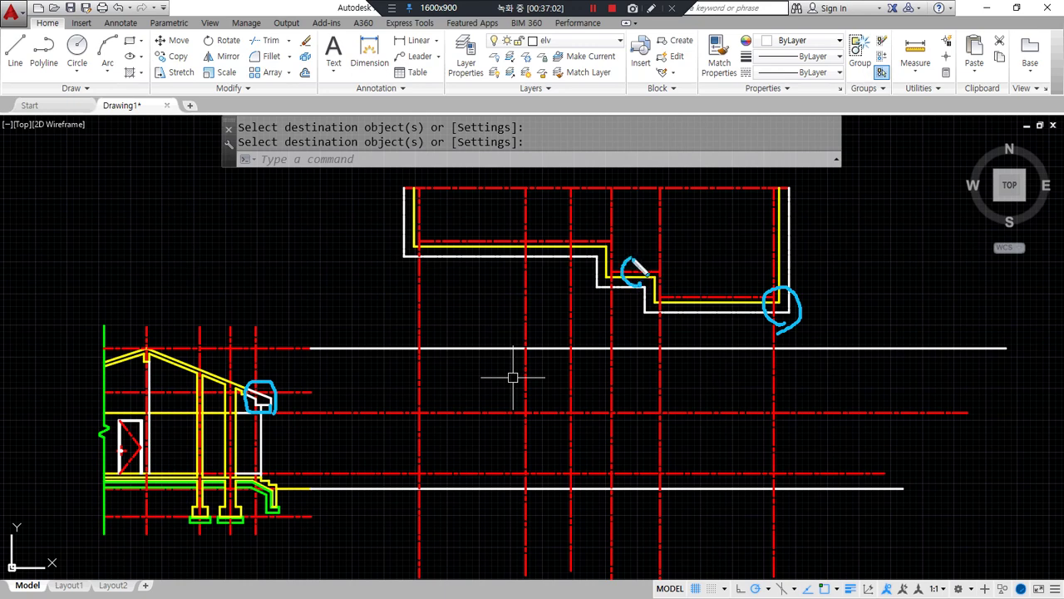
left_click_drag(241, 399, 246, 387)
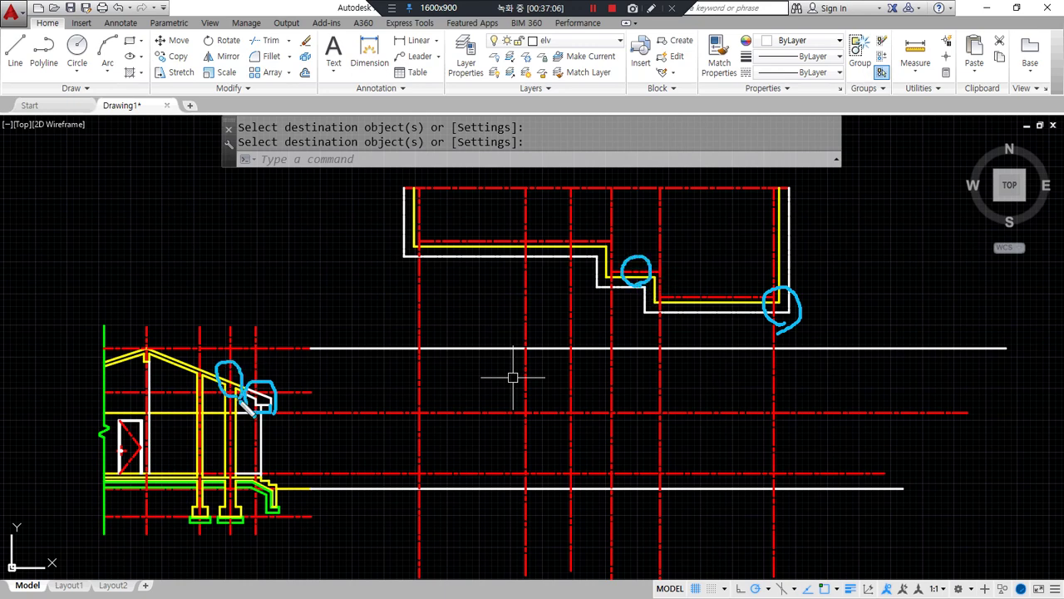
mouse_move(592, 237)
left_mouse_down()
mouse_move(677, 237)
mouse_move(641, 245)
left_mouse_up()
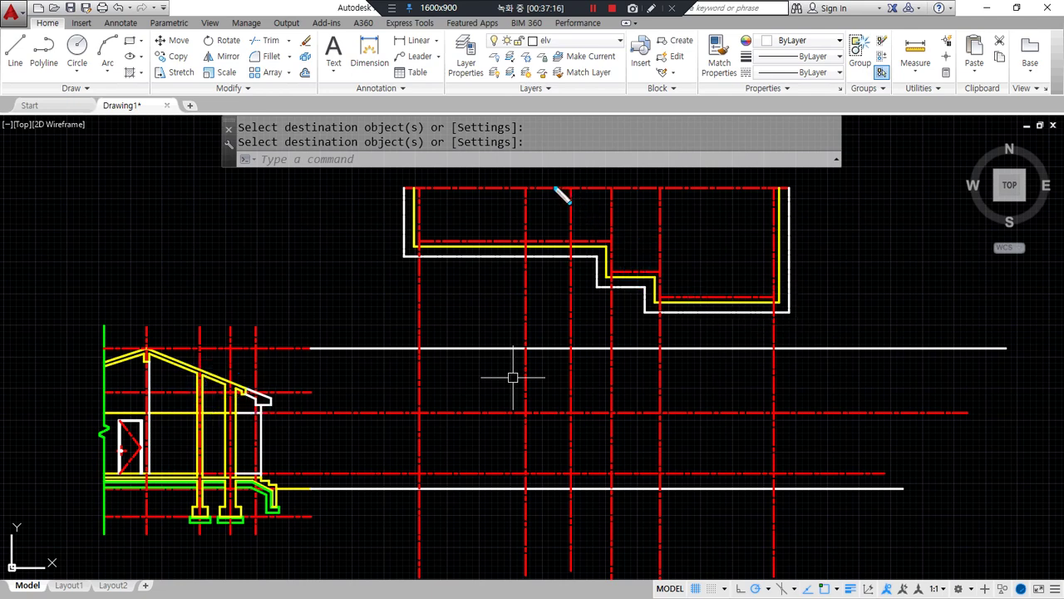
mouse_move(565, 193)
left_mouse_down()
mouse_move(565, 235)
mouse_move(578, 226)
left_mouse_up()
left_click_drag(634, 186, 633, 268)
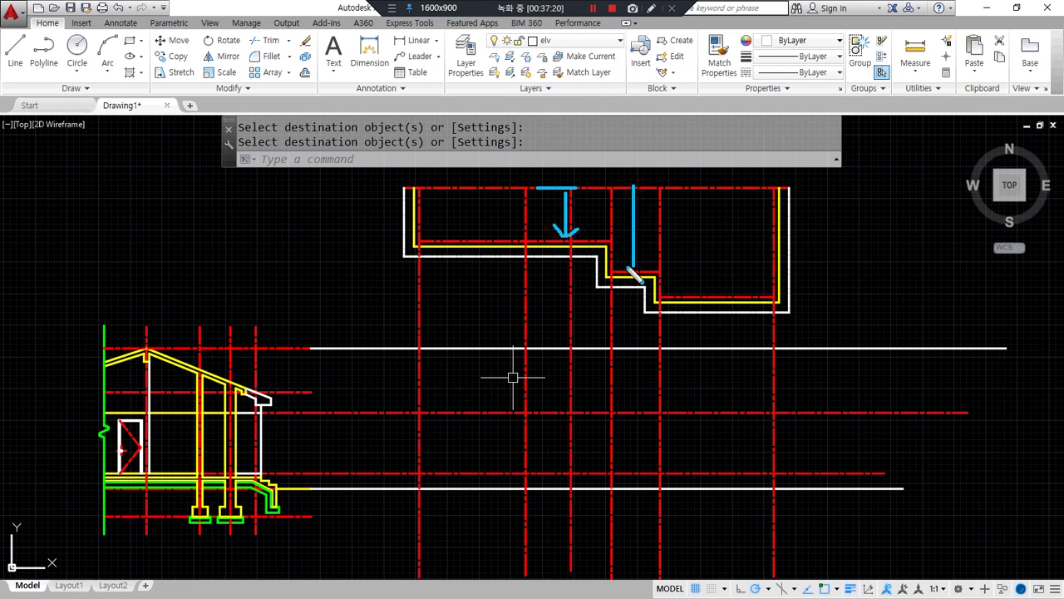
left_click_drag(704, 189, 704, 285)
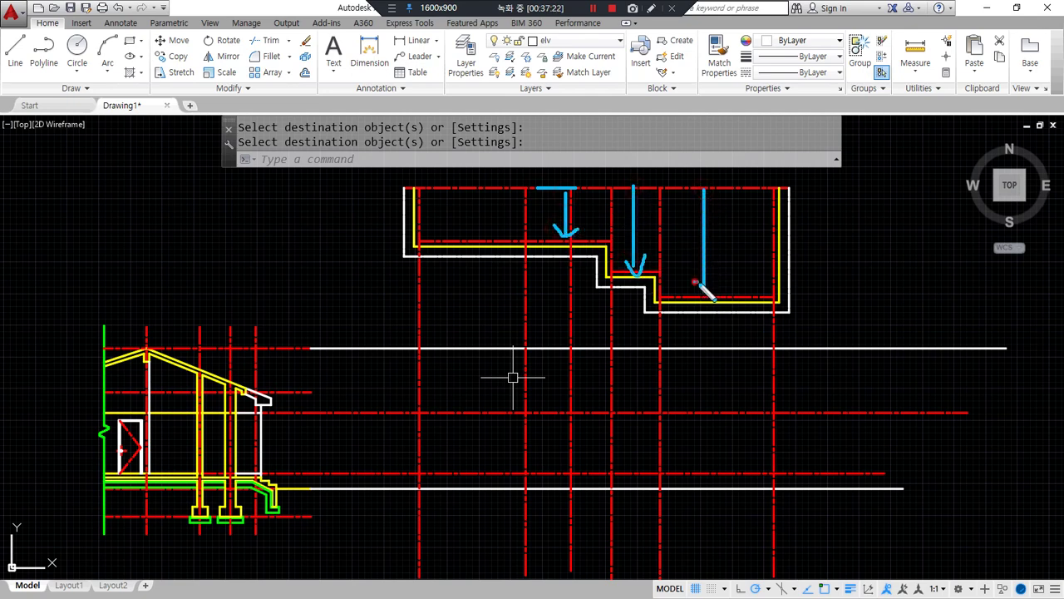
mouse_move(147, 322)
left_mouse_down()
mouse_move(147, 384)
mouse_move(198, 369)
mouse_move(232, 385)
left_mouse_up()
left_click_drag(150, 421, 254, 421)
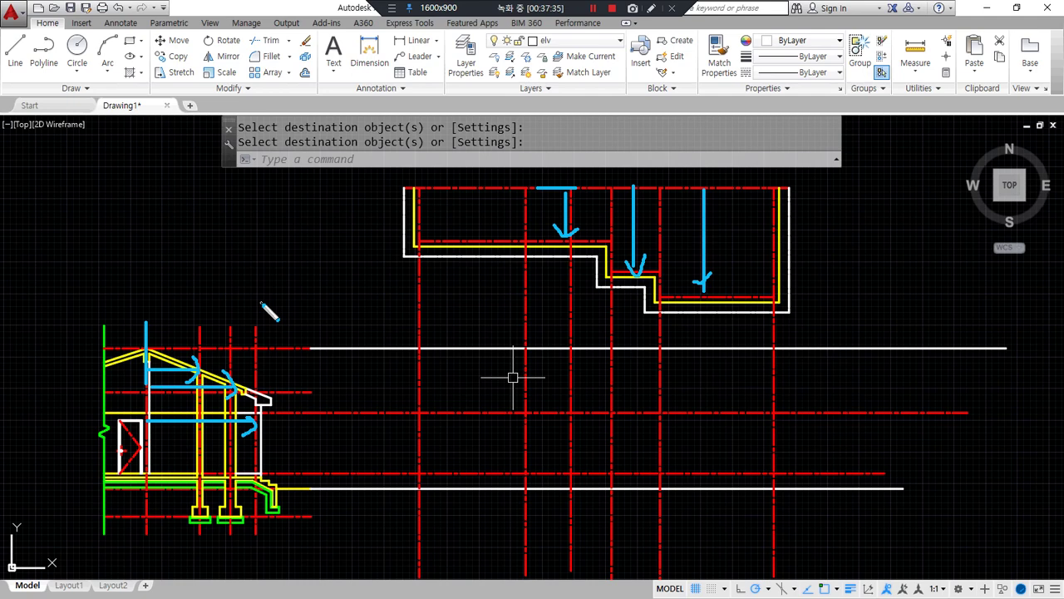
- Measure the plan's depth from its upper centerline to the left-hand wall centerline, and the section's ridge-to-first-wall centerline spacing
type("di")
key("Return")
left_click(419, 189)
left_click(419, 256)
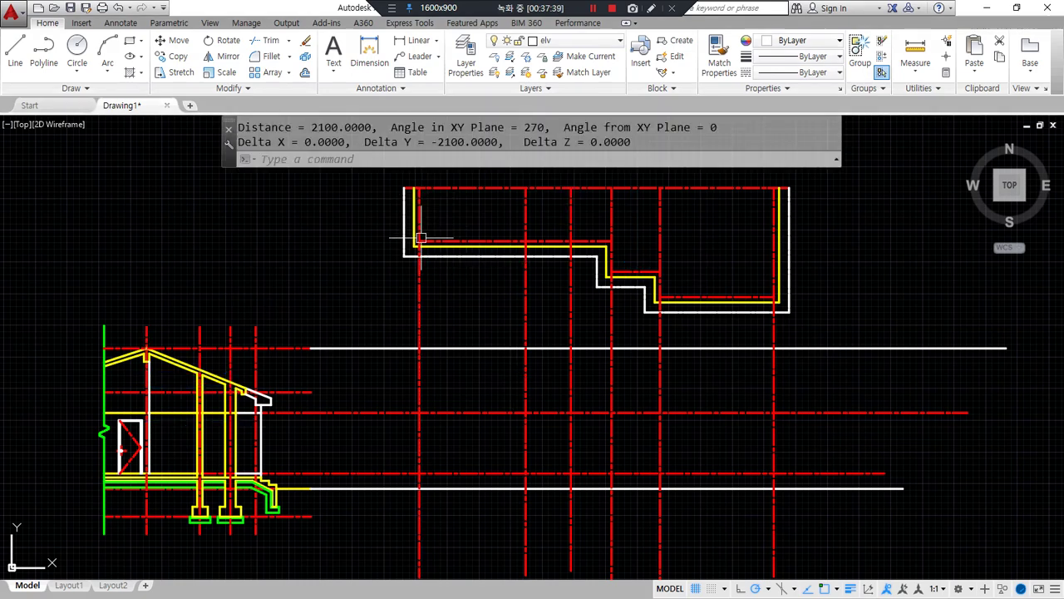
key("Return")
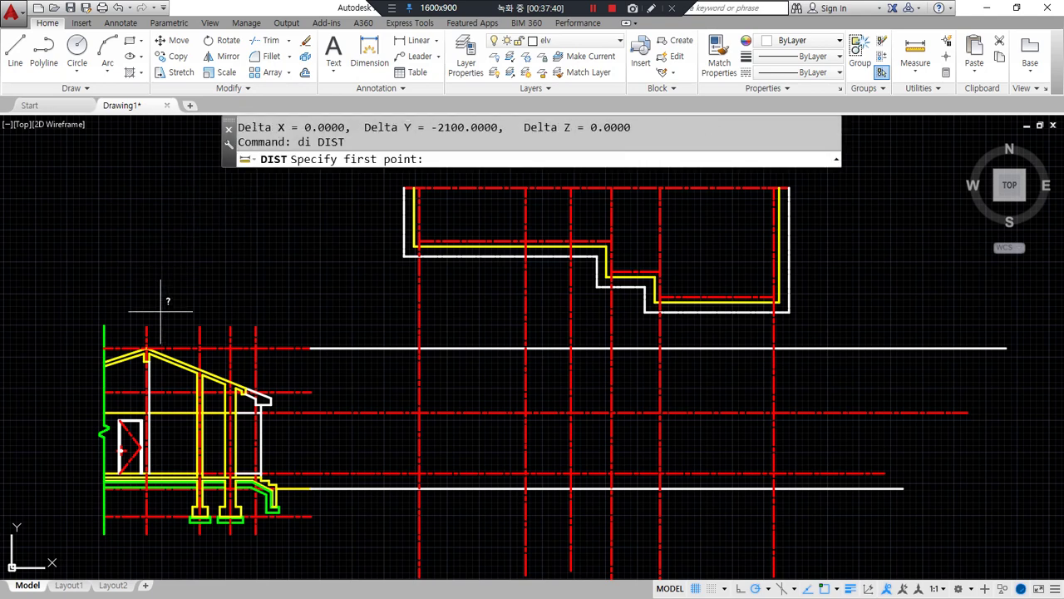
left_click(146, 326)
left_click(199, 326)
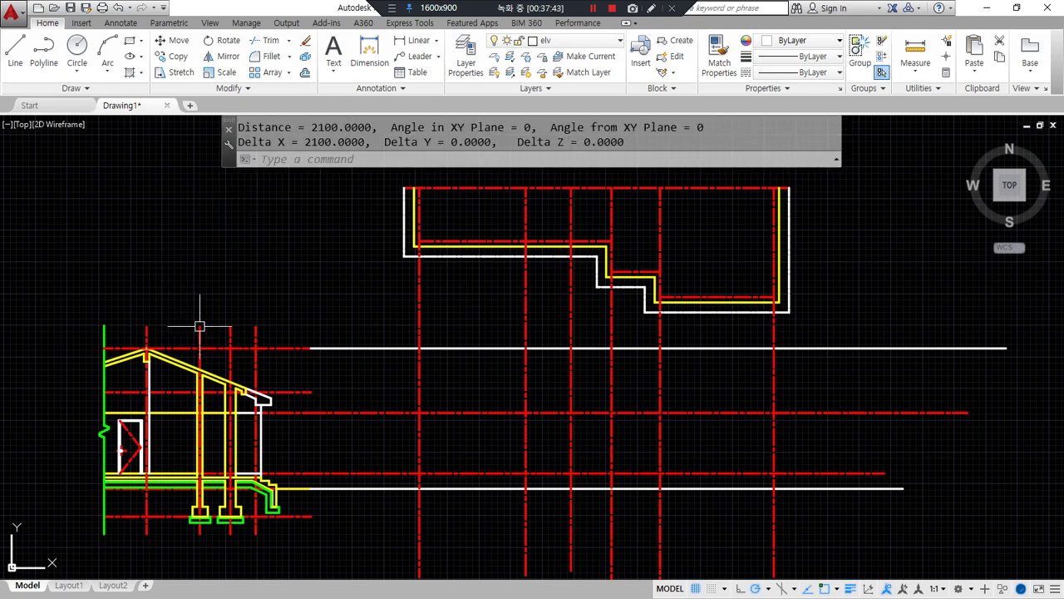
- Measure the depth to the plan's middle stepped wall centerline and the section's spacing from ridge centerline to second wall centerline
key("Return")
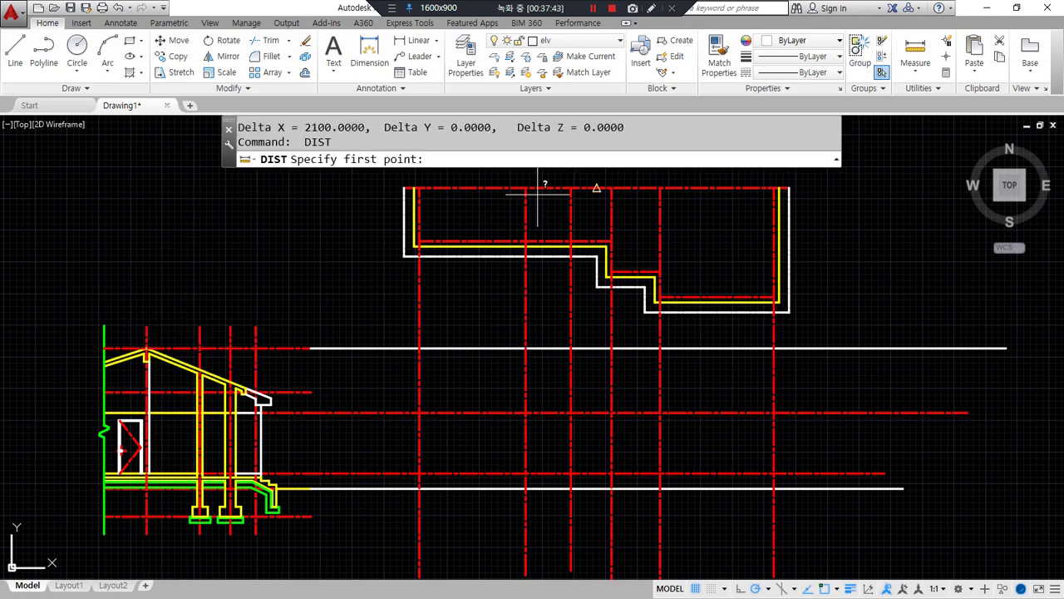
left_click(660, 187)
left_click(660, 271)
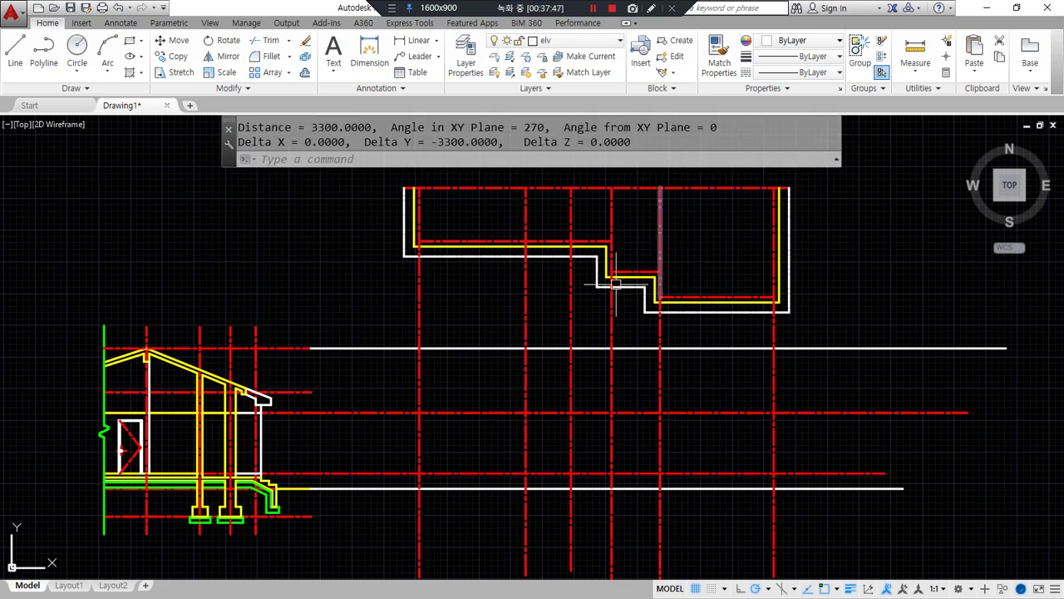
key("Return")
left_click(146, 327)
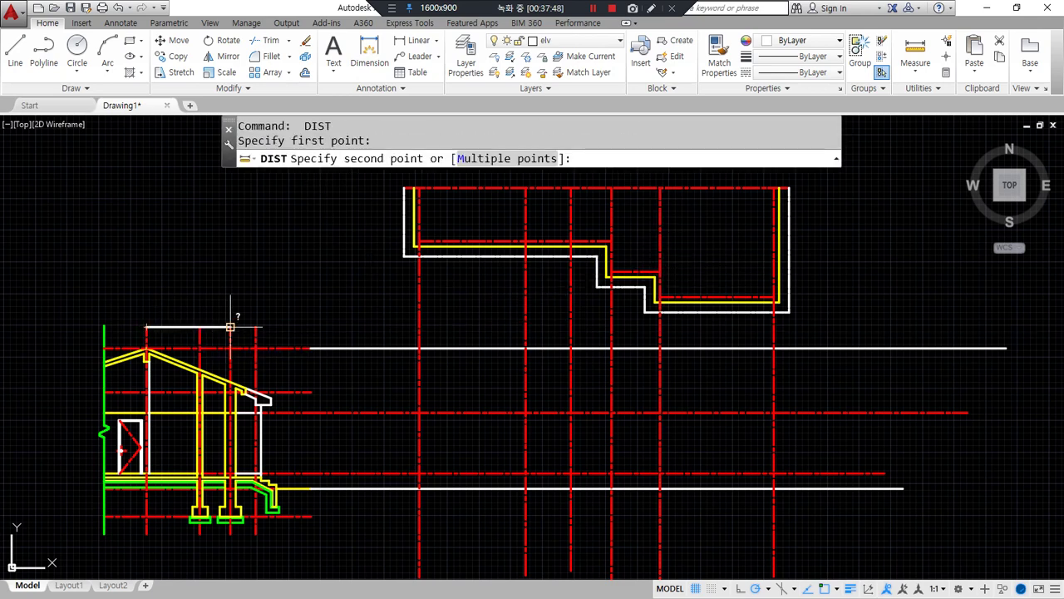
left_click(230, 327)
- Measure the depth to the plan's right-hand wall centerline and the section's spacing from ridge centerline to outermost wall centerline
key("Return")
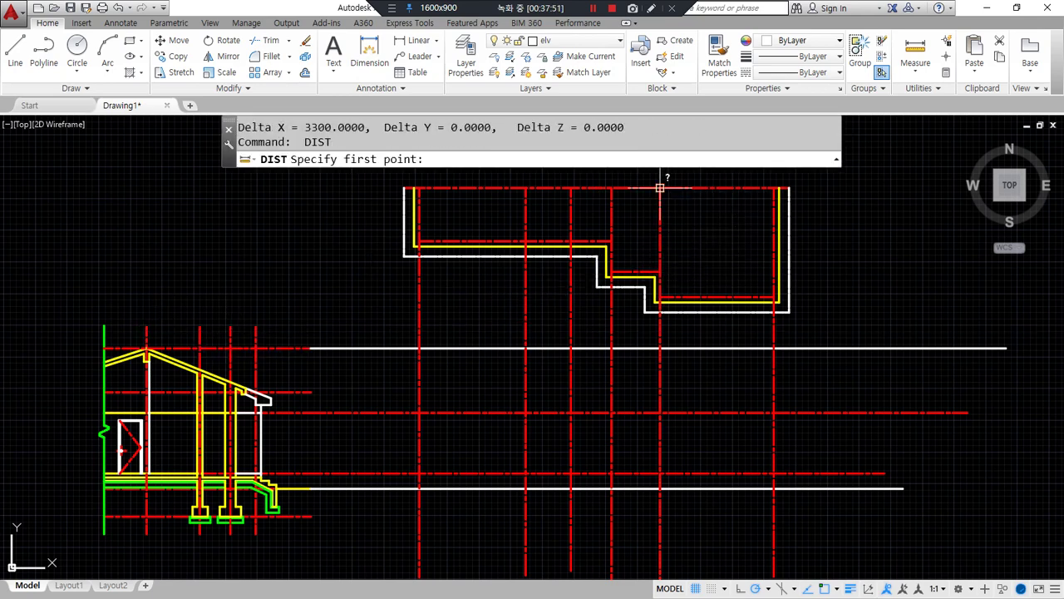
left_click(773, 189)
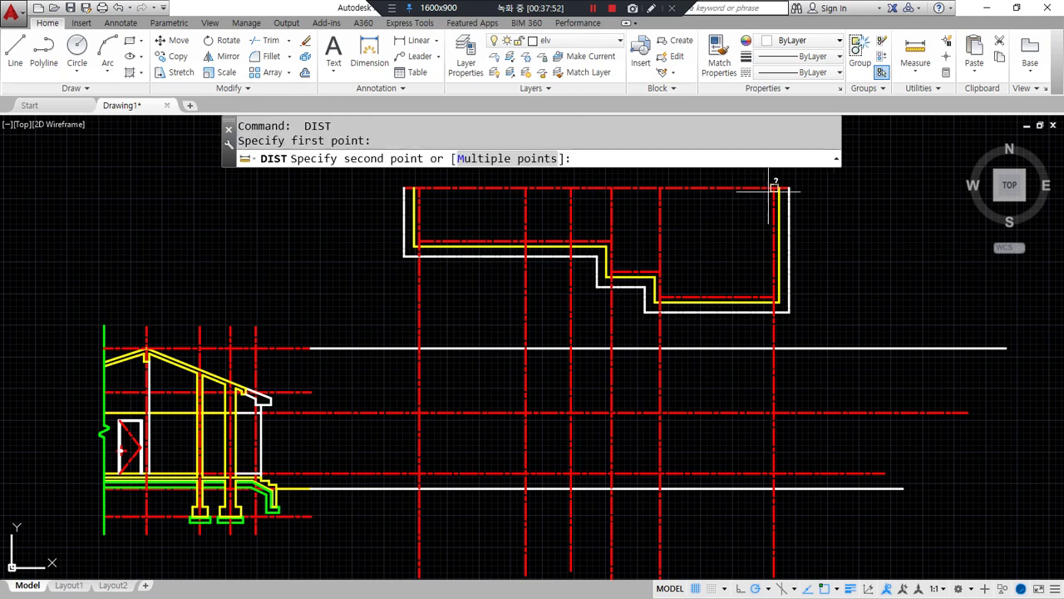
left_click(774, 299)
key("Return")
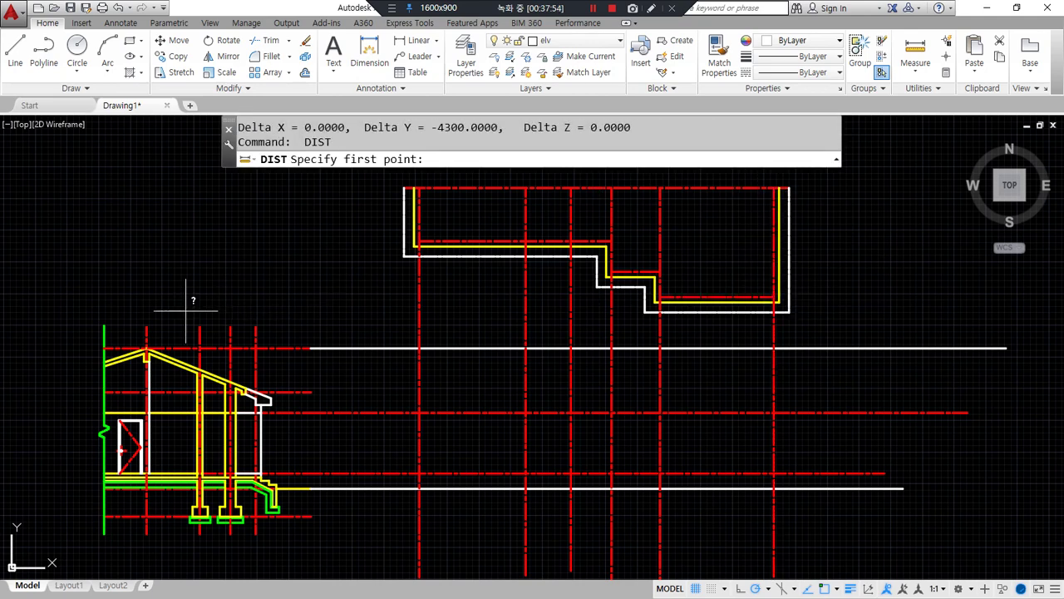
left_click(148, 333)
left_click(256, 332)
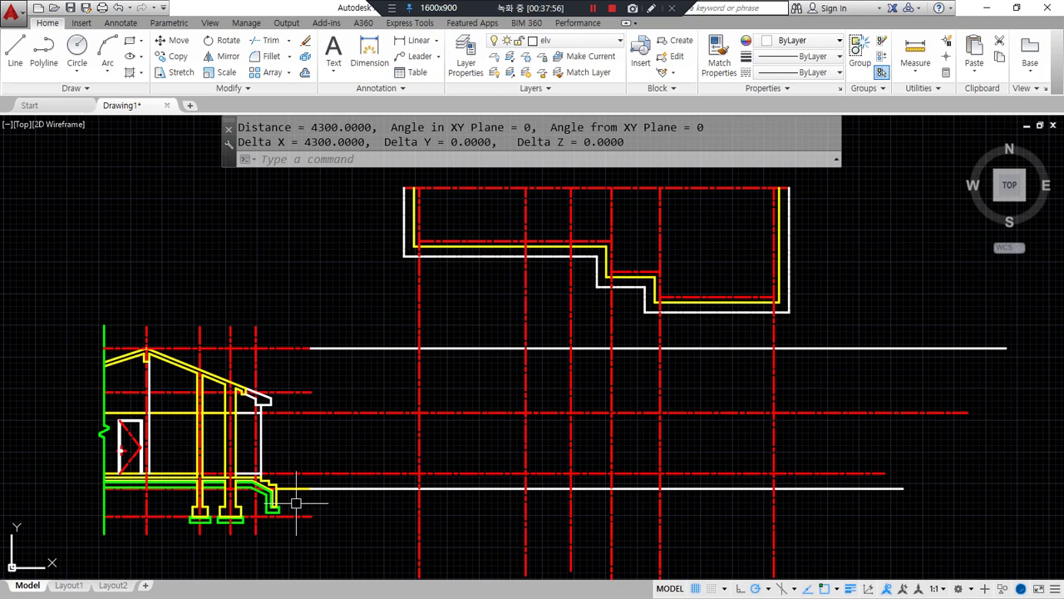
left_click_drag(749, 184, 740, 294)
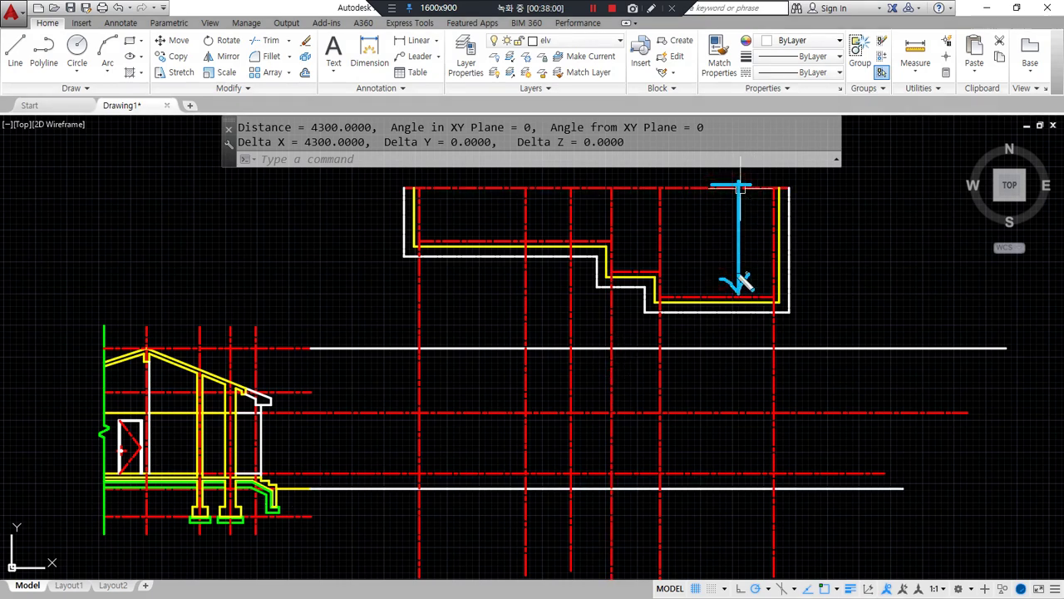
left_click_drag(656, 186, 658, 272)
left_click_drag(596, 209, 594, 233)
left_click_drag(144, 322, 150, 394)
left_click_drag(146, 332, 232, 324)
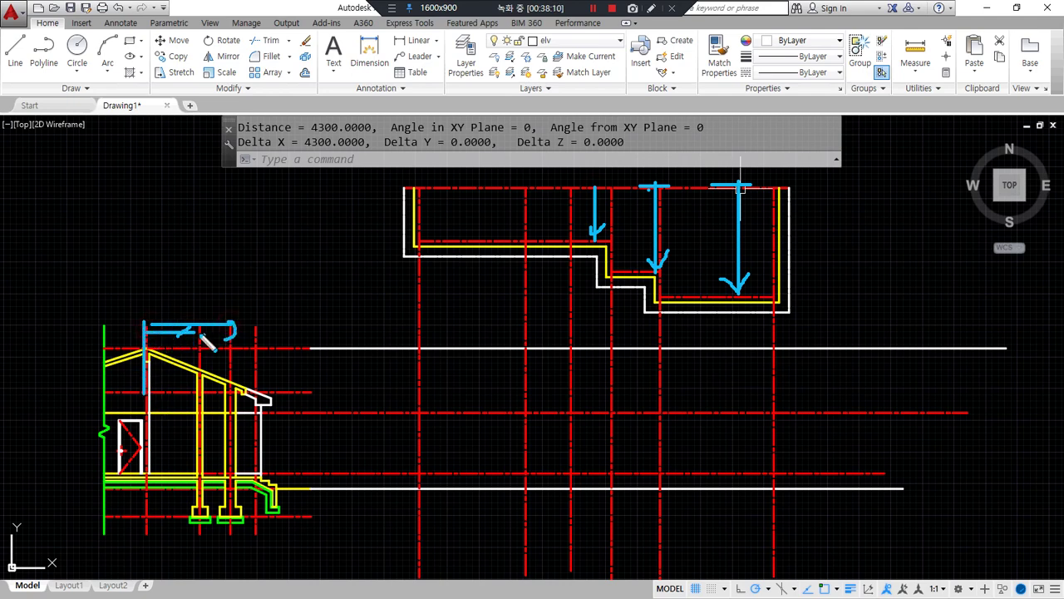
left_click_drag(161, 316, 258, 312)
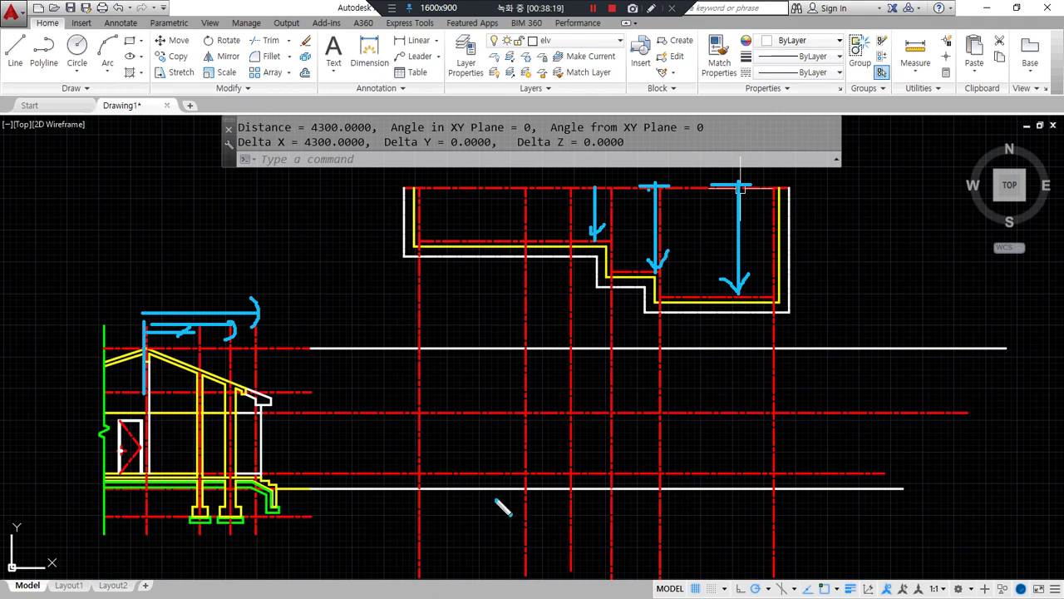
- Draw a vertical line from the lower-left corner of the plan's yellow wall outline down to the ground line
scroll(404, 411, "up", 2)
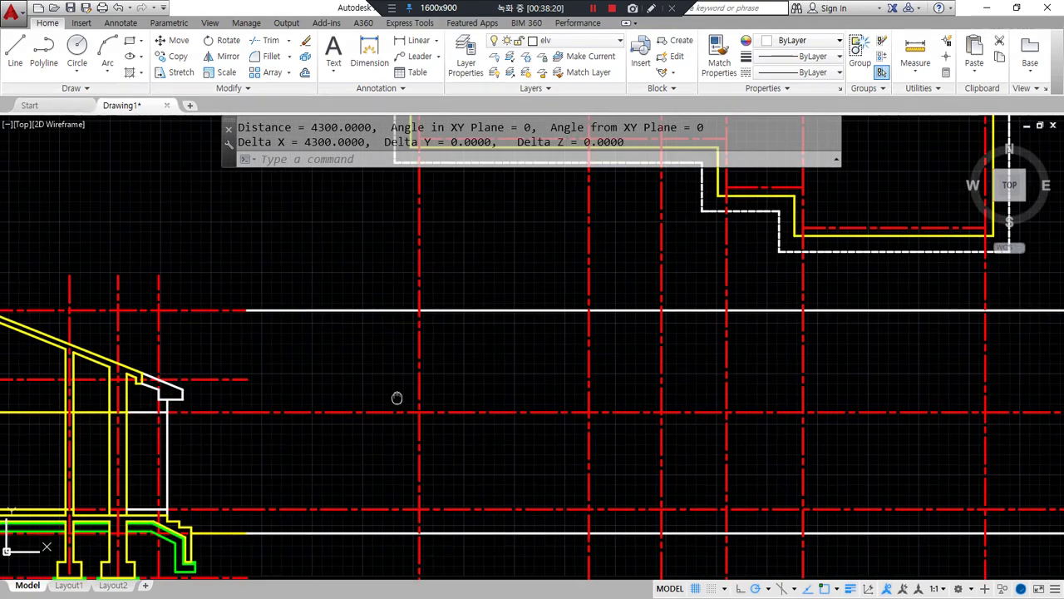
type("l")
key("Return")
scroll(324, 266, "down", 3)
scroll(314, 249, "up", 3)
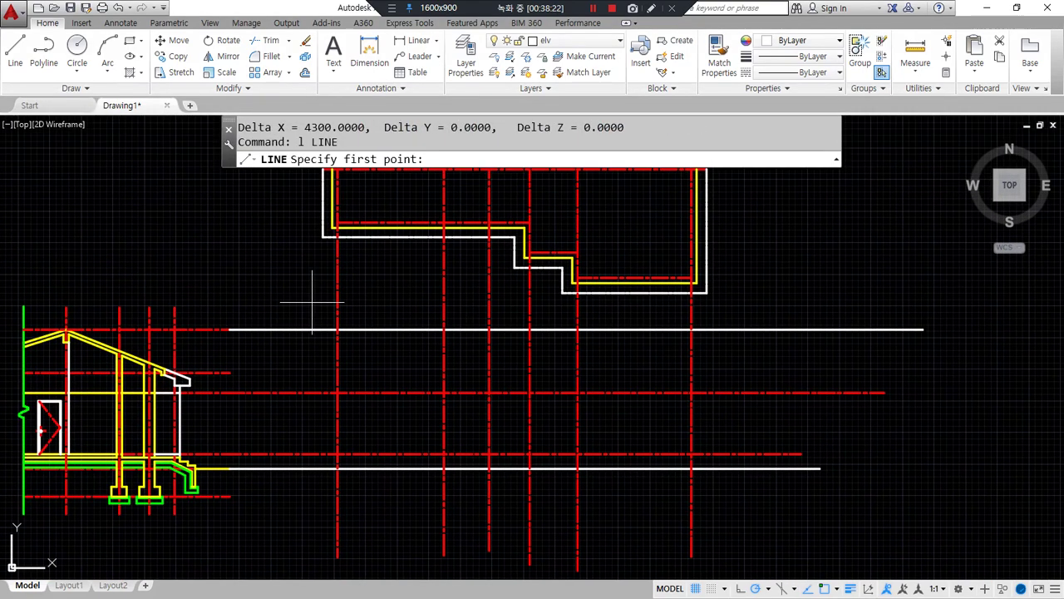
left_click(341, 220)
scroll(327, 340, "down", 3)
scroll(343, 457, "up", 3)
left_click(351, 475)
scroll(337, 499, "down", 3)
scroll(320, 527, "up", 3)
key("Return")
- Draw vertical lines from the two stepped corners of the plan's yellow wall outline down to the ground line
key("Return")
left_click(438, 261)
scroll(429, 411, "down", 3)
scroll(432, 456, "up", 3)
left_click(434, 496)
key("Return")
key("Return")
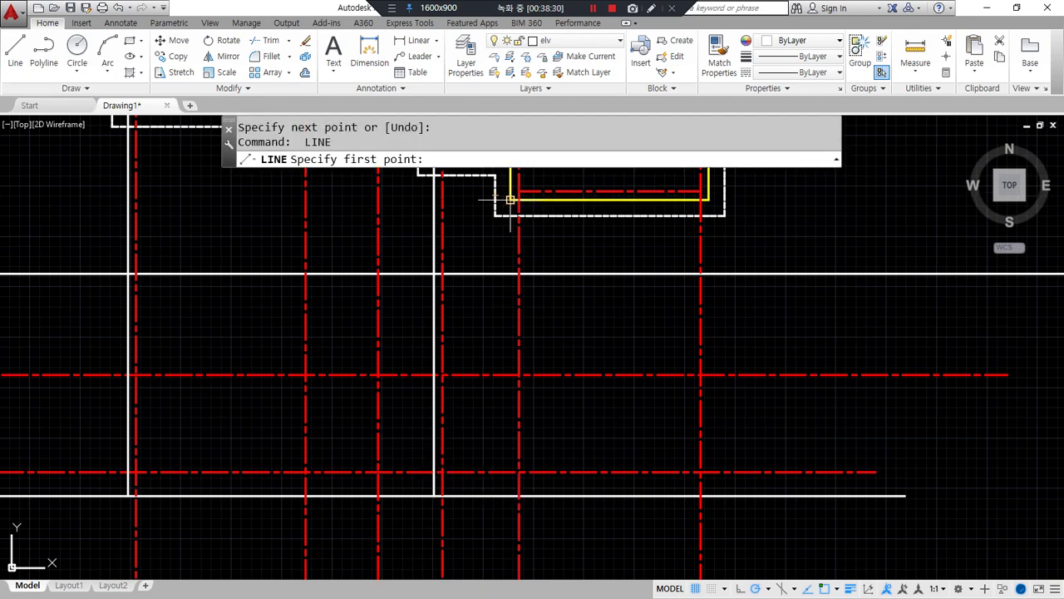
left_click(511, 200)
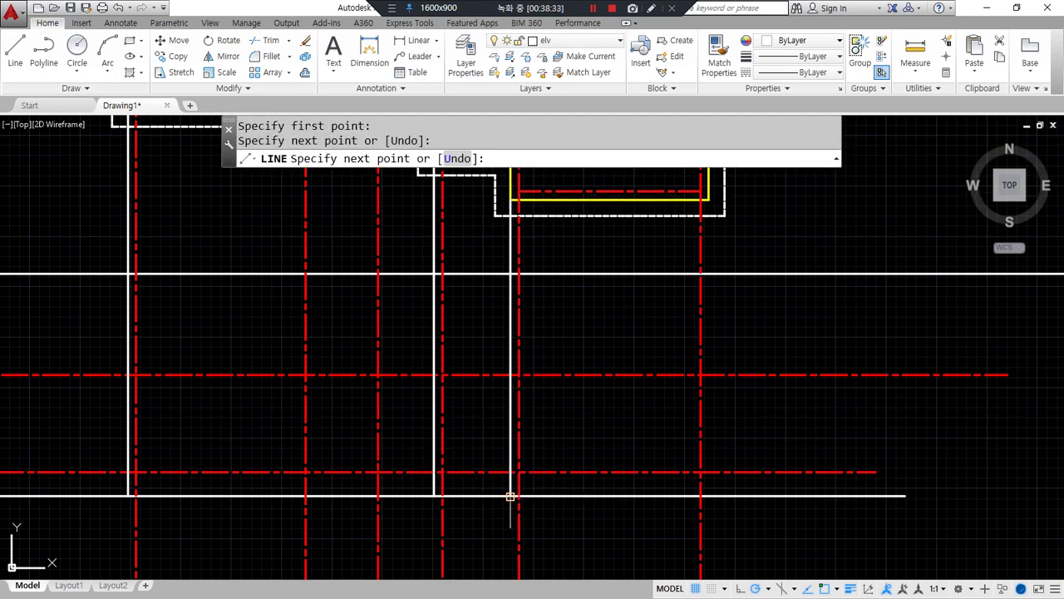
left_click(510, 496)
scroll(510, 496, "down", 3)
scroll(584, 385, "up", 3)
key("Return")
- Draw a vertical line from the lower-right corner of the plan's yellow wall outline down to the ground line
key("Return")
left_click(558, 251)
scroll(554, 404, "down", 2)
scroll(566, 380, "up", 2)
left_click(569, 420)
key("Return")
scroll(420, 464, "down", 2)
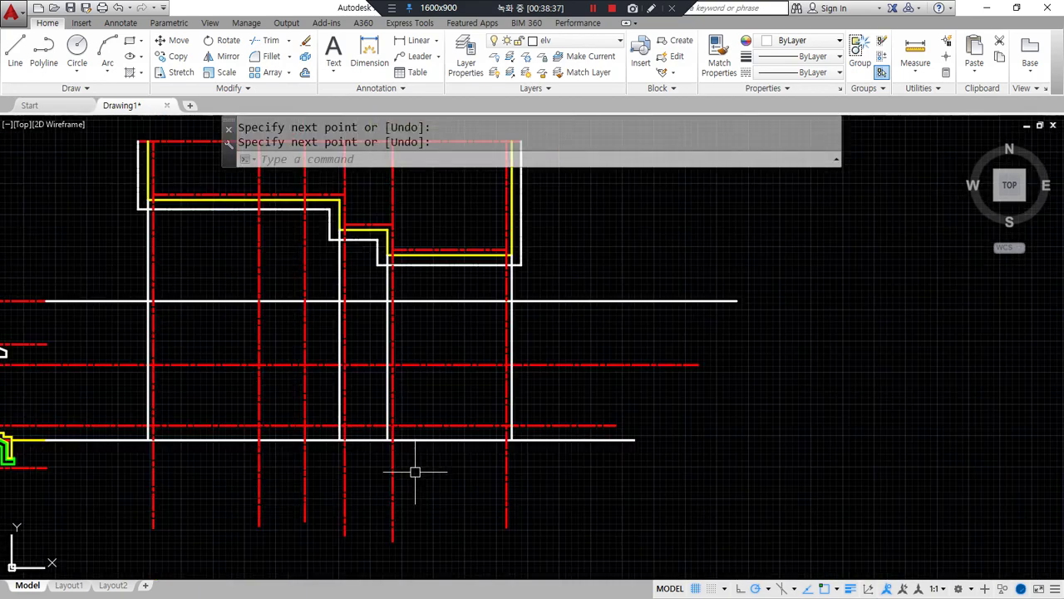
- Draw a horizontal cutting line just below the ground line, crossing all the projected vertical centerlines
middle_click_drag(473, 460, 591, 452)
type("l")
key("Return")
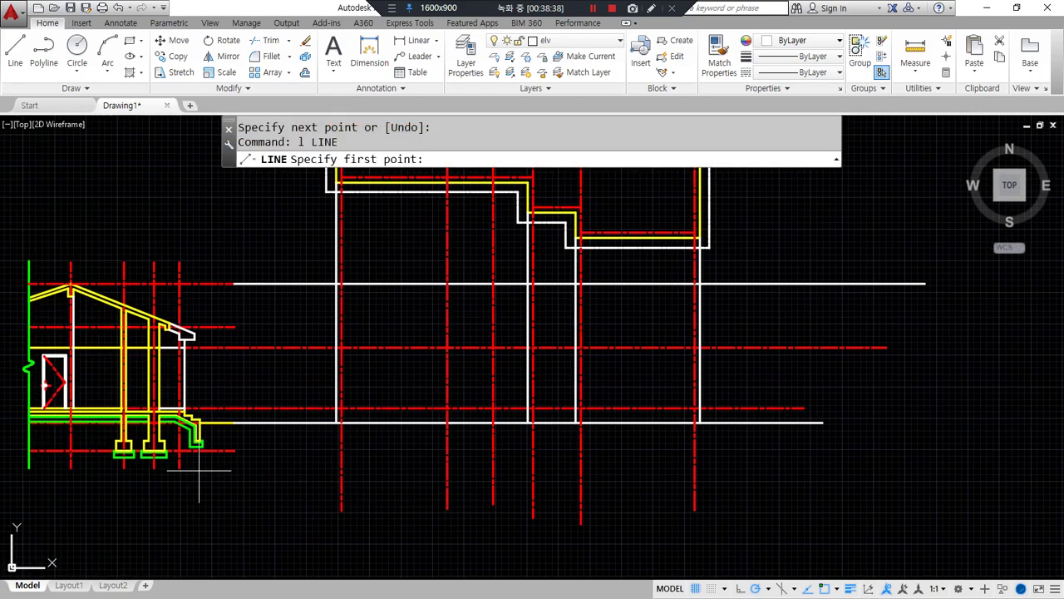
left_click(293, 441)
left_click(790, 439)
key("Return")
- Trim the vertical centerlines below the horizontal cutting line under the ground line, and erase that cutting line
type("tr")
key("Return")
key("Return")
left_click(779, 532)
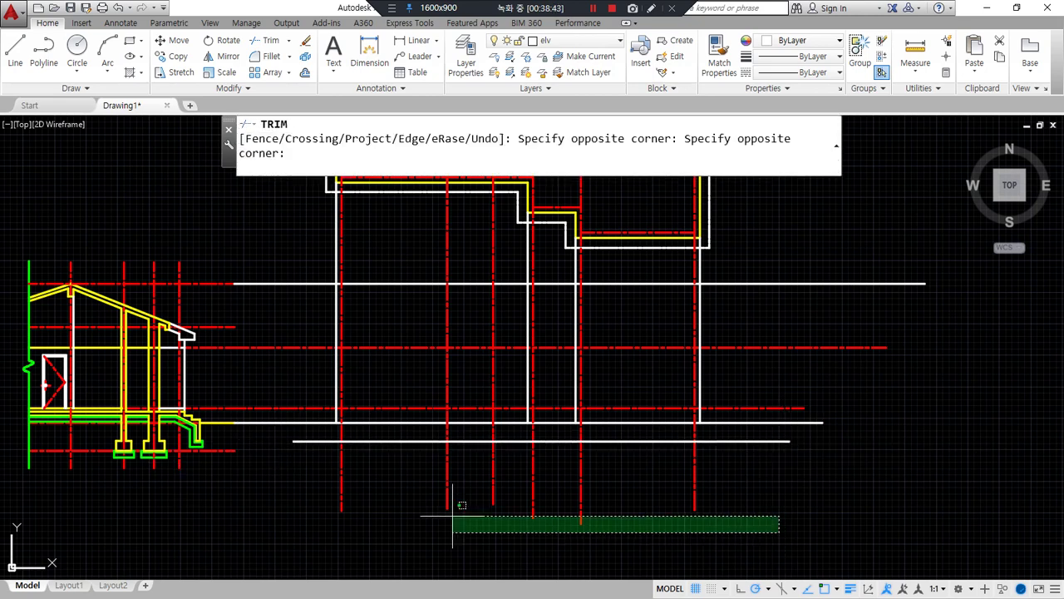
left_click(250, 492)
key("Return")
left_click(399, 440)
type("e")
key("Return")
- Draw vertical lines from the left and first stepped corners of the plan's white eave outline down to the ceiling-level centerline
middle_click_drag(408, 518, 402, 529)
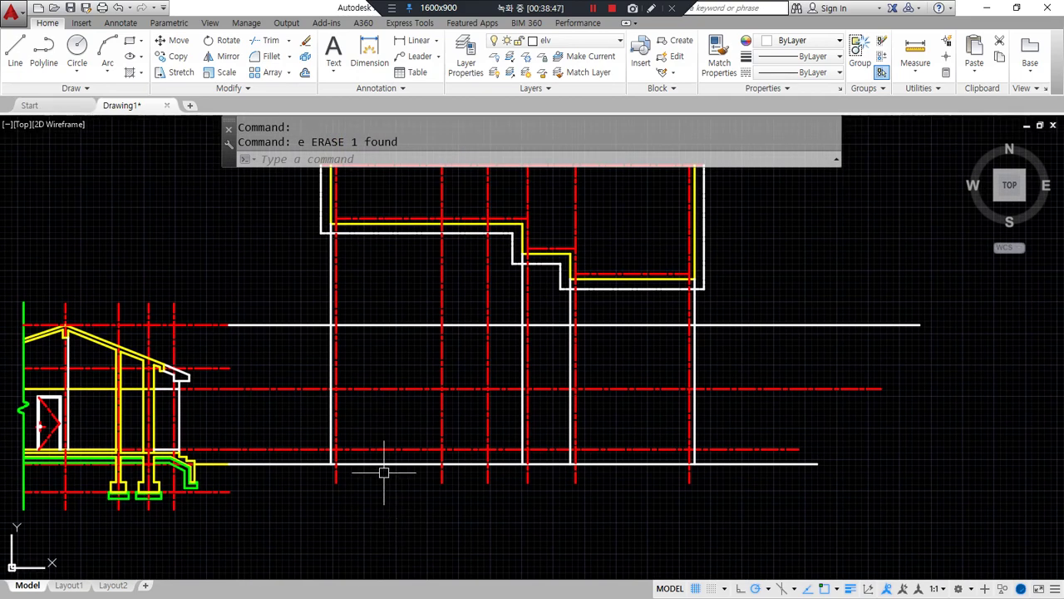
type("l")
key("Return")
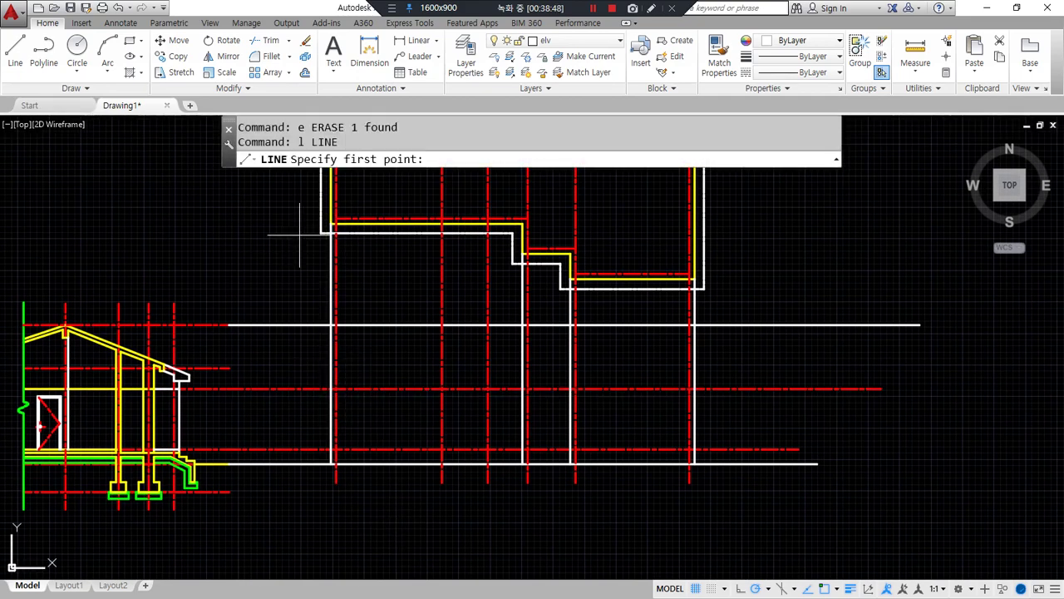
left_click(321, 232)
left_click(321, 388)
key("Return")
key("Return")
left_click(511, 263)
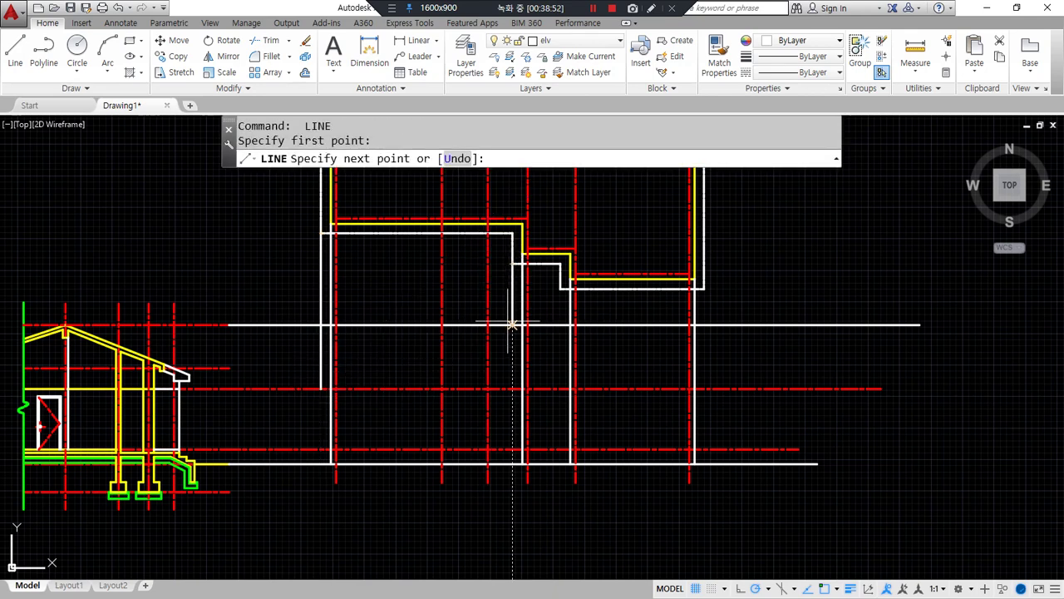
left_click(511, 388)
key("Return")
- Draw vertical lines from the second stepped and right corners of the plan's white eave outline down to the ceiling-level centerline
key("Return")
left_click(559, 289)
left_click(559, 388)
key("Return")
key("Return")
left_click(704, 289)
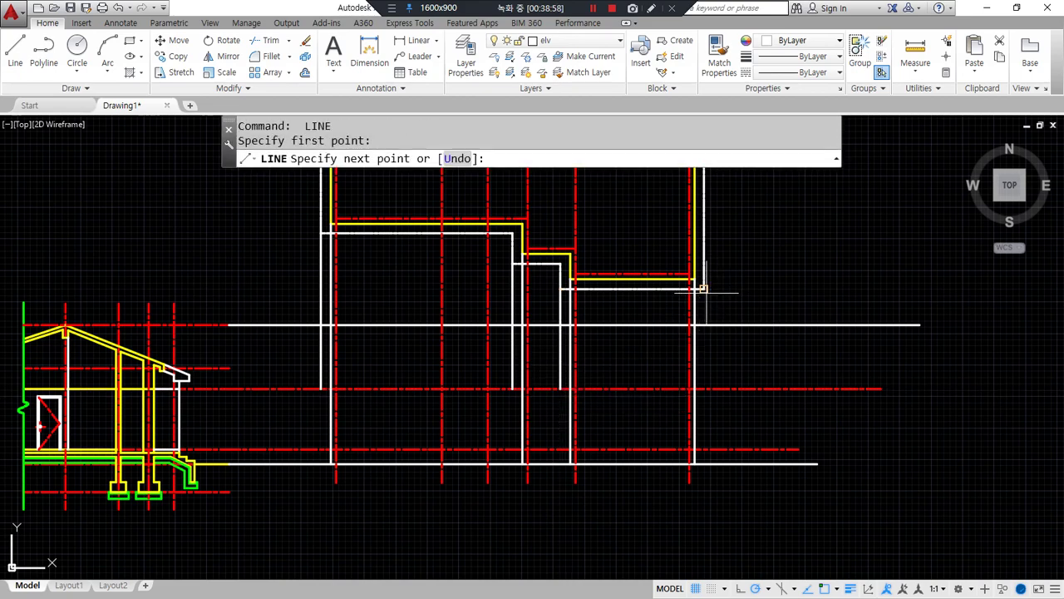
left_click(704, 388)
key("Return")
- Fillet the ridge-level line with the rightmost and leftmost eave lines into square roof corners
scroll(703, 345, "up", 2)
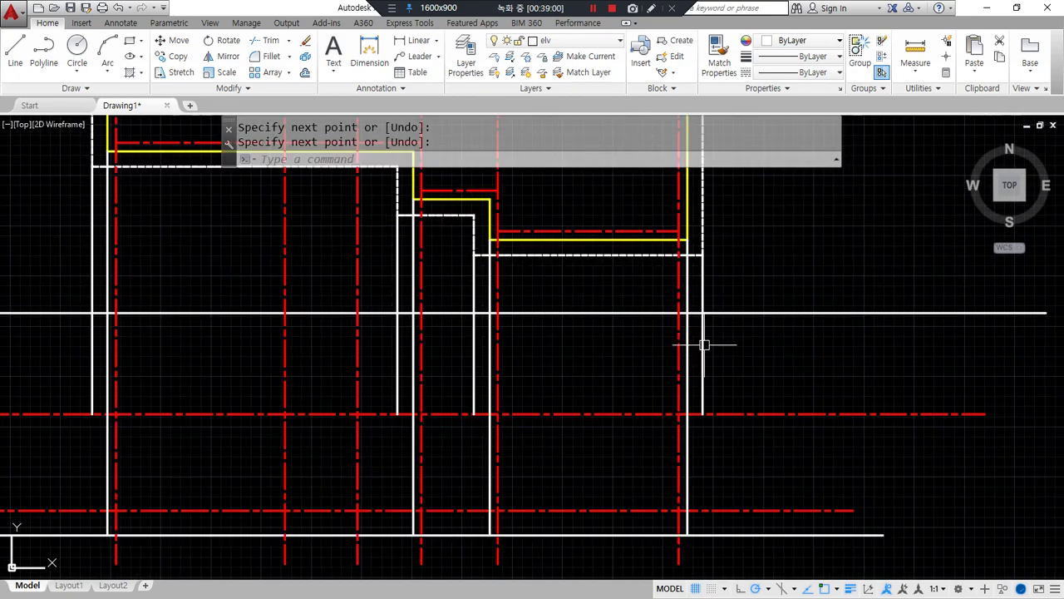
scroll(703, 345, "up", 2)
type("f")
key("Return")
left_click(701, 327)
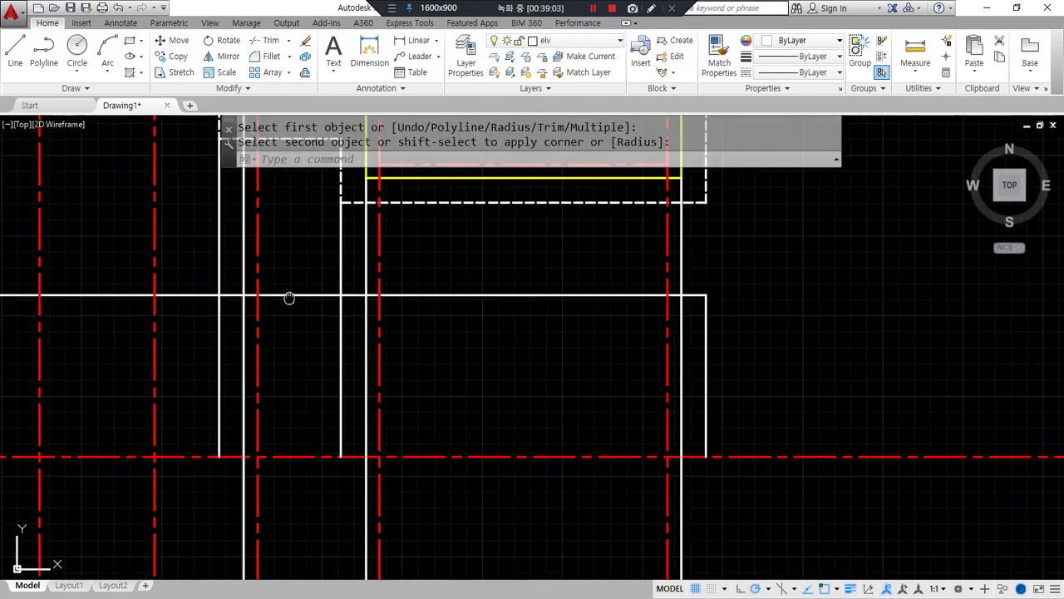
middle_click_drag(289, 297, 373, 308)
scroll(296, 308, "down", 2)
scroll(308, 356, "up", 2)
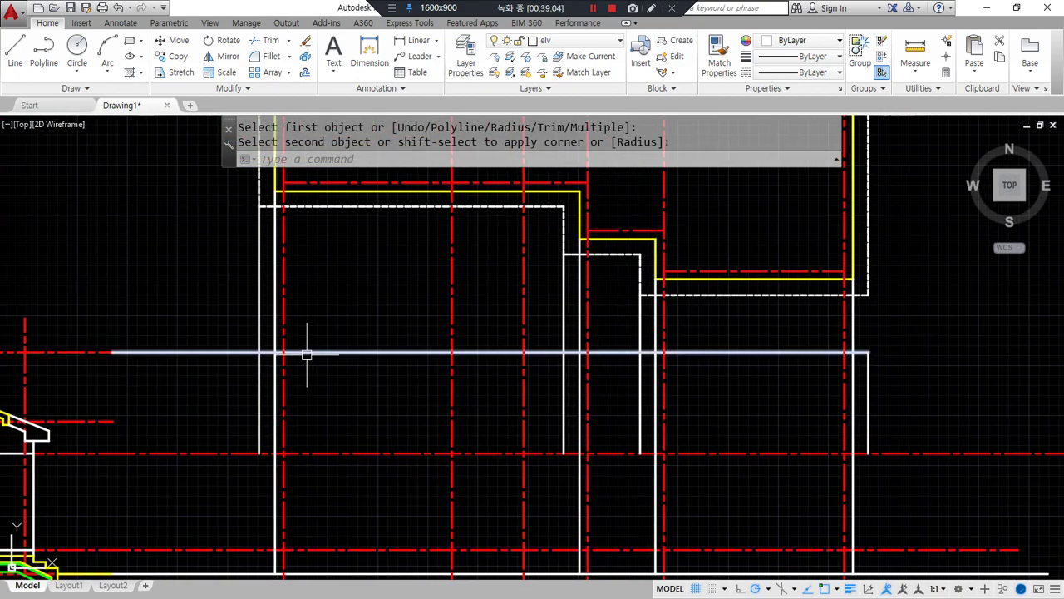
left_click(259, 368)
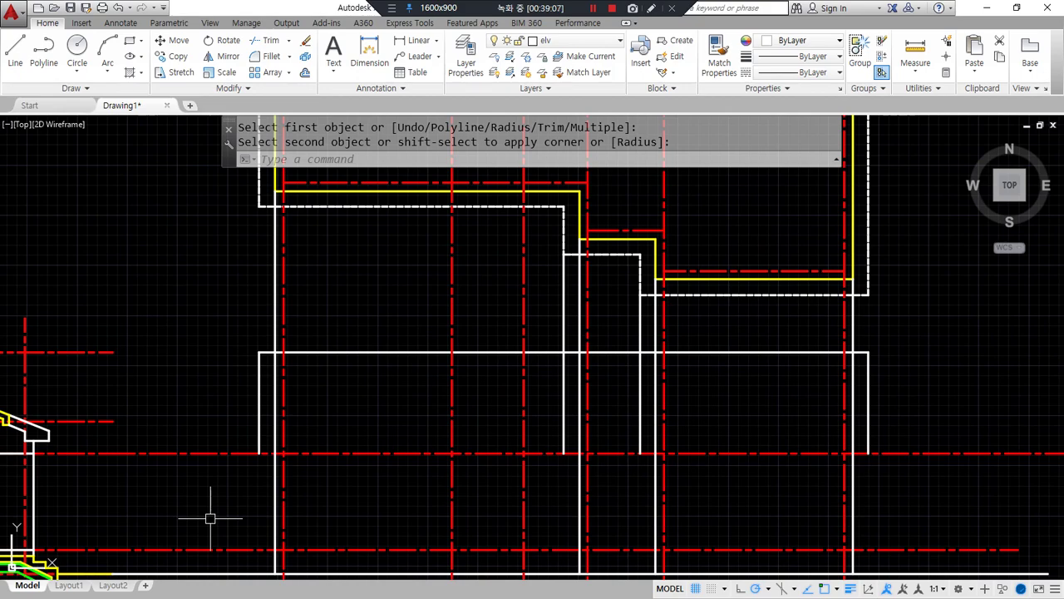
- Trim the three right-hand wall lines of the elevation above the upper horizontal centreline
middle_click_drag(476, 420, 471, 347)
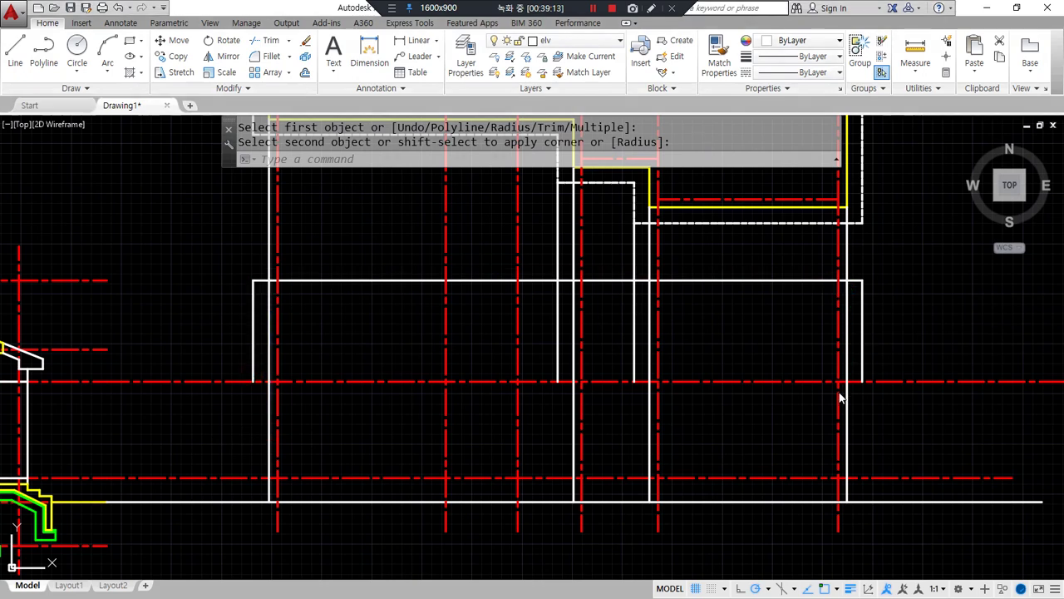
key("Escape")
type("tr")
key("Return")
left_click(807, 381)
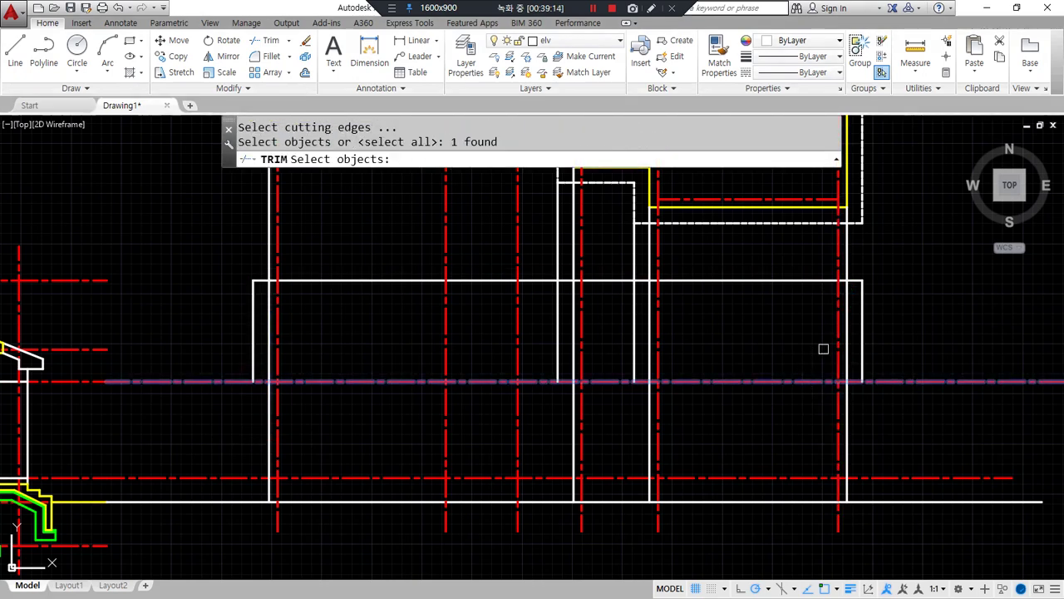
key("Return")
left_click(847, 263)
left_click(634, 262)
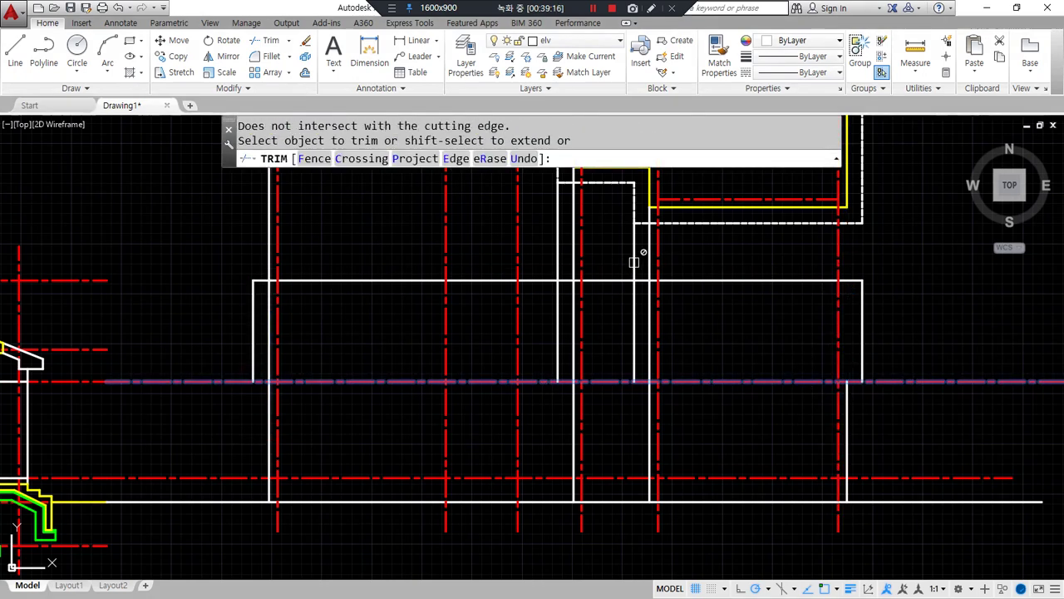
left_click(647, 261)
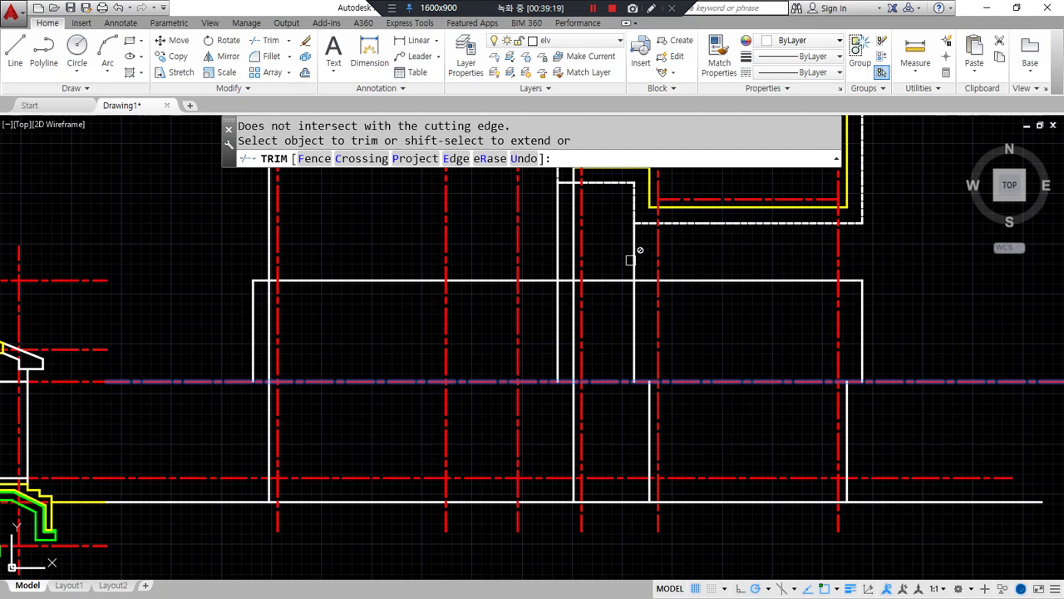
left_click(562, 253)
left_click(540, 349)
key("Return")
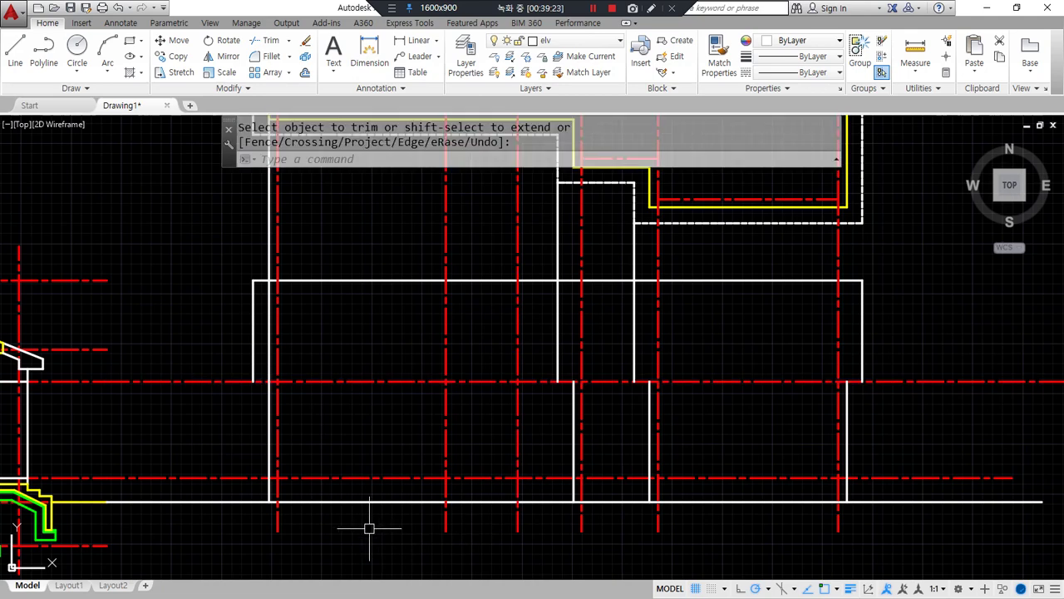
left_click_drag(265, 390, 265, 497)
left_click_drag(580, 376, 580, 481)
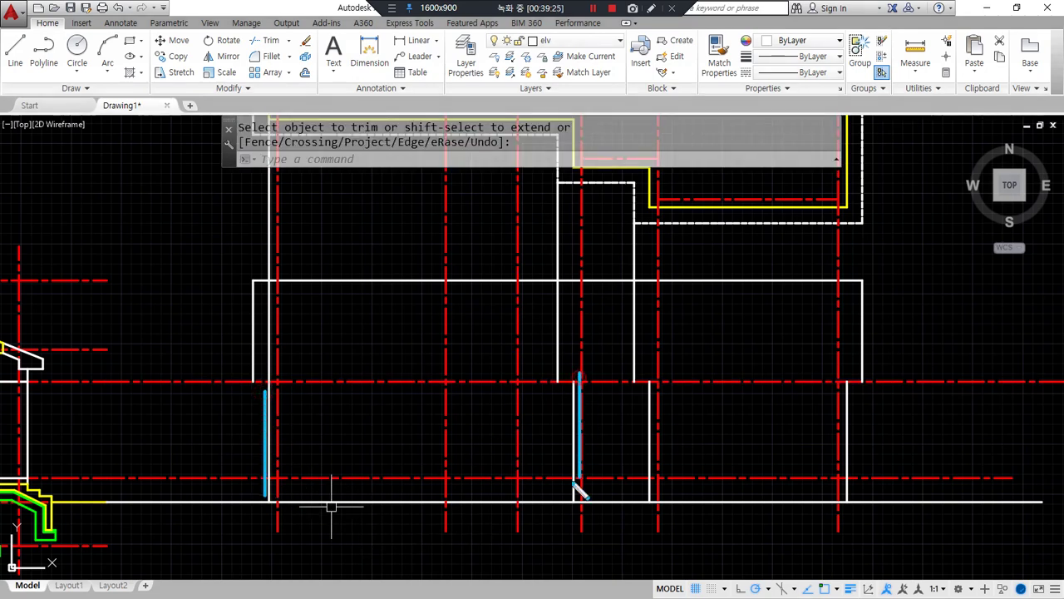
left_click_drag(649, 392, 649, 490)
left_click_drag(853, 401, 852, 500)
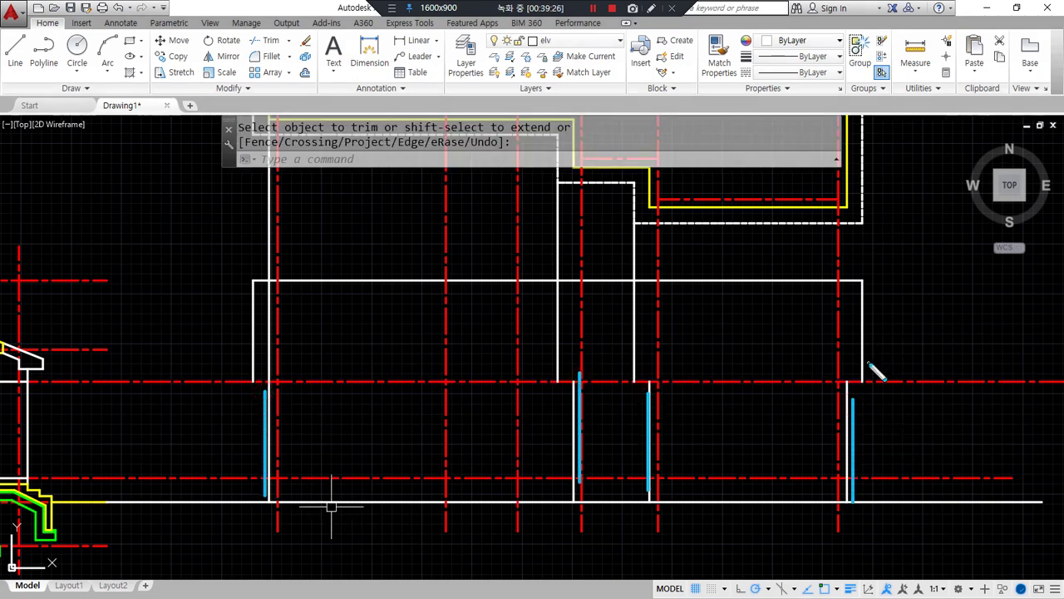
- Trim the two middle eave verticals and the left wall line above the roof's top line in the elevation
key("space")
left_click(718, 281)
key("space")
left_click(634, 261)
left_click(557, 261)
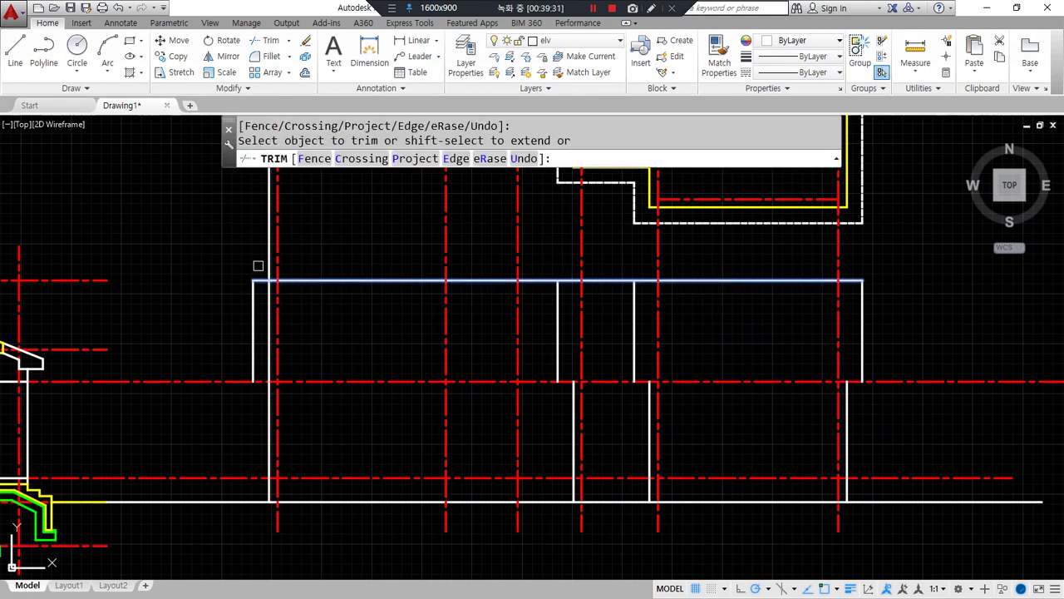
key("space")
mouse_move(231, 252)
left_mouse_down()
mouse_move(214, 306)
mouse_move(582, 547)
mouse_move(849, 313)
left_mouse_up()
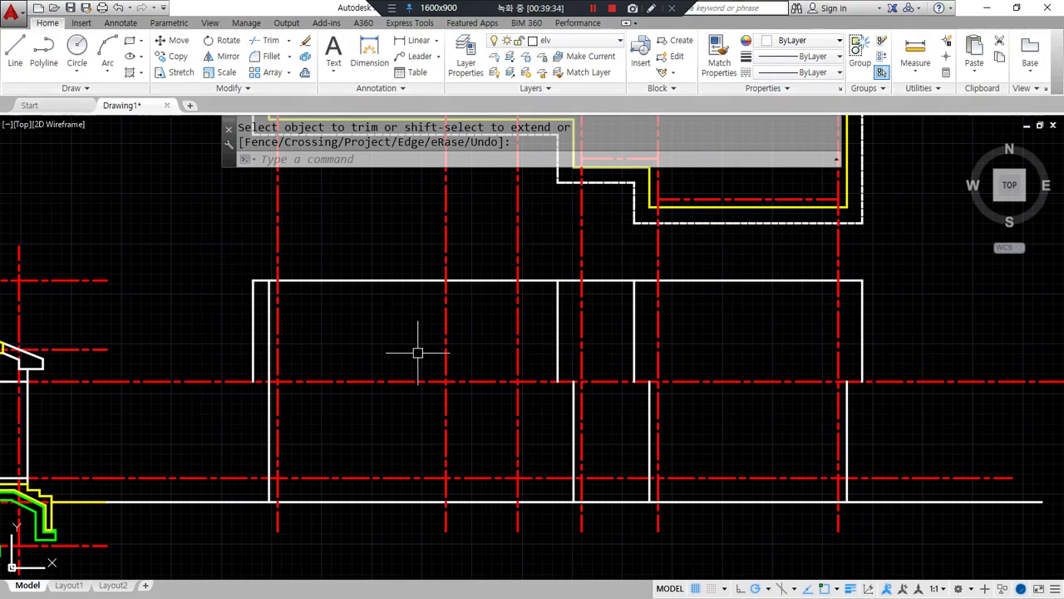
scroll(418, 352, "down", 3)
middle_click_drag(387, 352, 524, 408)
key("space")
key("Escape")
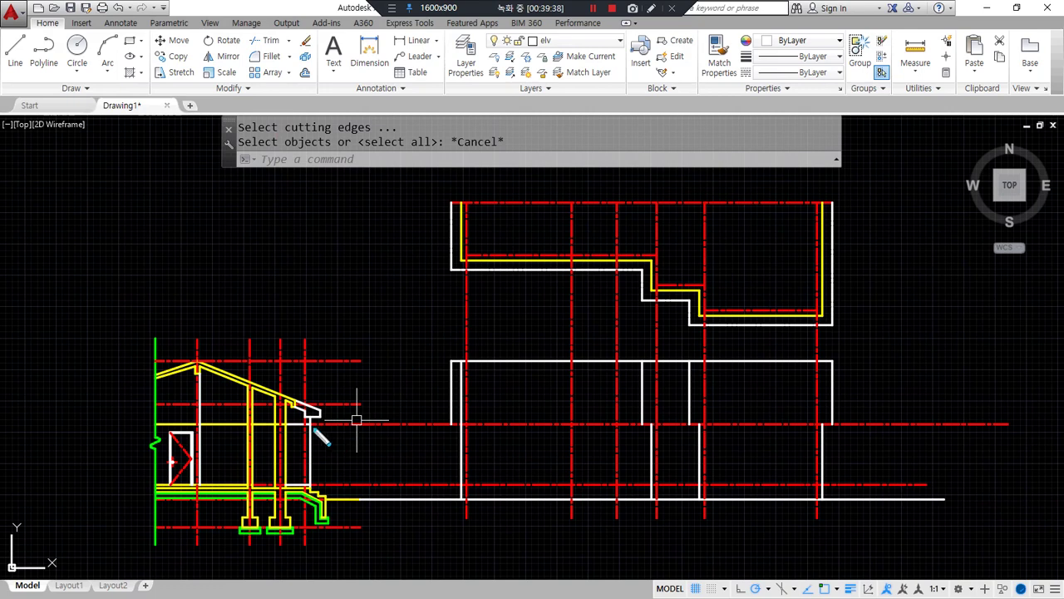
left_click_drag(801, 349, 804, 305)
mouse_move(771, 346)
left_mouse_down()
mouse_move(805, 347)
mouse_move(816, 320)
mouse_move(800, 349)
left_mouse_up()
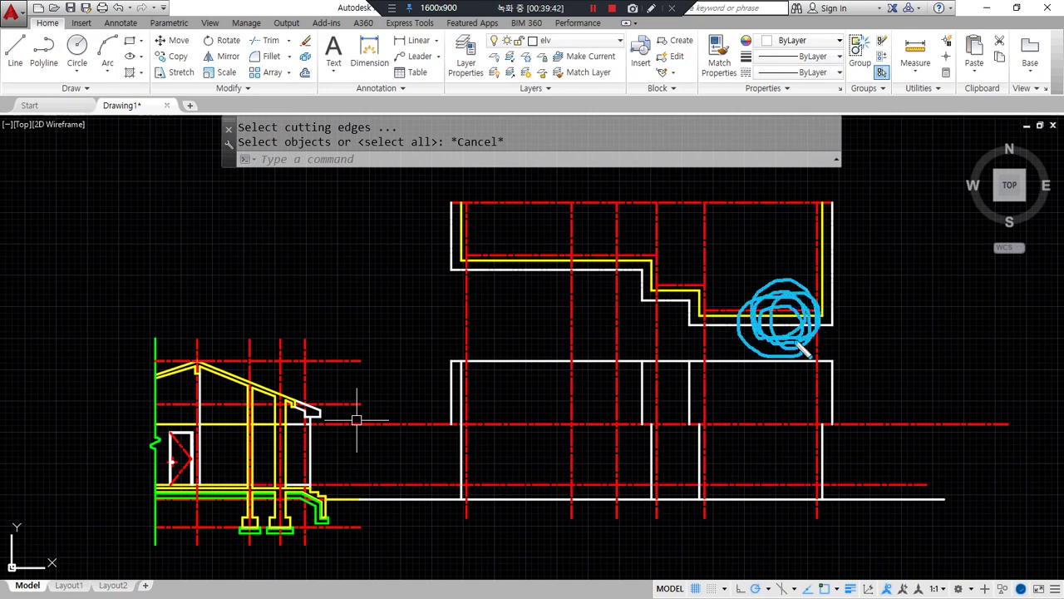
mouse_move(313, 433)
left_mouse_down()
mouse_move(337, 416)
mouse_move(328, 437)
left_mouse_up()
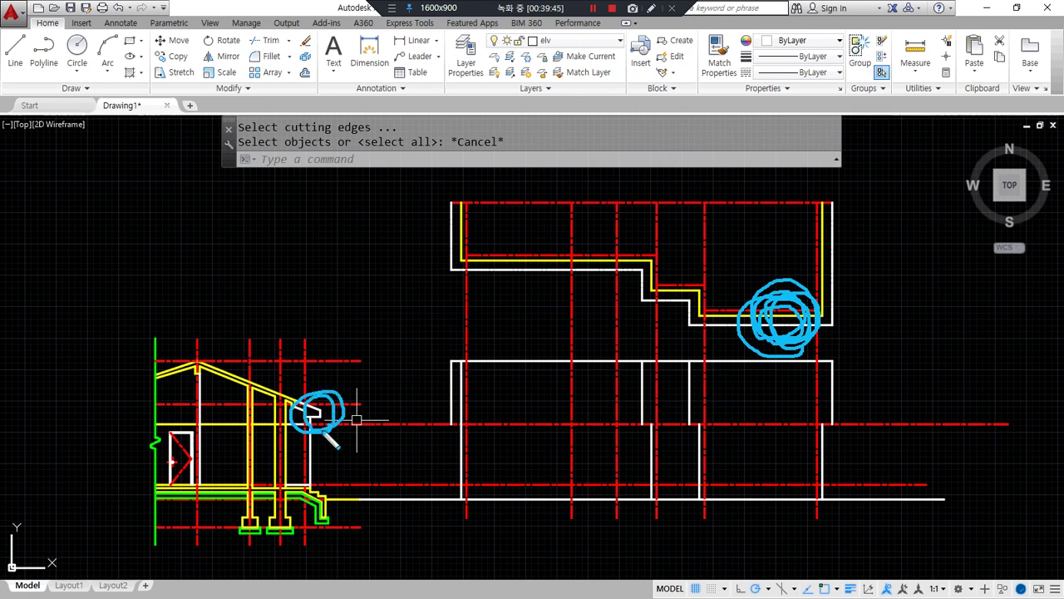
- Draw a horizontal line from the bottom outer corner of the section's eave to the elevation's far right edge
scroll(378, 420, "up", 3)
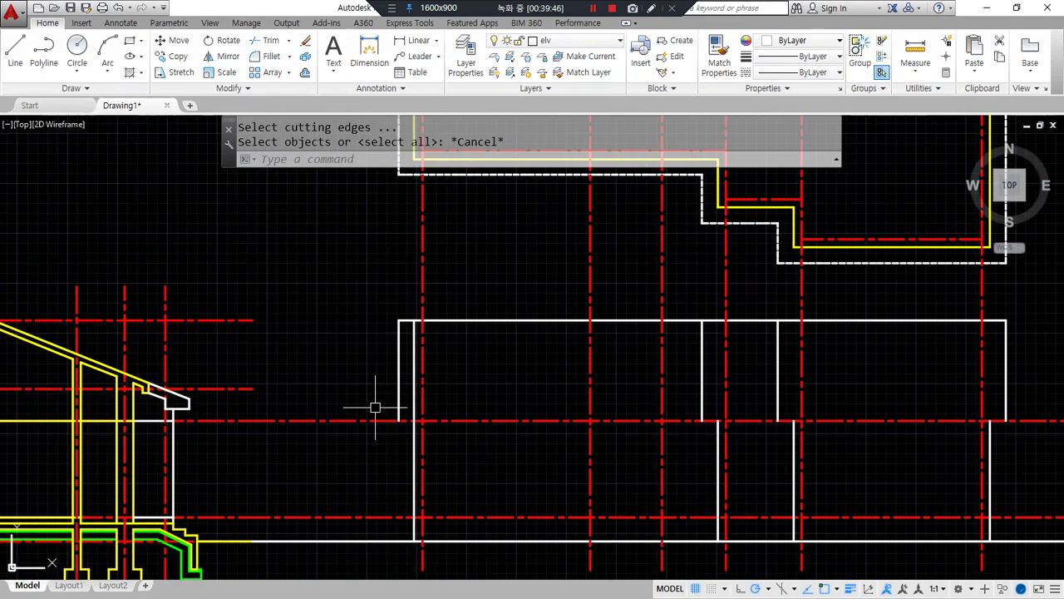
type("l")
key("Return")
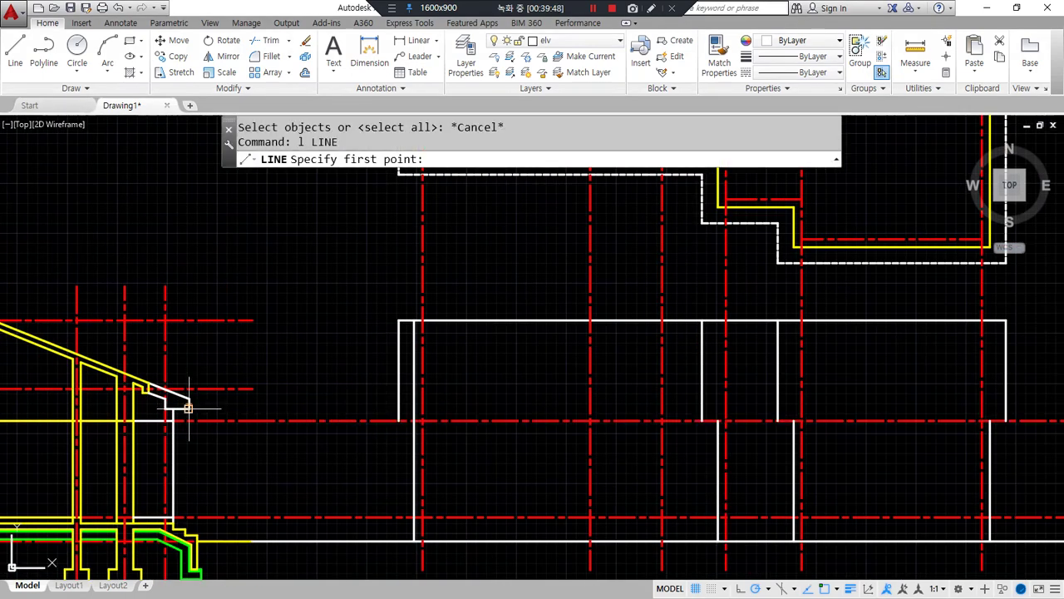
left_click(189, 407)
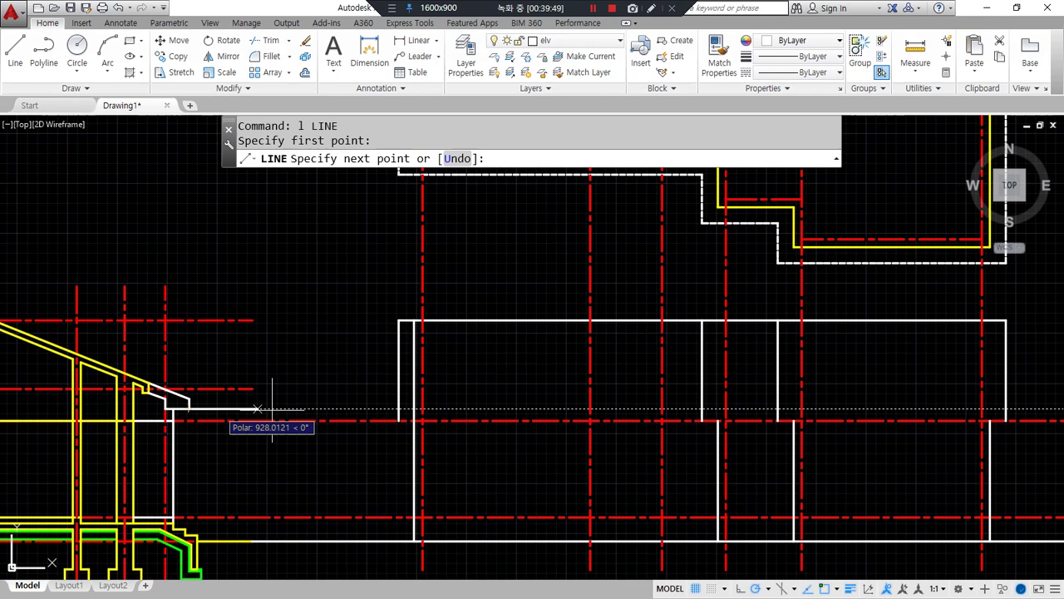
left_click(1006, 409)
key("Return")
scroll(1003, 408, "up", 2)
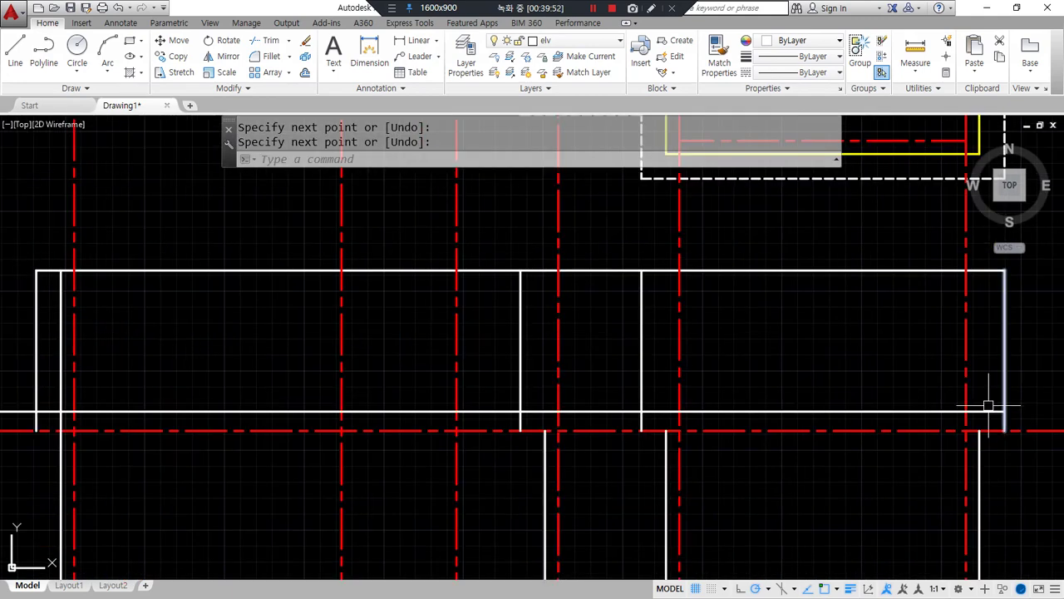
scroll(846, 316, "up", 2)
left_click_drag(854, 288, 843, 220)
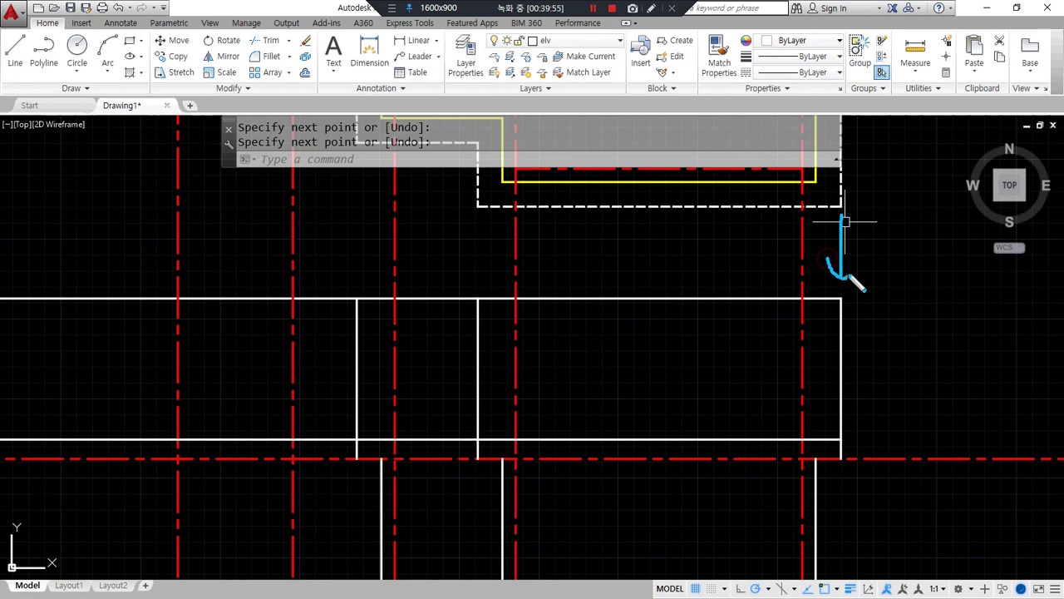
left_click_drag(483, 229, 481, 281)
left_click_drag(469, 262, 500, 282)
mouse_move(844, 405)
left_mouse_down()
mouse_move(845, 434)
mouse_move(601, 451)
mouse_move(488, 446)
left_mouse_up()
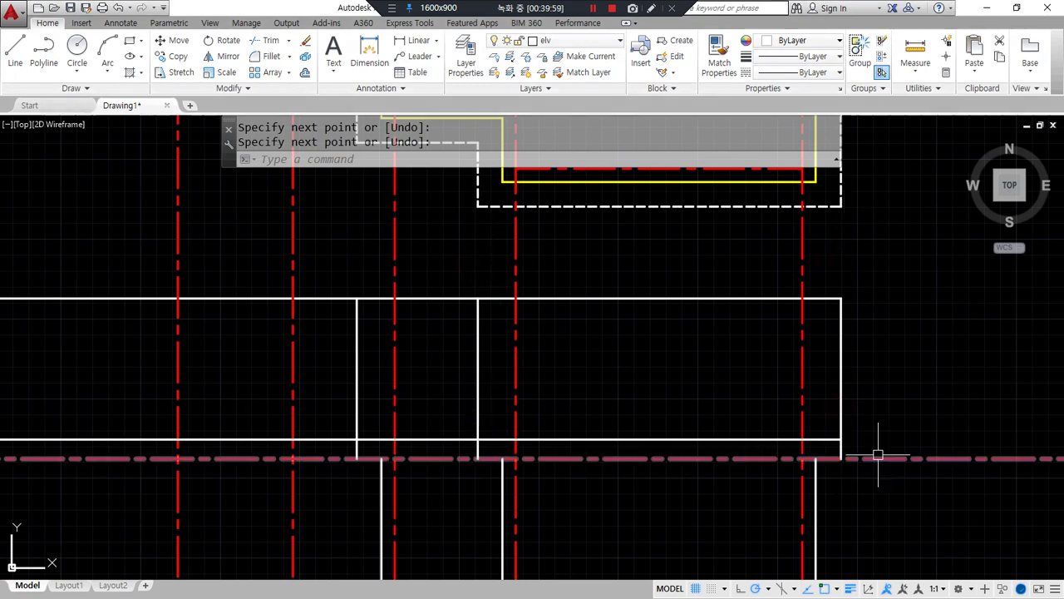
- Fillet the projected eave line with the right roof edge and the nearest eave vertical to close the lowest eave outline
type("f")
key("Return")
left_click(838, 423)
left_click(829, 436)
key("Return")
left_click(539, 439)
left_click(478, 420)
- Extend the two right-hand wall lines up to the underside of the lowest eave
type("e")
key("Return")
key("Return")
left_click(502, 477)
left_click(816, 472)
key("Return")
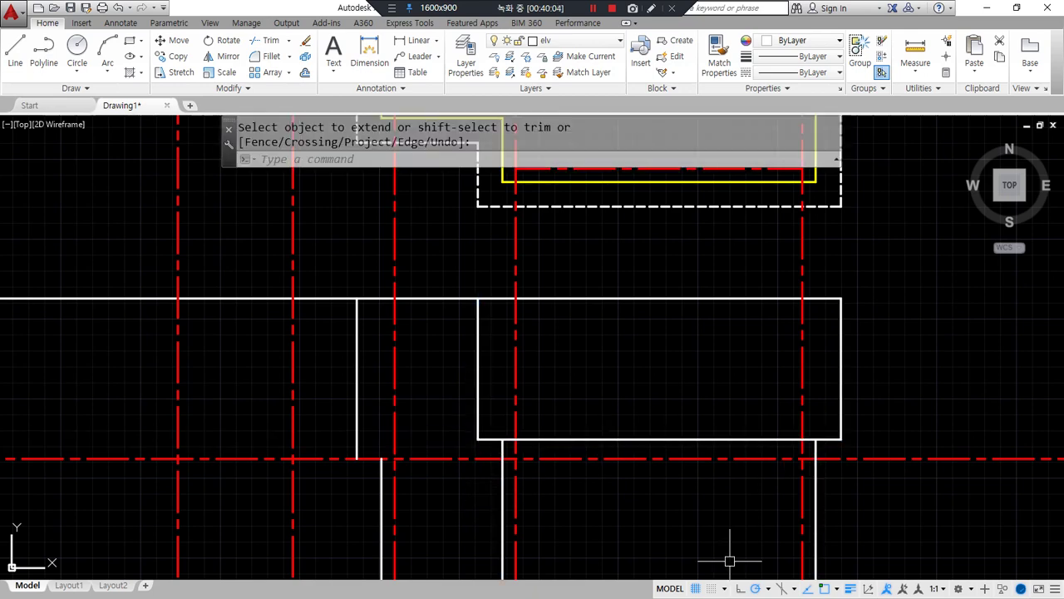
scroll(832, 499, "down", 3)
left_click_drag(846, 301, 843, 326)
mouse_move(190, 499)
left_mouse_down()
mouse_move(164, 482)
mouse_move(208, 524)
left_mouse_up()
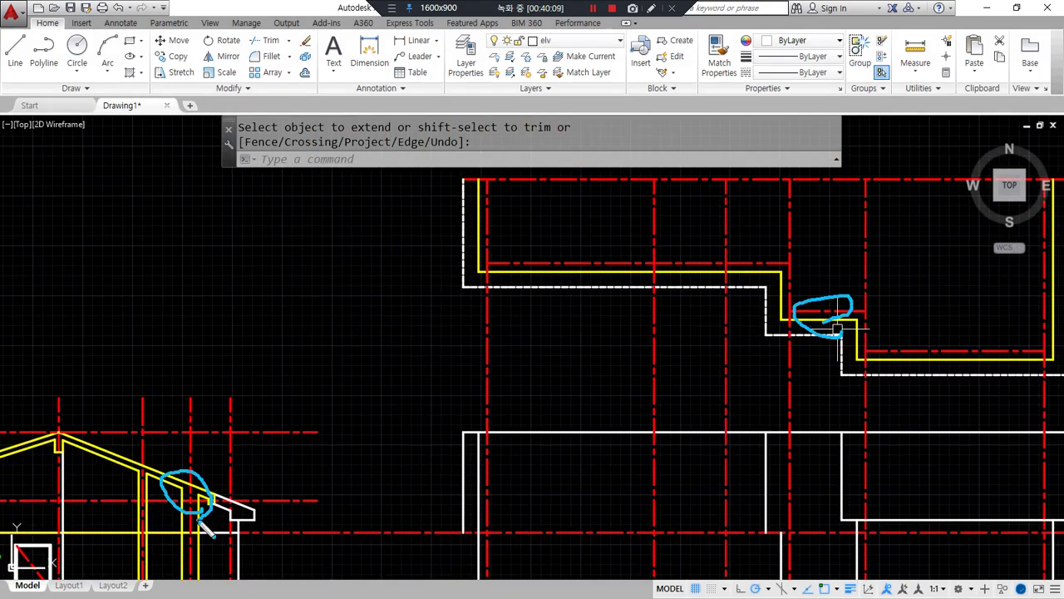
- Draw a horizontal line from the lower corner of the section's small eave beam to the lowest eave's left vertical in the elevation
scroll(219, 517, "up", 4)
key("space")
type("l")
key("space")
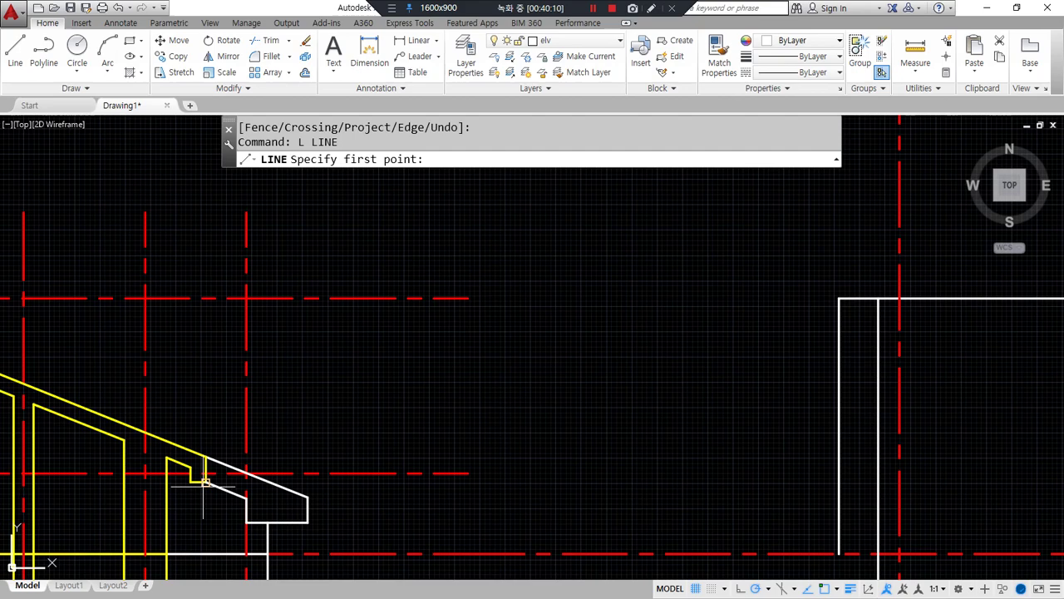
left_click(206, 459)
scroll(266, 532, "down", 3)
scroll(551, 498, "up", 3)
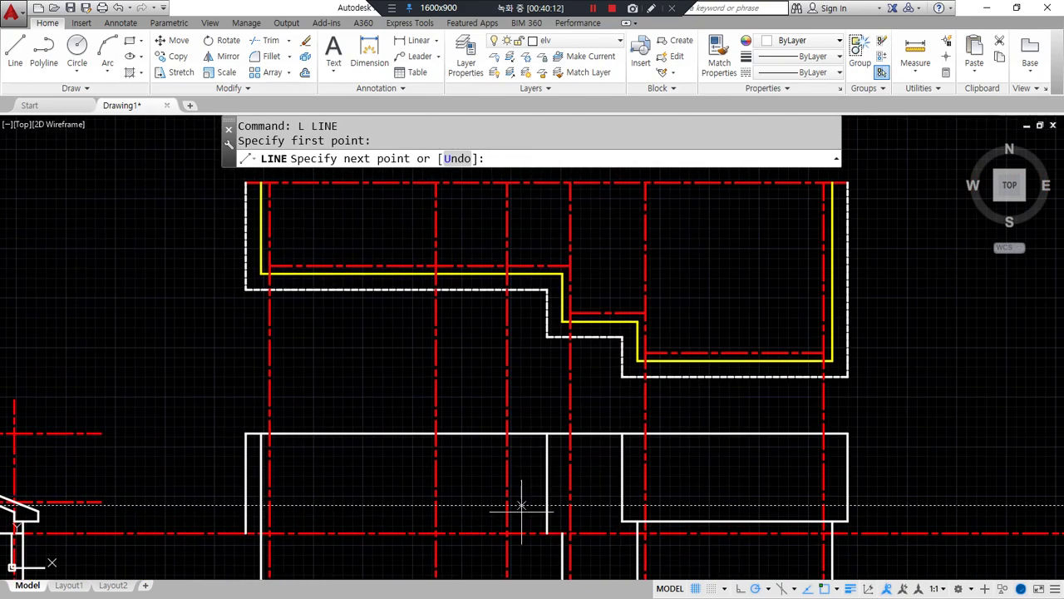
left_click(622, 505)
key("space")
- Fillet the middle eave line with the eave verticals at both ends to form the stepped underside
scroll(622, 505, "up", 2)
type("f")
key("space")
left_click(609, 496)
left_click(503, 490)
key("space")
left_click(506, 487)
left_click(487, 488)
scroll(487, 499, "down", 2)
middle_click_drag(326, 505, 556, 461)
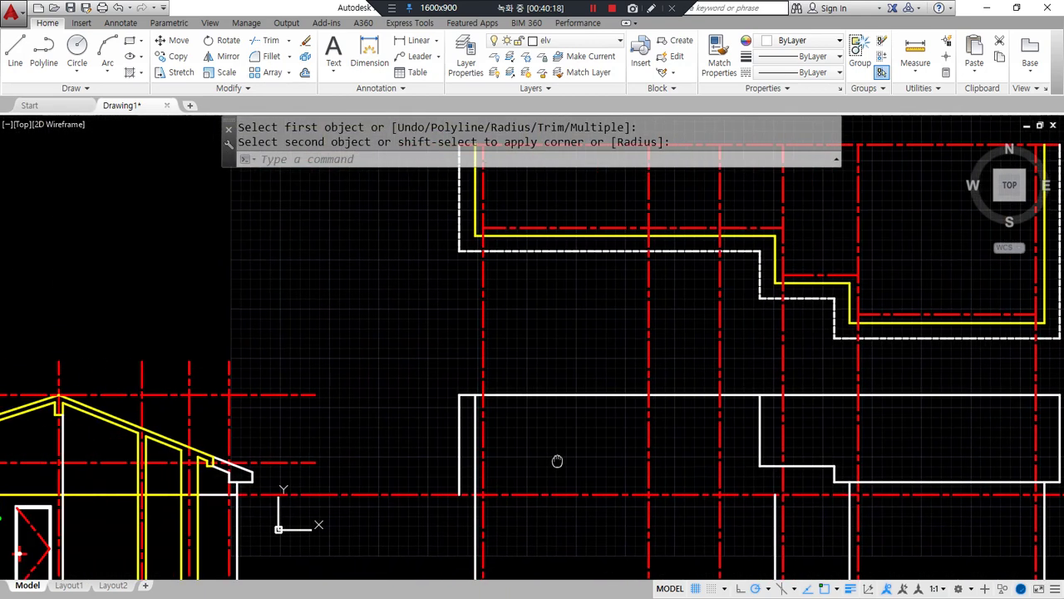
scroll(171, 471, "up", 2)
scroll(171, 471, "up", 2)
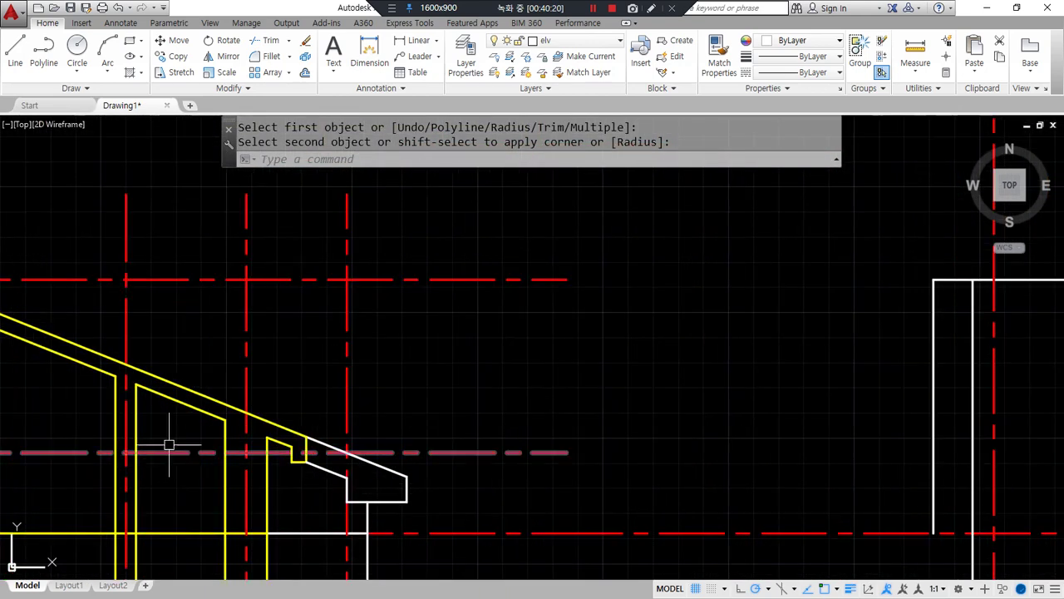
mouse_move(160, 459)
left_mouse_down()
mouse_move(124, 331)
mouse_move(150, 470)
left_mouse_up()
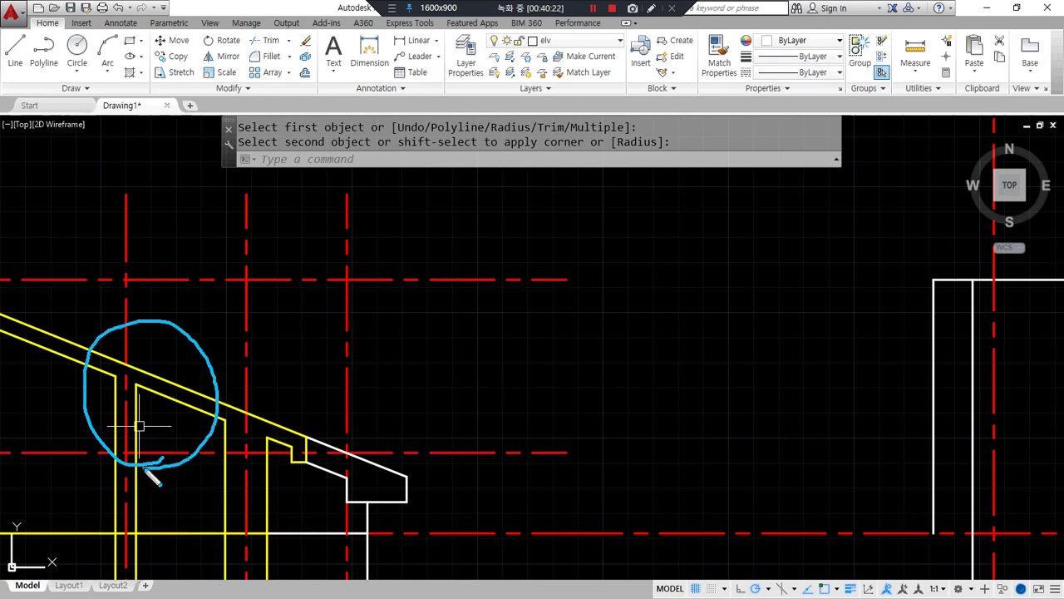
mouse_move(295, 516)
left_mouse_down()
mouse_move(217, 462)
mouse_move(324, 407)
mouse_move(309, 499)
left_mouse_up()
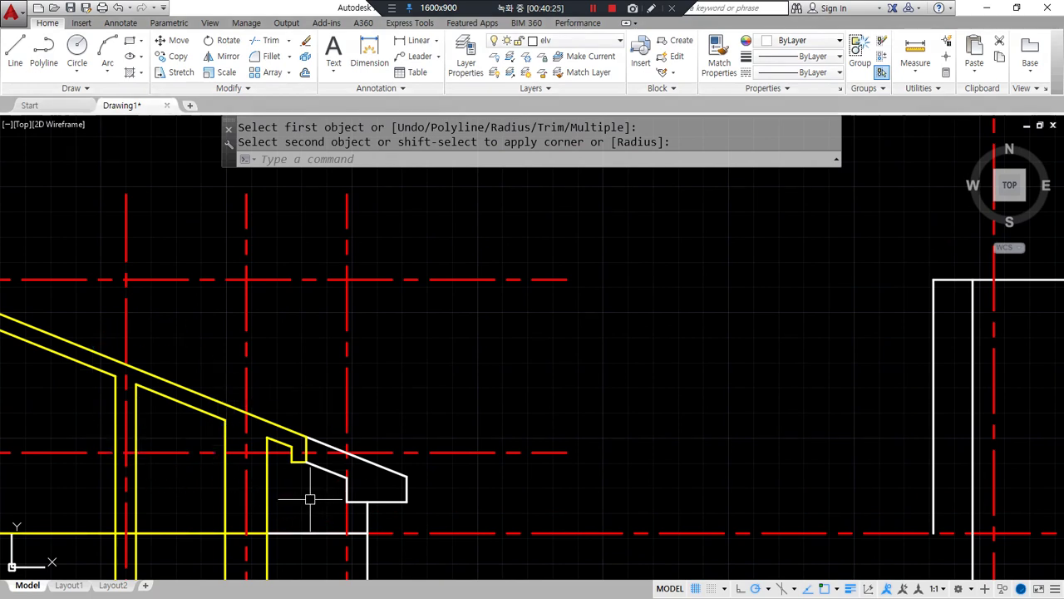
- Copy the section's small eave beam up the roof slope, from one vertical centreline's roof intersection to the next centreline's intersection
type("cp")
key("Return")
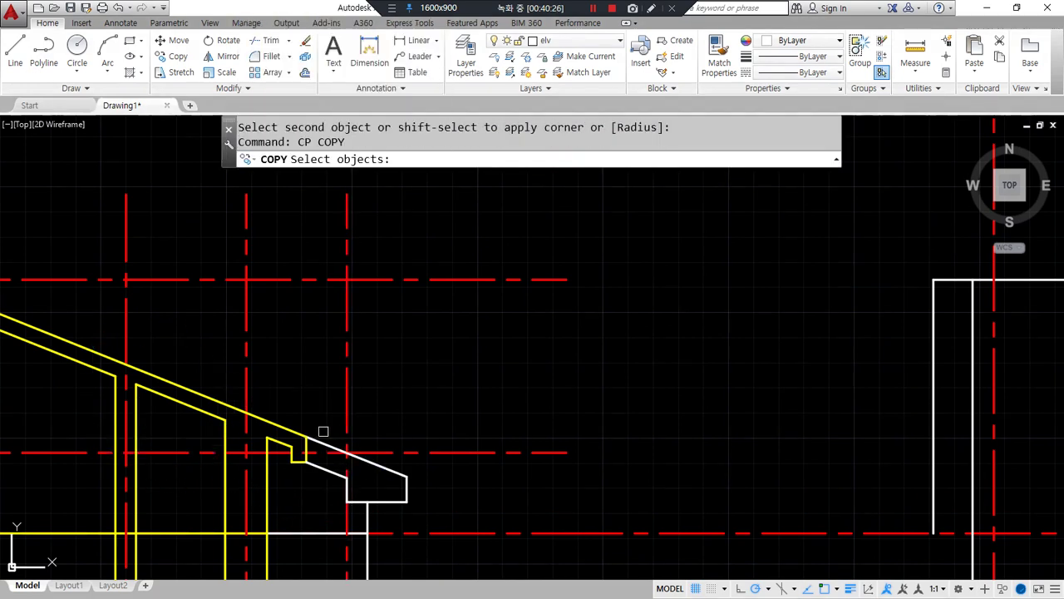
left_click(236, 387)
left_click(321, 482)
key("Return")
left_click(247, 412)
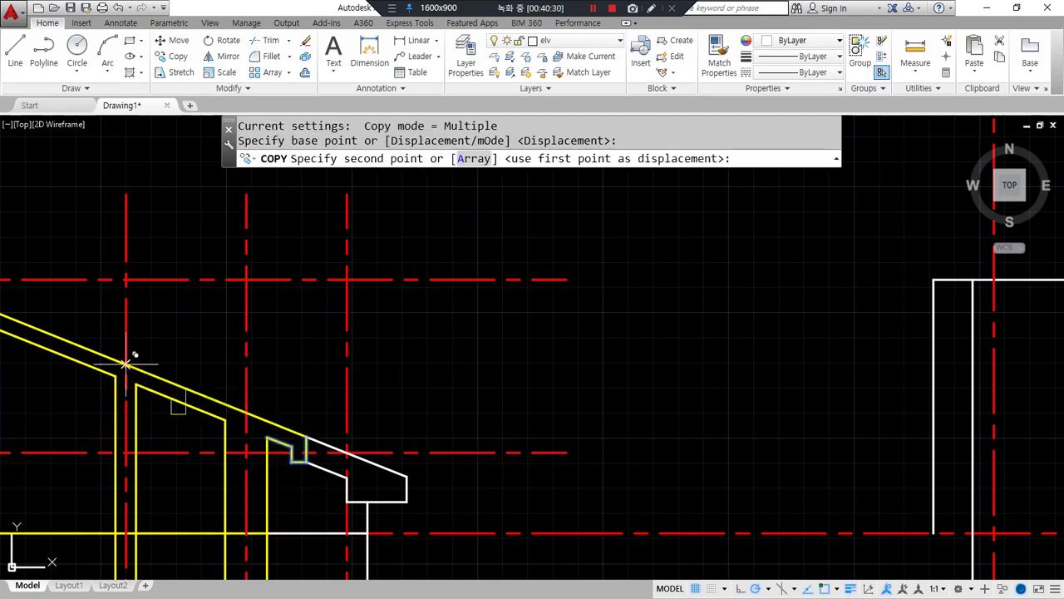
key("Escape")
- Draw a horizontal line from the copied beam's lower corner to the middle eave's left vertical in the elevation
key("l")
key("Return")
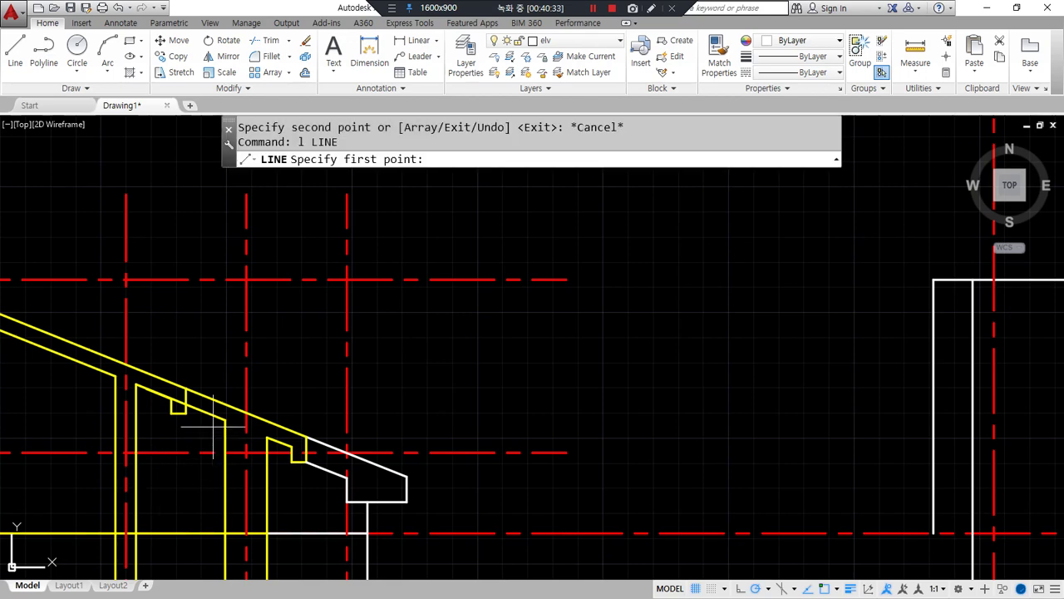
left_click(185, 413)
scroll(191, 416, "down", 2)
middle_click_drag(411, 441, 174, 441)
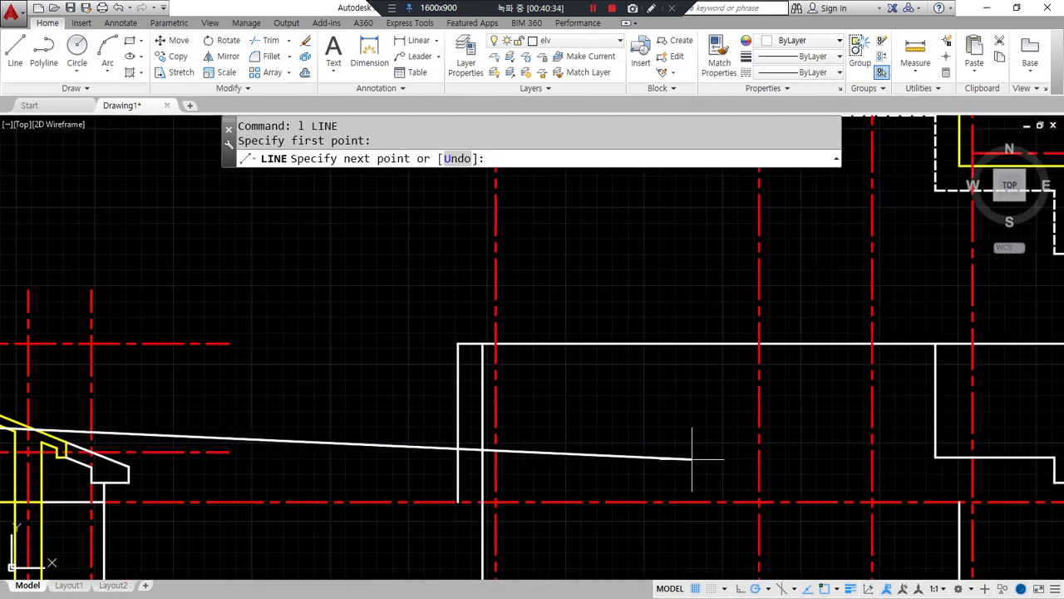
left_click(935, 426)
key("Return")
- Fillet the highest eave line with the middle eave vertical and the roof's left edge
type("f")
key("Return")
left_click(931, 415)
left_click(912, 426)
key("Return")
left_click(466, 426)
left_click(457, 400)
- Trim the left wall line where it runs above the underside of the highest eave
type("tr")
key("Return")
key("Return")
left_click(475, 404)
left_click(489, 381)
key("Return")
scroll(568, 463, "down", 2)
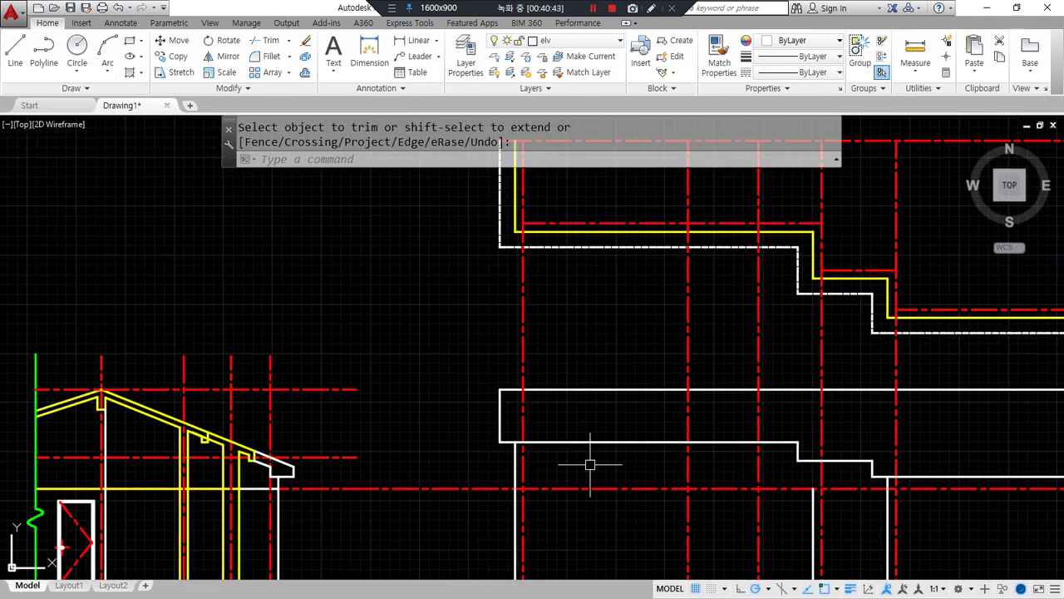
scroll(489, 419, "up", 2)
type("ex")
key("Return")
left_click(578, 464)
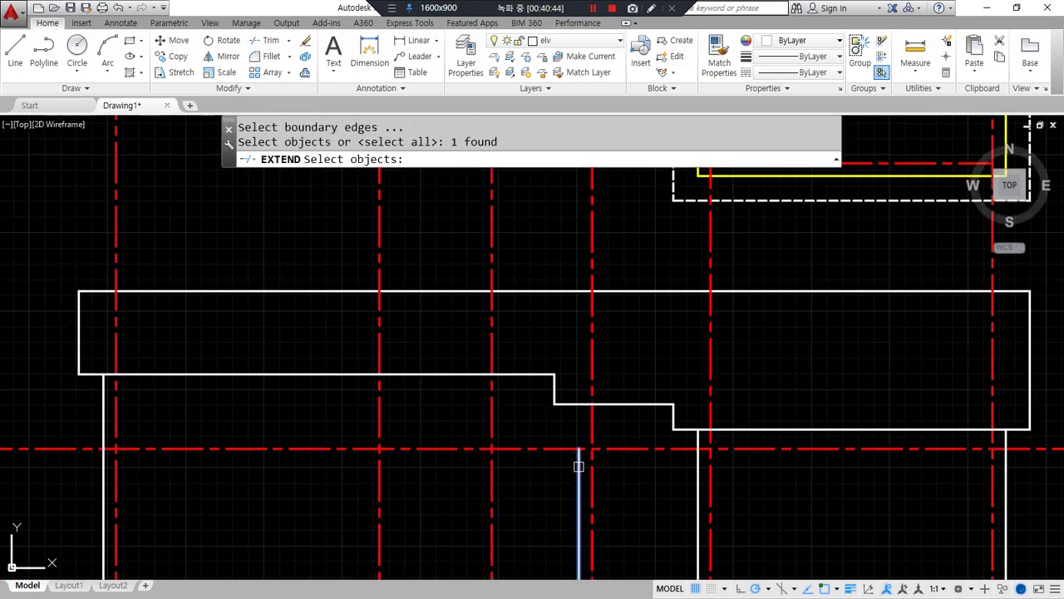
key("Escape")
key("Escape")
- Extend the middle wall line up to the underside of the middle eave
type("ex")
key("Return")
key("Return")
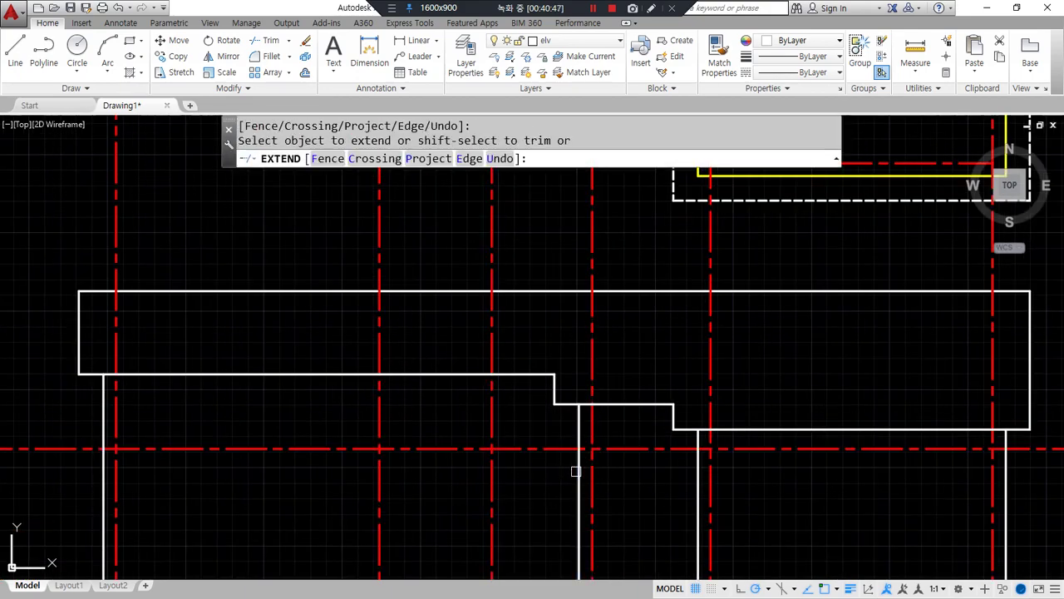
scroll(506, 482, "down", 2)
middle_click_drag(505, 482, 347, 452)
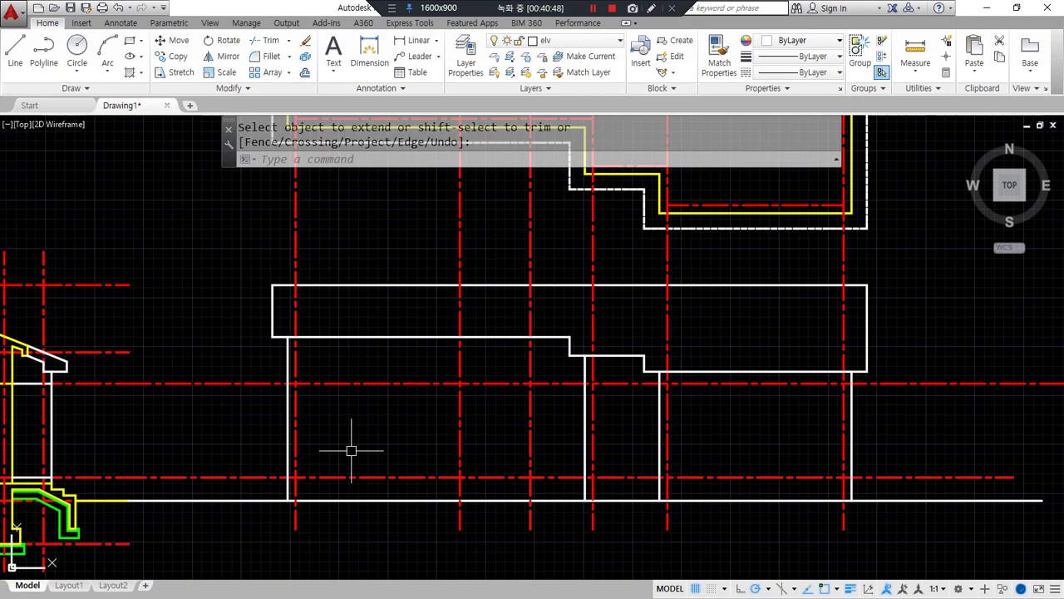
key("Return")
- Draw two horizontal lines between the elevation's outer wall lines along the upper and lower red level lines
type("l")
key("Return")
left_click(288, 383)
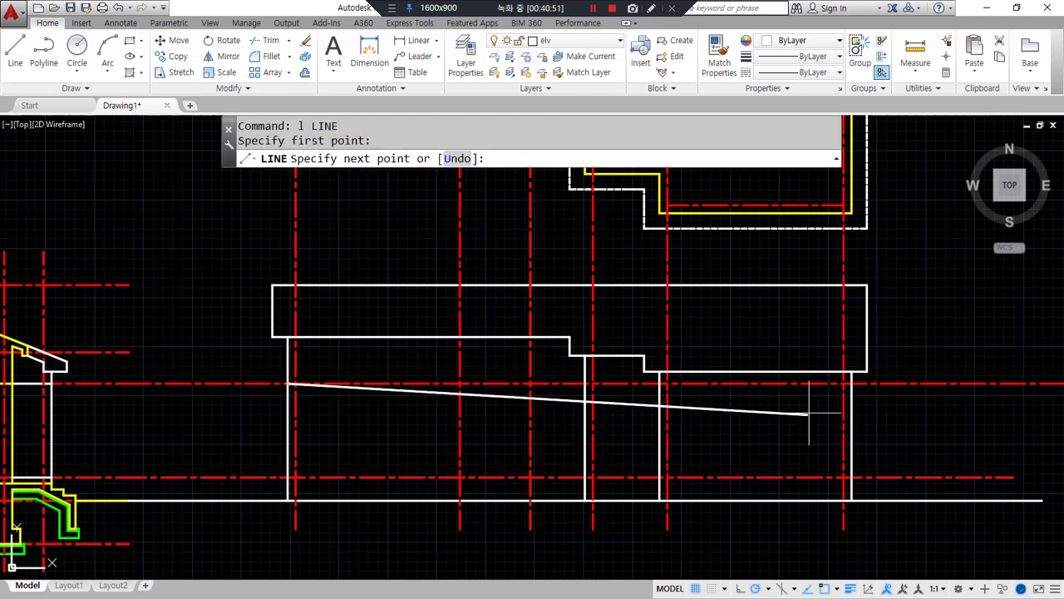
left_click(852, 383)
key("Return")
key("Return")
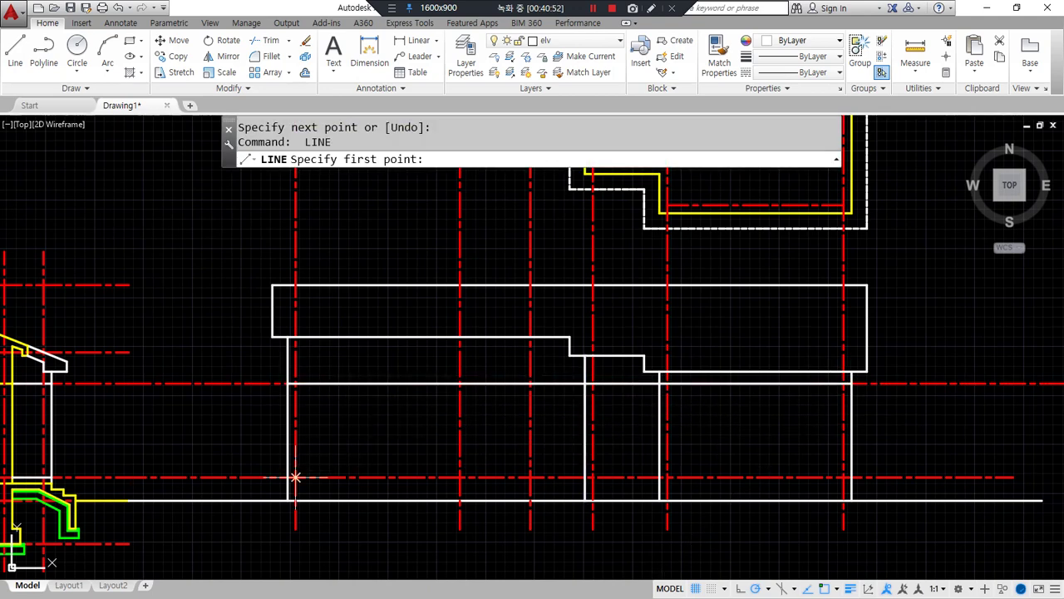
left_click(288, 477)
left_click(851, 478)
key("Return")
- Offset the underside lines of the highest, middle and lowest eaves upward by 250
mouse_move(570, 524)
middle_mouse_down()
mouse_move(567, 511)
mouse_move(736, 518)
mouse_move(639, 522)
middle_mouse_up()
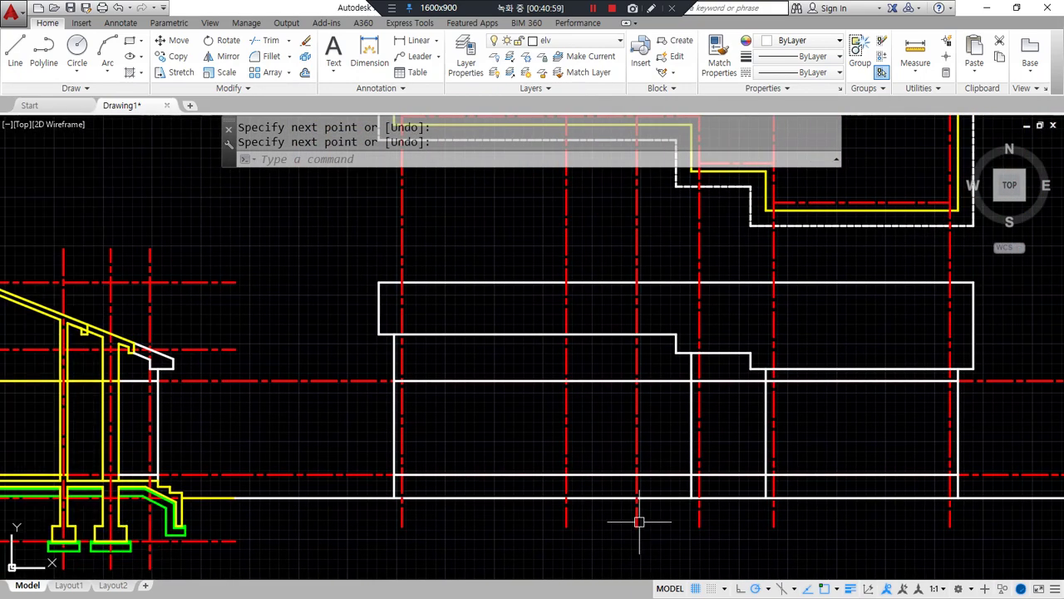
type("o")
key("Return")
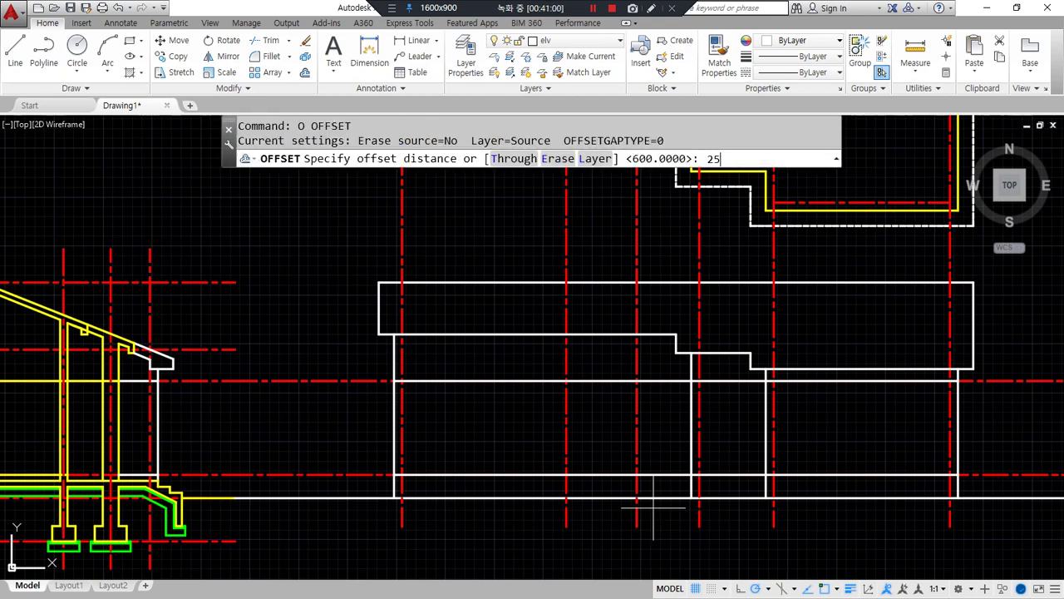
type("250")
key("Return")
left_click(515, 333)
left_click(582, 320)
scroll(655, 341, "up", 2)
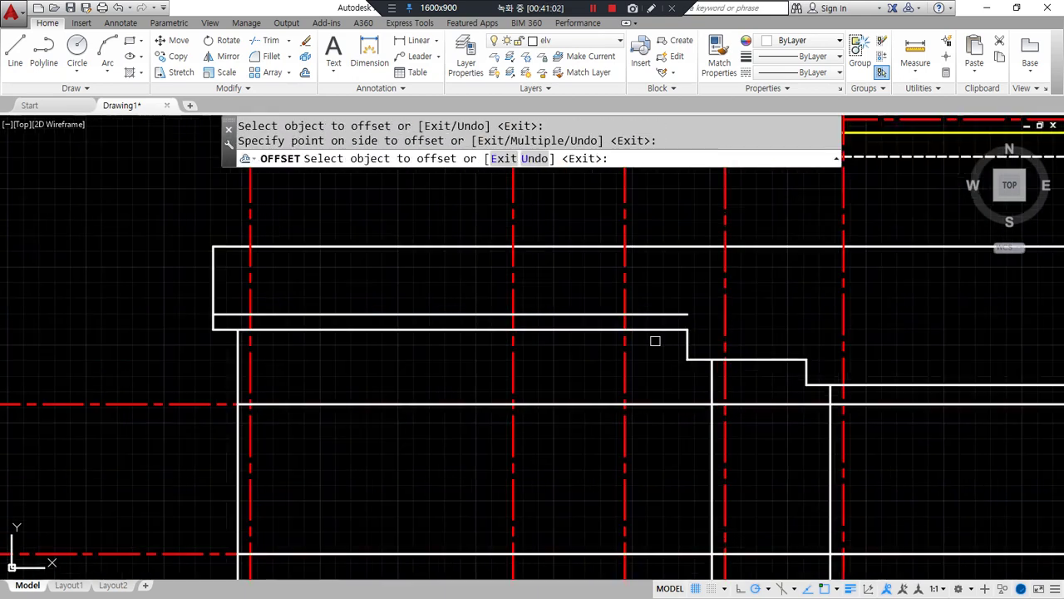
left_click(746, 356)
left_click(769, 316)
left_click(914, 383)
left_click(915, 343)
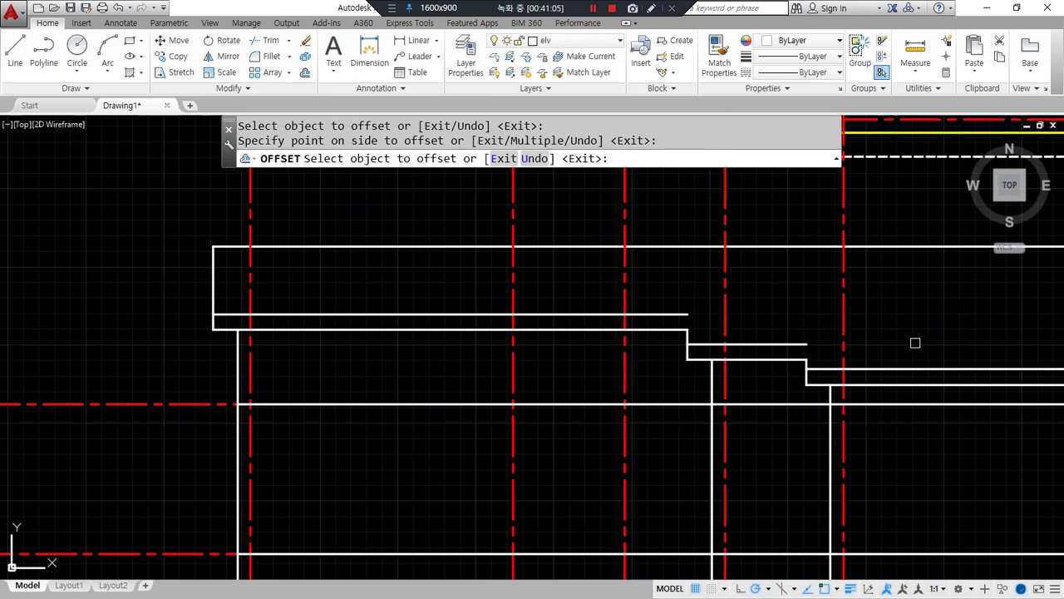
key("Return")
- Fillet the middle and highest fascia offset lines with the vertical eave edges at their right ends
scroll(817, 355, "up", 3)
type("f")
key("Return")
left_click(802, 368)
left_click(790, 321)
key("Return")
left_click(500, 305)
left_click(482, 246)
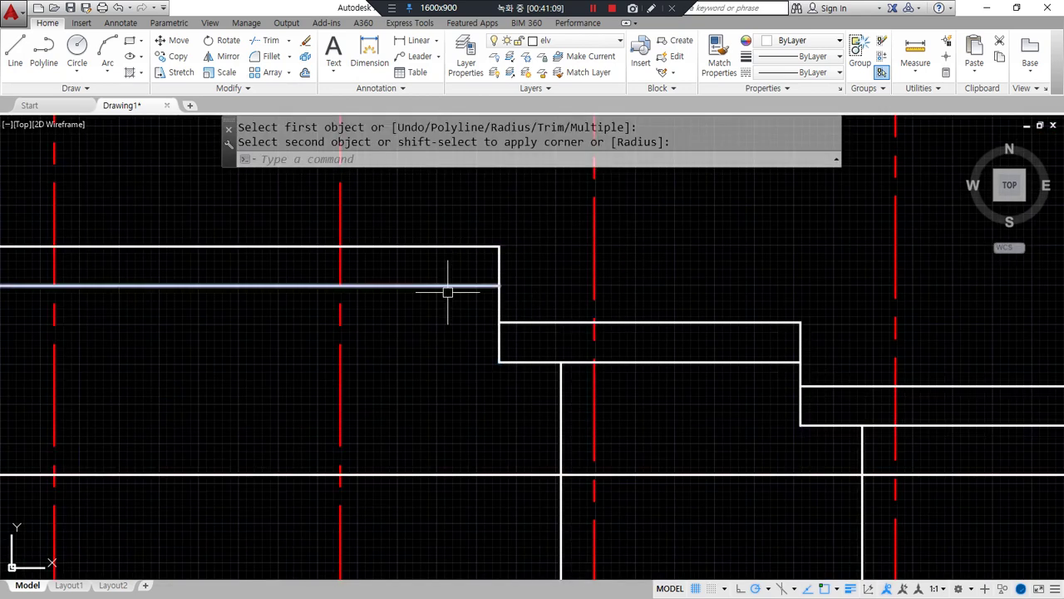
- Switch to the browser's reference floor plan and examine the window and entrance positions along the front walls
scroll(442, 304, "down", 4)
middle_click_drag(483, 455, 613, 474)
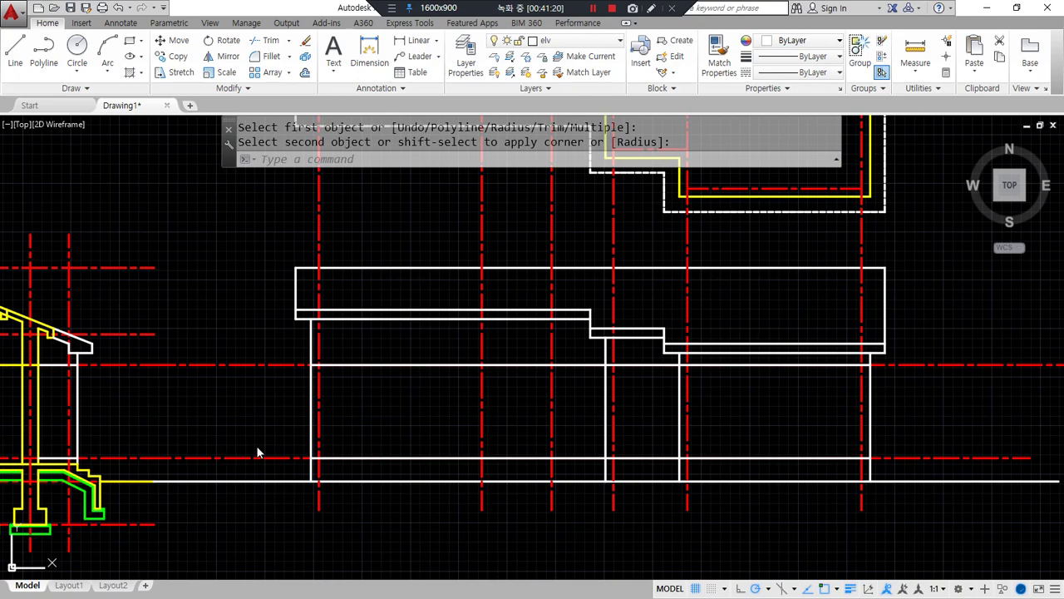
middle_click_drag(458, 408, 437, 597)
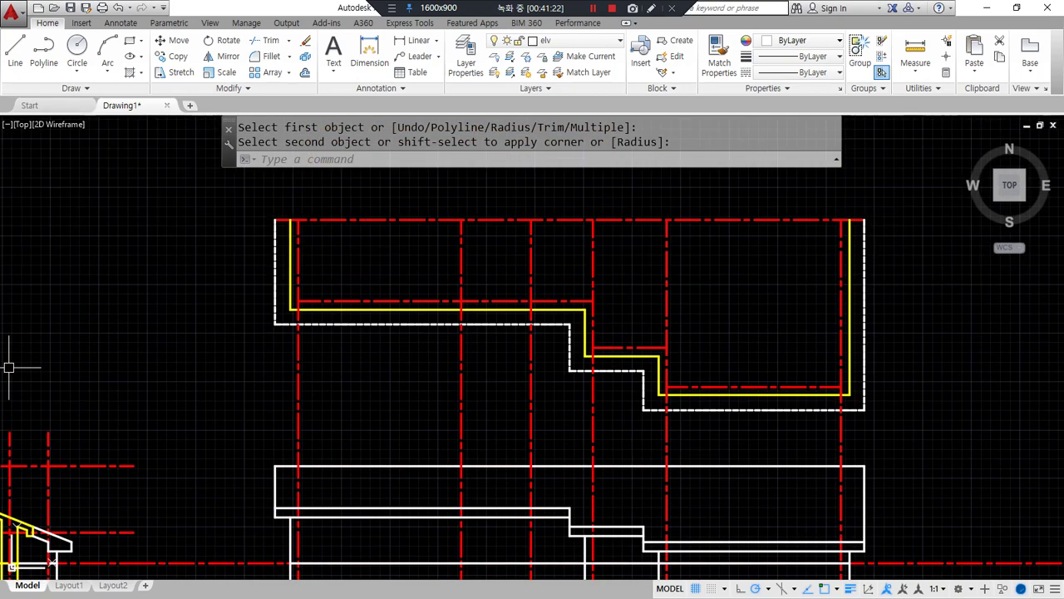
mouse_move(0, 140)
left_mouse_down()
mouse_move(396, 140)
mouse_move(400, 125)
left_mouse_up()
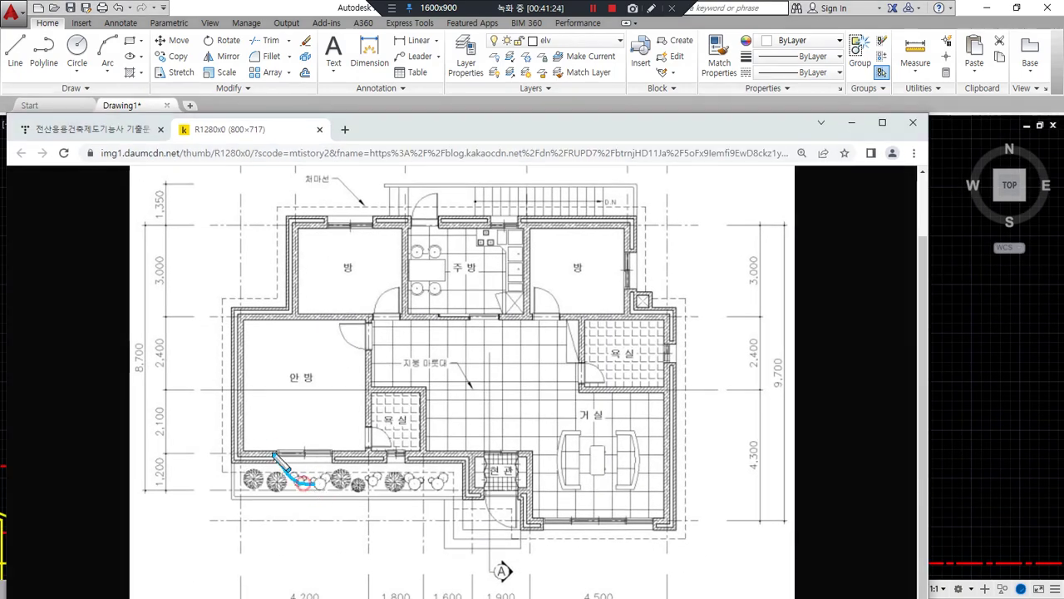
left_click_drag(395, 442, 410, 458)
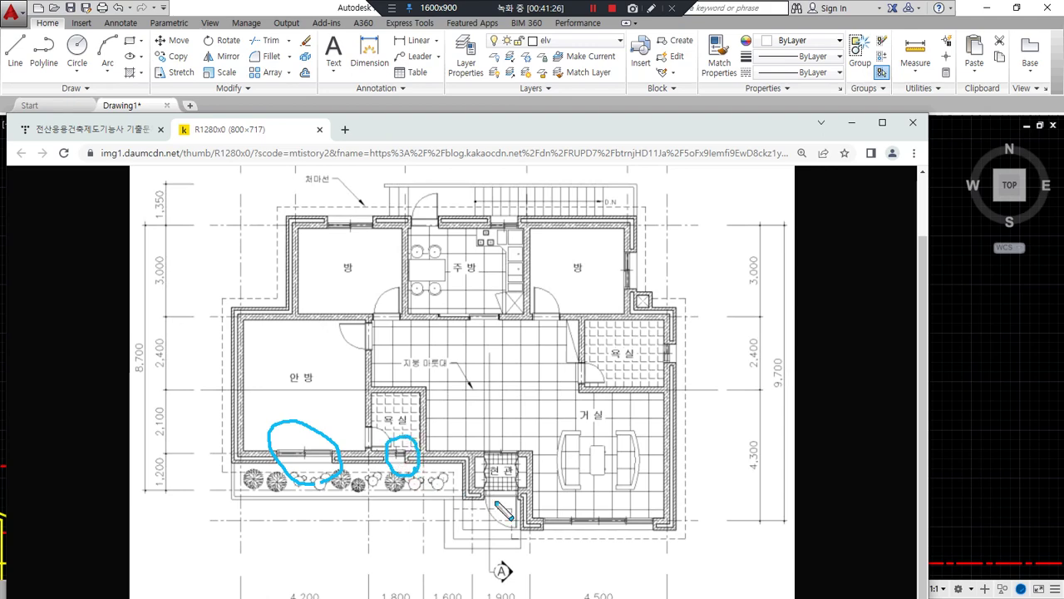
left_click_drag(595, 540, 628, 500)
left_click_drag(510, 516, 516, 486)
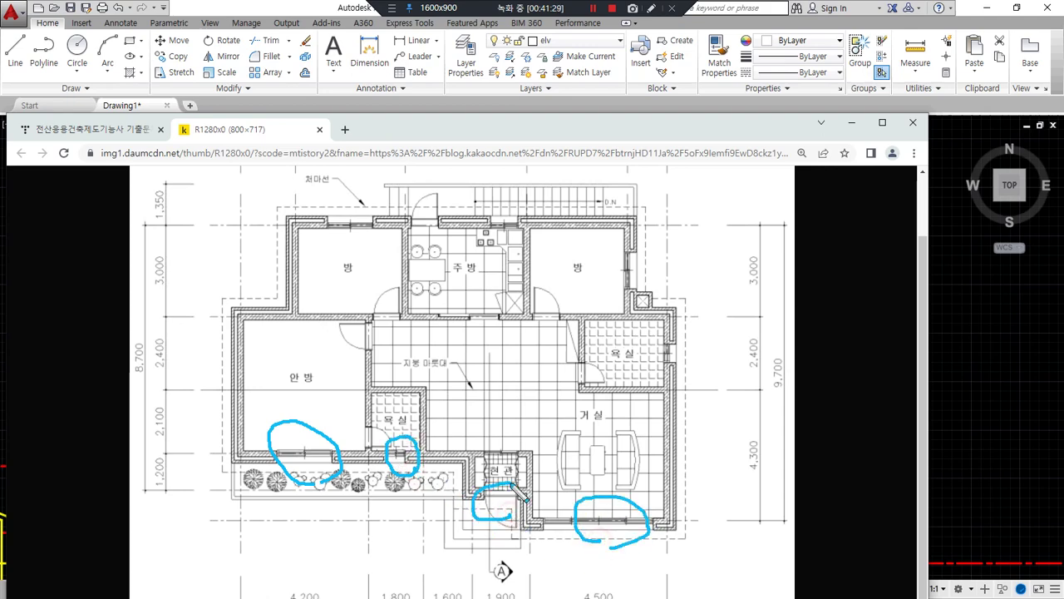
key("alt+Tab")
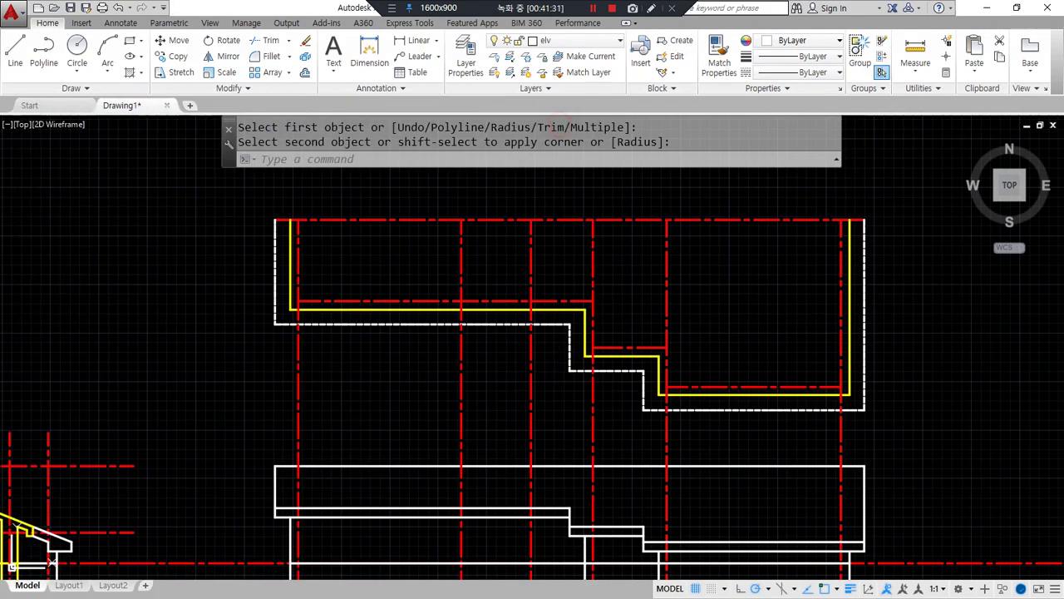
middle_click_drag(356, 434, 311, 308)
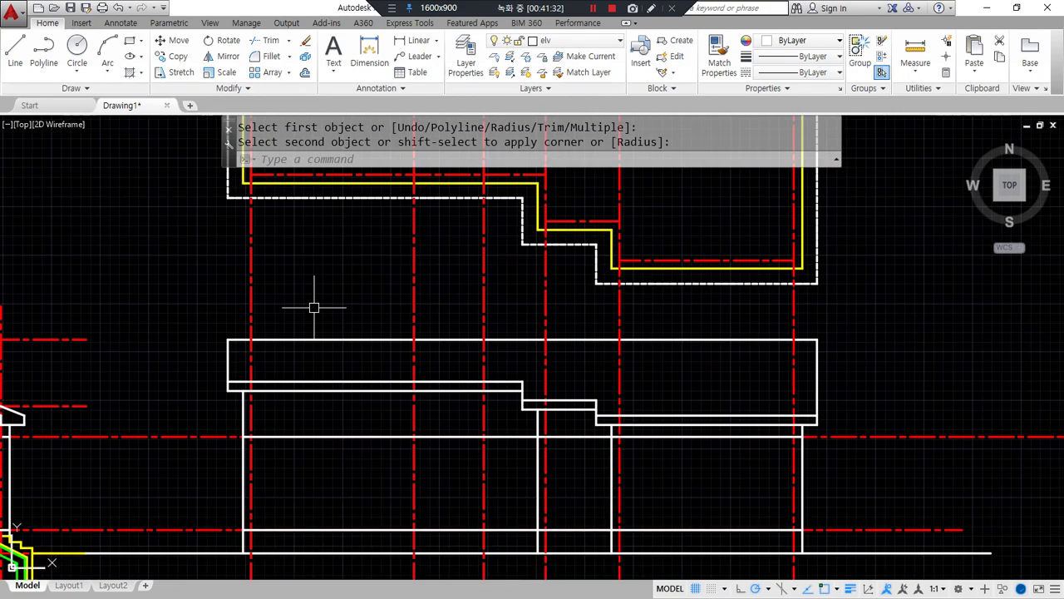
scroll(311, 304, "down", 2)
type("l")
key("Return")
key("Escape")
scroll(316, 233, "up", 3)
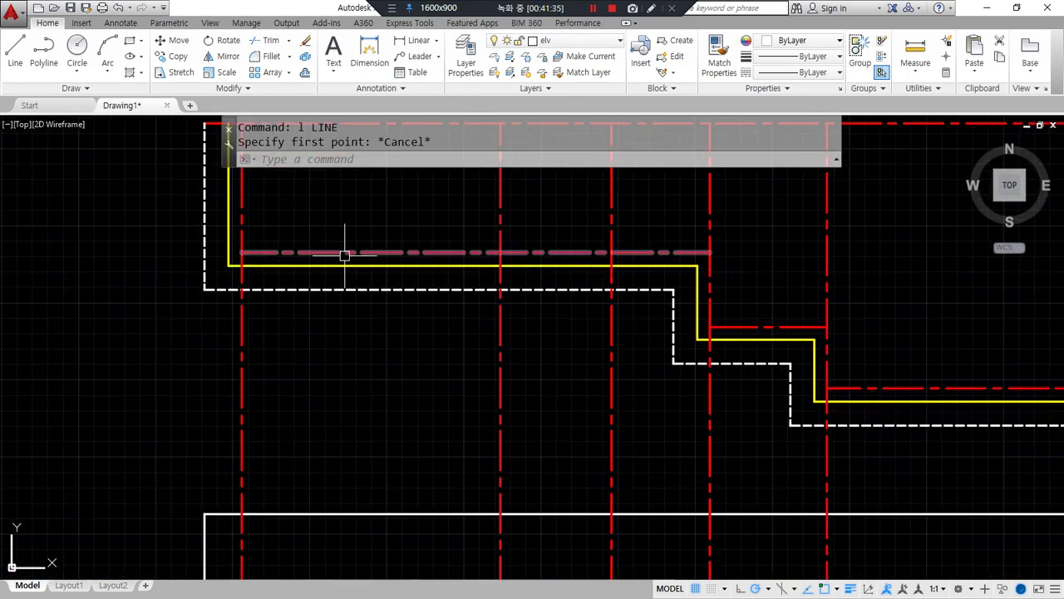
mouse_move(269, 202)
left_mouse_down()
mouse_move(268, 235)
mouse_move(466, 235)
left_mouse_up()
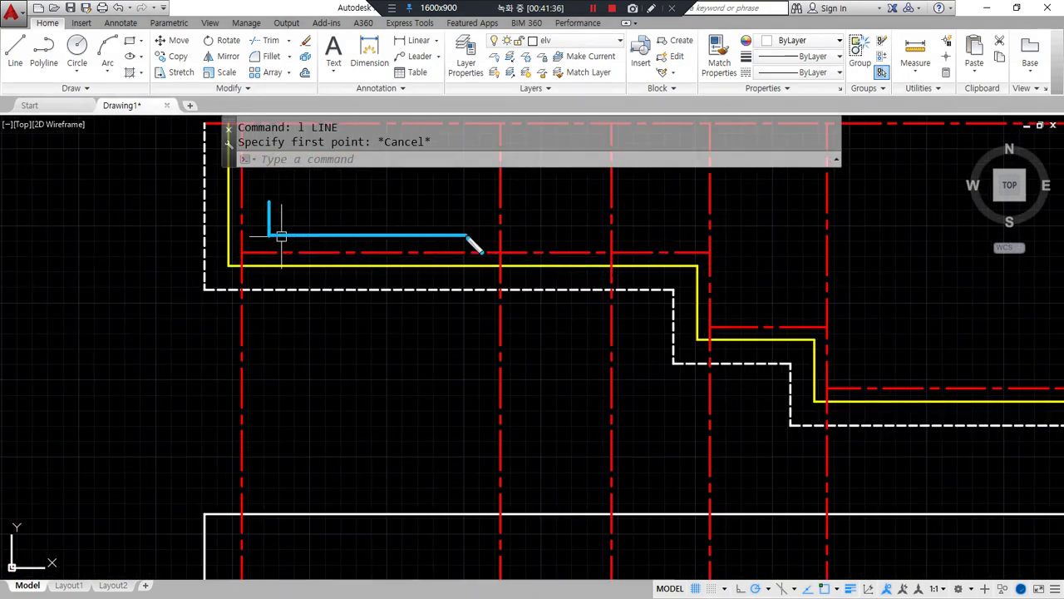
left_click_drag(368, 235, 373, 425)
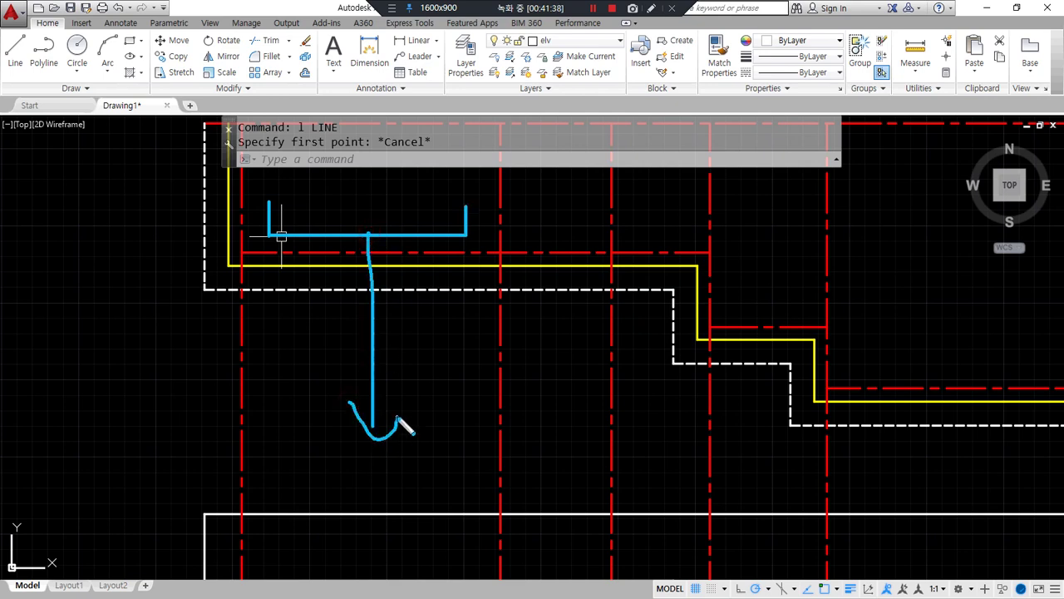
- Offset the plan's left exterior wall line inward by 420
type("o")
key("Return")
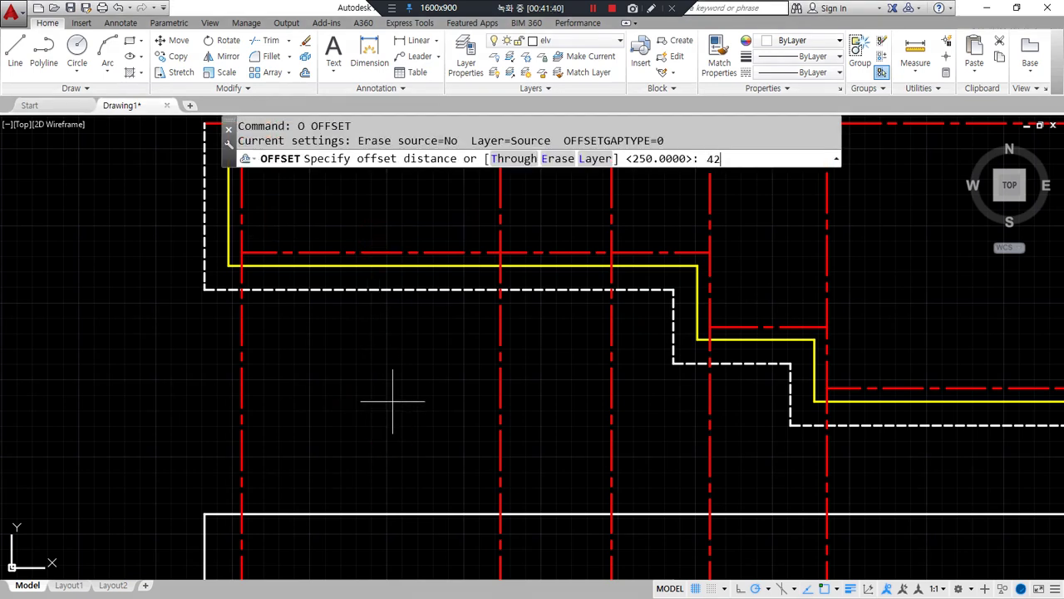
key("Return")
left_click(230, 236)
left_click(427, 225)
key("Return")
- Offset the second vertical red grid line of the plan by 100 toward the left room
key("Return")
type("1")
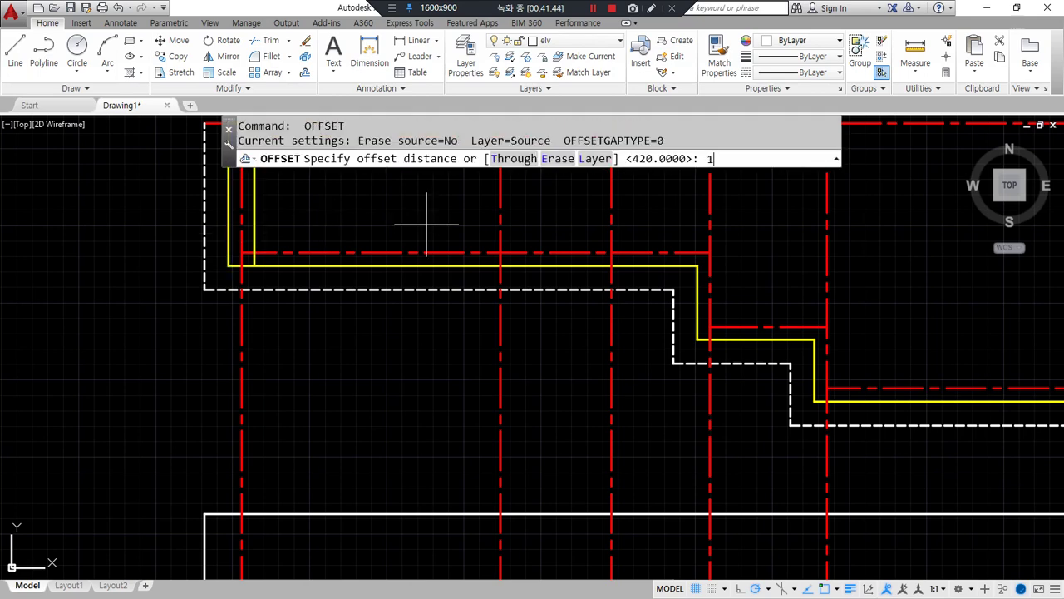
type("00")
key("Return")
left_click(496, 212)
left_click(436, 227)
key("Return")
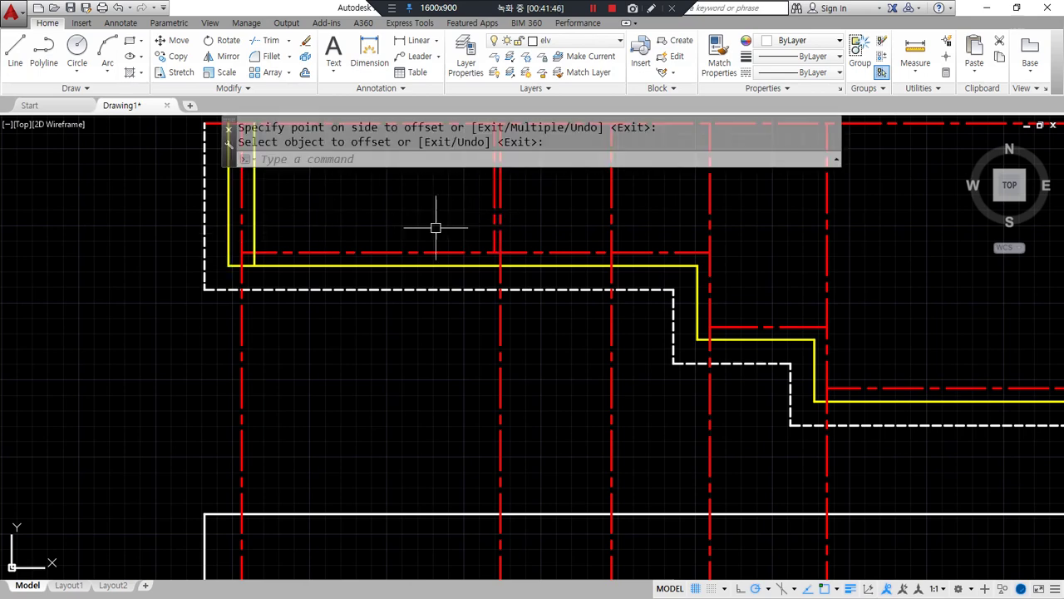
- Draw a horizontal line across the plan's left room between the two offset wall faces
type("l")
key("Return")
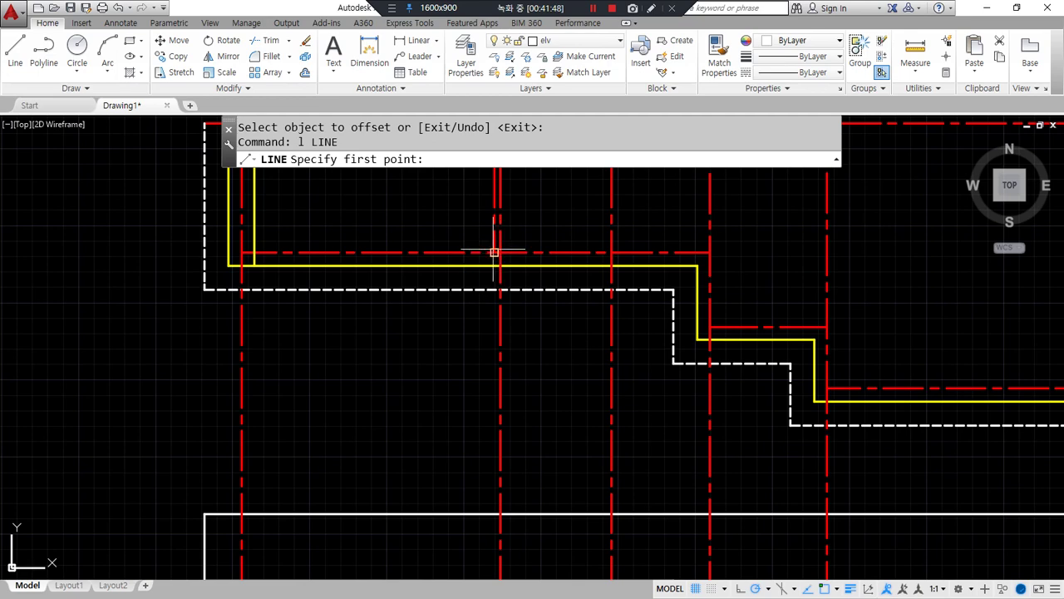
left_click(495, 252)
left_click(243, 252)
key("Escape")
- Project a vertical line from the midpoint of the room-width line down to the elevation's lower level line
type("l")
key("Return")
left_click(354, 252)
scroll(361, 283, "down", 5)
middle_click_drag(368, 356, 352, 278)
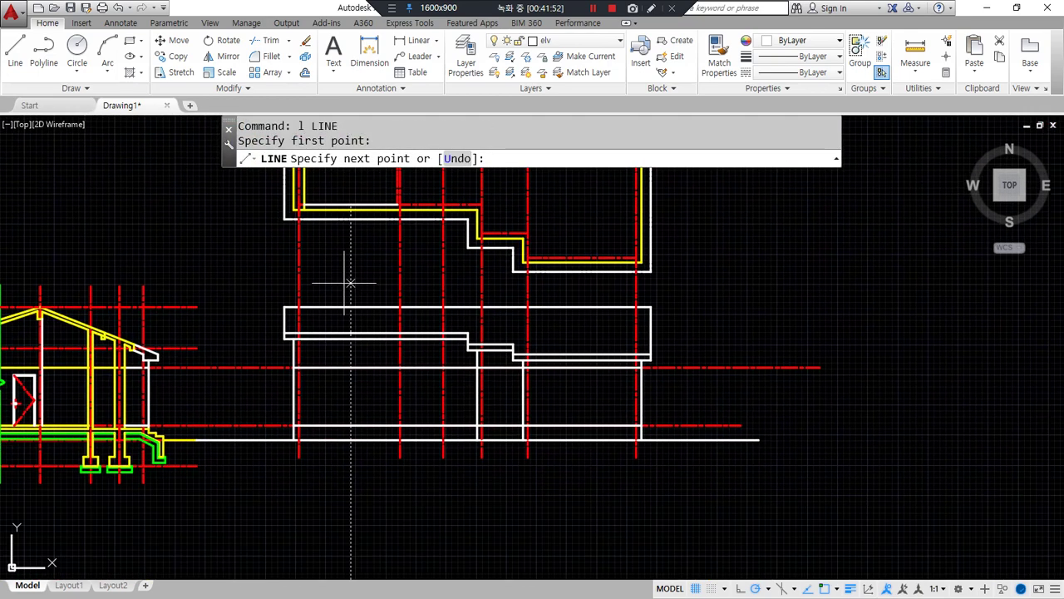
left_click(351, 418)
key("Return")
- Offset the elevation's upper level line downward by 1200 for the window sill
scroll(352, 408, "up", 4)
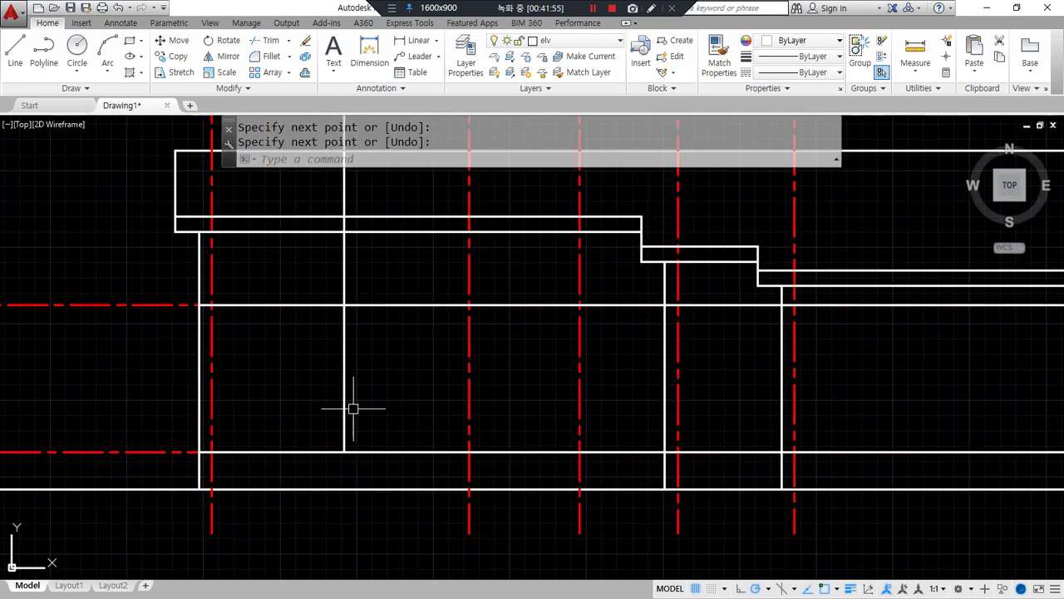
type("o")
key("Return")
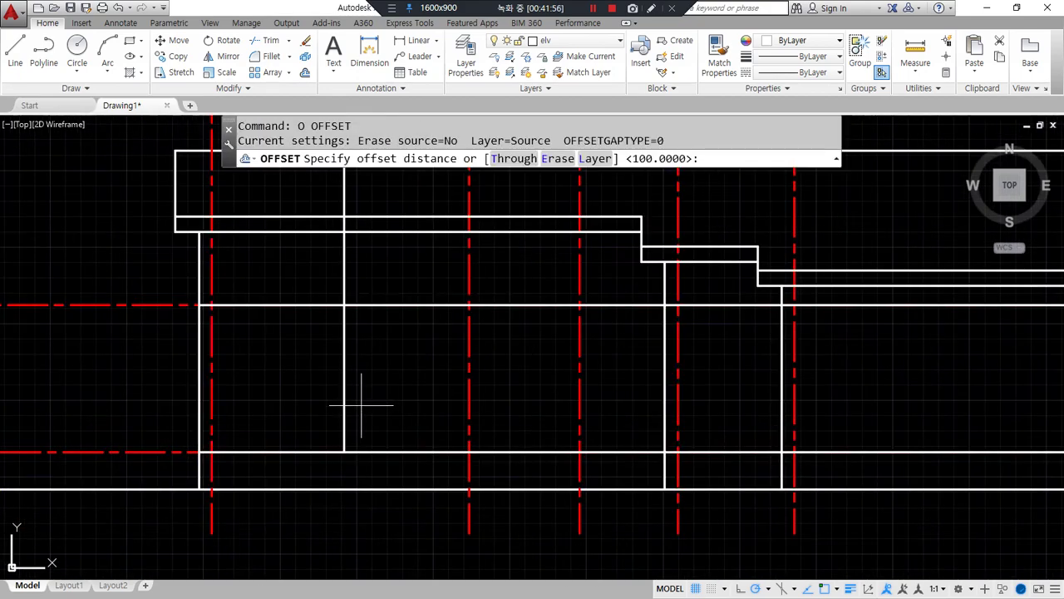
type("1200")
key("Return")
left_click(392, 305)
left_click(394, 347)
scroll(340, 352, "up", 2)
key("Return")
- Offset the projected vertical line 600 to each side for the window jambs
key("Return")
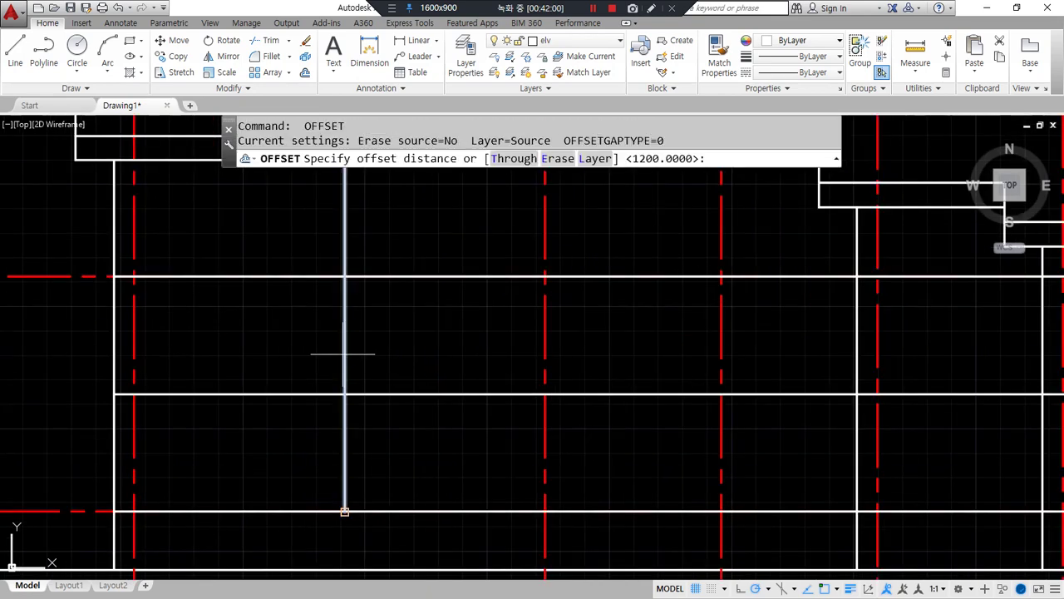
type("600")
key("Return")
left_click(343, 354)
left_click(308, 351)
left_click(346, 341)
left_click(366, 375)
key("Return")
- Fillet the sill line with the left and right jamb lines to form the window's lower corners
type("f")
key("Return")
left_click(288, 380)
left_click(372, 392)
key("Return")
left_click(381, 392)
left_click(402, 370)
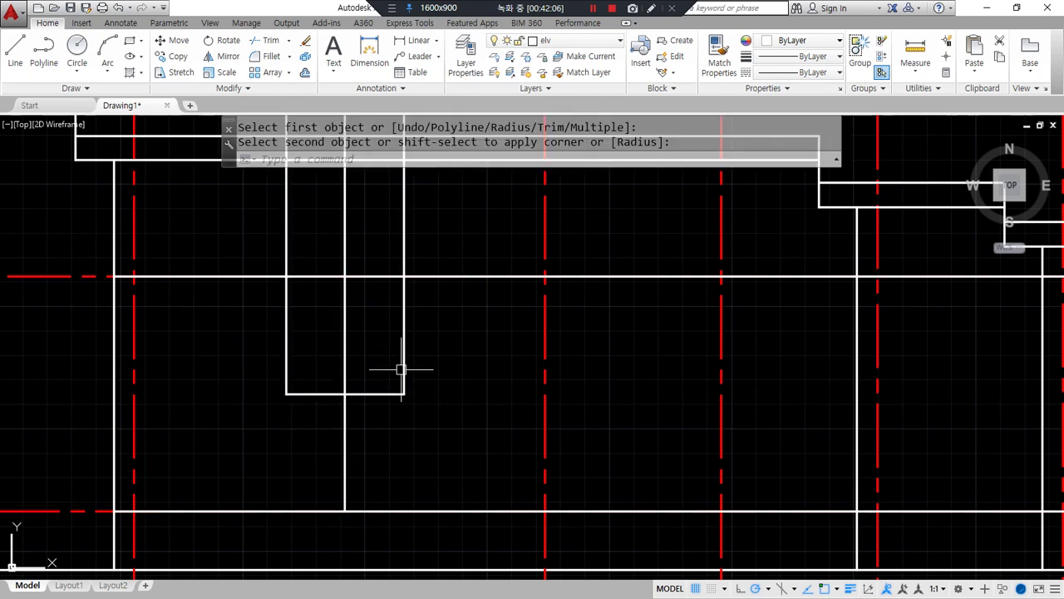
- Trim the window jamb lines where they run above the upper level line
type("tr")
key("Return")
key("Return")
left_click(418, 250)
left_click(352, 240)
left_click(316, 237)
left_click(263, 233)
key("Escape")
- Erase the vertical construction line through the window's centre
left_click(337, 321)
left_click(353, 361)
type("e")
key("Return")
- Draw a rectangle over the window opening from its upper-left corner to its lower-right corner
type("rec")
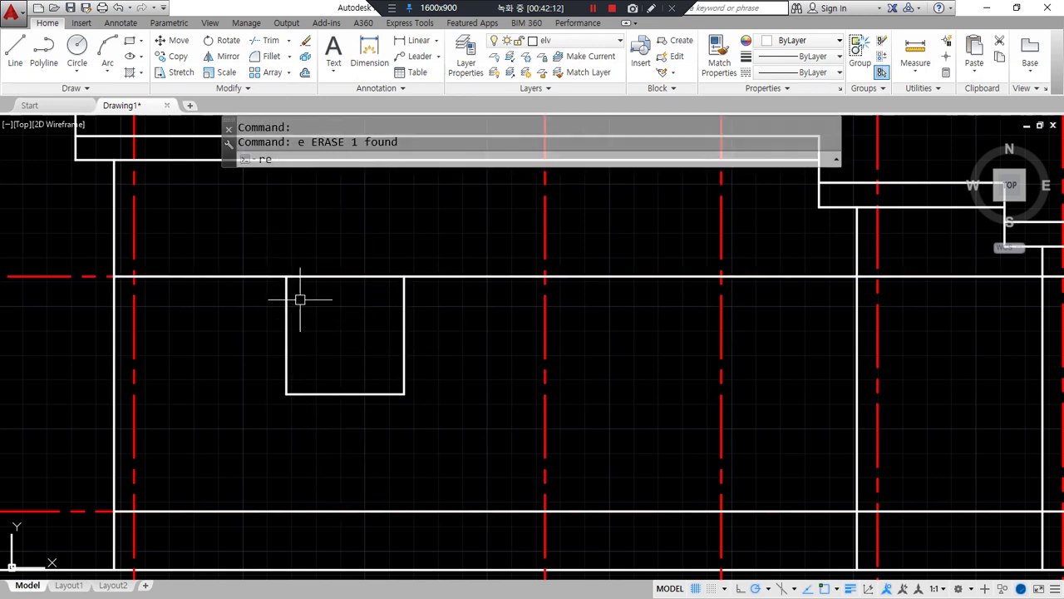
key("Return")
left_click(286, 277)
left_click(404, 394)
- Erase the separate jamb and sill lines lying beneath the window rectangle
left_click(363, 231)
left_click(482, 406)
left_click(272, 238)
left_click(329, 421)
left_click(219, 357)
left_click(461, 429)
type("e")
key("Return")
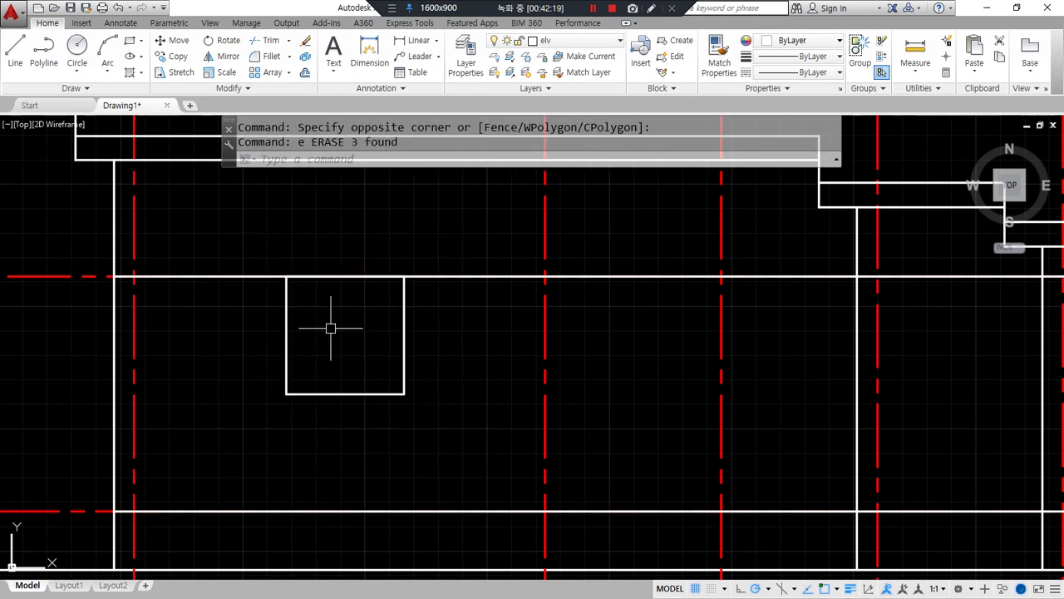
- Offset the window rectangle inward by 45 for the frame
type("o")
key("Return")
type("45")
key("Return")
left_click(403, 301)
left_click(368, 304)
key("Return")
scroll(363, 307, "up", 2)
scroll(363, 308, "up", 1)
type("rec")
key("Return")
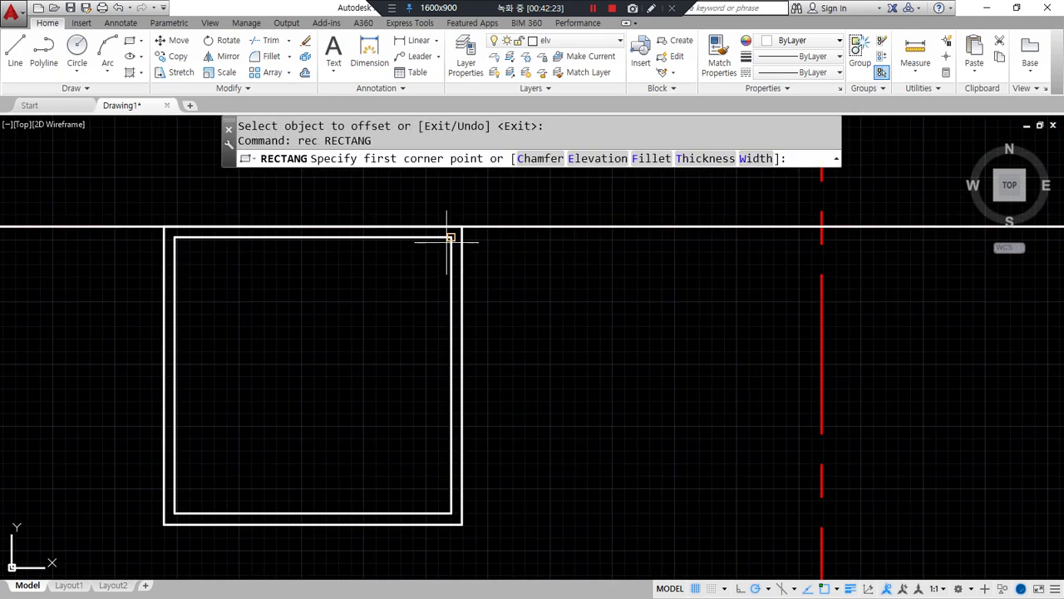
key("Escape")
- Draw a vertical centre line between the top and bottom midpoints of the inner window rectangle
type("l")
key("Return")
left_click(313, 238)
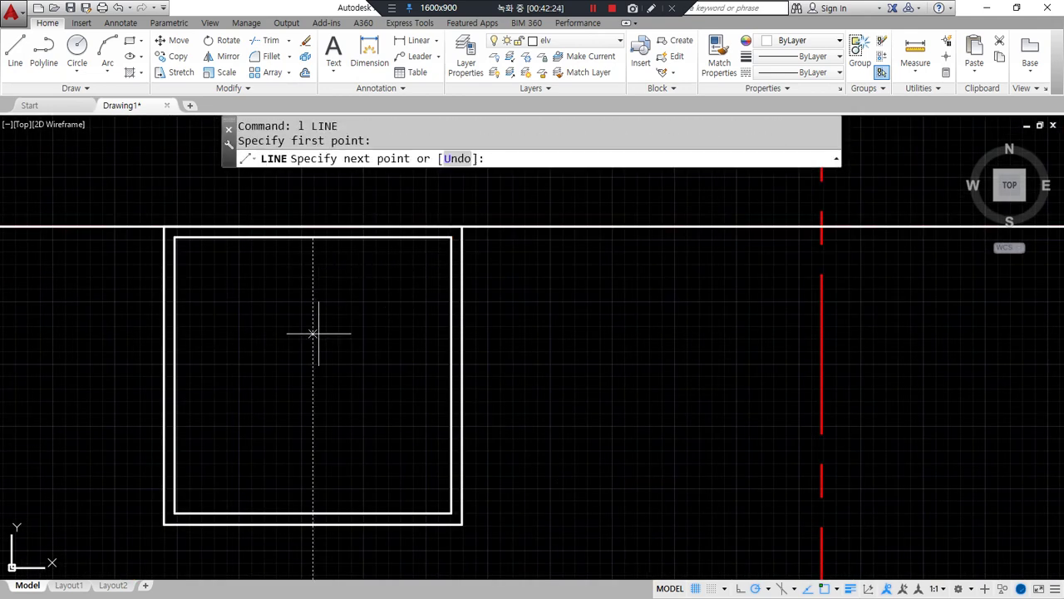
left_click(313, 512)
key("Return")
- Offset the inner window rectangle inward by 60 for the sash
type("o")
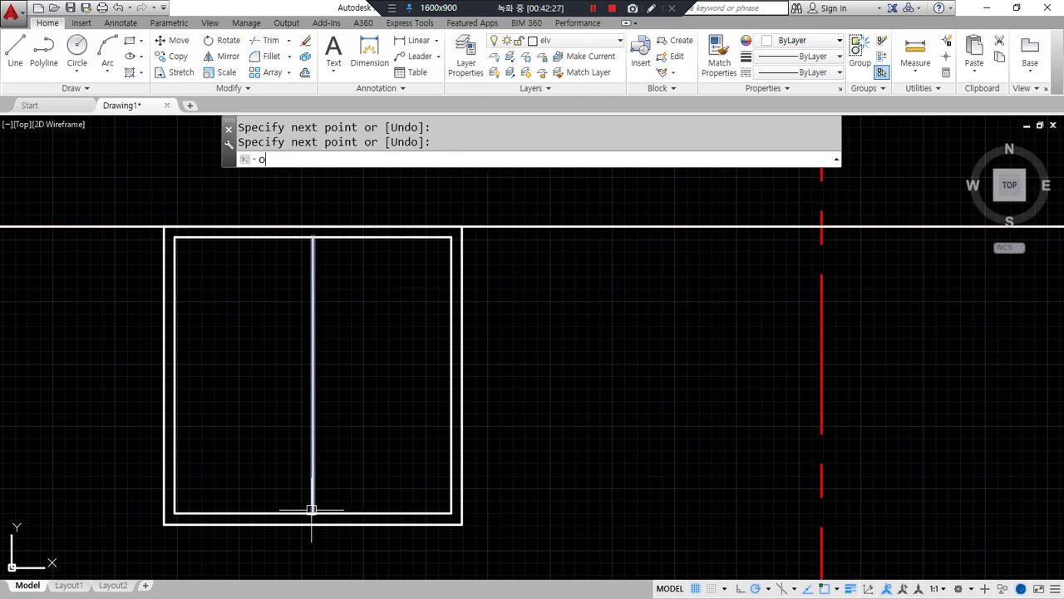
key("Return")
type("60")
key("Return")
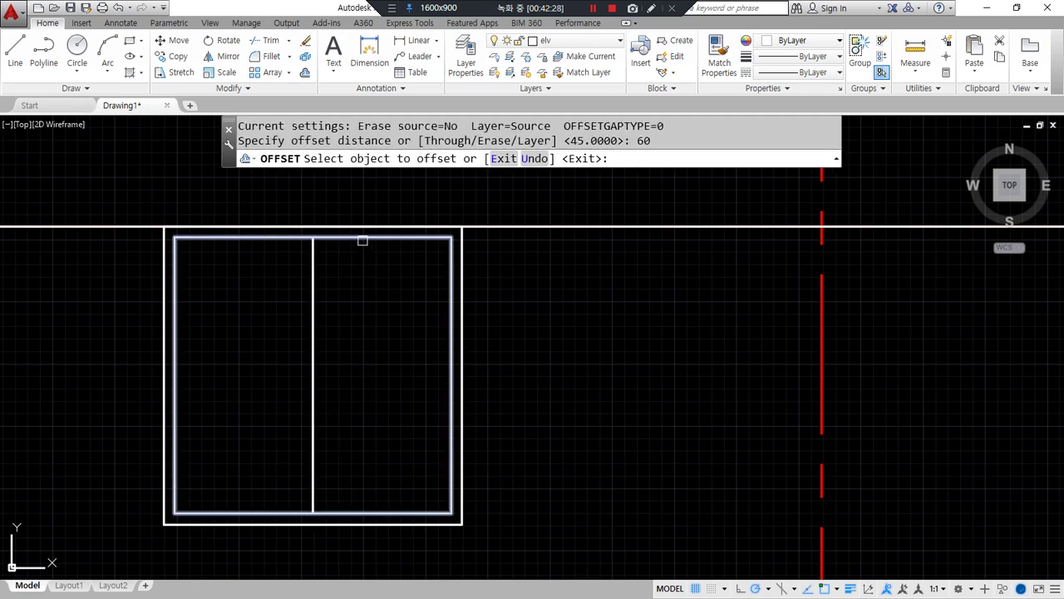
left_click(361, 239)
left_click(309, 356)
key("Return")
- Offset the window's vertical centre line to its right by 30
type("o")
key("Return")
type("30")
scroll(287, 356, "up", 4)
left_click(348, 353)
left_click(373, 352)
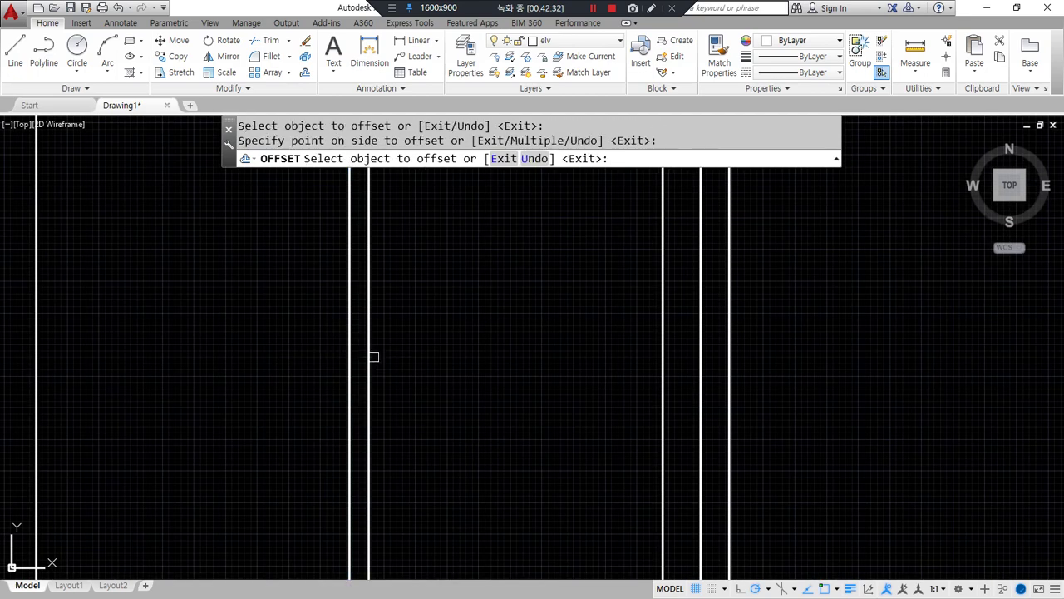
- Offset the window's vertical centre line to its left by 30 and erase the original centre line
left_click(348, 362)
left_click(312, 374)
key("Return")
left_click(347, 372)
type("e")
key("Return")
- Trim the sash rectangle between the two mullion lines and the right mullion line's ends beyond the sash
middle_click_drag(319, 233, 307, 467)
type("tr")
key("Return")
key("Return")
left_click(356, 313)
left_click(347, 325)
scroll(325, 357, "down", 4)
middle_click_drag(325, 357, 247, 257)
scroll(247, 256, "up", 4)
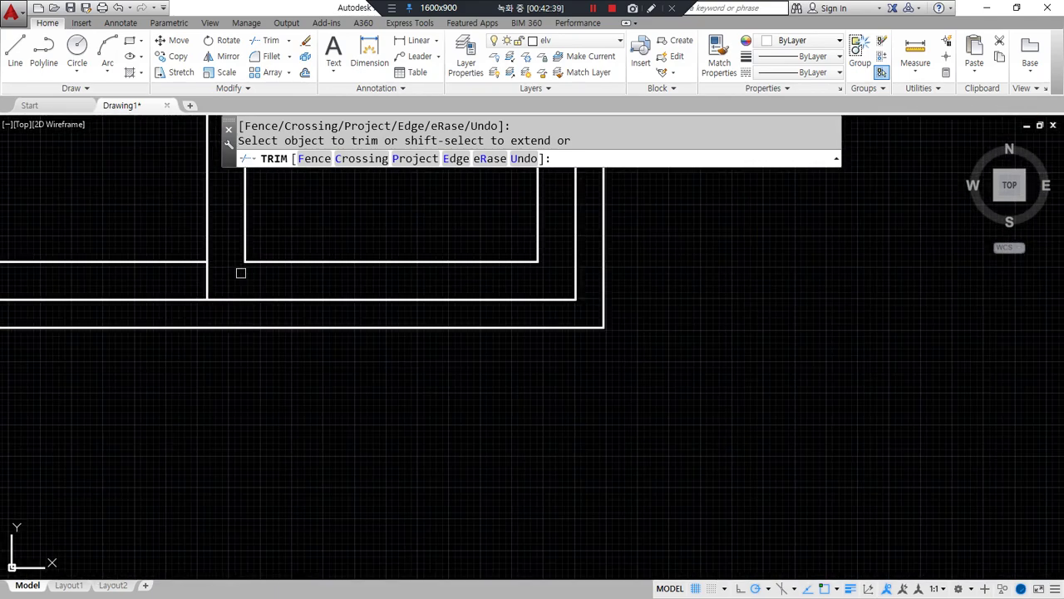
key("Return")
- Offset the outer window rectangle outward to establish the depth of the window sill
scroll(268, 318, "down", 2)
scroll(257, 349, "down", 2)
middle_click_drag(257, 349, 266, 451)
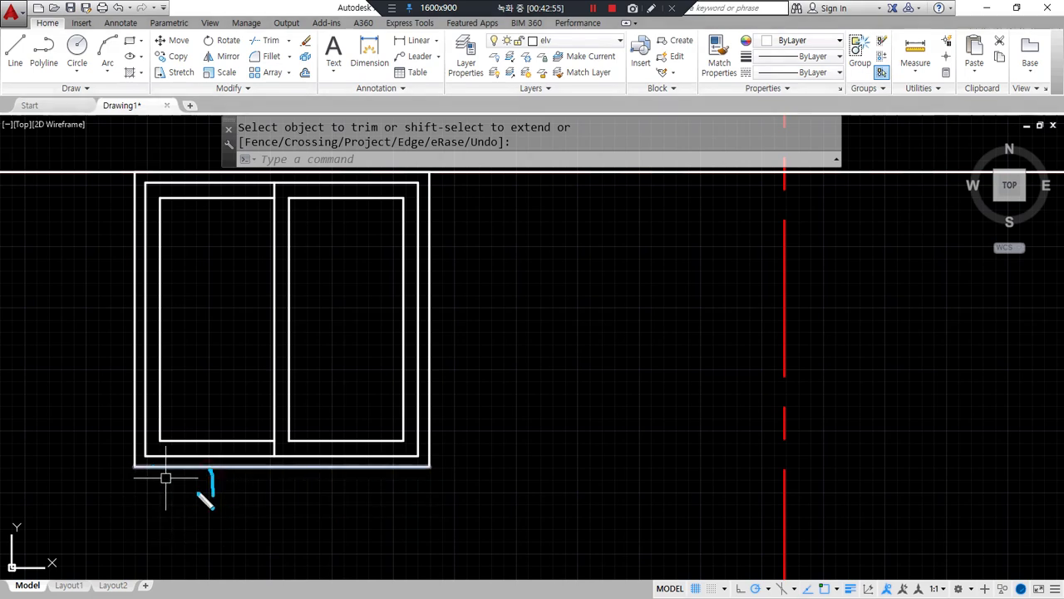
key("Escape")
type("o")
key("space")
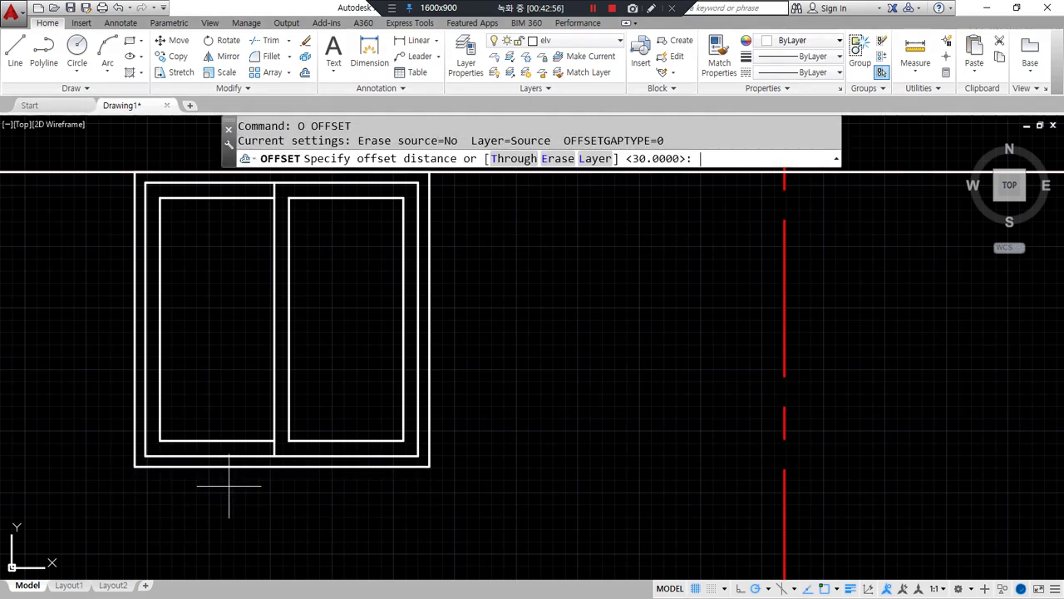
key("Return")
left_click(261, 467)
left_click(255, 507)
scroll(171, 454, "up", 2)
middle_click_drag(170, 455, 171, 416)
key("space")
- Draw two short vertical lines from the window's lower corners down to the offset rectangle's bottom edge
type("l")
key("space")
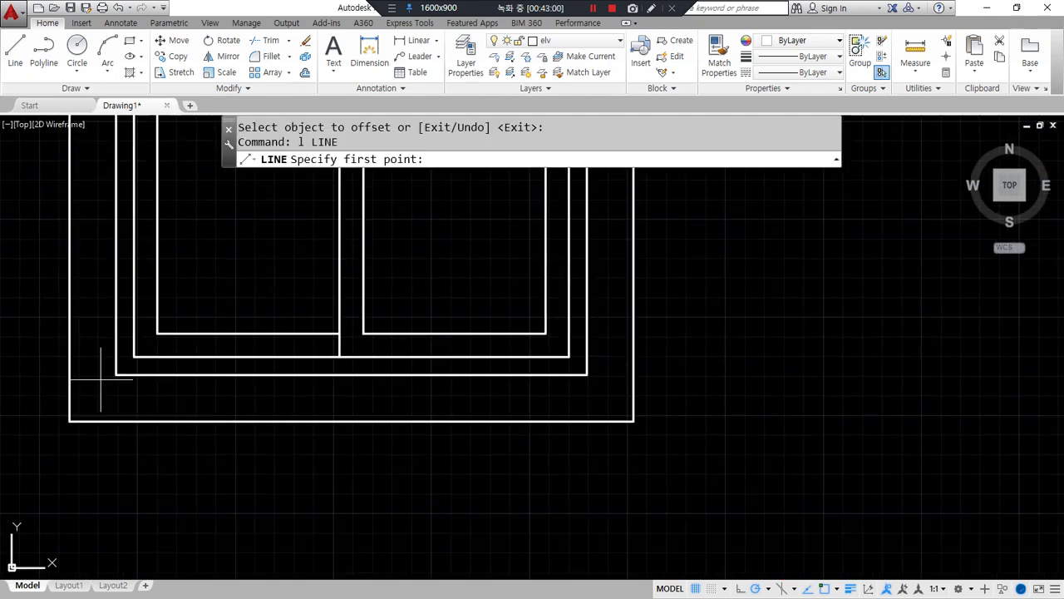
left_click(115, 375)
left_click(117, 420)
key("space")
key("space")
left_click(582, 378)
left_click(585, 420)
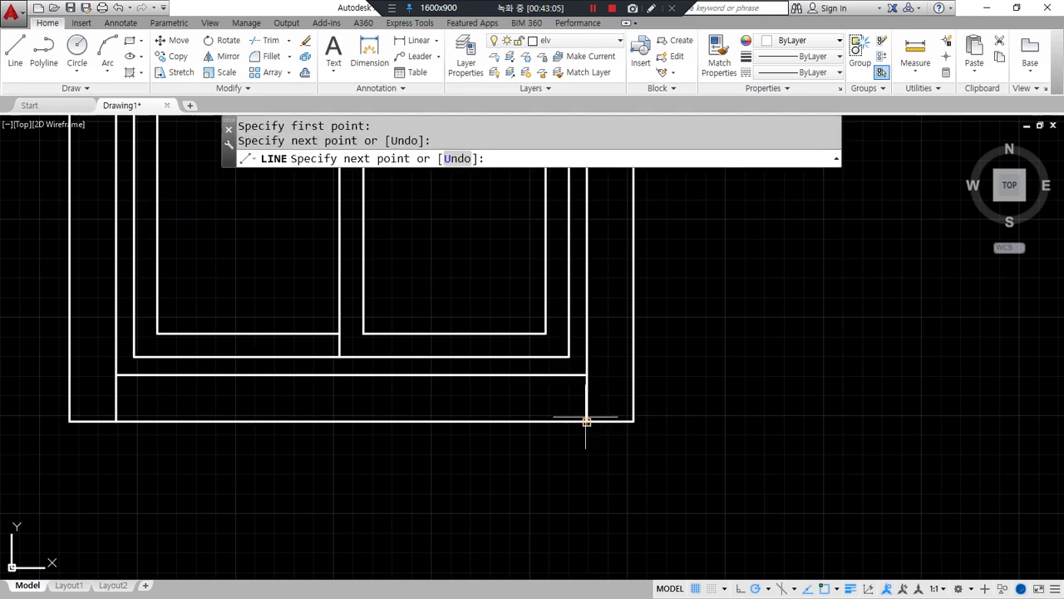
key("space")
- Fillet the offset rectangle's bottom edge with both short vertical lines into sharp corners to close the window sill
type("f")
key("space")
left_click(578, 418)
left_click(587, 408)
key("space")
left_click(122, 419)
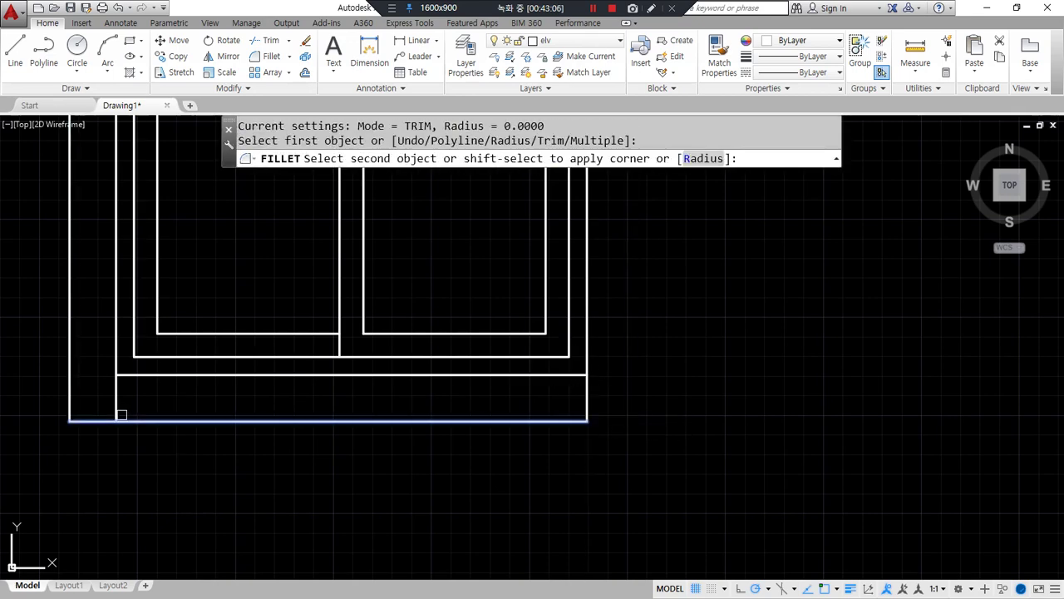
left_click(117, 409)
scroll(117, 409, "down", 4)
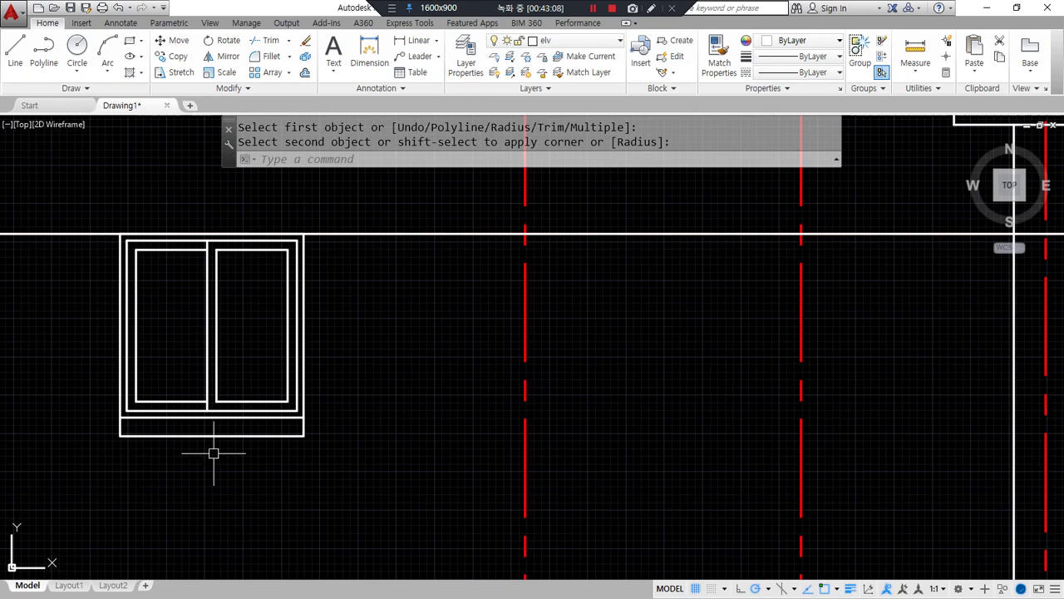
scroll(214, 453, "up", 3)
middle_click_drag(133, 432, 250, 449)
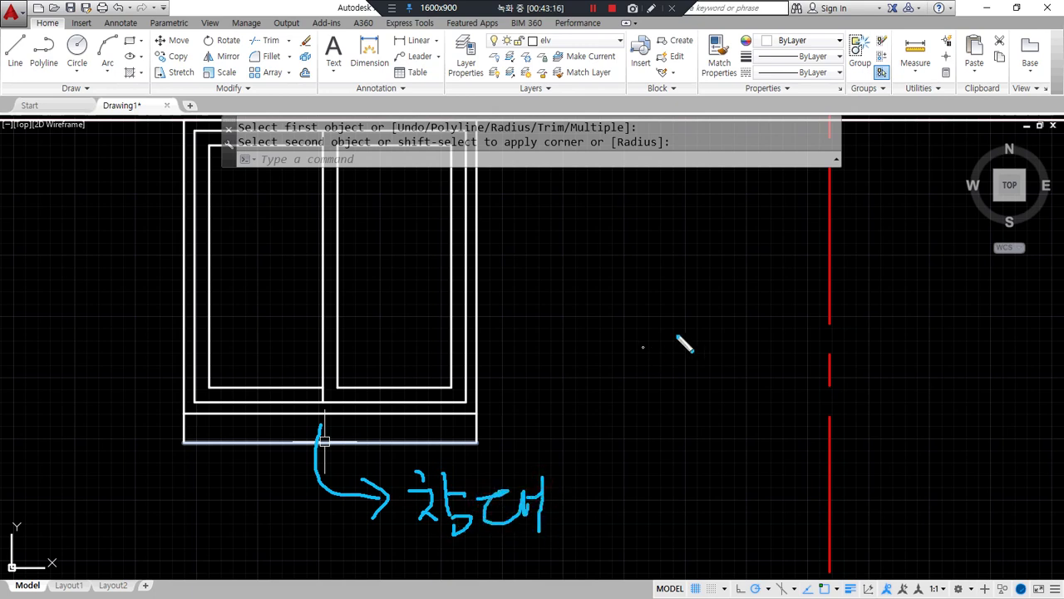
left_click_drag(735, 155, 735, 247)
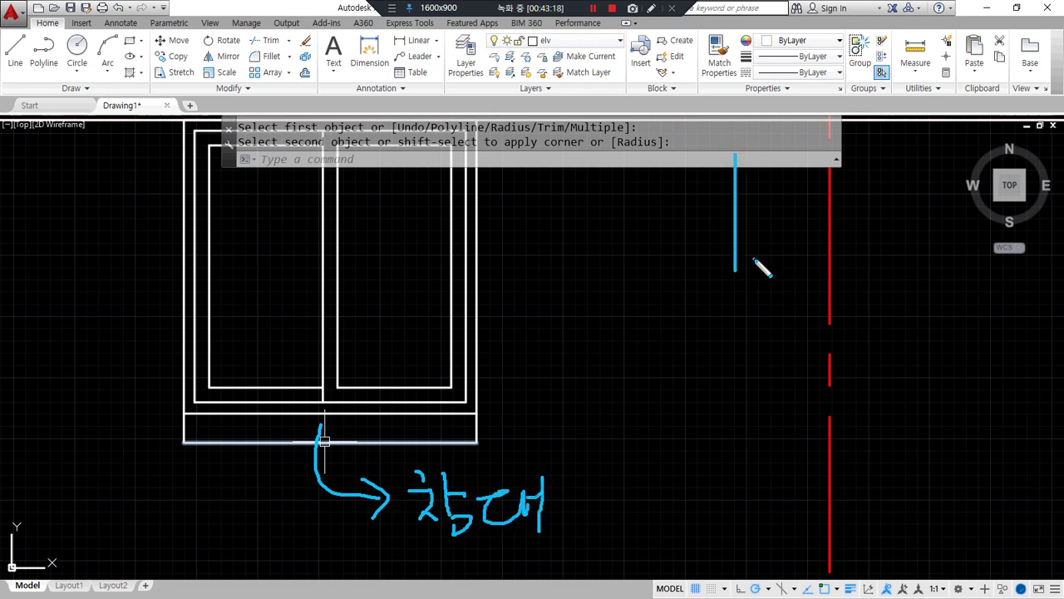
mouse_move(673, 370)
left_mouse_down()
mouse_move(740, 343)
mouse_move(710, 501)
left_mouse_up()
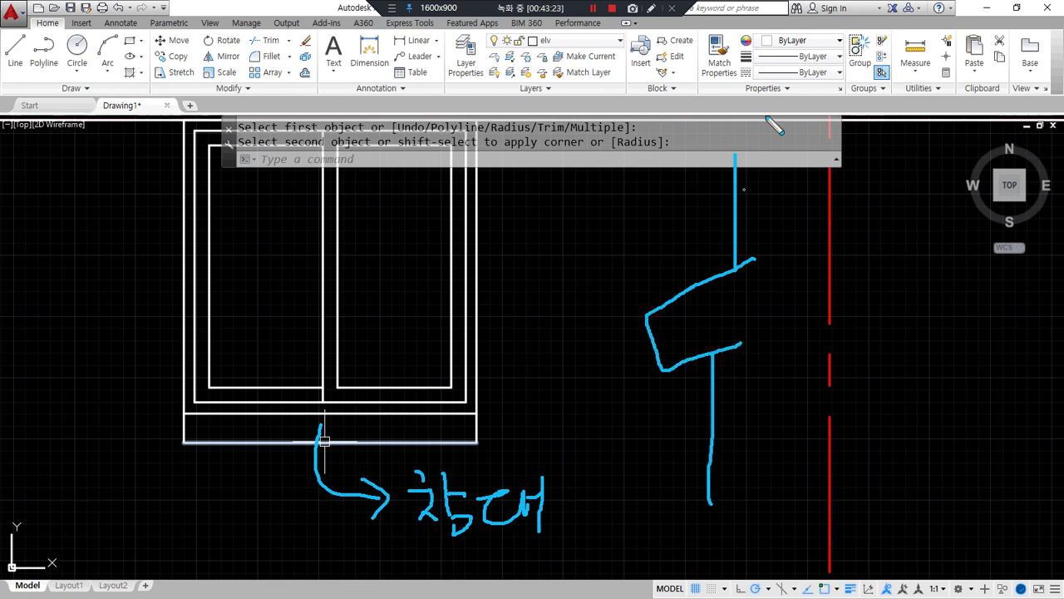
mouse_move(675, 53)
left_mouse_down()
mouse_move(711, 243)
mouse_move(619, 370)
left_mouse_up()
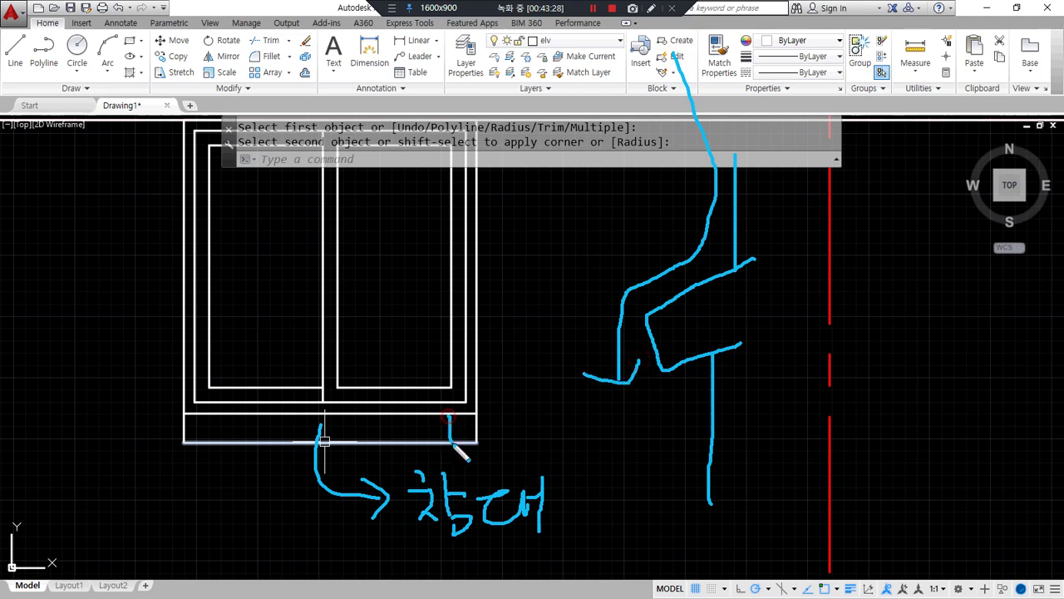
left_click_drag(730, 267, 534, 267, "shift")
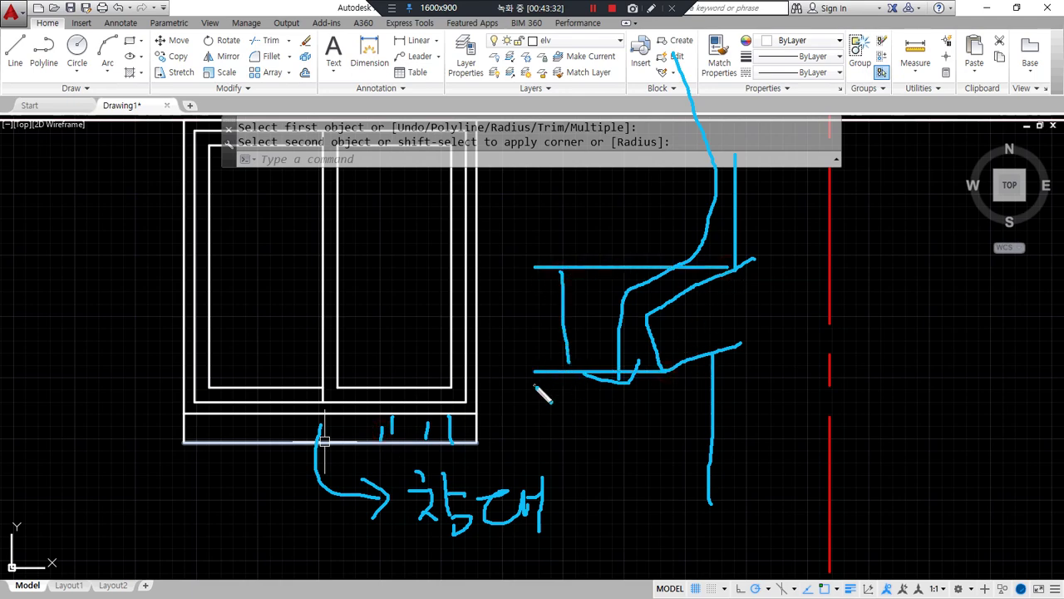
scroll(458, 419, "down", 4)
mouse_move(416, 470)
left_mouse_down()
mouse_move(544, 383)
mouse_move(312, 456)
left_mouse_up()
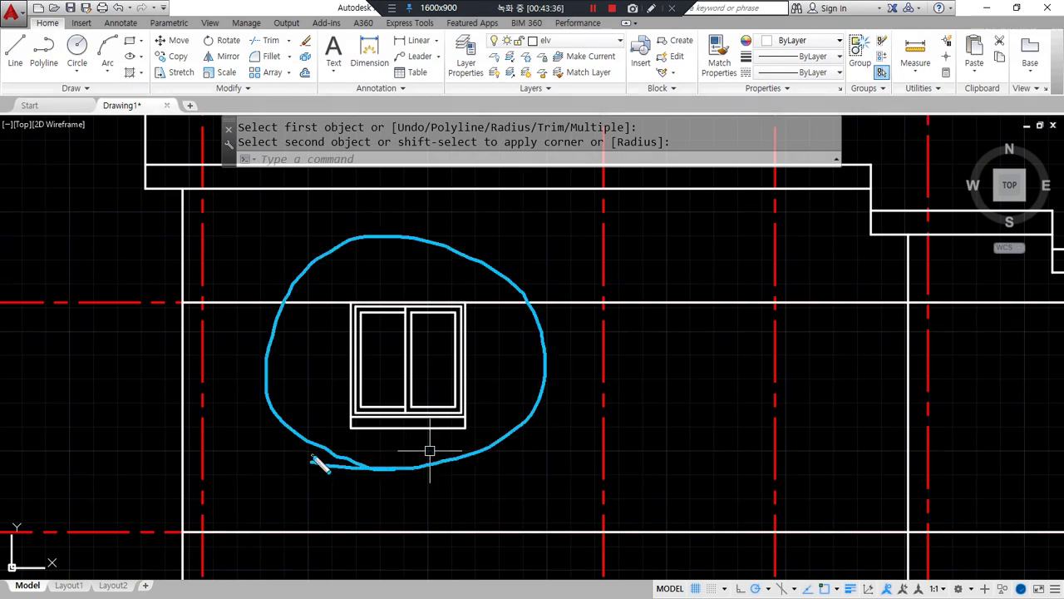
key("Escape")
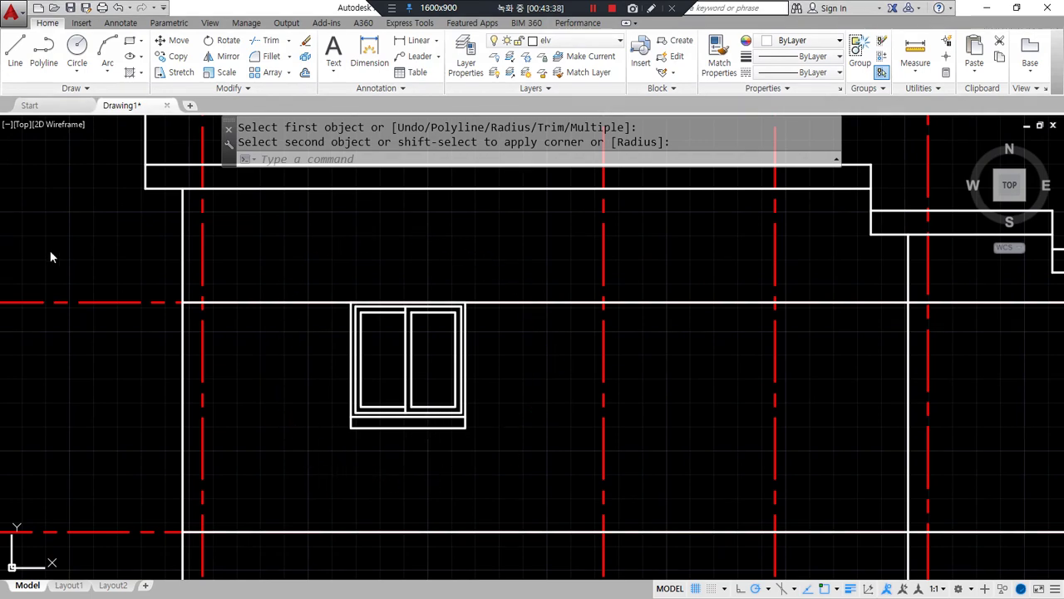
- Offset the two plan centre lines bounding the room right of the window toward each other by 100
middle_click_drag(624, 320, 292, 340)
scroll(352, 285, "down", 4)
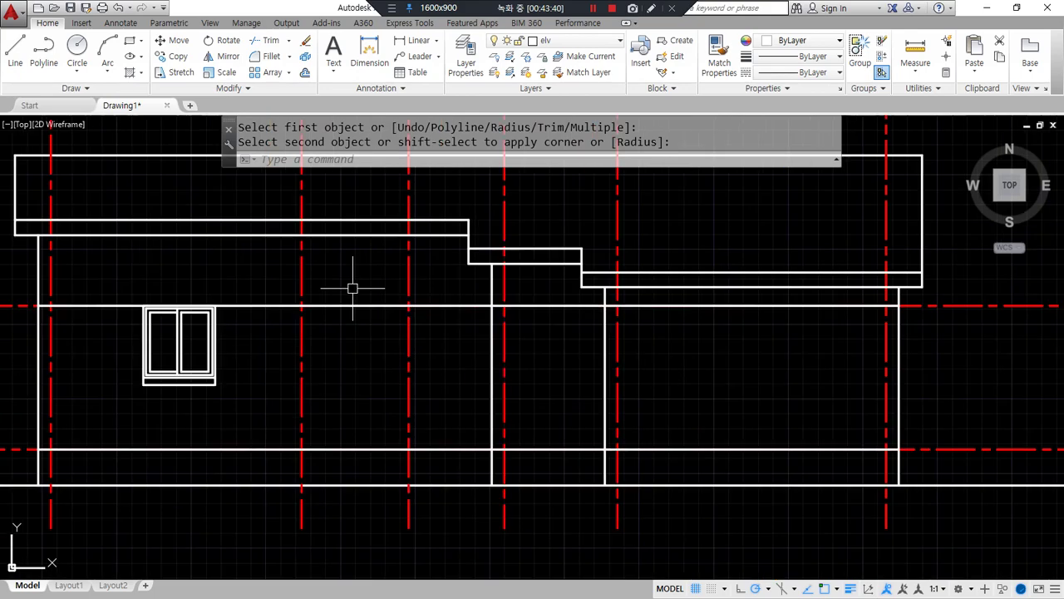
scroll(345, 316, "up", 5)
middle_click_drag(309, 278, 253, 360)
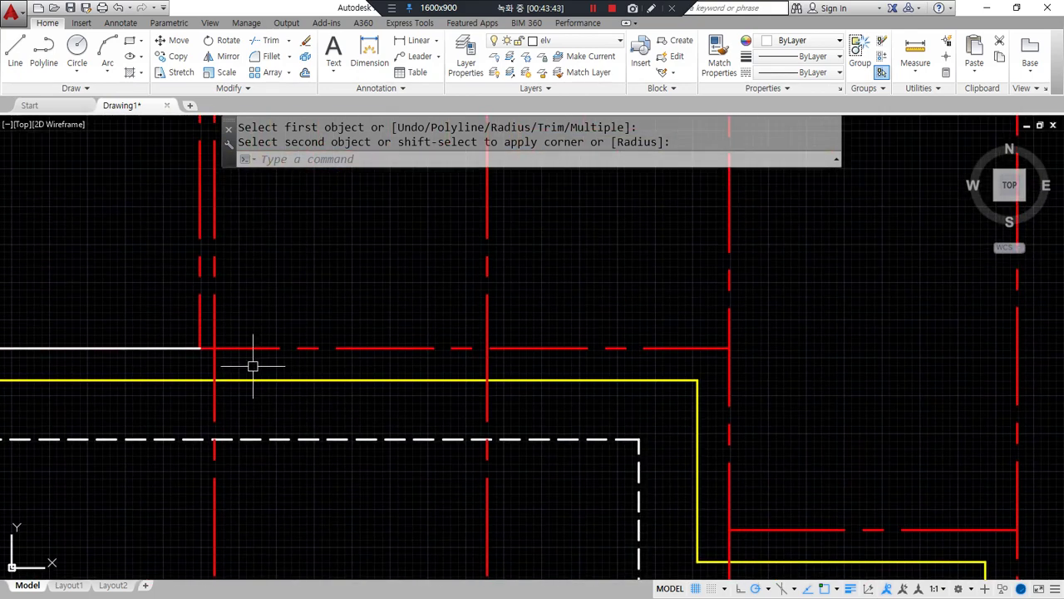
type("o")
key("Return")
type("100")
key("Return")
left_click(215, 324)
left_click(303, 310)
left_click(486, 313)
left_click(363, 307)
key("Return")
- Draw a horizontal line in the plan between the two offset wall lines
type("l")
key("Return")
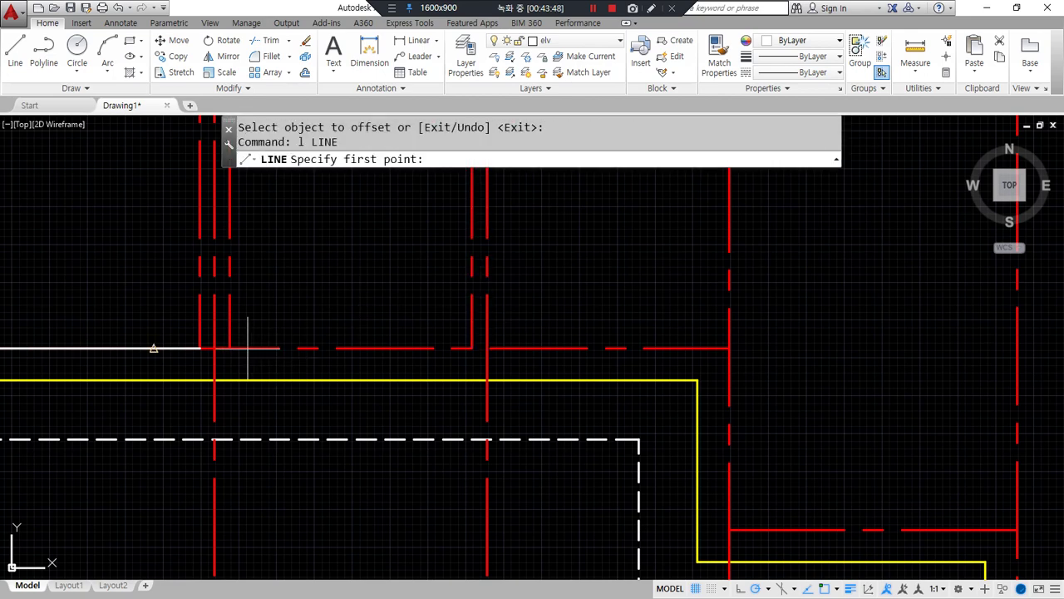
left_click(247, 347)
left_click(471, 348)
key("Return")
- Draw a vertical line from the midpoint of that plan line down through the elevation past the upper level line
type("l")
key("Return")
left_click(352, 358)
scroll(344, 287, "down", 5)
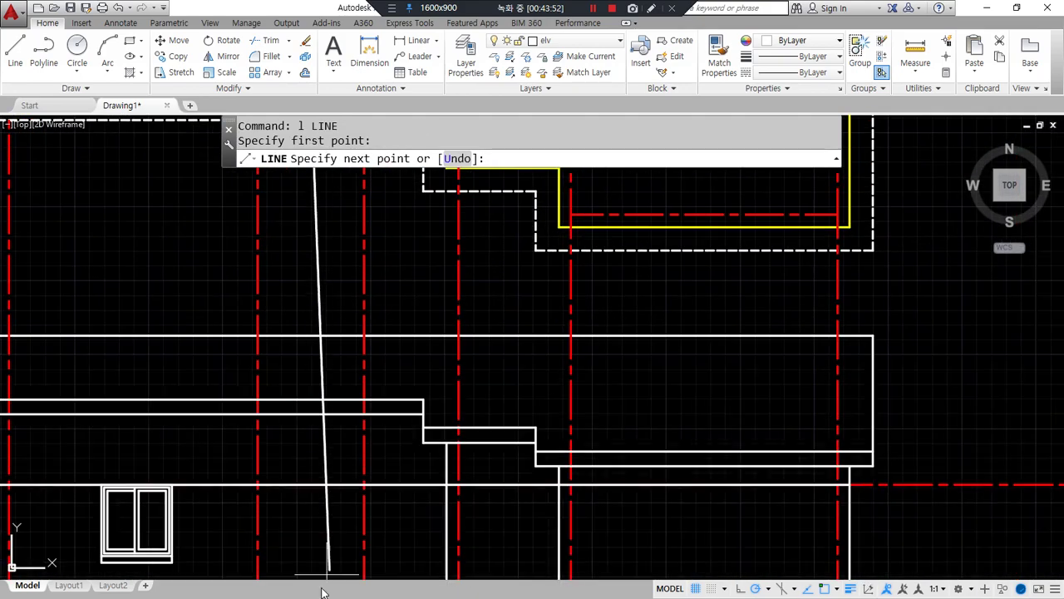
left_click(310, 552)
key("Return")
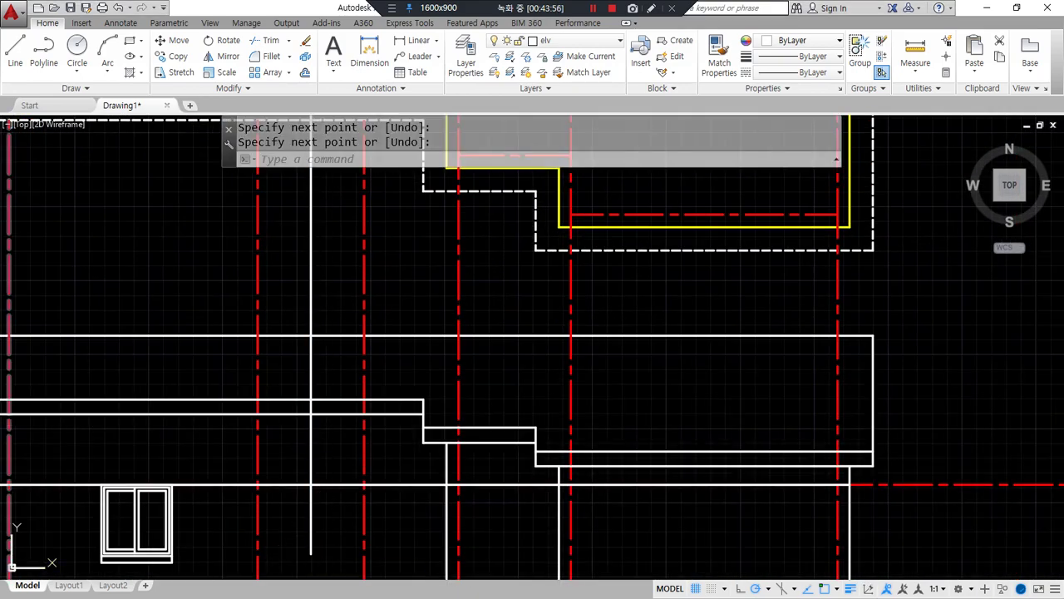
- Offset the projected vertical line to both sides to mark the second window's width
scroll(333, 432, "up", 4)
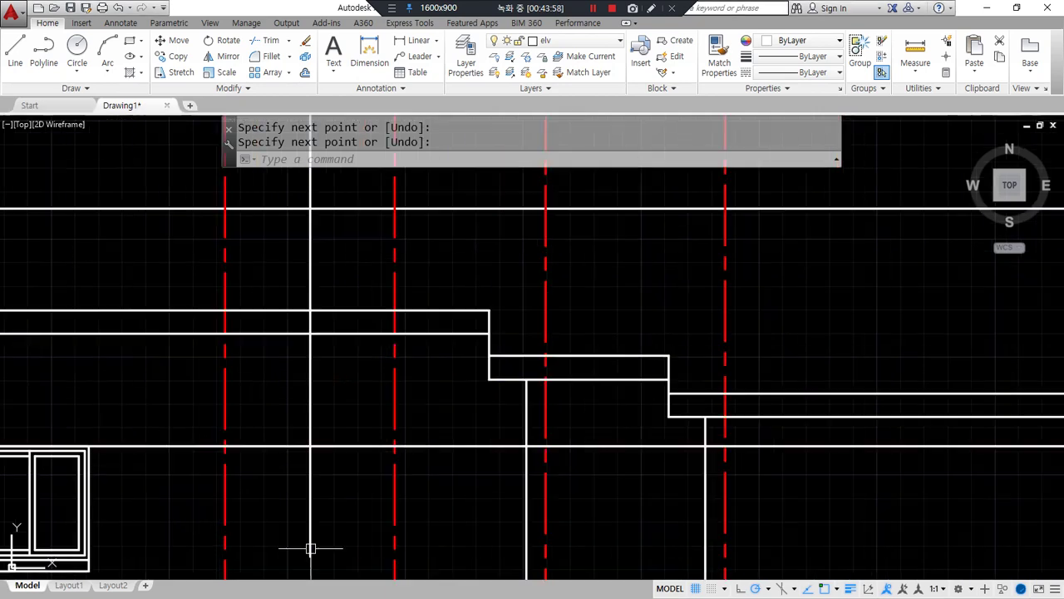
type("o")
key("Return")
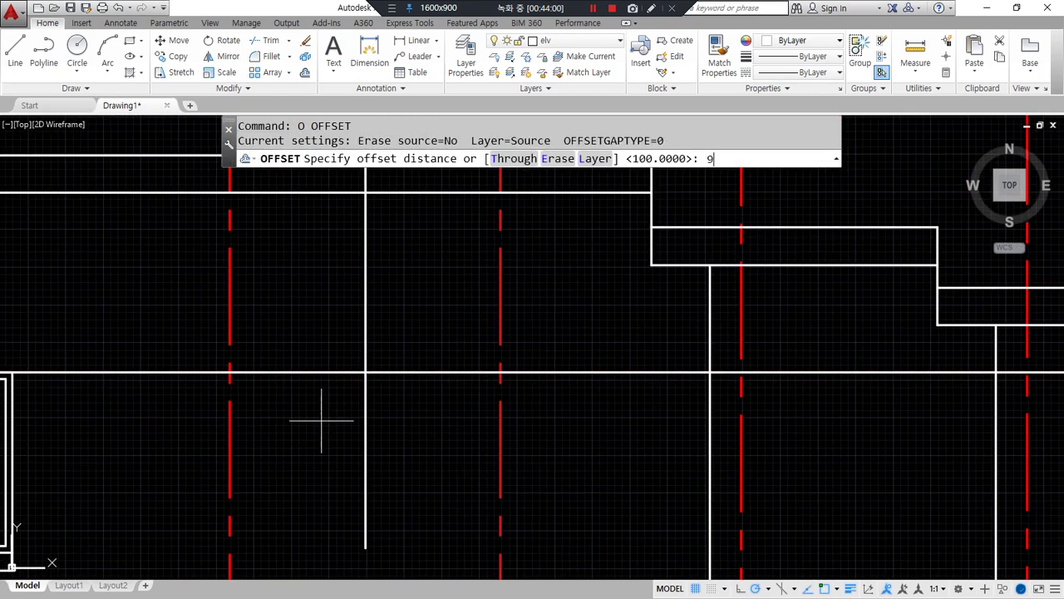
key("Return")
left_click(366, 418)
left_click(408, 430)
left_click(371, 434)
left_click(356, 429)
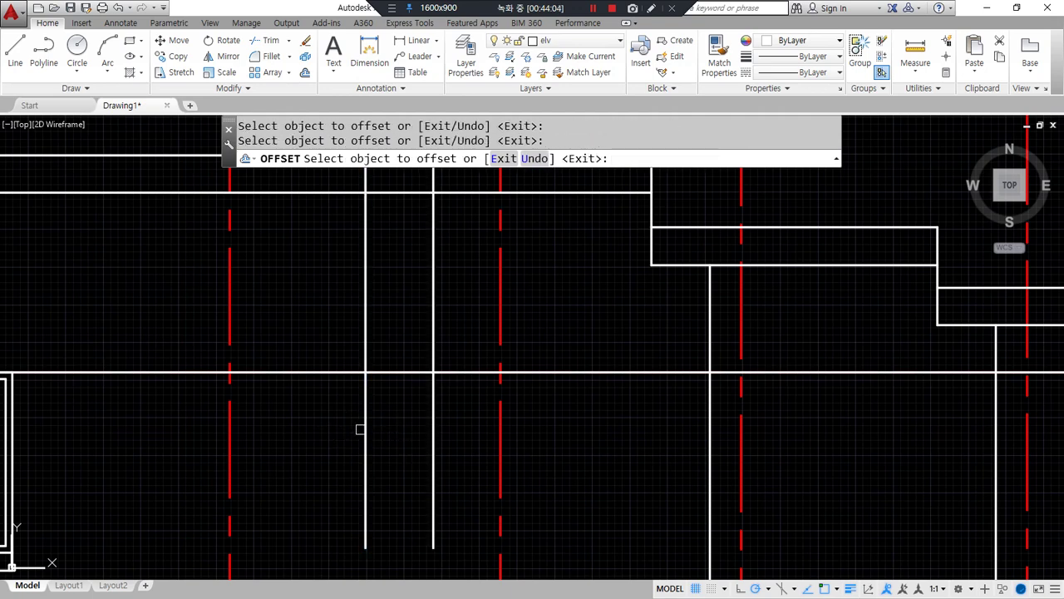
left_click(366, 429)
left_click(311, 437)
key("Return")
- Offset the upper level line downward by 600 for the second window's bottom edge
type("o")
key("Return")
type("600")
key("Return")
left_click(394, 370)
left_click(364, 466)
- Draw the second window's rectangle between the outer vertical guides, from the offset level line up to the upper level line
type("rec")
key("Return")
left_click(298, 463)
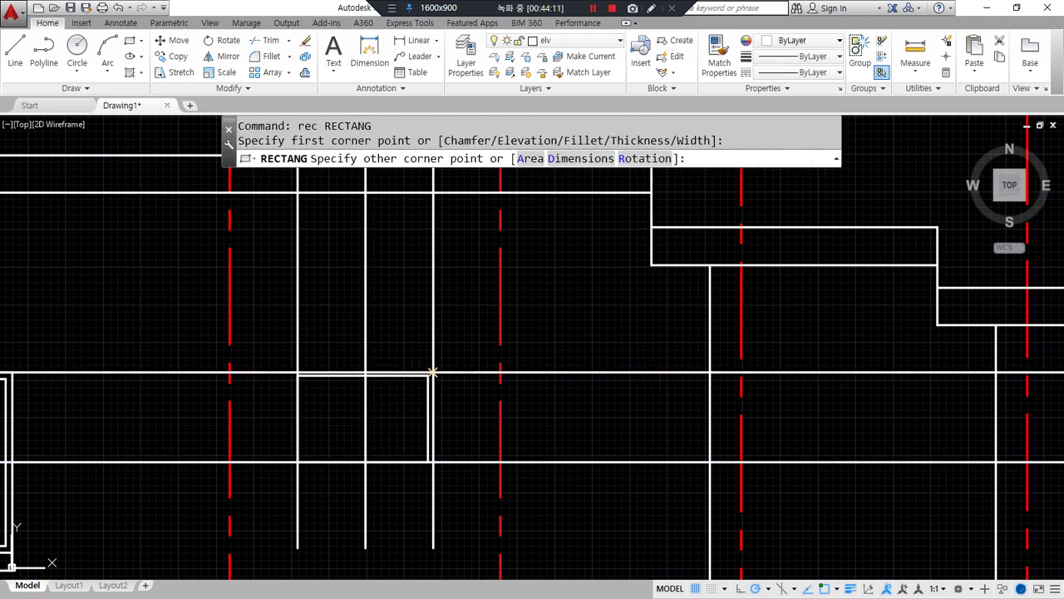
left_click(431, 372)
- Erase the three vertical guide lines and the offset level line around the second window
left_click(458, 318)
left_click(278, 268)
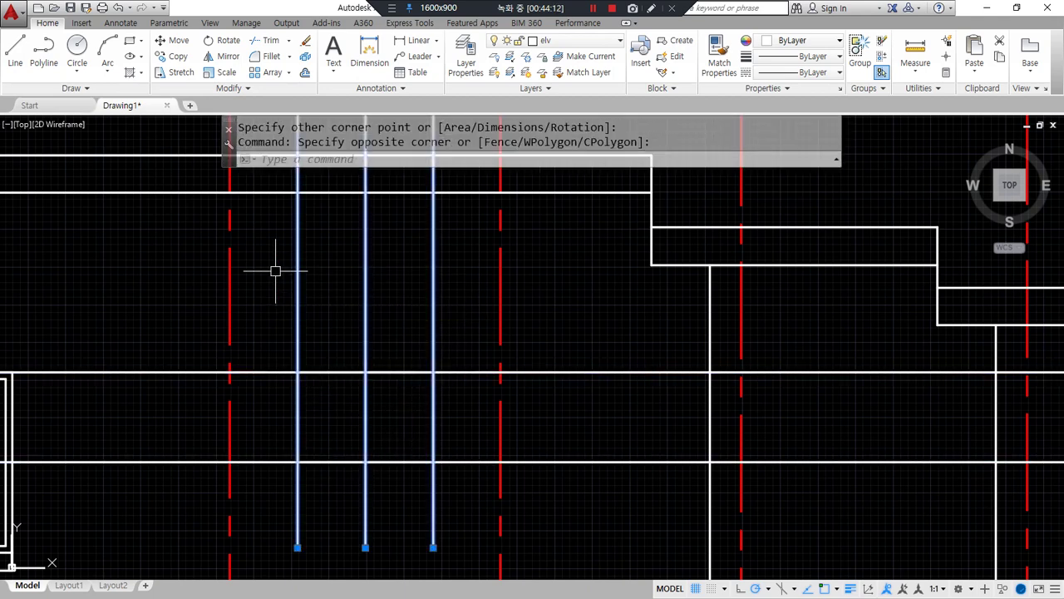
left_click(463, 461)
key("Delete")
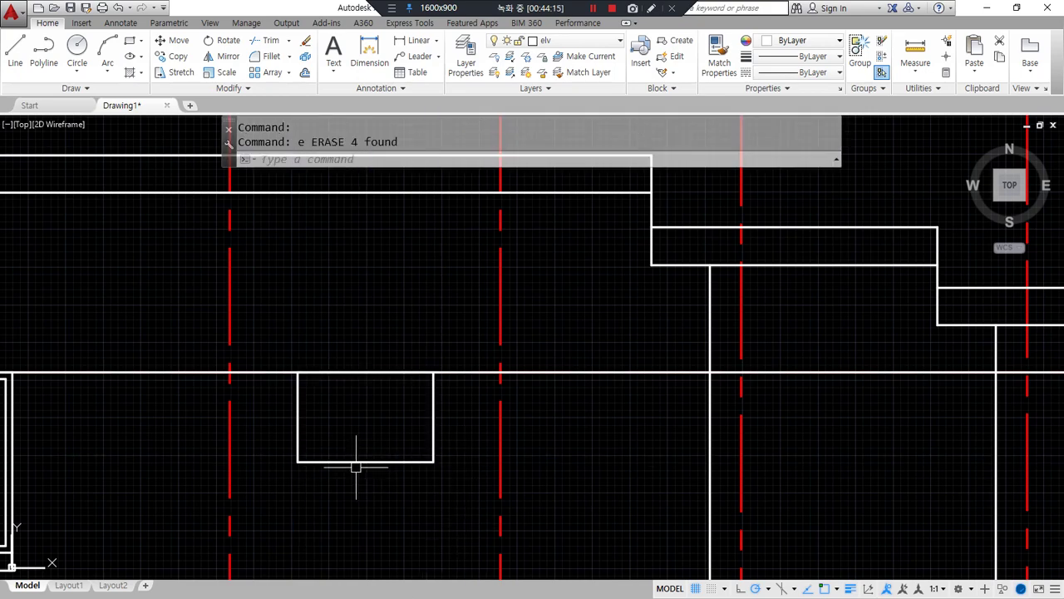
- Offset the second window's rectangle inward for its frame
type("o")
key("Return")
key("Return")
left_click(297, 428)
left_click(344, 416)
key("Return")
scroll(345, 416, "up", 4)
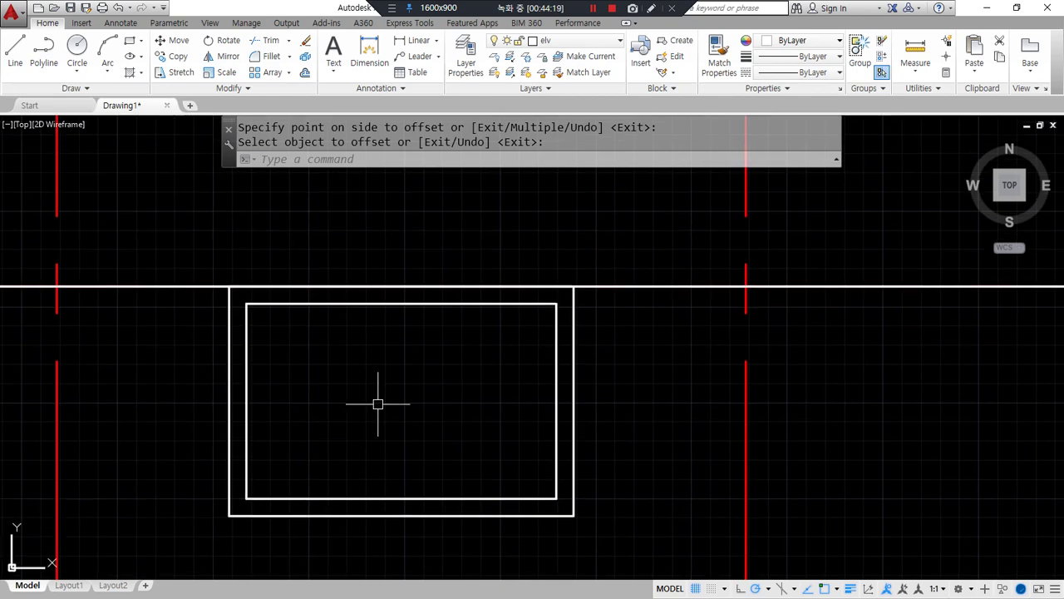
- Offset the second window's inner frame rectangle inward by 60 for the sash
type("o")
key("Return")
type("60")
key("Return")
left_click(394, 305)
left_click(385, 408)
key("Return")
- Draw a vertical centre line between the top and bottom midpoints of the second window's inner frame
type("l")
key("Return")
left_click(395, 297)
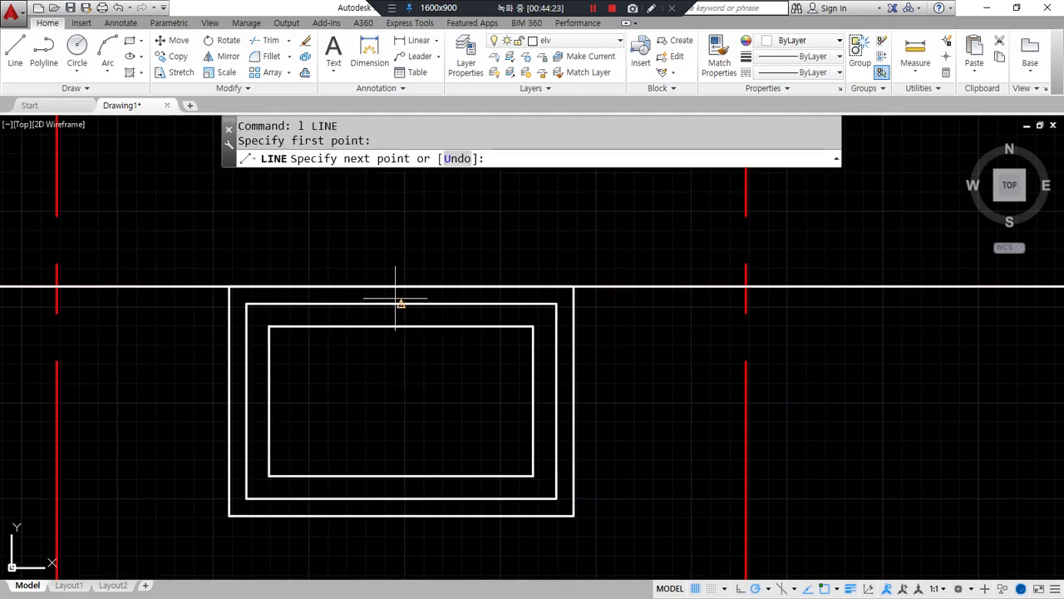
left_click(402, 499)
key("Return")
- Offset the second window's centre line by 30 to both sides
type("o")
key("Return")
type("30")
key("Return")
left_click(401, 416)
left_click(437, 413)
left_click(401, 408)
left_click(368, 404)
key("Return")
- Erase the original centre line of the second window
left_click(406, 388)
left_click(396, 408)
type("e")
key("Return")
- Trim the second window's sash between the mullion lines and the right mullion line's ends beyond the sash
type("tr")
key("Return")
key("Return")
left_click(404, 326)
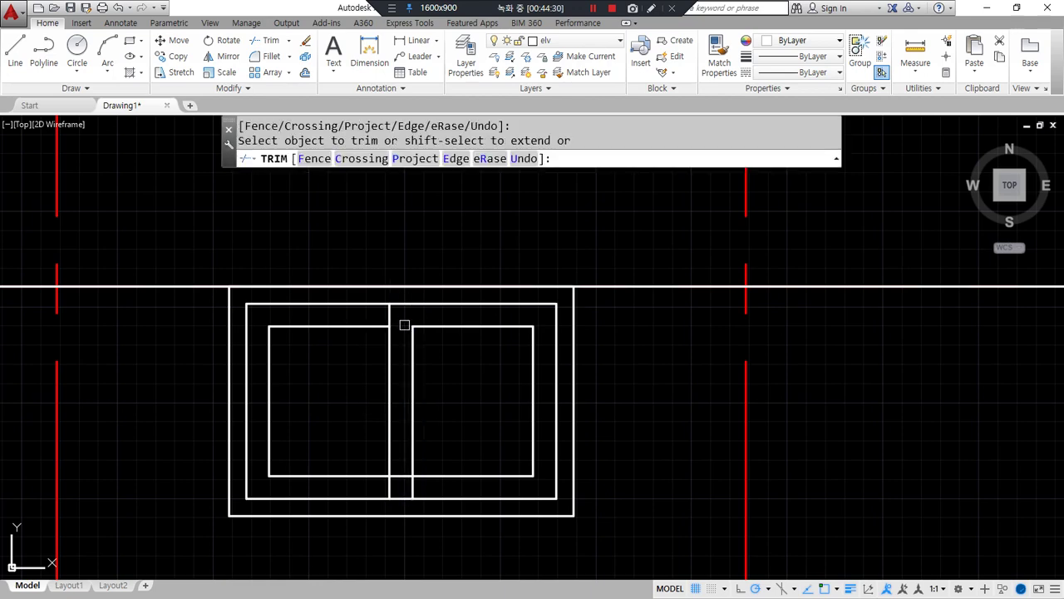
key("Return")
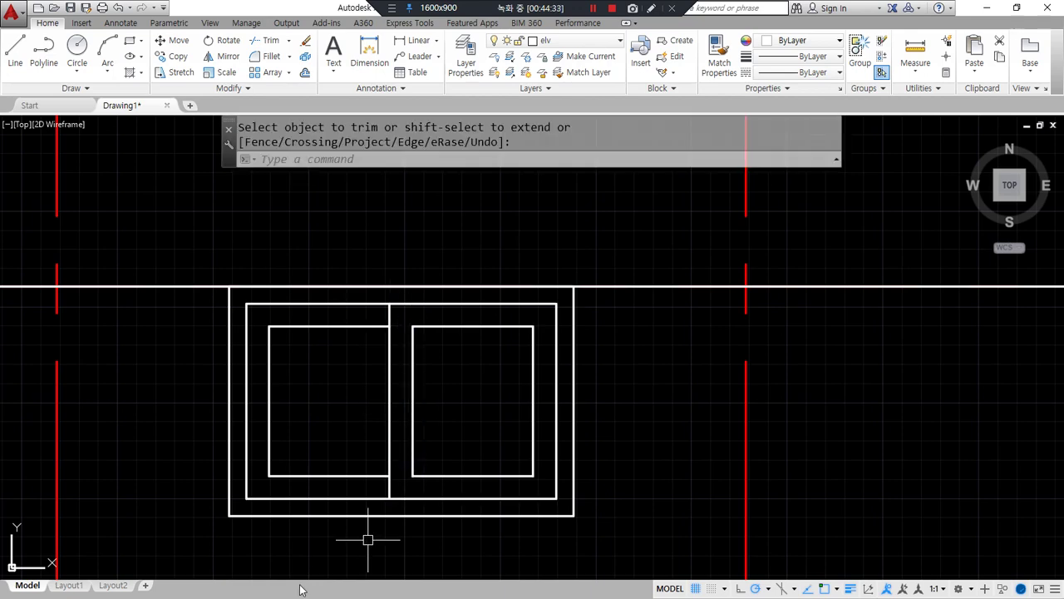
- Examine the elevation's right part and the stepped floor edge at ground level in the section
scroll(368, 542, "down", 6)
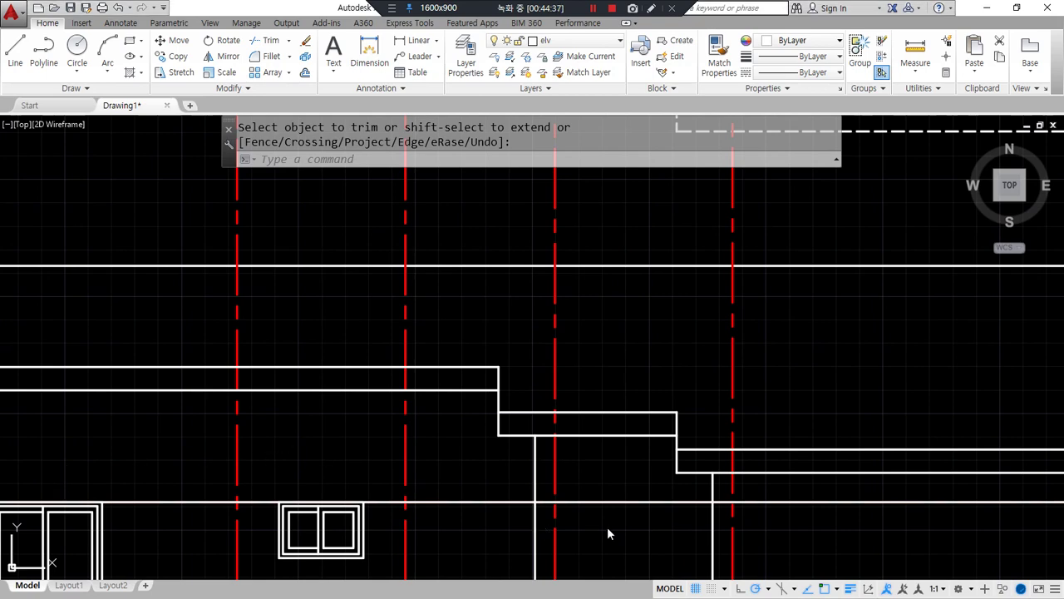
middle_click_drag(481, 517, 302, 388)
middle_click_drag(540, 494, 382, 367)
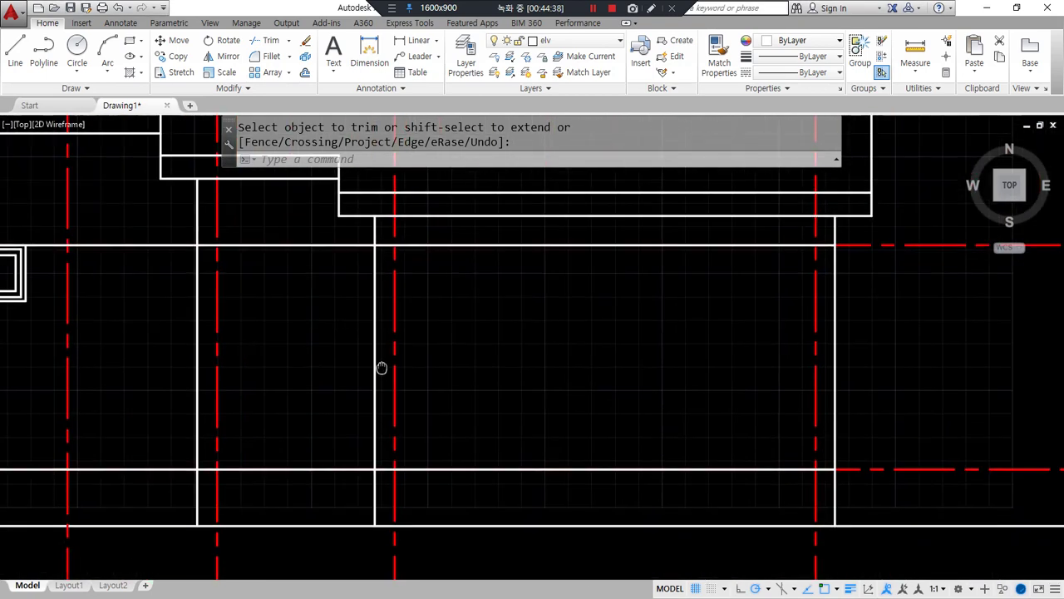
middle_click_drag(299, 458, 316, 474)
scroll(487, 458, "down", 5)
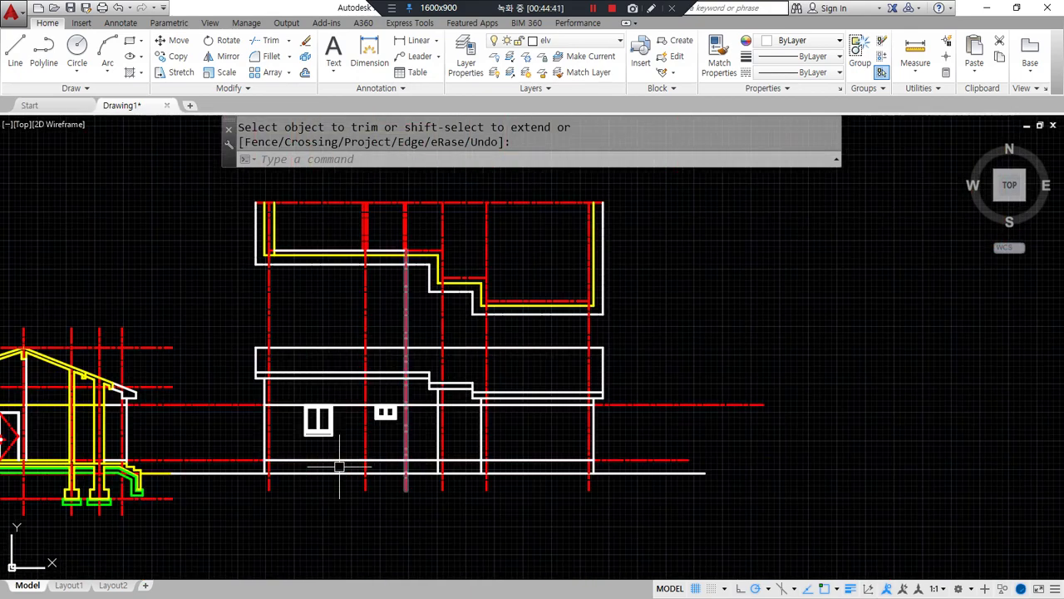
scroll(204, 437, "up", 6)
left_click_drag(204, 431, 380, 430)
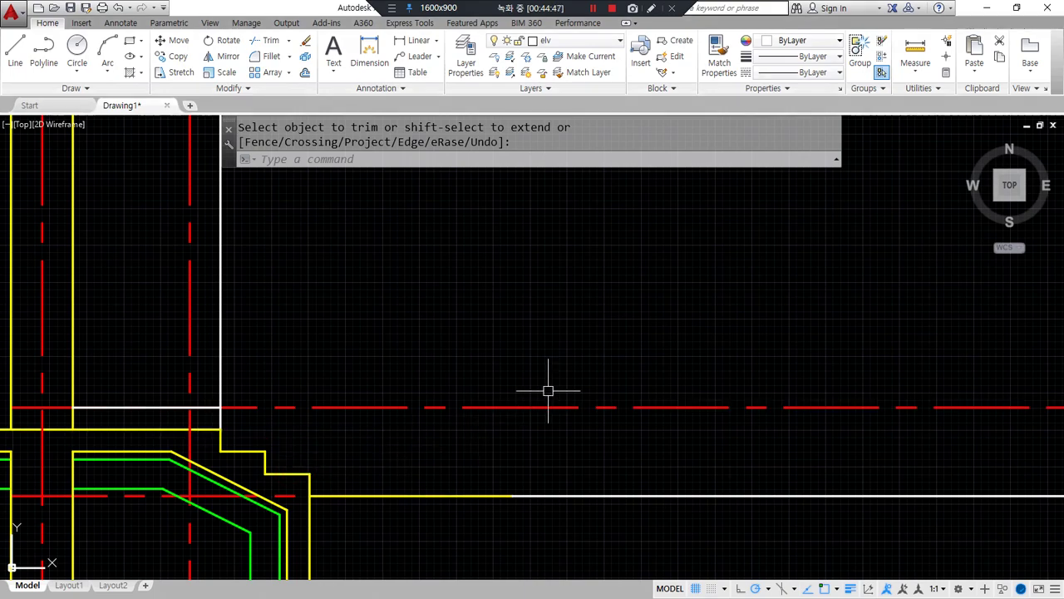
- Offset the entrance's floor line downward three times at 150 spacing to form the step lines above ground
scroll(548, 387, "down", 3)
middle_click_drag(614, 375, 41, 402)
scroll(510, 399, "up", 4)
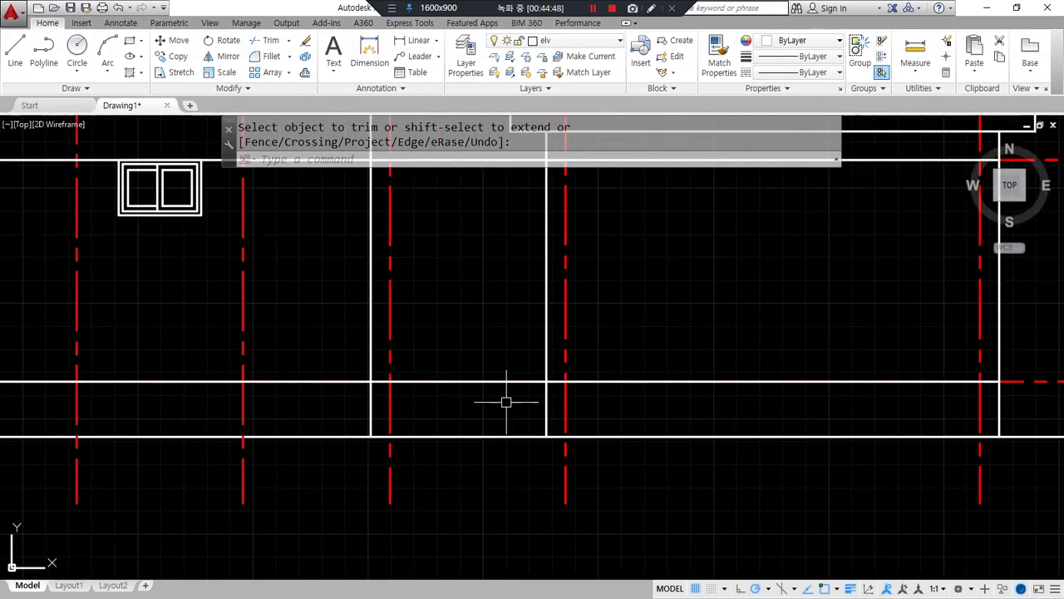
key("Return")
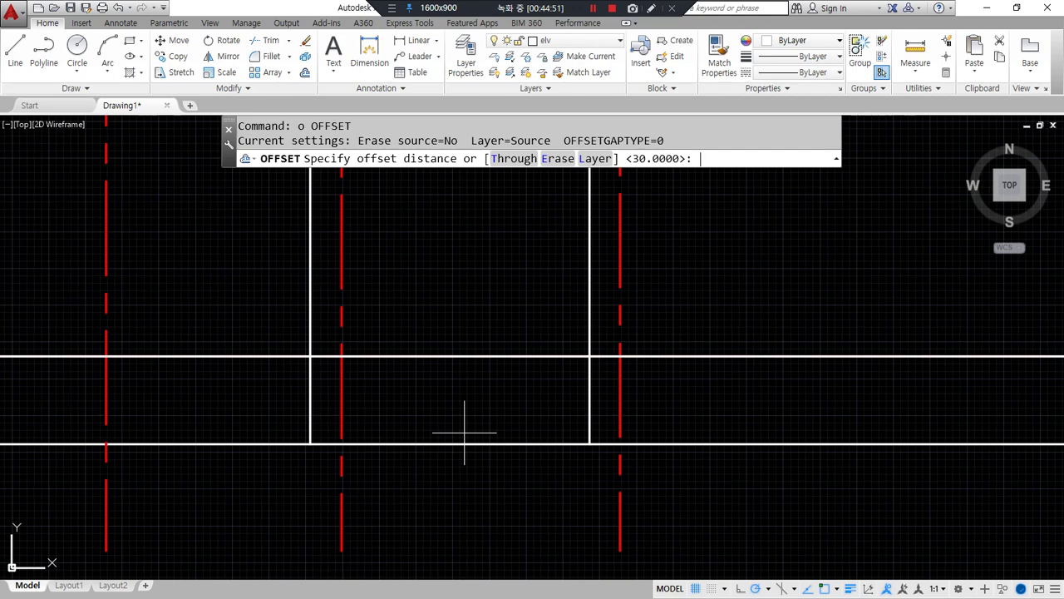
type("150")
key("Return")
left_click(487, 356)
left_click(487, 396)
left_click(492, 378)
left_click(494, 411)
left_click(487, 400)
left_click(486, 429)
key("Return")
- Trim the three step lines outside the entrance's two vertical wall lines
type("tr")
key("Return")
left_click(588, 320)
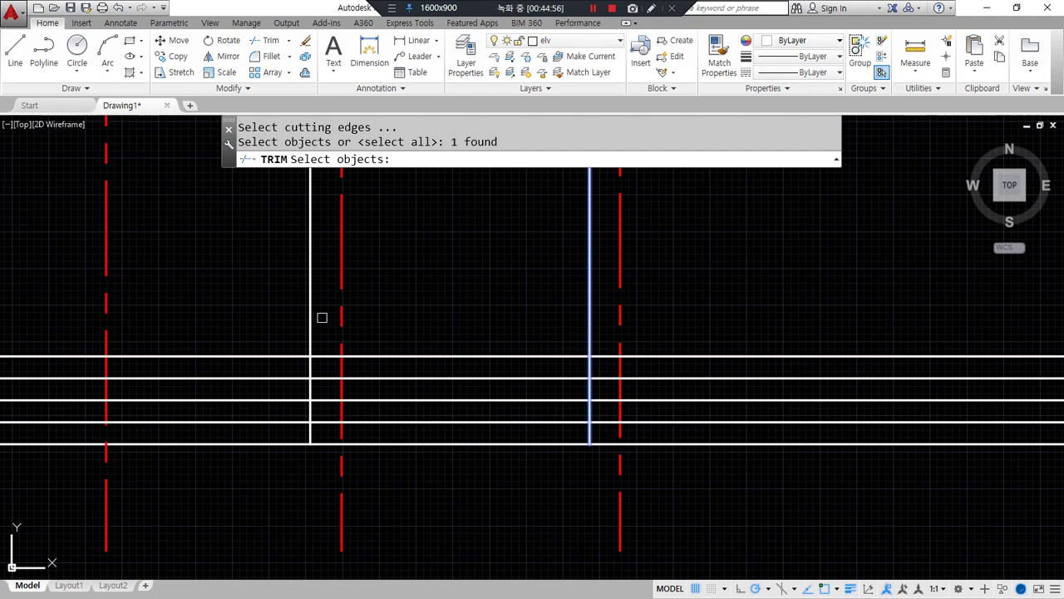
left_click(310, 332)
key("Return")
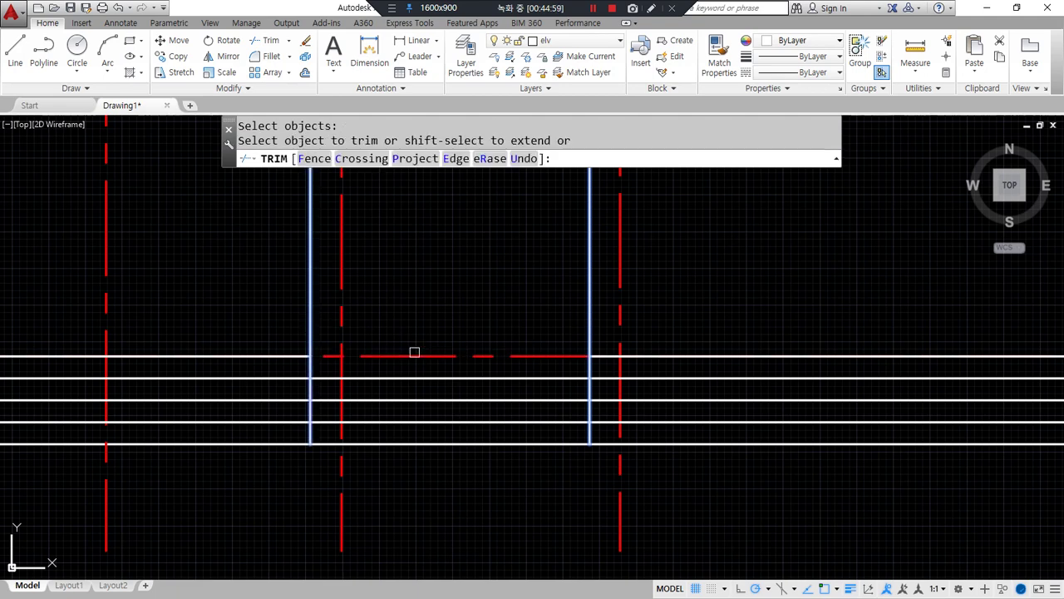
left_click(259, 380)
left_click(253, 400)
left_click(251, 422)
left_click(751, 376)
left_click(751, 400)
left_click(749, 422)
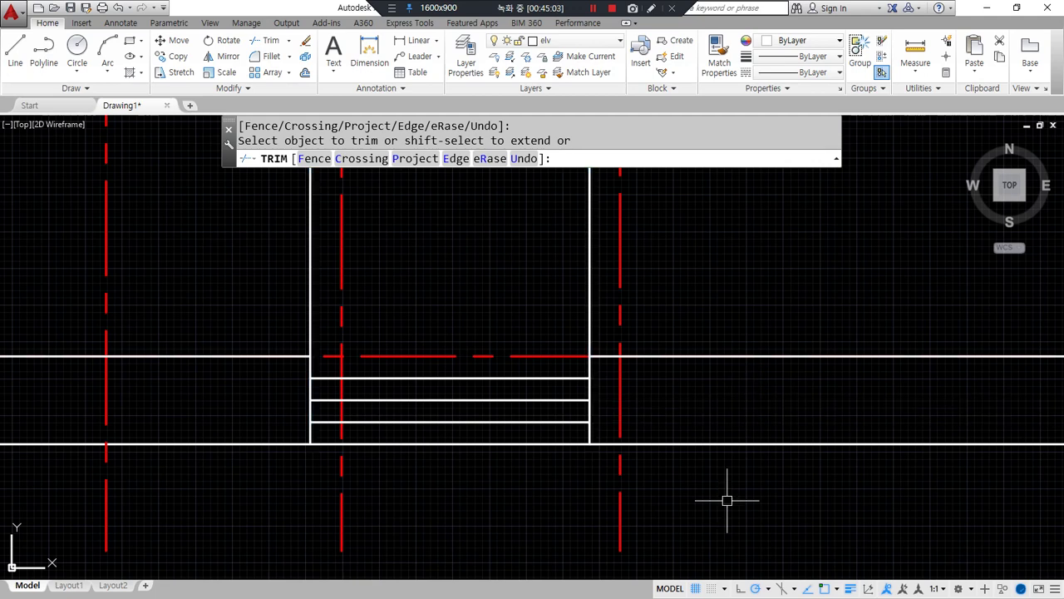
key("Return")
- Offset the entrance's short left wall line outward twice at 300 spacing to form the step risers
left_click_drag(582, 356, 583, 524)
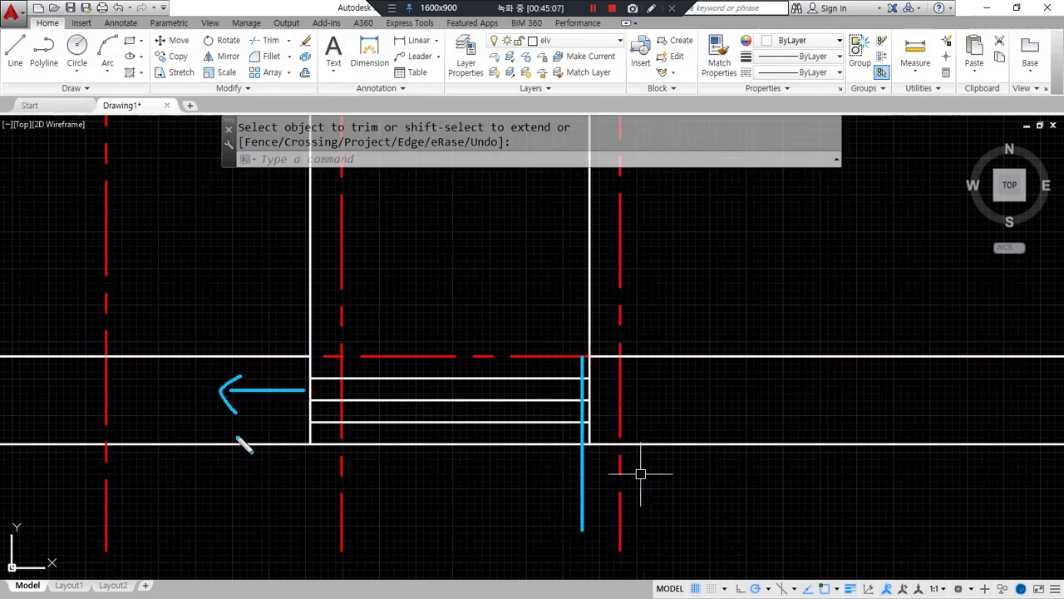
type("o")
key("Return")
type("30")
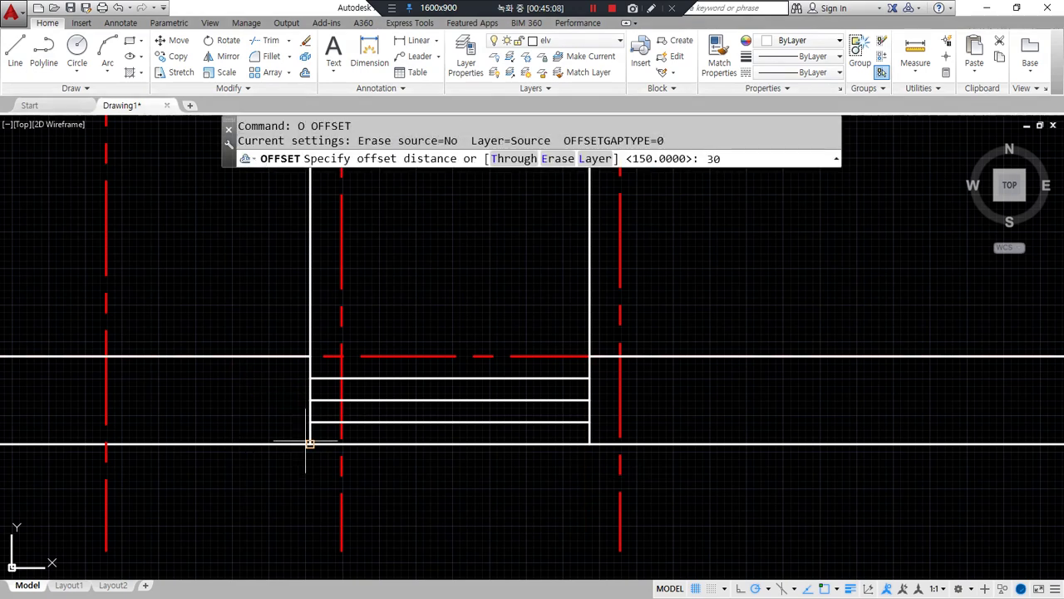
type("0")
key("Return")
left_click(308, 384)
left_click(277, 396)
left_click(266, 441)
left_click(228, 415)
key("Return")
- Fillet the upper two step lines to their matching riser lines with sharp corners
type("f")
key("Return")
left_click(324, 378)
left_click(263, 390)
key("Return")
left_click(316, 400)
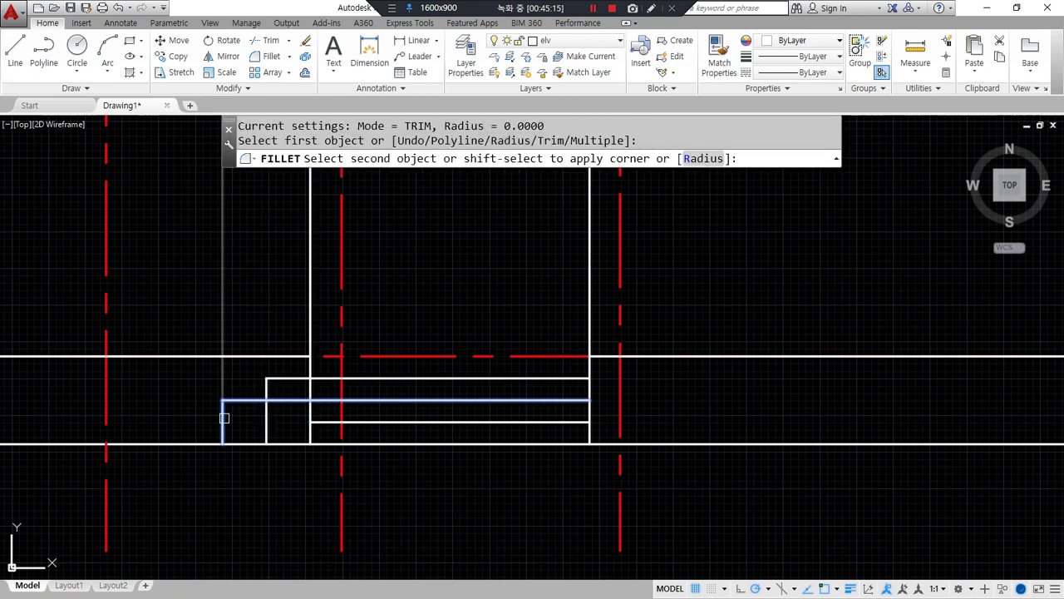
left_click(224, 416)
type("o")
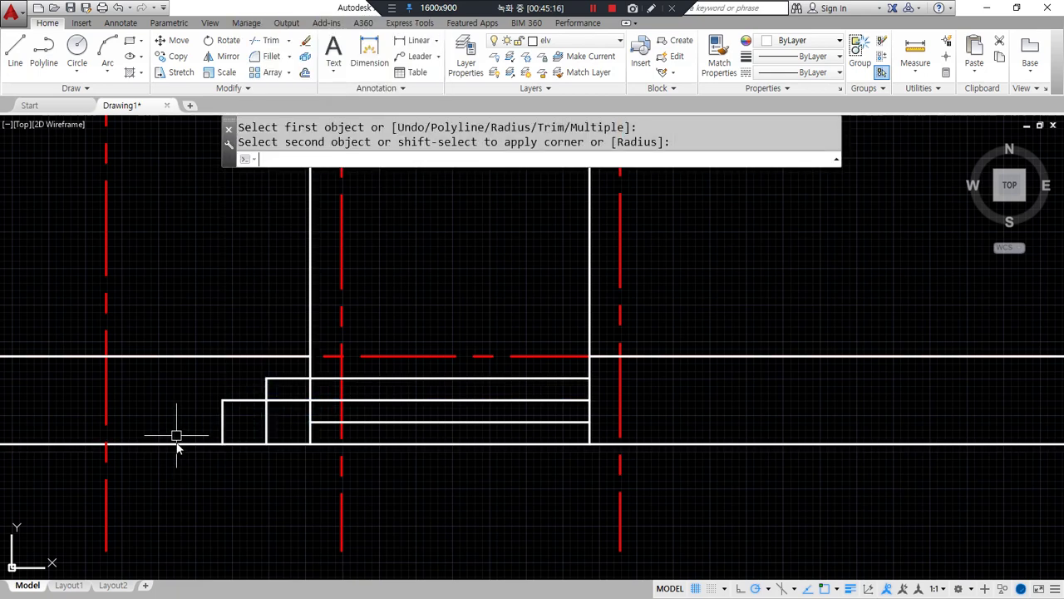
key("Escape")
- Offset the outer riser line by 300 to the left for the lowest step
type("o")
key("Return")
type("300")
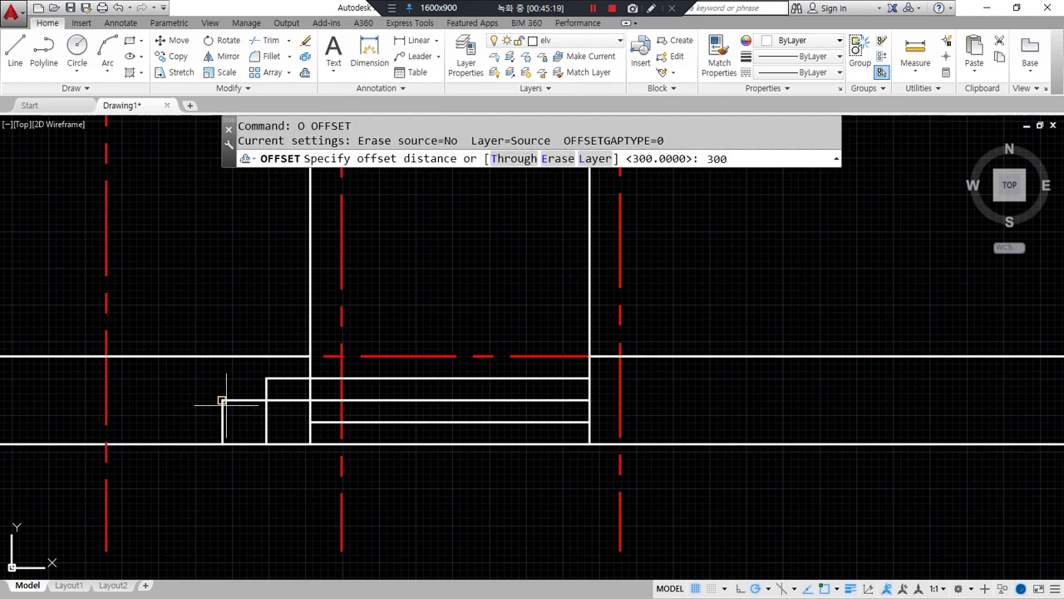
key("Return")
left_click(222, 421)
left_click(175, 423)
key("Escape")
- Fillet the lowest step line to the outermost riser line with a sharp corner
type("f")
key("Return")
left_click(315, 422)
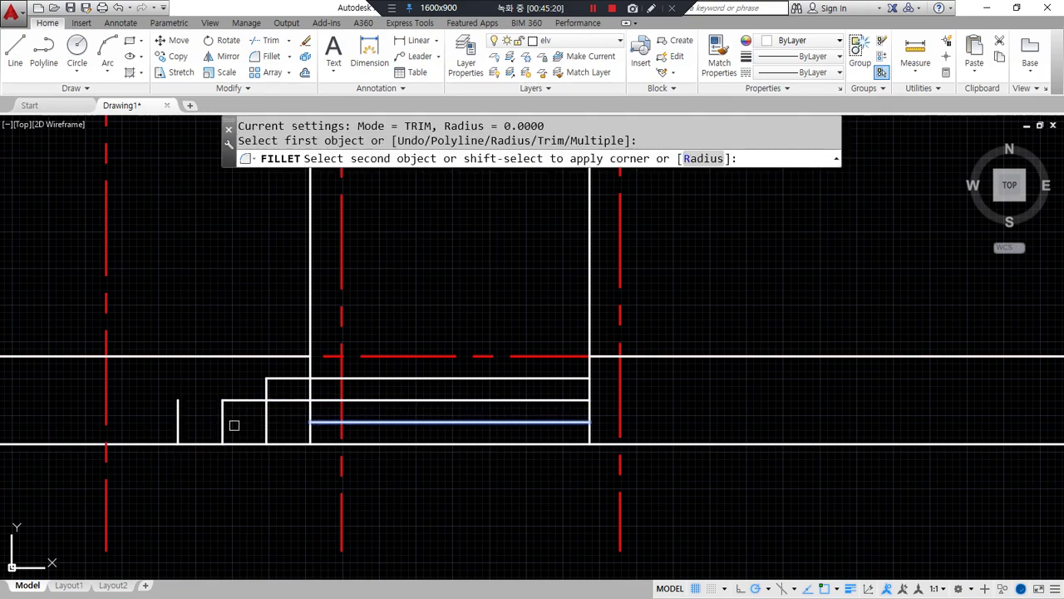
left_click(178, 430)
scroll(184, 428, "up", 2)
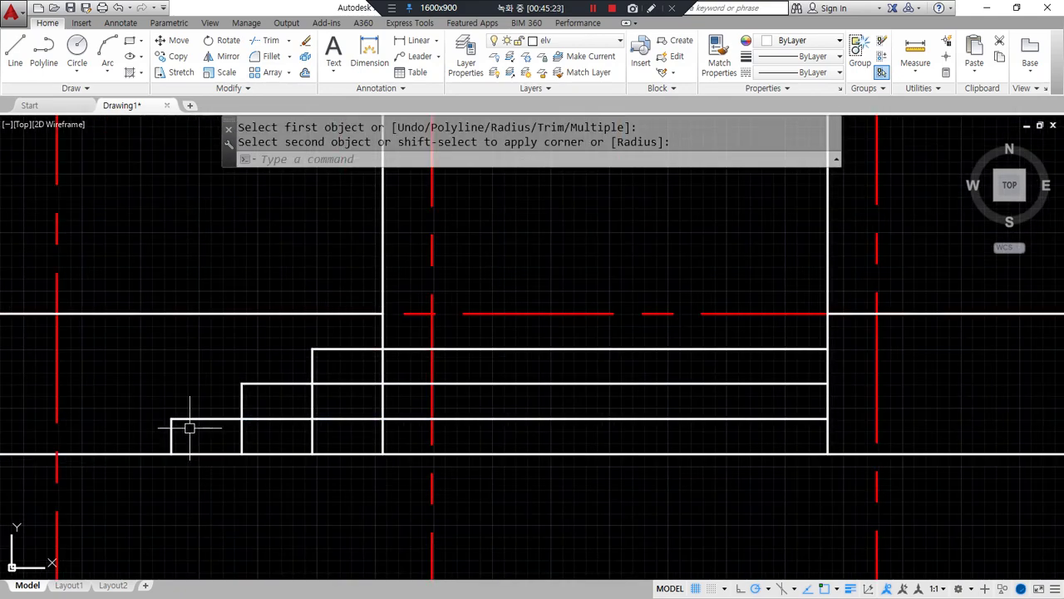
- Trim the riser lines below their treads and the left wall line below the top step
type("tr")
key("Return")
key("Return")
left_click(240, 436)
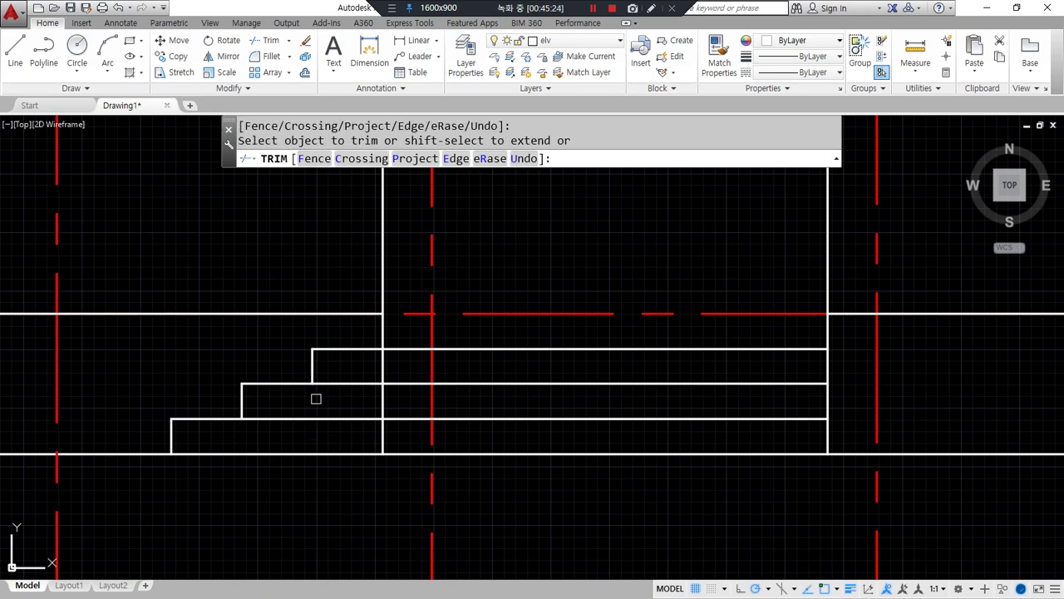
left_click(385, 367)
key("Return")
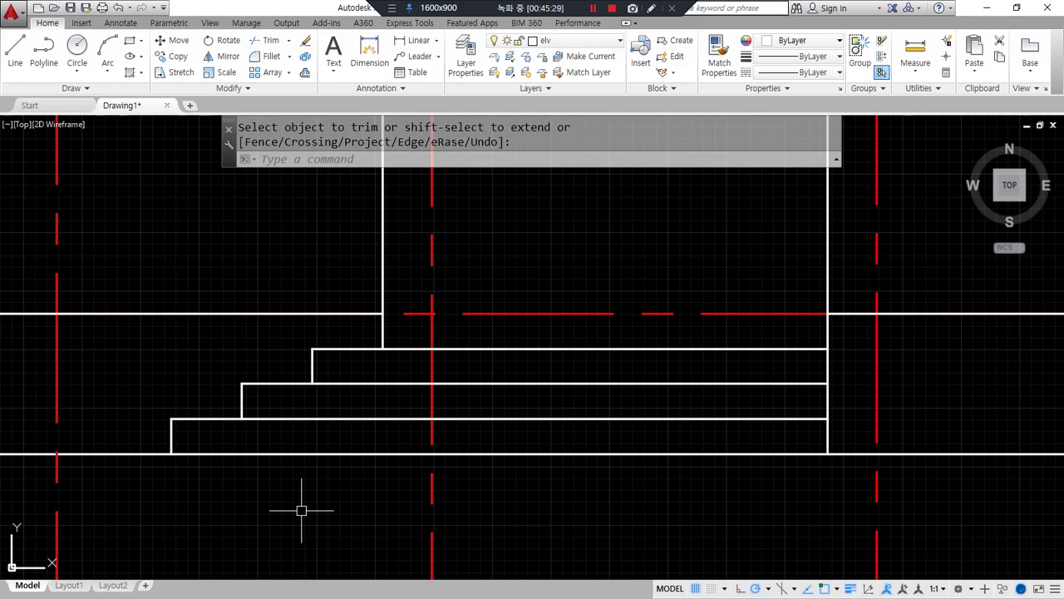
- Offset the entrance's right wall line by 100 to the left as the door's right jamb
scroll(302, 510, "down", 4)
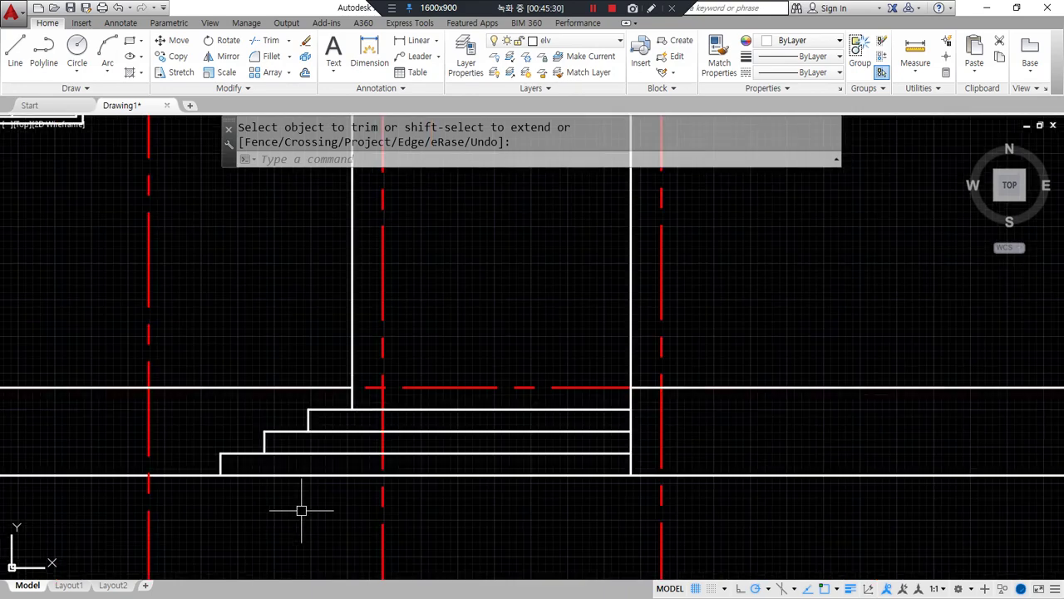
middle_click_drag(422, 360, 435, 366)
scroll(435, 367, "up", 2)
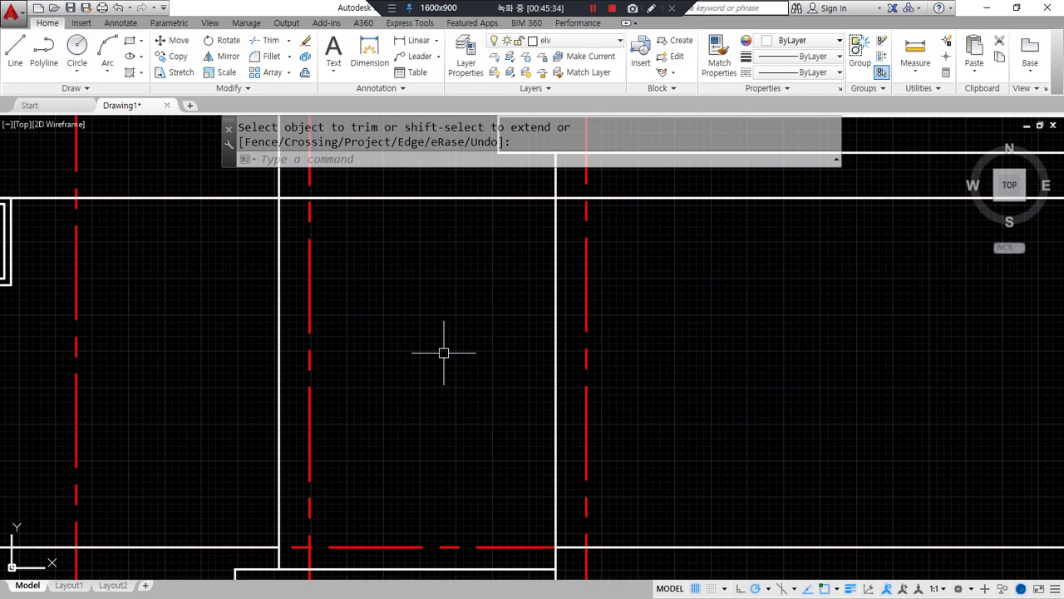
type("o")
key("Return")
type("100")
key("Return")
left_click(549, 340)
left_click(516, 348)
key("Return")
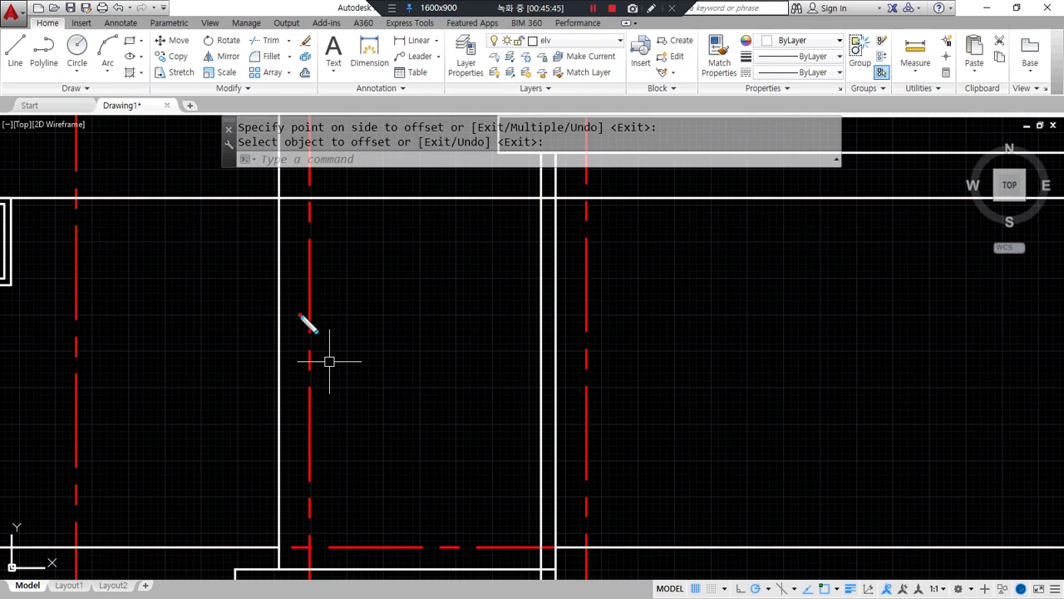
- Offset the entrance's left wall line by 420 to the right
key("Escape")
type("o")
key("Return")
type("420")
key("Return")
left_click(280, 356)
left_click(364, 352)
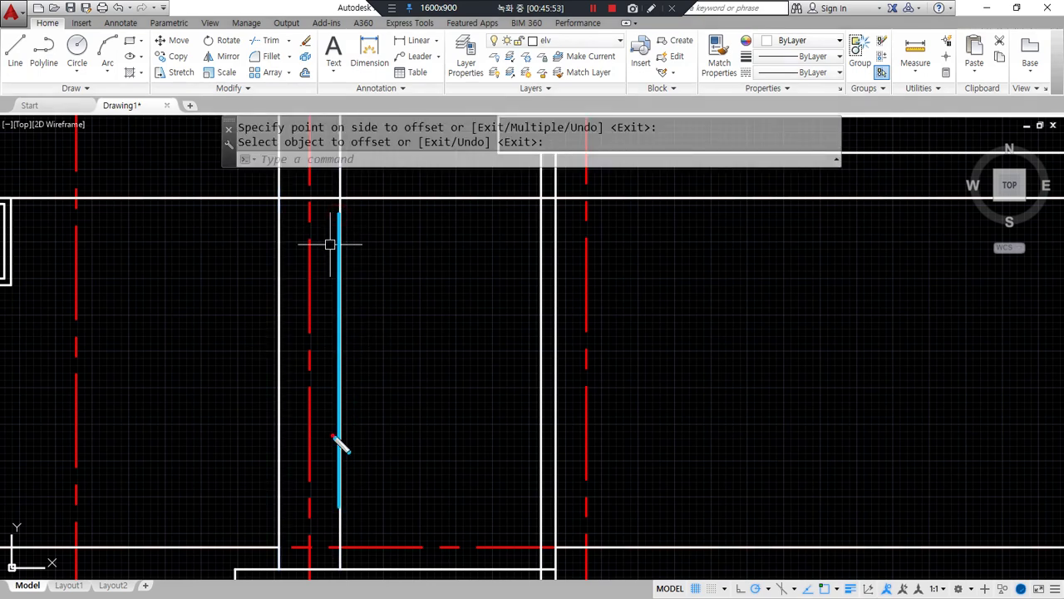
left_click_drag(394, 399, 397, 449)
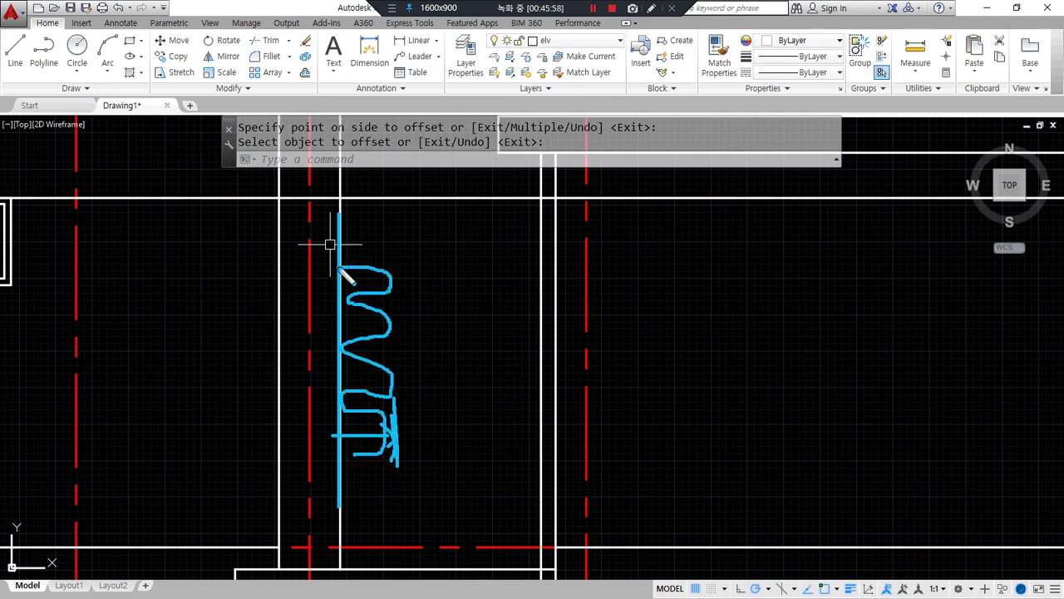
- Offset the line beside the entrance's left wall by 350 to the right
type("o")
key("Return")
type("350")
key("Return")
left_click(340, 446)
left_click(471, 453)
key("Return")
- Measure the distance between the right jamb line and the inner left offset line at floor level
type("d")
key("Return")
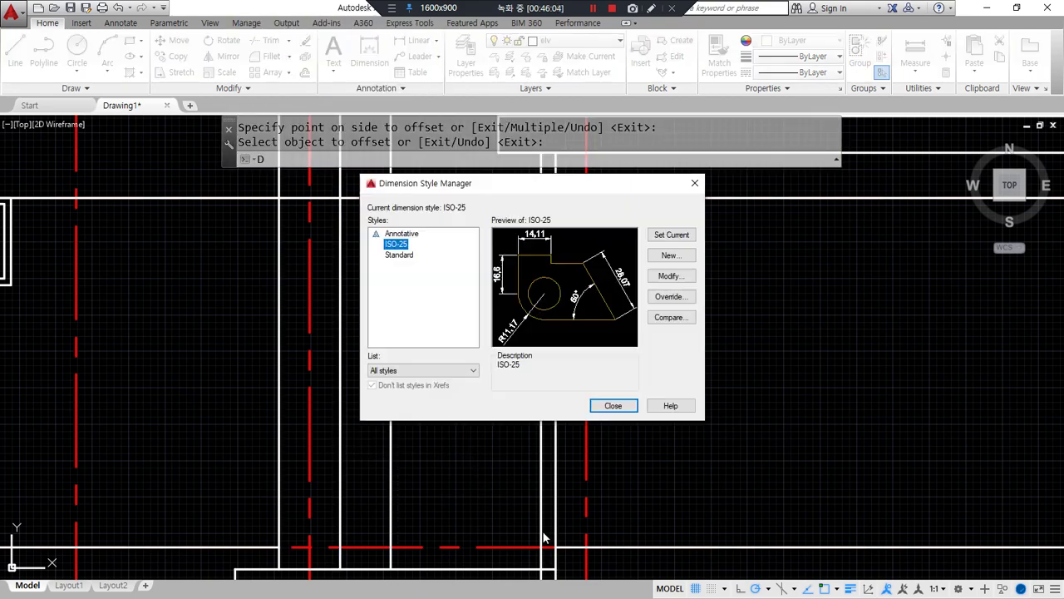
key("Escape")
key("Escape")
type("di")
key("Return")
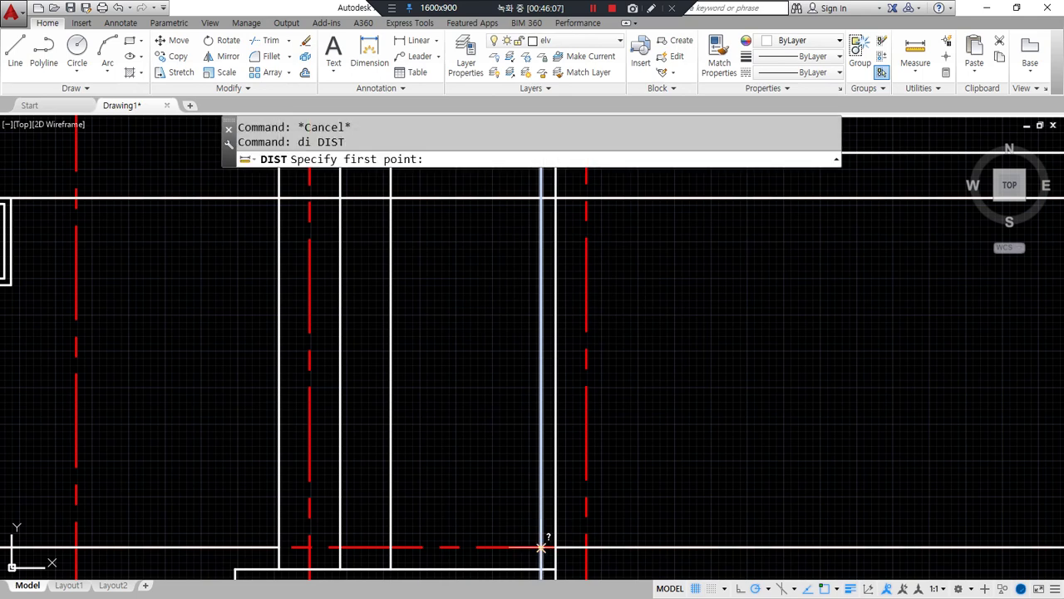
left_click(531, 546)
left_click(392, 547)
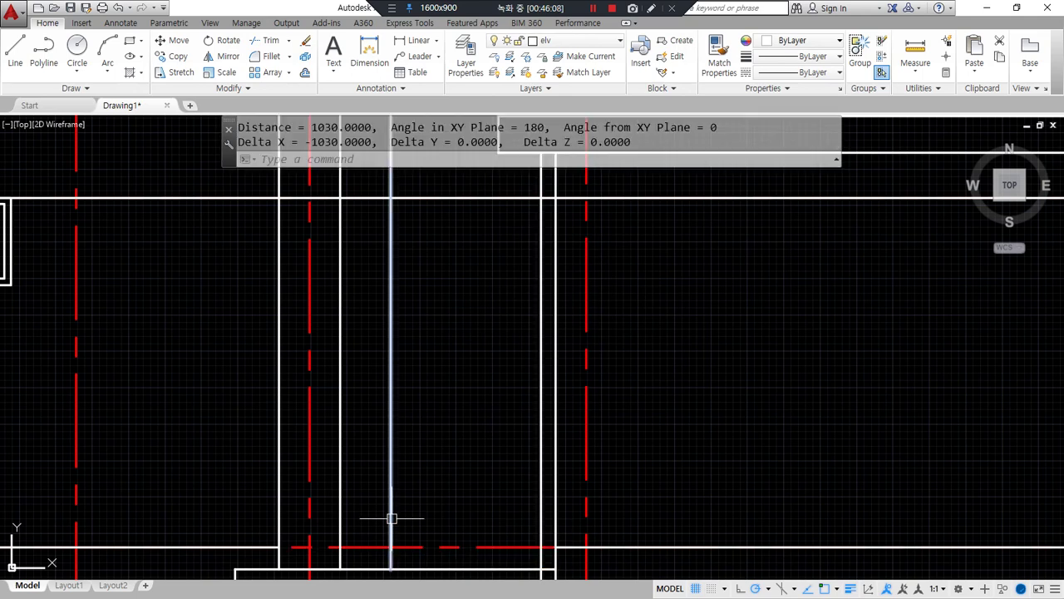
- Erase the two lines offset from the entrance's left wall
left_click(403, 353)
left_click(330, 392)
type("e")
key("Return")
- Offset the door's right jamb line by 1000 to the left as the left jamb
type("o")
key("Return")
type("1000")
key("Return")
left_click(541, 380)
left_click(418, 368)
key("Return")
- Trim the two door jamb lines below the top step and above the upper level line
middle_click_drag(441, 485, 404, 373)
type("t")
key("Return")
left_click(410, 457)
key("Return")
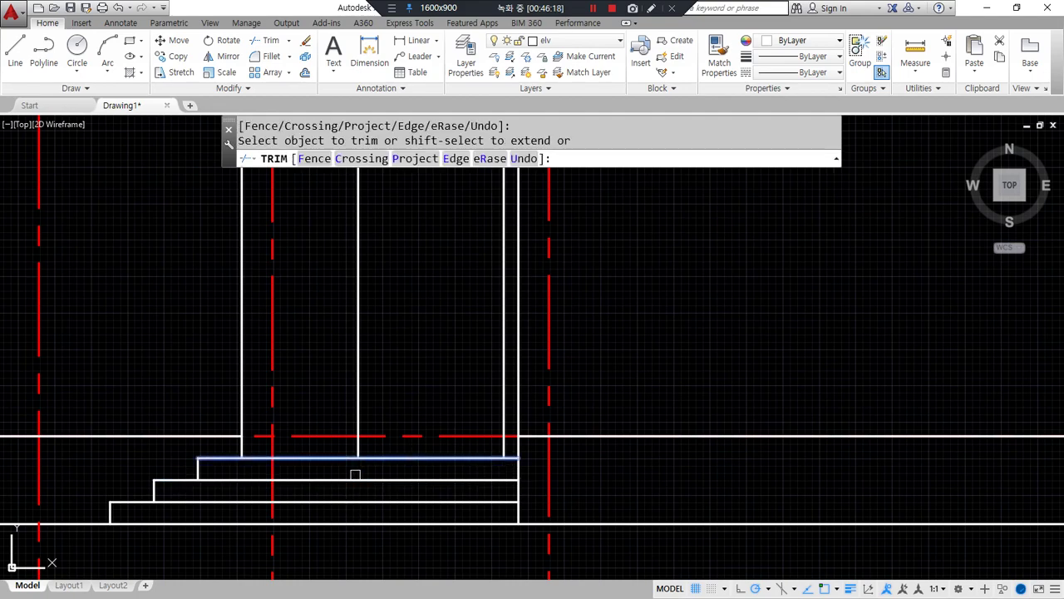
key("Escape")
scroll(407, 358, "down", 2)
scroll(385, 268, "up", 2)
key("Return")
key("Return")
left_click(510, 278)
key("Escape")
scroll(379, 435, "down", 3)
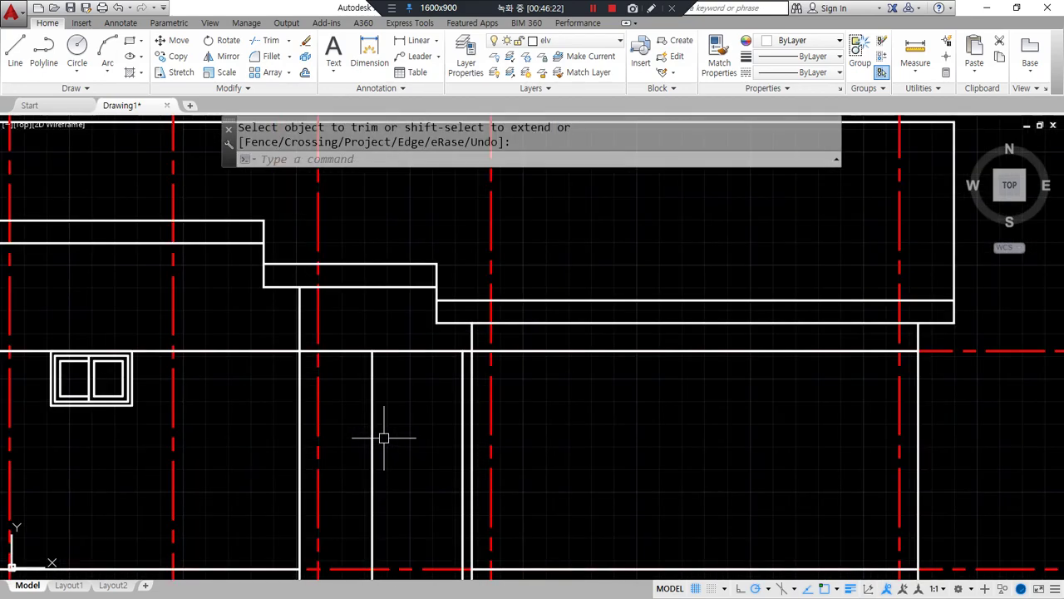
scroll(368, 294, "up", 2)
left_click_drag(352, 447, 335, 280)
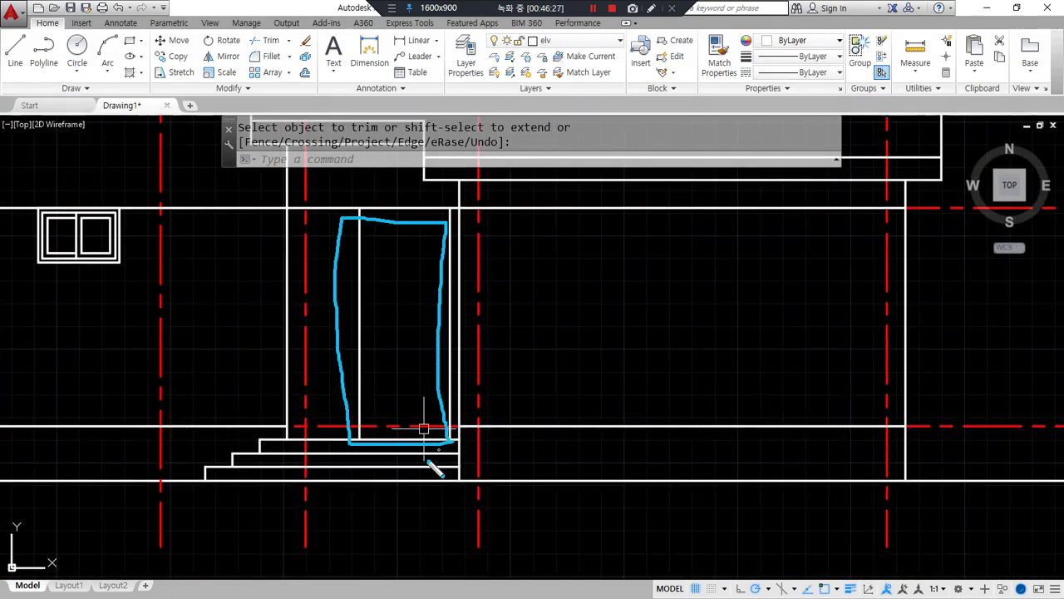
left_click_drag(424, 429, 424, 429)
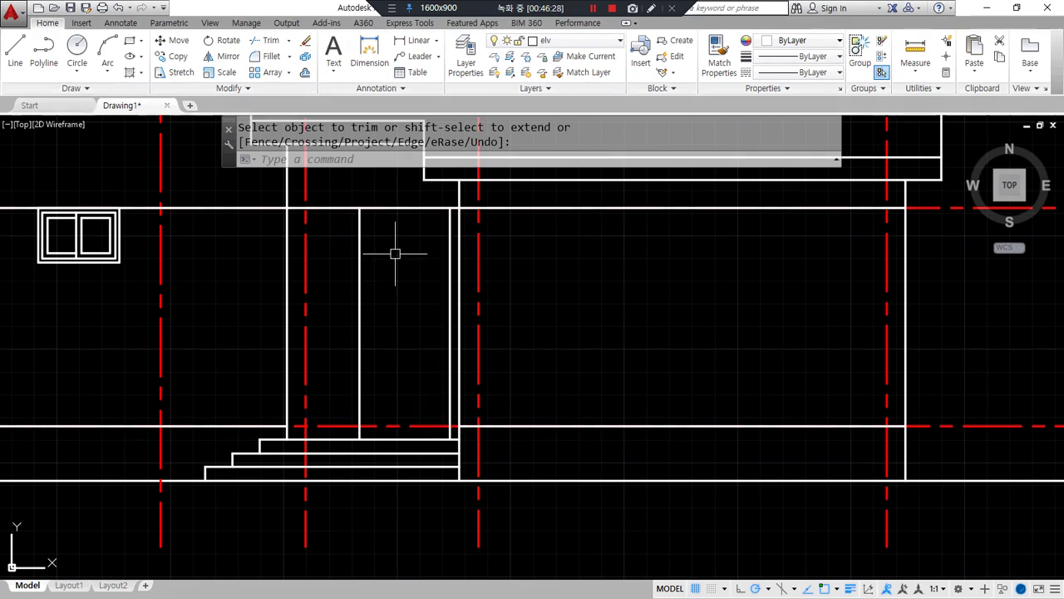
scroll(400, 291, "up", 2)
middle_click_drag(308, 473, 263, 501)
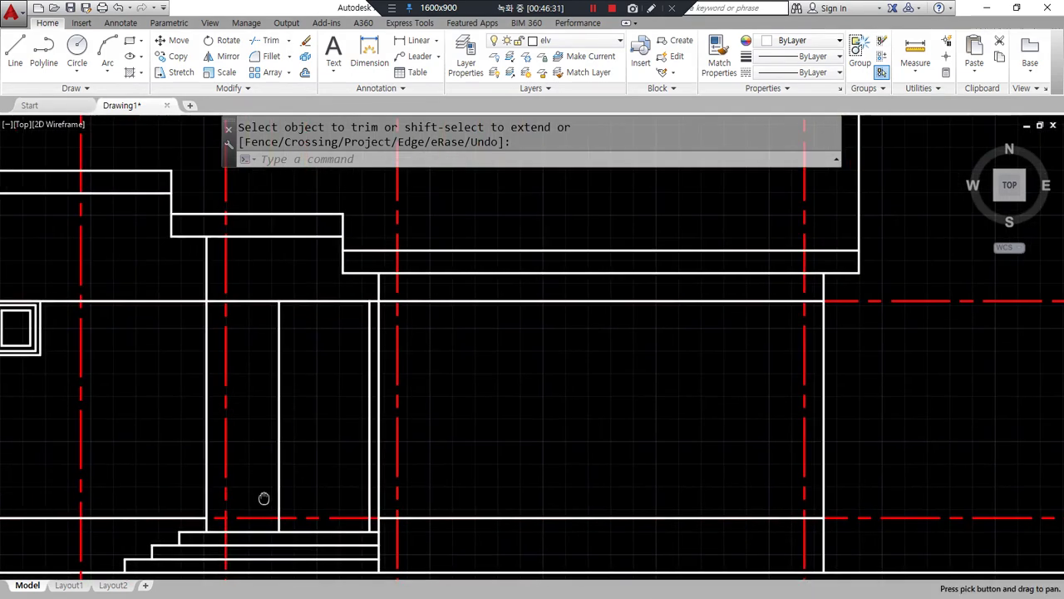
type("re")
key("Escape")
key("Escape")
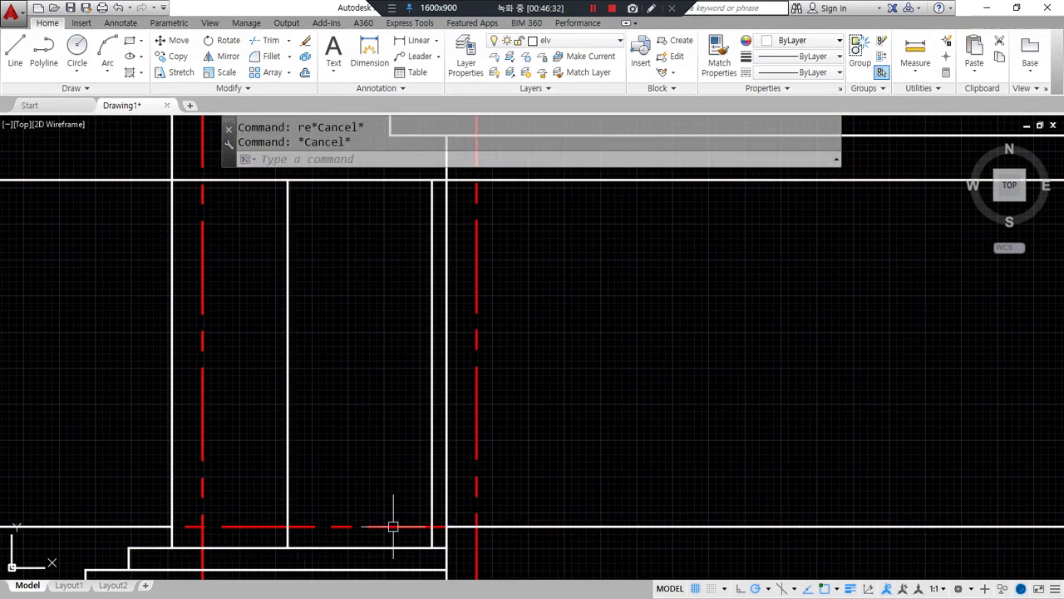
- Draw a polyline around the door opening from the right jamb's base, up, across the head and down the left jamb
type("pl")
key("Return")
left_click(432, 547)
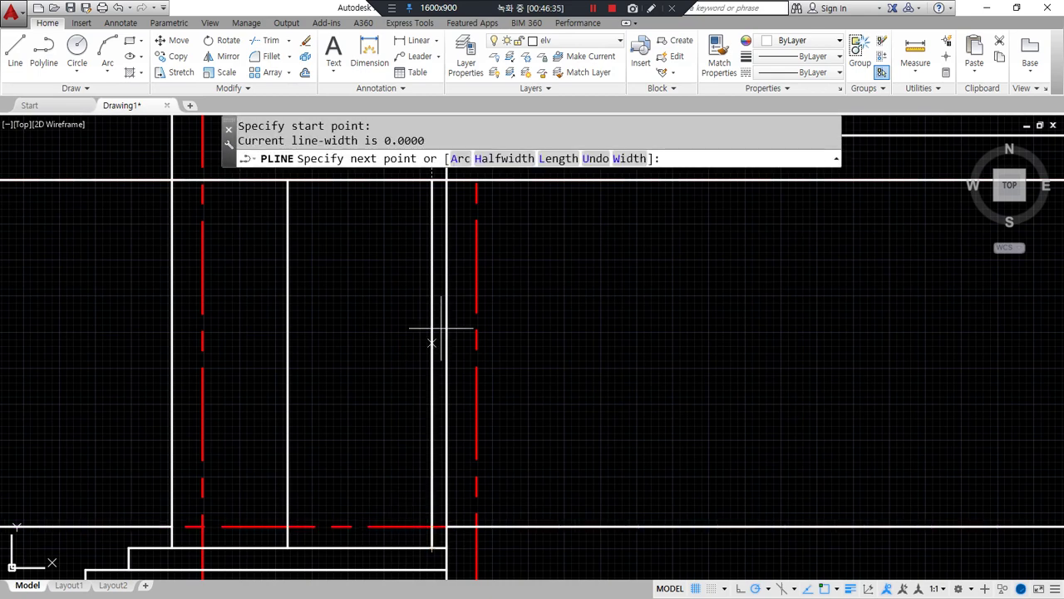
left_click(433, 179)
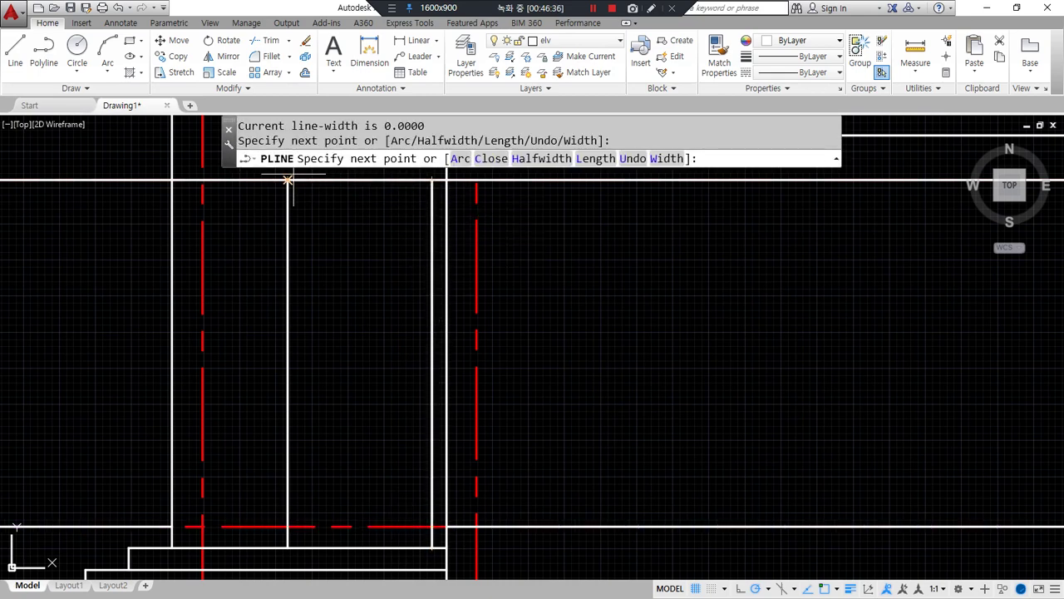
left_click(287, 180)
left_click(287, 547)
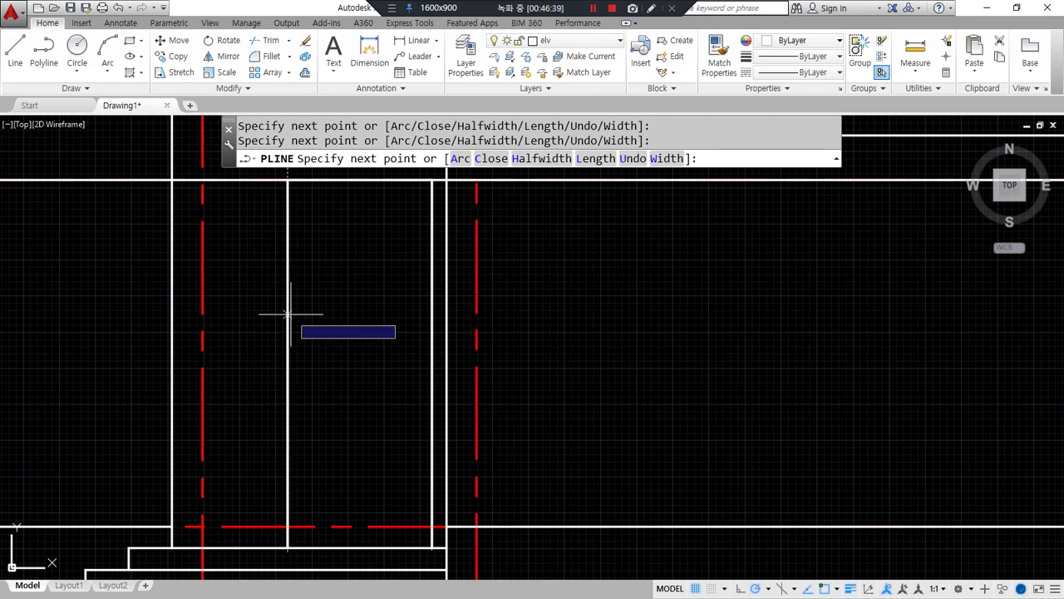
key("Return")
- Erase the two separate jamb lines beneath the door polyline
scroll(283, 171, "down", 2)
left_click(270, 179)
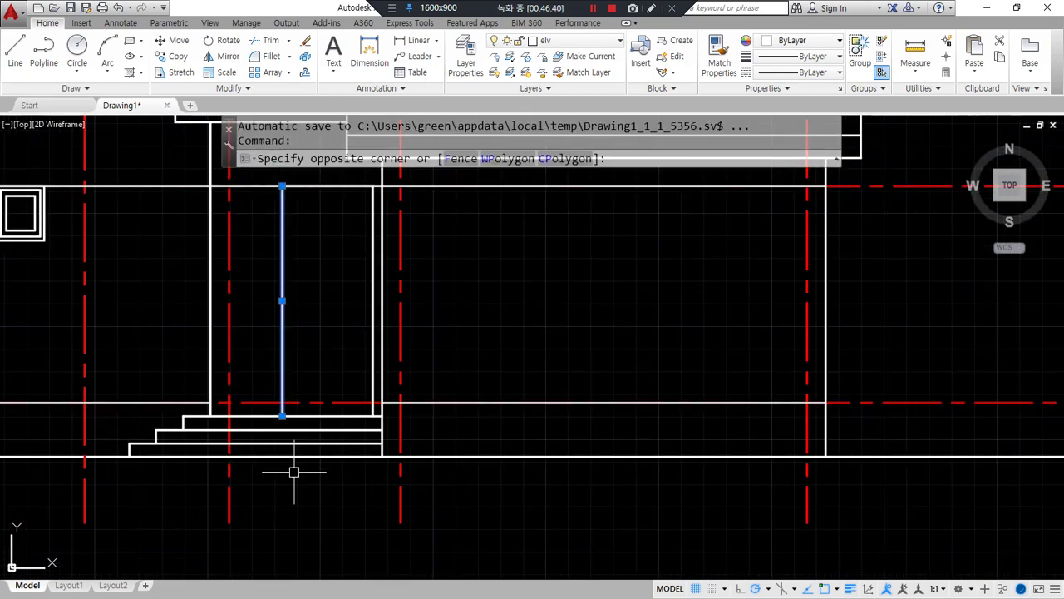
left_click(292, 468)
left_click(357, 177)
left_click(435, 499)
type("e")
key("Return")
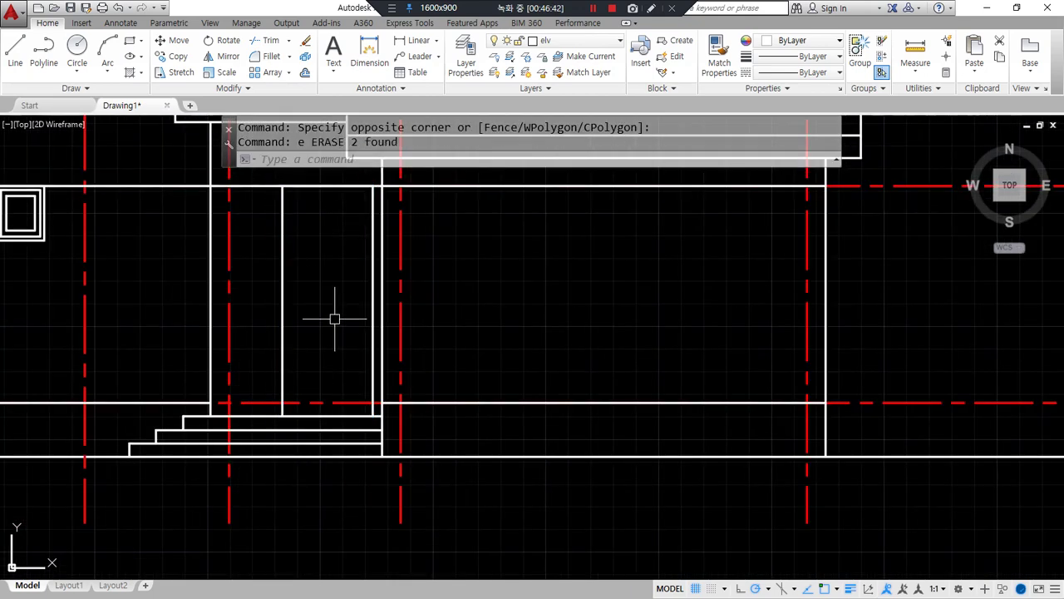
- Offset the door polyline inward by 40 to form the door frame
type("o")
key("Return")
type("4")
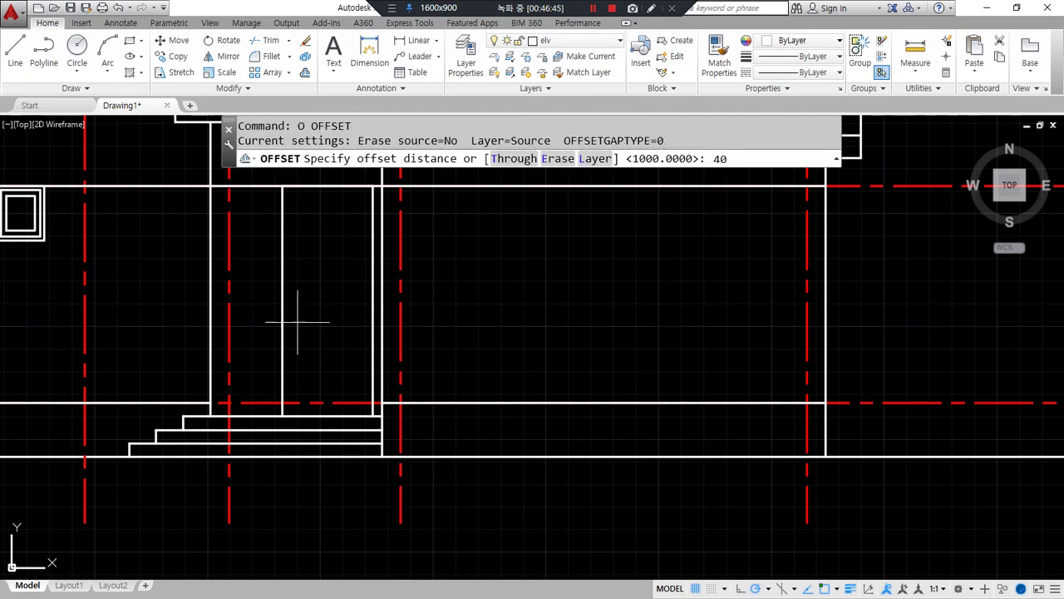
type("0")
key("Return")
left_click(283, 302)
left_click(332, 311)
key("Return")
scroll(313, 281, "up", 2)
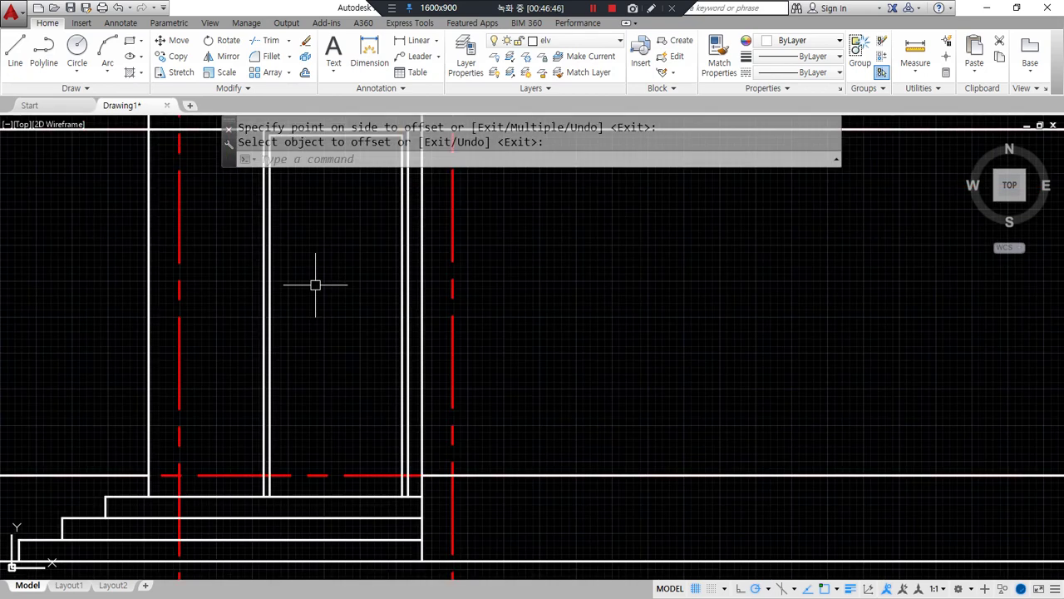
- Draw two lines from the door's upper hinge-side inner corner to the opposite jamb's midpoint and back to the hinge side's base
middle_click_drag(321, 304, 320, 345)
type("l")
key("Return")
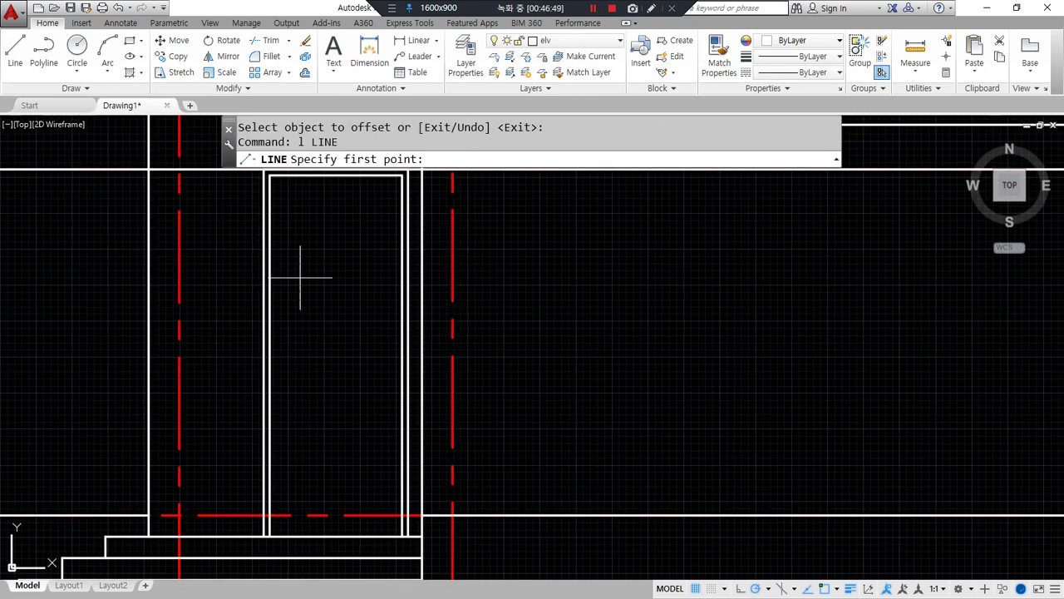
left_click(401, 356)
left_click(269, 534)
key("Return")
- Match the two door swing lines to the properties of the red dashed centre line
type("ma")
key("Return")
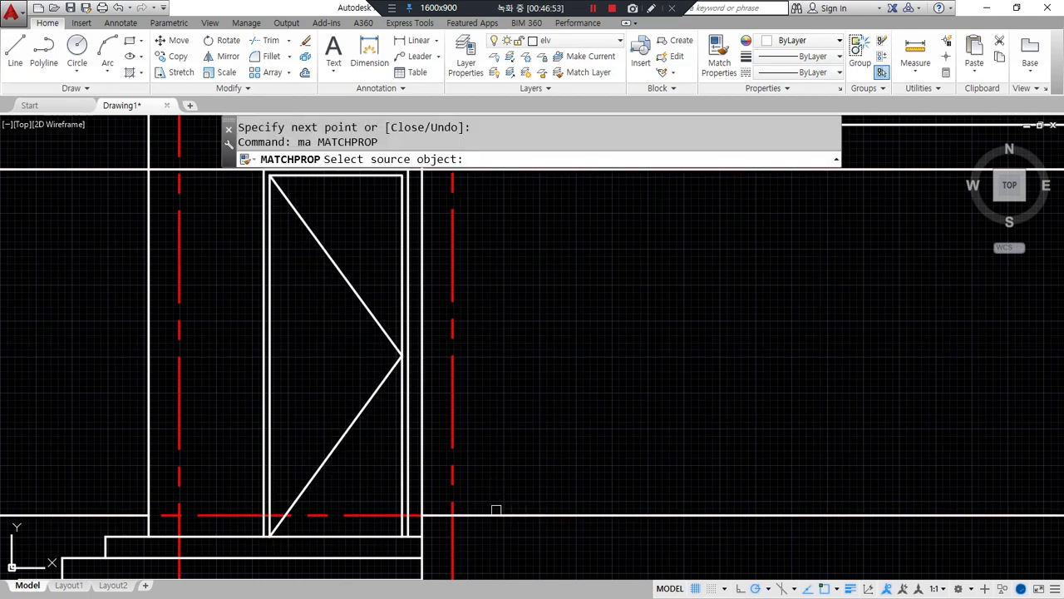
left_click(452, 475)
left_click(363, 261)
left_click(322, 444)
mouse_move(322, 444)
middle_mouse_down()
mouse_move(328, 471)
mouse_move(323, 458)
middle_mouse_up()
type("o")
key("Return")
type("8")
key("Escape")
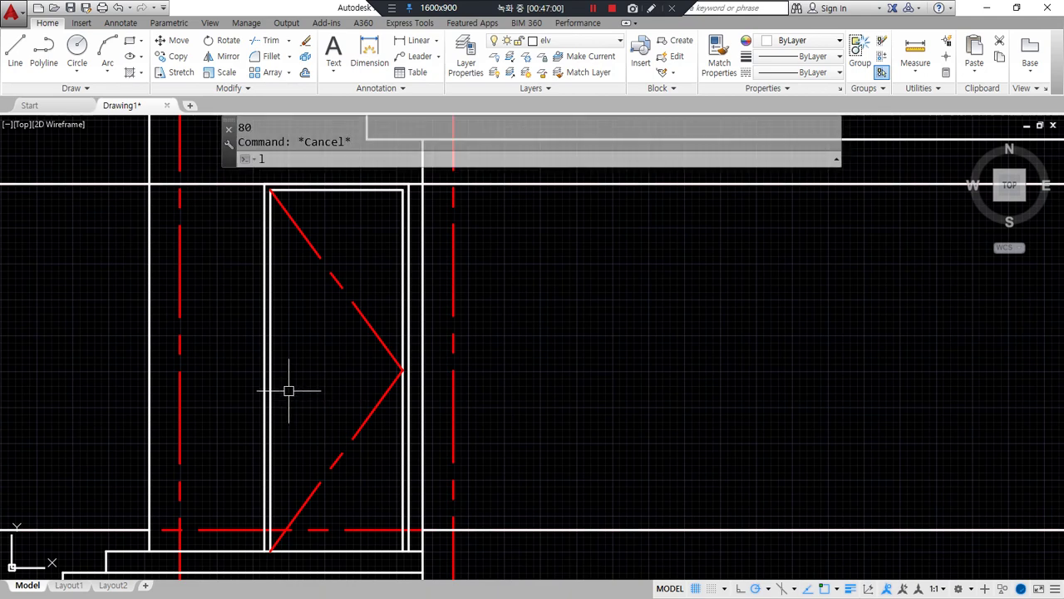
key("Return")
key("Escape")
- Offset the top step line upward by 900 to place the door's middle rail
type("o")
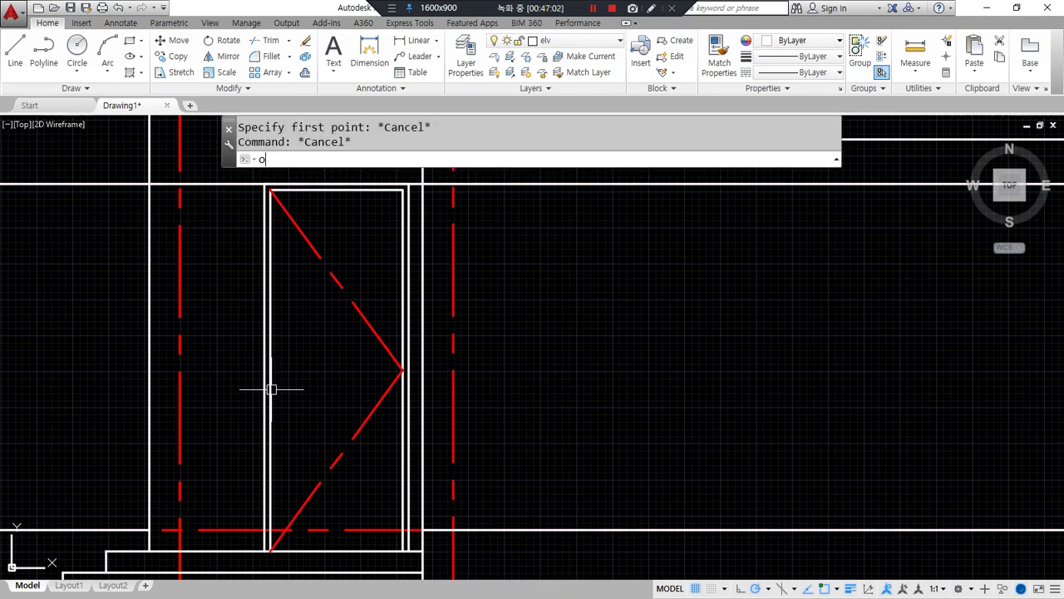
key("Return")
type("900")
key("Return")
left_click(316, 550)
left_click(335, 485)
key("Return")
middle_click_drag(299, 435, 200, 387)
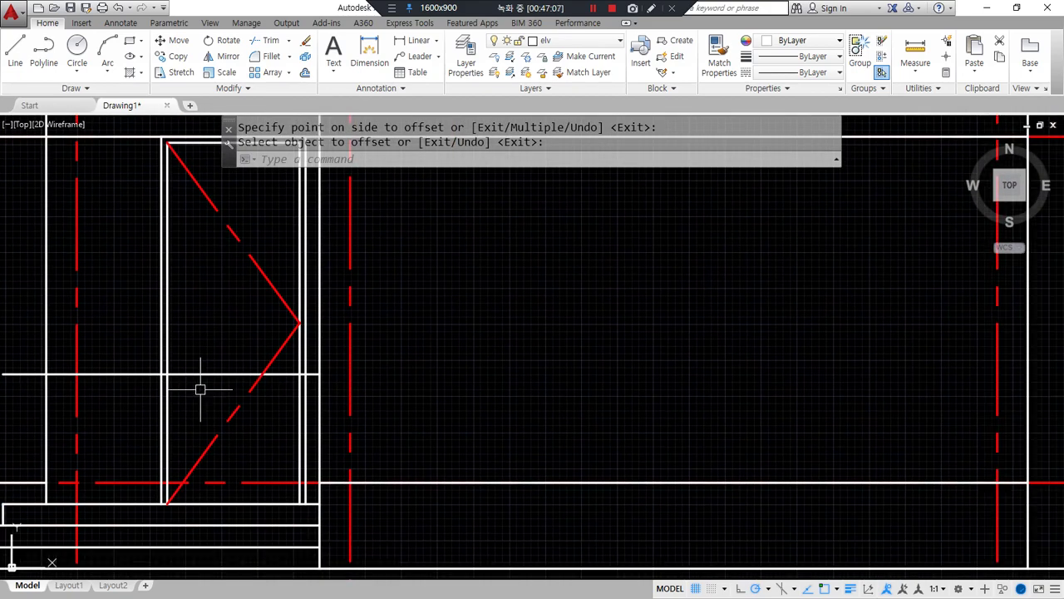
- Offset the inner door frame polyline inward by 80
type("o")
key("Return")
type("80")
key("Return")
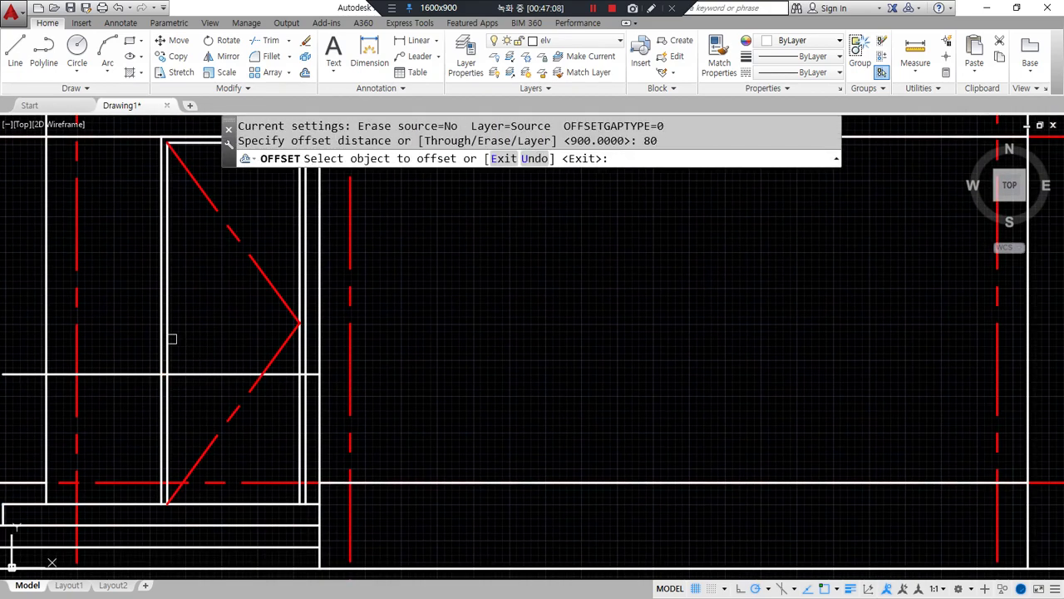
left_click(166, 345)
left_click(182, 389)
scroll(182, 391, "up", 4)
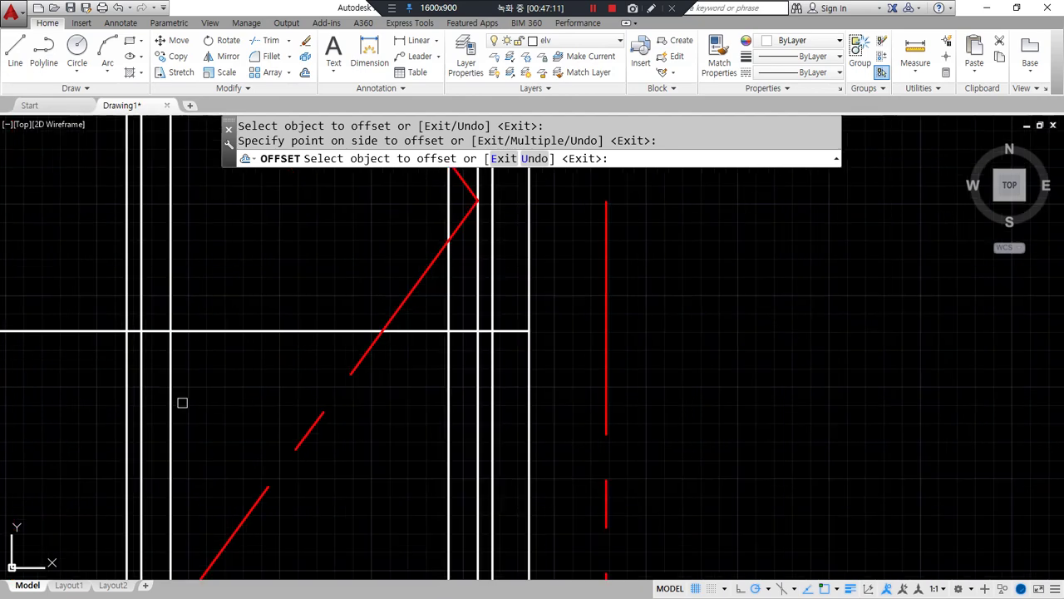
- Offset the door's horizontal rail line by 40 both upward and downward
key("Return")
type("o")
key("Return")
type("40")
key("Return")
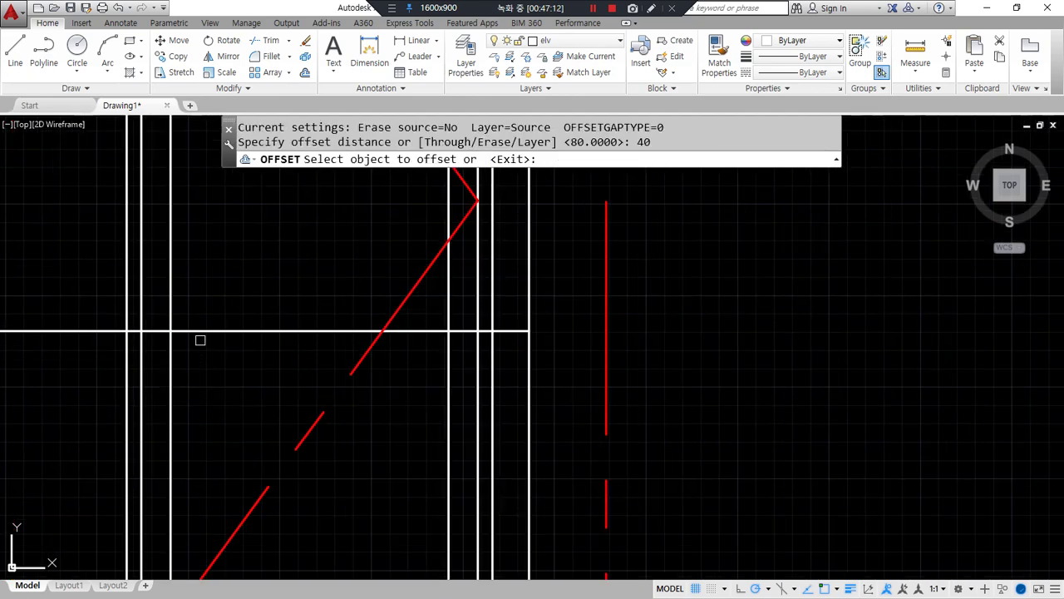
left_click(207, 332)
left_click(216, 309)
left_click(206, 390)
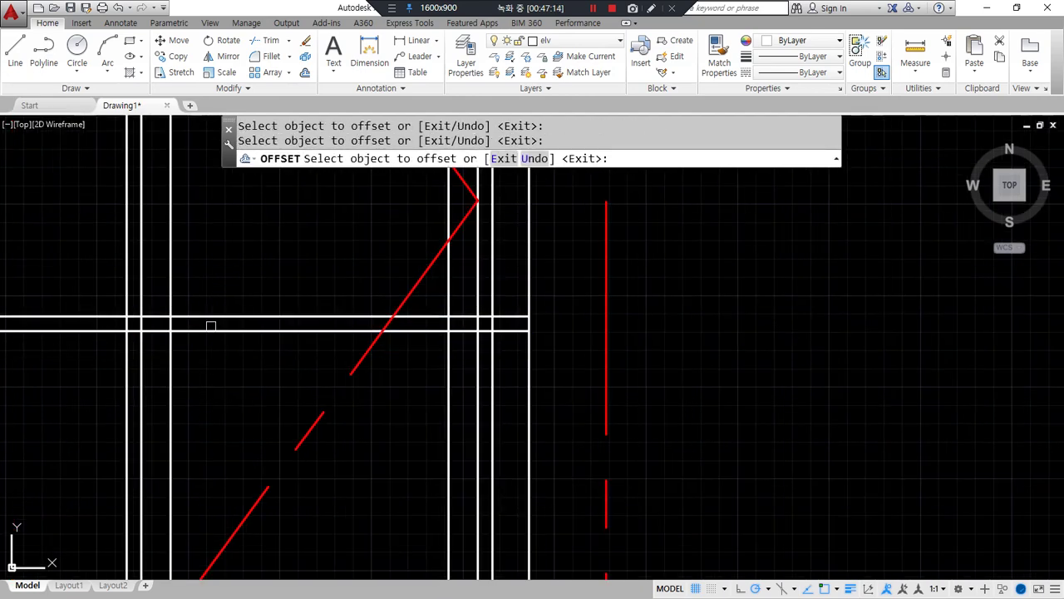
left_click(210, 330)
left_click(200, 378)
key("Return")
- Trim the door panel's two vertical lines between the rail's upper and middle lines
scroll(174, 337, "up", 4)
type("tr")
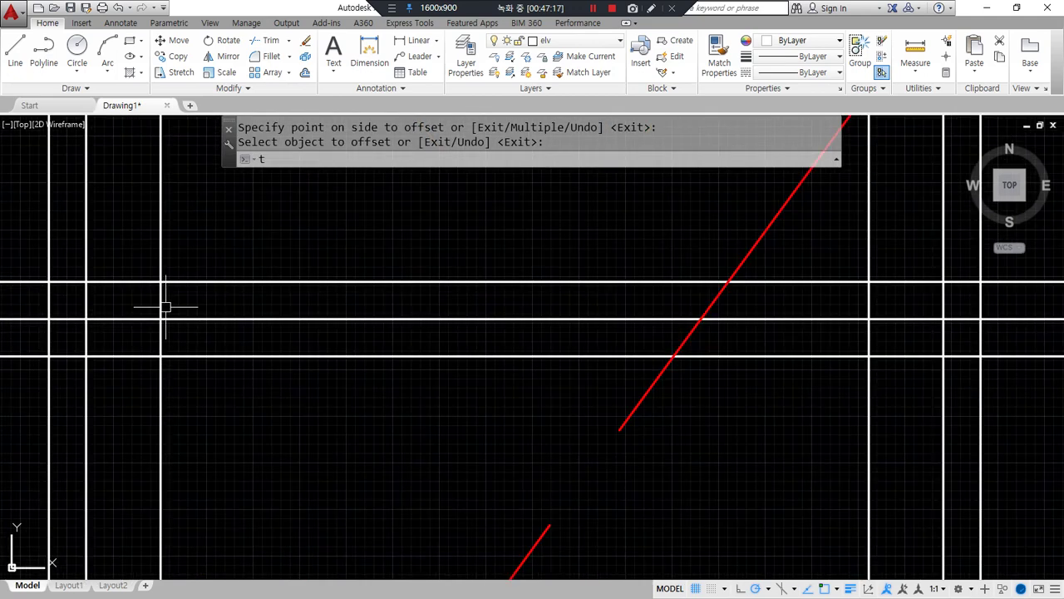
key("Return")
left_click(869, 300)
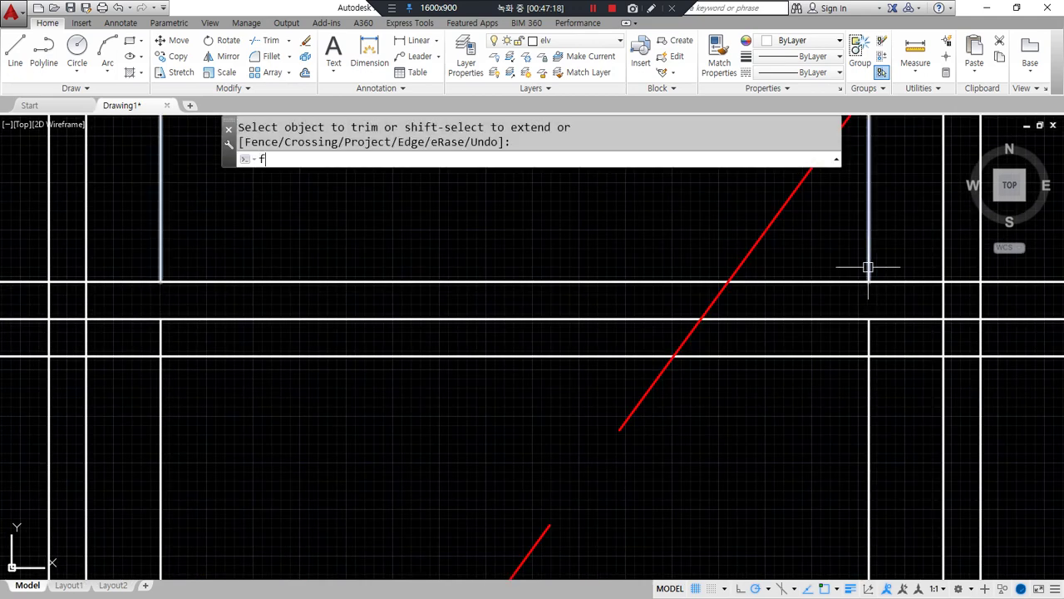
key("Return")
- Fillet the rail's upper line with both vertical panel lines to close the upper panel's bottom corners
type("f")
key("Return")
left_click(868, 267)
left_click(851, 279)
key("Return")
left_click(161, 257)
left_click(186, 280)
- Fillet the rail's lower line with both vertical panel lines to close the lower panel's top corners
key("Return")
left_click(189, 357)
left_click(164, 384)
key("Return")
left_click(853, 358)
left_click(869, 394)
- Erase the middle line of the door rail
left_click(648, 318)
type("e")
key("Return")
scroll(404, 394, "down", 4)
middle_click_drag(380, 438, 320, 256)
scroll(308, 529, "up", 2)
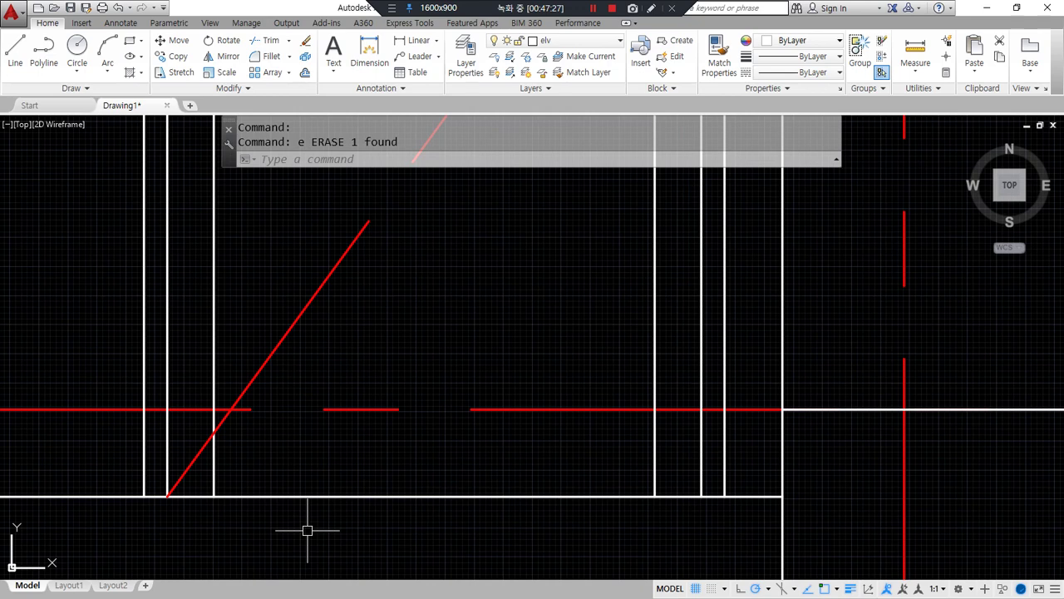
type("o")
key("Return")
type("80")
key("Return")
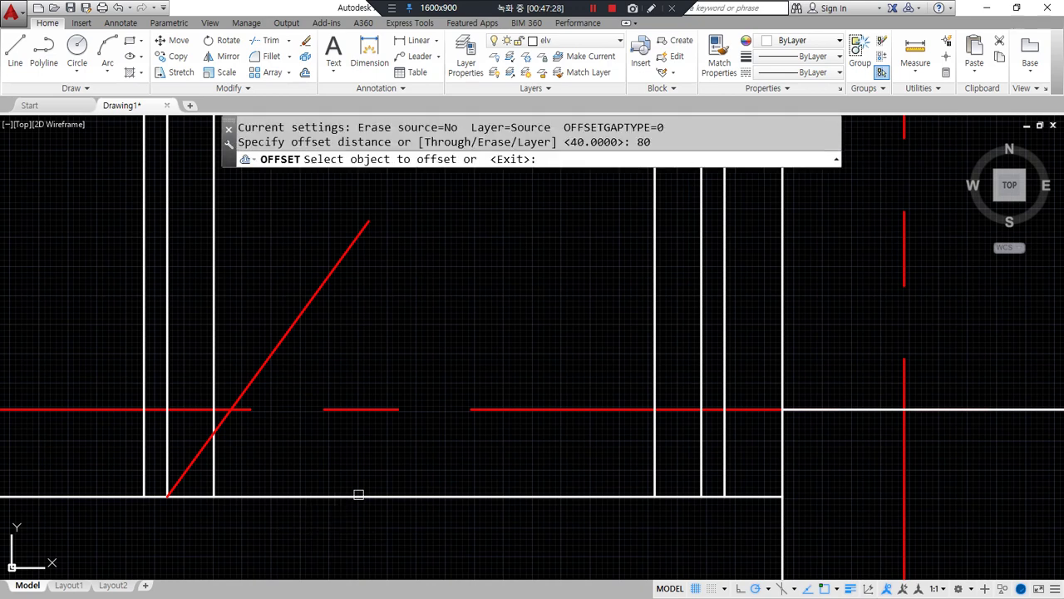
key("Escape")
type("O120")
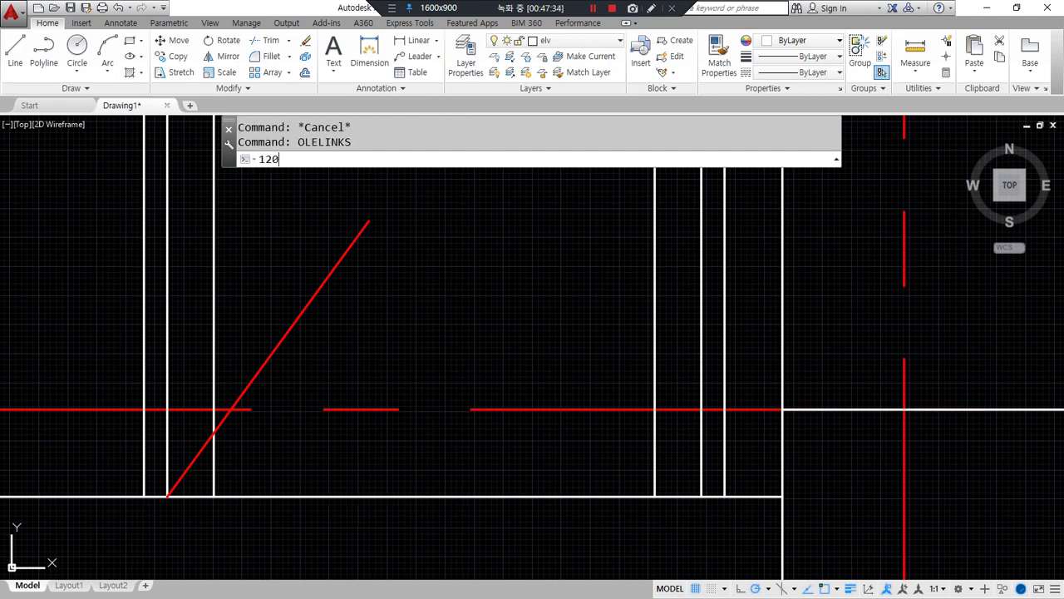
key("Return")
key("Escape")
key("Escape")
- Offset the top step line upward by 120 to form the door's bottom rail
type("O")
key("Return")
type("12")
key("Return")
left_click(347, 495)
left_click(340, 471)
key("Return")
- Fillet the bottom rail line with both vertical panel lines to close the lower panel's bottom corners
type("f")
key("Return")
left_click(211, 379)
left_click(266, 429)
key("Return")
left_click(636, 427)
left_click(654, 384)
- Offset the outlines of the upper and lower door panels inward by 20
scroll(570, 387, "down", 3)
scroll(541, 344, "up", 4)
scroll(380, 258, "up", 3)
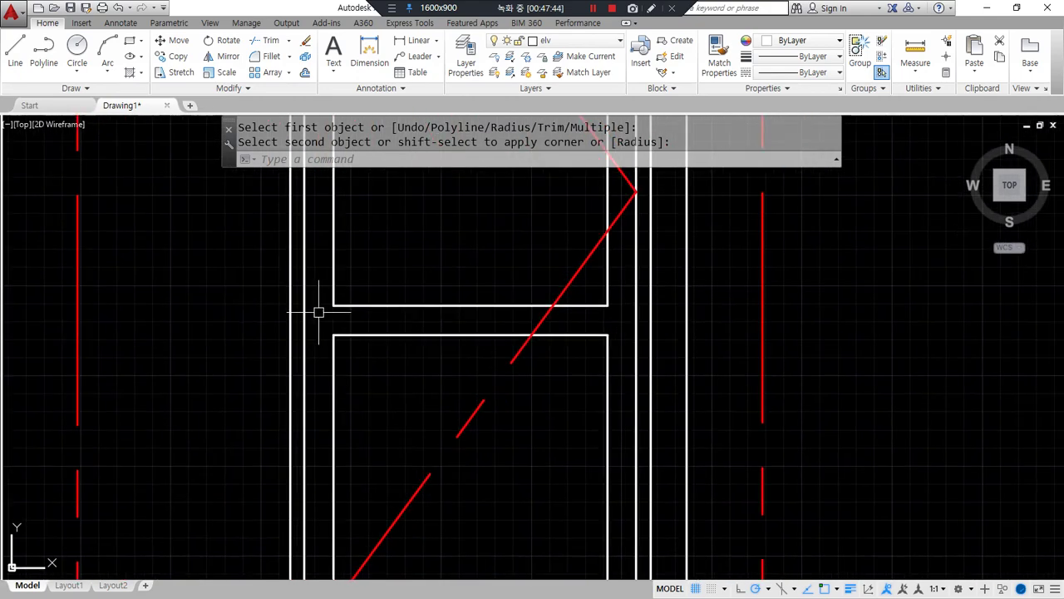
type("o")
key("Return")
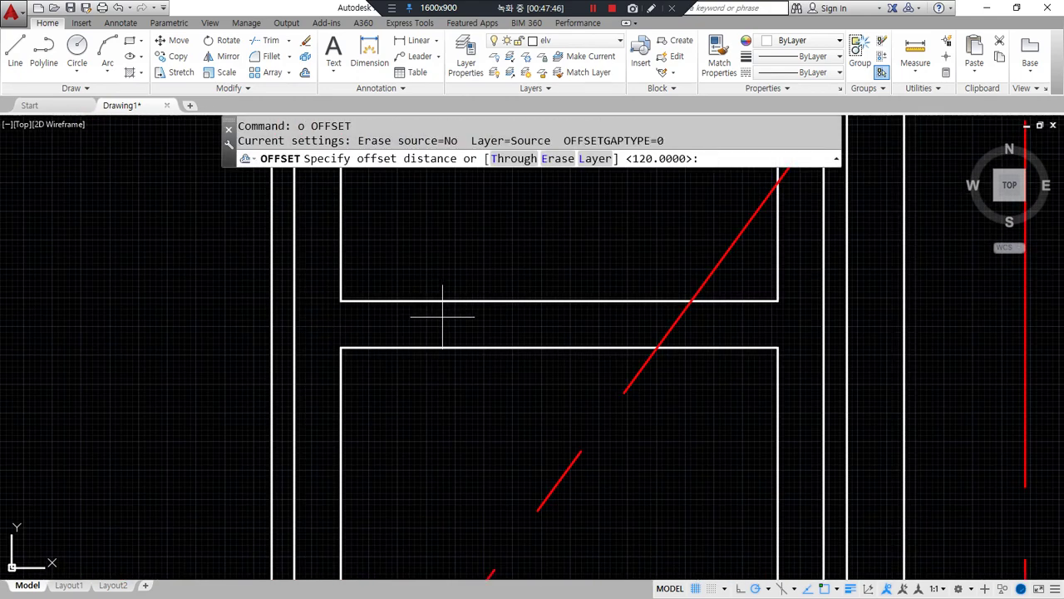
type("20")
key("Return")
left_click(341, 271)
left_click(366, 274)
left_click(338, 370)
left_click(366, 382)
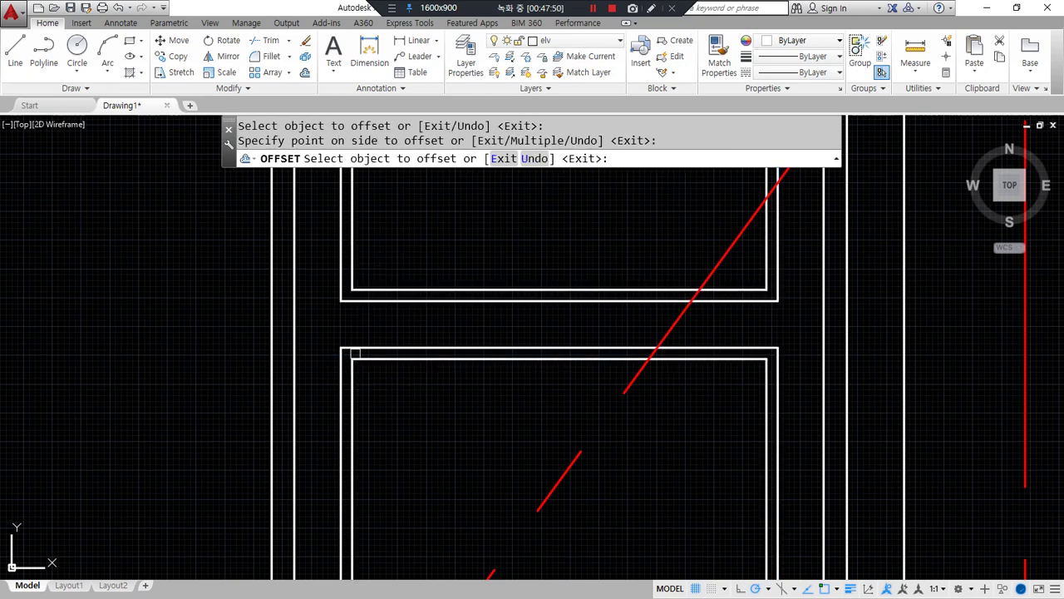
scroll(358, 350, "up", 2)
type("f")
key("Return")
key("Escape")
type("xc")
key("Return")
key("Escape")
- Explode the inner outlines of the lower and upper door panels
type("x")
key("Return")
left_click(404, 365)
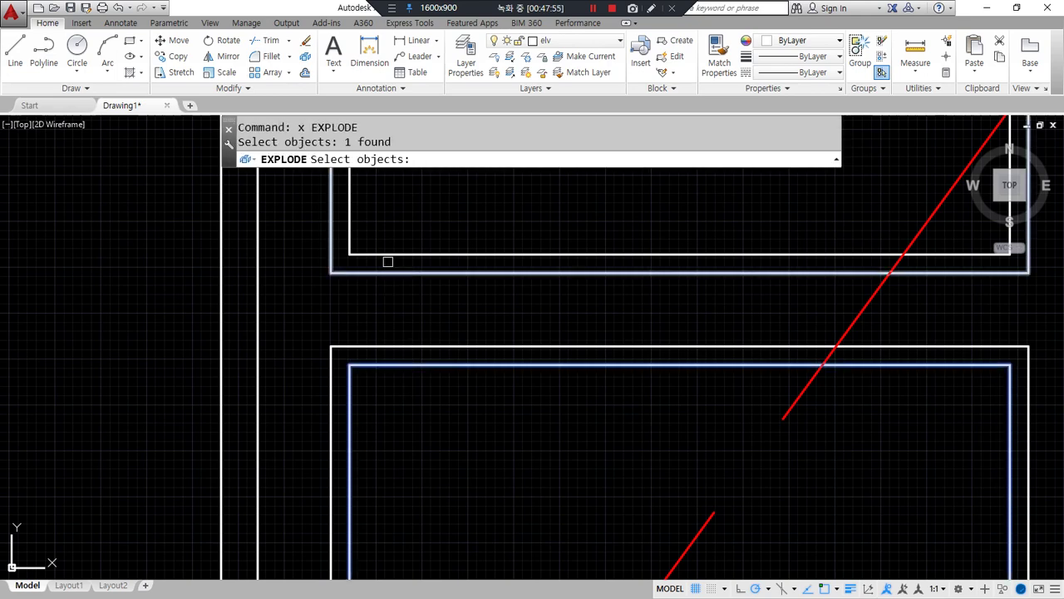
left_click(386, 253)
key("Return")
type("f")
key("Return")
left_click(349, 376)
left_click(348, 240)
key("Escape")
key("Escape")
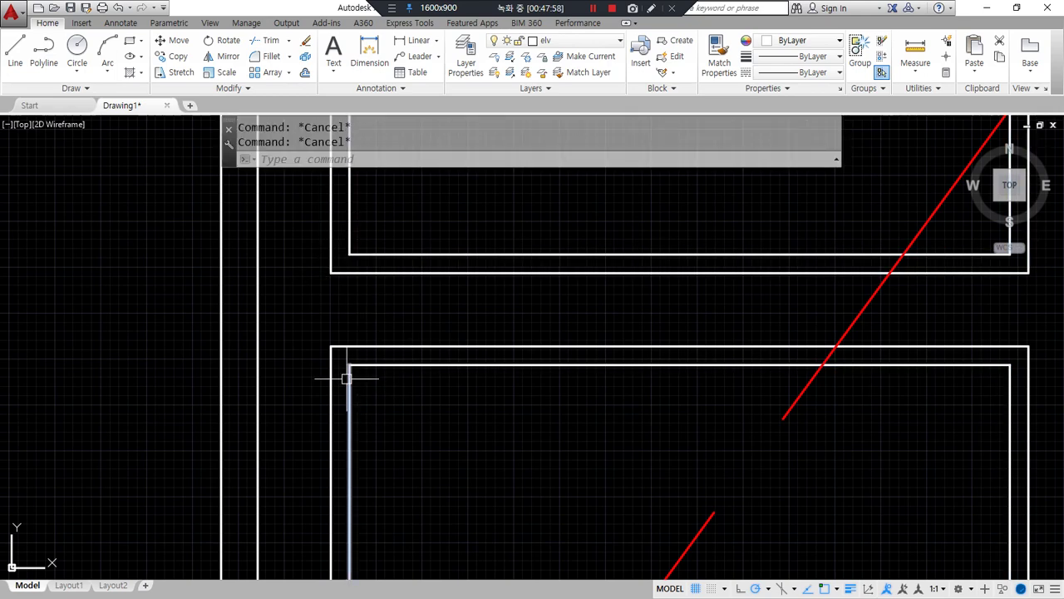
- Extend the inner panel lines around the middle rail's hinge-side end to the neighbouring outer outlines
scroll(349, 380, "up", 2)
type("ex")
key("Return")
key("Return")
left_click(381, 364)
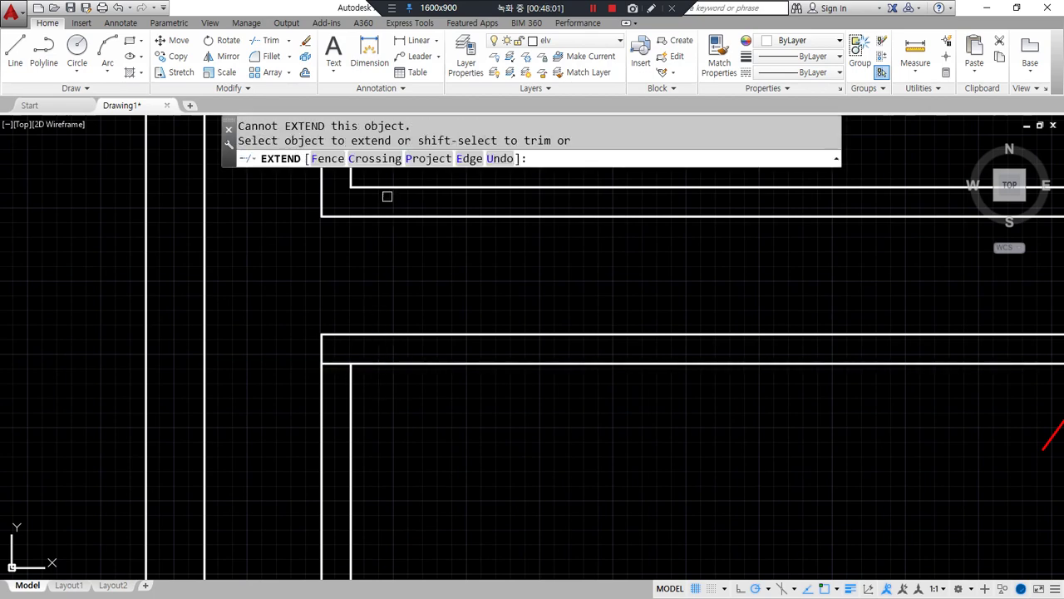
key("Escape")
- Fillet the extended inner vertical line with the lower panel's inner top line at the hinge-side corner
type("f")
key("Return")
left_click(350, 350)
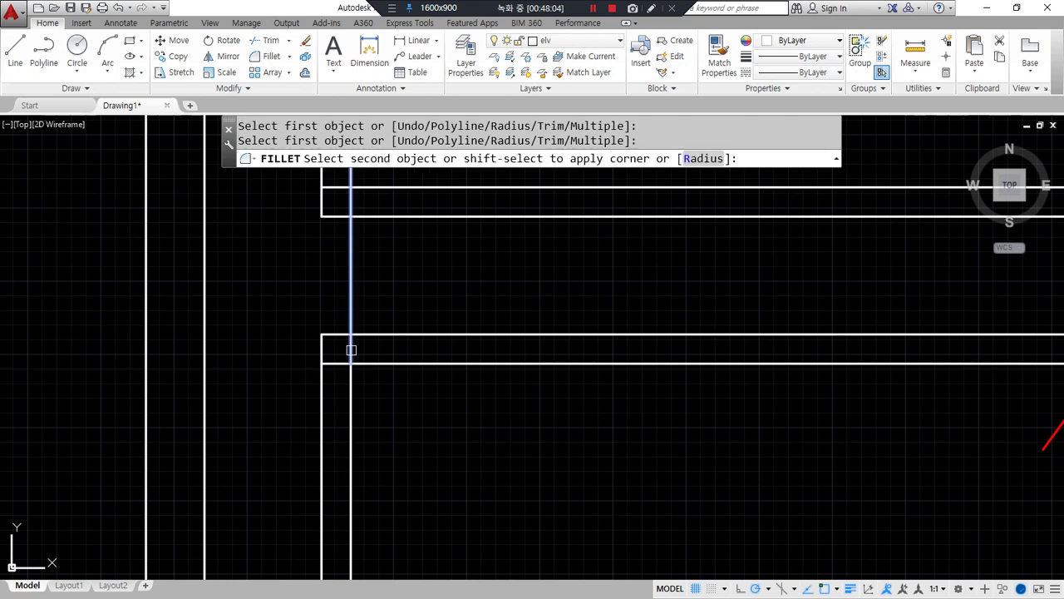
left_click(340, 374)
key("Escape")
- Erase the lower panel's inner vertical line on the hinge side
left_click(351, 442)
type("e")
key("Return")
key("Return")
middle_click_drag(325, 230, 338, 332)
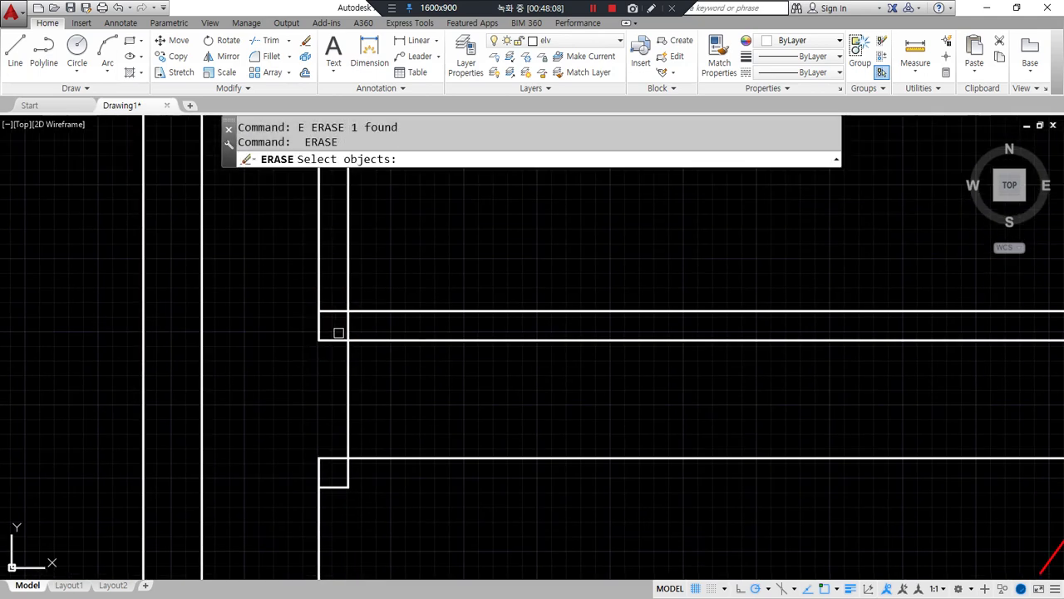
left_click(350, 326)
left_click(334, 309)
key("Escape")
- Fillet the upper panel's inner bottom line with the inner vertical line at the rail's hinge-side end
type("f")
key("Return")
left_click(327, 311)
left_click(348, 357)
- Trim the leftover outline segments inside the notch at the middle rail's hinge-side end
type("tr")
key("Return")
key("Return")
left_click(338, 324)
left_click(299, 453)
key("Return")
- Stretch the notch at the middle rail's hinge-side end 40 toward the centre of the door
type("s")
key("Return")
left_click(388, 276)
left_click(335, 524)
key("Return")
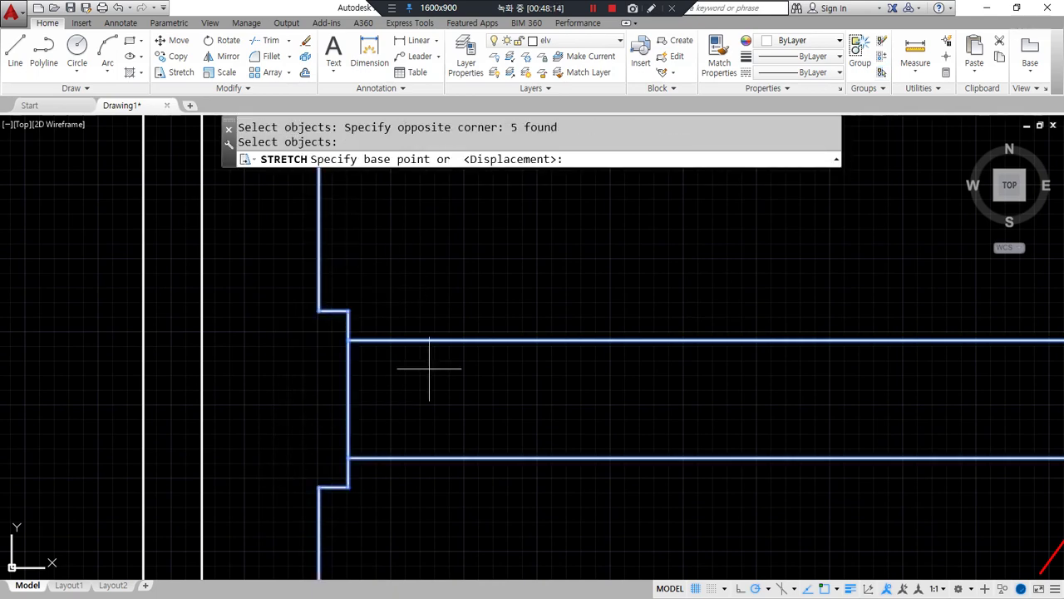
left_click(428, 368)
type("40")
key("Return")
scroll(451, 369, "down", 3)
middle_click_drag(433, 380, 373, 379)
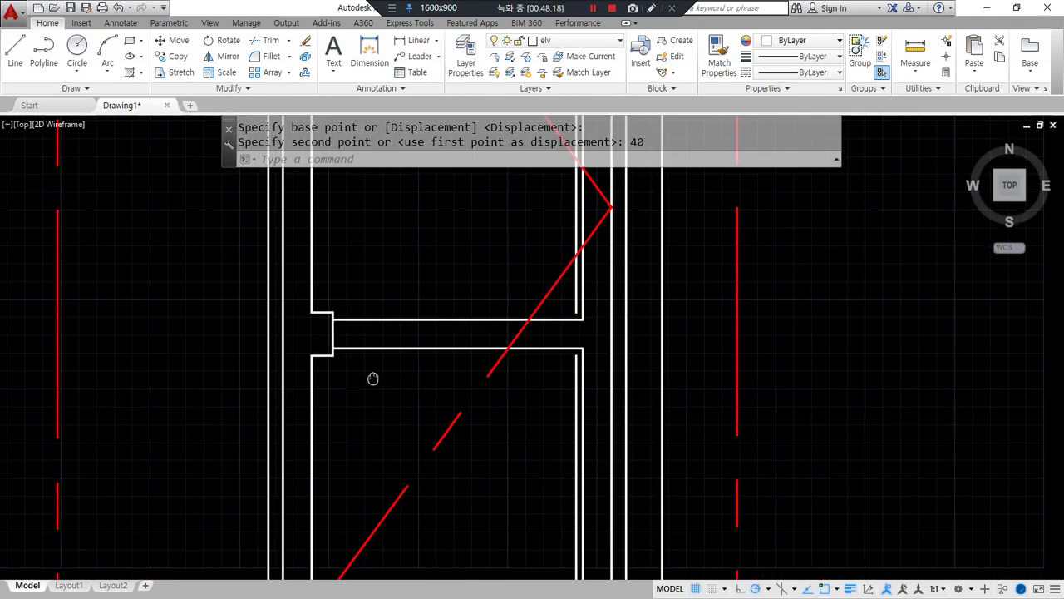
- Erase the leftover inner offset lines along the door panels' notch-free side, the lower panel's bottom edge and the upper panel's top edge
left_click(575, 428)
type("e")
key("Return")
scroll(499, 361, "up", 5)
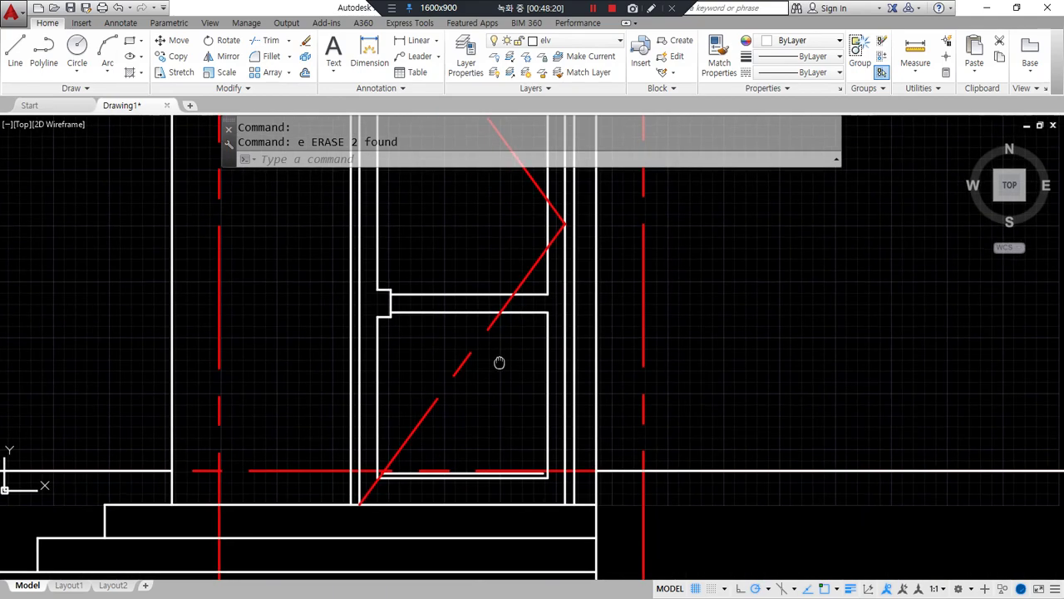
left_click(438, 490)
type("e")
key("Return")
scroll(408, 534, "down", 3)
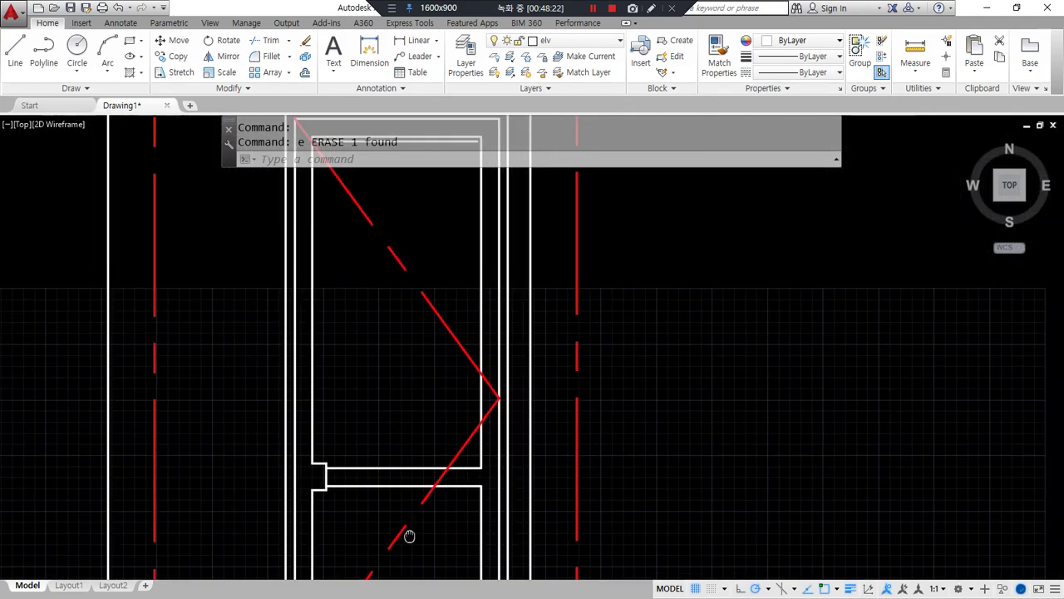
scroll(381, 270, "up", 3)
left_click(387, 279)
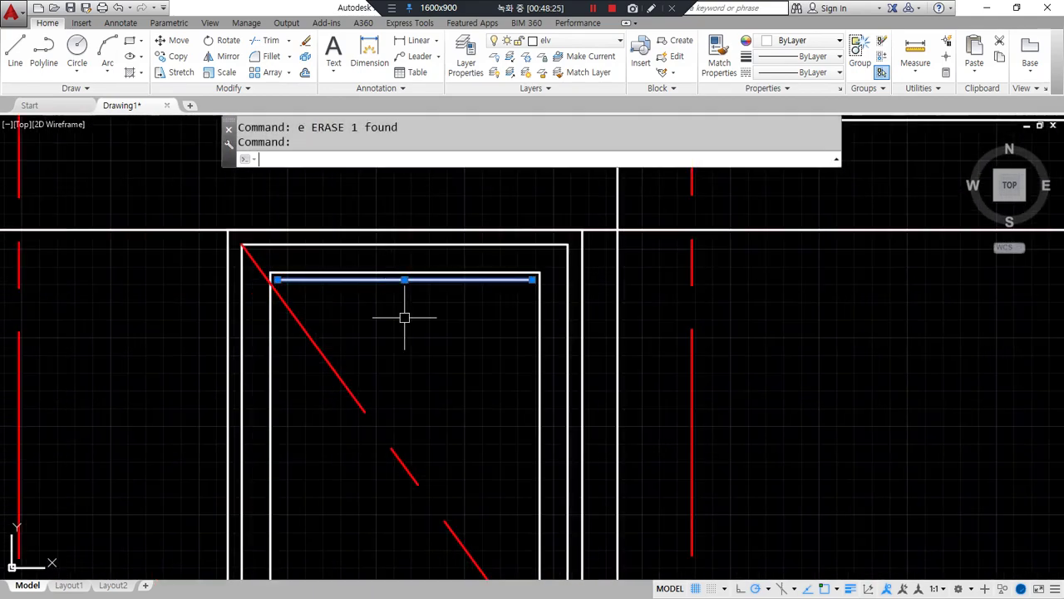
scroll(411, 349, "down", 4)
middle_click_drag(414, 444, 364, 352)
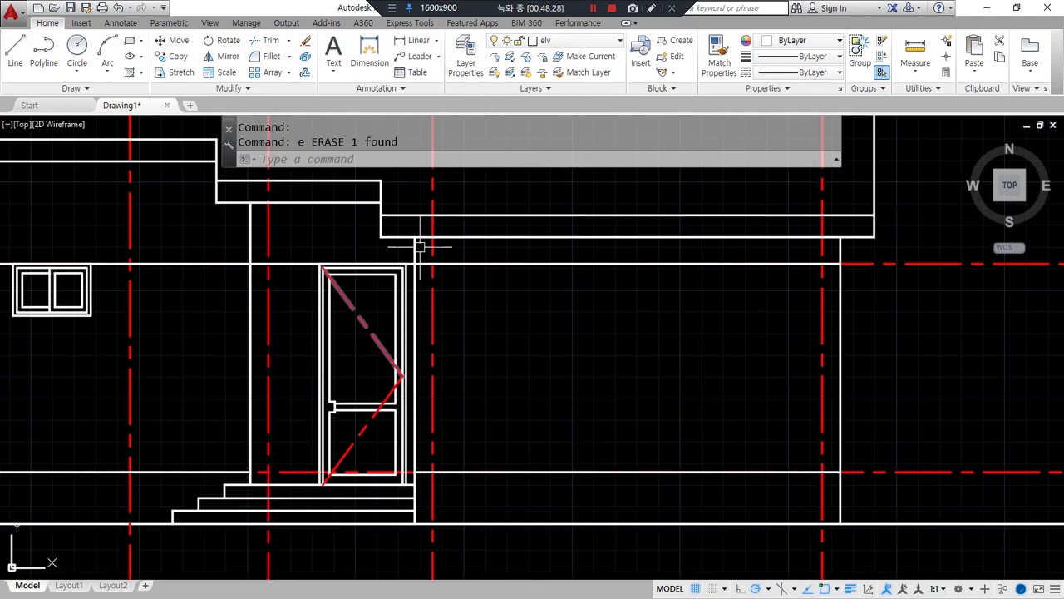
scroll(300, 489, "up", 2)
type("O")
key("Return")
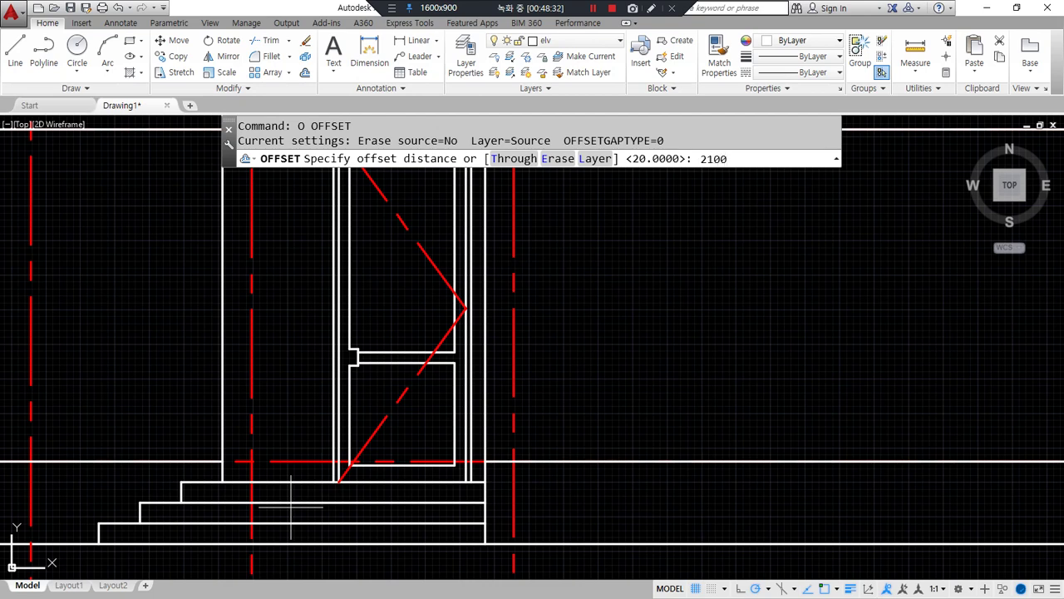
type("2100")
key("Escape")
scroll(357, 414, "down", 2)
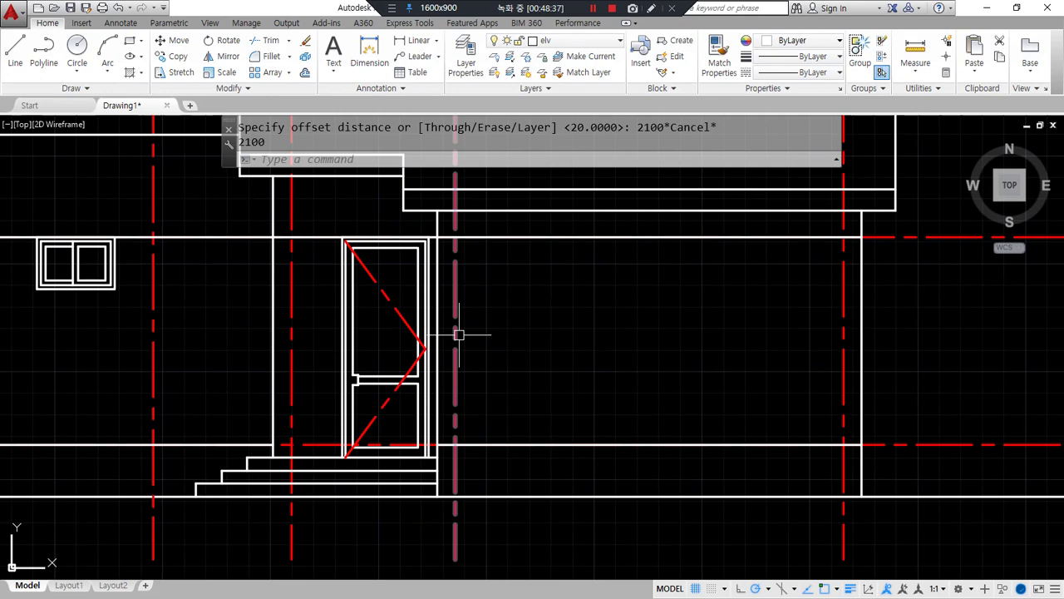
- Offset the top entrance step line 2100 upward across the door
type("o")
key("Return")
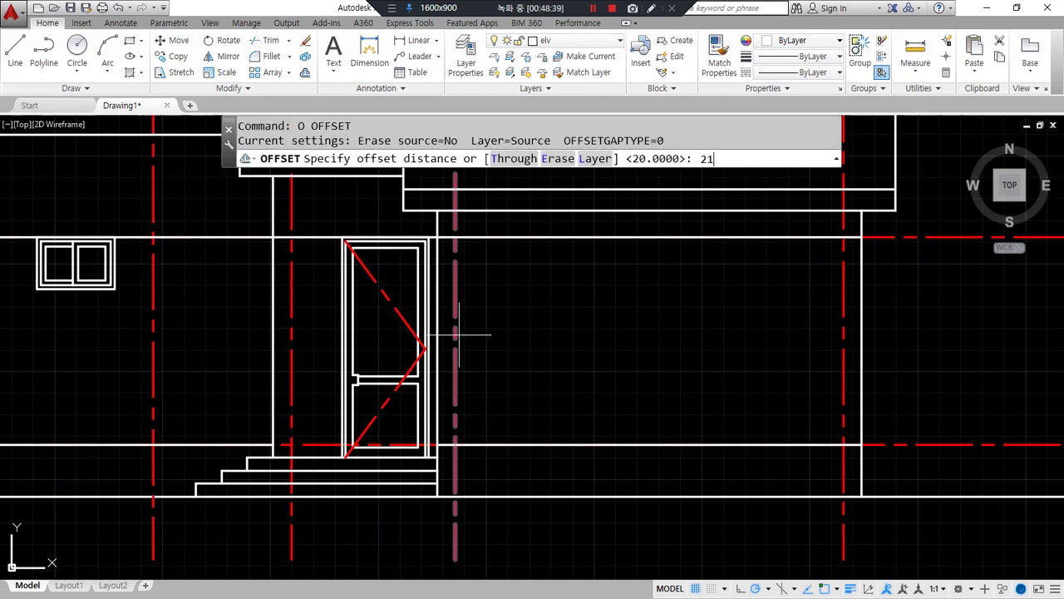
type("2100")
key("Return")
left_click(291, 458)
left_click(337, 209)
key("Return")
scroll(337, 208, "up", 2)
scroll(473, 390, "up", 2)
mouse_move(480, 410)
middle_mouse_down()
mouse_move(346, 392)
mouse_move(411, 387)
middle_mouse_up()
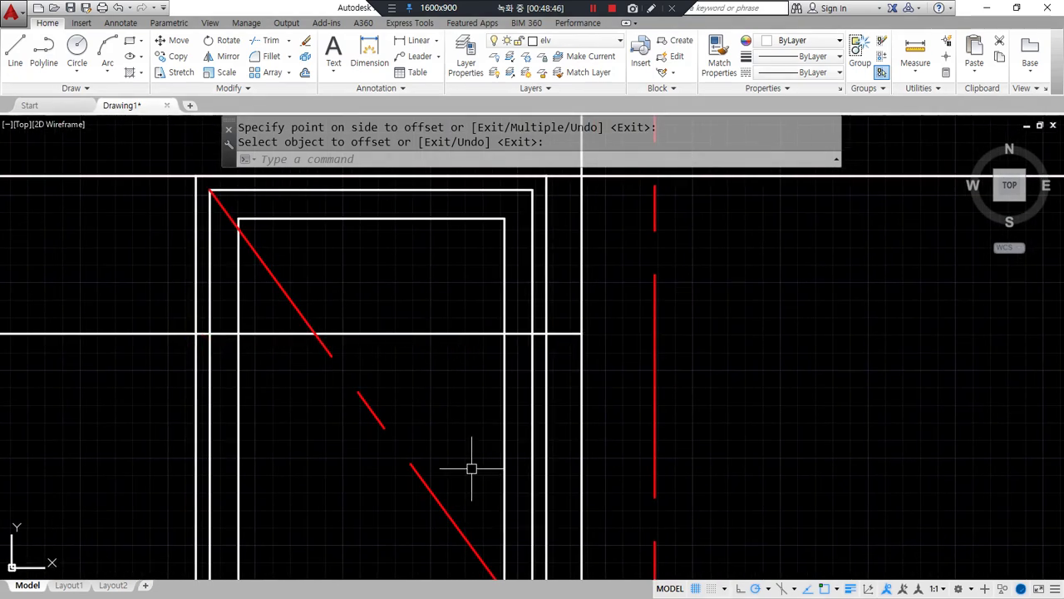
type("o")
key("Return")
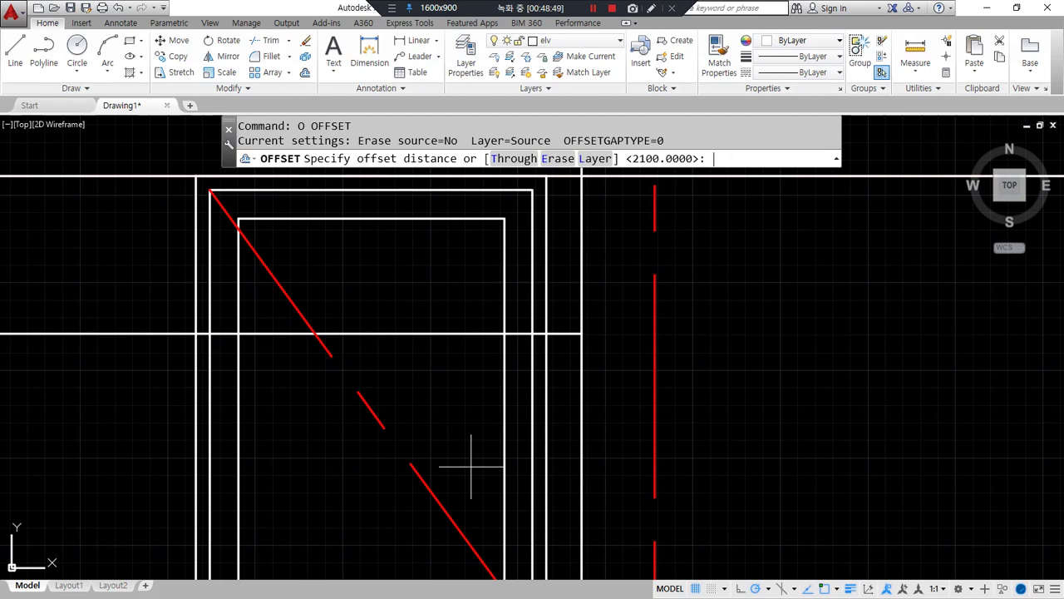
key("Escape")
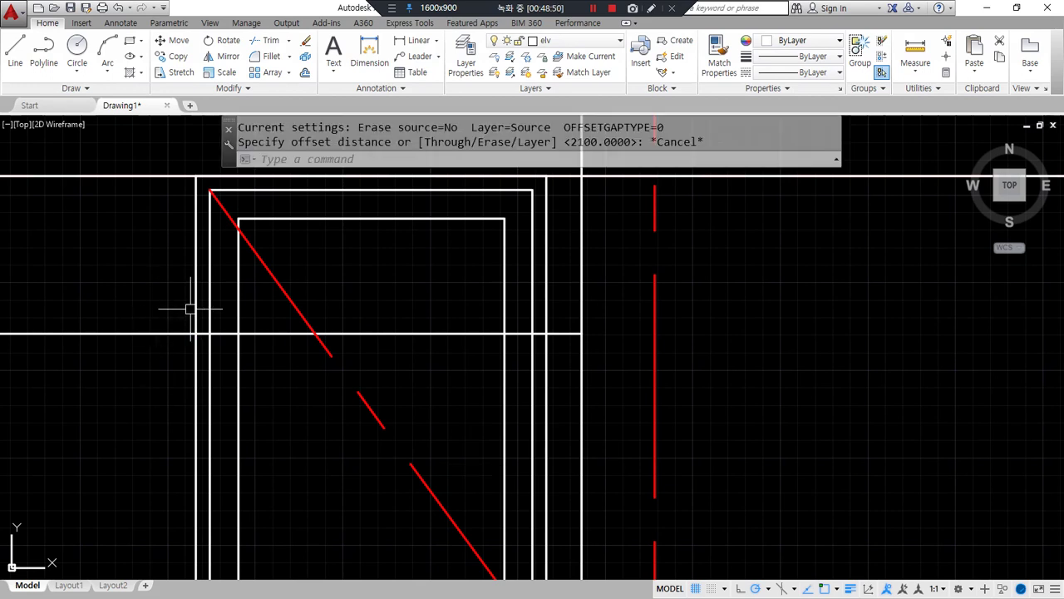
- Offset the new horizontal line across the door 40 downward to form a transom bar
type("o")
key("Return")
type("40")
key("Return")
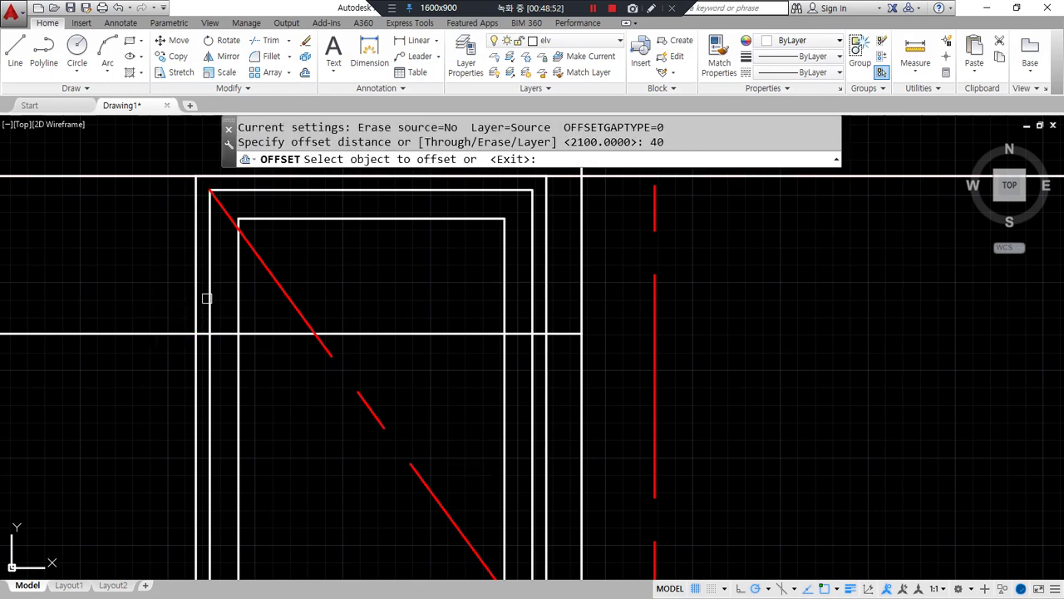
left_click(275, 334)
left_click(258, 372)
key("Return")
- Trim the door frame's two inner vertical lines between the transom lines
scroll(241, 357, "up", 4)
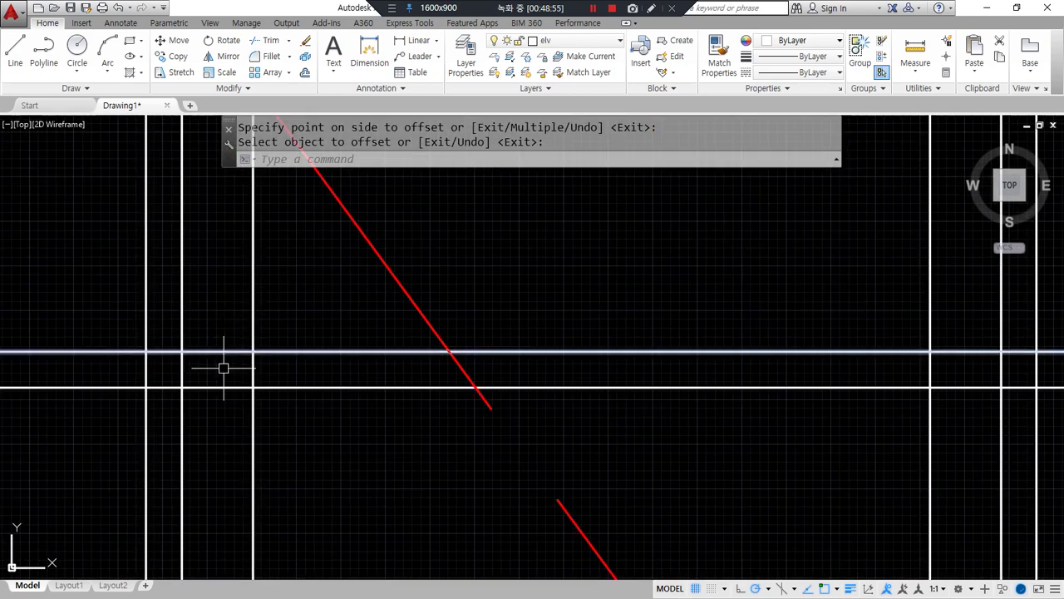
type("tr")
key("Return")
key("Return")
left_click(182, 368)
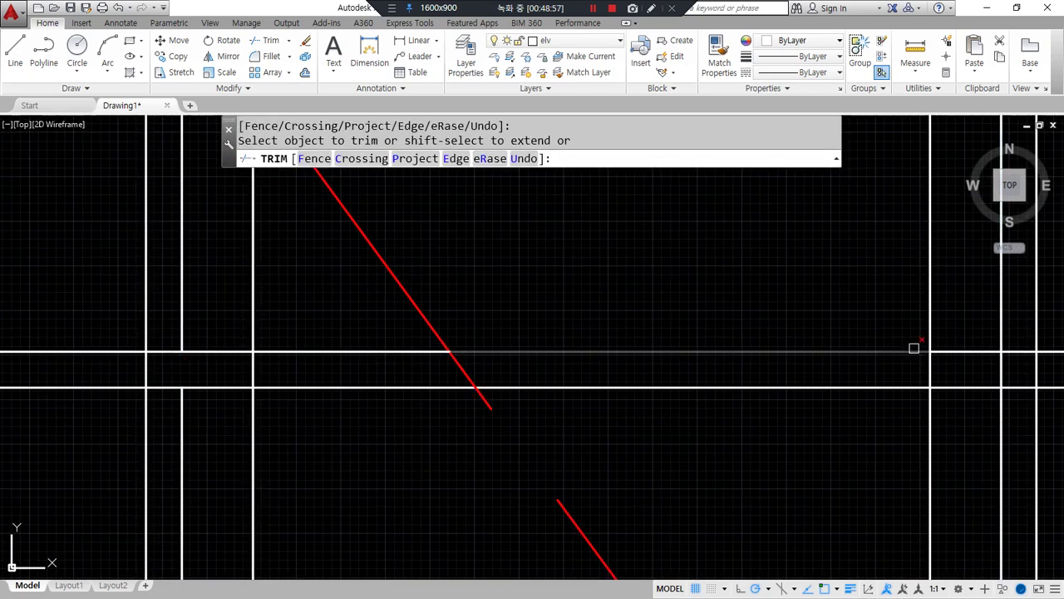
left_click(1003, 370)
key("Return")
- Fillet both transom lines with the door frame's inner vertical lines at all four corners
type("f")
key("Return")
left_click(1003, 339)
left_click(991, 351)
key("Return")
left_click(981, 386)
left_click(1000, 407)
key("Return")
left_click(202, 389)
left_click(180, 413)
key("Return")
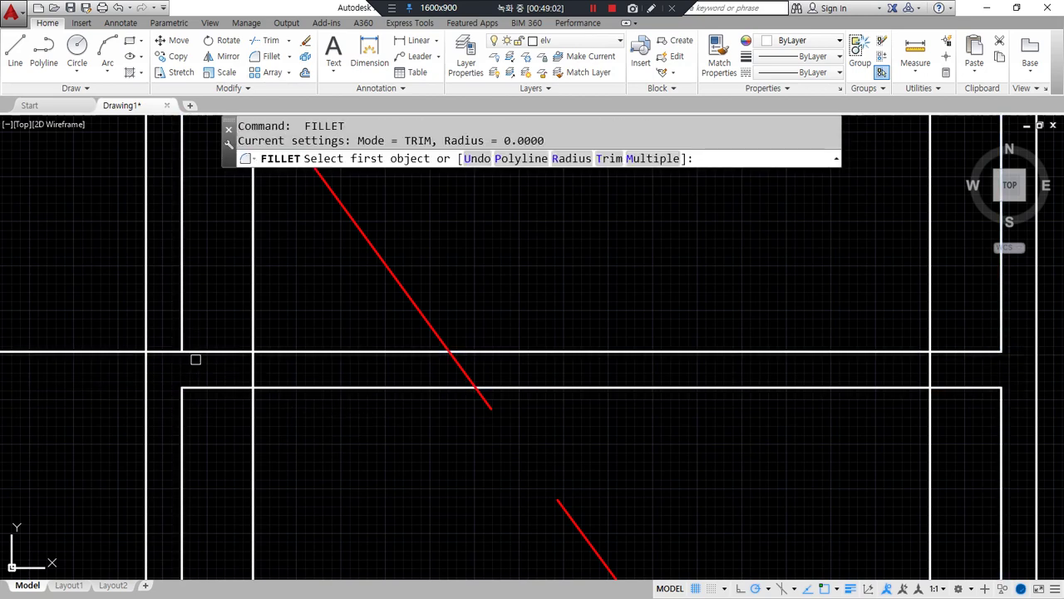
left_click(185, 352)
left_click(178, 325)
- Stretch the upper door panel's top edge down by the distance from the frame's inner top corner to the lower transom line
scroll(177, 329, "down", 4)
scroll(249, 330, "up", 4)
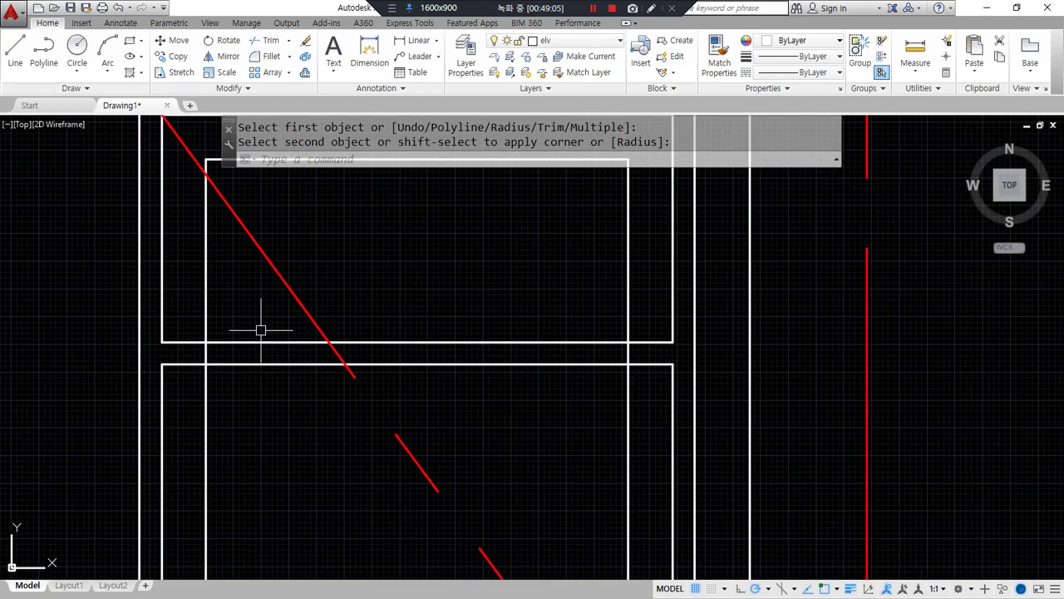
scroll(370, 352, "down", 2)
key("Escape")
type("s")
key("Return")
left_click(609, 208)
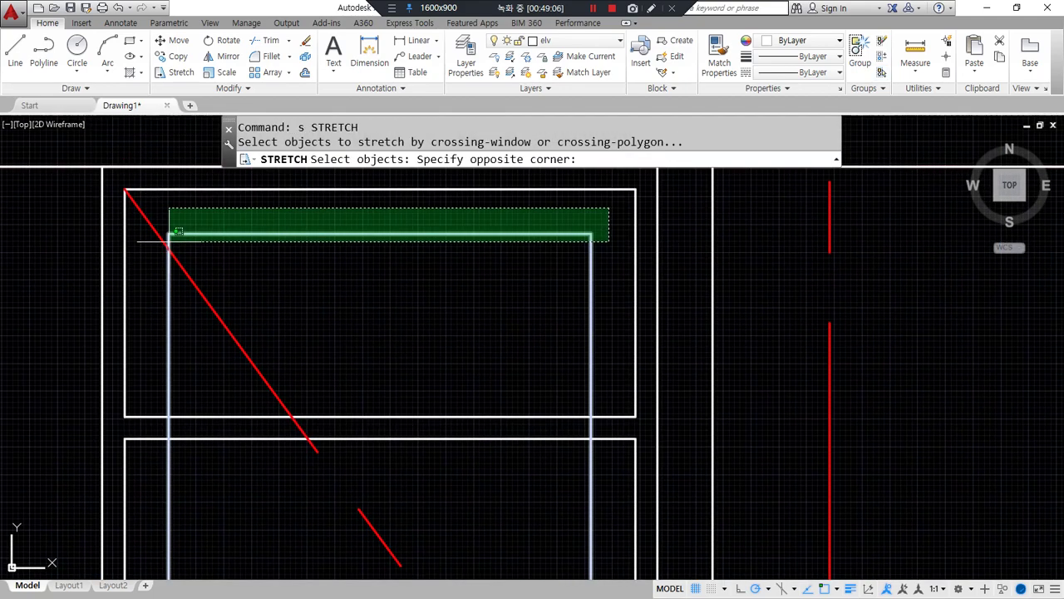
left_click(165, 236)
key("Return")
left_click(636, 190)
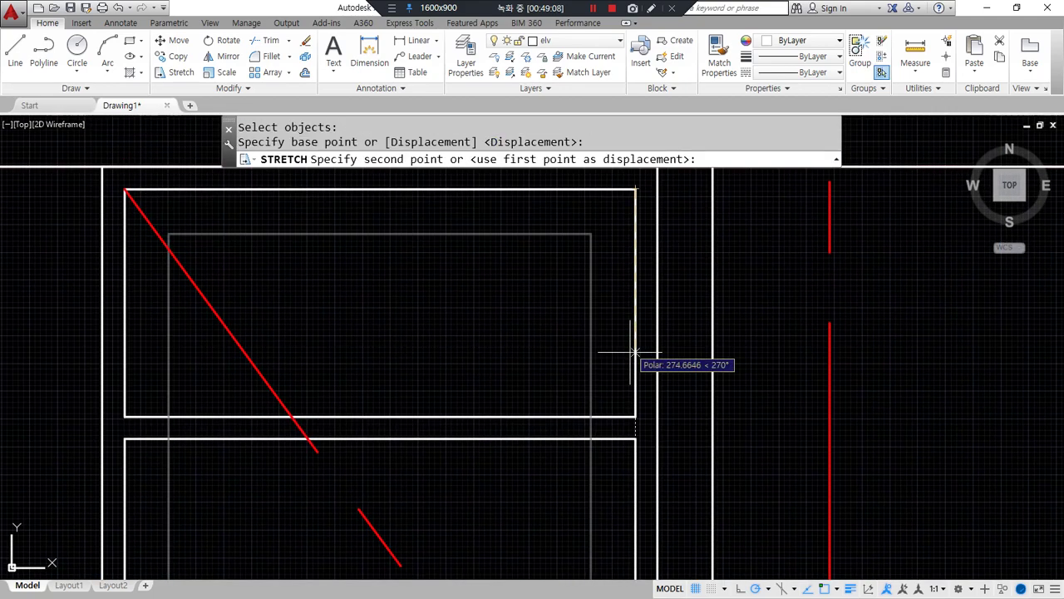
left_click(635, 439)
scroll(458, 487, "down", 5)
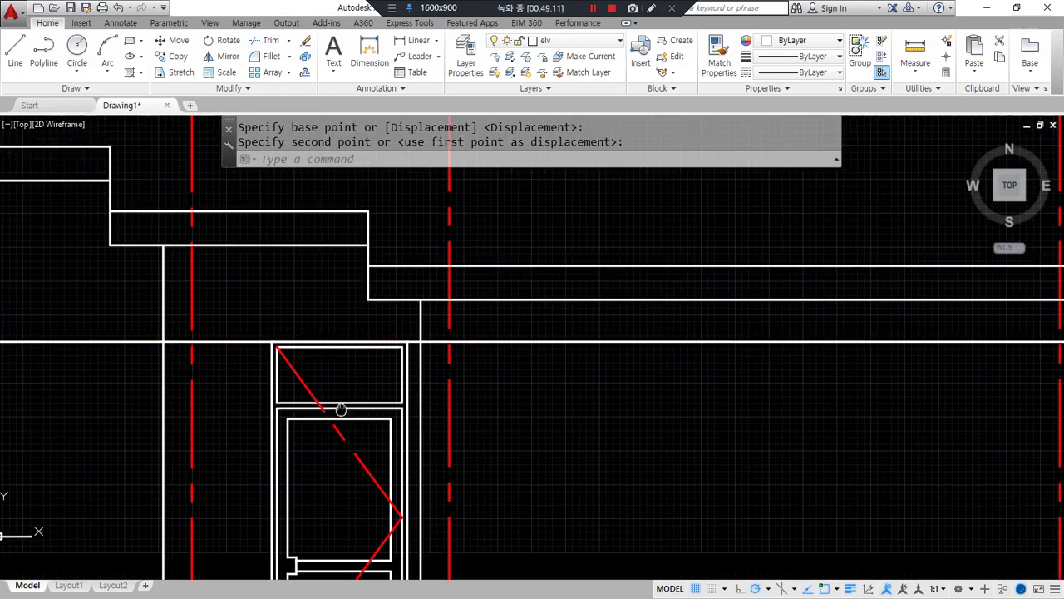
middle_click_drag(300, 305, 256, 259)
key("Escape")
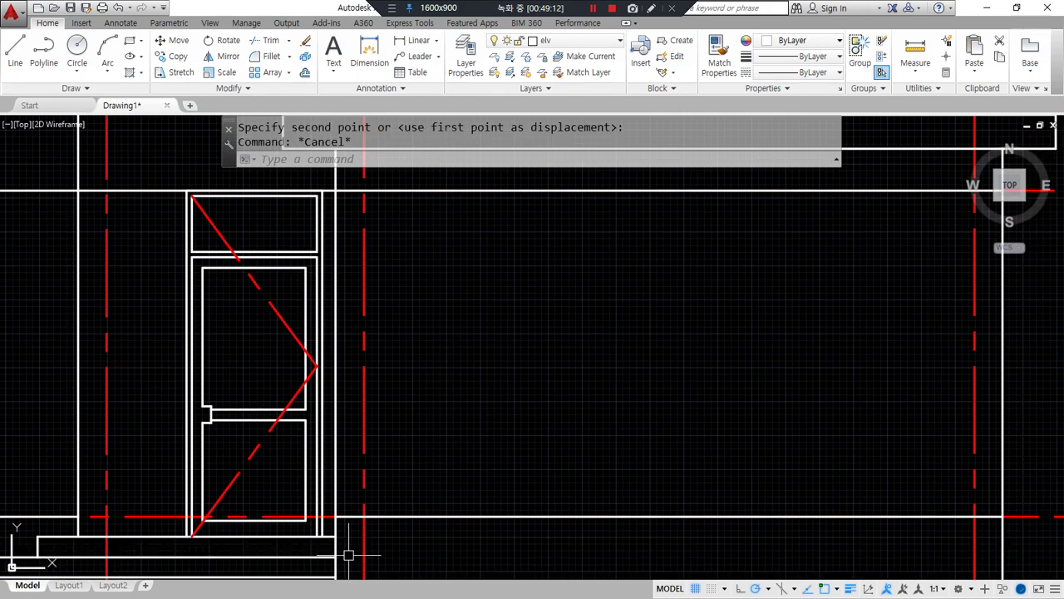
- Offset the two outer side wall lines of the plan's front projecting room 420 inward
mouse_move(259, 584)
left_mouse_down()
mouse_move(485, 169)
mouse_move(466, 588)
left_mouse_up()
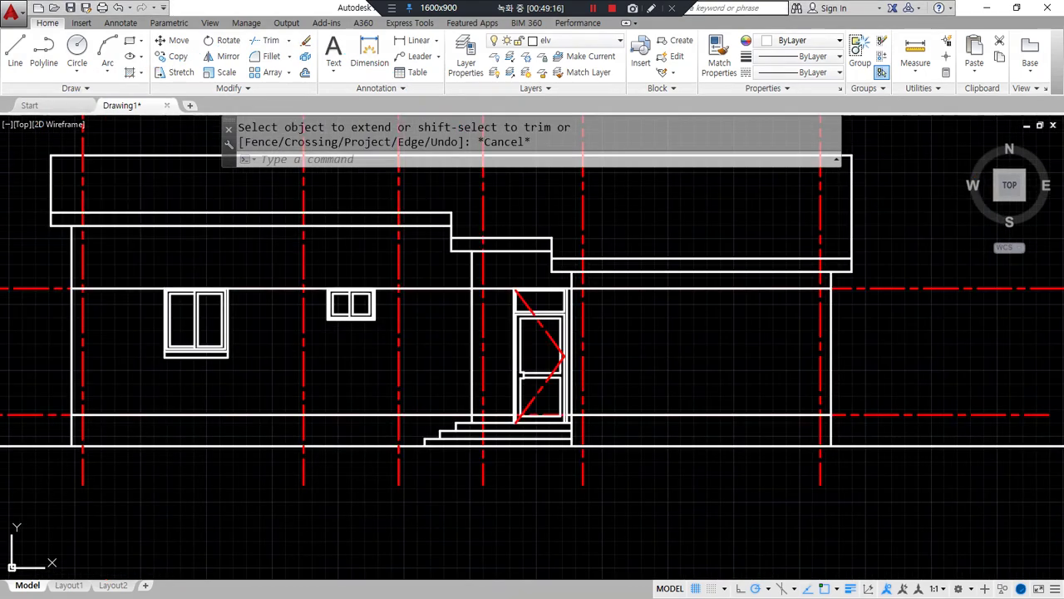
scroll(404, 394, "up", 6)
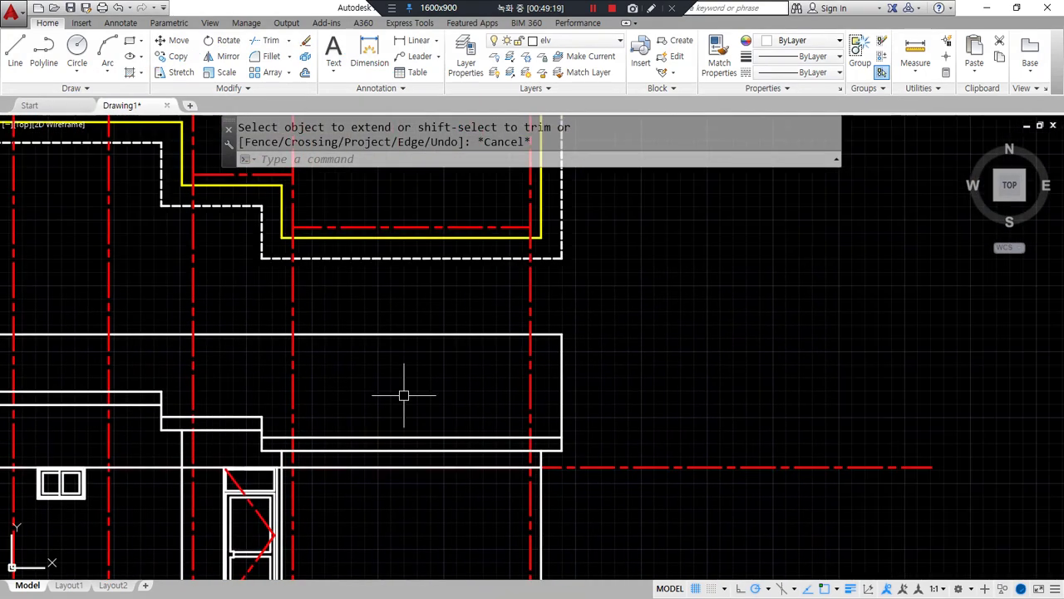
type("o")
key("Return")
type("420")
key("Return")
left_click(244, 283)
left_click(340, 275)
left_click(655, 281)
left_click(573, 266)
key("Return")
- Draw a horizontal line along the plan's front wall axis between the two offset wall lines
type("l")
key("Return")
left_click(622, 310)
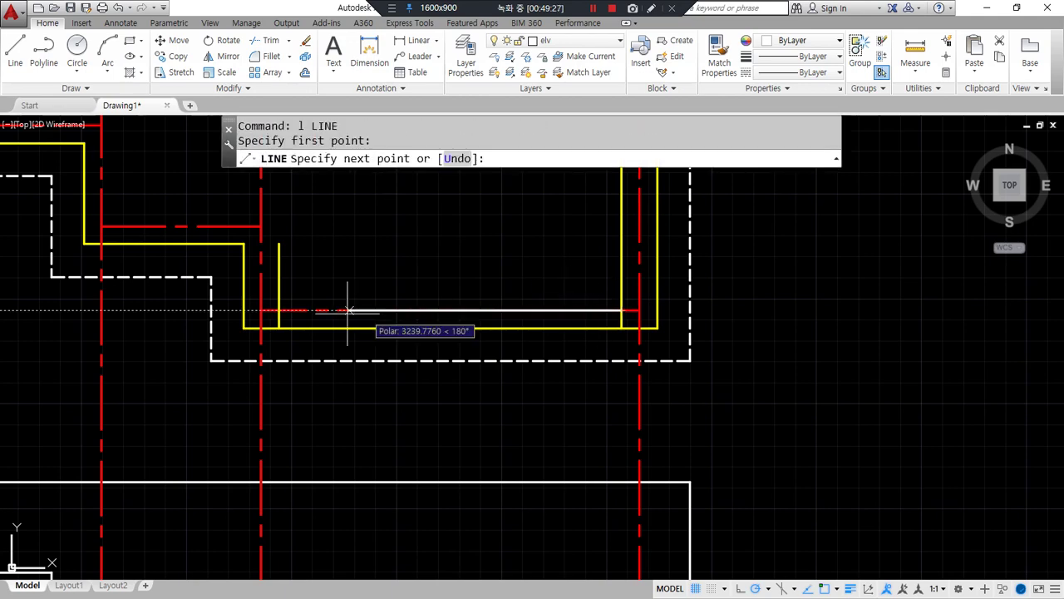
left_click(279, 310)
key("Return")
- Draw a vertical line from the midpoint of that wall axis line down to the elevation's floor level line
key("Return")
left_click(451, 310)
scroll(434, 333, "down", 4)
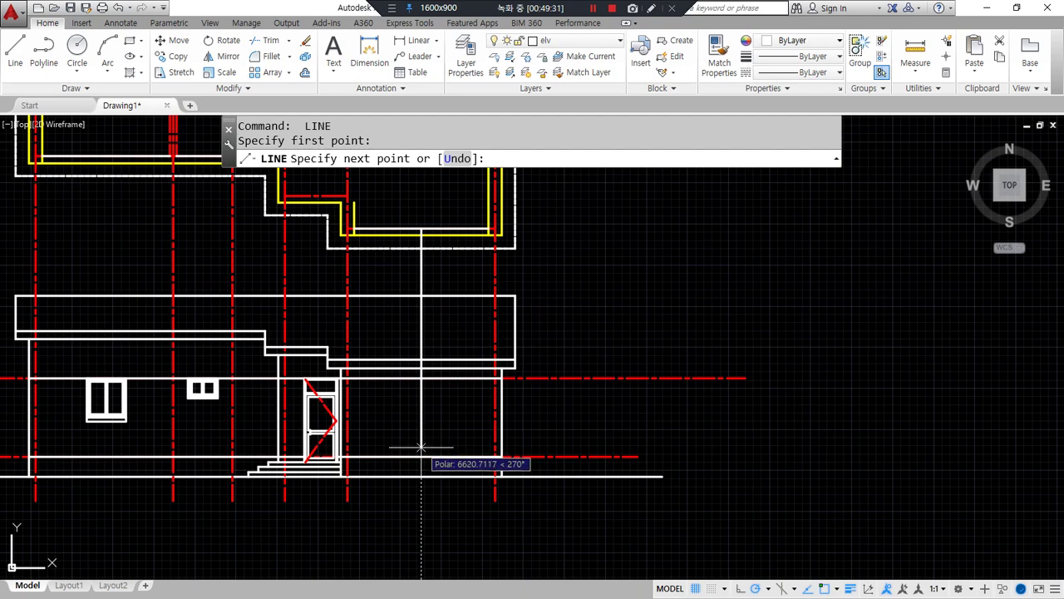
left_click(421, 456)
key("Return")
- Offset the vertical centre line 1200 to both sides to mark the opening's width
scroll(408, 435, "up", 2)
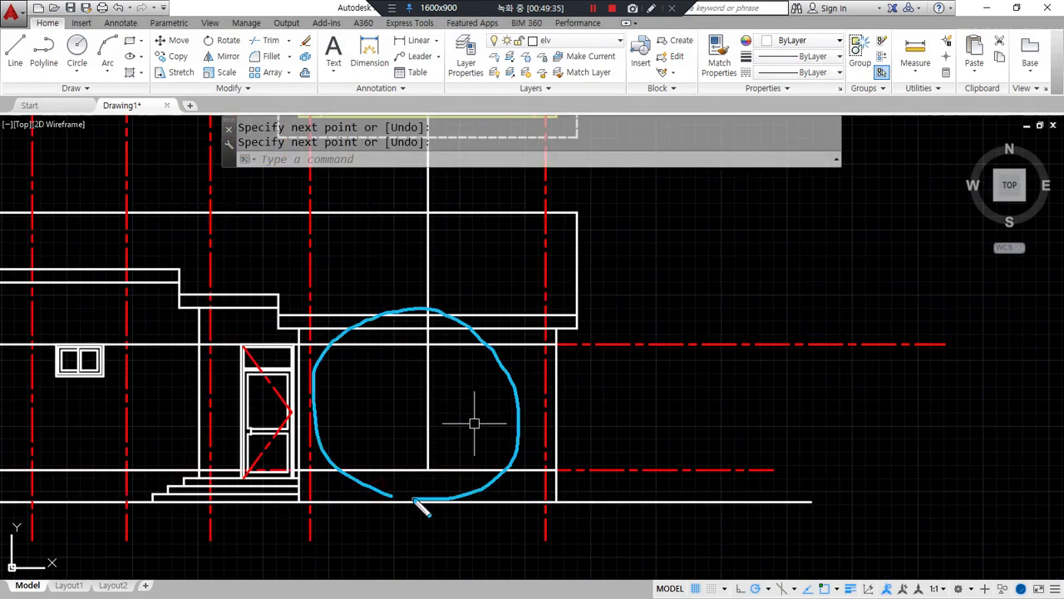
type("o")
key("Return")
type("1200")
key("Return")
left_click(427, 425)
left_click(469, 410)
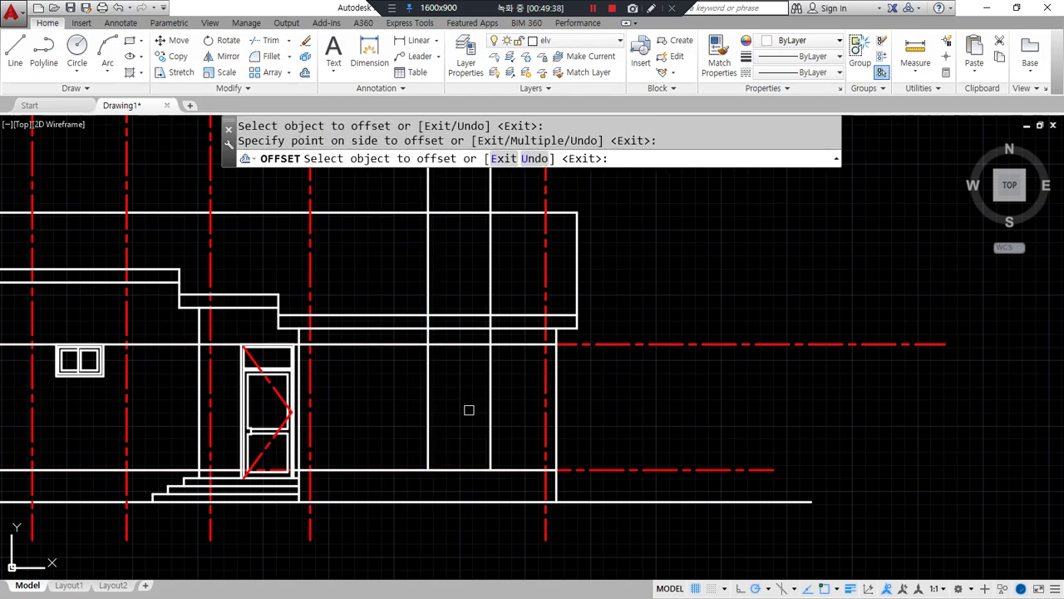
left_click(428, 413)
left_click(369, 397)
key("Escape")
scroll(401, 339, "up", 2)
type("tr")
key("Return")
key("Escape")
- Draw the opening's rectangle between the two outer guide lines, from the upper level line to the floor level line
type("rec")
key("Return")
left_click(344, 347)
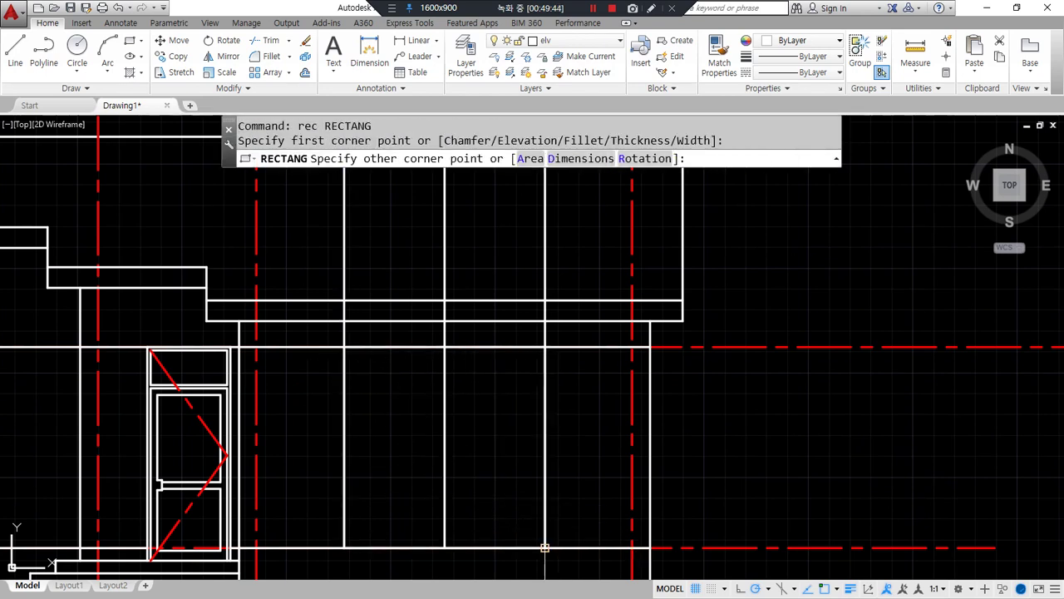
key("Escape")
- Erase the three vertical guide lines running through the new opening
left_click(570, 237)
left_click(305, 204)
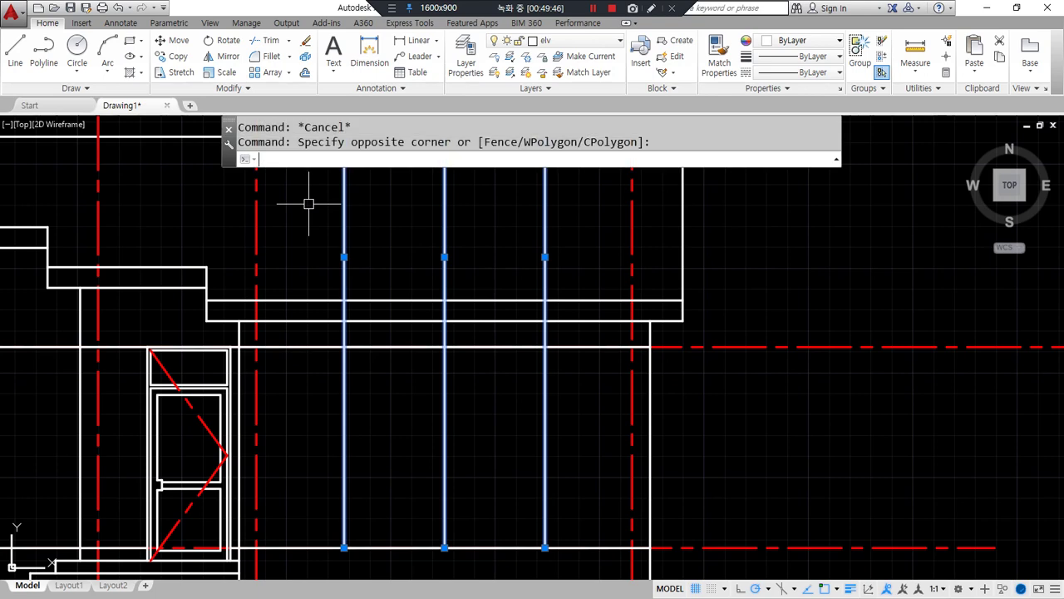
type("e")
key("Return")
- Offset the opening's rectangle 45 inward to form its frame
scroll(387, 404, "up", 5)
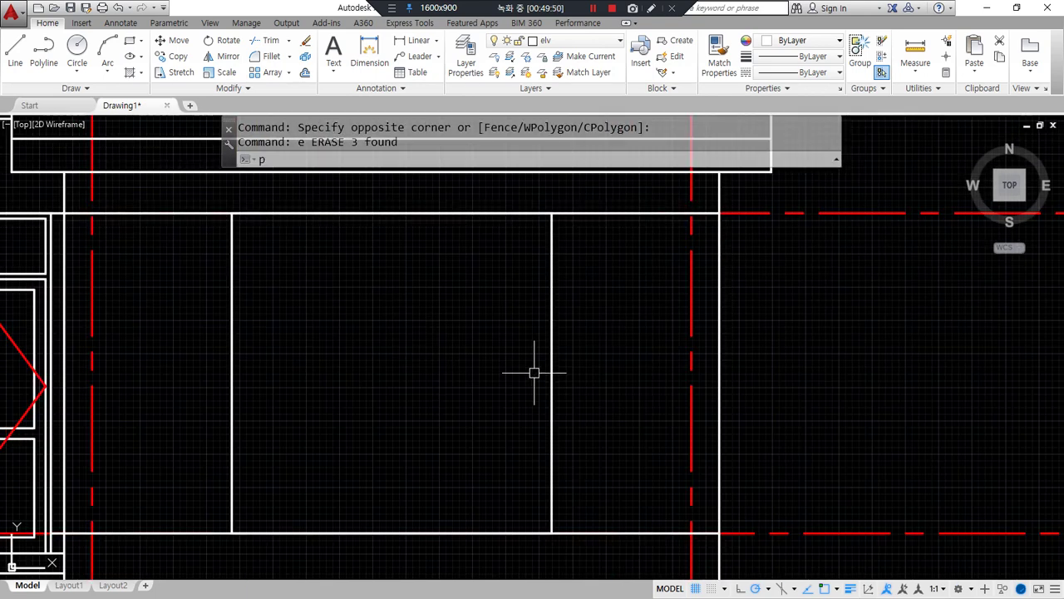
key("Escape")
type("o")
key("Return")
type("45")
key("Return")
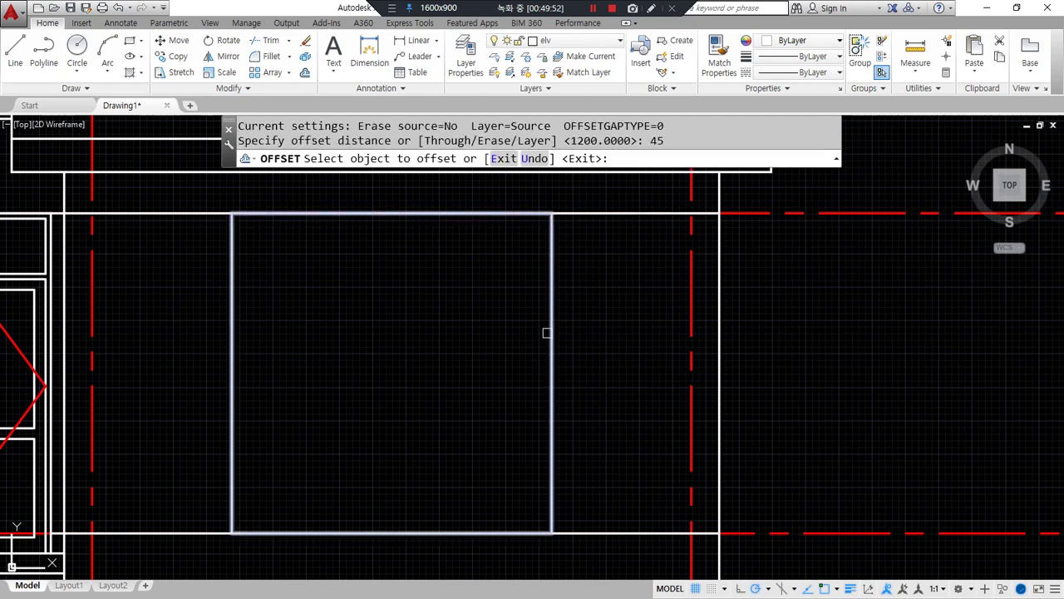
left_click(552, 346)
left_click(371, 410)
key("Return")
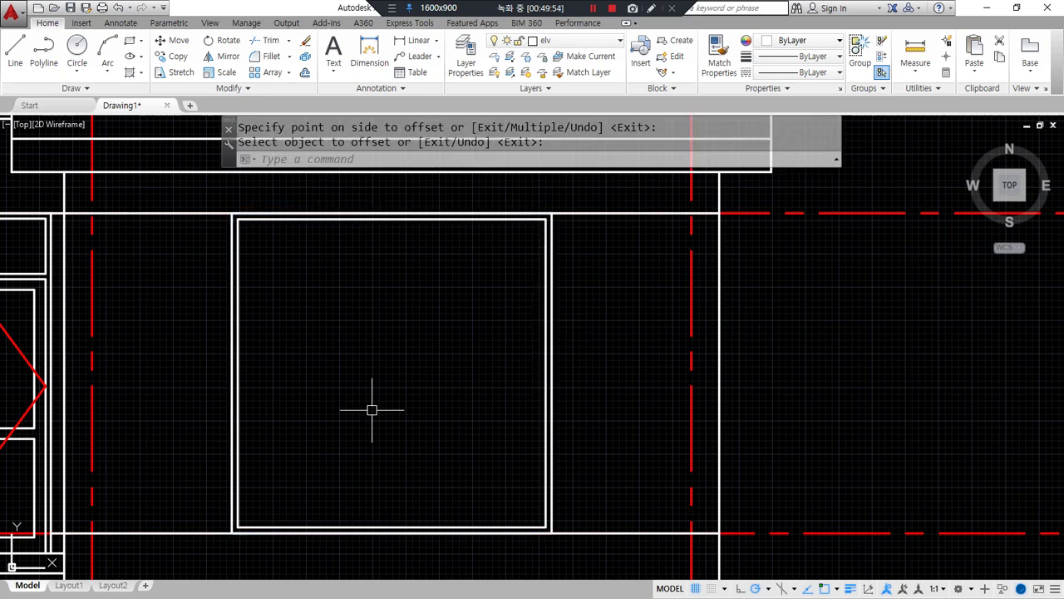
- Offset the floor level line 2100 upward across the framed opening
type("o")
key("Return")
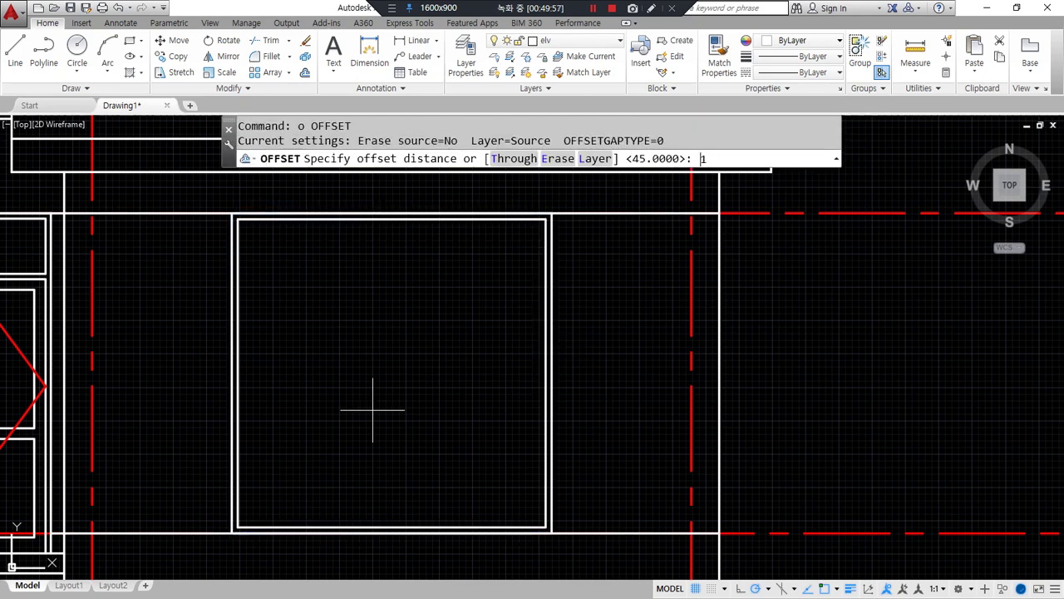
type("2100")
key("Return")
left_click(612, 532)
left_click(612, 435)
scroll(334, 262, "up", 2)
key("Return")
- Offset the horizontal line across the opening 45 downward to form its transom bar
type("o")
key("Return")
type("45")
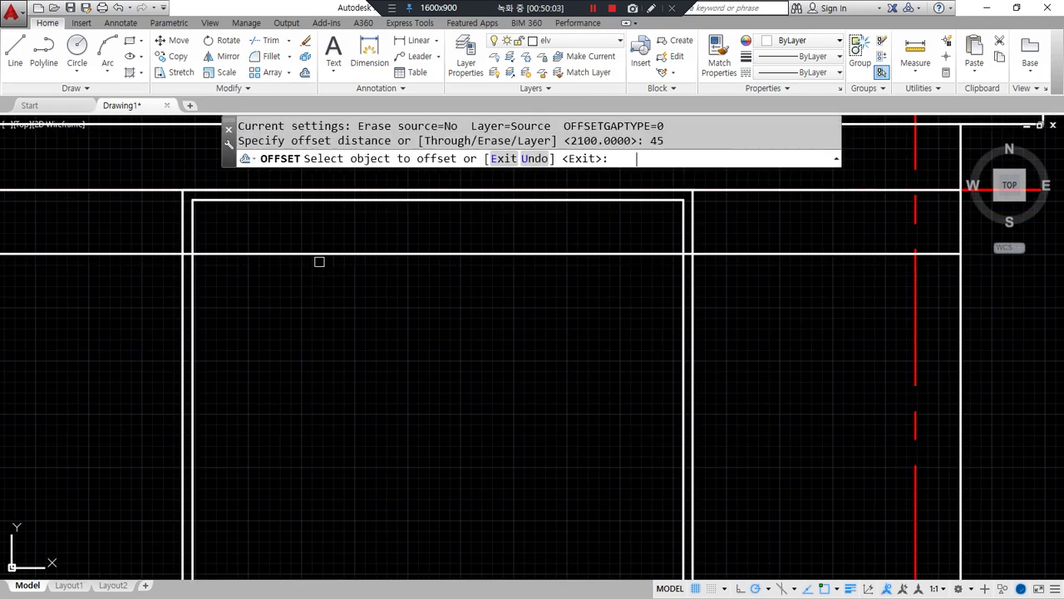
left_click(326, 256)
left_click(328, 373)
key("Return")
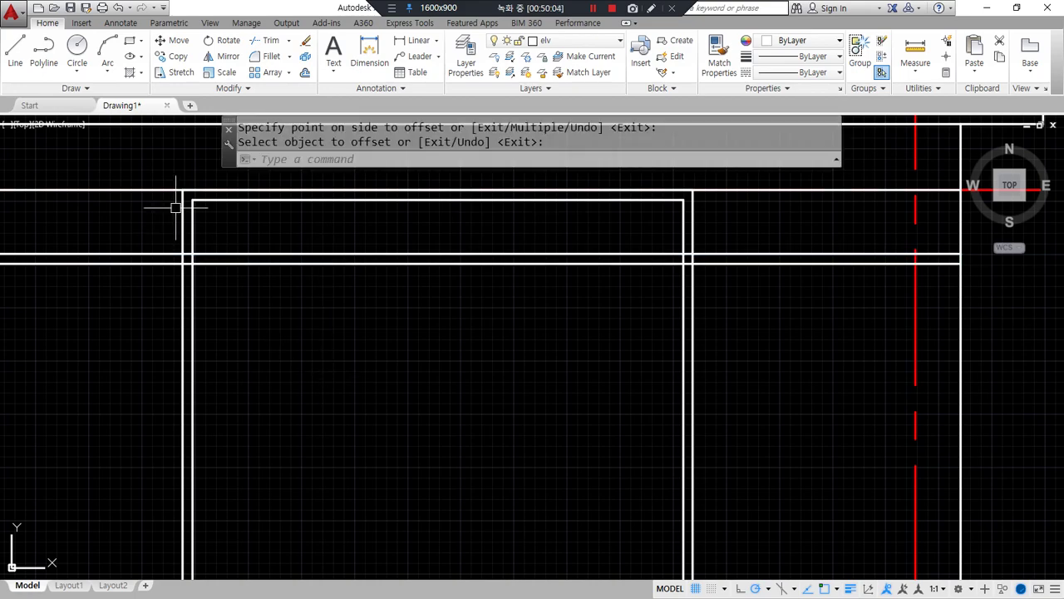
- Trim both vertical sides of the inner frame between the two transom bar lines
scroll(207, 280, "up", 3)
type("tr")
key("Return")
key("Return")
left_click(245, 355)
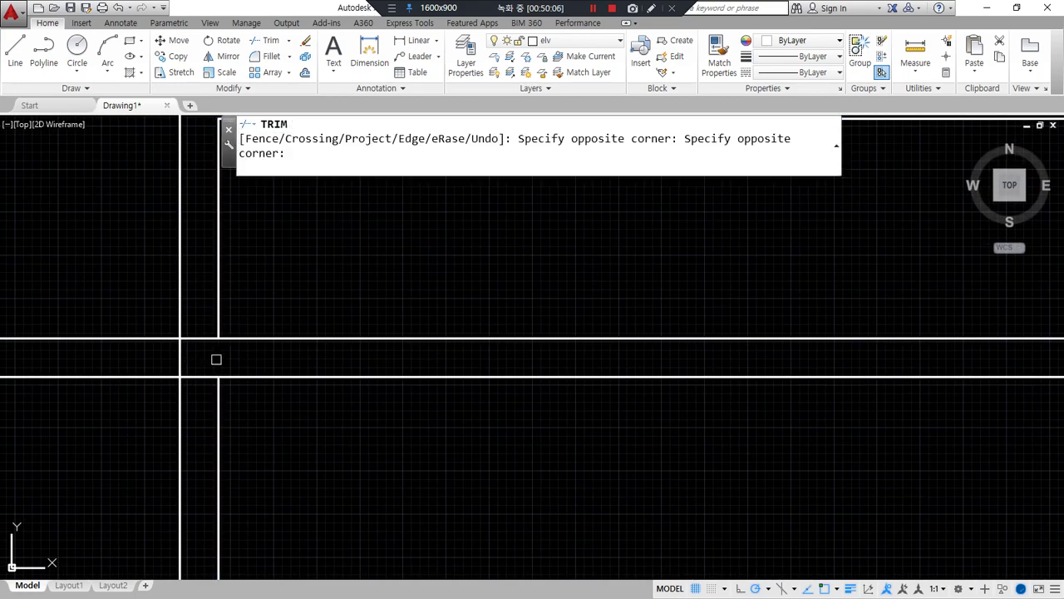
left_click(215, 358)
scroll(325, 340, "down", 2)
middle_click_drag(809, 330, 97, 283)
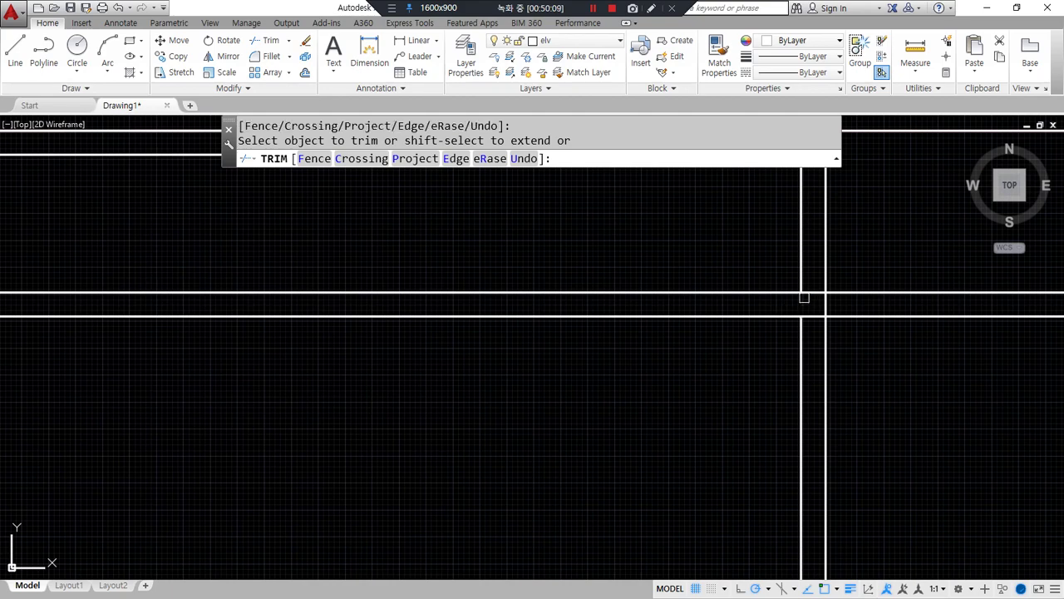
- Fillet the transom bar's two lines with the right side of the inner frame at radius 0 to close the corners
key("Return")
type("f")
key("Return")
left_click(781, 292)
left_click(796, 331)
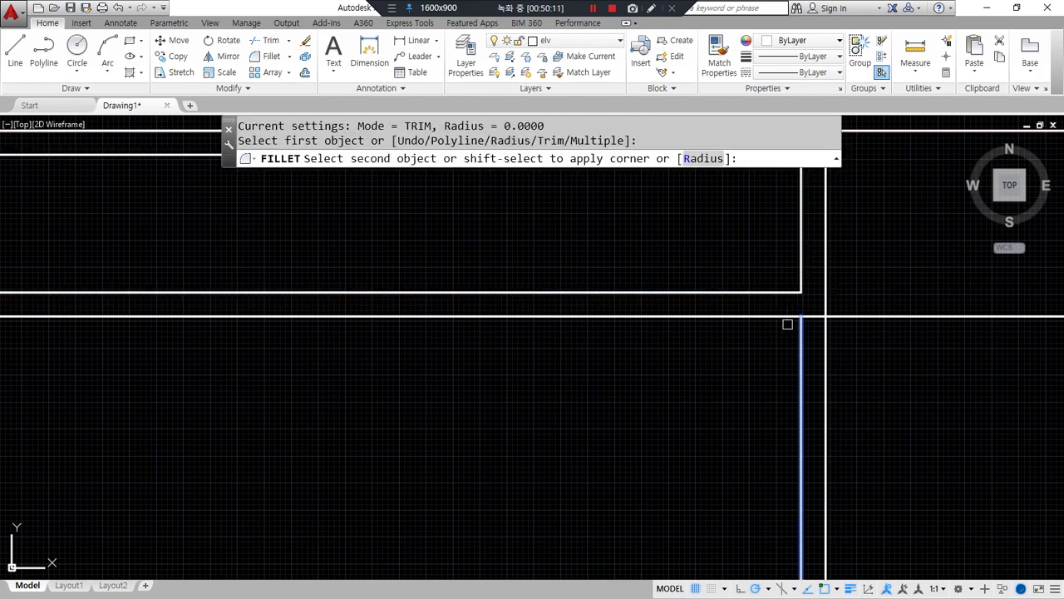
left_click(784, 317)
- Fillet the transom bar's two lines with the left side of the inner frame to close both panels
scroll(784, 316, "down", 2)
key("Return")
left_click(210, 282)
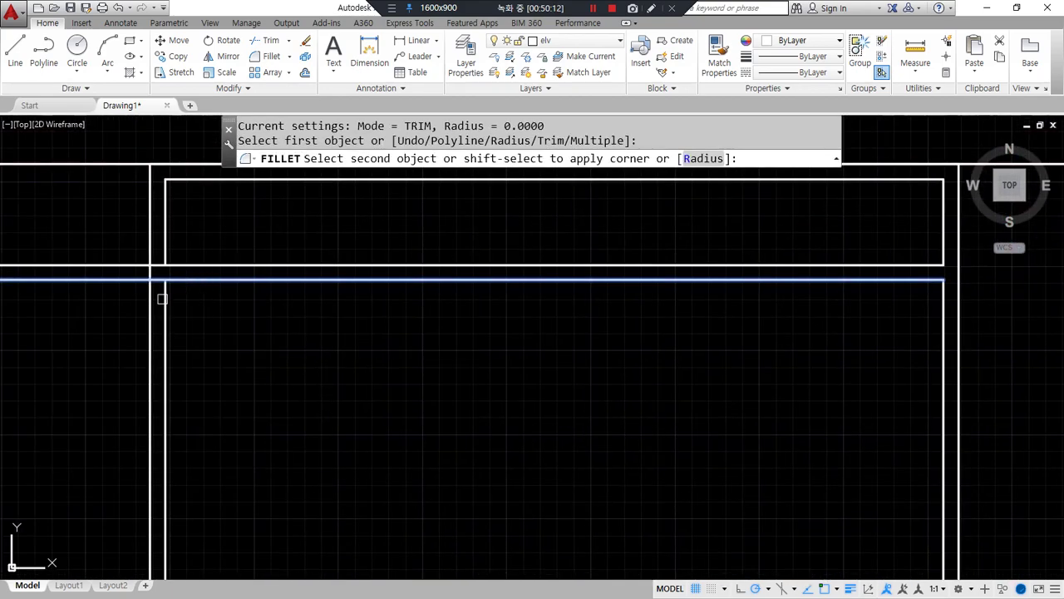
left_click(165, 292)
key("Return")
left_click(162, 252)
left_click(162, 287)
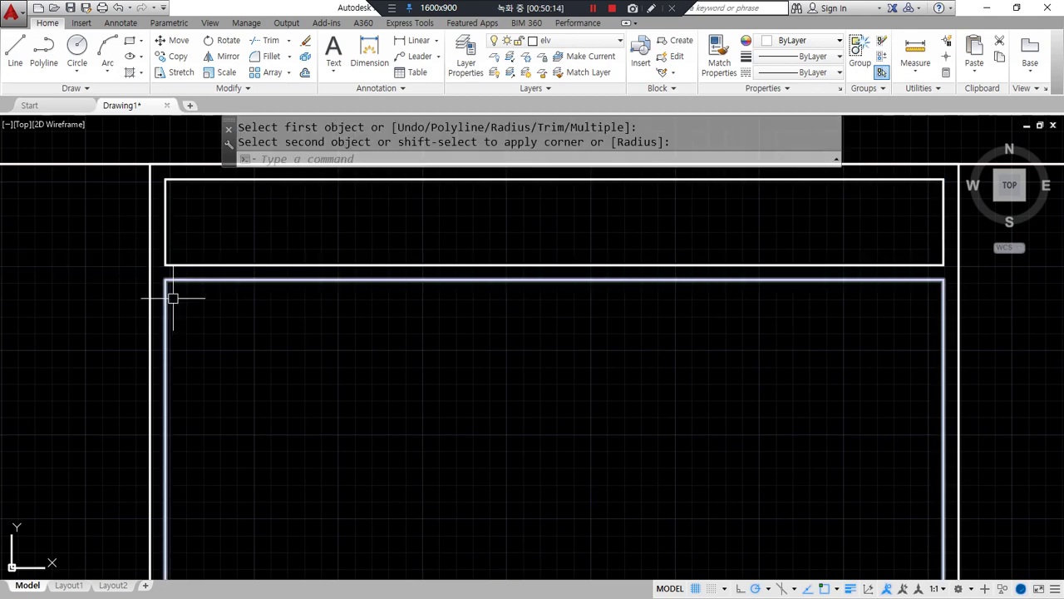
scroll(237, 330, "down", 3)
left_click_drag(161, 244, 163, 501)
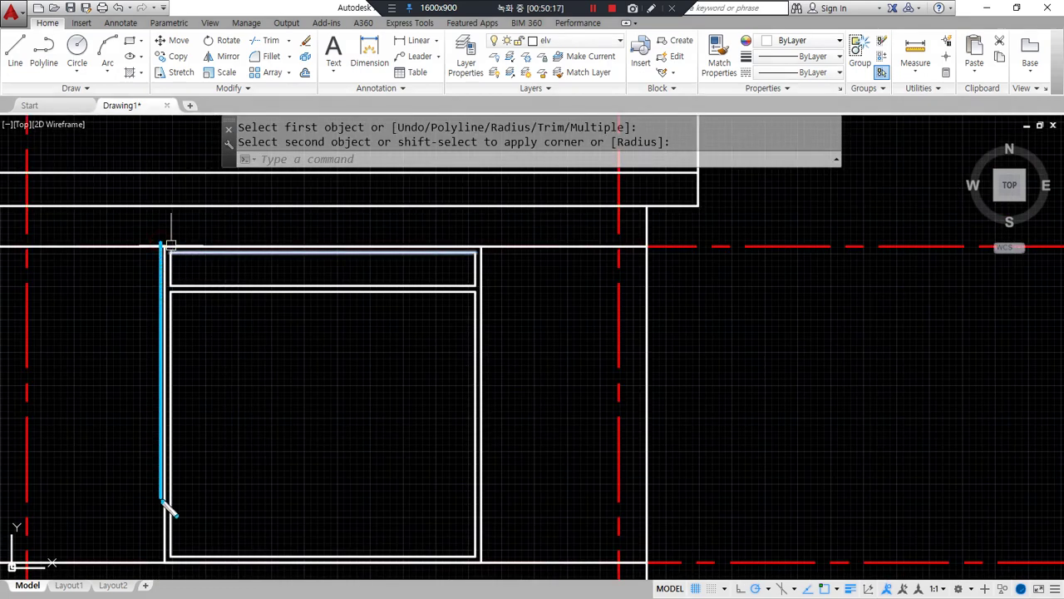
left_click_drag(485, 243, 483, 530)
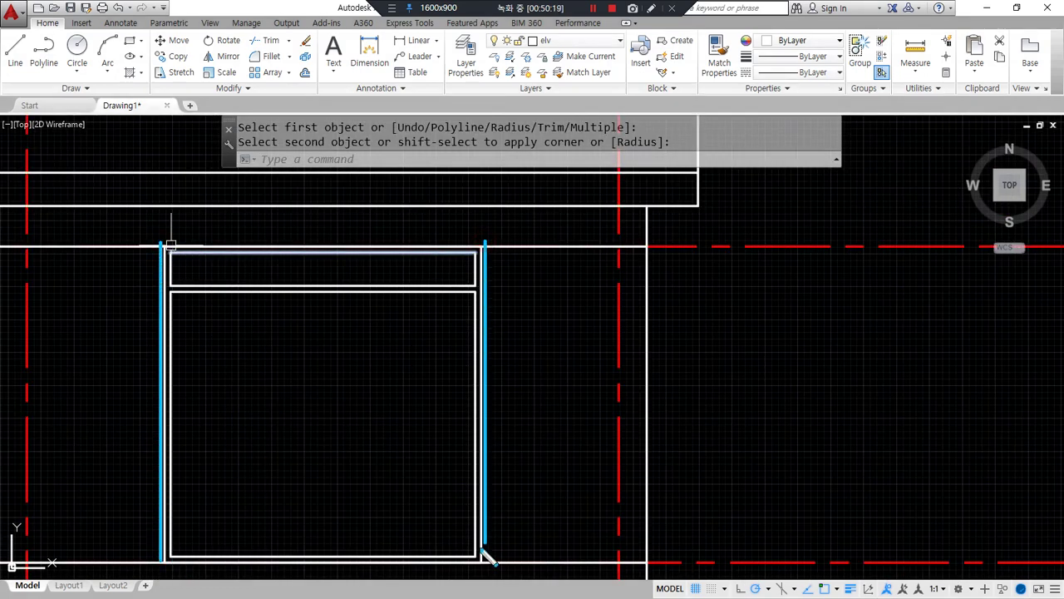
- Draw a rectangle over the right half of the lower panel, from its upper-right corner to its bottom edge
middle_click_drag(335, 411, 330, 369)
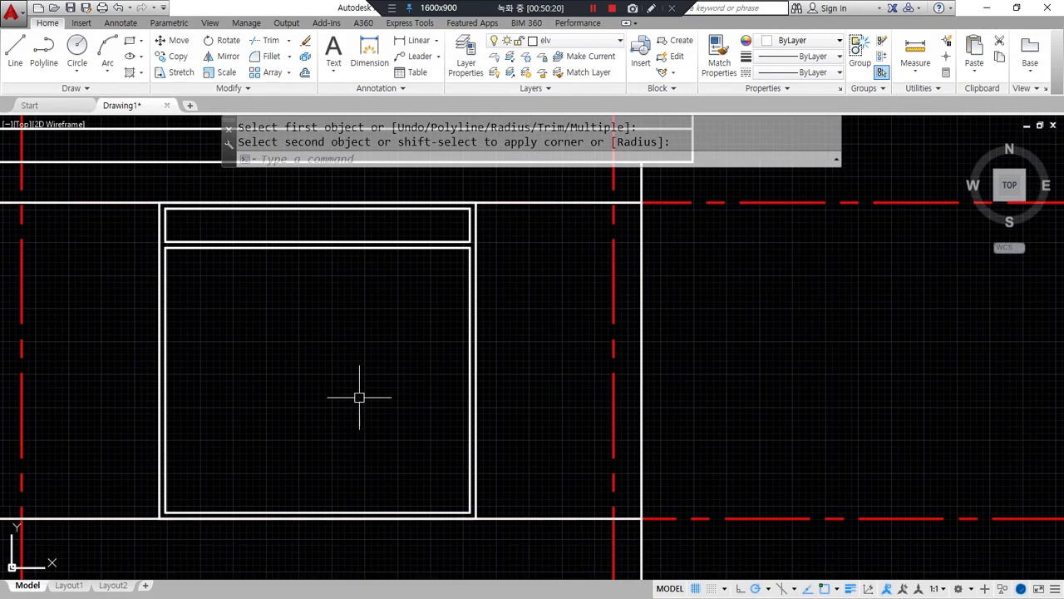
type("rec")
key("Return")
left_click(469, 248)
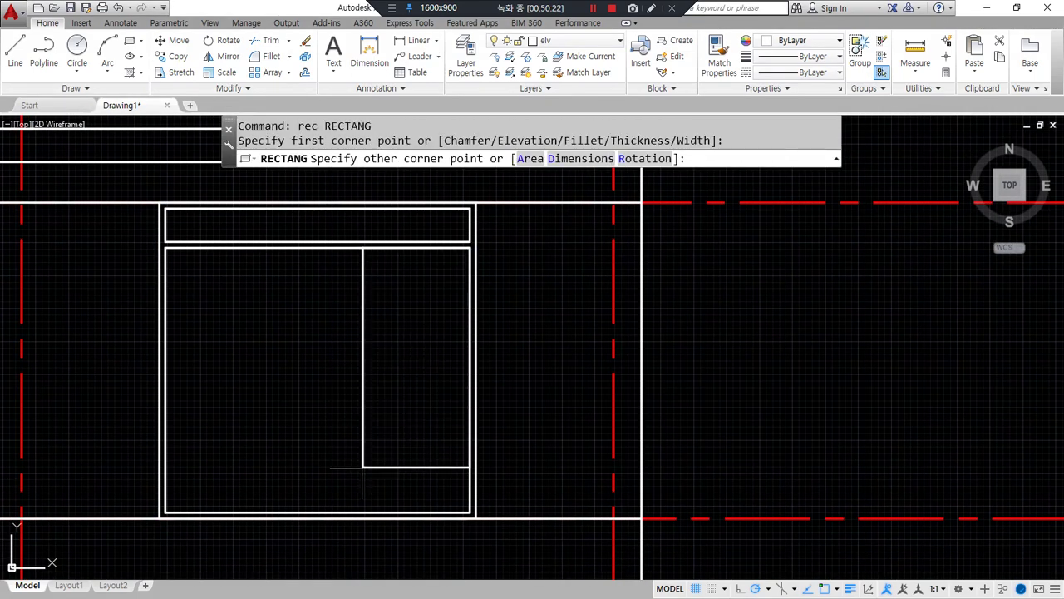
left_click(340, 504)
- Offset the right-half rectangle 60 inward to form its inner frame
scroll(363, 423, "up", 2)
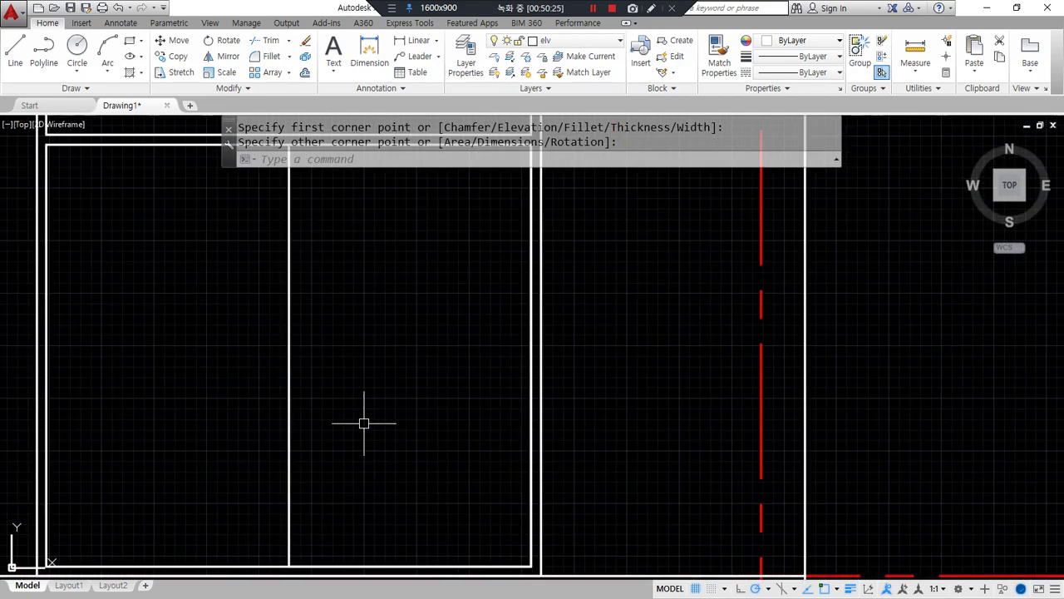
middle_click_drag(336, 432, 210, 440)
type("o")
key("Return")
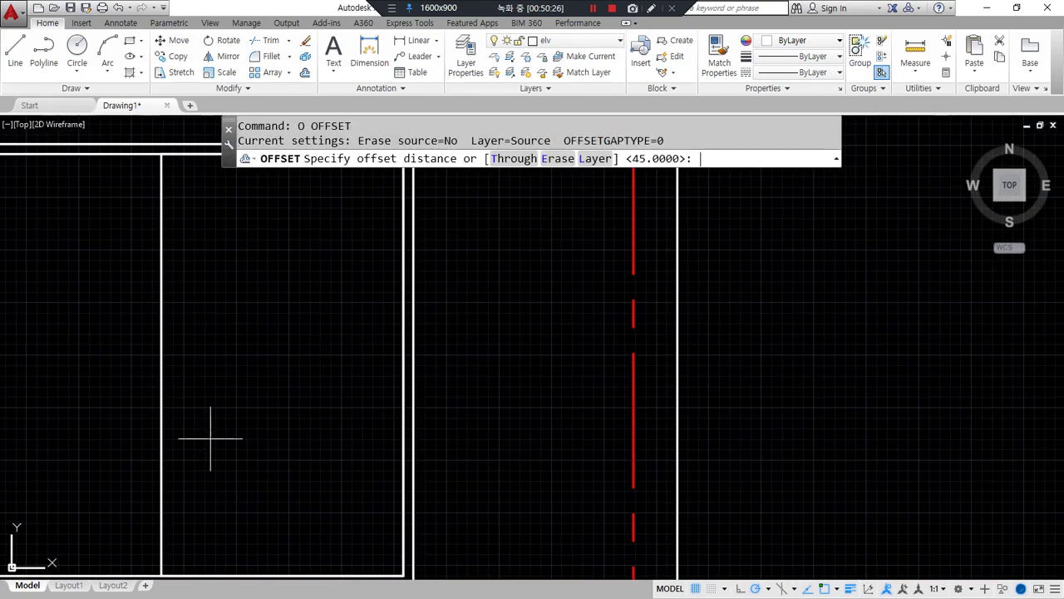
type("60")
key("Return")
left_click(160, 351)
left_click(258, 387)
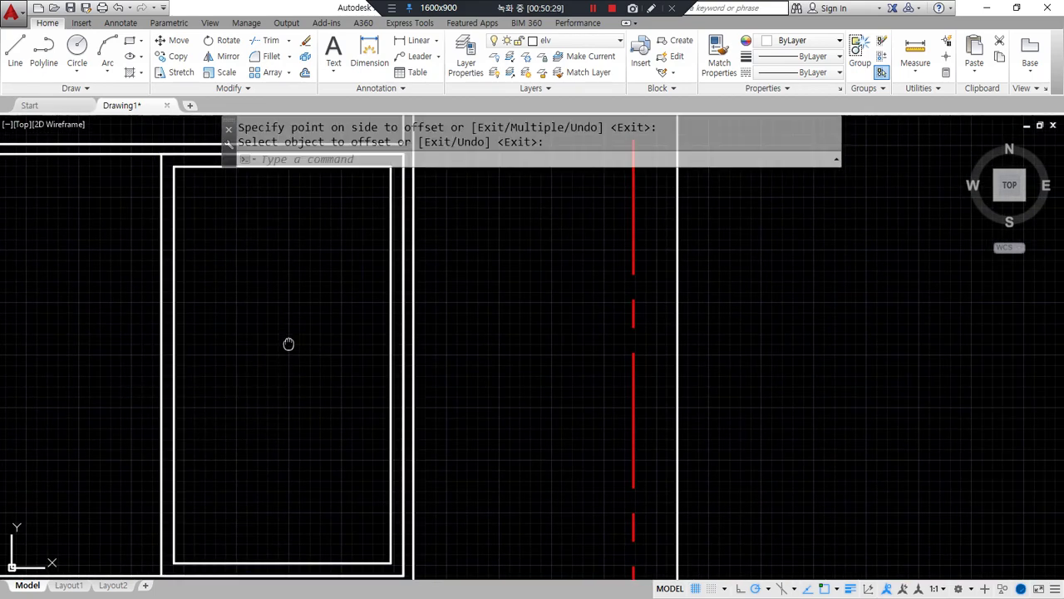
- Draw a vertical centre line through the right-half rectangle between its upper and lower edges
middle_click_drag(287, 340, 307, 383)
type("l")
key("Return")
left_click(291, 239)
scroll(261, 294, "down", 3)
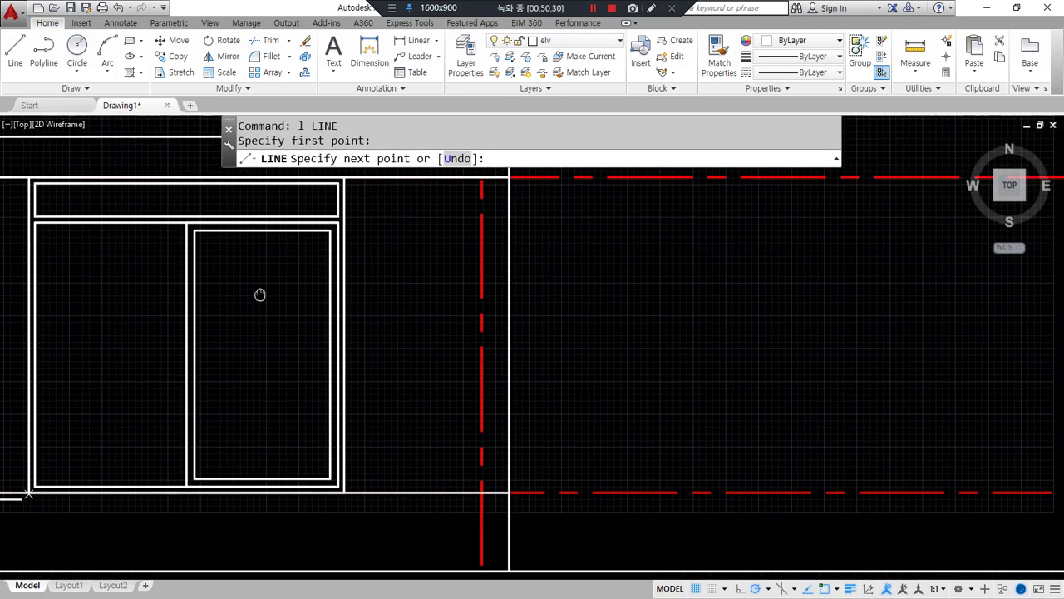
scroll(266, 465, "up", 4)
left_click(256, 475)
key("Return")
- Offset the vertical centre line 30 to both sides and erase the original line
type("o")
key("Return")
type("30")
key("Return")
left_click(256, 453)
left_click(283, 429)
left_click(255, 430)
left_click(228, 429)
key("Return")
scroll(256, 441, "up", 2)
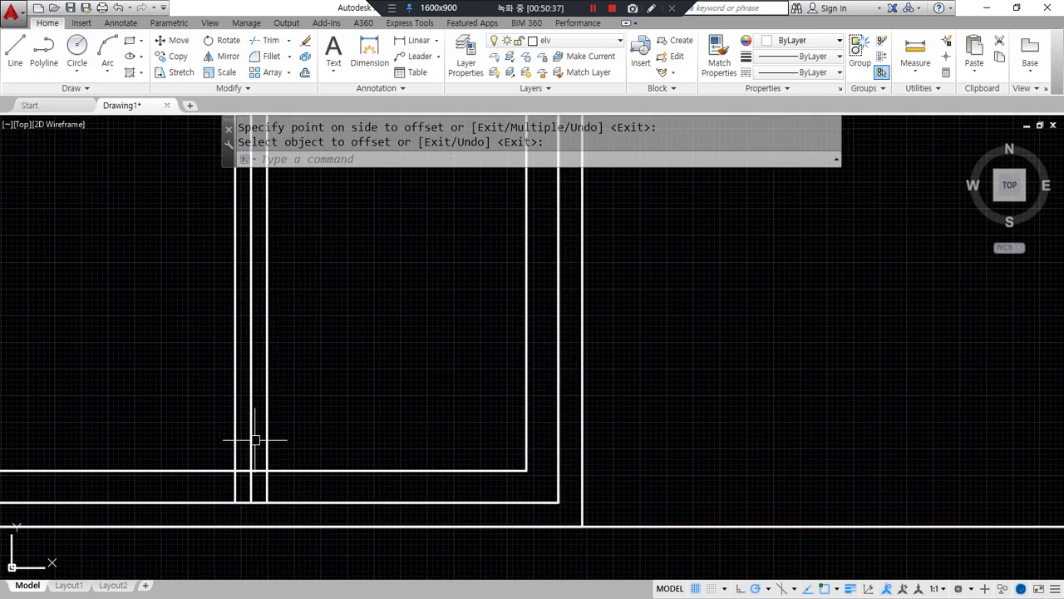
left_click(249, 445)
key("Delete")
- Trim the inner frame between the two mullion lines, and the right mullion line's ends beyond the inner frame
type("tr")
key("Return")
key("Return")
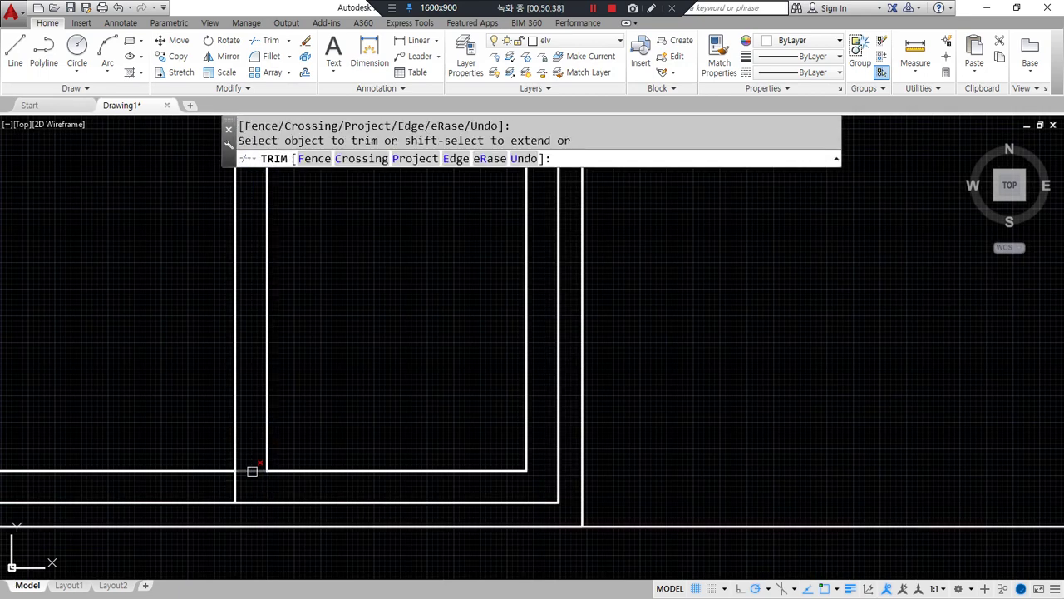
scroll(245, 407, "down", 2)
scroll(297, 505, "up", 3)
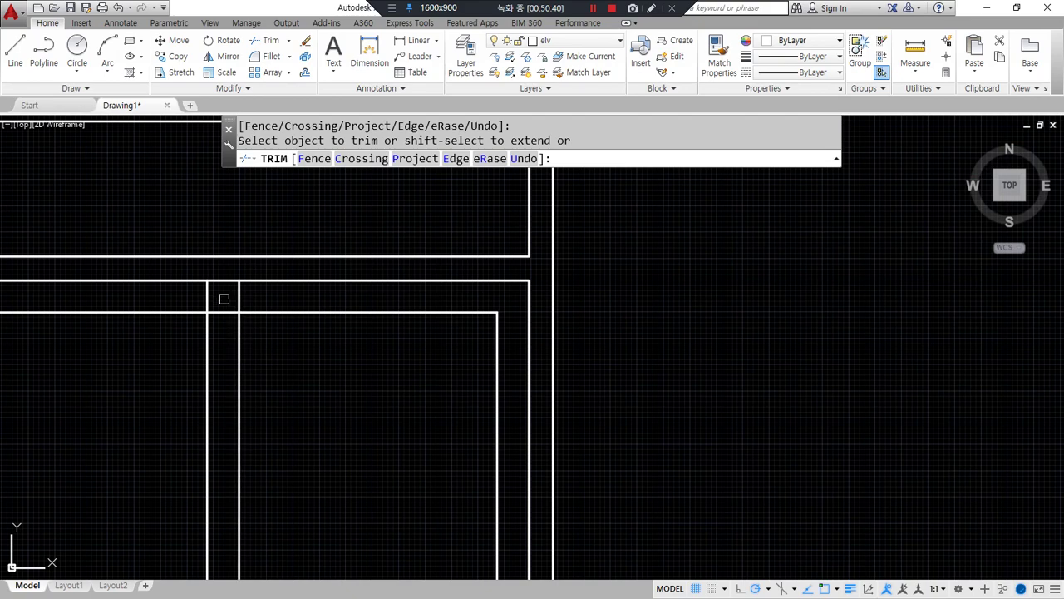
key("Return")
- Mirror the two right-hand panels about the opening's vertical centre line, keeping the originals
scroll(275, 440, "down", 3)
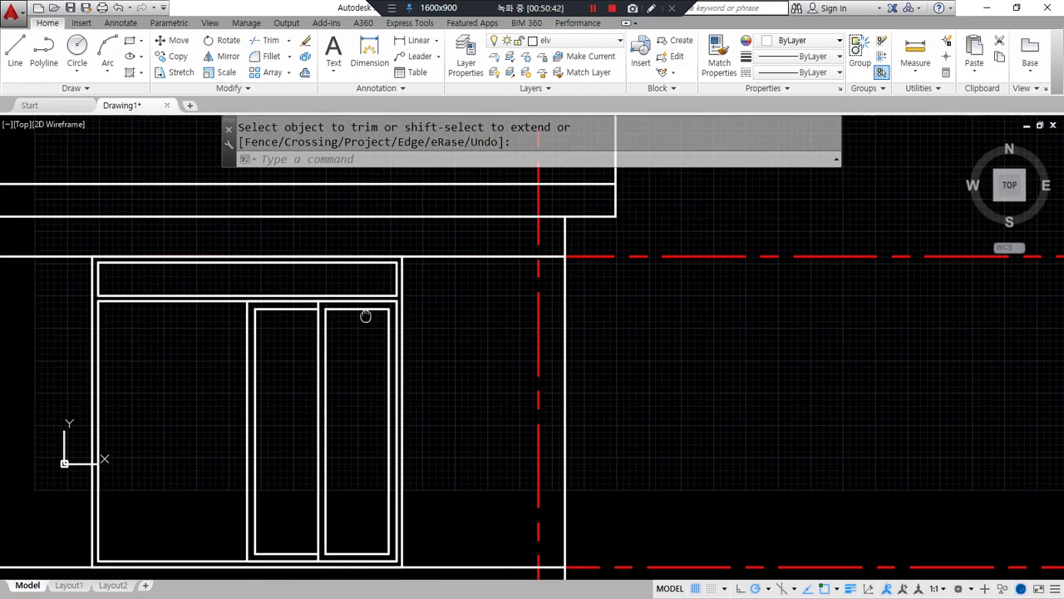
scroll(414, 298, "up", 1)
type("mi")
key("Return")
left_click(248, 233)
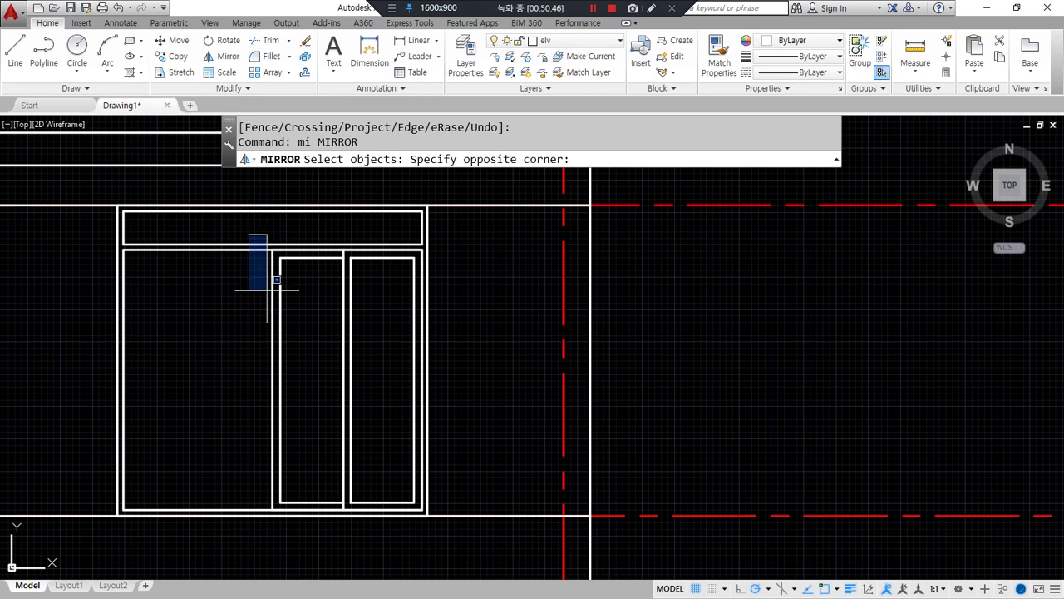
left_click(459, 540)
key("Return")
left_click(273, 249)
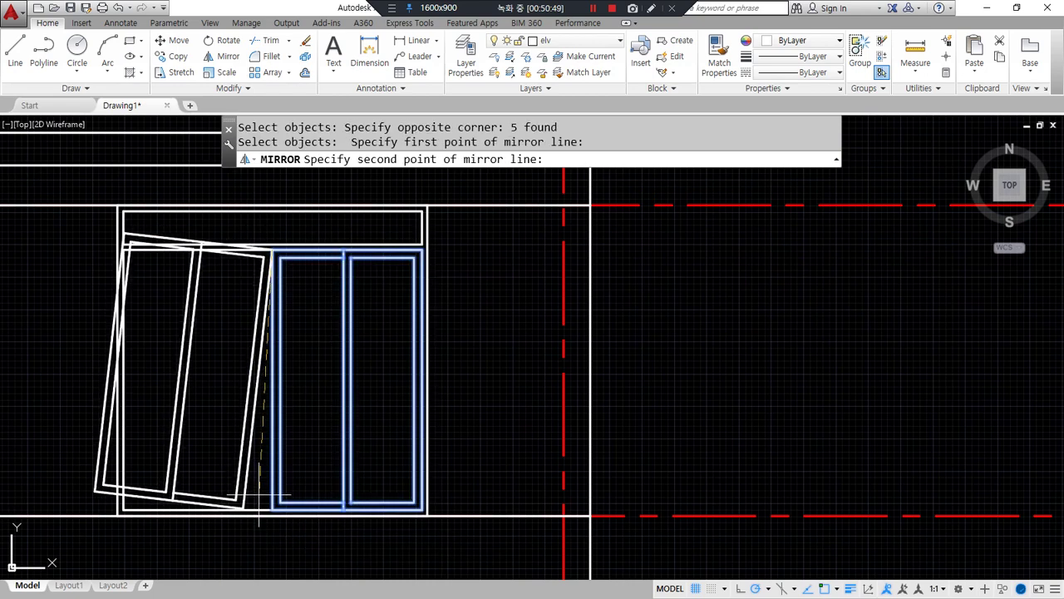
left_click(273, 522)
key("Return")
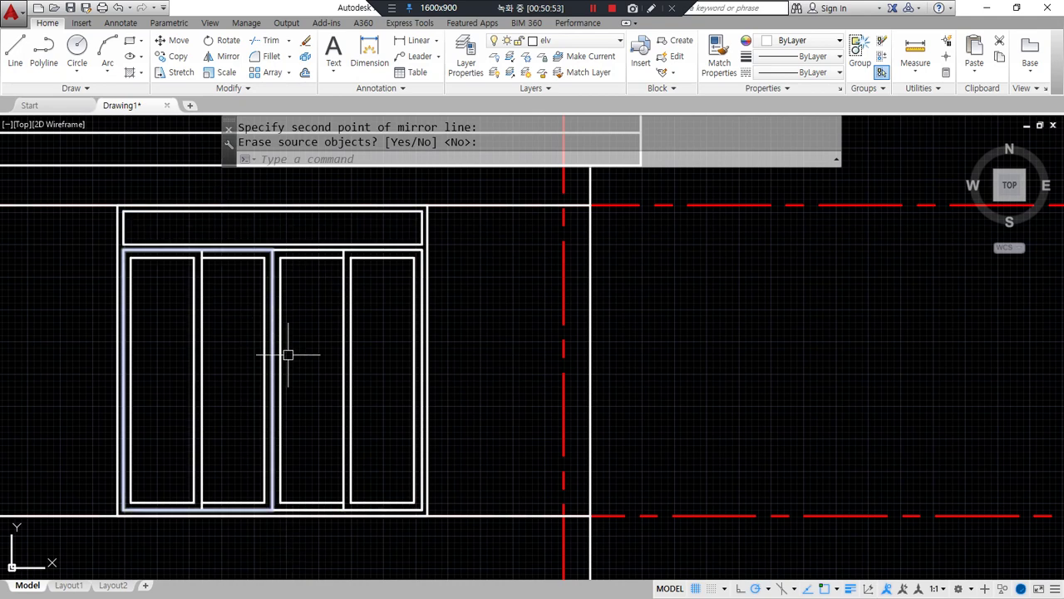
type("m")
key("Return")
key("Escape")
- Copy all four lower panels upward so their lower-right corner meets the transom panel's lower-right corner
type("cp")
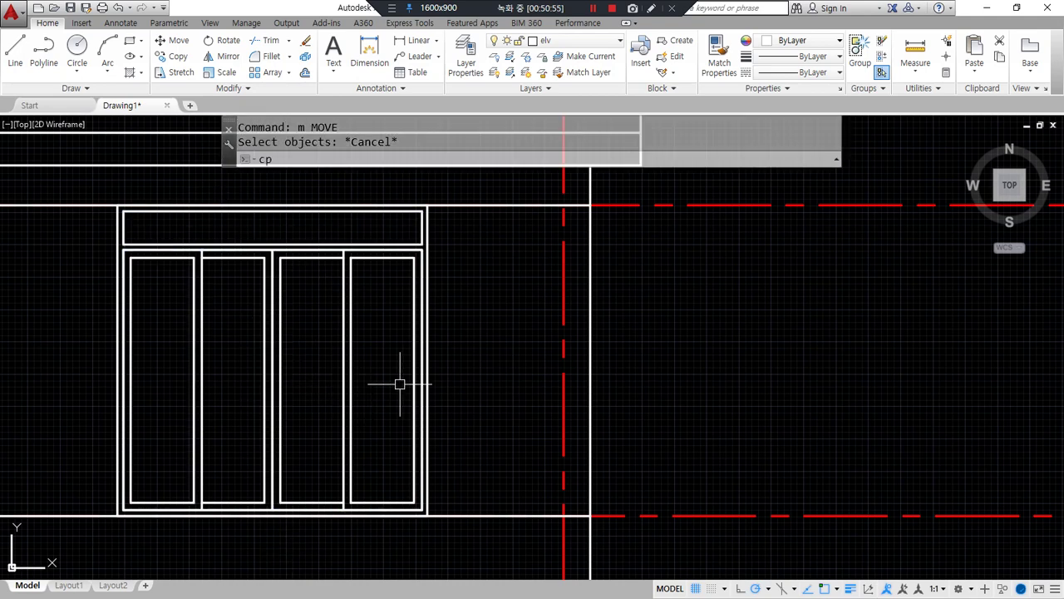
key("Return")
left_click(384, 385)
left_click(175, 323)
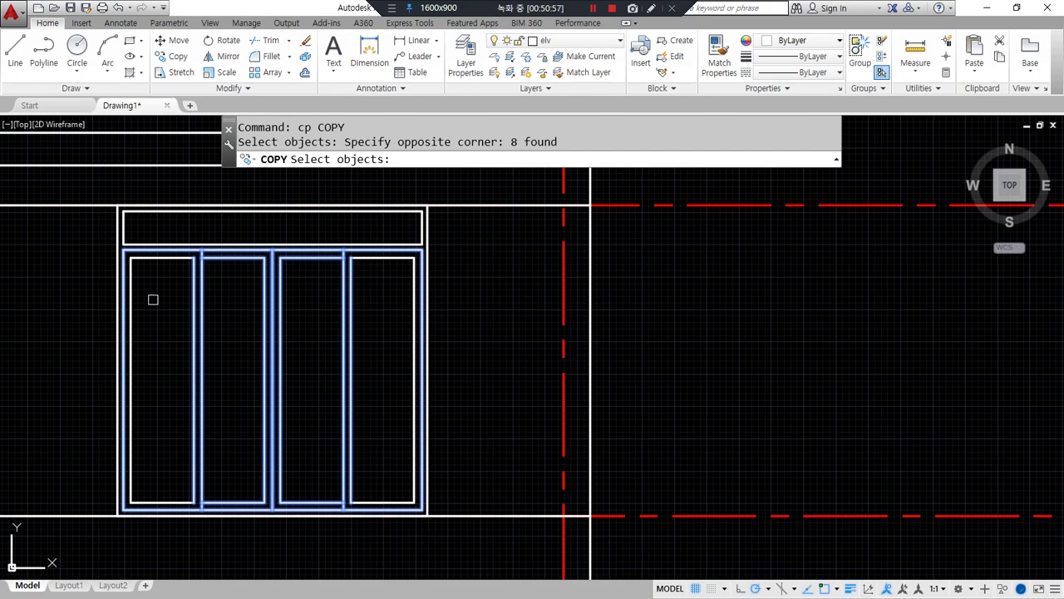
left_click(130, 281)
left_click(367, 261)
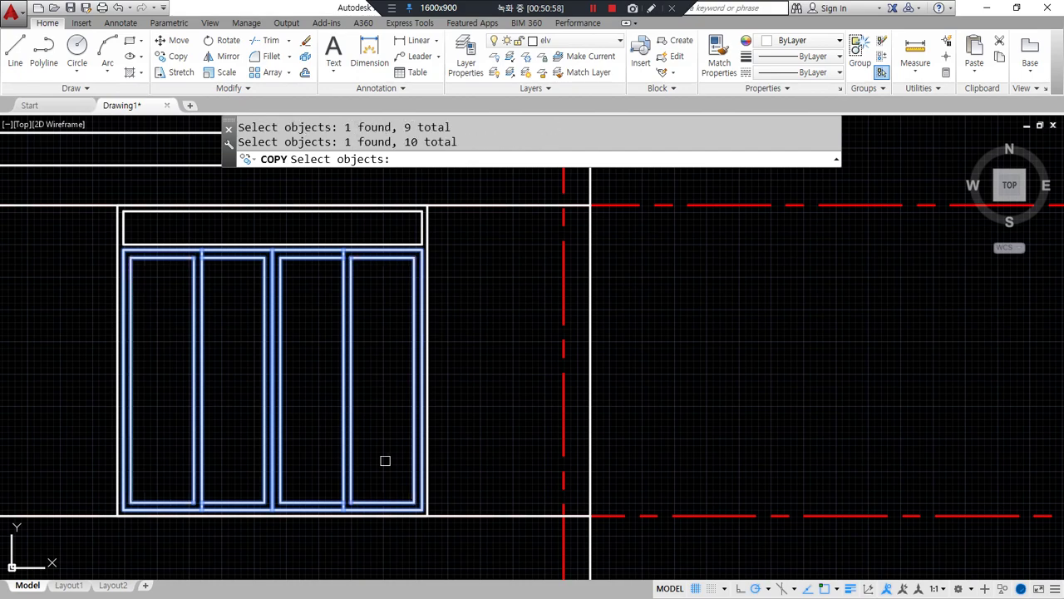
scroll(416, 510, "up", 3)
key("Return")
left_click(411, 496)
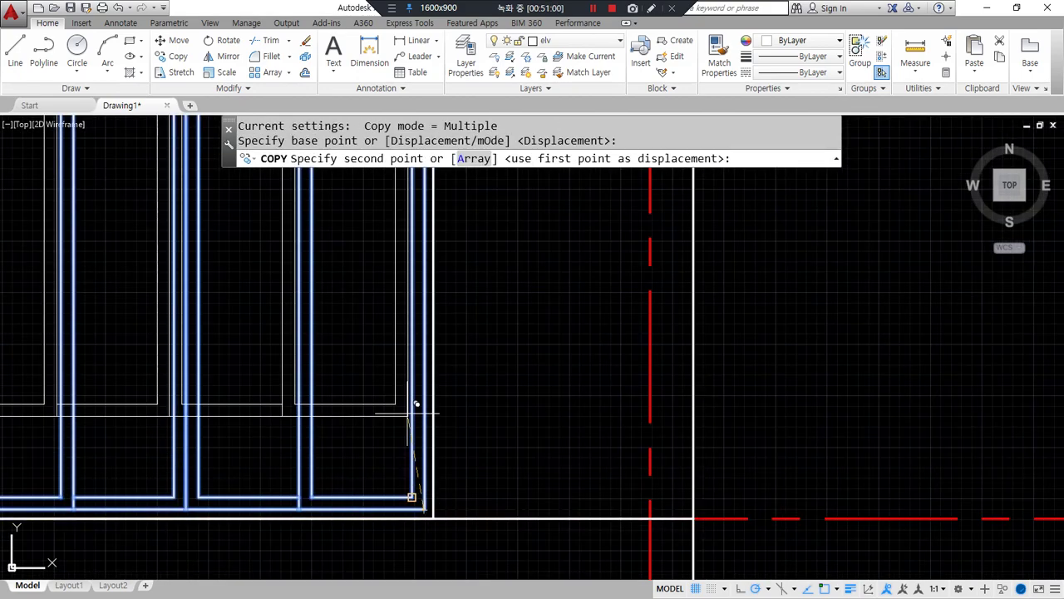
scroll(429, 532, "down", 3)
scroll(451, 408, "up", 3)
left_click(412, 416)
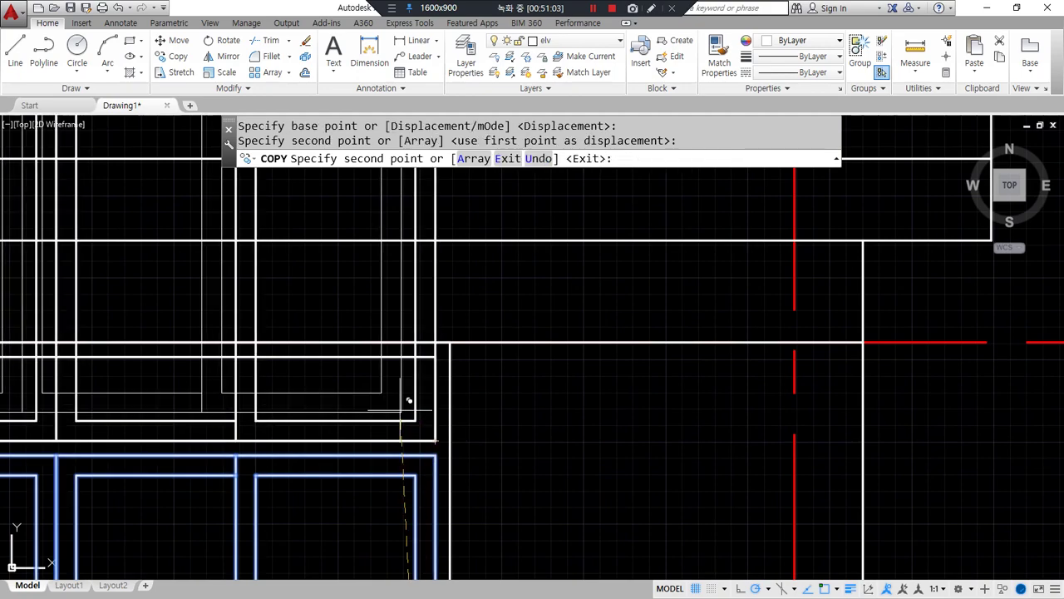
scroll(411, 416, "down", 3)
middle_click_drag(495, 202, 499, 238)
key("Escape")
- Stretch the upper edges of the copied panels down to the upper-right corner of the transom panel
type("s")
key("Return")
left_click(495, 201)
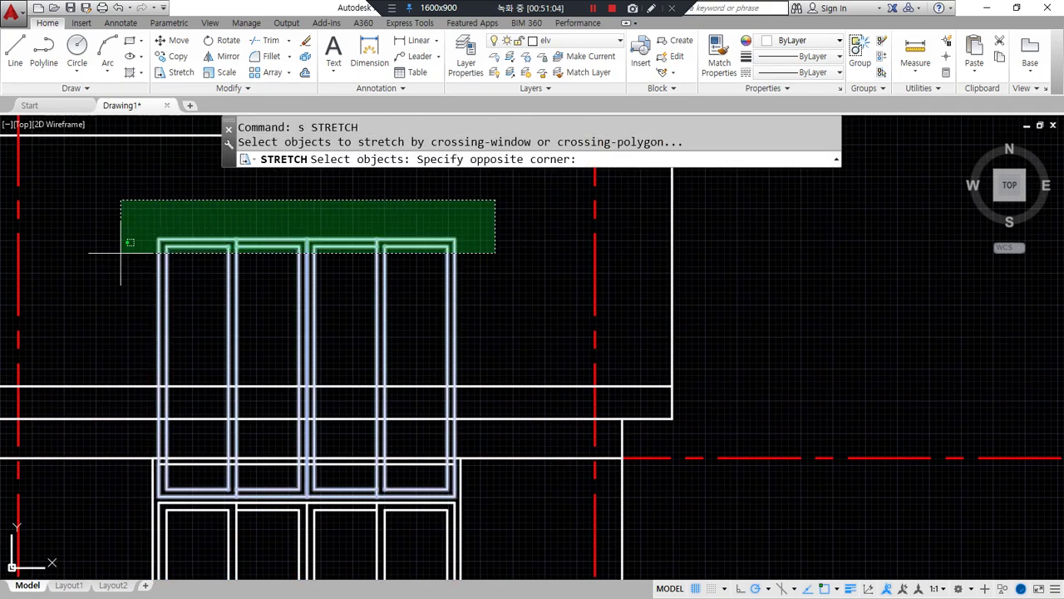
left_click(121, 252)
key("Return")
left_click(454, 240)
middle_click_drag(416, 497, 415, 401)
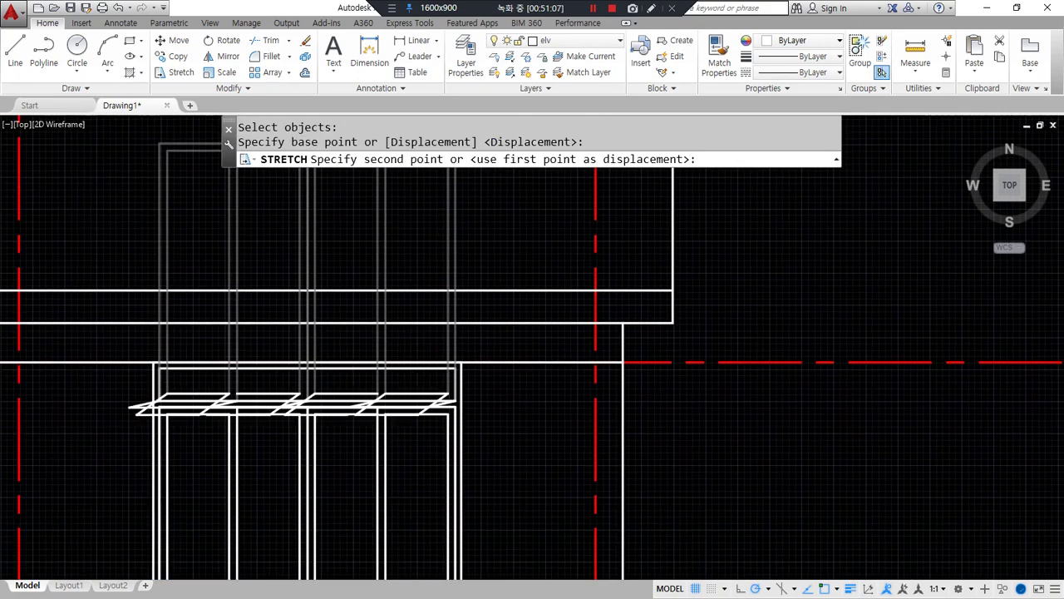
scroll(416, 401, "up", 4)
left_click(537, 243)
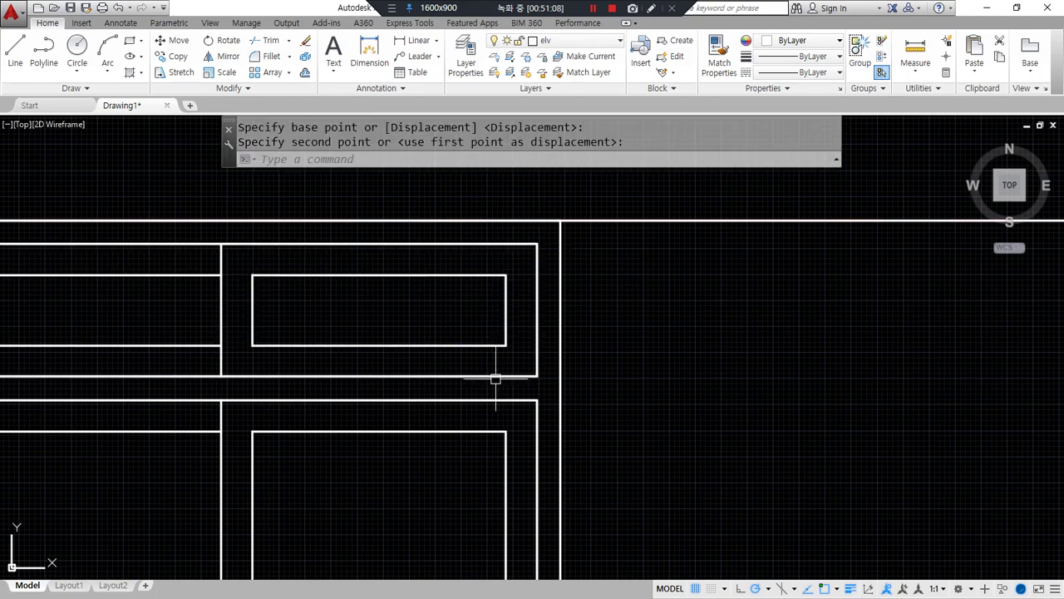
key("Escape")
- Draw a horizontal line from the upper end of the section's axis line across to beyond the elevation's right end
scroll(487, 408, "down", 5)
middle_click_drag(420, 468, 563, 418)
scroll(291, 448, "down", 2)
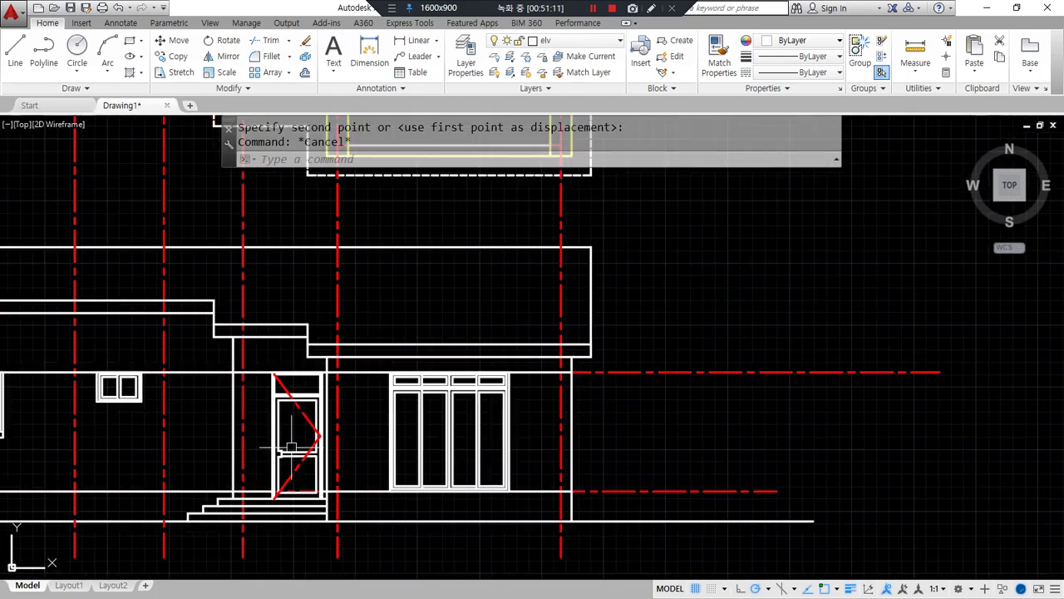
middle_click_drag(291, 447, 370, 496)
scroll(308, 464, "down", 2)
middle_click_drag(309, 464, 405, 456)
type("l")
key("Return")
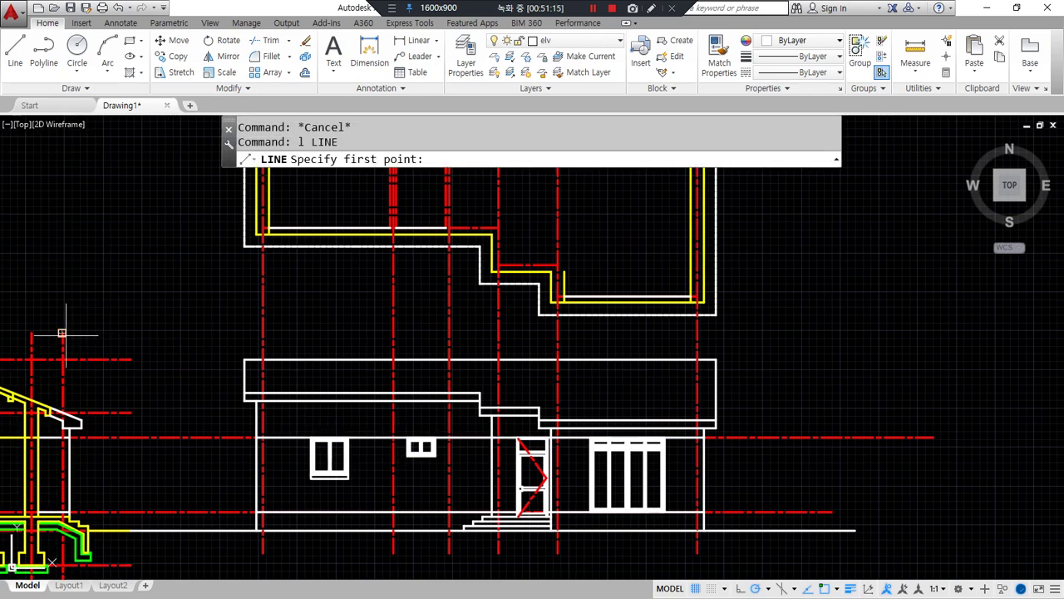
left_click(62, 334)
left_click(750, 333)
key("Return")
- Try to trim the new horizontal line's end beyond the rightmost axis line, and undo the trim
type("tr")
key("Return")
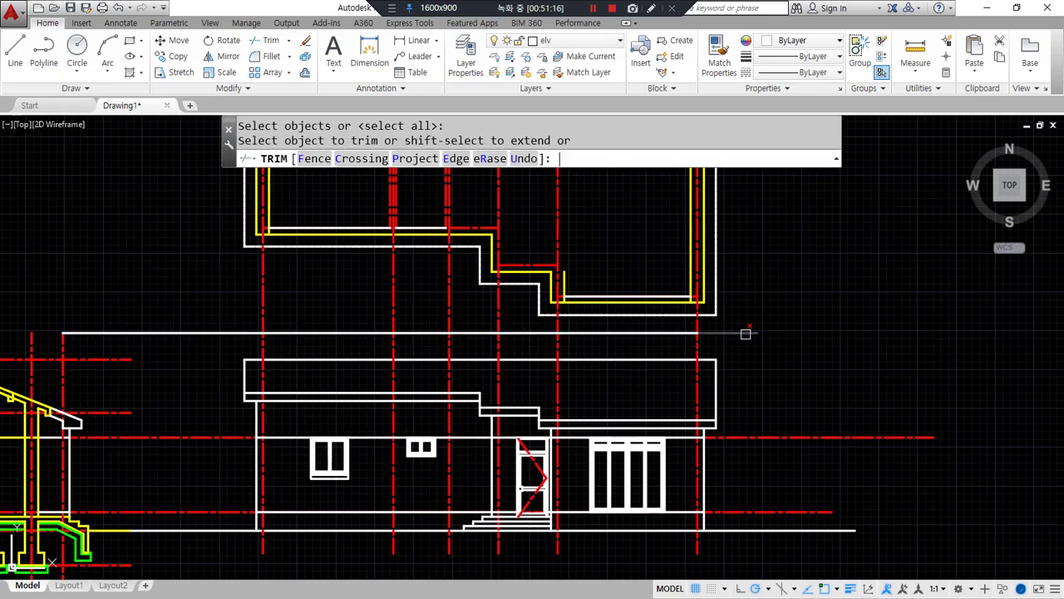
left_click(745, 333)
key("Escape")
key("ctrl+z")
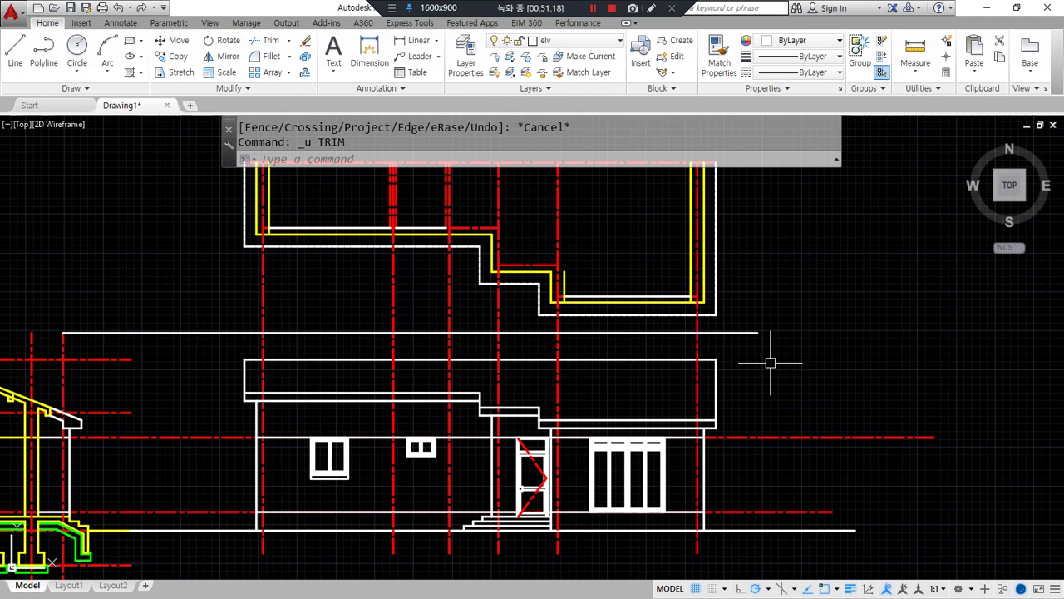
- Trim the vertical axis lines between the horizontal line and the plan above the elevation
type("tr")
key("Return")
key("Return")
left_click(738, 323)
left_click(135, 236)
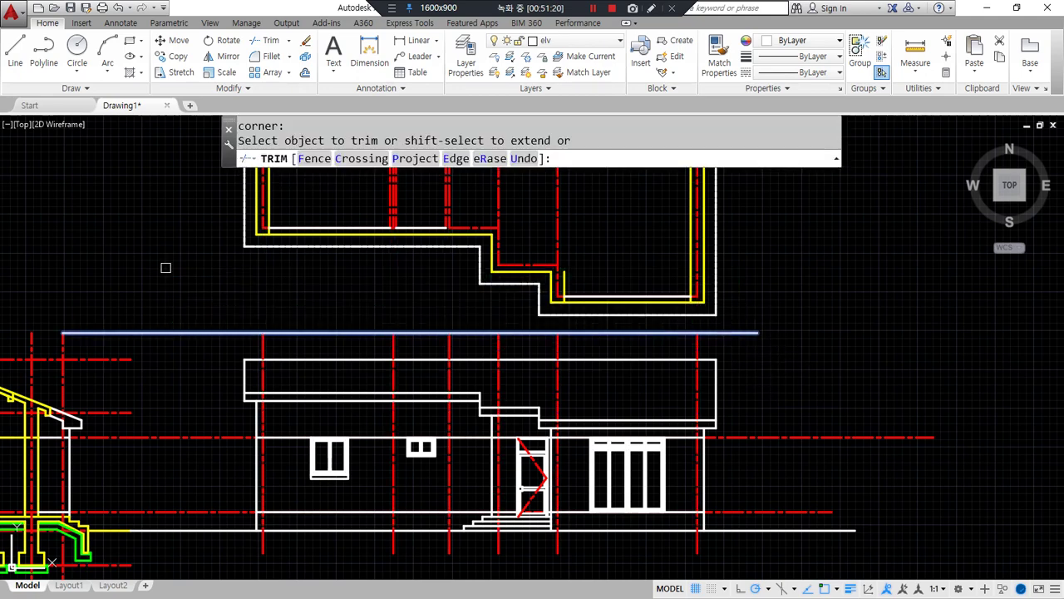
scroll(166, 266, "down", 2)
middle_click_drag(354, 182, 353, 253)
key("Escape")
- Erase the plan drawing above the elevation together with the horizontal line used for trimming
left_click(316, 238)
left_click(776, 358)
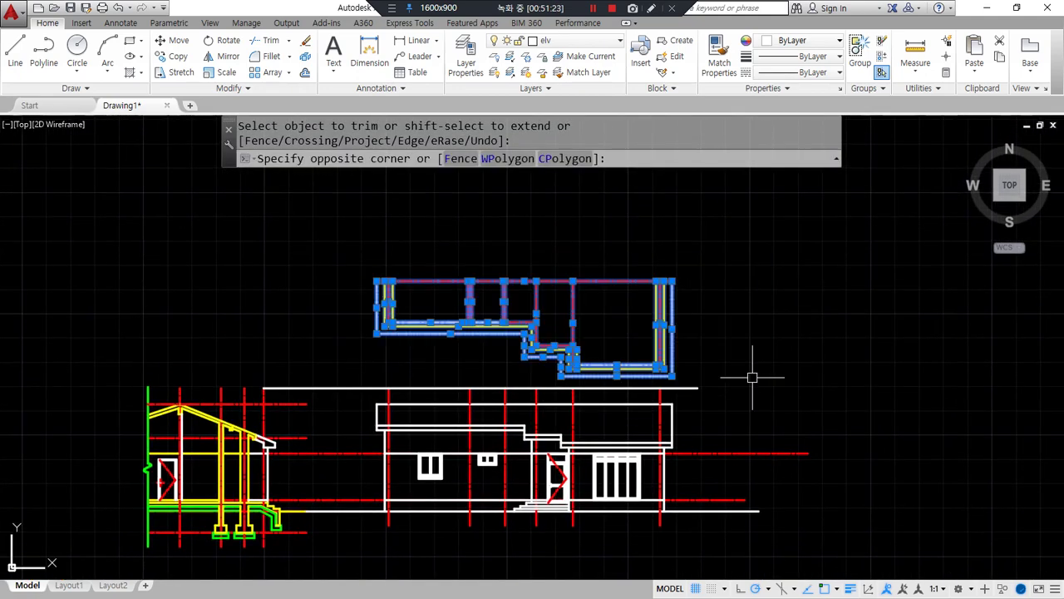
type("e")
key("Return")
left_click(687, 509)
type("e")
key("Return")
- Draw a rectangle around the elevation, from below its lower right corner to the upper ends of the axis lines beyond its left edge
scroll(404, 503, "up", 2)
middle_click_drag(579, 561, 523, 491)
type("rec")
key("Return")
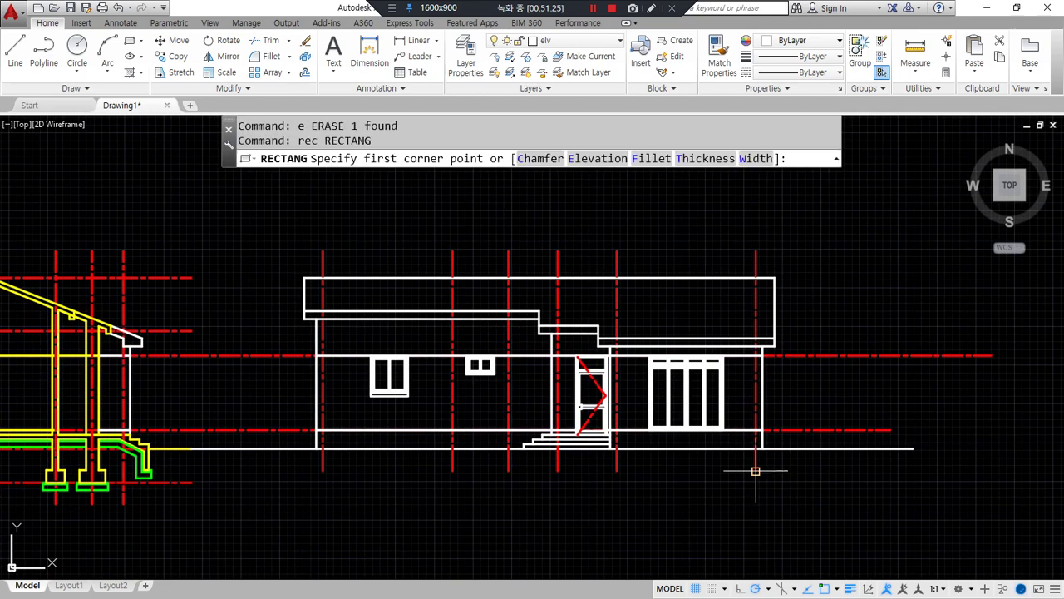
left_click(837, 470)
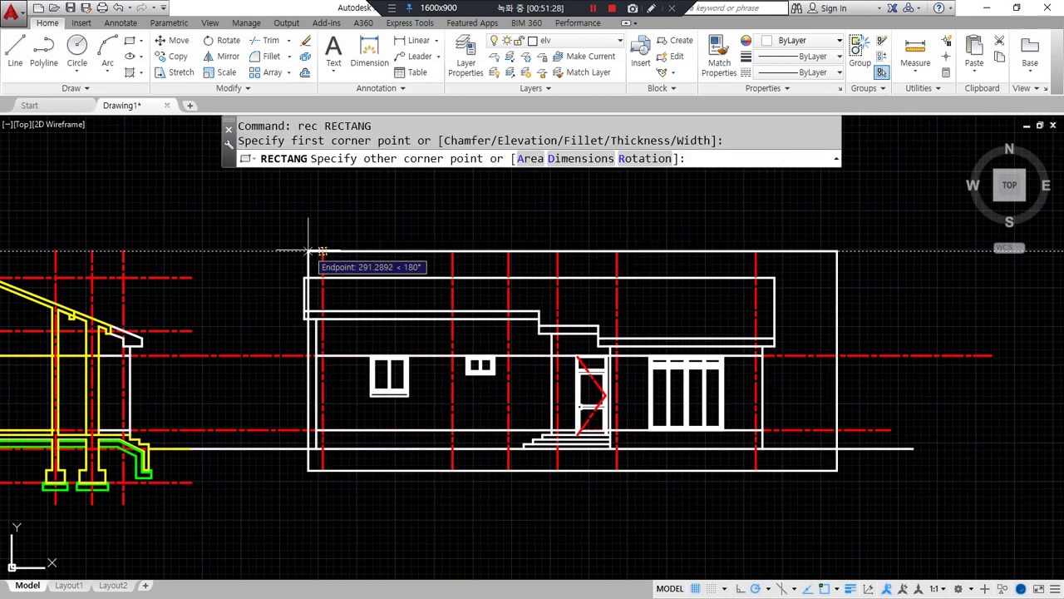
left_click(271, 250)
- Trim the horizontal axis lines and the ground line outside the rectangle on both sides of the elevation
type("tr")
key("Return")
key("Return")
left_click_drag(974, 496, 839, 295)
left_click(864, 429)
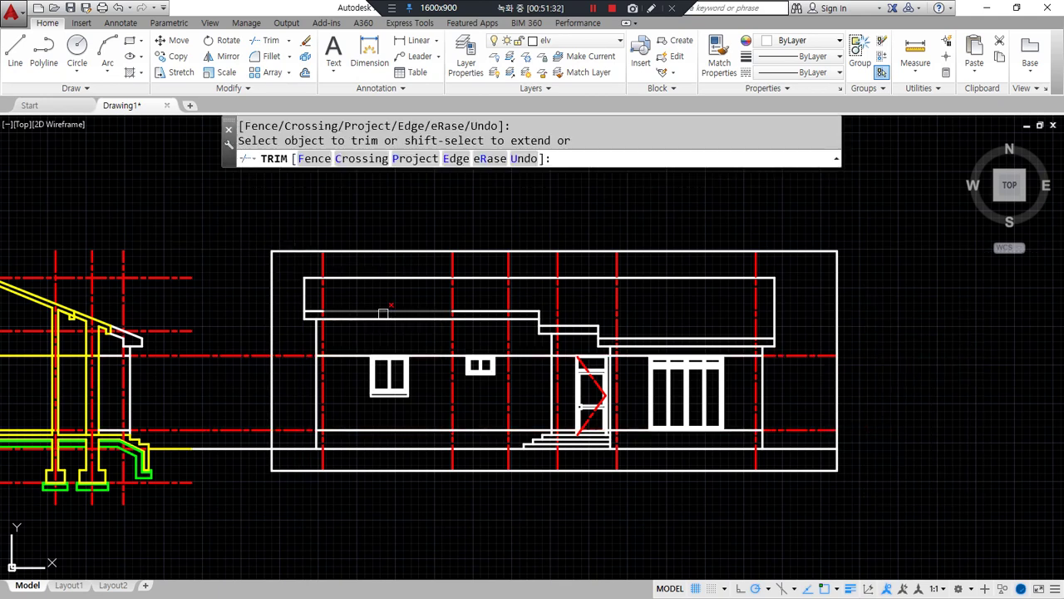
left_click(233, 357)
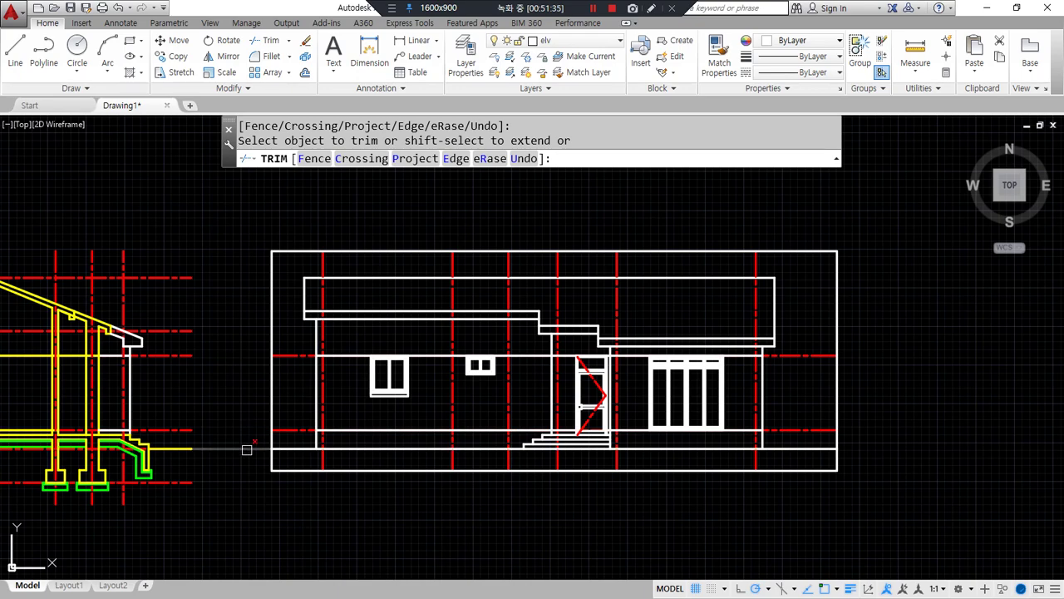
key("Escape")
- Erase the rectangle used as the trimming boundary around the elevation
left_click(270, 469)
type("e")
key("Return")
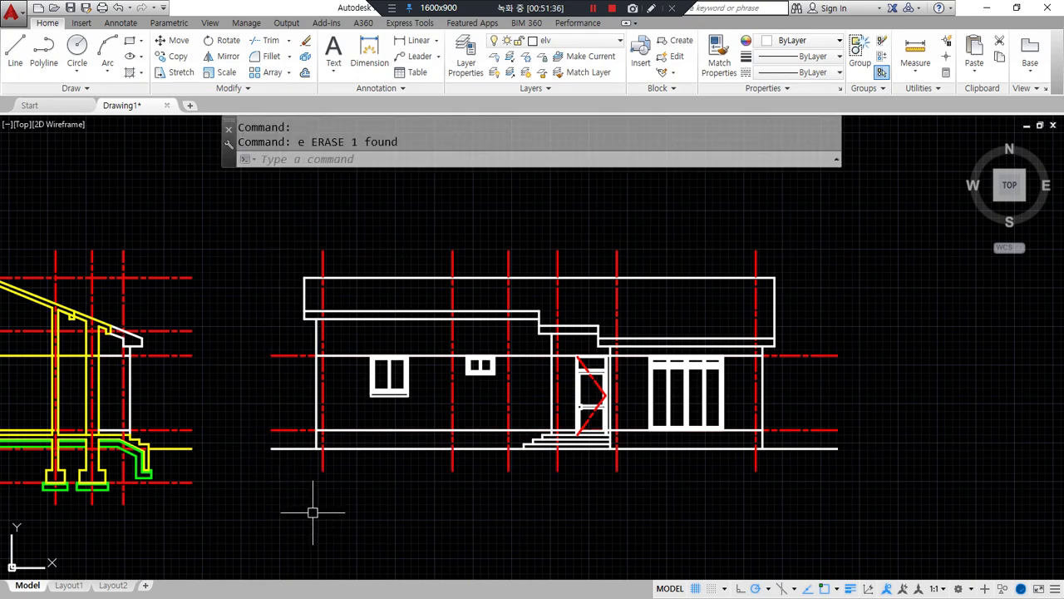
middle_click_drag(308, 510, 482, 528)
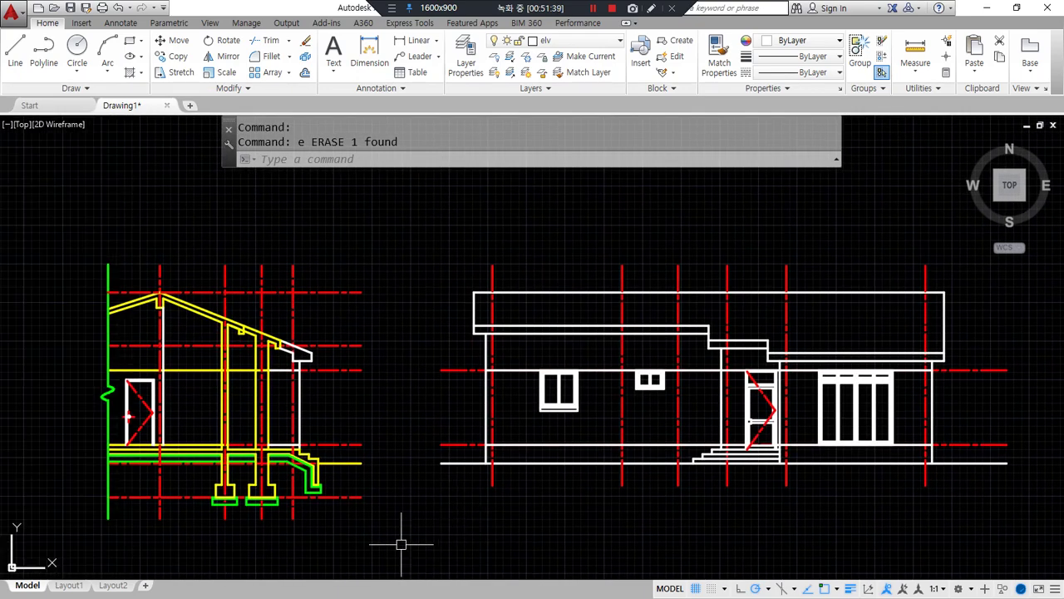
- Examine the section's roof slope, small beams and eave end as the source of the elevation's roof lines
left_click_drag(337, 537, 646, 519)
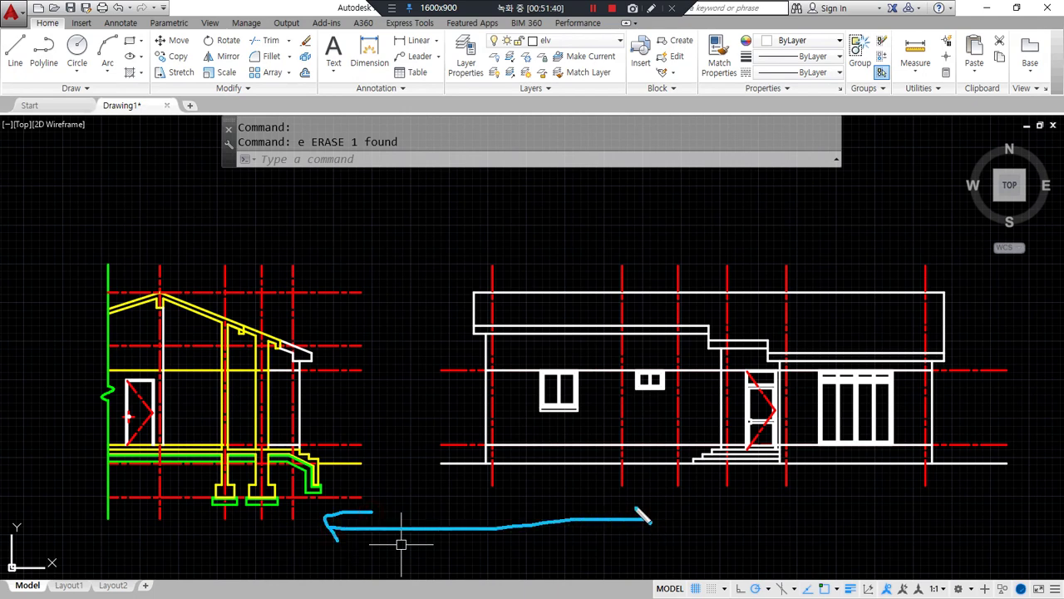
key("Escape")
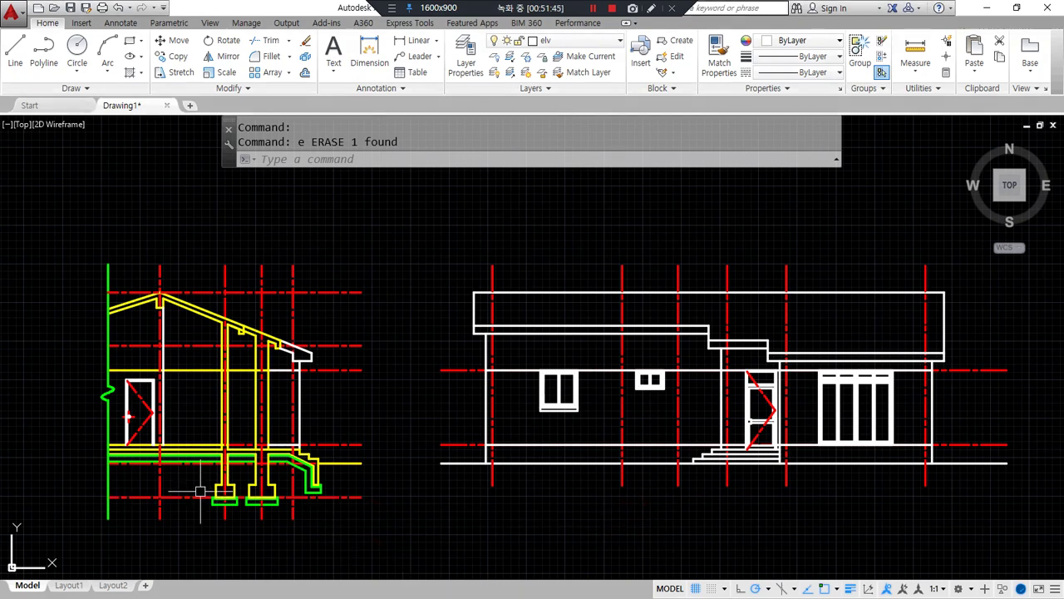
scroll(76, 348, "up", 4)
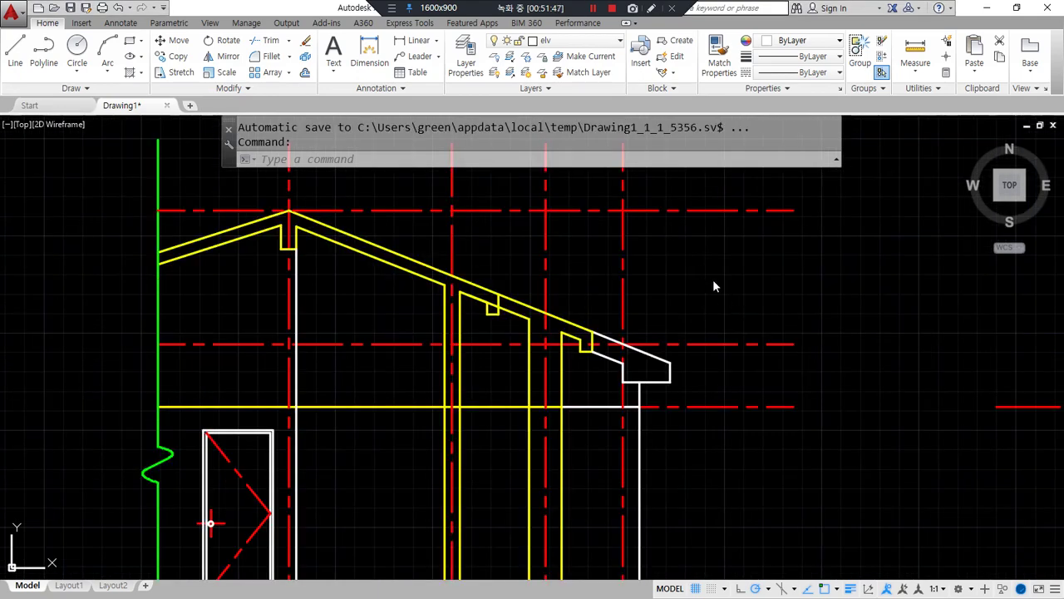
scroll(309, 462, "down", 3)
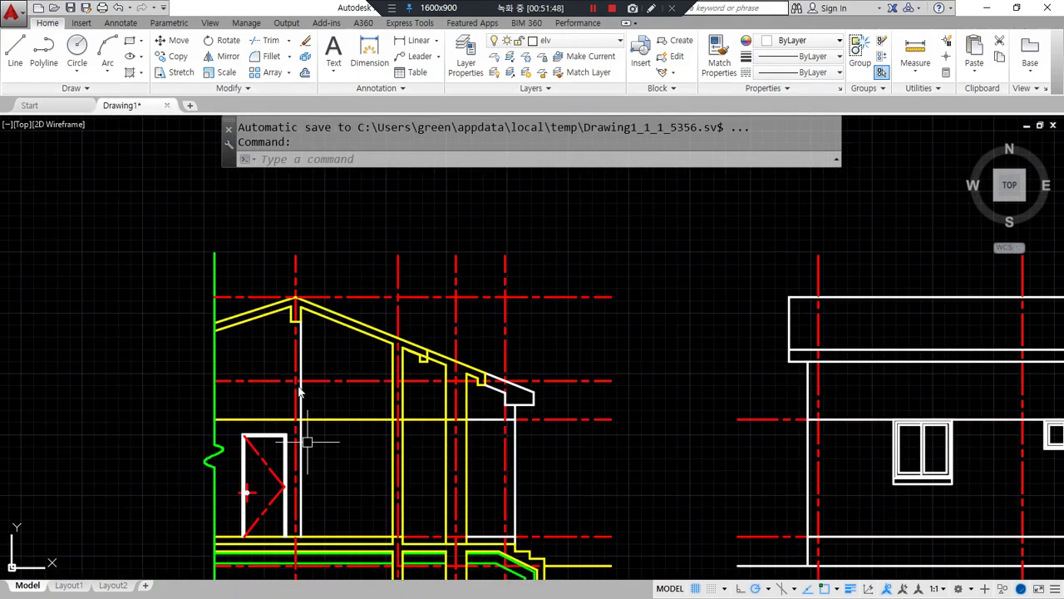
scroll(314, 415, "up", 3)
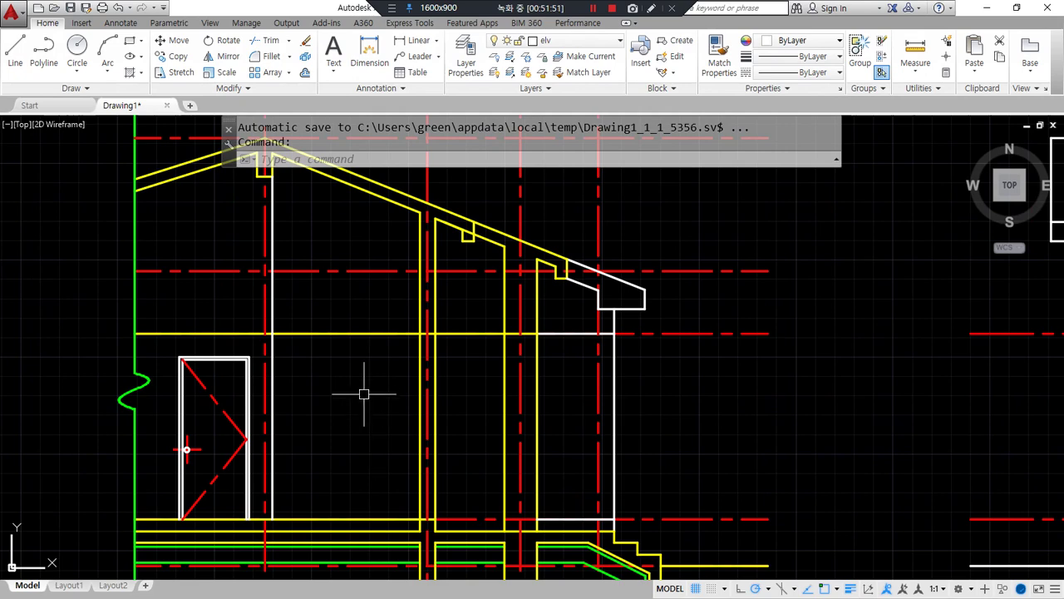
middle_click_drag(360, 259, 311, 363)
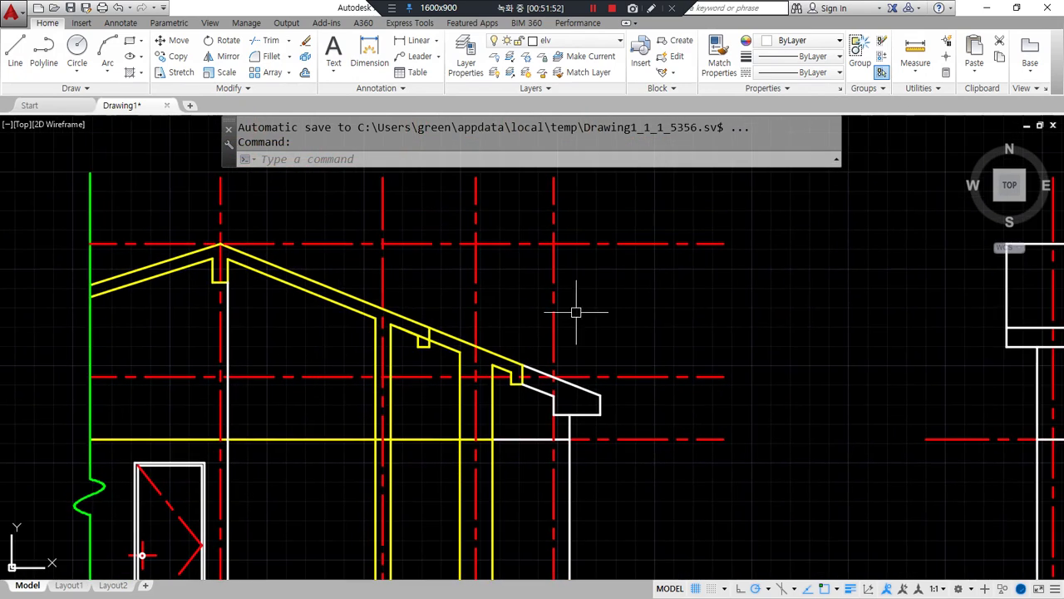
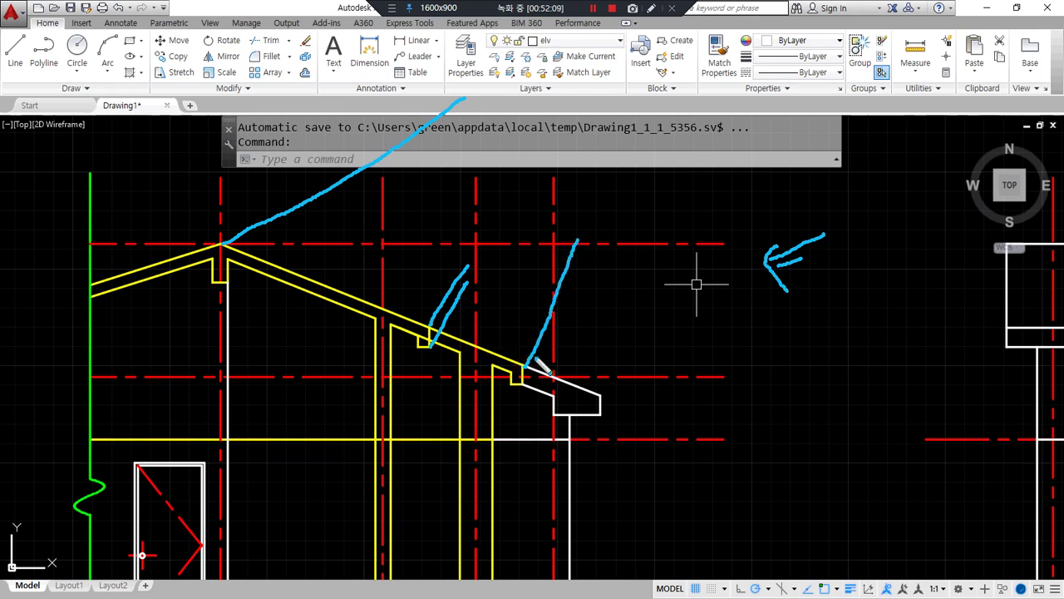
left_click_drag(524, 387, 589, 239)
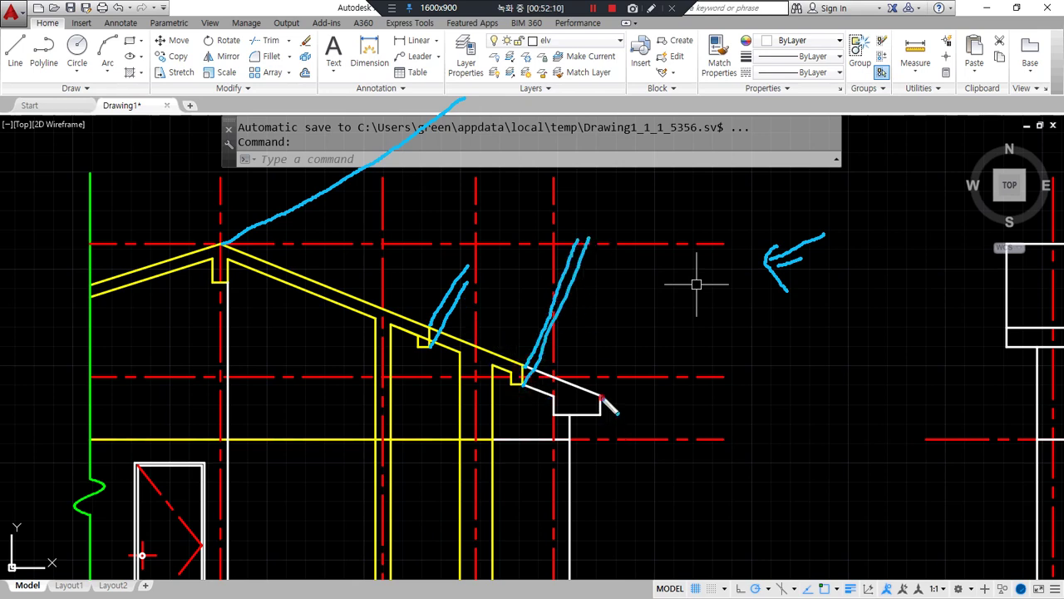
left_click_drag(602, 398, 672, 226)
left_click_drag(604, 406, 682, 246)
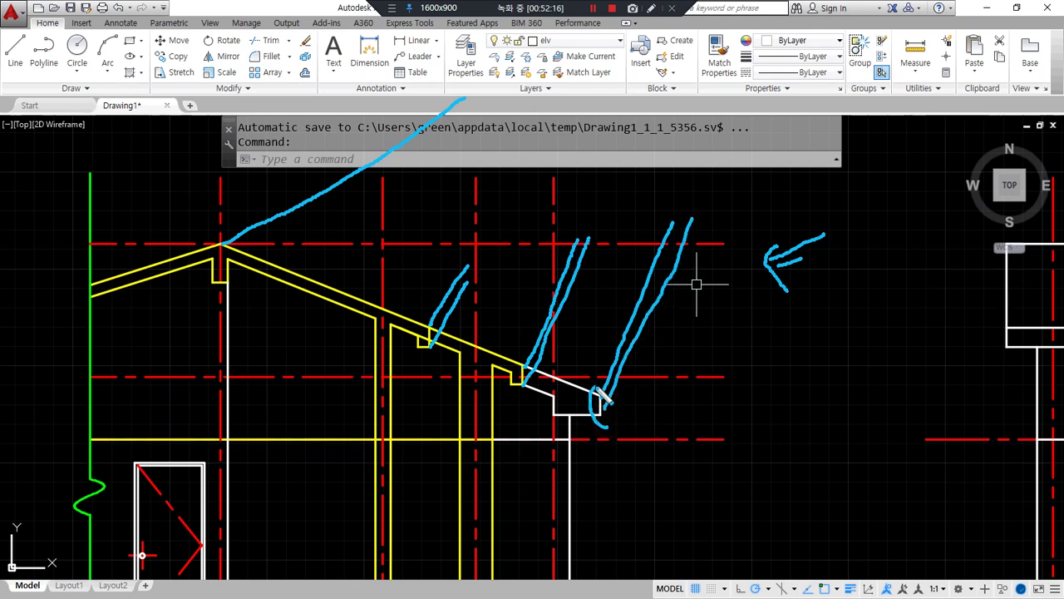
key("Escape")
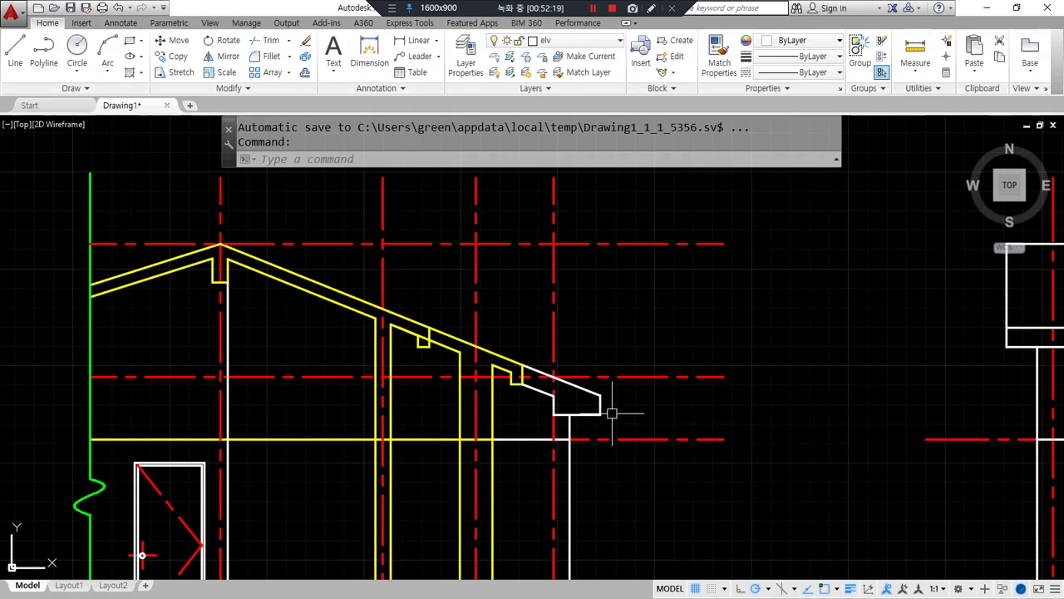
- Draw horizontal construction lines through the lower and upper corners of the section's eave end and compare them with the elevation's lowest fascia
type("xl")
key("Return")
type("h")
key("Return")
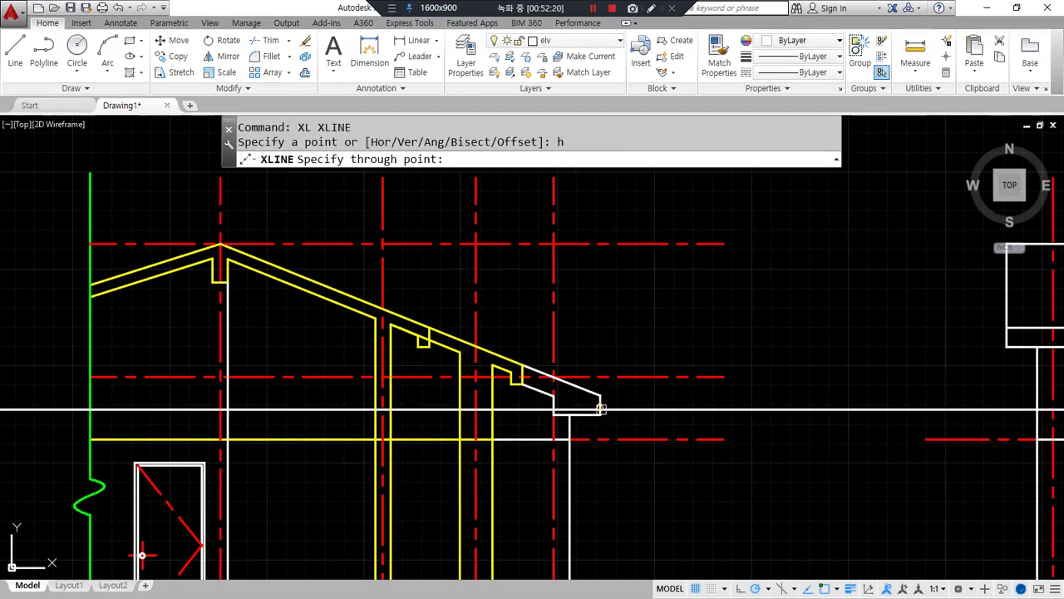
left_click(600, 413)
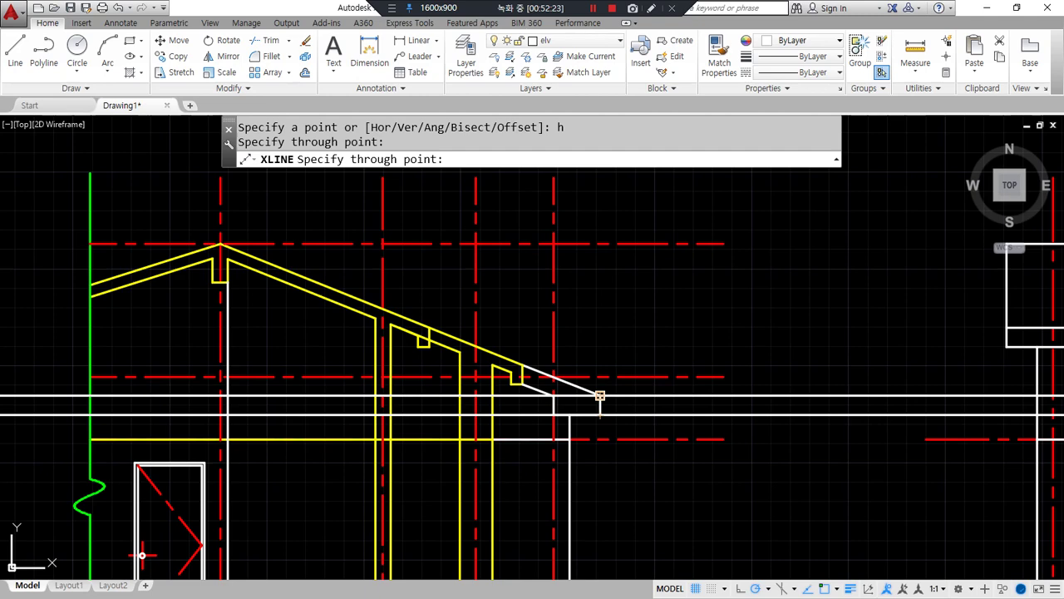
key("Return")
scroll(605, 415, "up", 4)
middle_click_drag(766, 373, 98, 374)
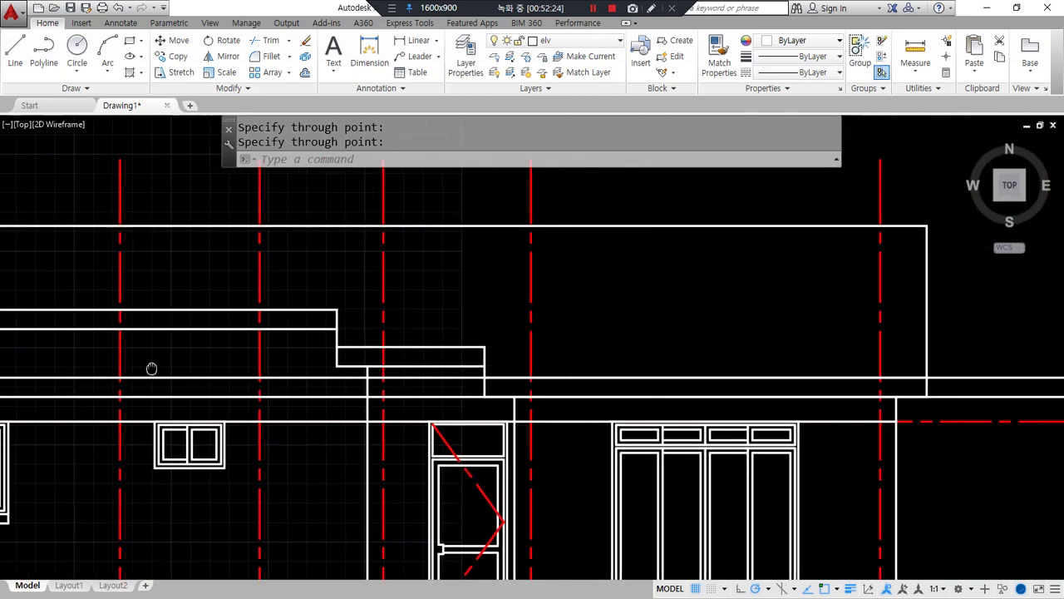
mouse_move(511, 420)
left_mouse_down()
mouse_move(546, 342)
mouse_move(942, 367)
mouse_move(758, 444)
mouse_move(331, 361)
left_mouse_up()
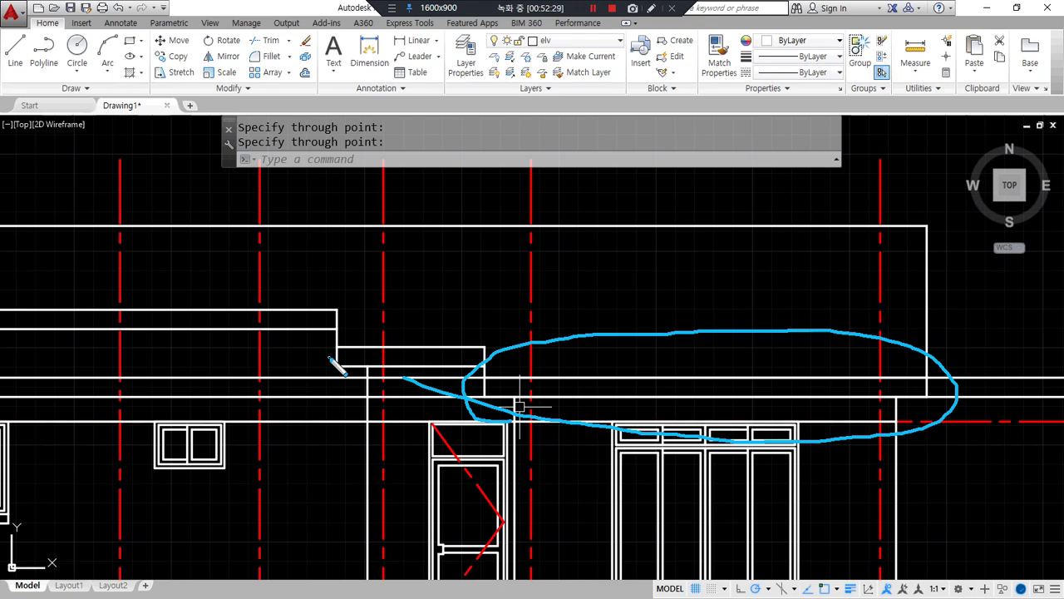
- Erase the two horizontal construction lines projected from the eave end
left_click(997, 406)
left_click(986, 363)
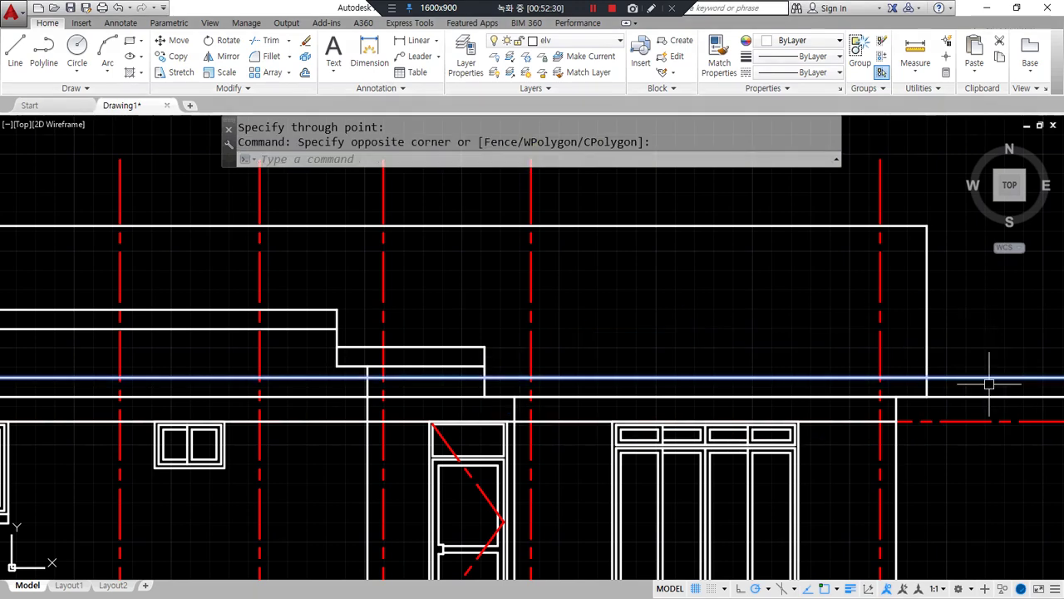
type("e")
key("Return")
- Draw horizontal construction lines through the outer upper and lower corners of the small beam nearest the eave and compare them with the elevation's middle fascia
scroll(194, 288, "down", 3)
middle_click_drag(194, 288, 832, 309)
scroll(831, 308, "up", 2)
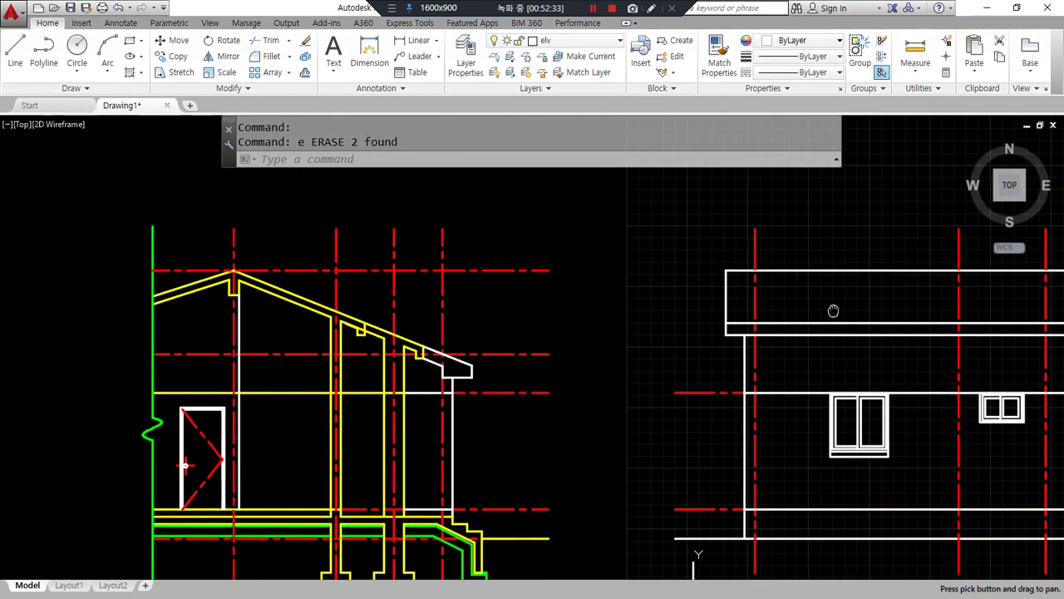
scroll(347, 369, "up", 3)
type("xl")
key("Return")
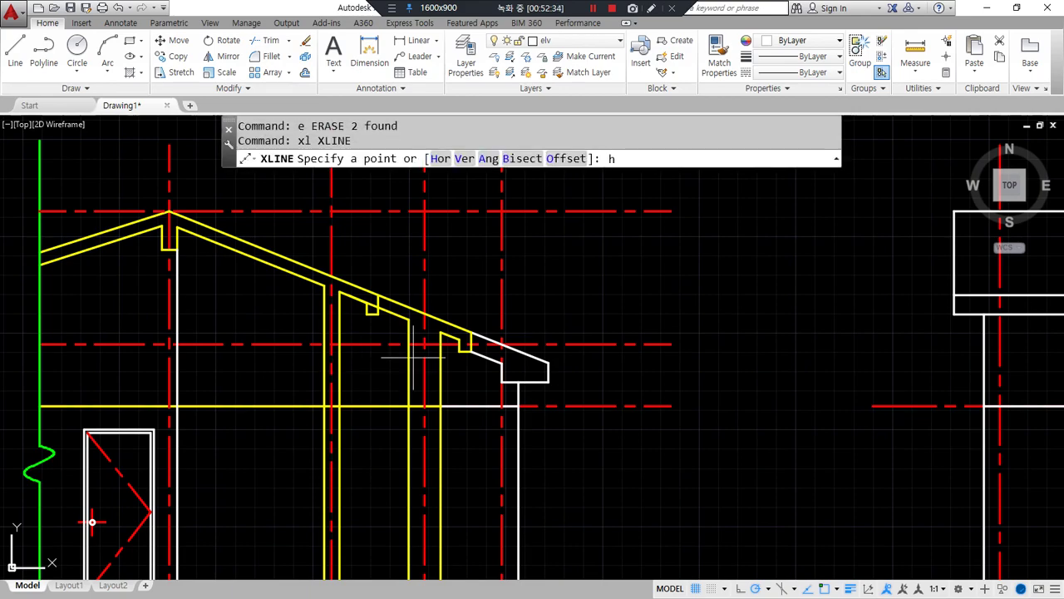
type("h")
key("Return")
scroll(425, 340, "up", 4)
left_click(542, 317)
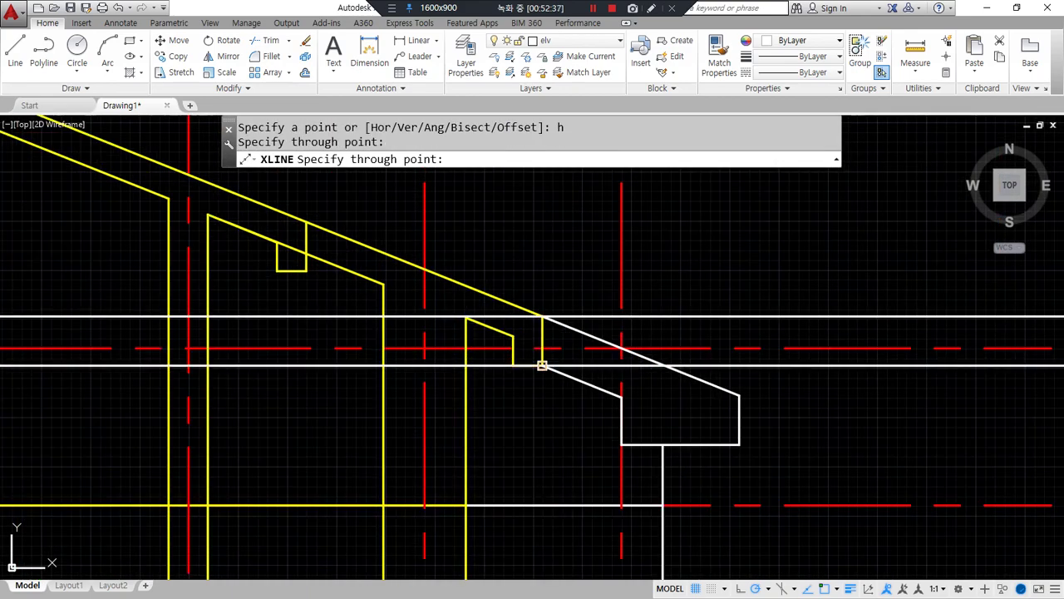
left_click(541, 364)
key("Return")
scroll(551, 368, "down", 5)
middle_click_drag(660, 353, 42, 358)
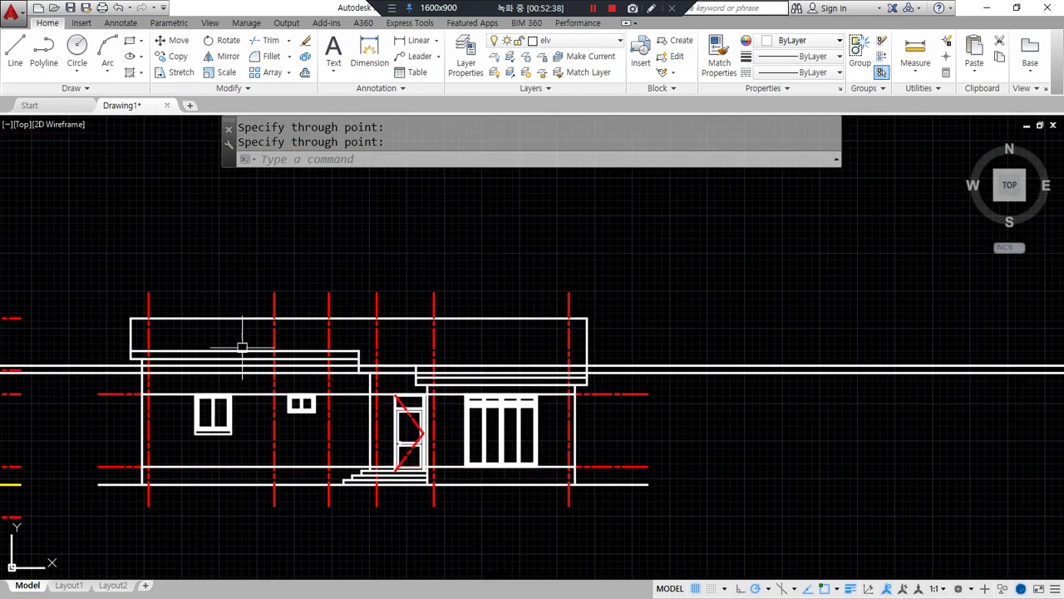
scroll(380, 388, "up", 4)
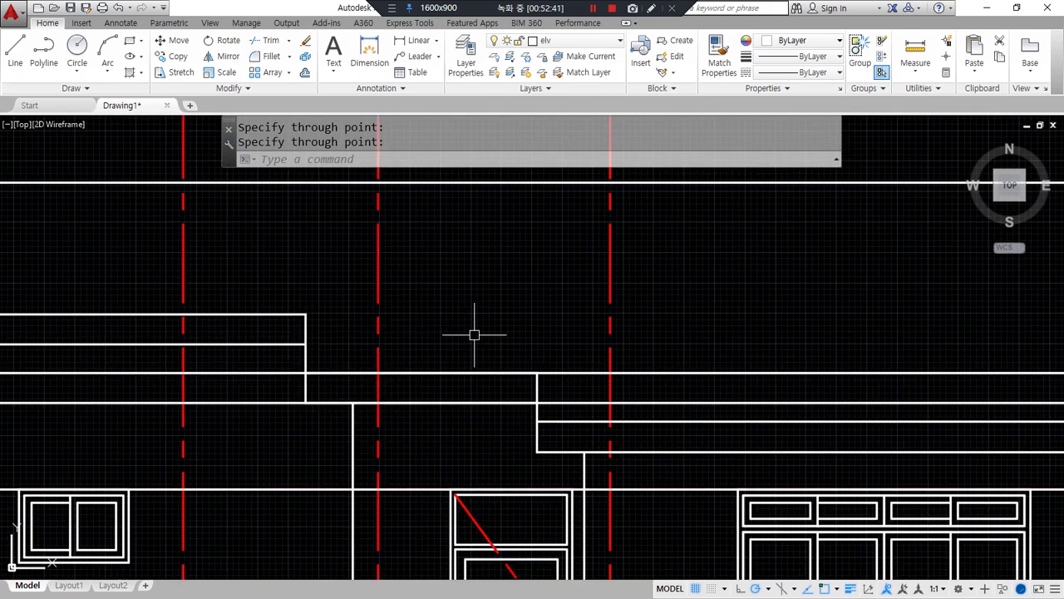
- Erase the two horizontal construction lines projected from the small beam nearest the eave
scroll(189, 374, "down", 3)
middle_click_drag(207, 402, 571, 361)
left_click(570, 361)
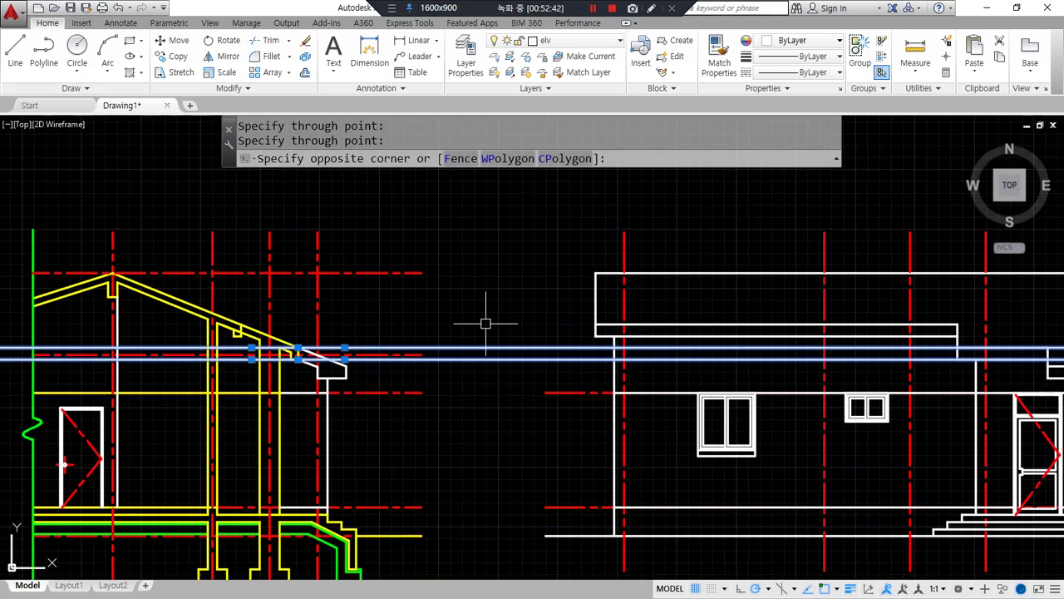
left_click(486, 324)
type("e")
key("Return")
- Erase the small beam outline under the roof slab between the section's two yellow walls
scroll(166, 325, "up", 5)
left_click(249, 217)
left_click(479, 411)
type("e")
key("Return")
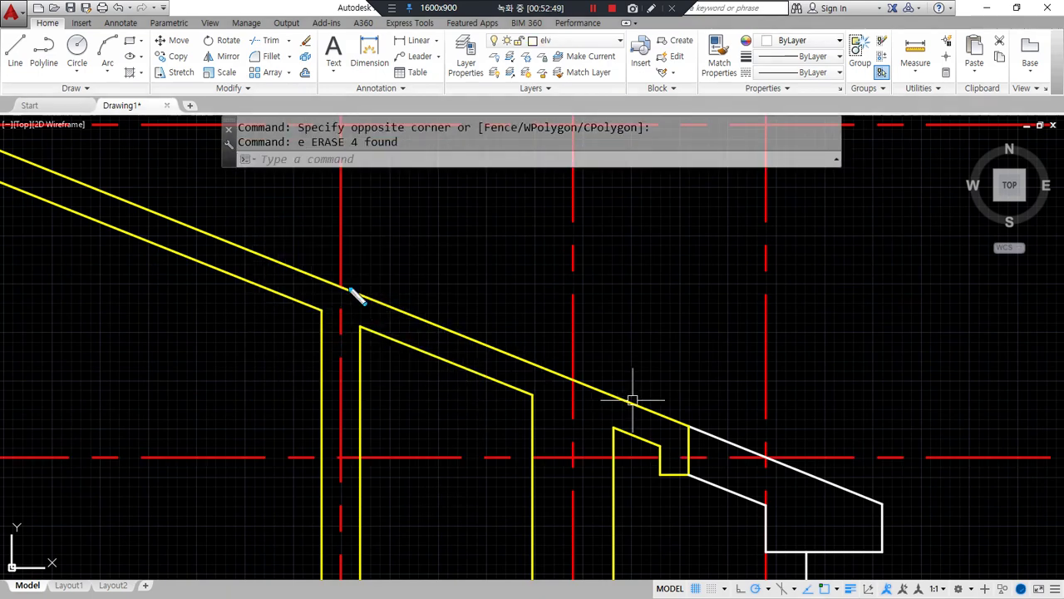
- Copy the beam outline near the eave up the roof slope, from its wall axis and roof line intersection to the next wall axis intersection
left_click_drag(342, 284, 403, 314)
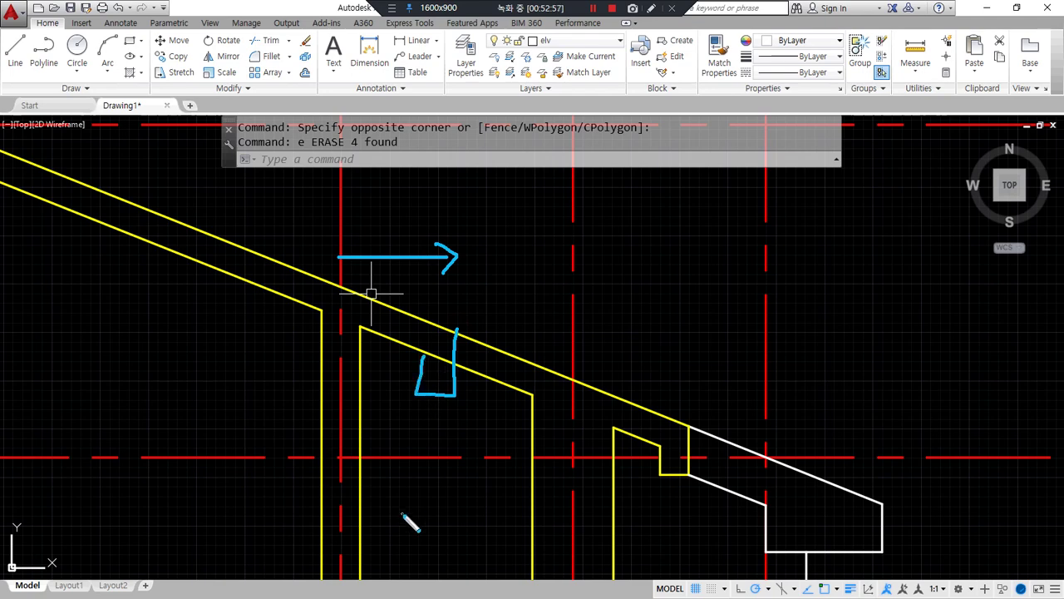
mouse_move(638, 493)
left_mouse_down()
mouse_move(559, 409)
mouse_move(708, 409)
mouse_move(659, 498)
left_mouse_up()
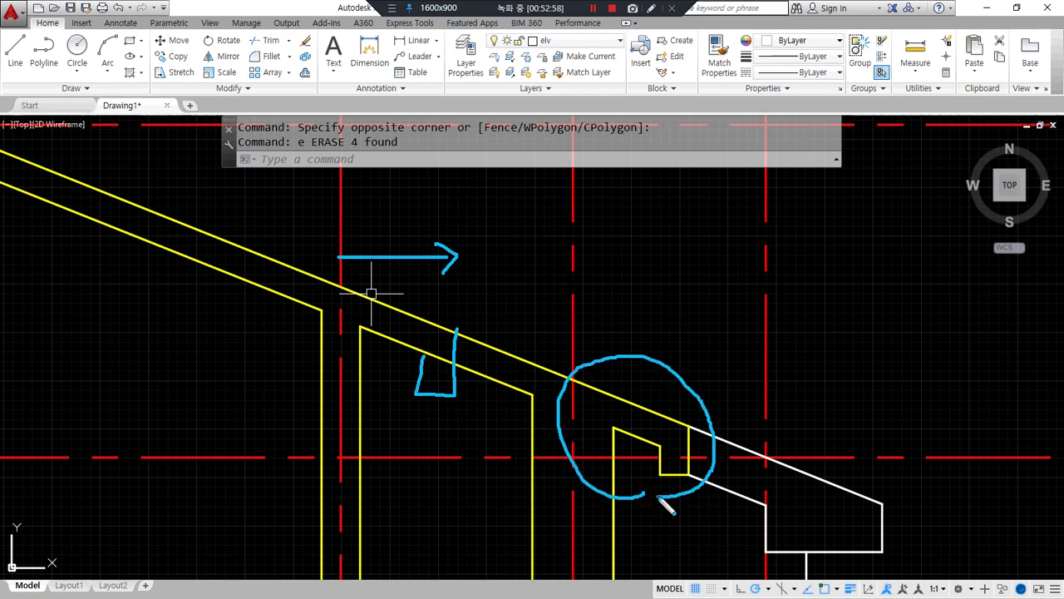
type("cp")
key("space")
left_click(544, 353)
left_click(721, 501)
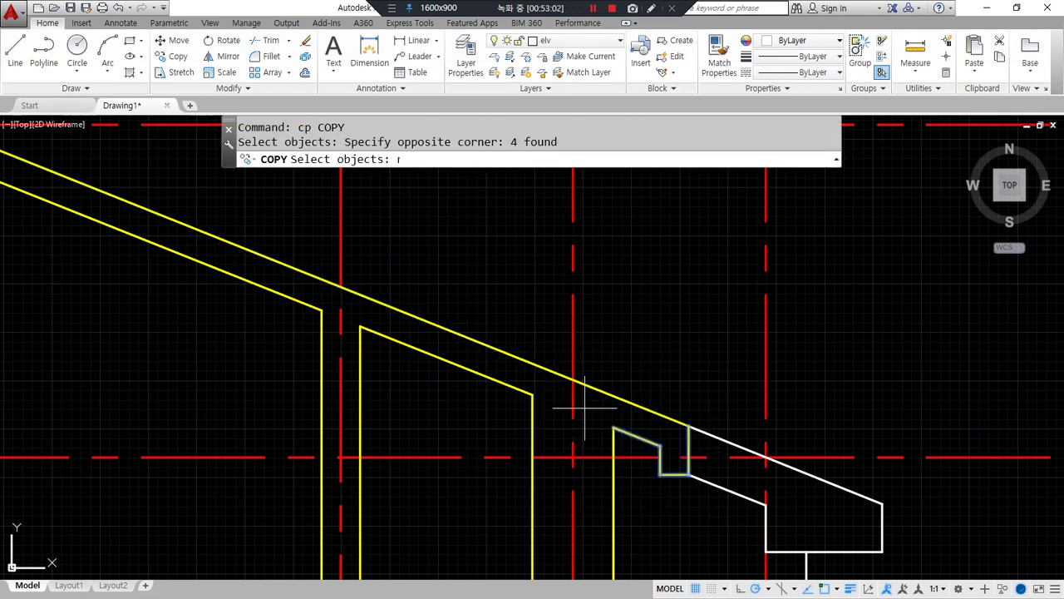
key("space")
left_click(572, 380)
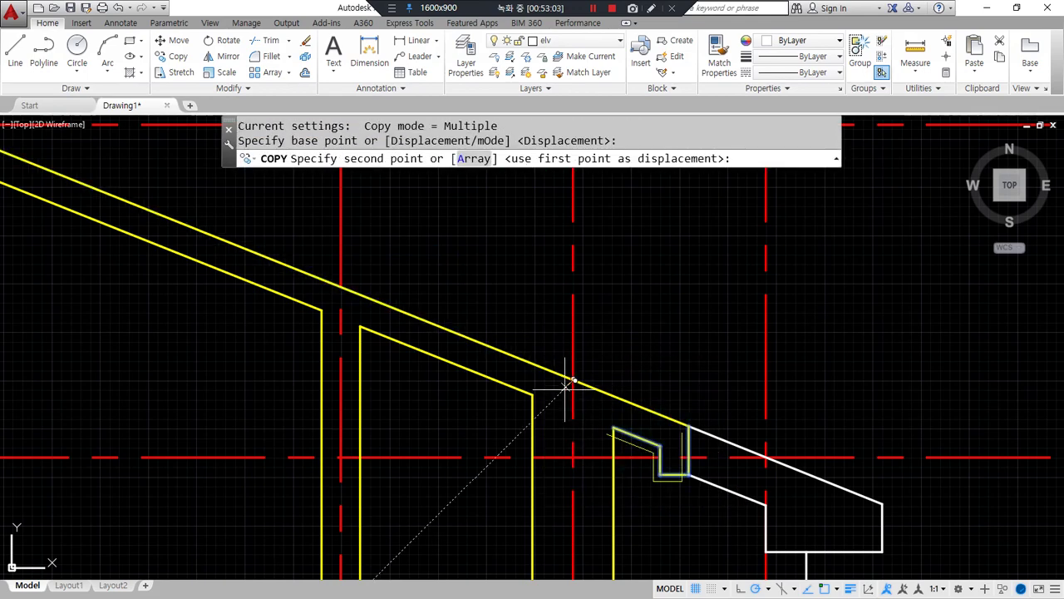
left_click(340, 286)
key("Escape")
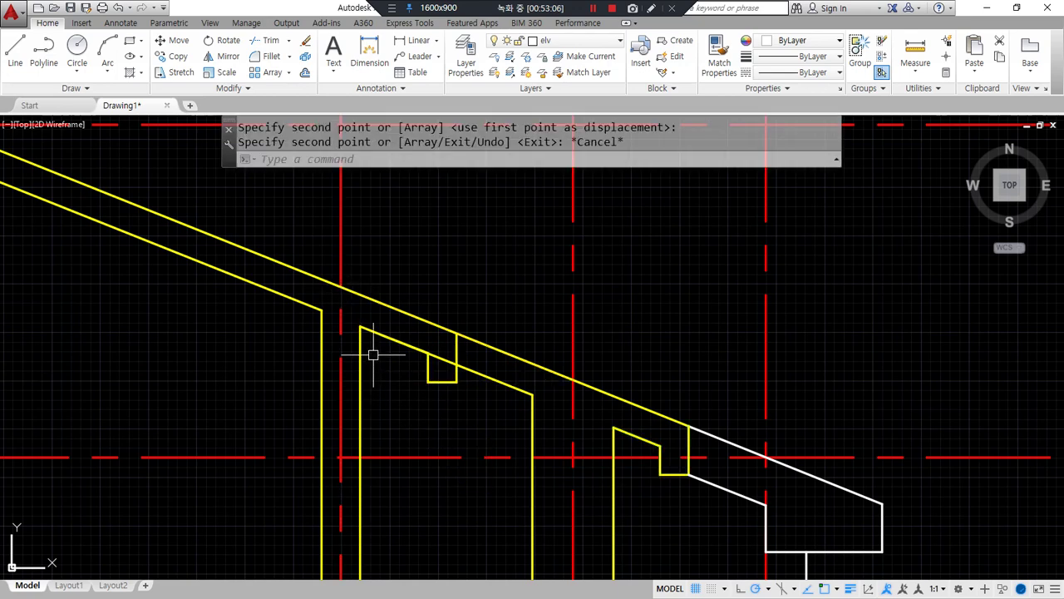
left_click_drag(340, 291, 337, 524)
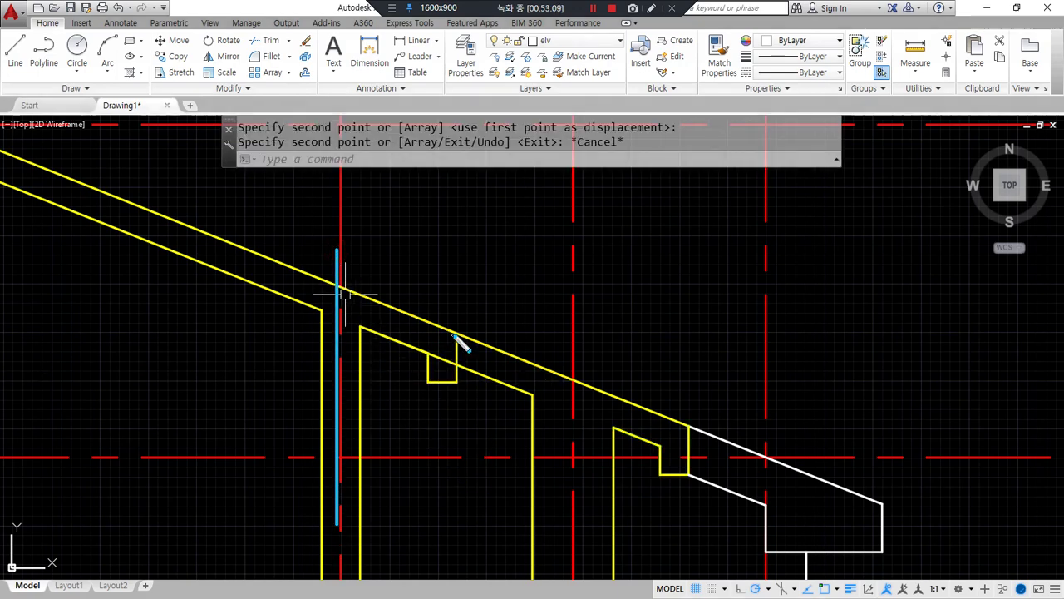
left_click_drag(455, 243, 455, 549)
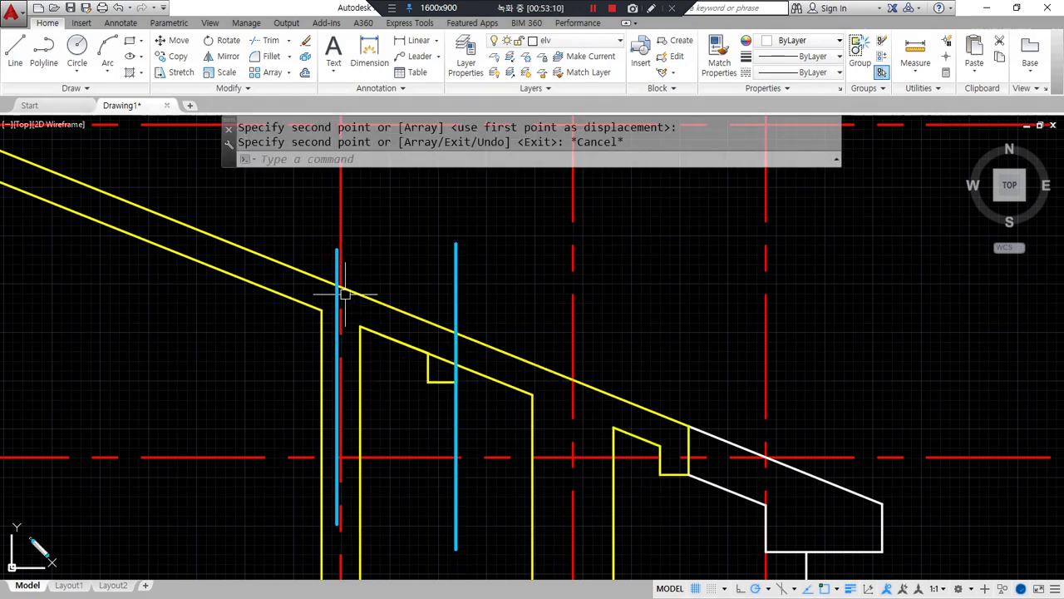
- Draw horizontal construction lines through the upper and lower corners of the copied roof beam's eave-side edge and compare them with the elevation's fascia
type("c")
key("Escape")
type("xl")
key("Return")
type("h")
key("Return")
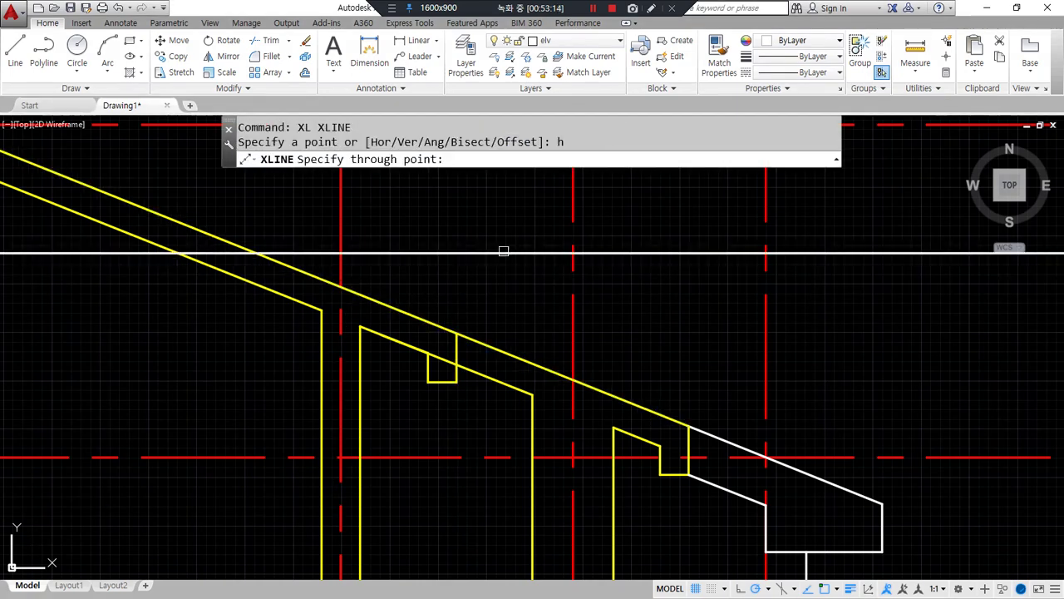
left_click(457, 332)
left_click(455, 381)
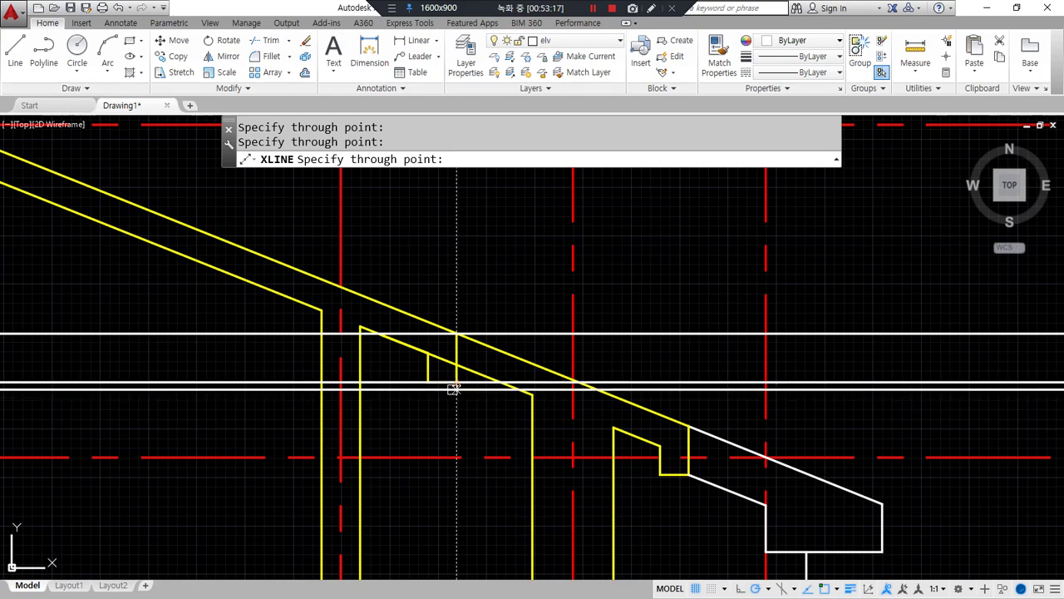
key("Escape")
scroll(454, 404, "down", 3)
scroll(601, 404, "up", 3)
- Erase the two horizontal construction lines projected from the copied roof beam
left_click(401, 385)
left_click(351, 349)
type("e")
key("Return")
scroll(446, 368, "down", 3)
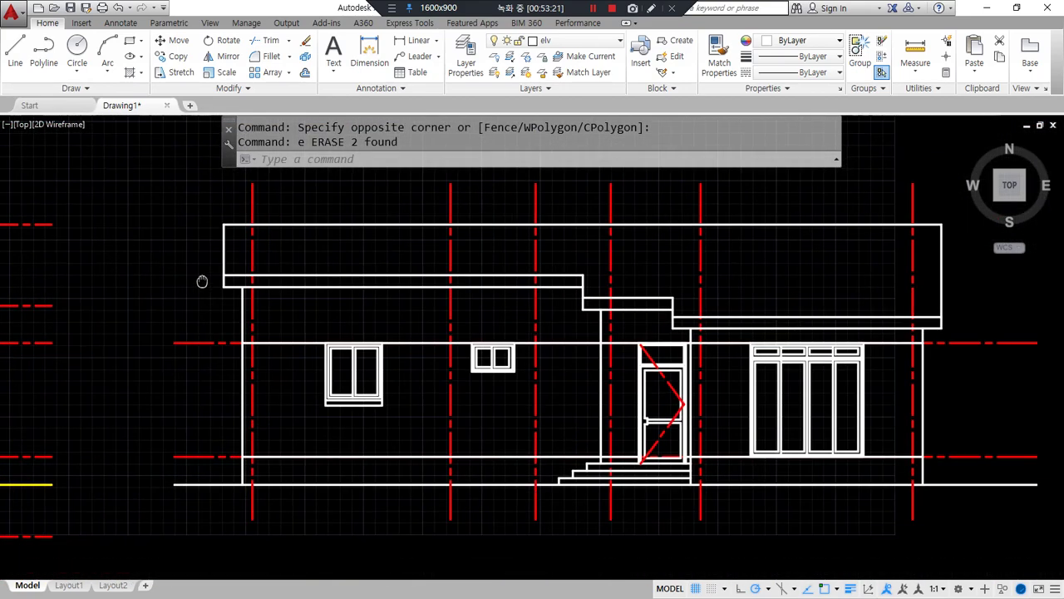
- Examine the heights of the four-panel window, entrance door and two smaller windows in the front elevation, and view it beside the section
scroll(774, 445, "up", 4)
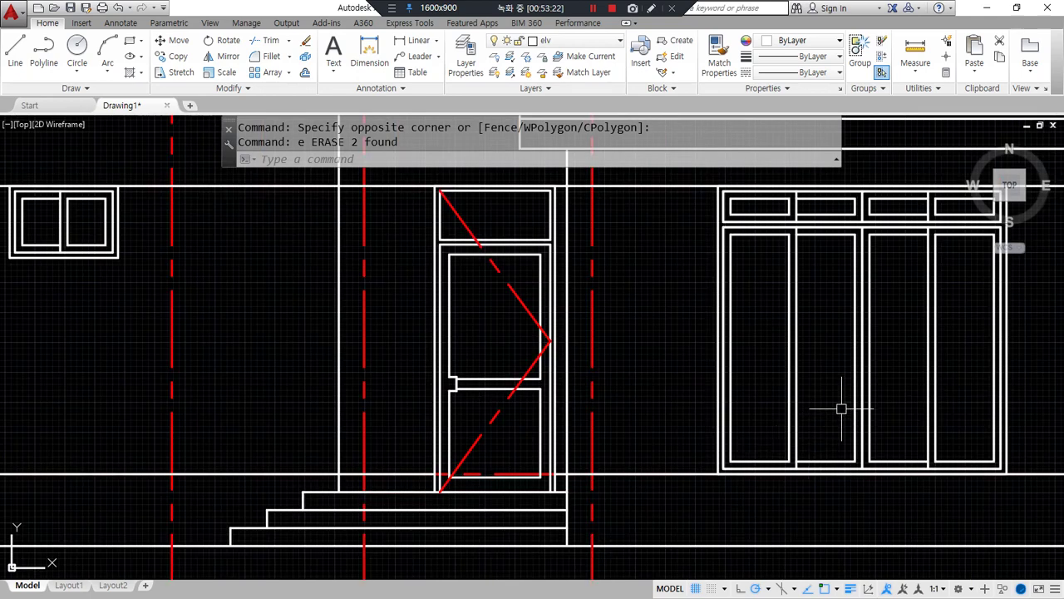
scroll(841, 408, "up", 2)
scroll(689, 325, "down", 2)
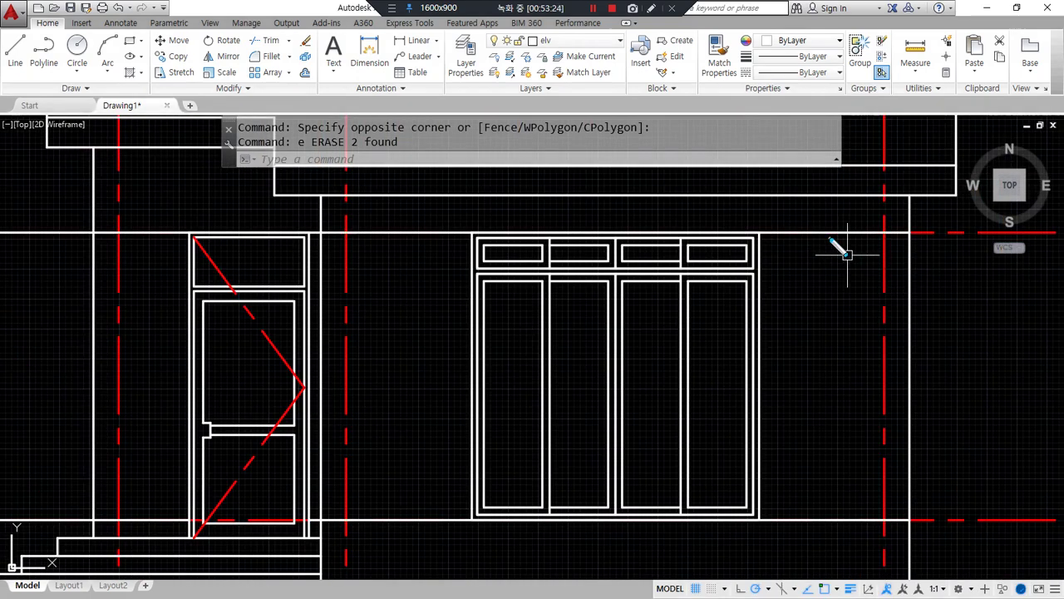
left_click_drag(843, 340, 855, 517)
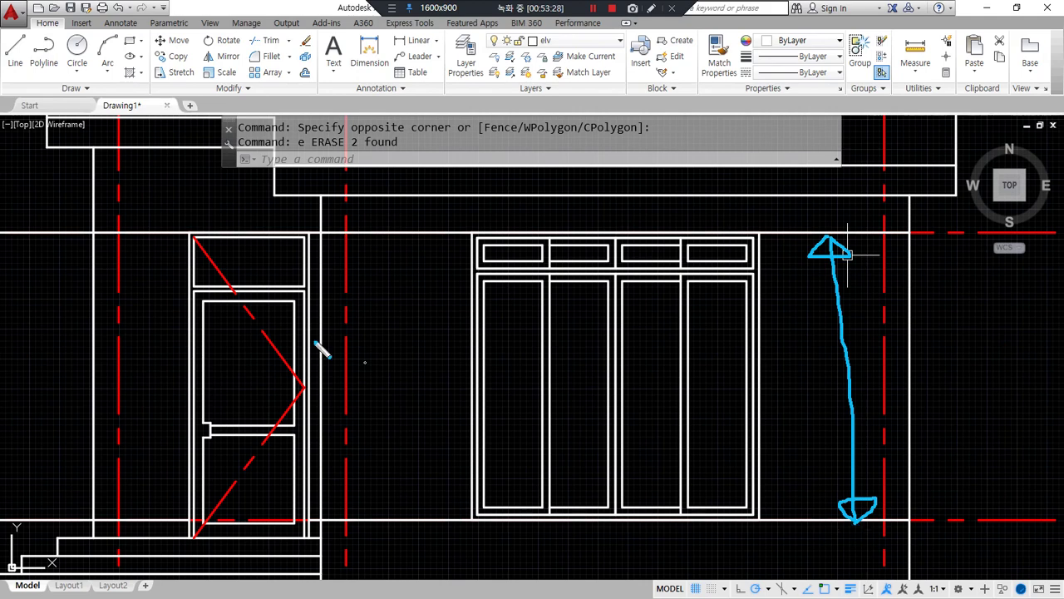
middle_click_drag(225, 416, 470, 402)
left_click_drag(421, 521, 421, 222)
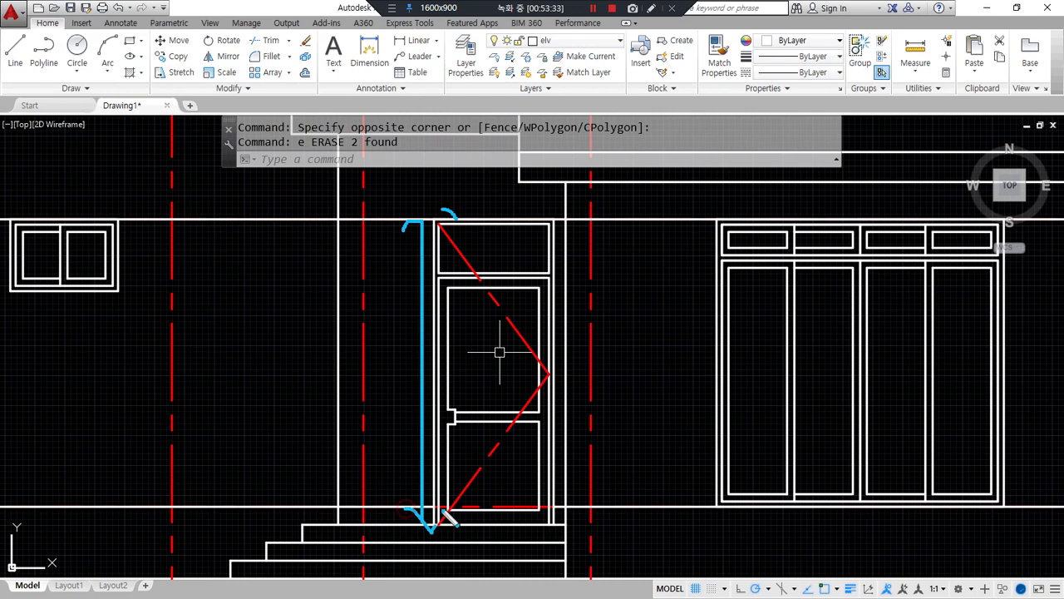
middle_click_drag(147, 440, 701, 451)
mouse_move(421, 234)
left_mouse_down()
mouse_move(422, 378)
mouse_move(437, 360)
left_mouse_up()
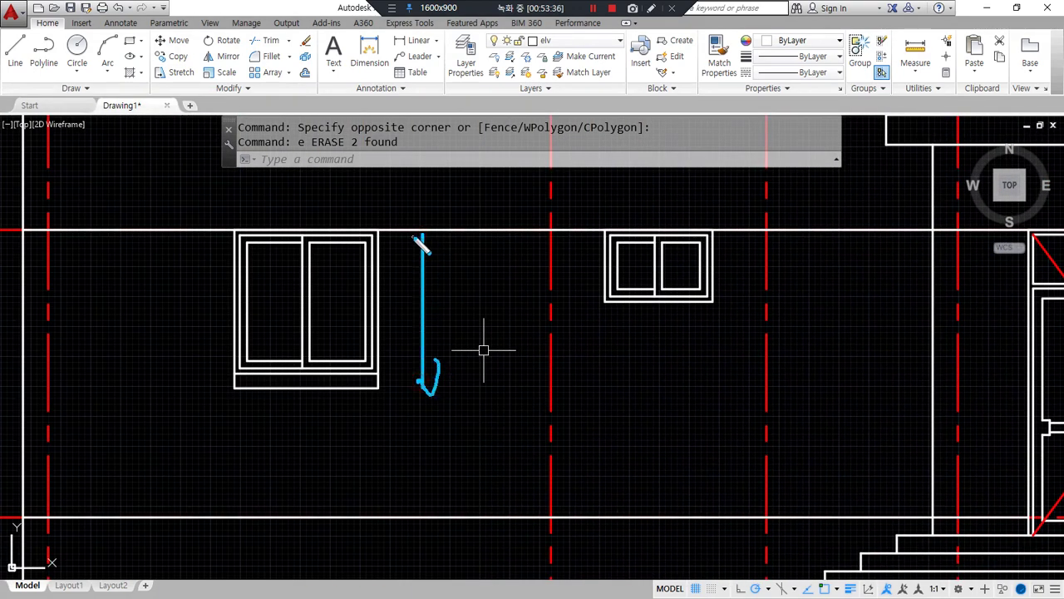
left_click_drag(420, 235, 443, 253)
left_click_drag(449, 308, 449, 327)
left_click_drag(459, 311, 476, 325)
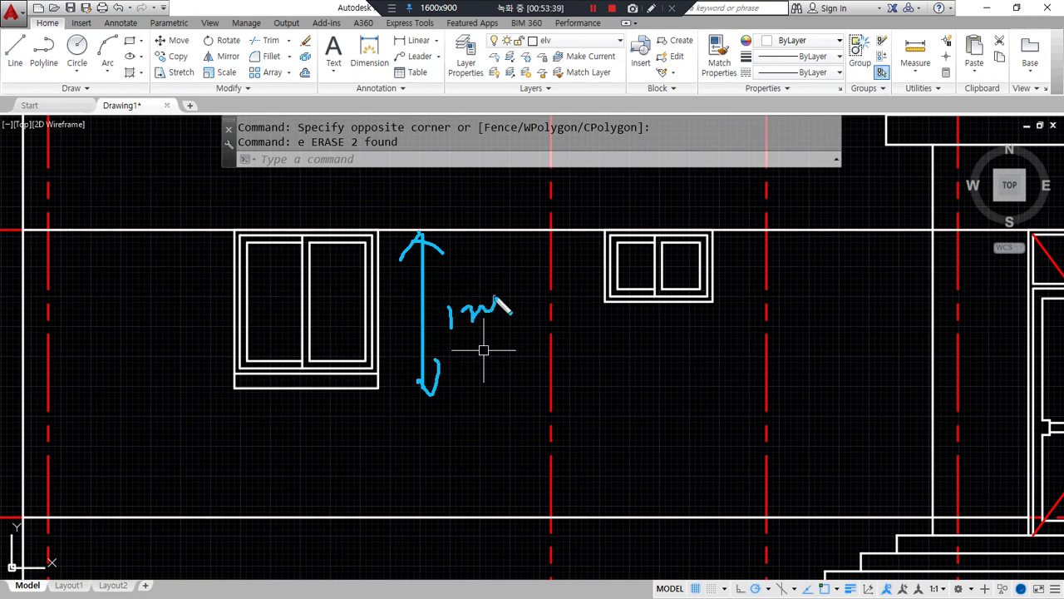
mouse_move(594, 313)
left_mouse_down()
mouse_move(689, 298)
mouse_move(722, 241)
left_mouse_up()
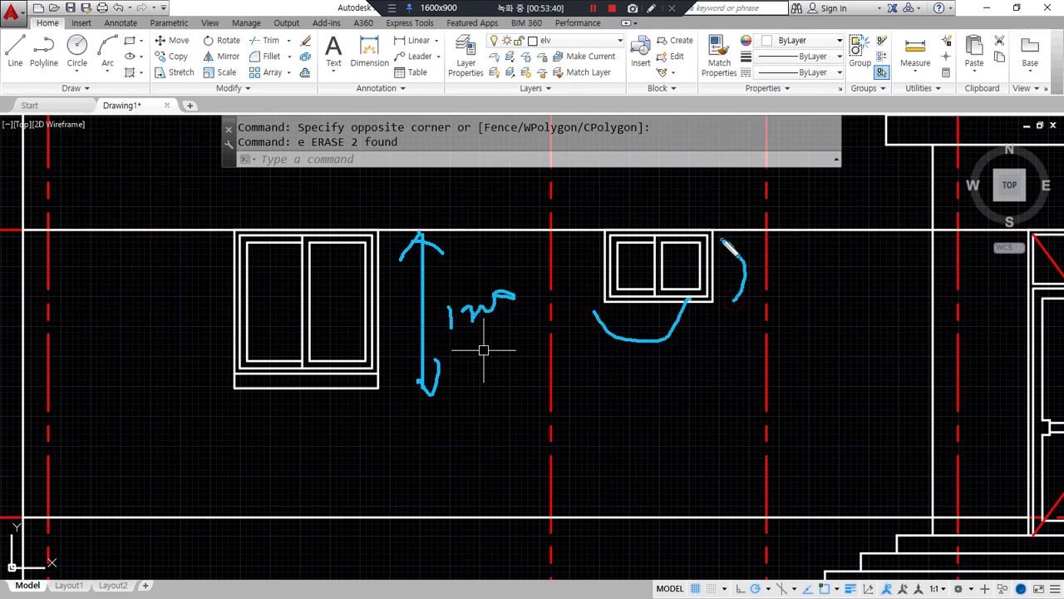
scroll(505, 563, "down", 4)
middle_click_drag(206, 498, 206, 503)
scroll(228, 404, "down", 3)
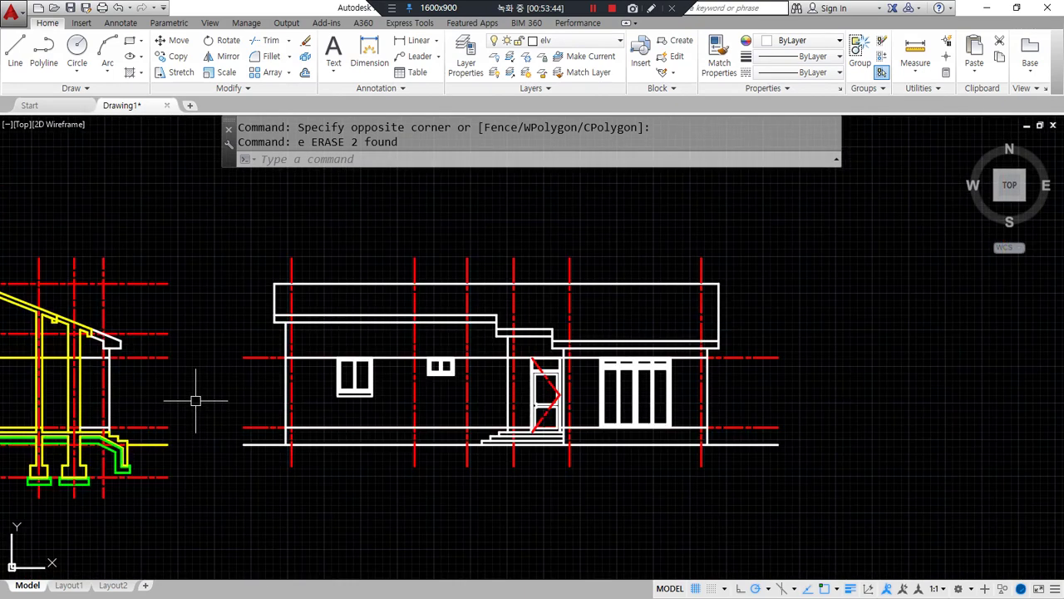
middle_click_drag(199, 399, 427, 414)
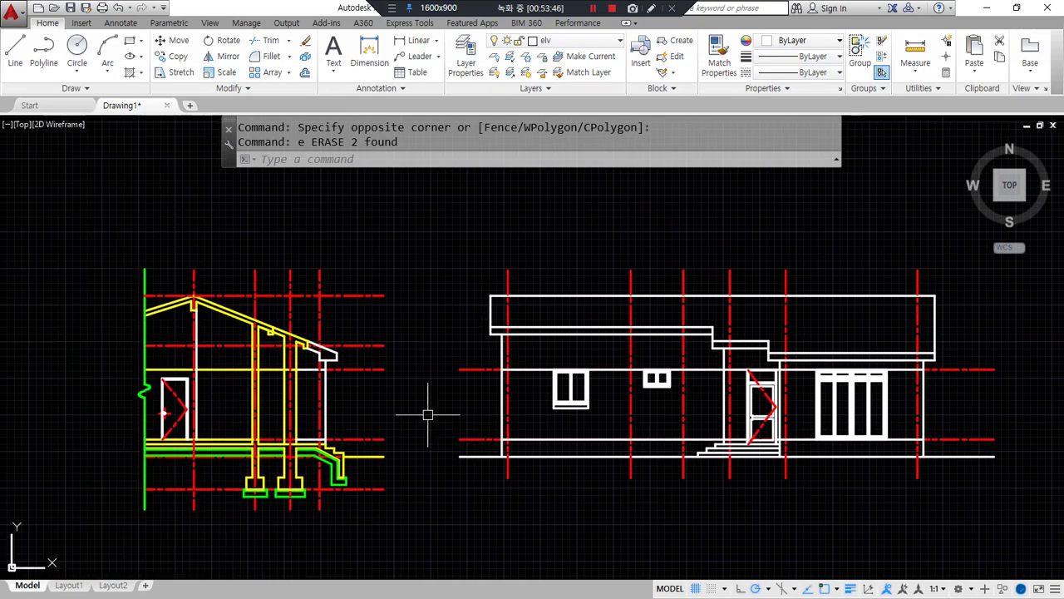